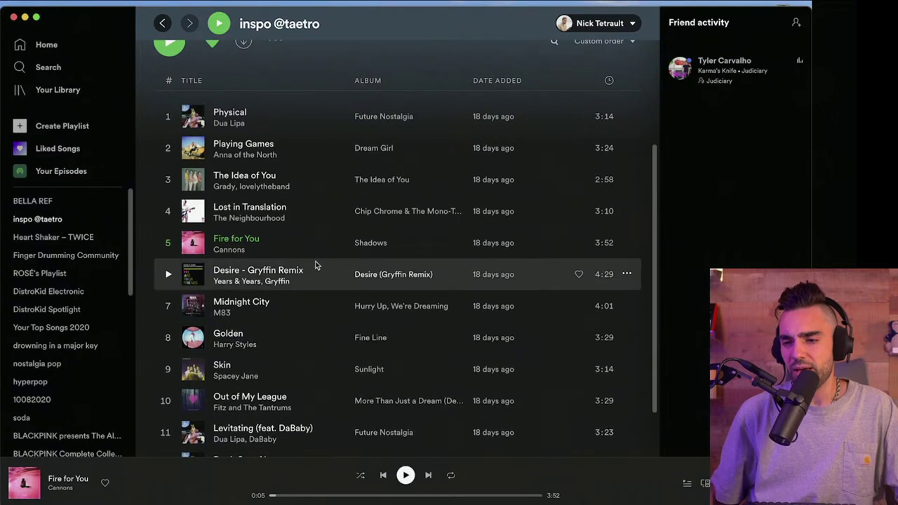
scroll(300, 165, "down", 3)
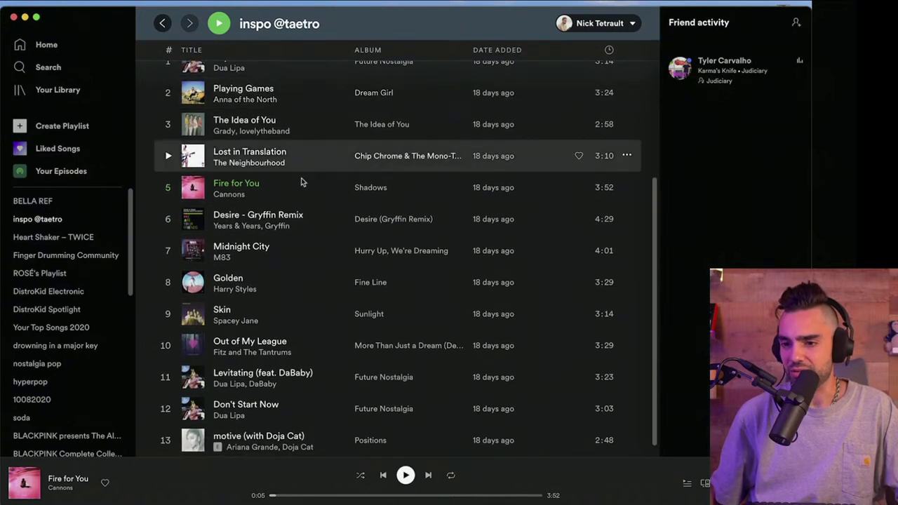
scroll(305, 372, "up", 5)
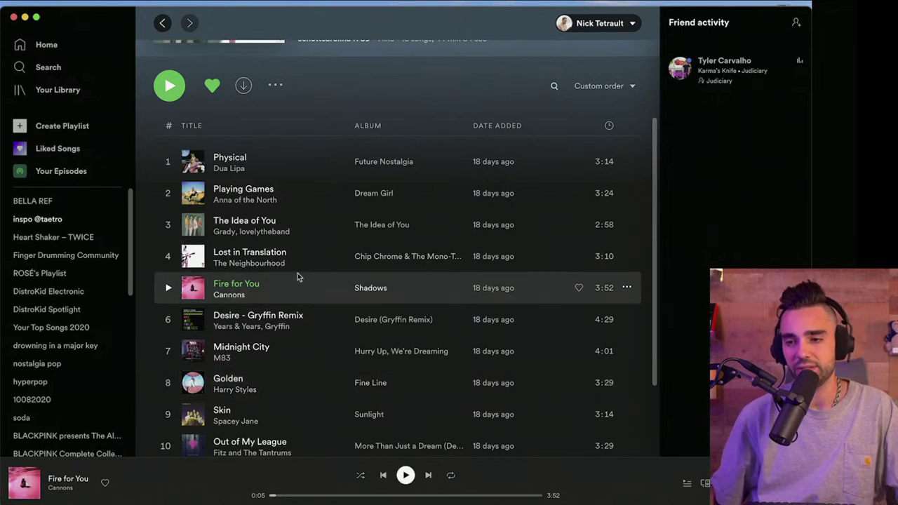
scroll(286, 368, "down", 1)
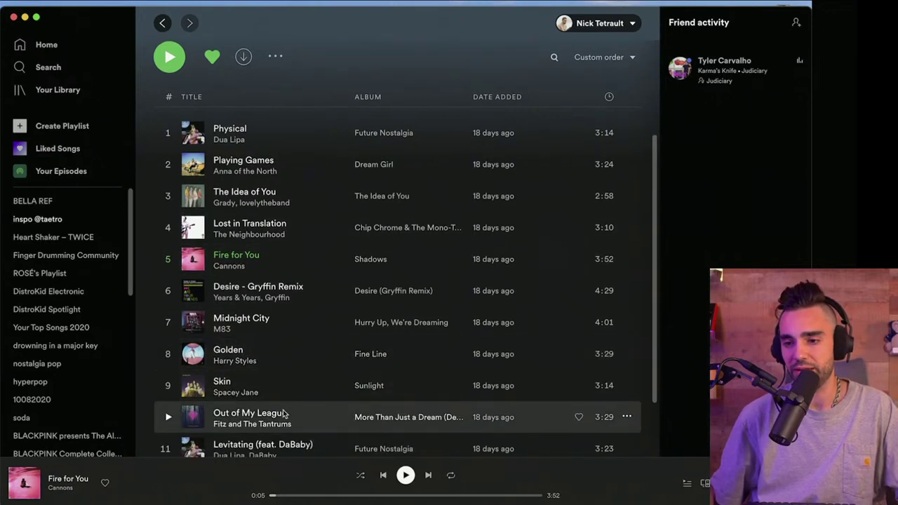
scroll(293, 329, "up", 2)
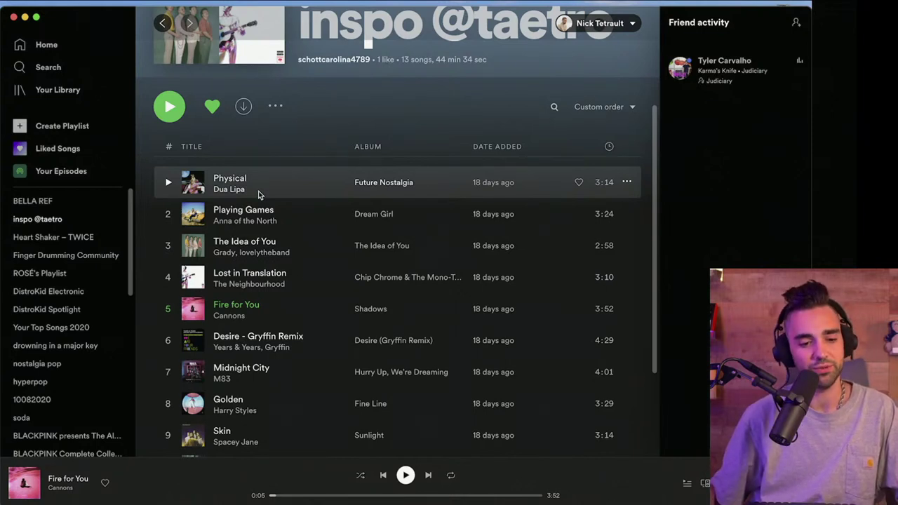
scroll(258, 191, "down", 1)
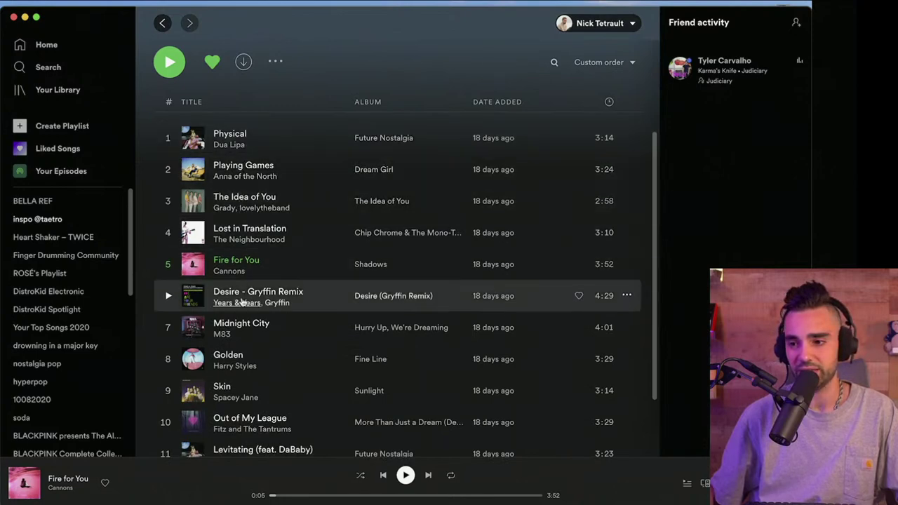
scroll(251, 287, "down", 1)
scroll(249, 333, "down", 1)
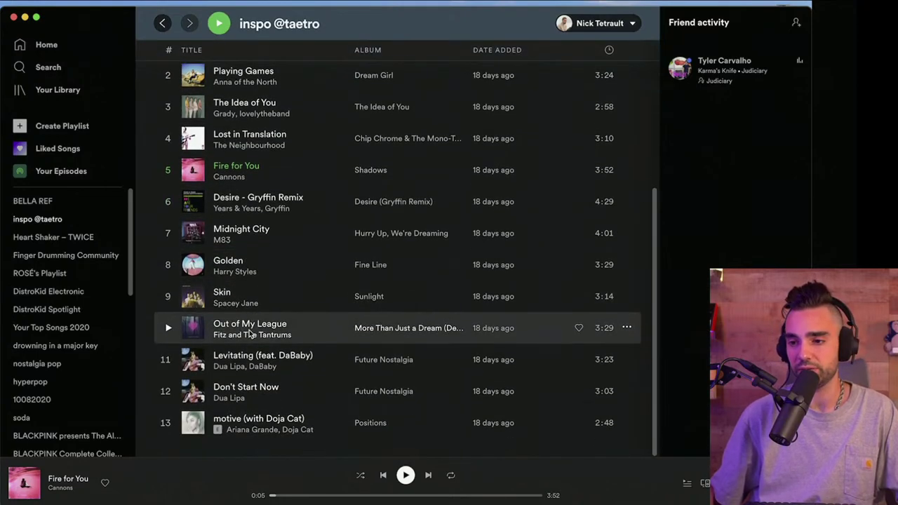
scroll(261, 344, "up", 5)
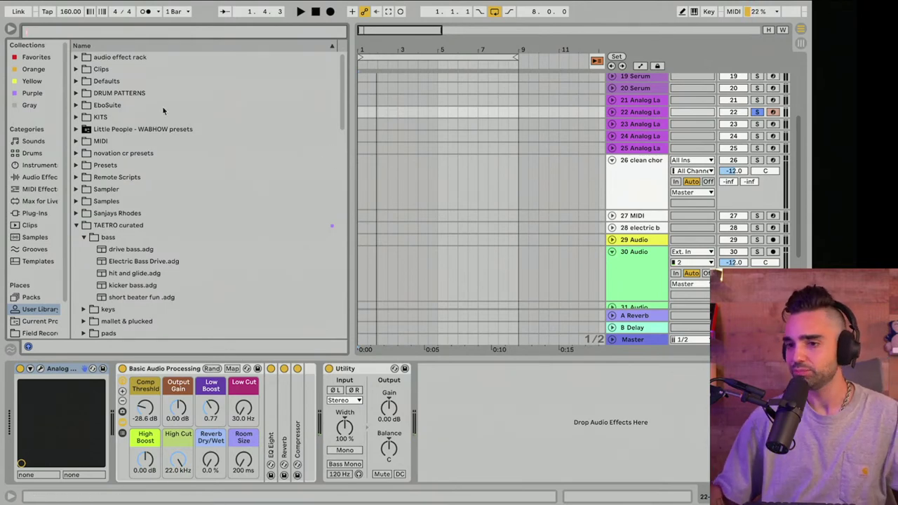
Switch to Ableton Live, hide the browser and bring up the devices of tracks 18 Serum and 16 Simpler
left_click(11, 28)
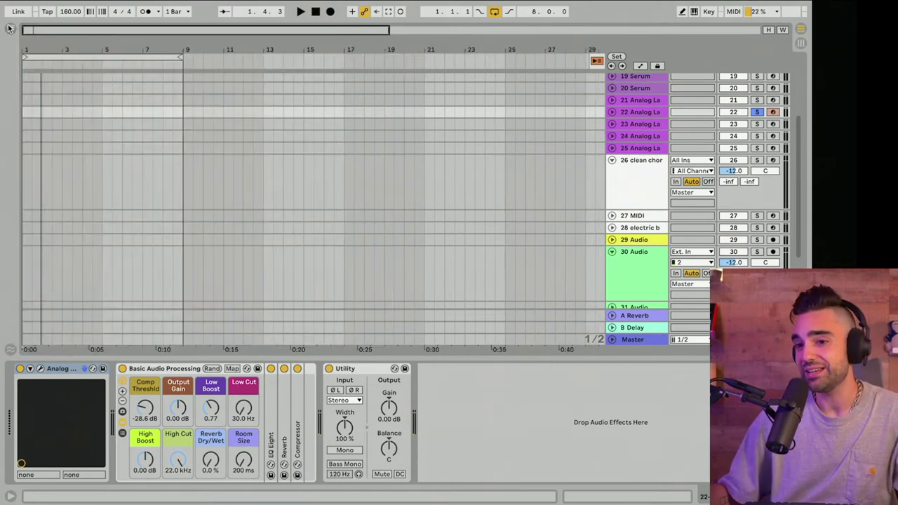
scroll(652, 175, "up", 5)
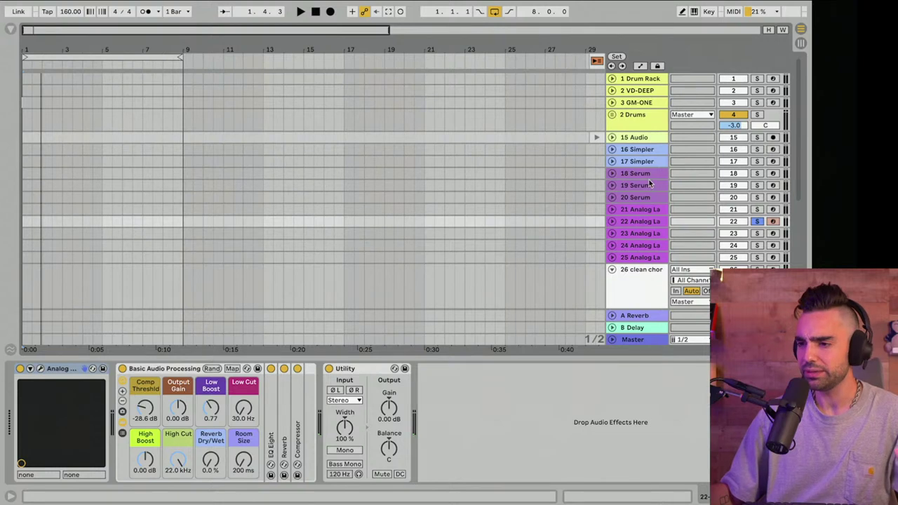
left_click(646, 175)
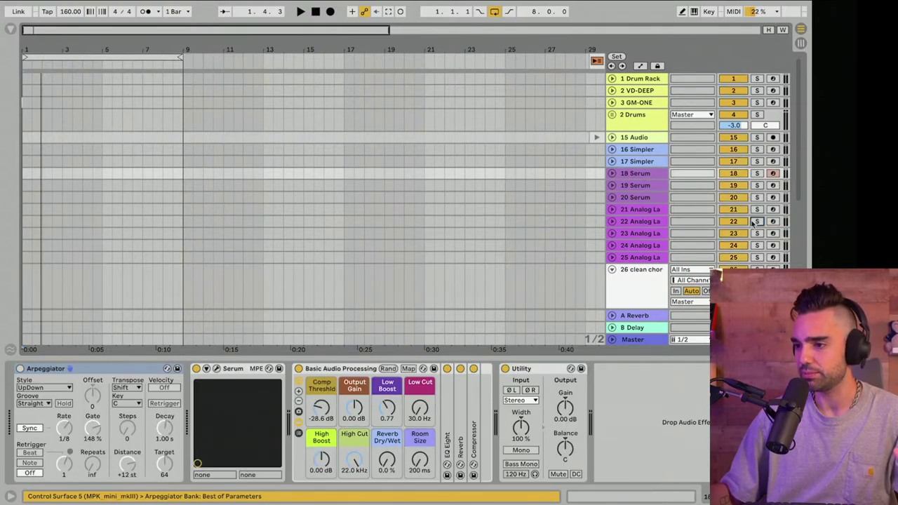
left_click(644, 152)
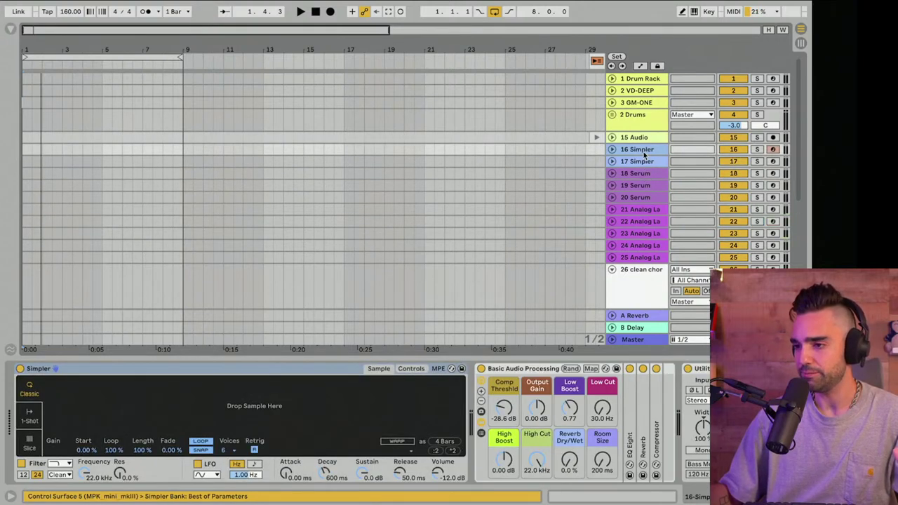
Audition the sounds of the Serum tracks by selecting tracks 18 and 19 and arming track 20
left_click(644, 173)
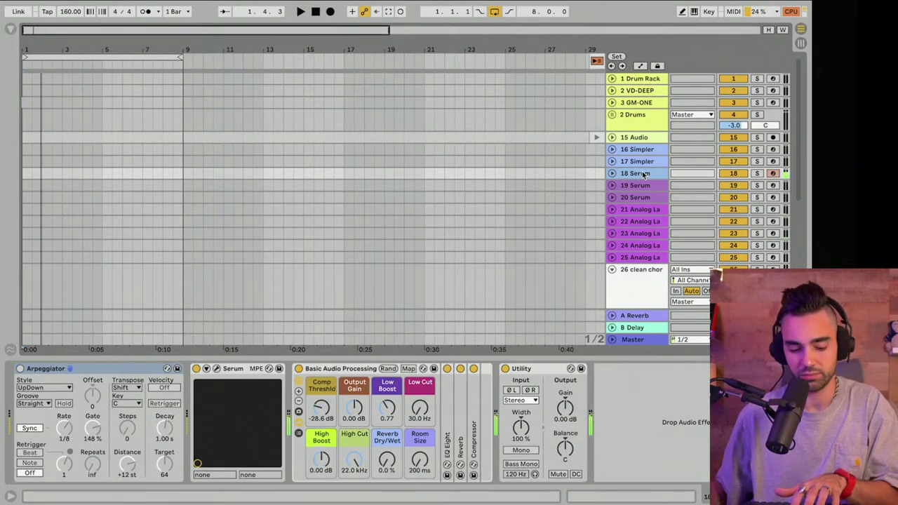
left_click(642, 188)
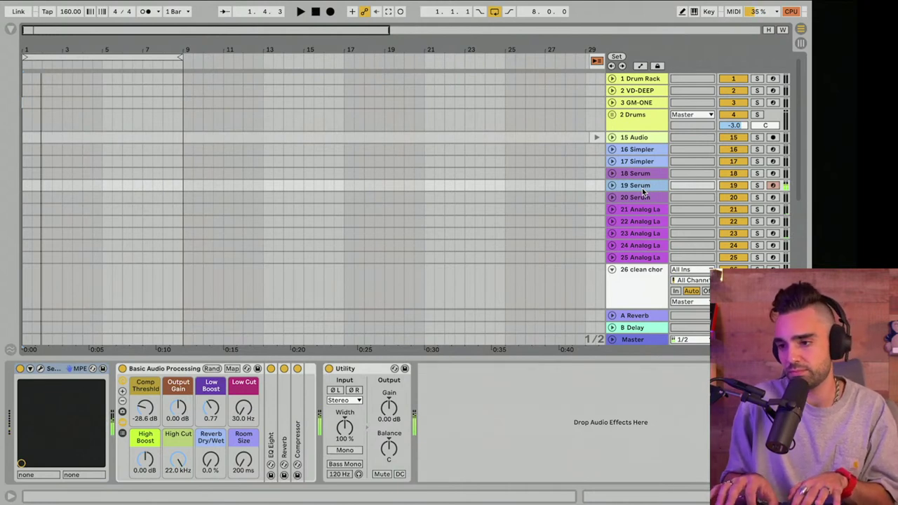
left_click(772, 197)
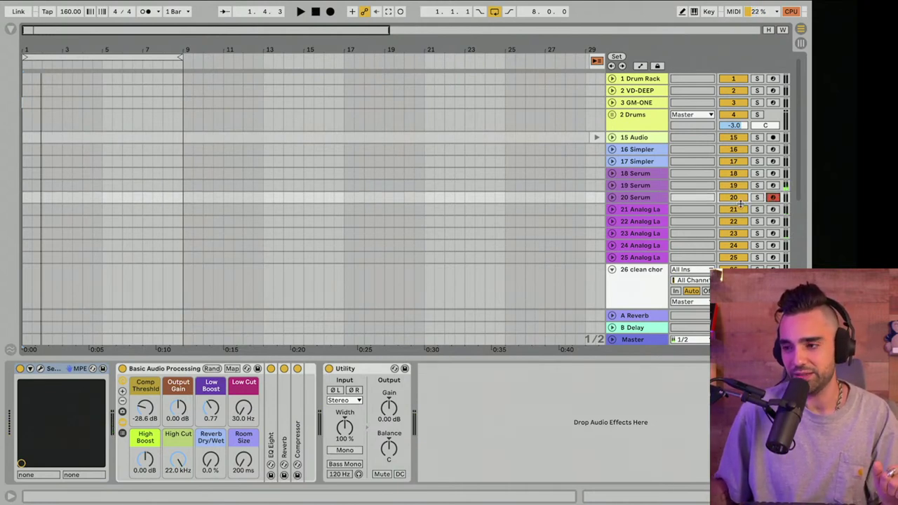
Arm track 21 and open its Analog Lab V plug-in window to check the loaded preset
left_click(663, 210)
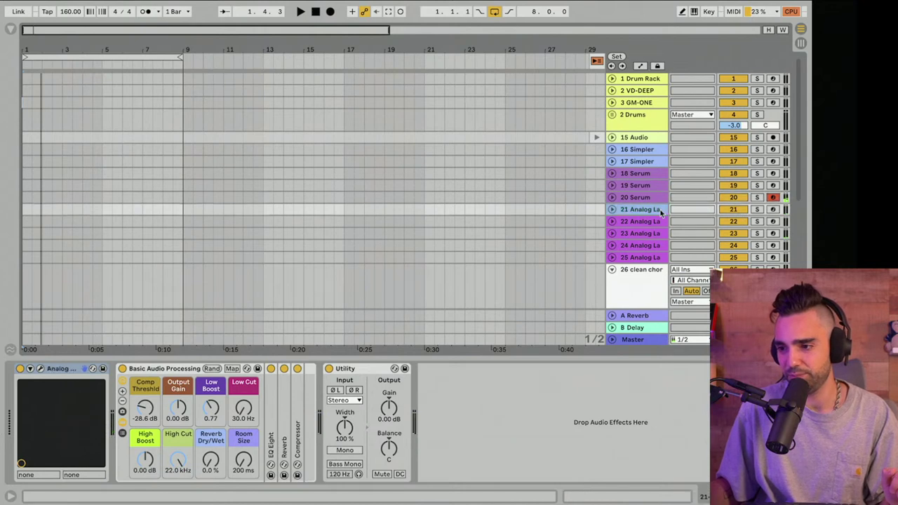
left_click(773, 209)
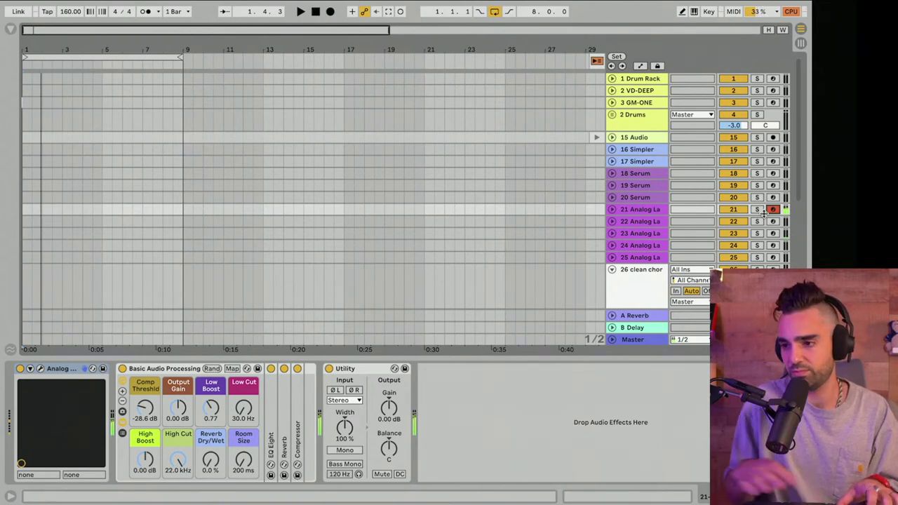
left_click(40, 369)
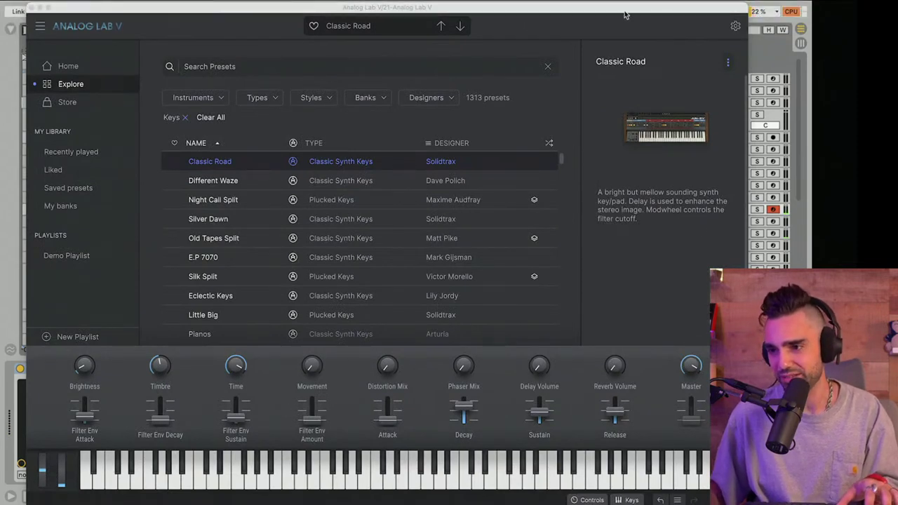
left_click_drag(625, 14, 527, 83)
Arm track 22 and open its Analog Lab V plug-in window to view the preset in use
left_click(644, 223)
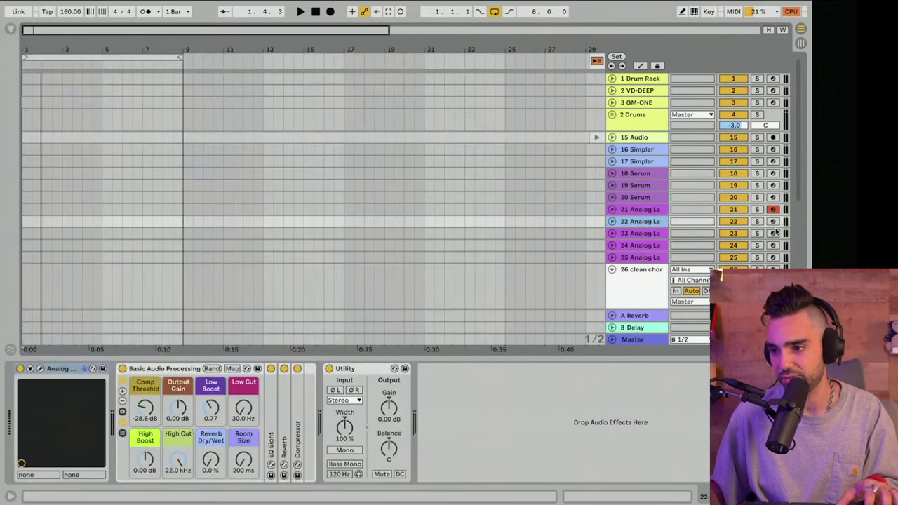
left_click(772, 221)
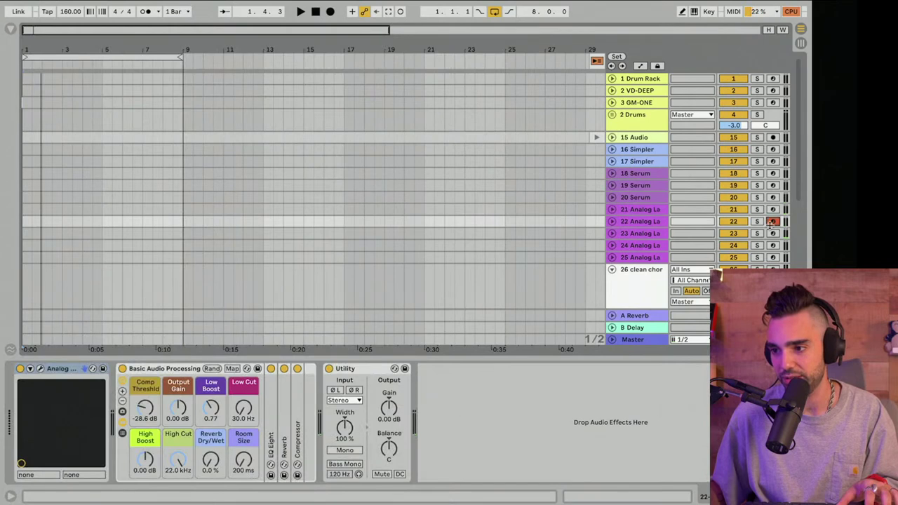
left_click(40, 369)
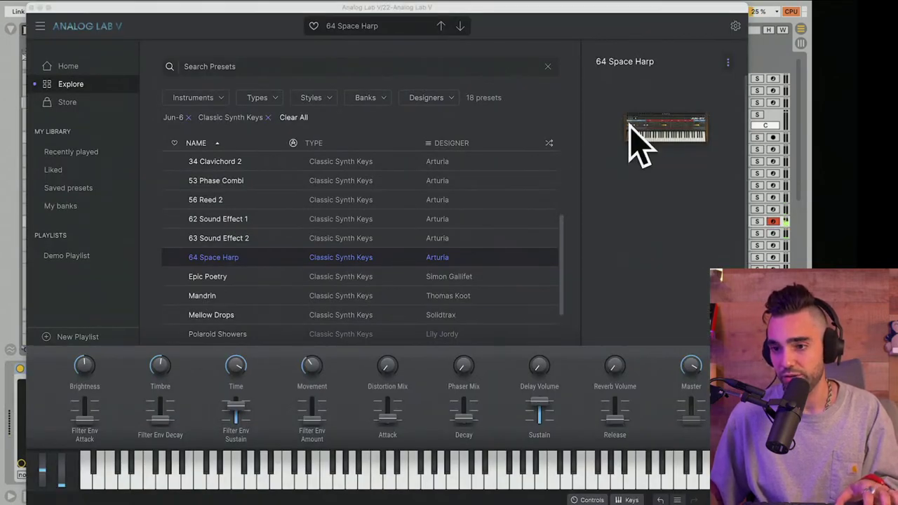
left_click(550, 69)
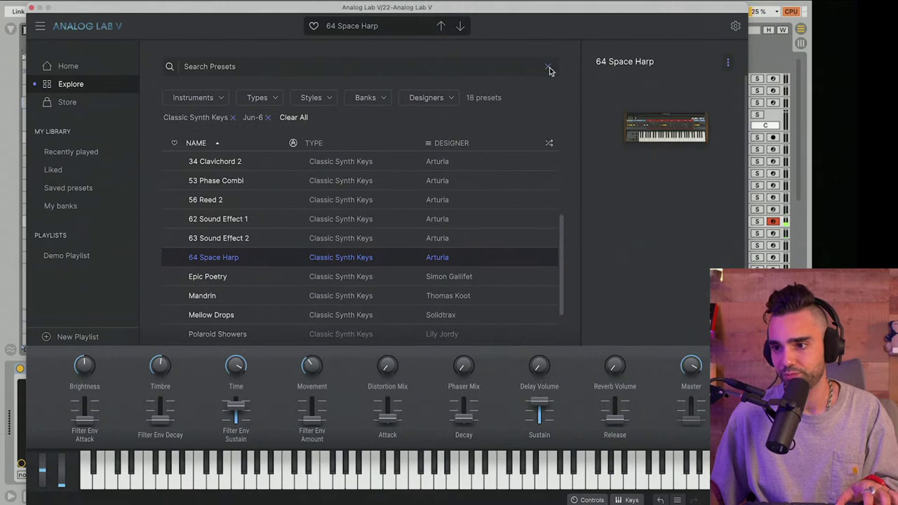
Arm Analog Lab tracks 23, 24 and 25 one after another to audition their sounds
left_click(772, 233)
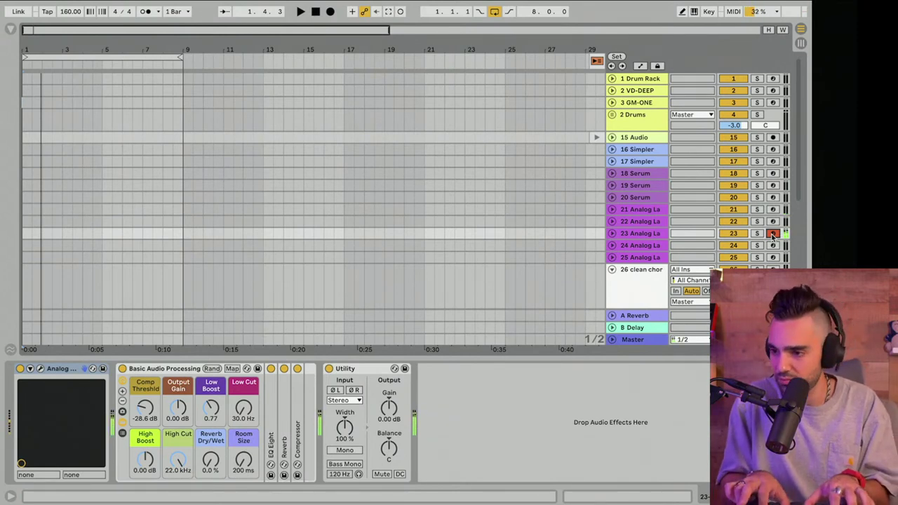
left_click(772, 244)
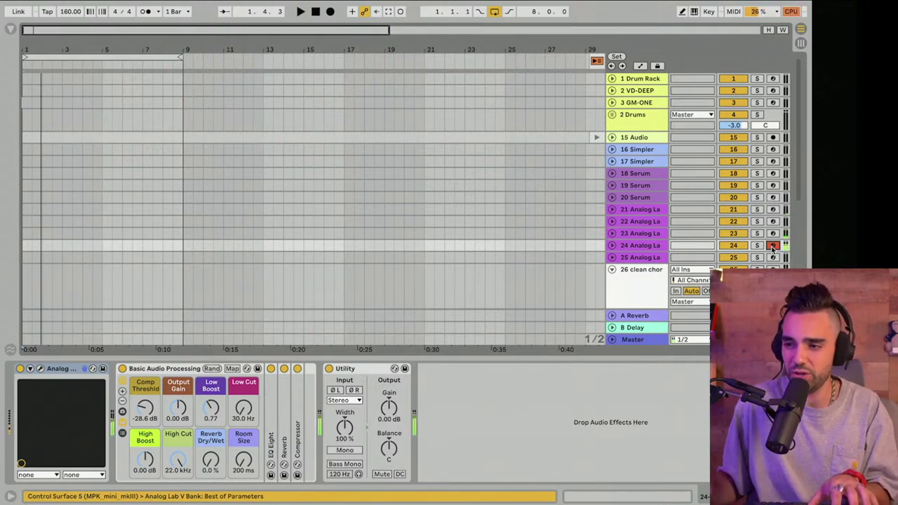
left_click(772, 258)
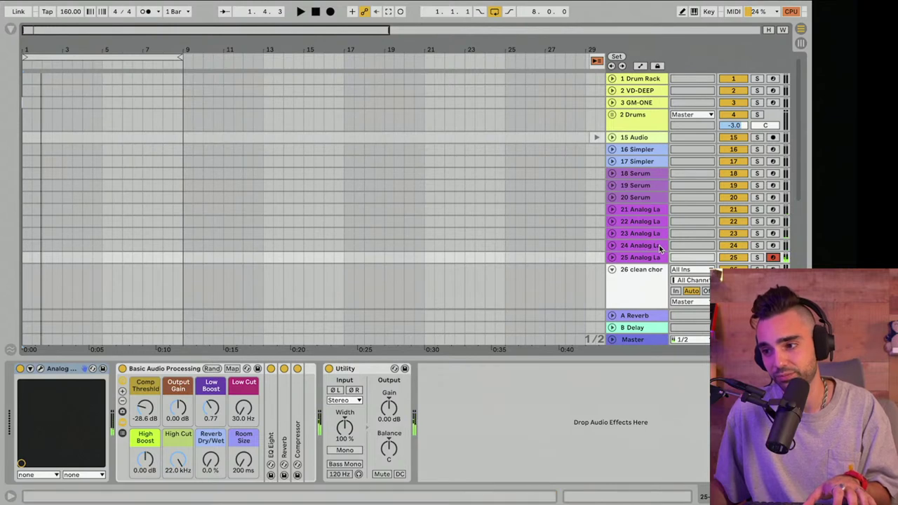
Arm track 26 clean chorus guitar, view its Komplete Kontrol instrument and close the plug-in window
scroll(659, 248, "down", 3)
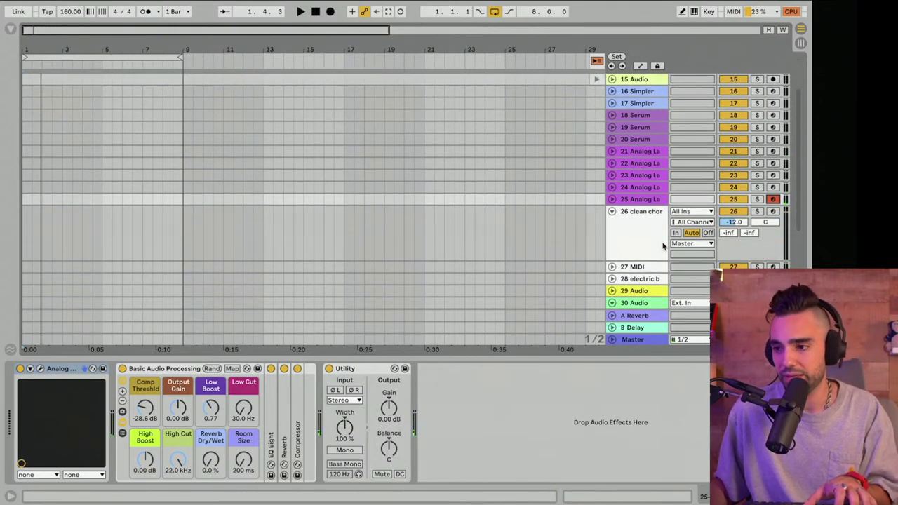
scroll(664, 246, "down", 2)
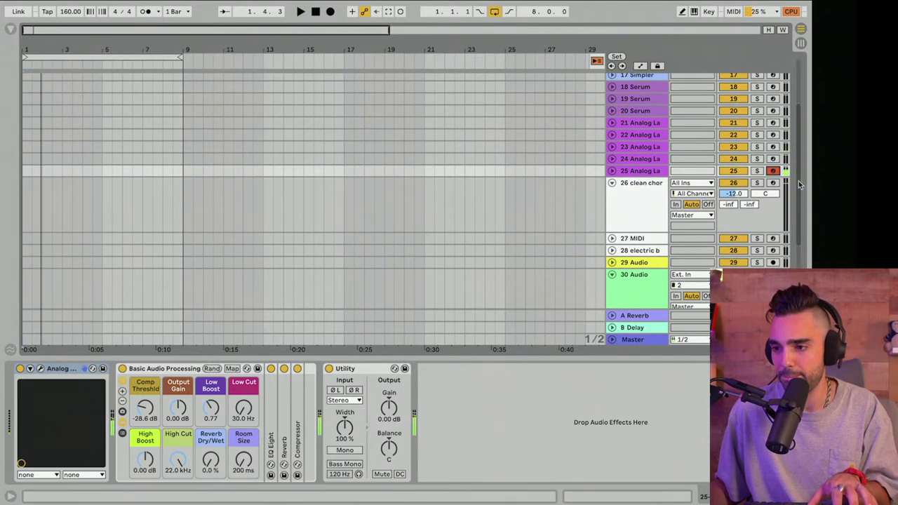
left_click(772, 183)
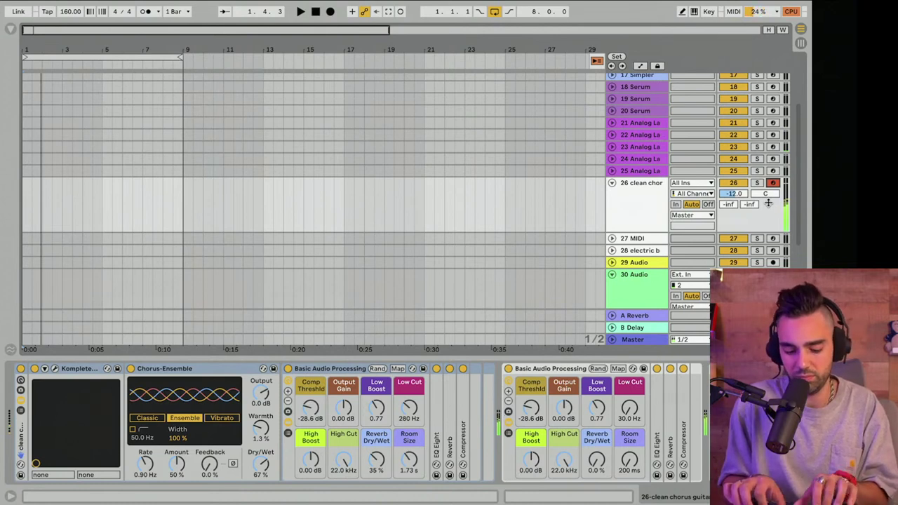
left_click(56, 368)
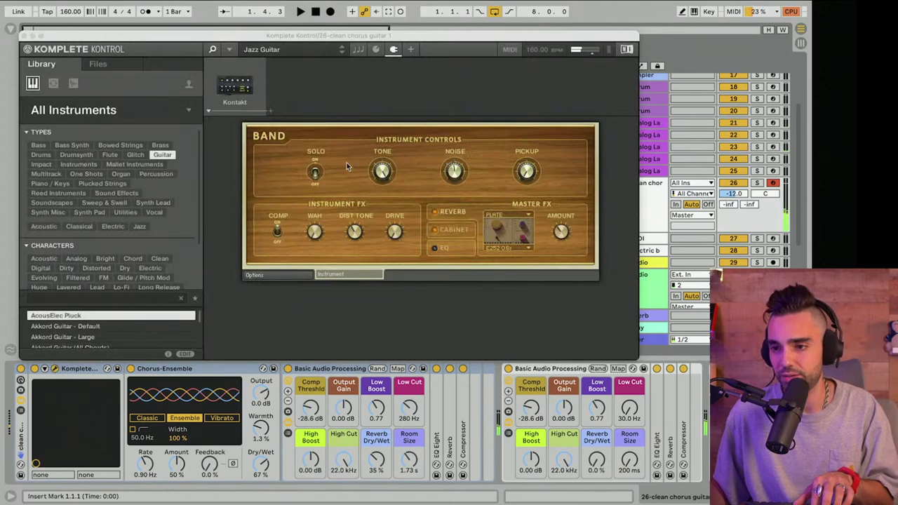
left_click(25, 36)
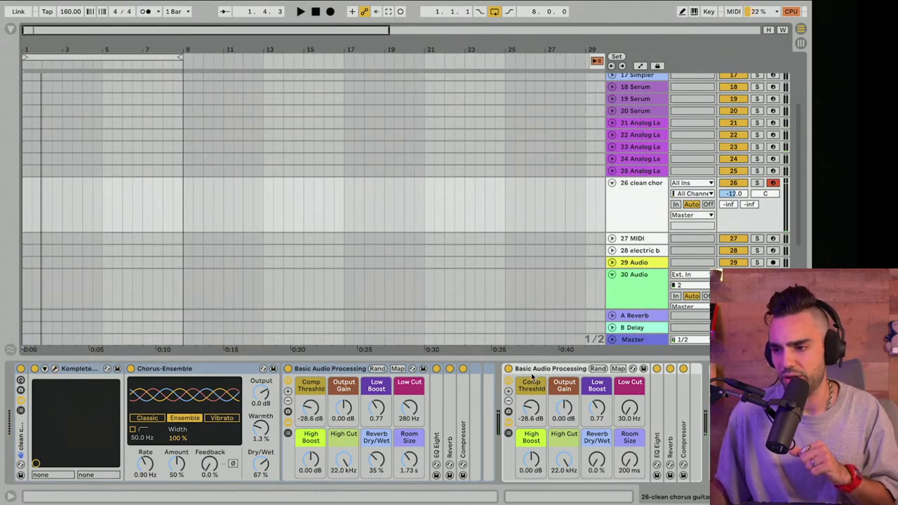
Delete the second Basic Audio Processing rack, just before Utility, from track 26 clean chorus guitar
scroll(531, 372, "right", 3)
left_click(496, 373)
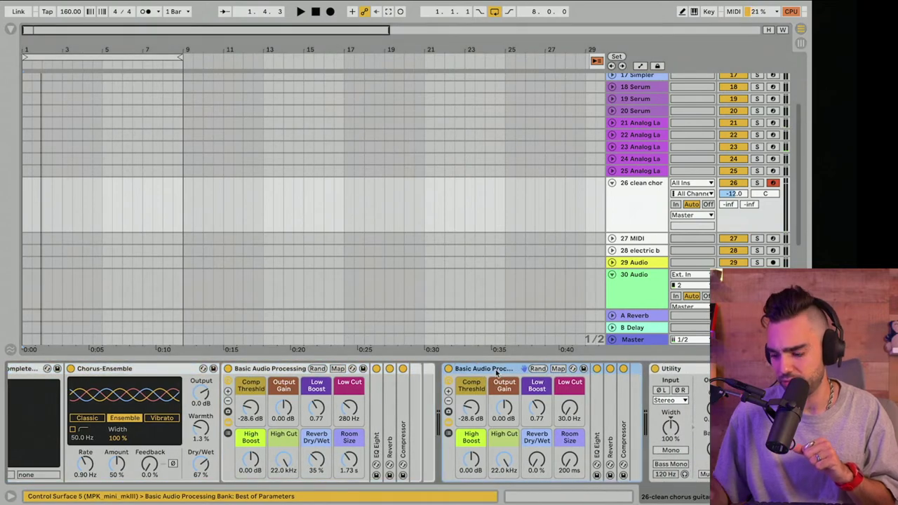
key("Delete")
Arm track 28 electric bass and lower its track volume to -14.7 dB
scroll(623, 203, "down", 4)
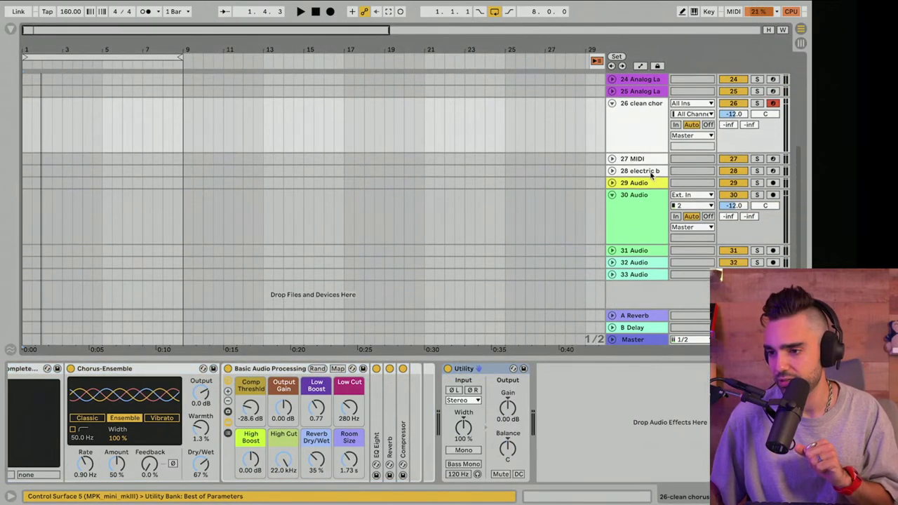
left_click(650, 171)
left_click(772, 171)
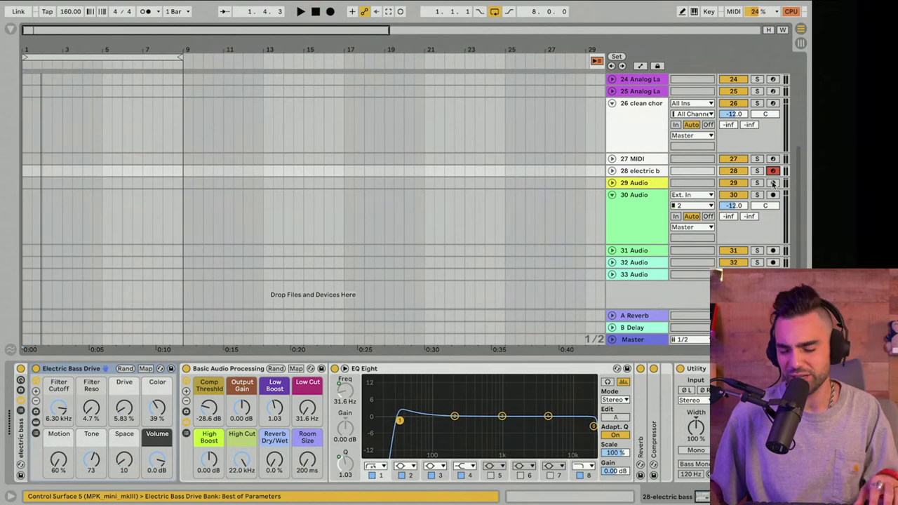
left_click(611, 171)
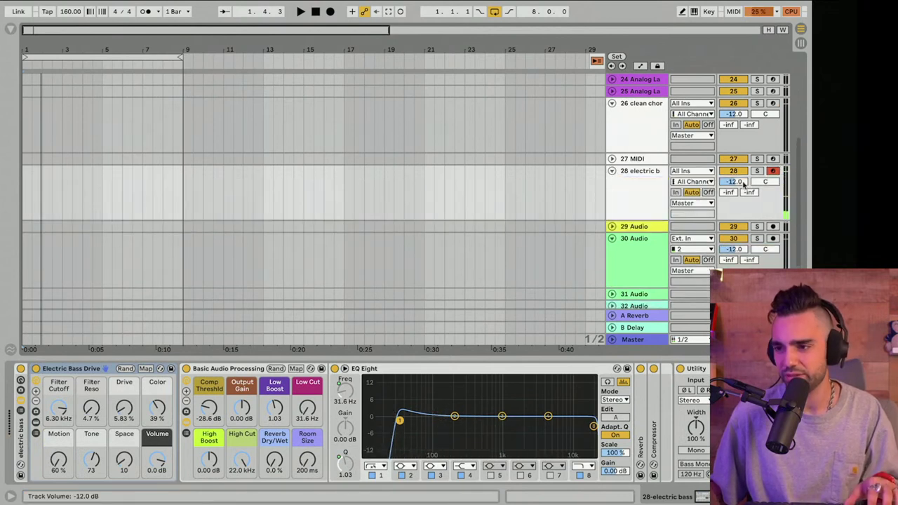
left_click_drag(733, 183, 733, 190)
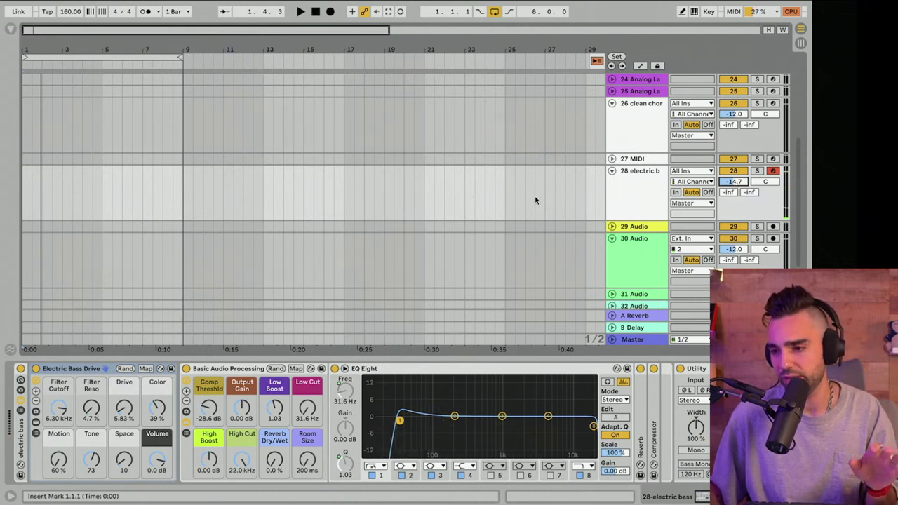
key("ctrl+t")
scroll(525, 182, "up", 10)
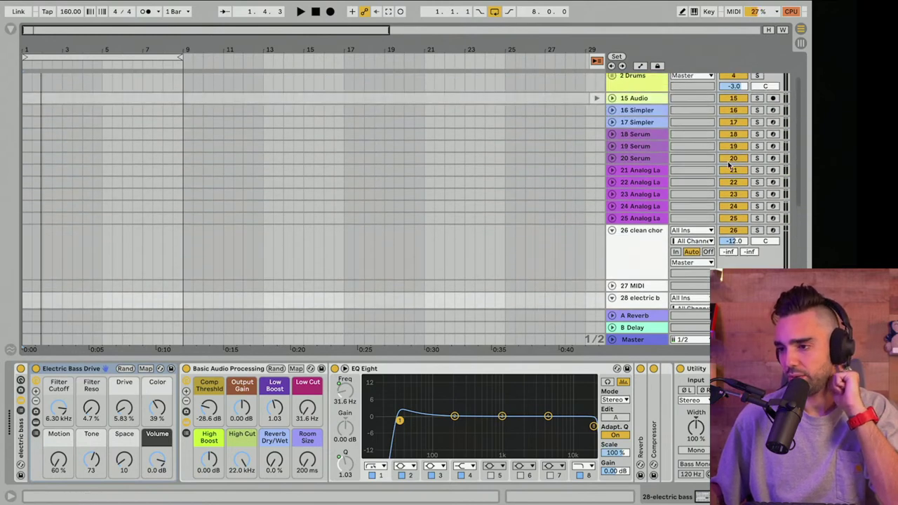
Mute Analog Lab track 23 while leaving track 21 active
left_click(739, 172)
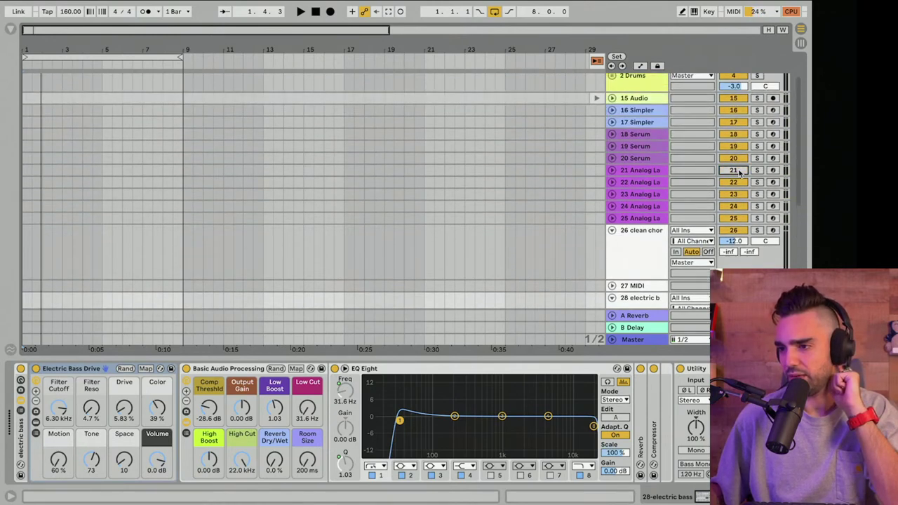
scroll(739, 173, "up", 2)
scroll(738, 173, "down", 2)
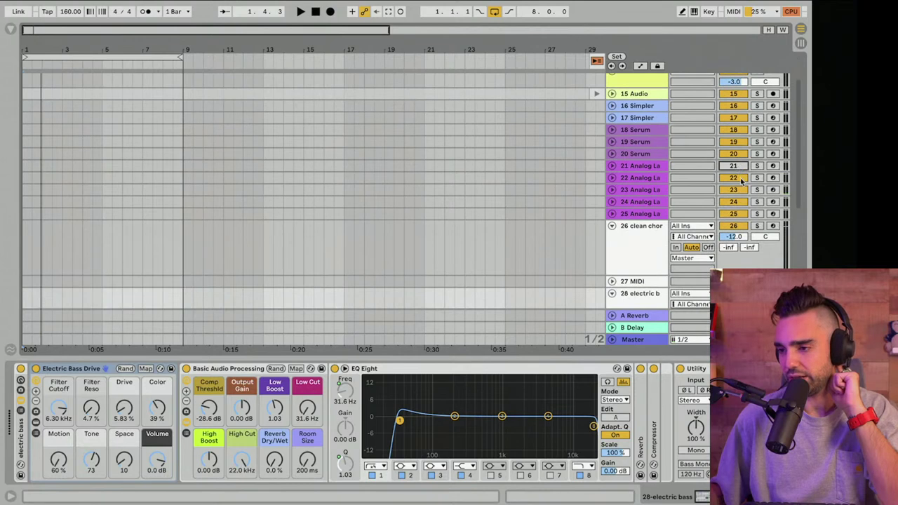
left_click(738, 187)
left_click(733, 167)
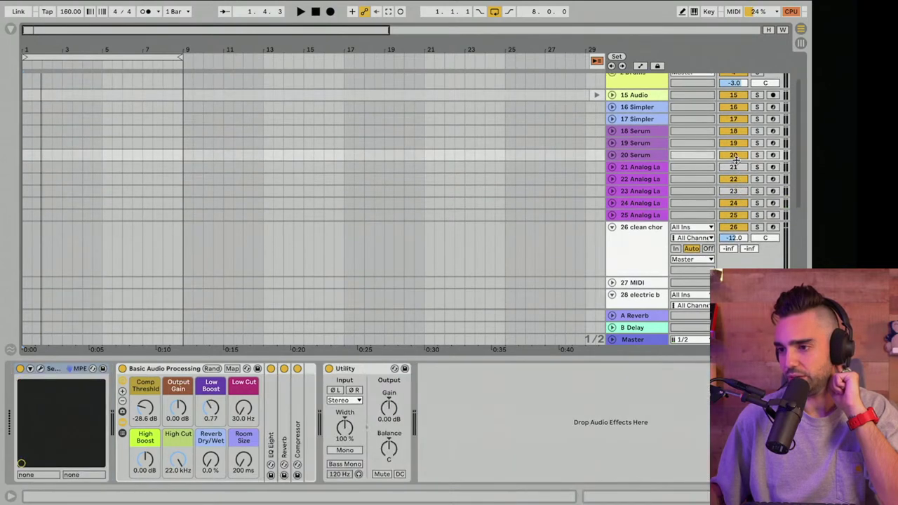
Audition track 23's Mellow Drops preset with the track soloed and armed, end the solo, and mute track 21
left_click(612, 192)
left_click(756, 192)
left_click(630, 200)
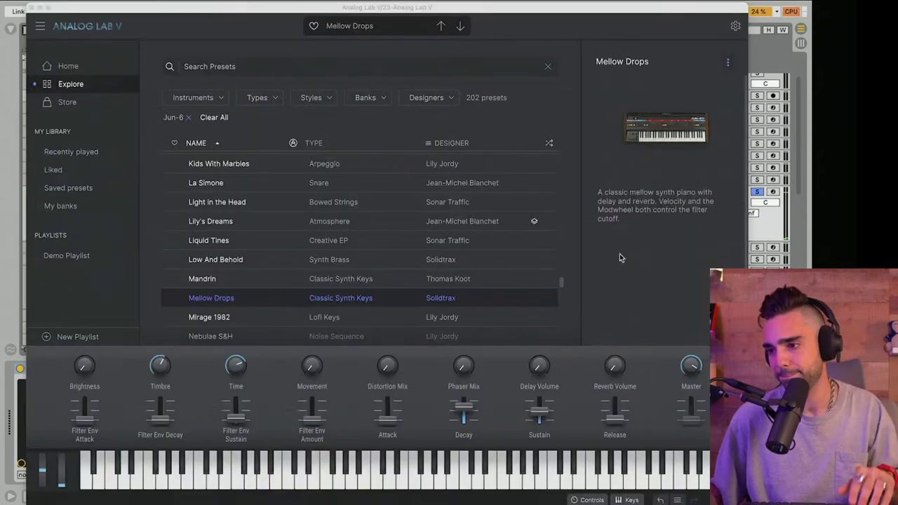
left_click(773, 193)
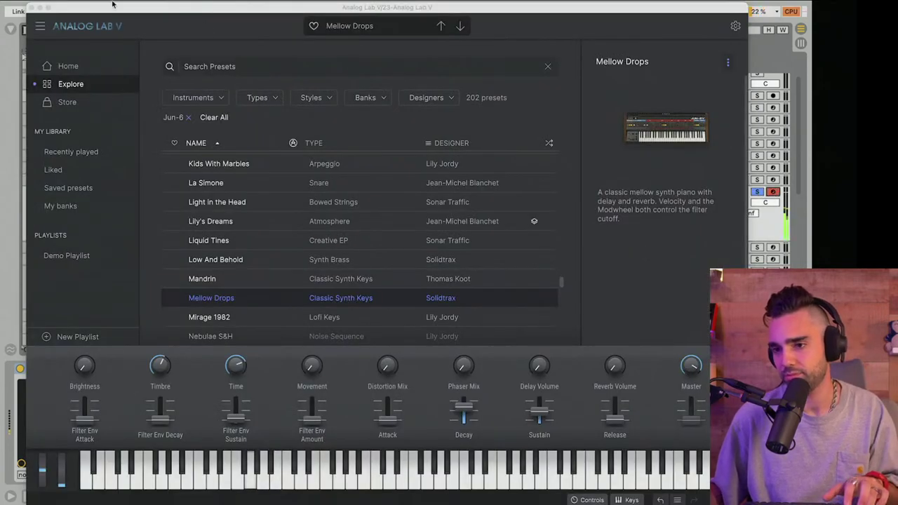
left_click(31, 7)
left_click(757, 191)
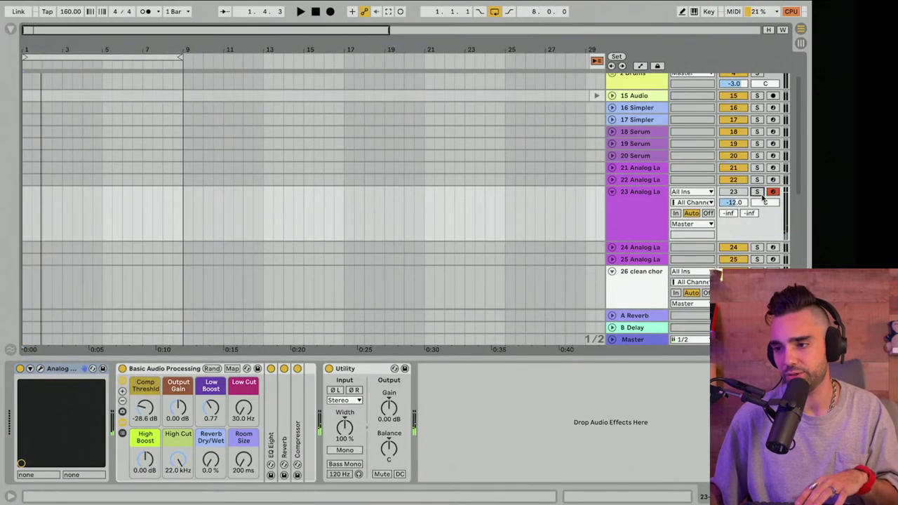
left_click(742, 168)
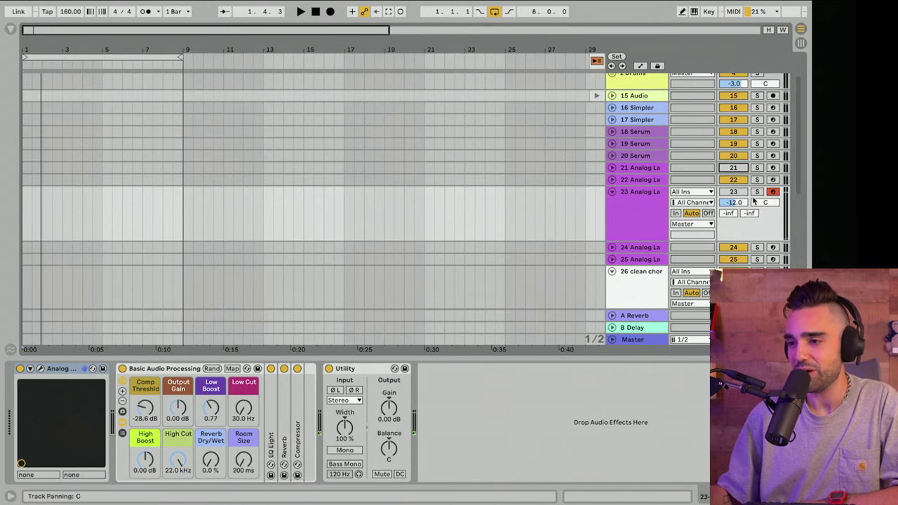
Open Virtual Drummer DEEP on track 2, arm the track, and audition the C3 and G3 verse phrases
scroll(615, 178, "up", 3)
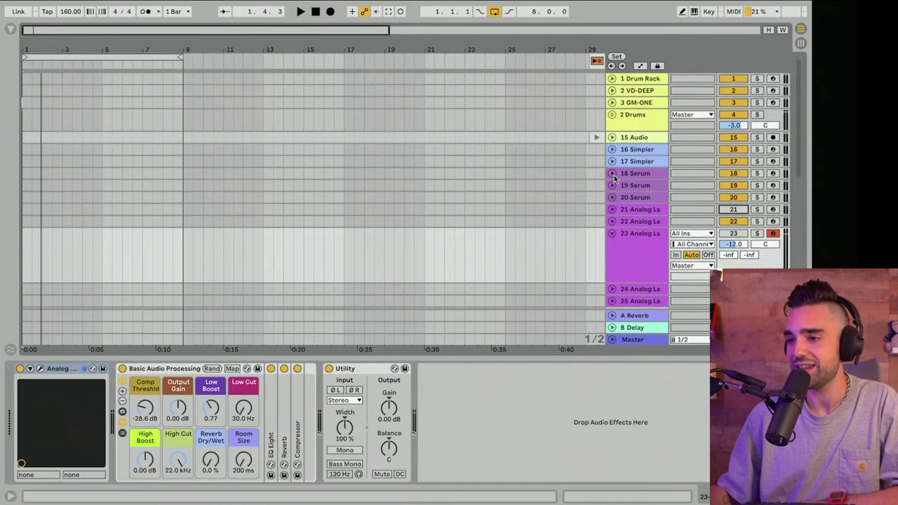
left_click(612, 91)
left_click(652, 105)
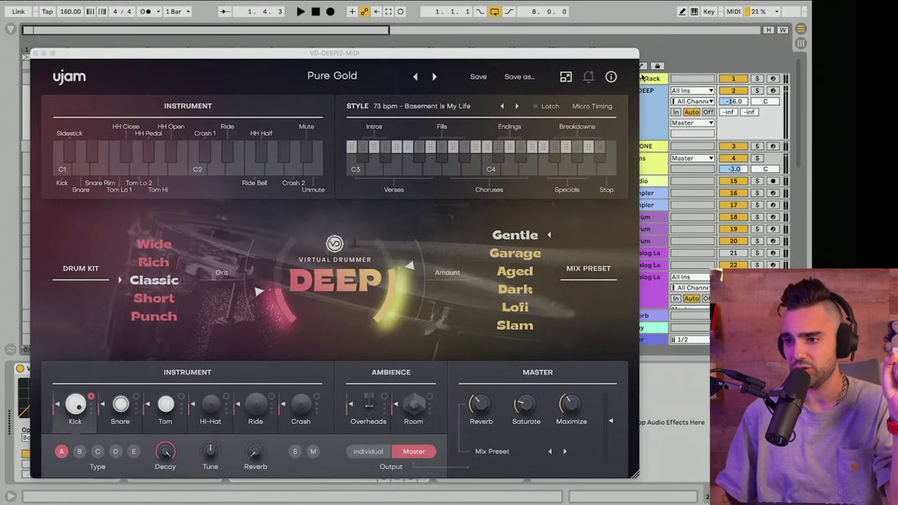
left_click_drag(637, 56, 639, 26)
left_click(773, 91)
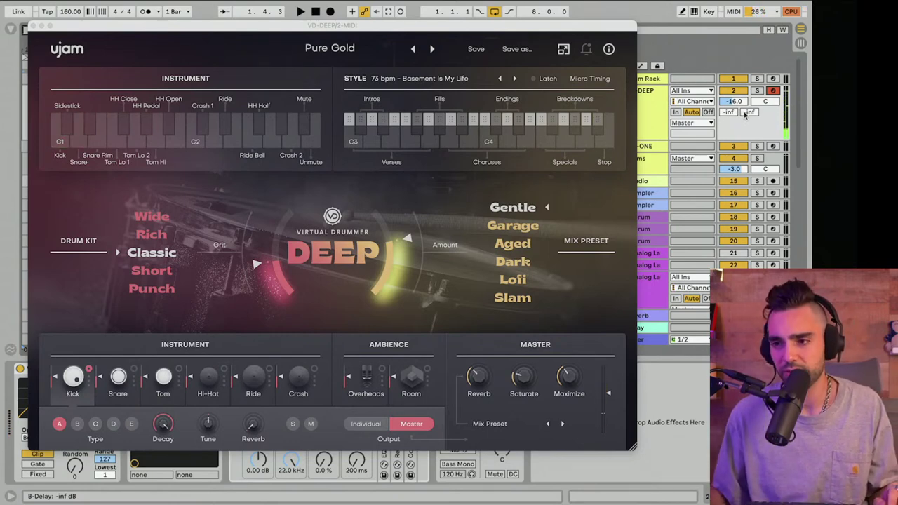
left_click(348, 121)
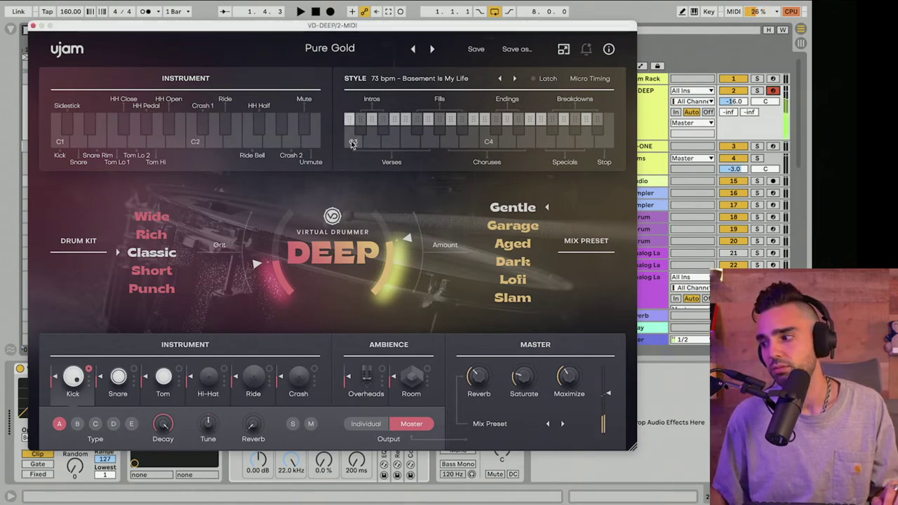
left_click(432, 143)
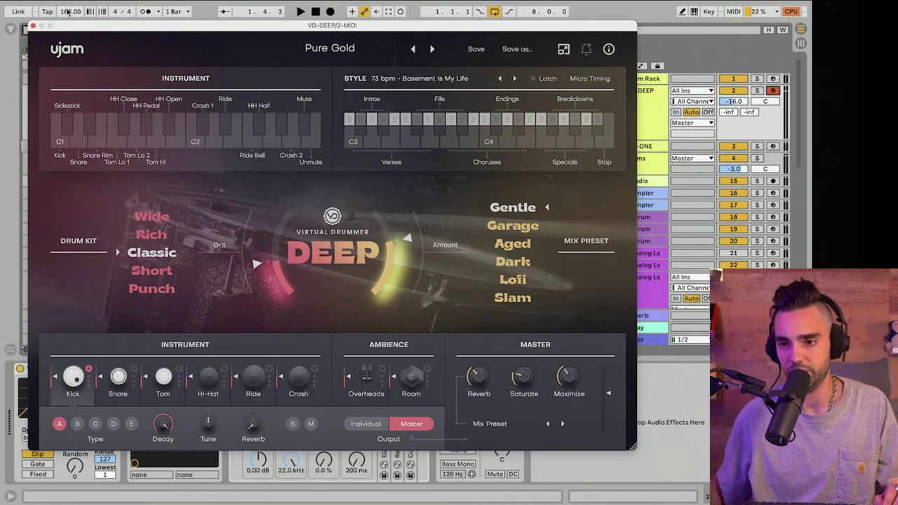
Set the song tempo to 96 BPM and audition DEEP's G3 verse phrase and its A3 and C4 chorus phrases
left_click_drag(70, 12, 70, 24)
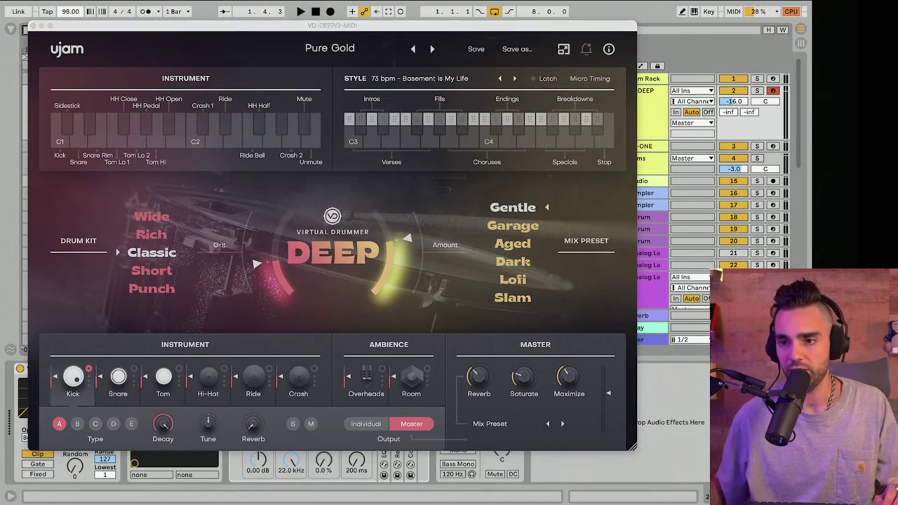
left_click(429, 143)
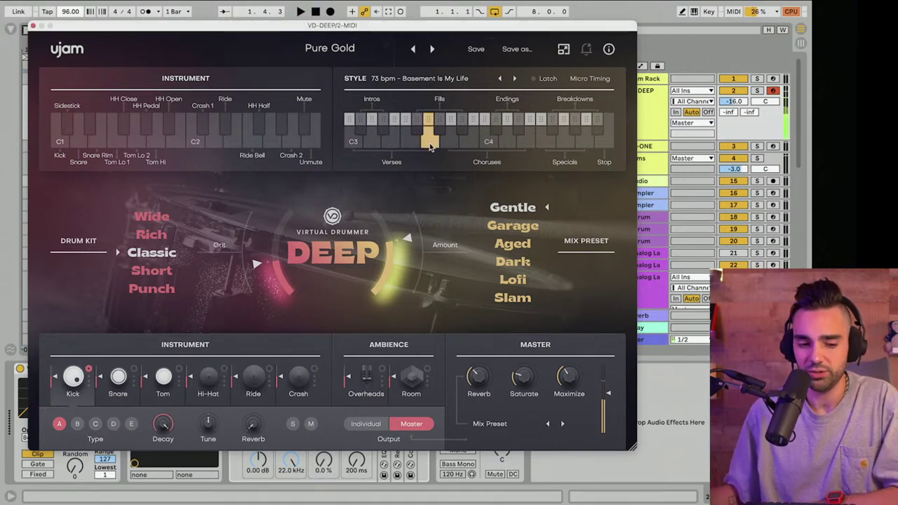
left_click(453, 144)
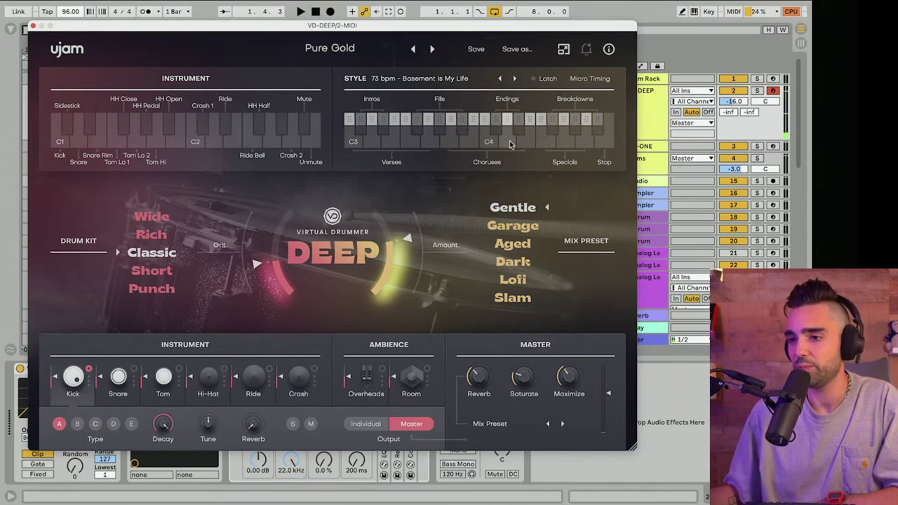
left_click(489, 143)
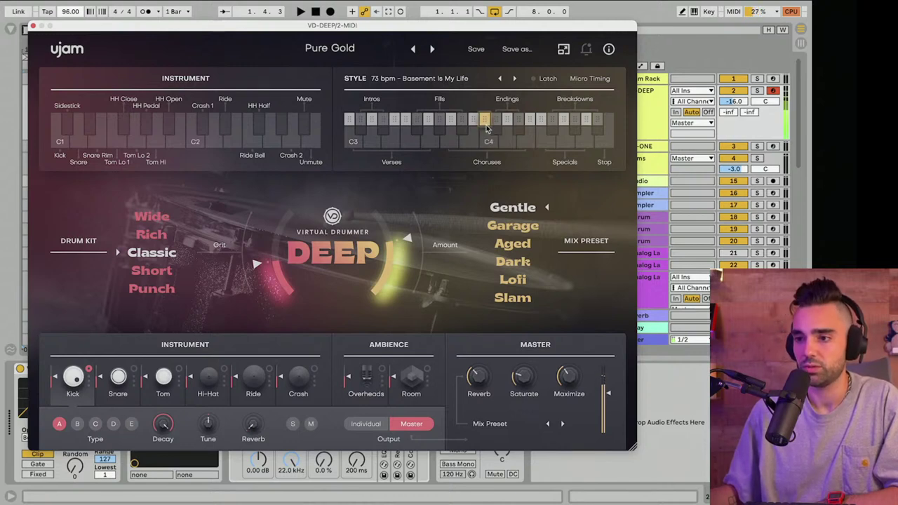
Export DEEP's C4 chorus phrase as a MIDI clip at bar 1 of track 2 VD-DEEP and open its notes
left_click_drag(479, 32, 132, 158)
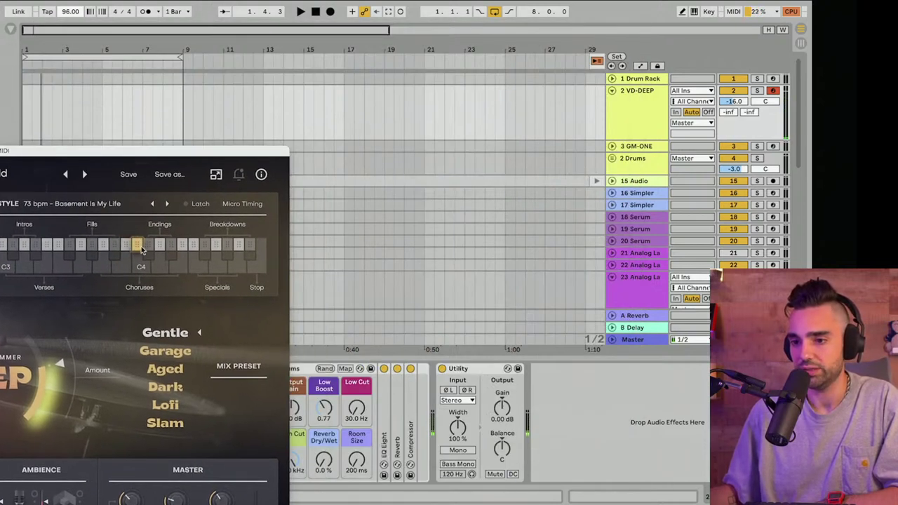
left_click(139, 270)
left_click_drag(139, 270, 24, 92)
double_click(46, 92)
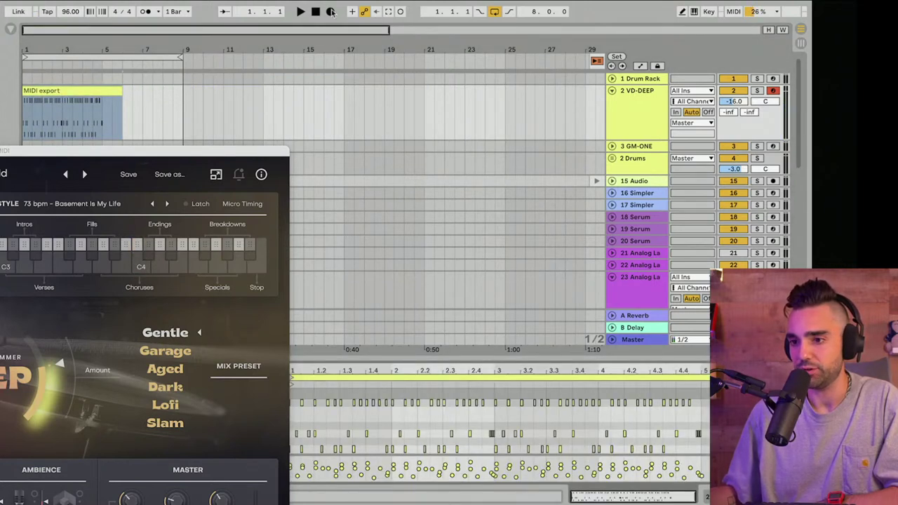
Play the exported drum clip and examine its notes and velocities in an enlarged clip editor
key("space")
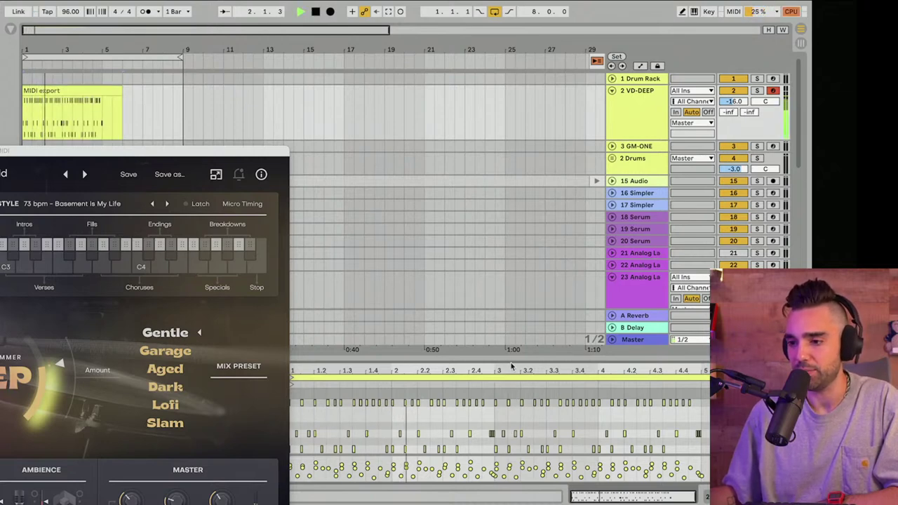
left_click_drag(508, 358, 512, 96)
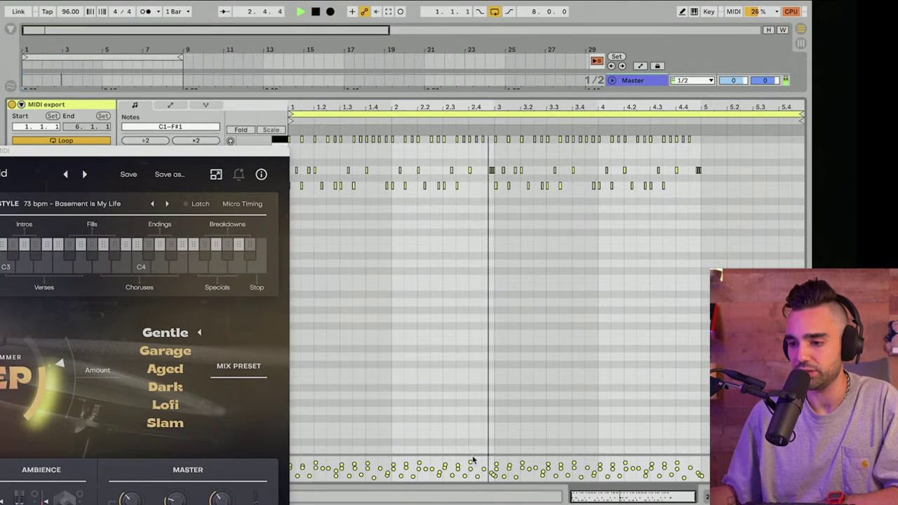
left_click_drag(471, 454, 470, 205)
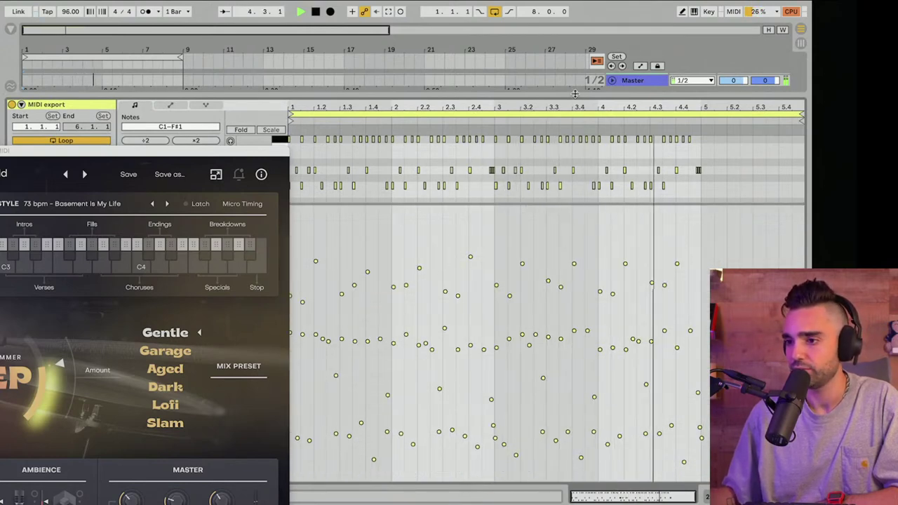
left_click_drag(605, 118, 607, 386)
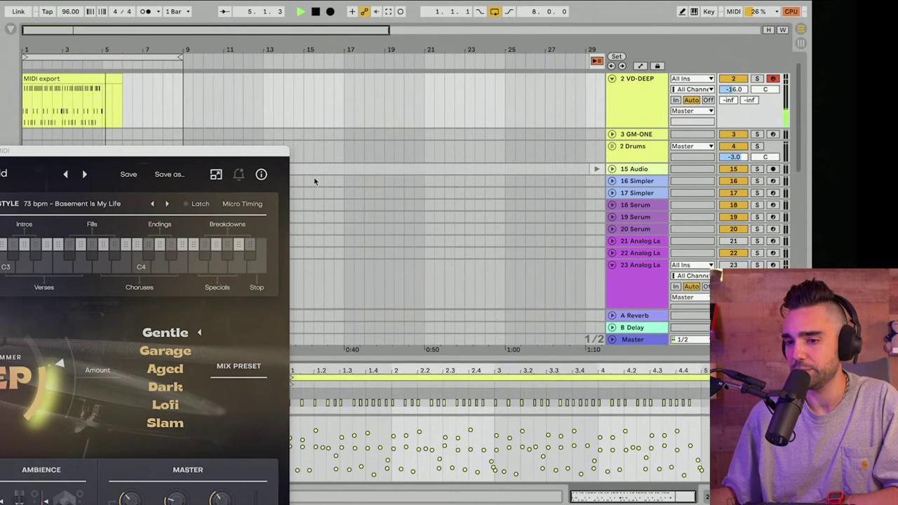
Stop playback and delete the exported MIDI clip from track 2 VD-DEEP
left_click(97, 79)
key("space")
key("Delete")
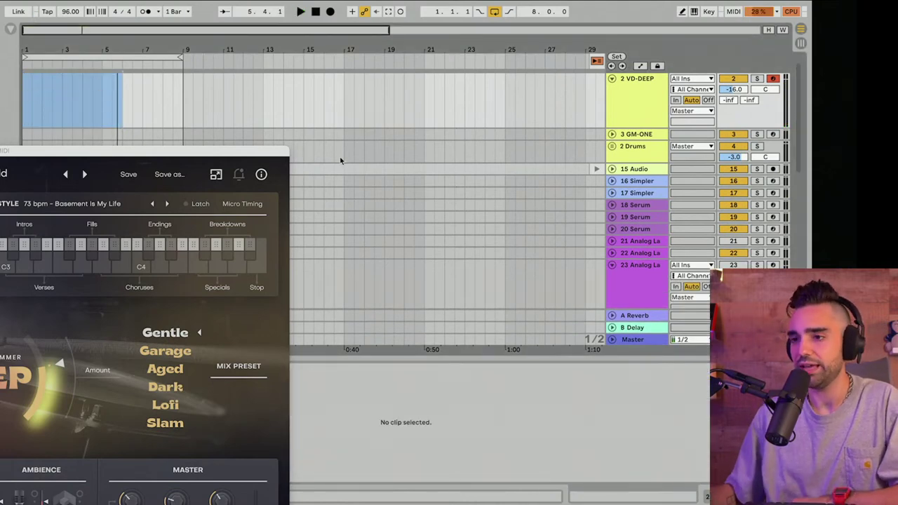
Close the Virtual Drummer DEEP plug-in and open Groovemate One on the unfolded track 3 GM-ONE
scroll(401, 168, "up", 1)
left_click_drag(134, 151, 527, 257)
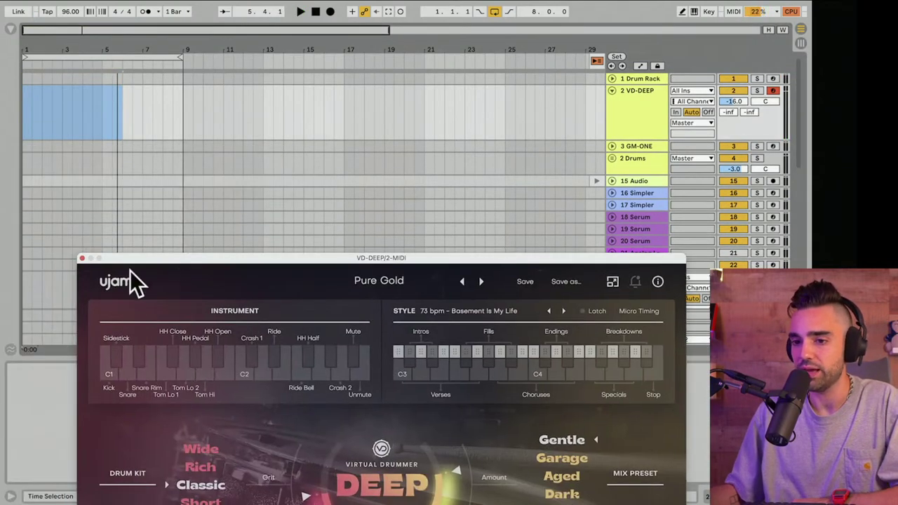
left_click(82, 258)
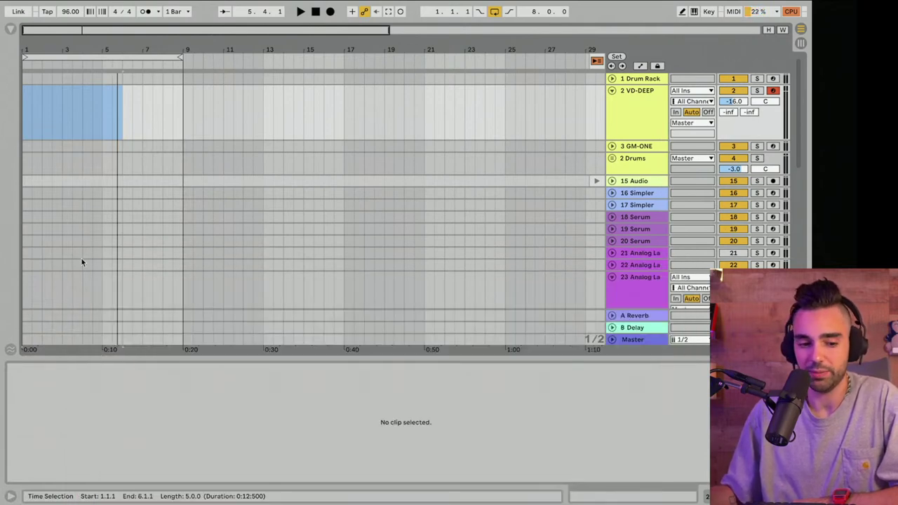
left_click(612, 147)
left_click(629, 170)
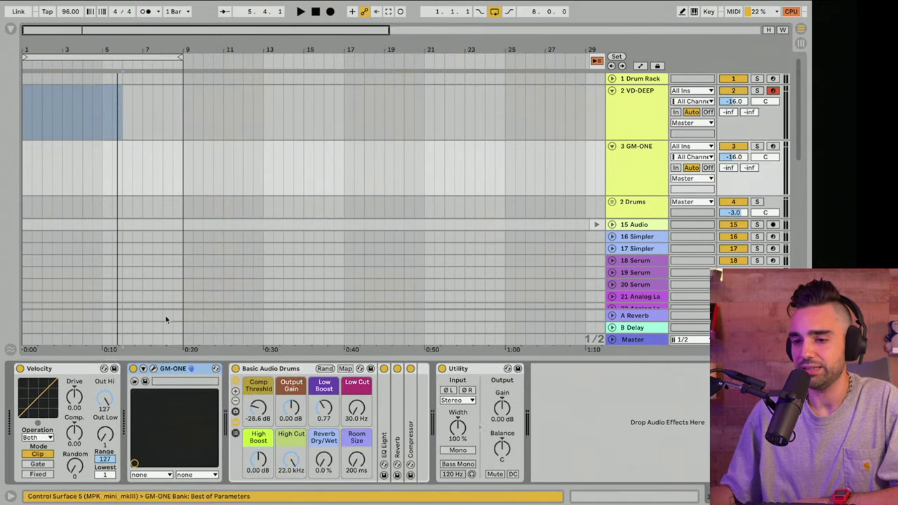
left_click(154, 369)
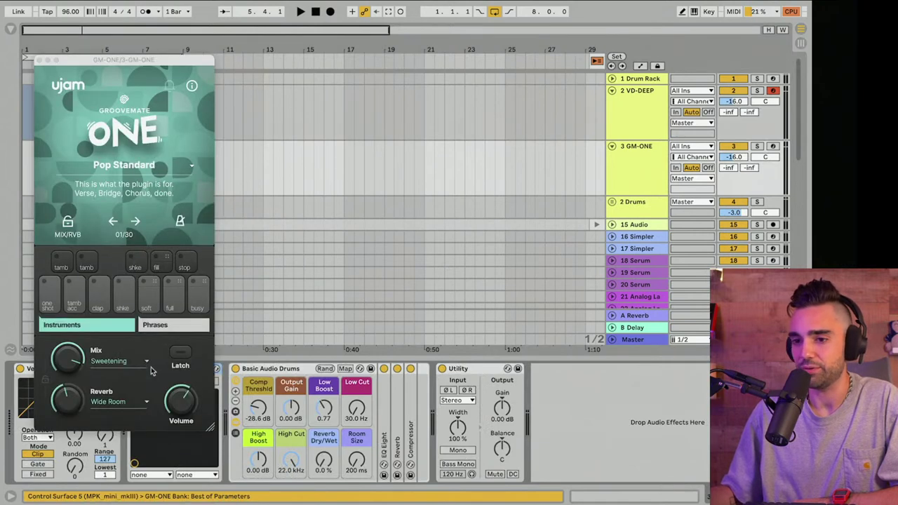
Audition the soft, full and busy phrases of Groovemate One's Pop Standard preset
left_click(147, 293)
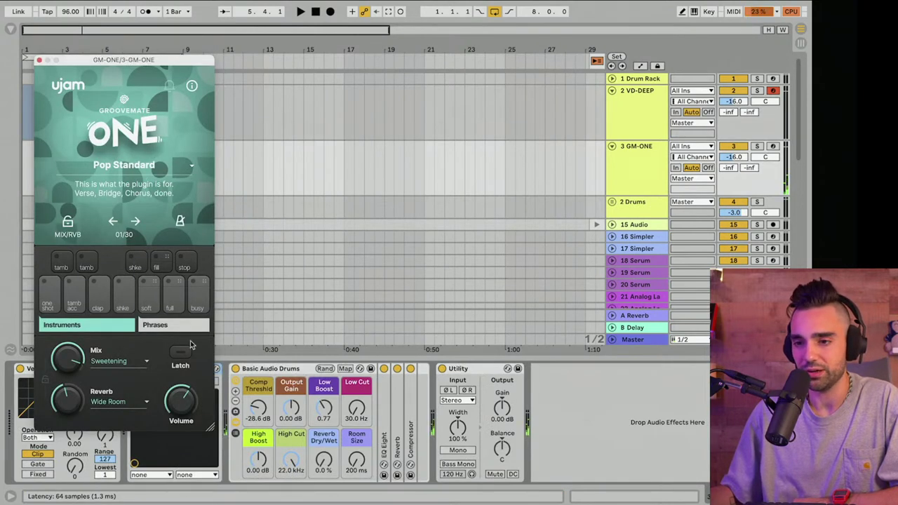
left_click(174, 298)
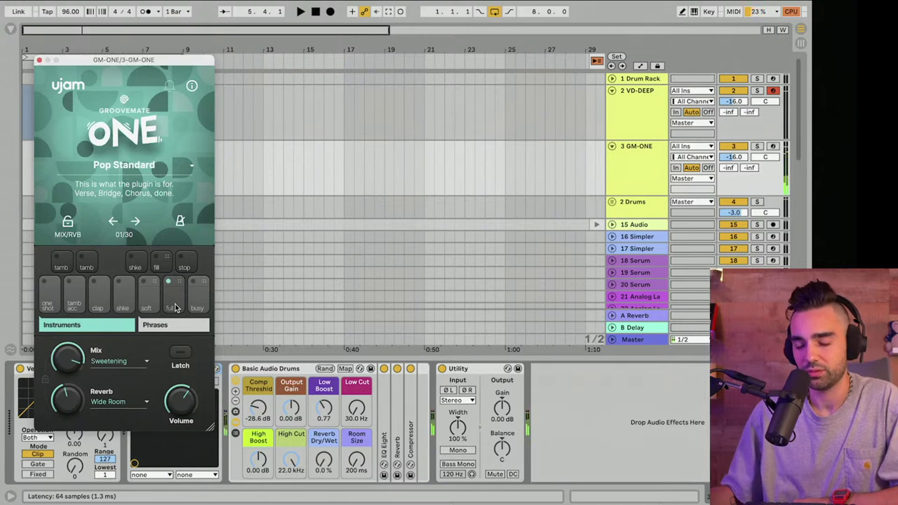
left_click(197, 306)
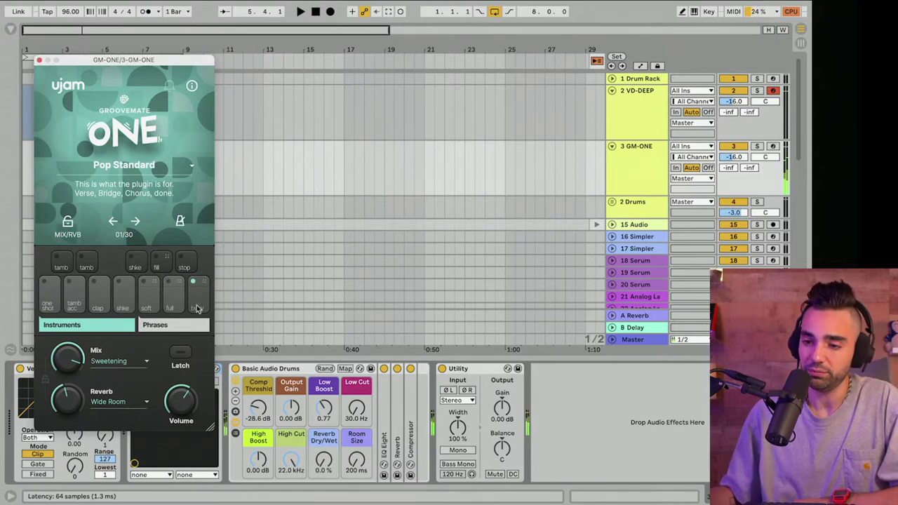
Load the Tambourine Standard preset in Groovemate One and audition its full and busy phrases
left_click(166, 171)
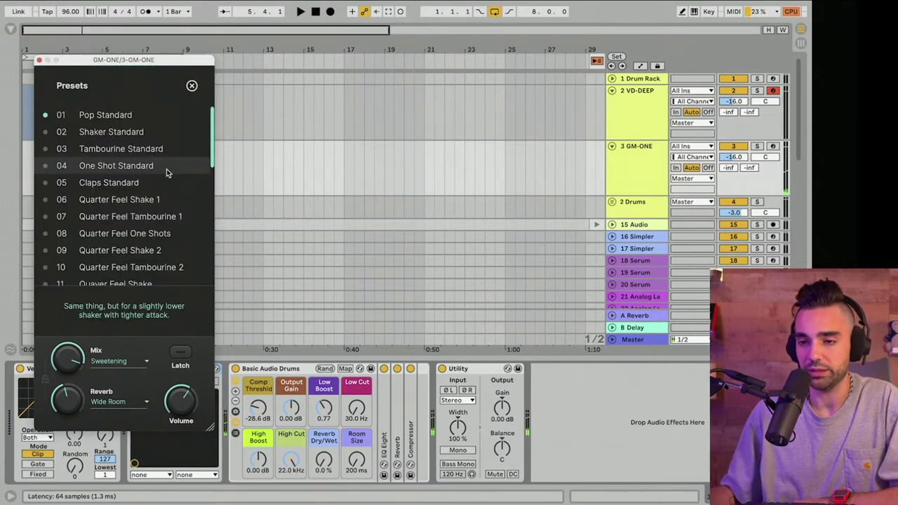
left_click(140, 150)
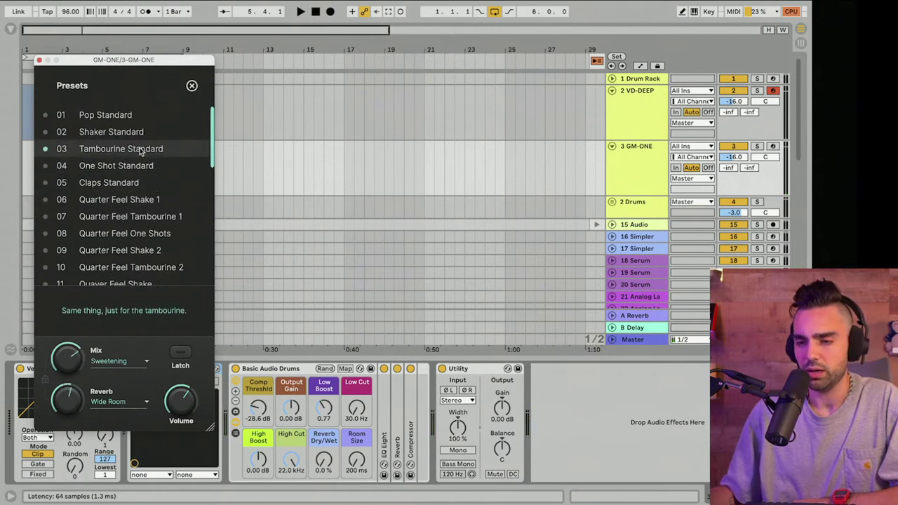
left_click(191, 85)
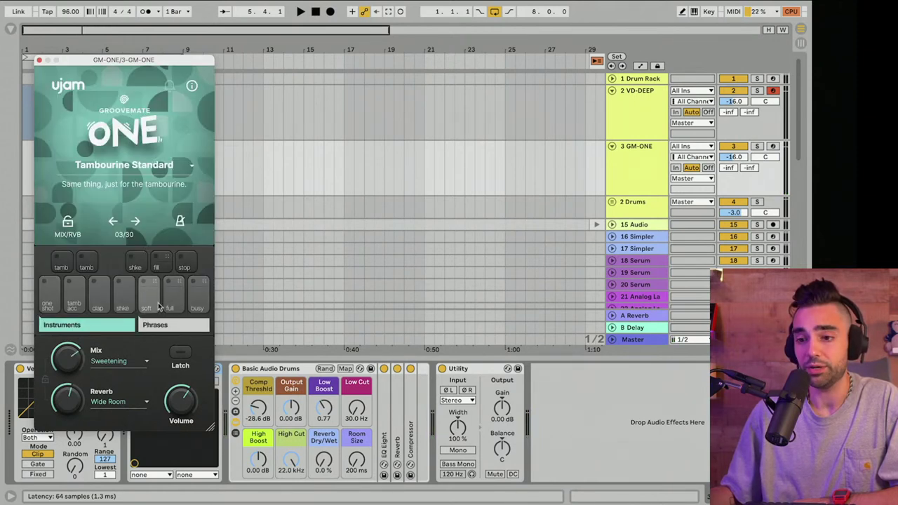
left_click(172, 307)
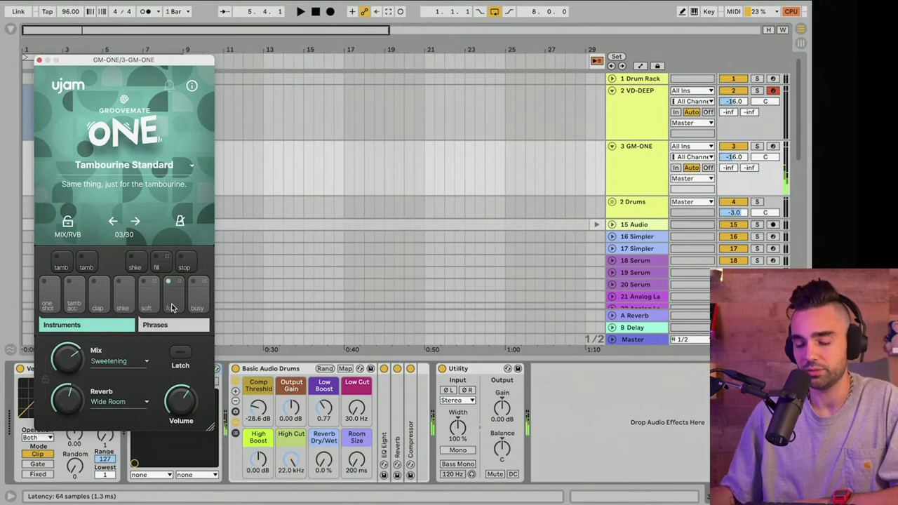
left_click(197, 307)
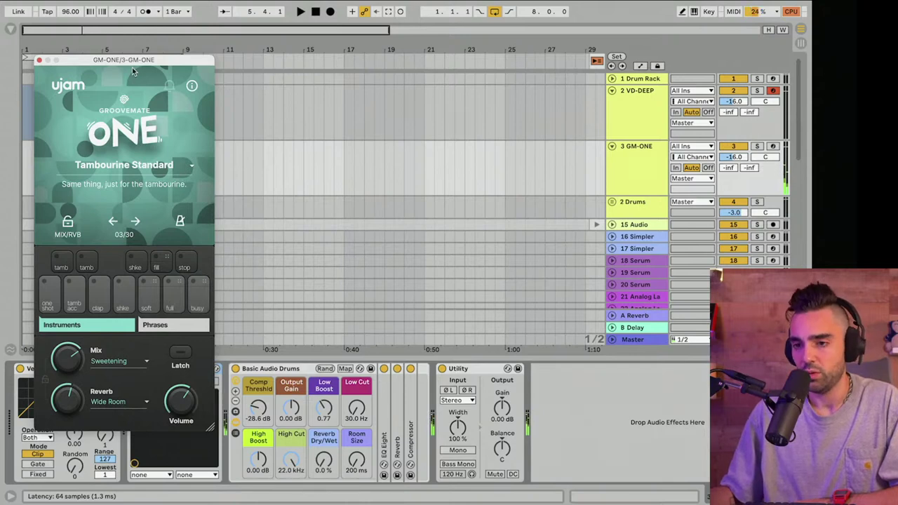
Place Groovemate One's busy tambourine phrase as a MIDI clip at bar 1 of track 3 GM-ONE and play it
left_click_drag(140, 60, 532, 52)
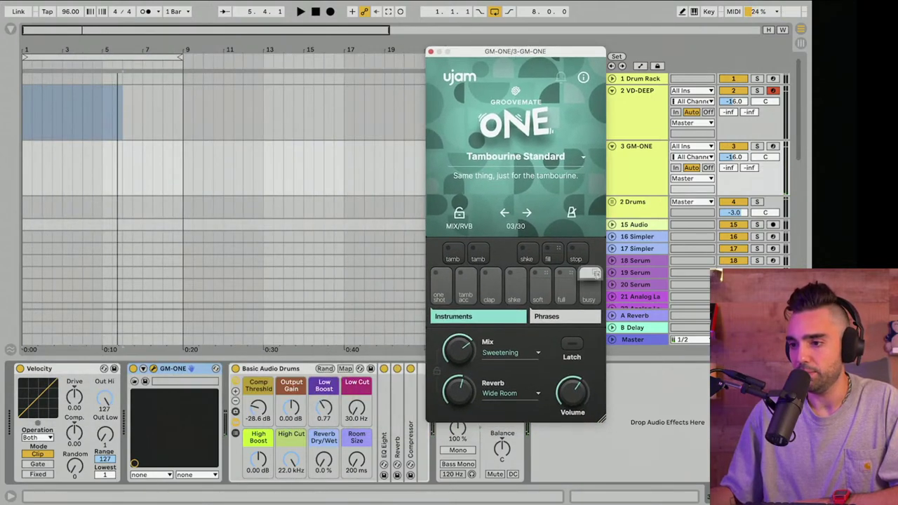
left_click_drag(588, 280, 34, 149)
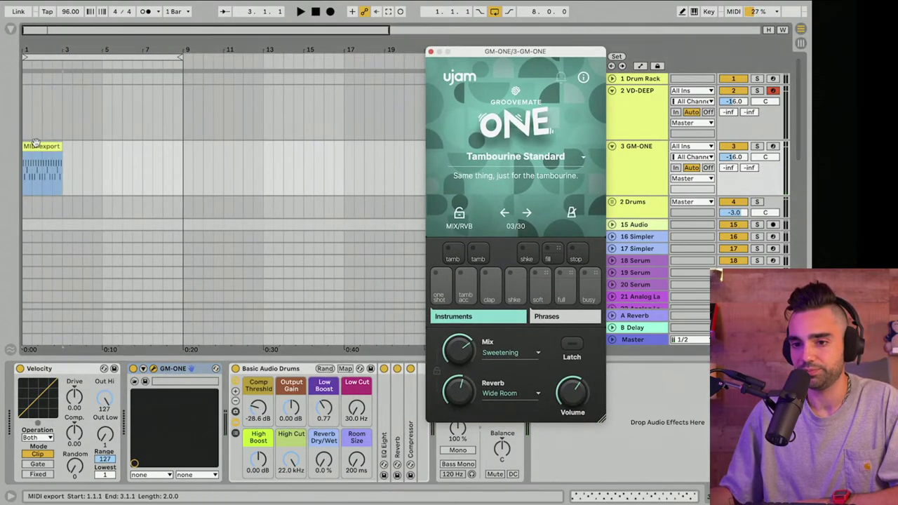
left_click(36, 146)
key("space")
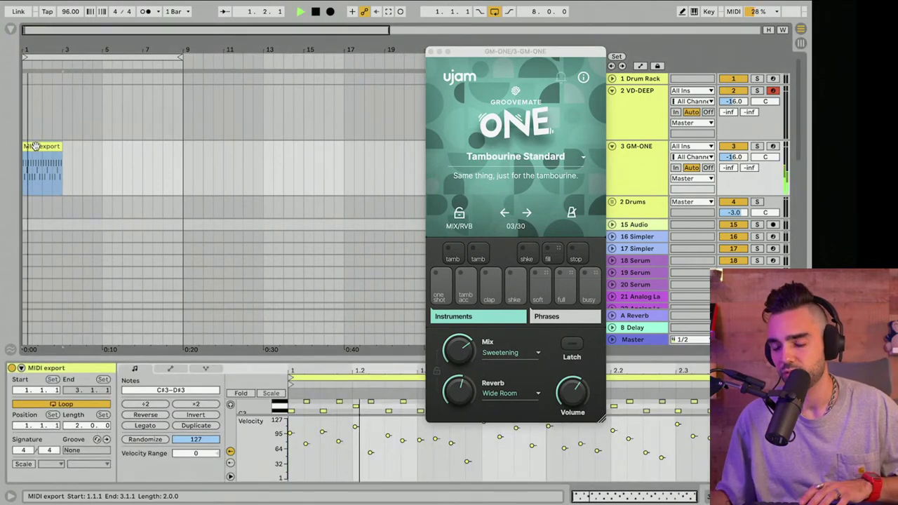
Close Groovemate One, enlarge the note editor and audition the MIDI export clip, checking its C#3 and D3 notes
left_click(430, 52)
left_click_drag(323, 365, 276, 184)
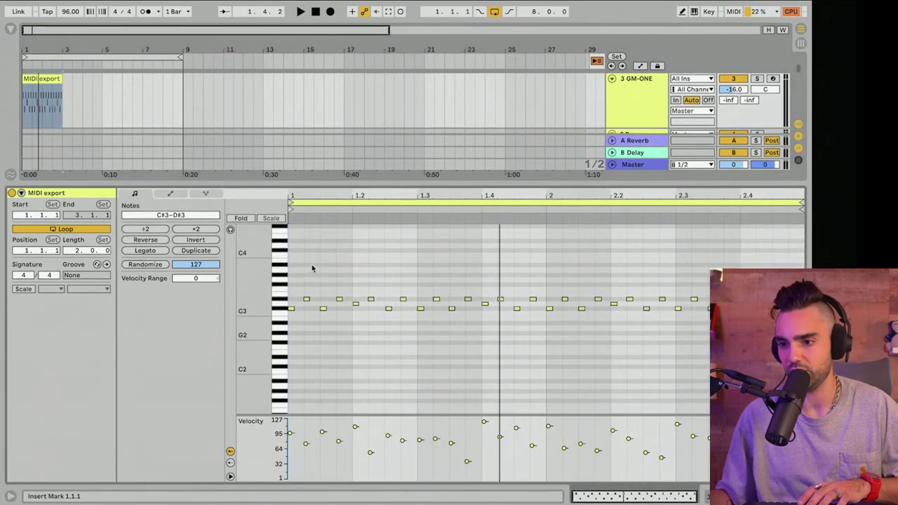
left_click(280, 310)
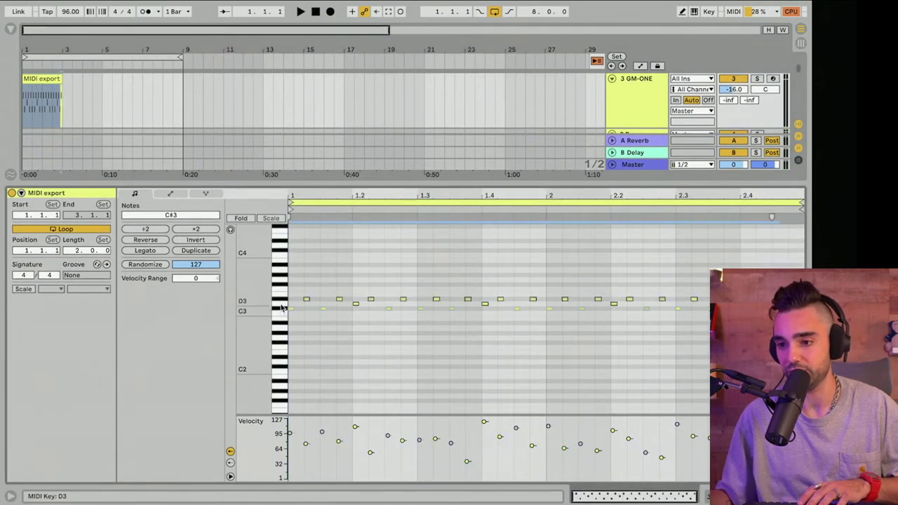
left_click(280, 305)
key("space")
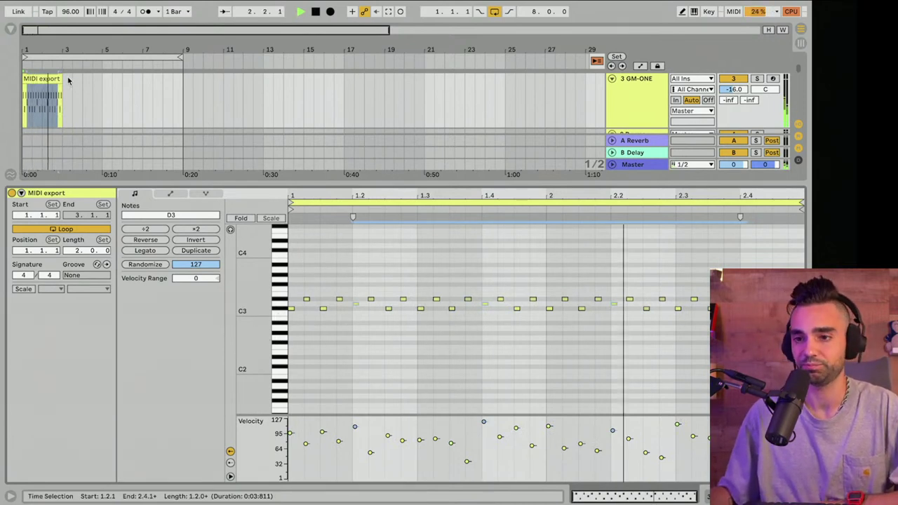
key("space")
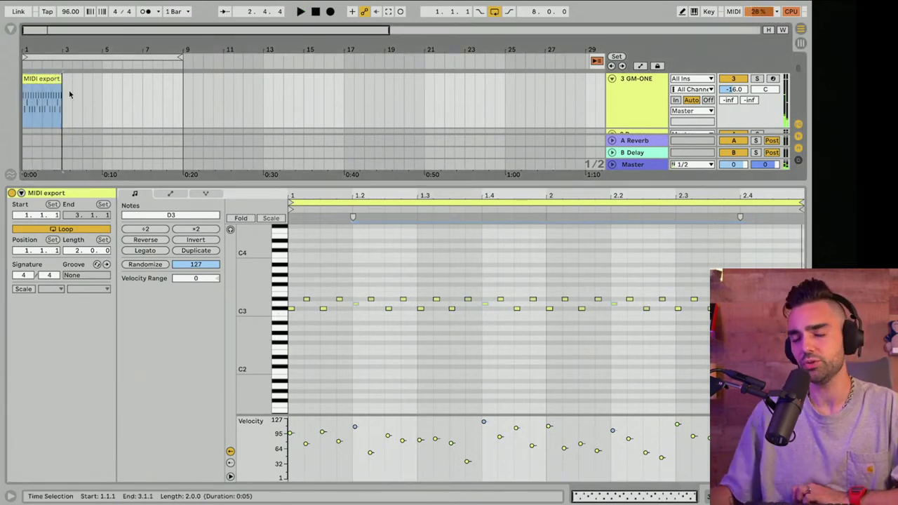
Tap in a new song tempo of 150 BPM
left_click(45, 12)
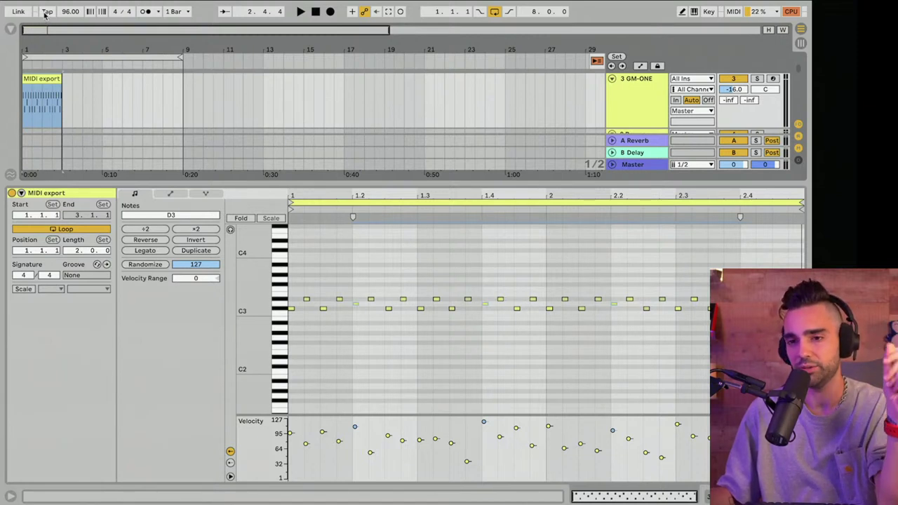
left_click(46, 12)
left_click(46, 12)
left_click(45, 11)
left_click(46, 12)
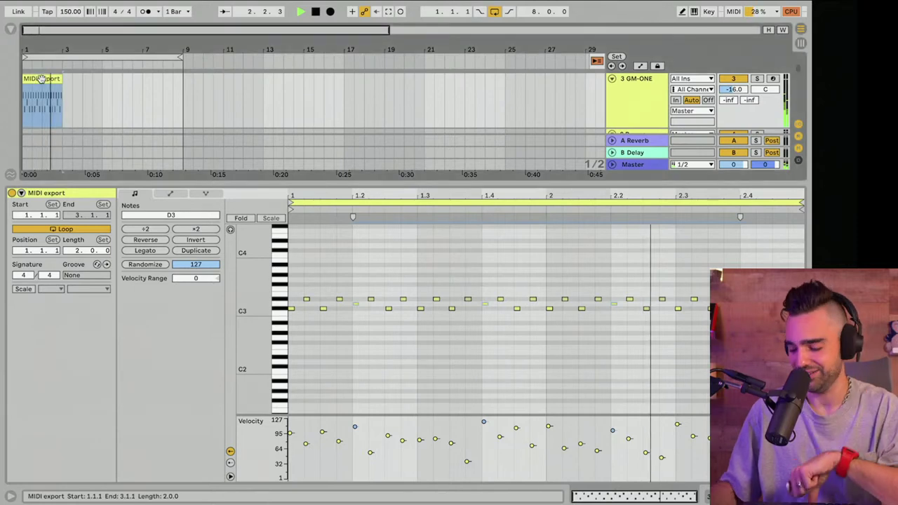
Delete the MIDI export clip from track 3 GM-ONE, stop playback and return to the track's device chain
key("Delete")
key("space")
key("shift+Tab")
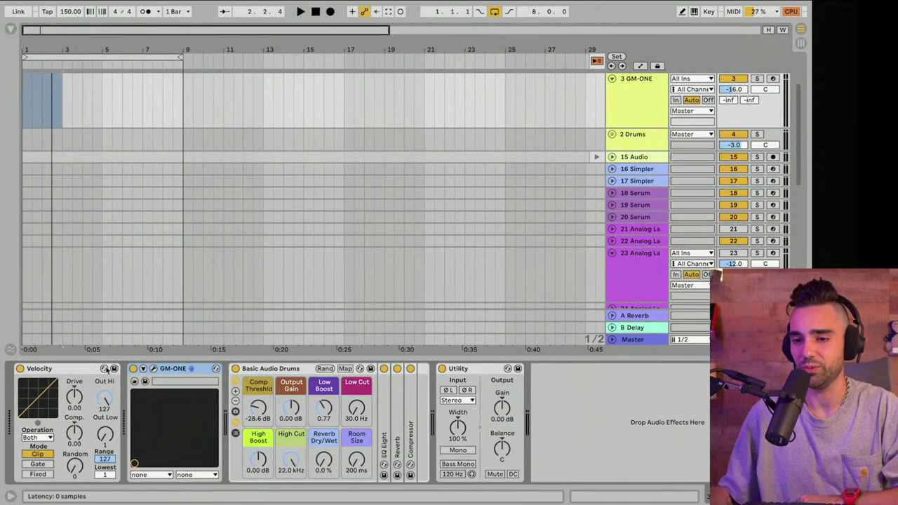
Reopen Groovemate One to audition the full tambourine phrase at the new tempo, and close the plug-in window
left_click(153, 368)
left_click(559, 302)
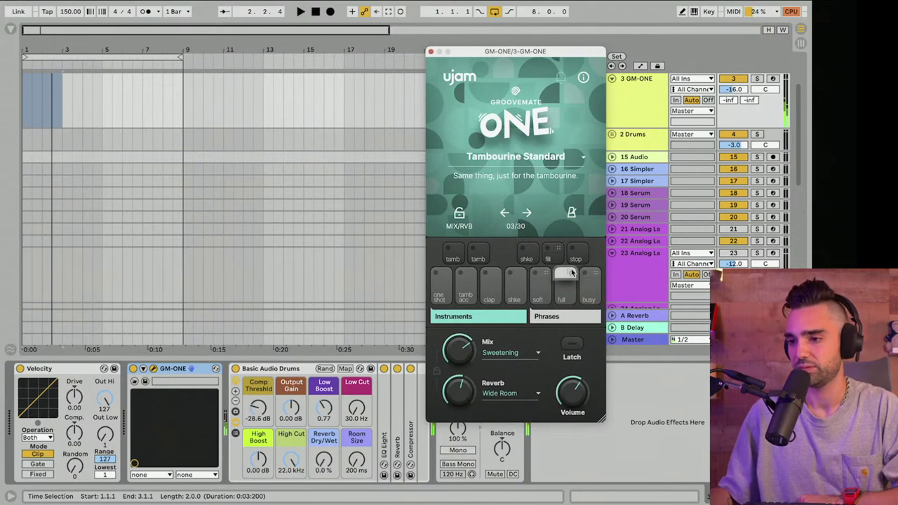
left_click(559, 301)
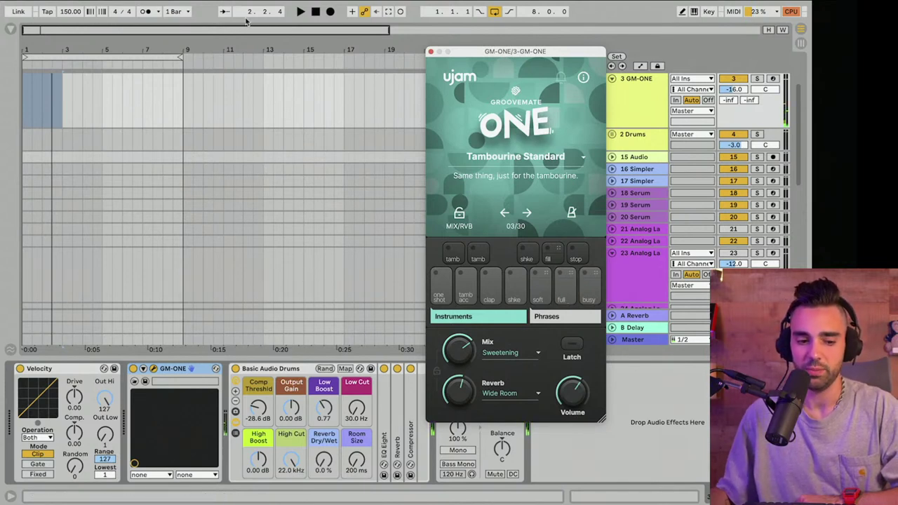
left_click(432, 54)
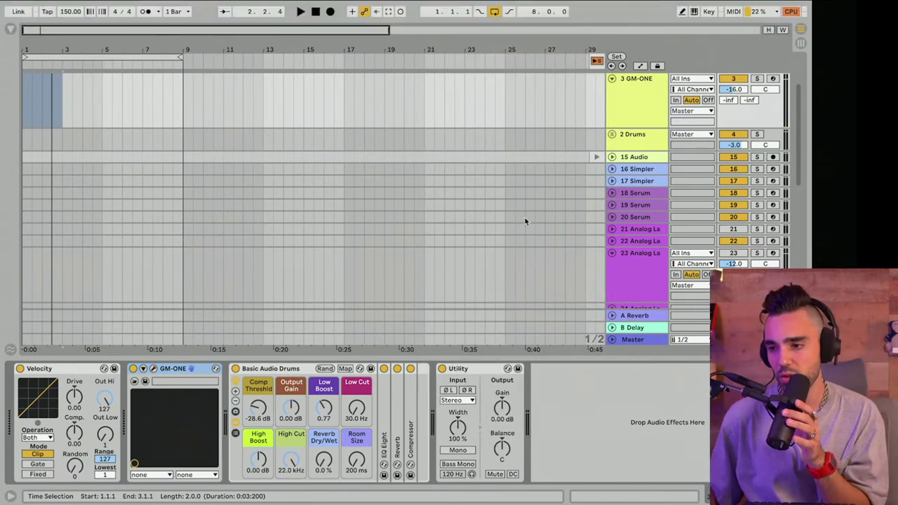
Audition track 22 Analog Lab and the Serum tracks 19, 20 and 18 by arming each in turn
left_click(772, 243)
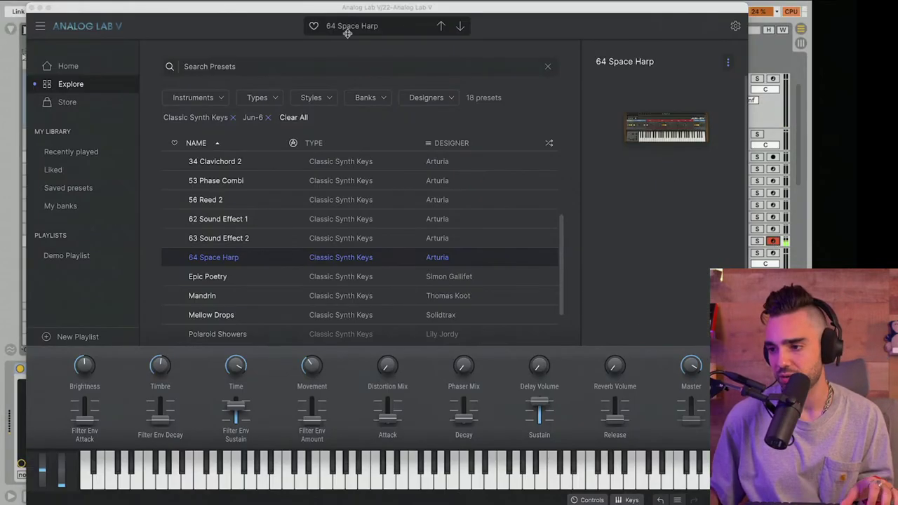
left_click(32, 7)
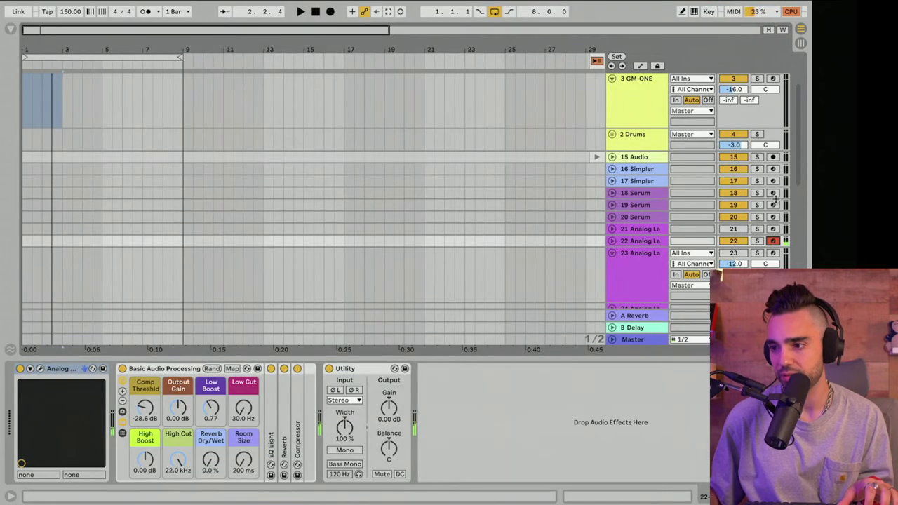
left_click(773, 205)
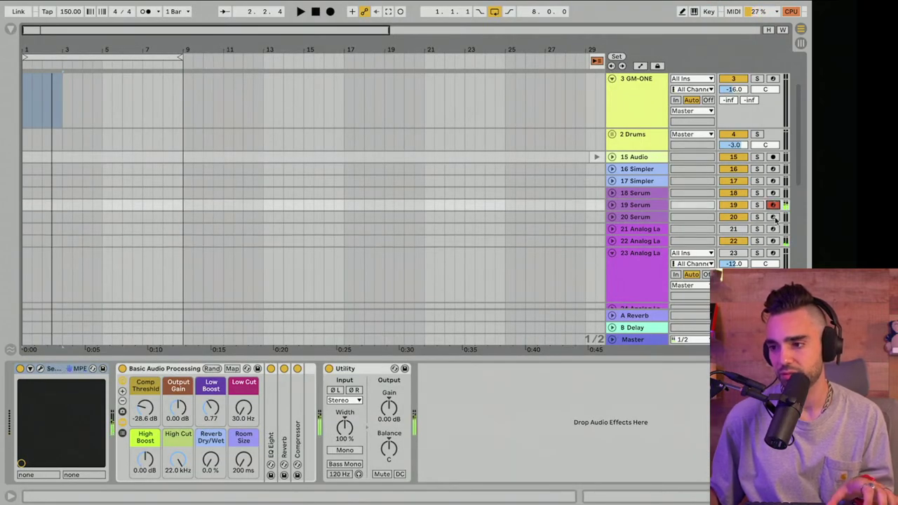
left_click(774, 216)
left_click(774, 193)
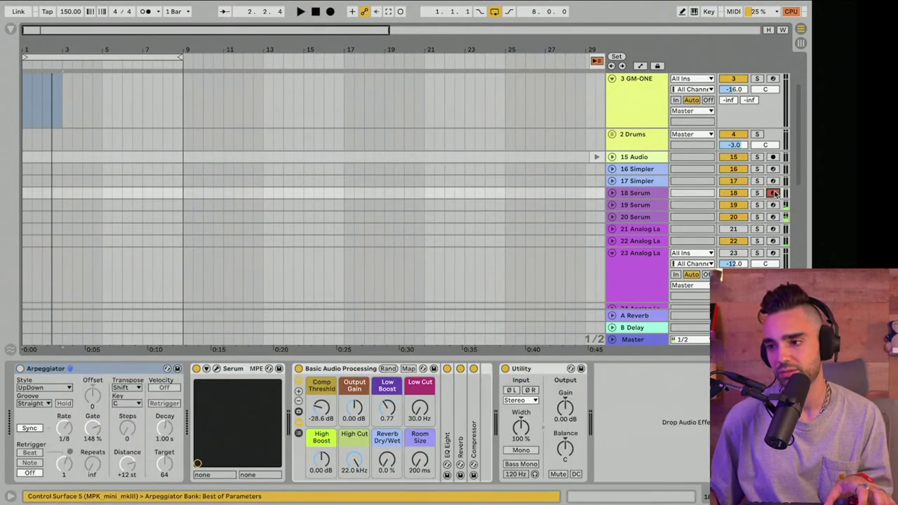
Arm track 19 Serum for recording from the start of the song with the metronome on
left_click(773, 205)
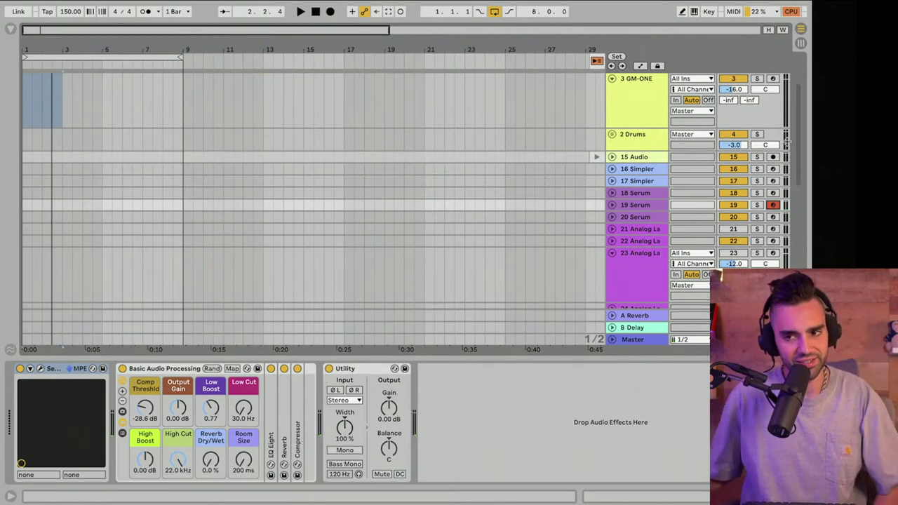
left_click(316, 12)
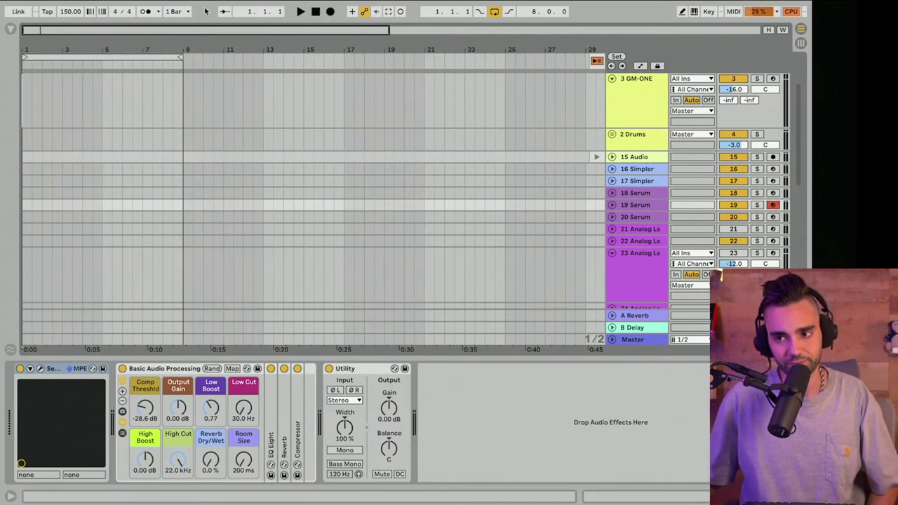
left_click(146, 12)
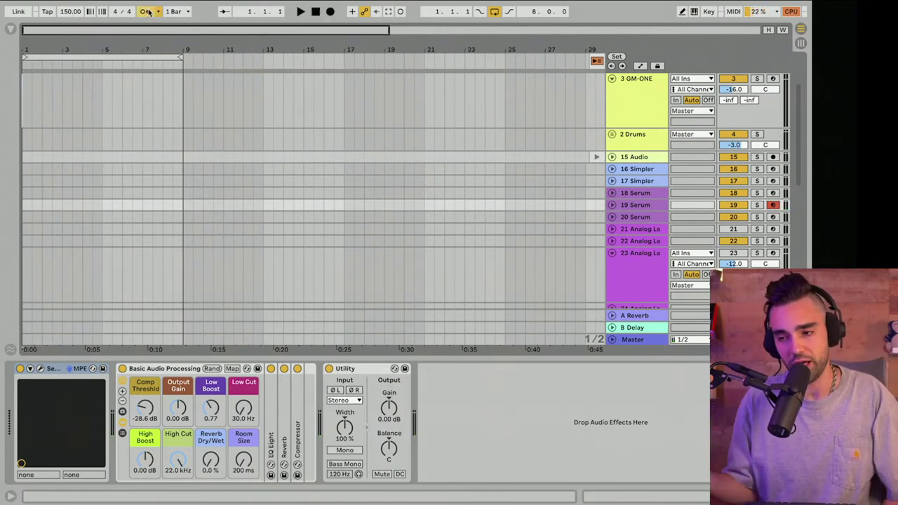
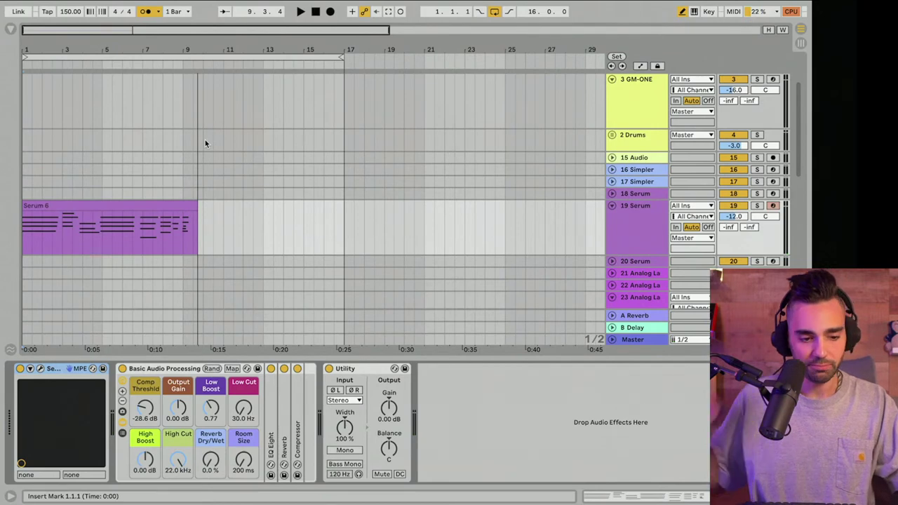
Open the Serum 6 clip on track 19 in the note editor, turn off draw mode and select all notes
double_click(152, 205)
key("ctrl+super+space")
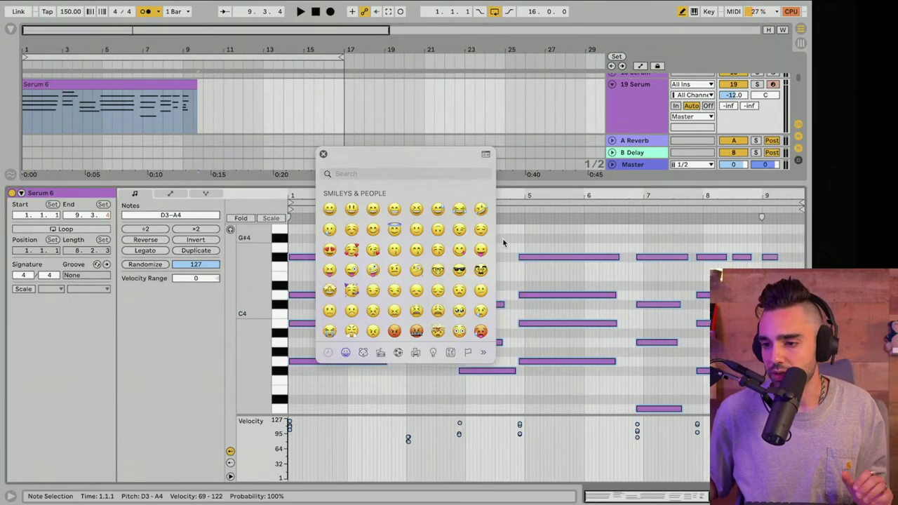
left_click(324, 154)
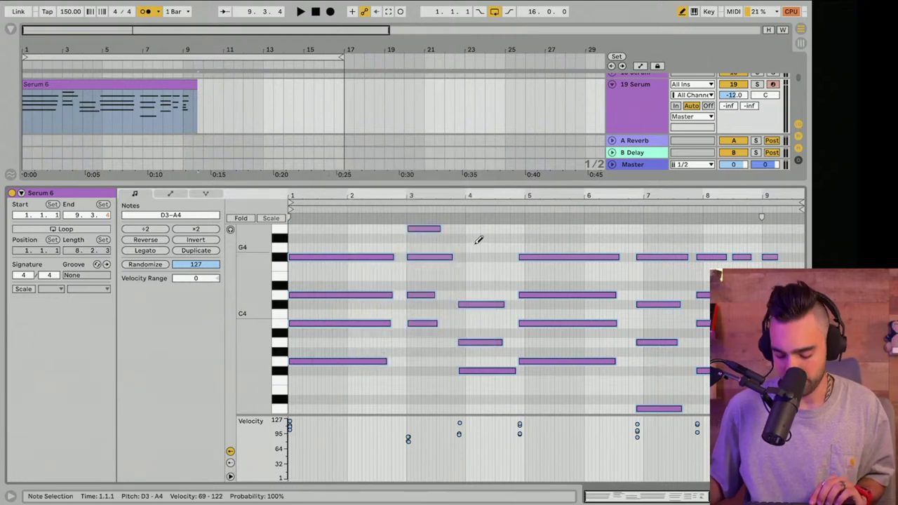
left_click(475, 248)
key("super+a")
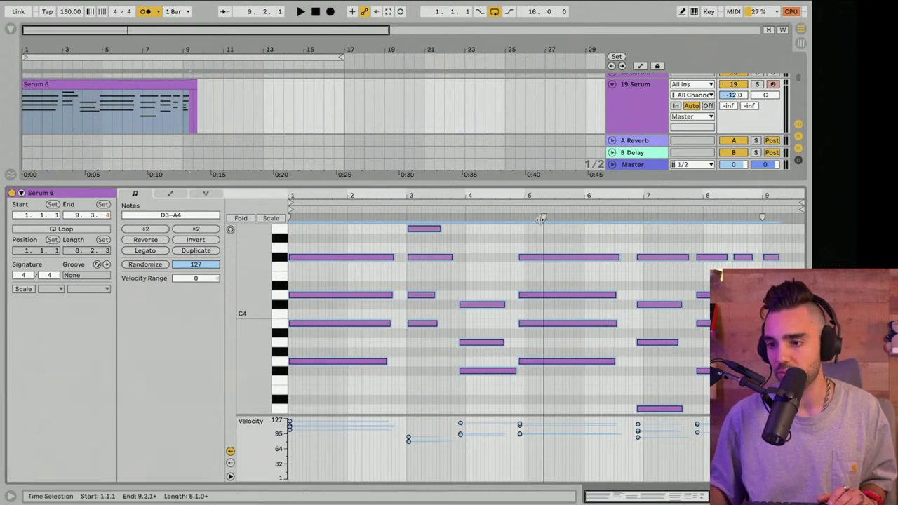
Play through the Serum 6 clip and examine its last chords around bars 7 to 9
key("space")
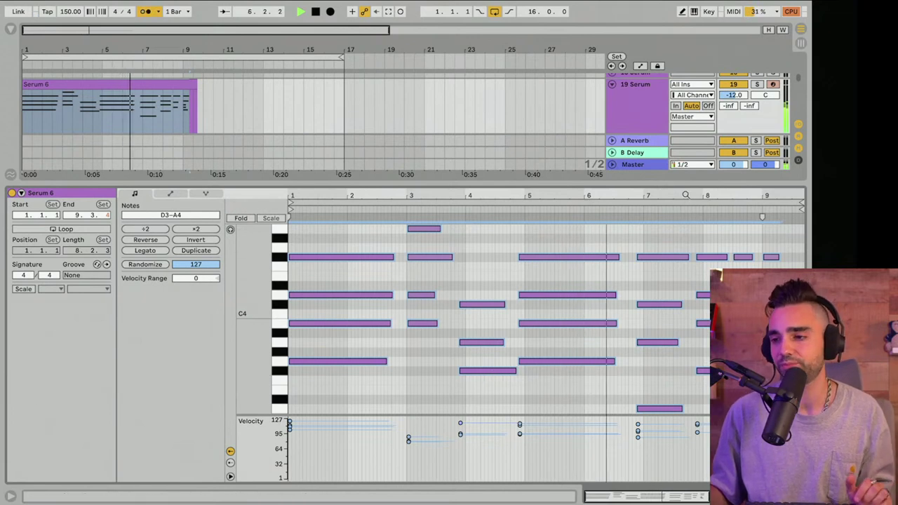
left_click_drag(685, 195, 499, 256)
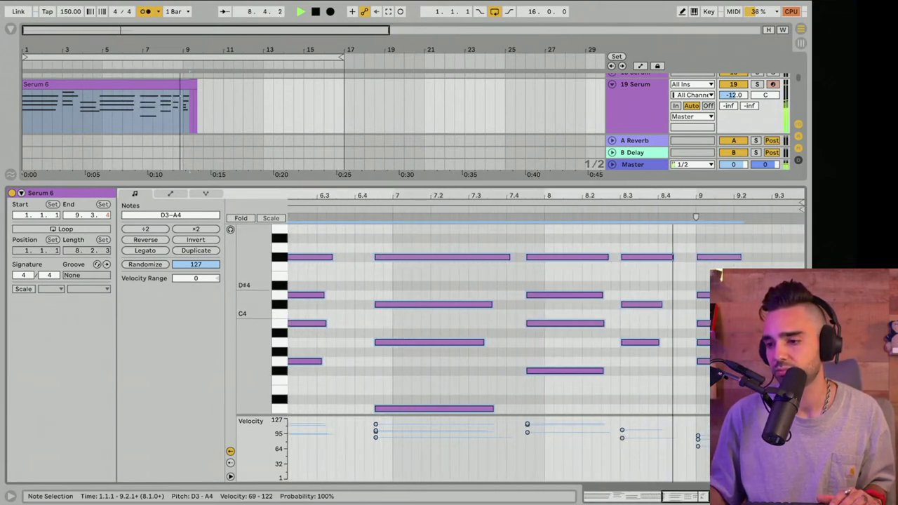
key("space")
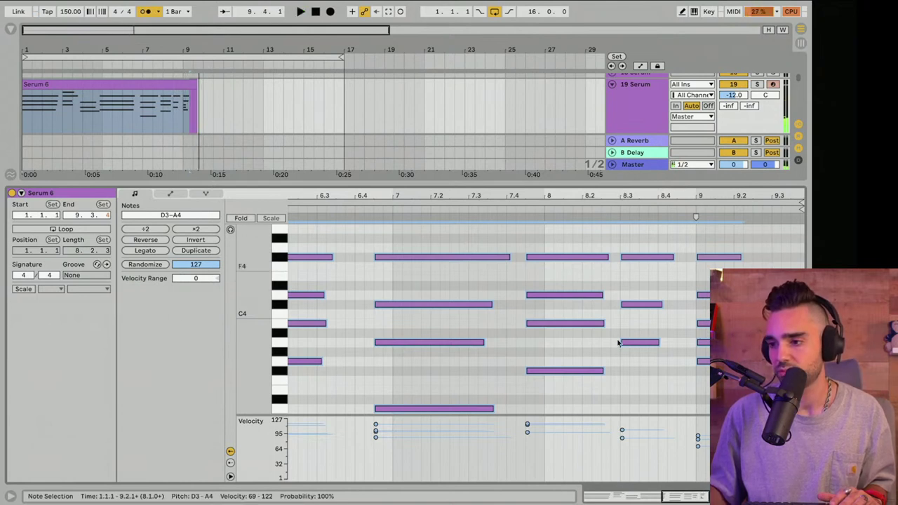
Duplicate the F#3 note of the bar 8 chord, move the copy to A2 at 8.3.1, and play back the passage
left_click_drag(627, 394, 639, 333)
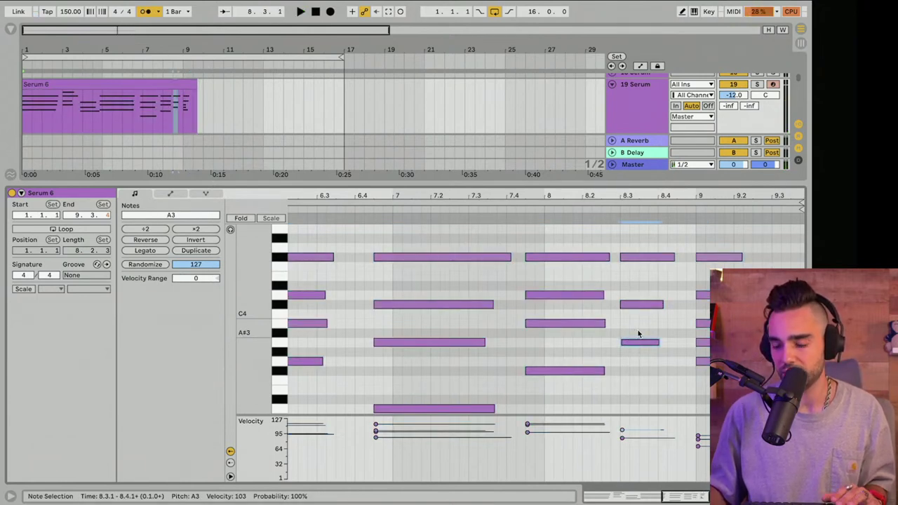
left_click(582, 370)
key("ctrl+d")
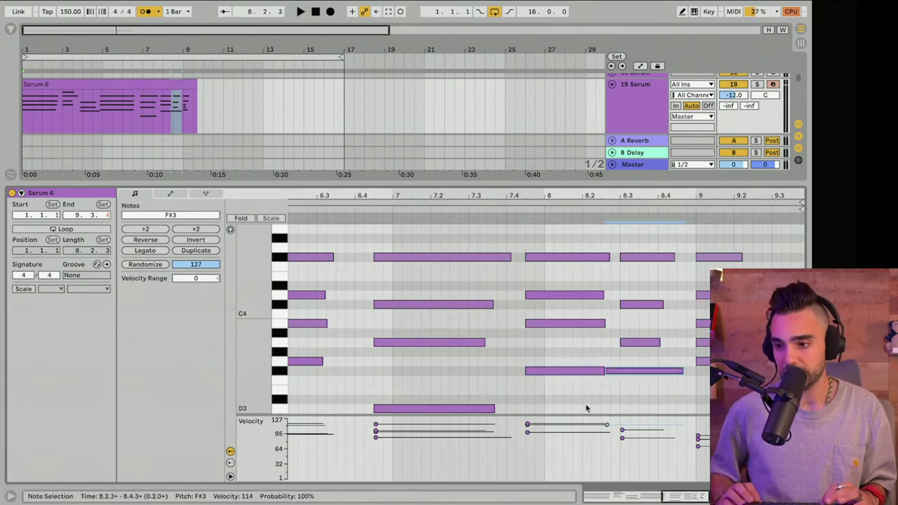
key("Right")
key("Down")
key("Down")
key("Down")
key("Down")
key("Down")
key("Down")
key("Down")
key("Down")
key("Down")
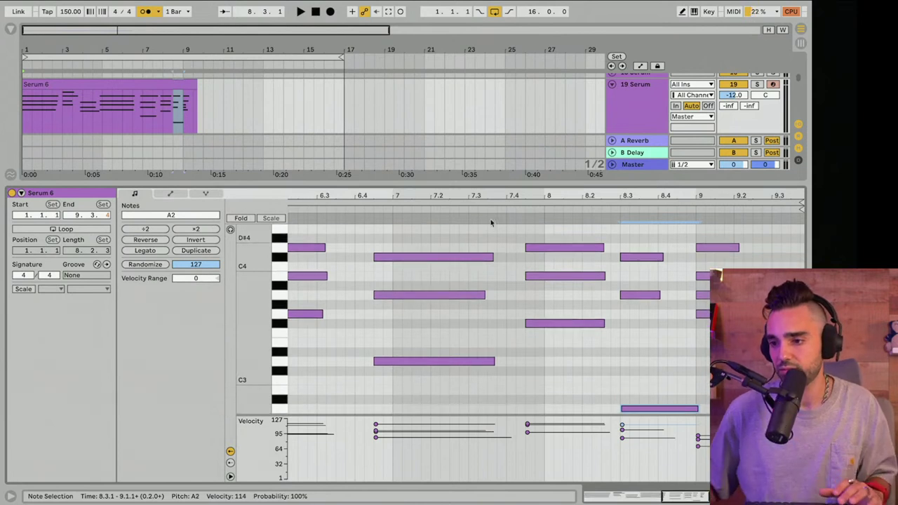
left_click(479, 208)
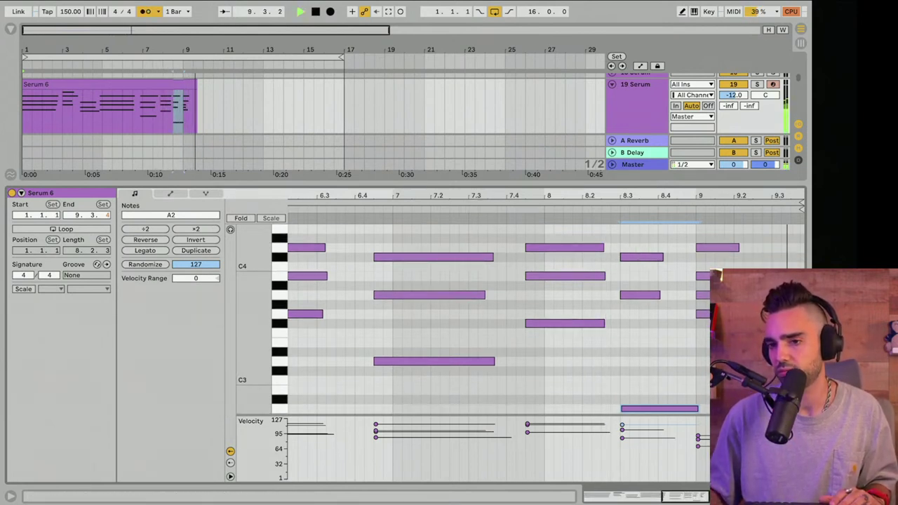
key("space")
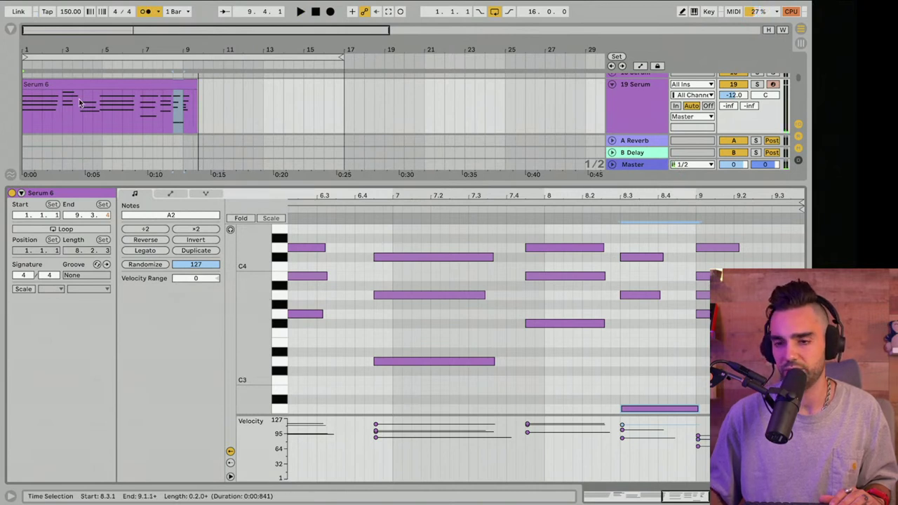
Split the Serum 6 clip at bar 3 and copy its second part to bar 11 on track 19
left_click(61, 114)
key("ctrl+e")
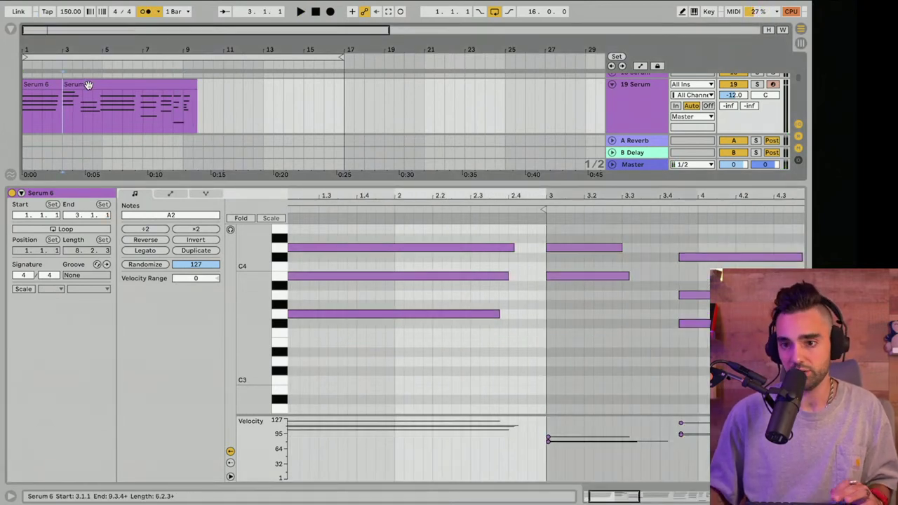
left_click(88, 84)
left_click_drag(87, 84, 216, 100)
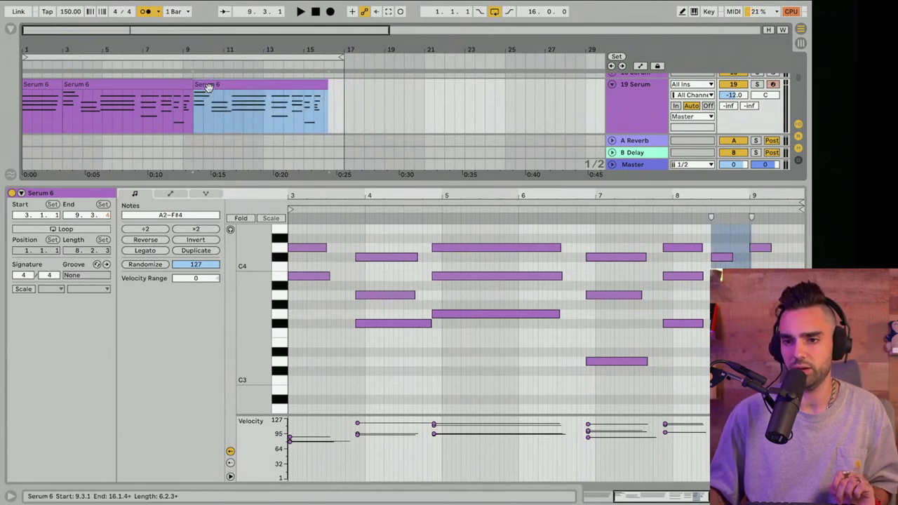
left_click_drag(208, 86, 244, 96)
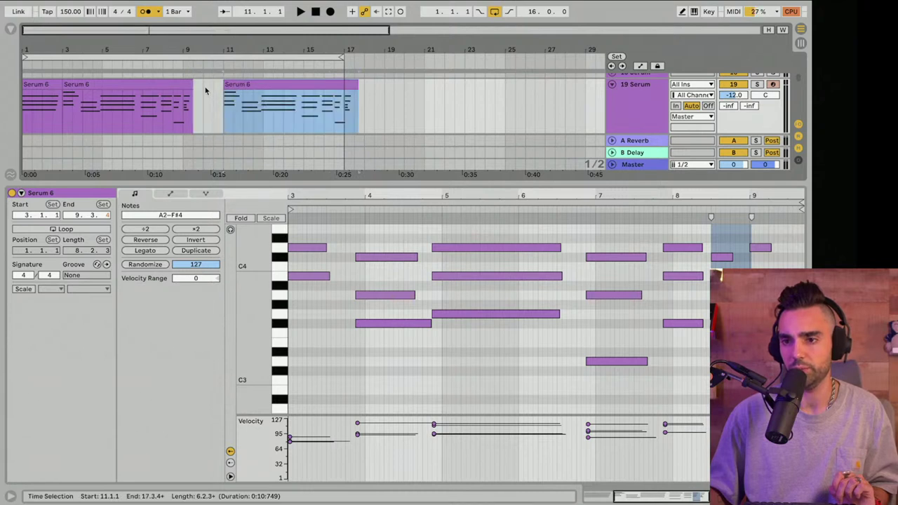
Extend the Serum 6 clip starting at bar 3 to bar 11 and lengthen its bar 9 chord to end at 10.3.1
left_click_drag(190, 85, 223, 84)
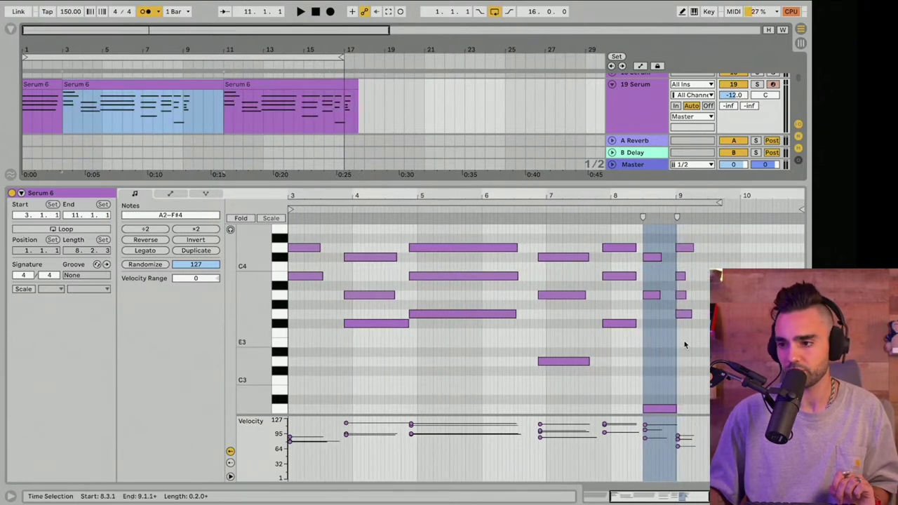
left_click_drag(684, 356, 727, 248)
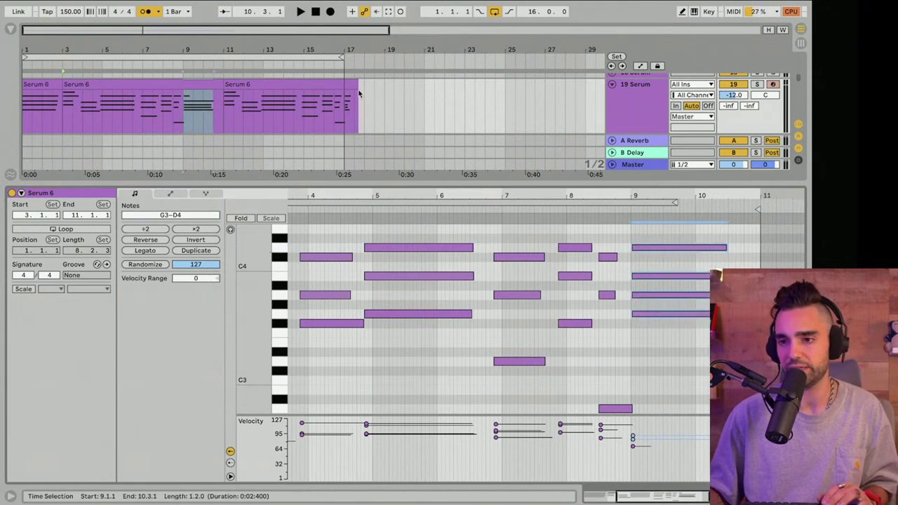
Trim the last Serum 6 clip to end at bar 17, consolidate the three clips into one, and play it from the start
left_click_drag(358, 85, 344, 85)
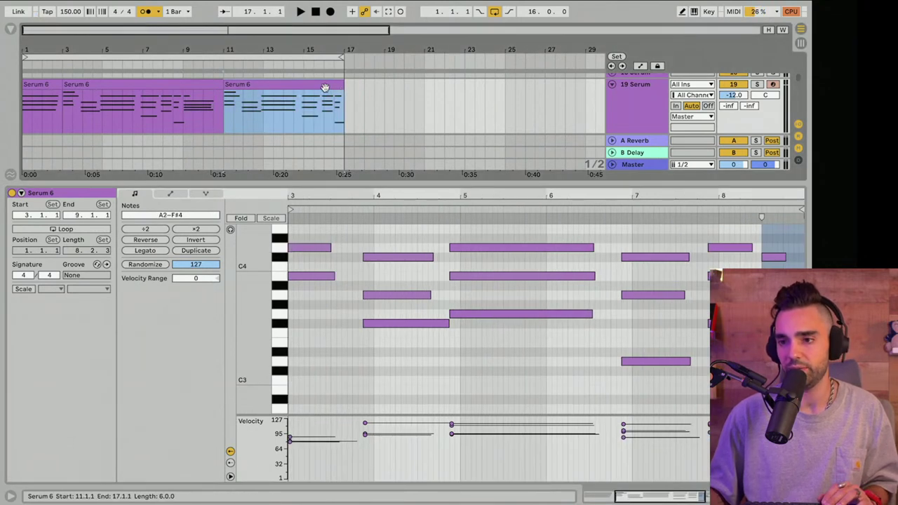
left_click(45, 84, "shift")
right_click(47, 86)
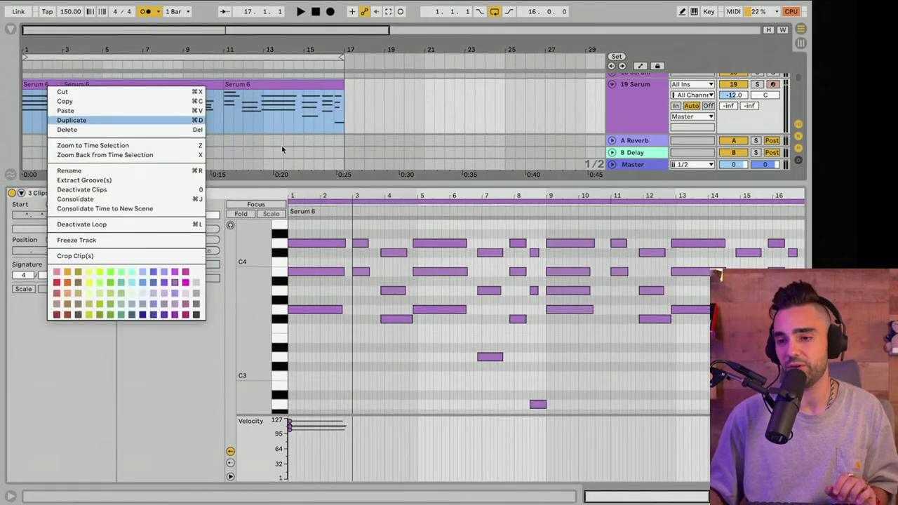
left_click(116, 200)
left_click(314, 13)
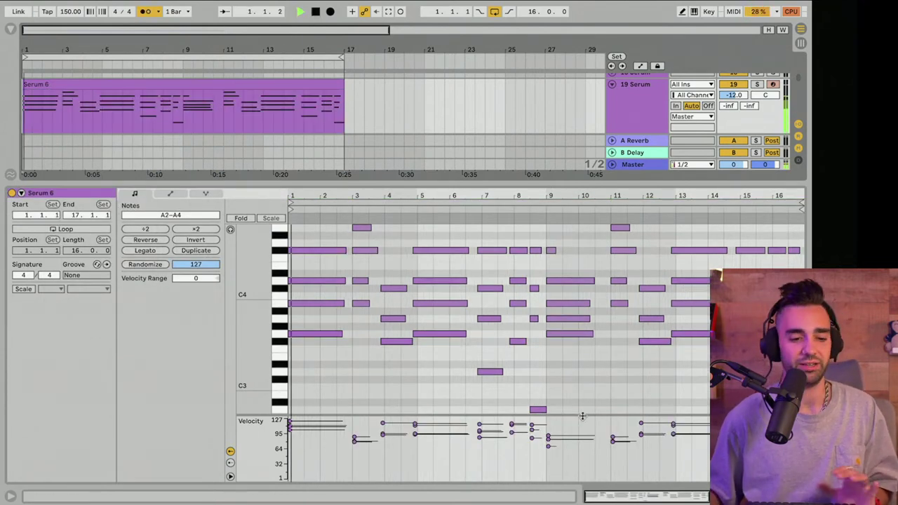
key("space")
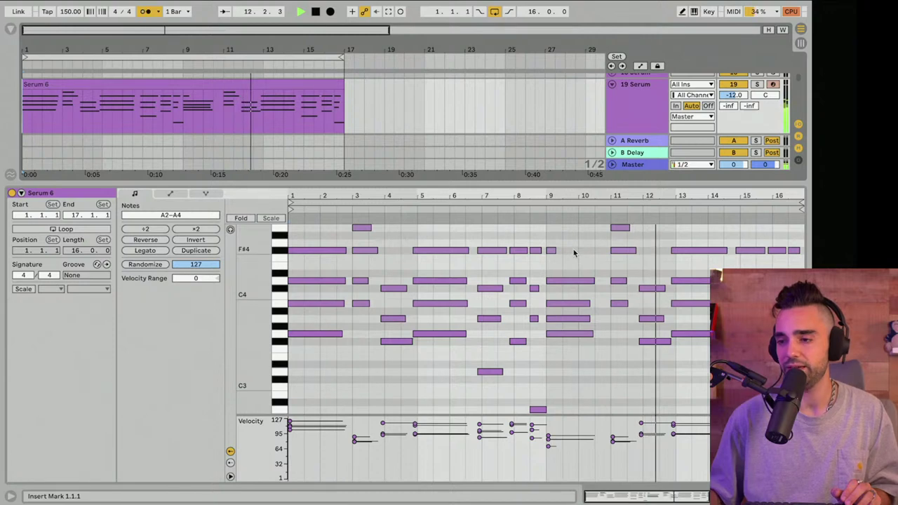
Open the VD-DEEP instrument on track 2 and choose the style 151 bpm – Awake At Midnight
left_click_drag(562, 182, 563, 340)
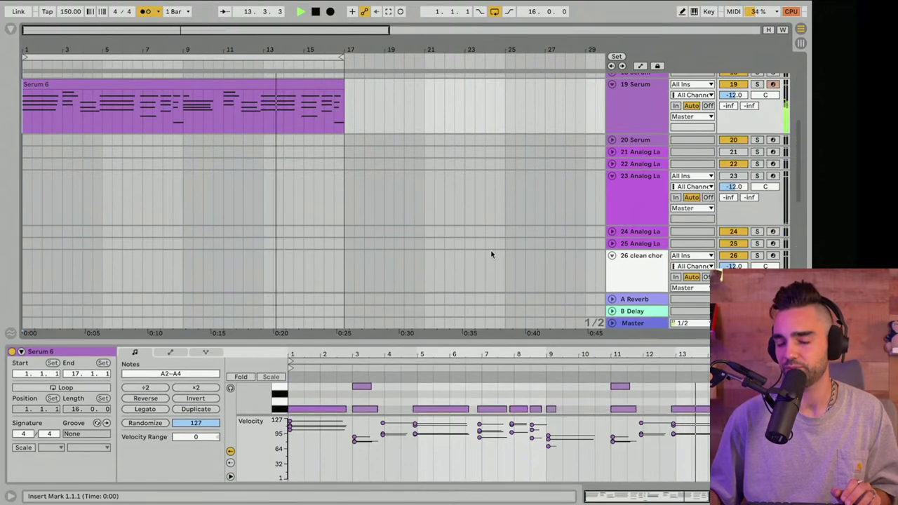
scroll(492, 270, "up", 5)
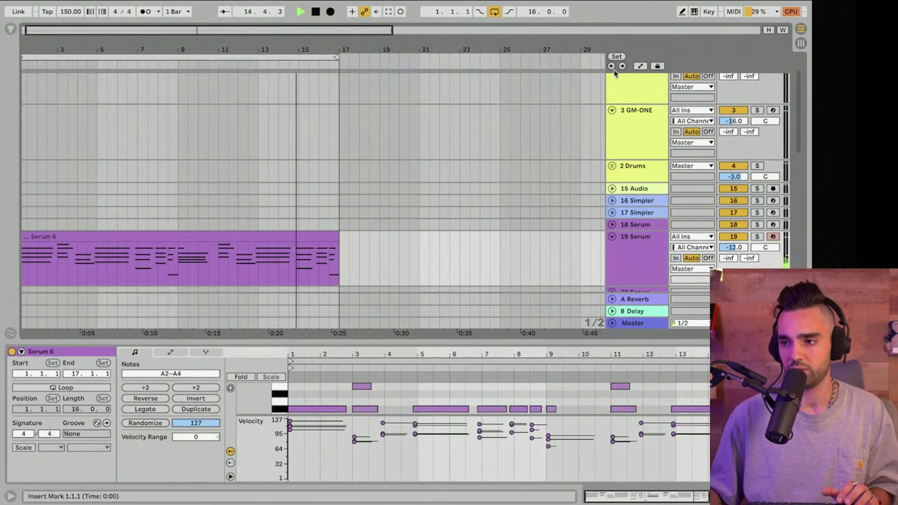
scroll(641, 114, "up", 2)
left_click(639, 117)
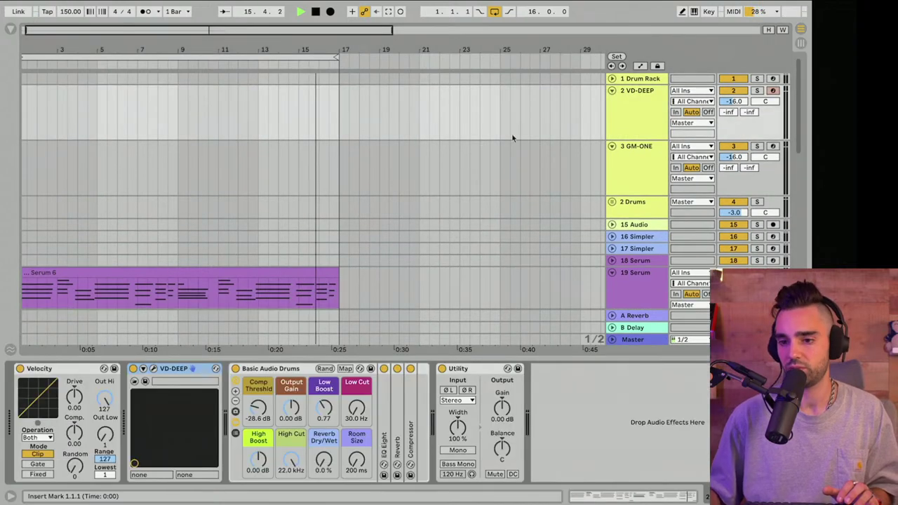
left_click(160, 373)
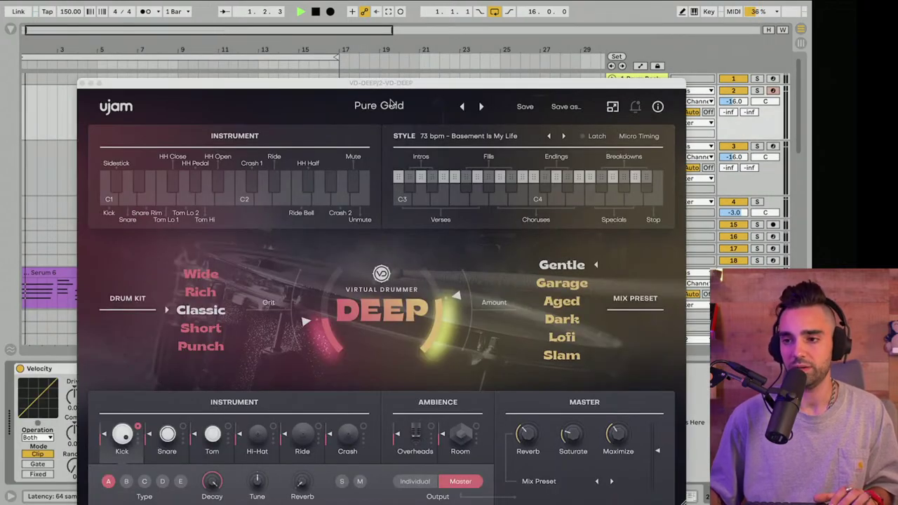
key("space")
left_click_drag(369, 88, 351, 118)
left_click(409, 168)
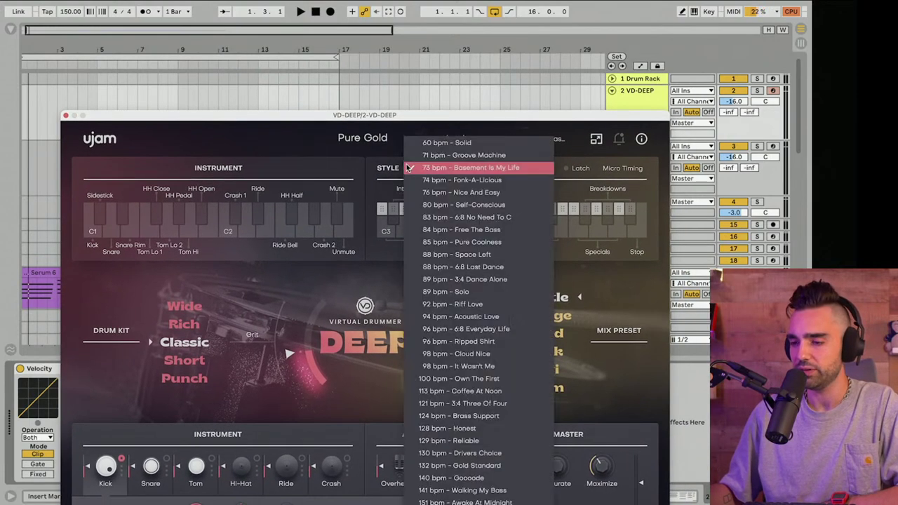
left_click(523, 502)
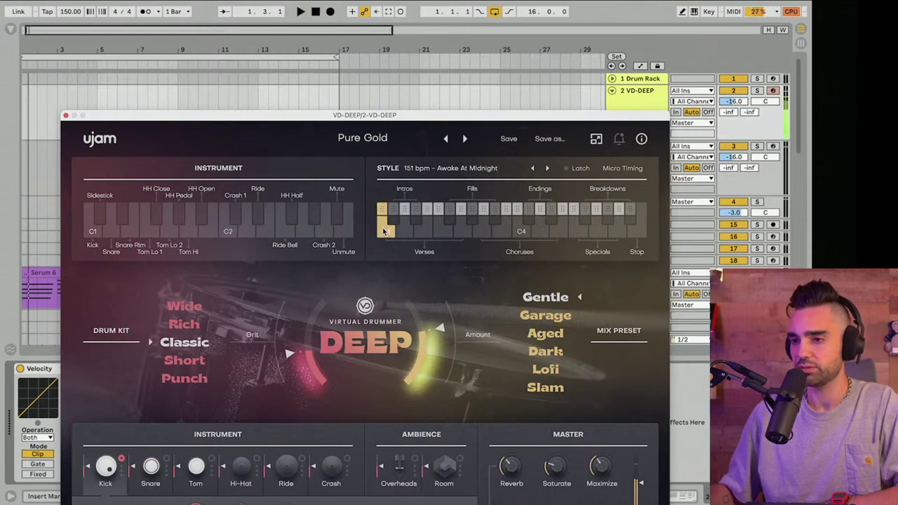
Audition the style patterns, place a four-bar pattern as MIDI at bar 1 on track 2, and close VD-DEEP
left_click(440, 228)
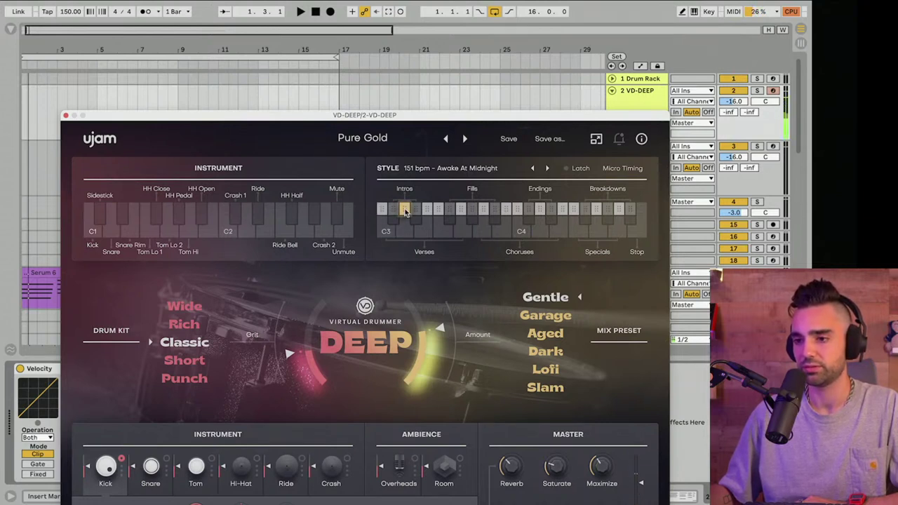
left_click_drag(89, 117, 26, 102)
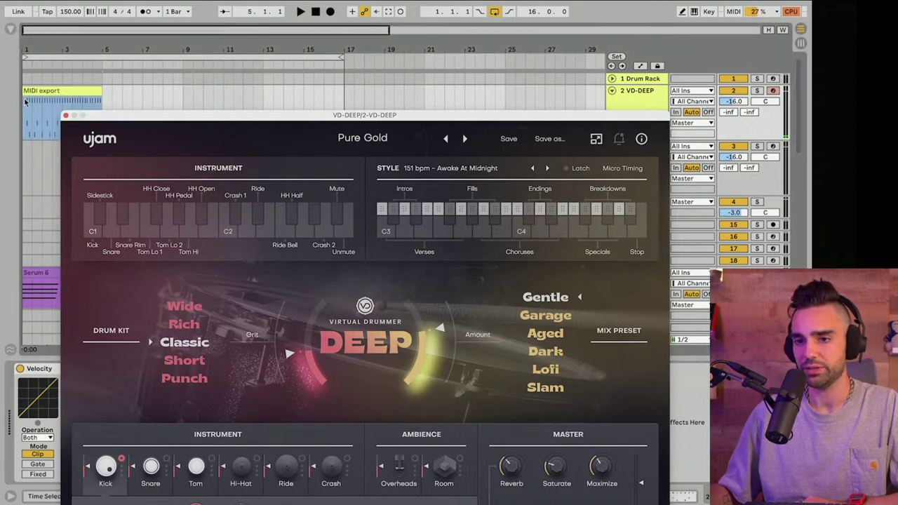
left_click(65, 116)
Duplicate the MIDI export clip on track 2 three times so the drums fill the song up to bar 17
left_click(62, 91)
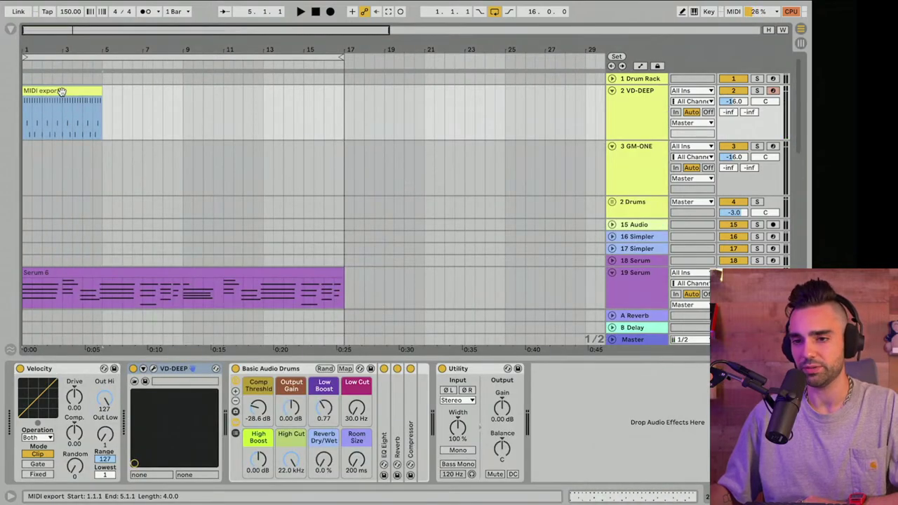
key("ctrl+d")
key("ctrl+d")
key("ctrl+d")
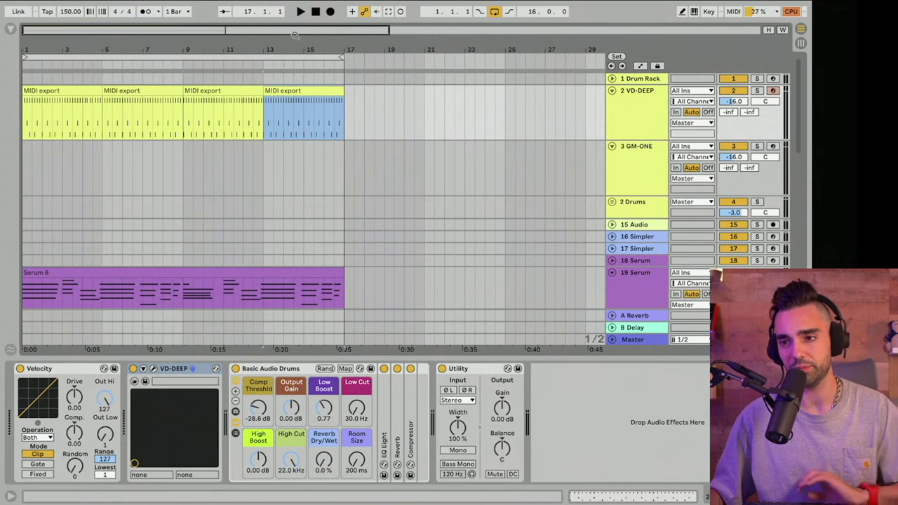
Play the drums with the chords from the start and lower the track 2 VD-DEEP volume to -16.8 dB
left_click(315, 12)
key("space")
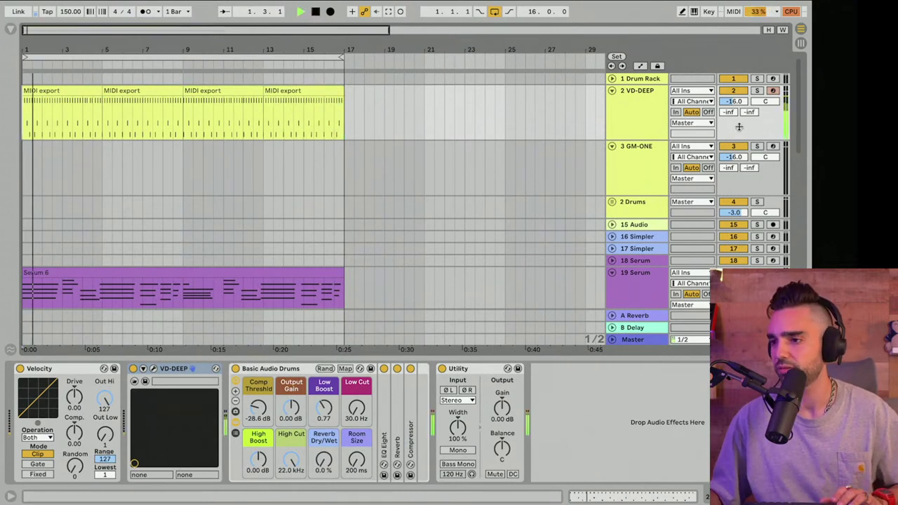
left_click(619, 134)
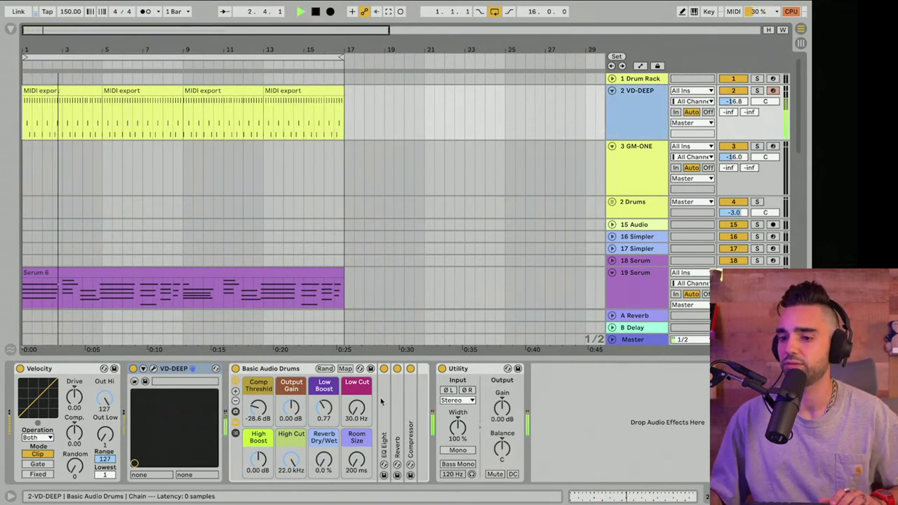
mouse_move(356, 408)
left_mouse_down()
mouse_move(356, 382)
mouse_move(357, 411)
left_mouse_up()
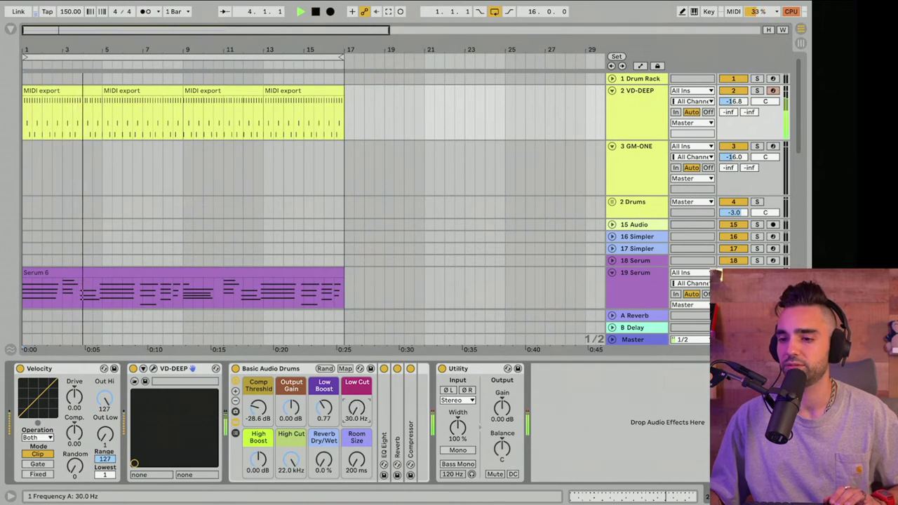
Take a fill pattern from VD-DEEP and place it on track 2 as the ending just before bar 17
left_click(623, 123)
left_click(154, 368)
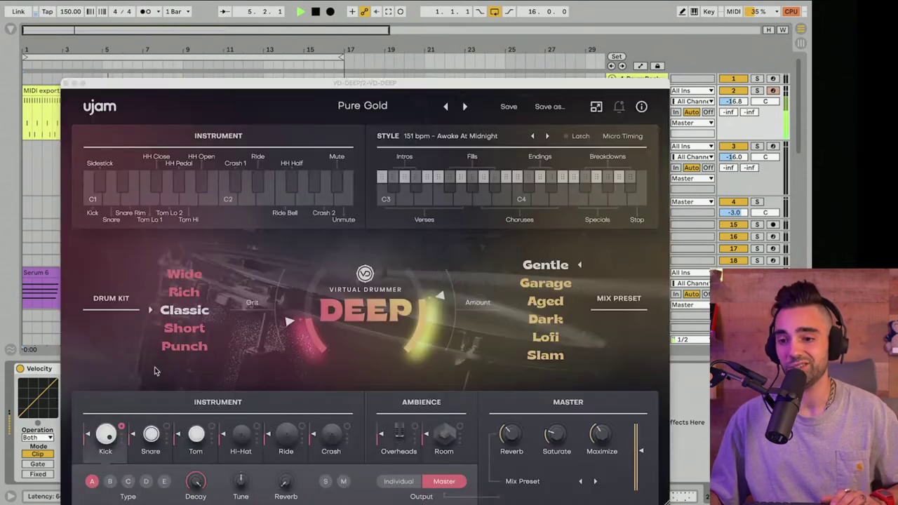
left_click_drag(472, 178, 352, 91)
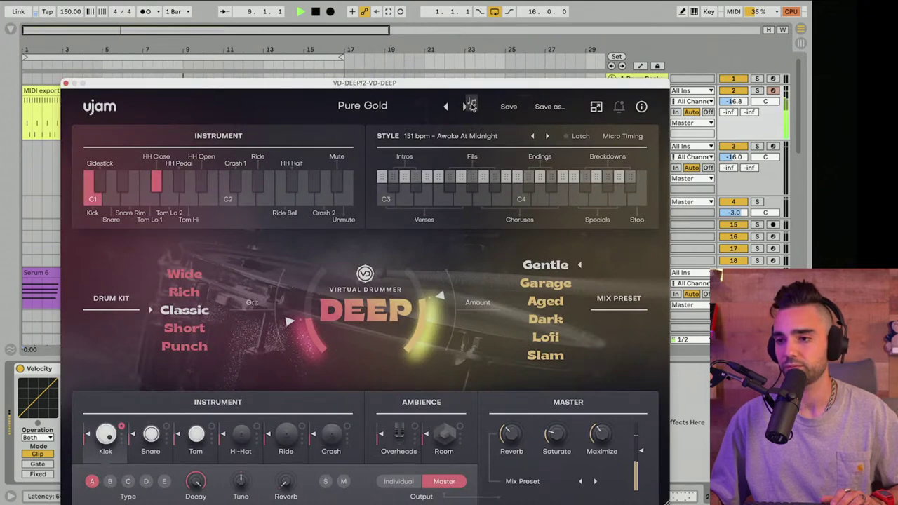
left_click_drag(469, 88, 465, 195)
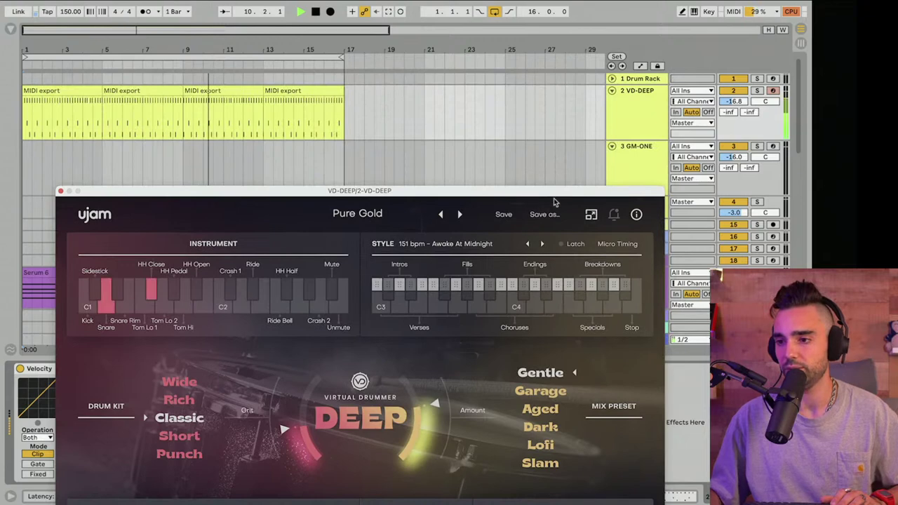
left_click_drag(544, 194, 248, 85)
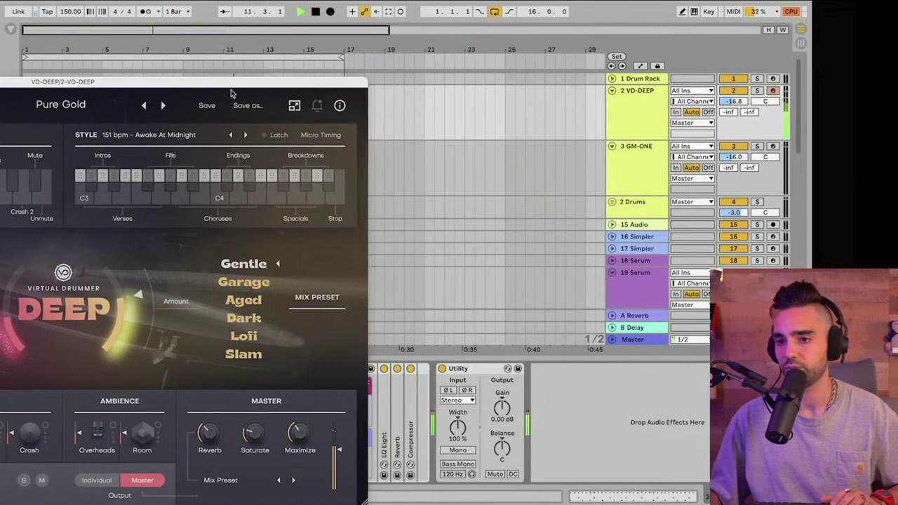
left_click_drag(187, 173, 374, 114)
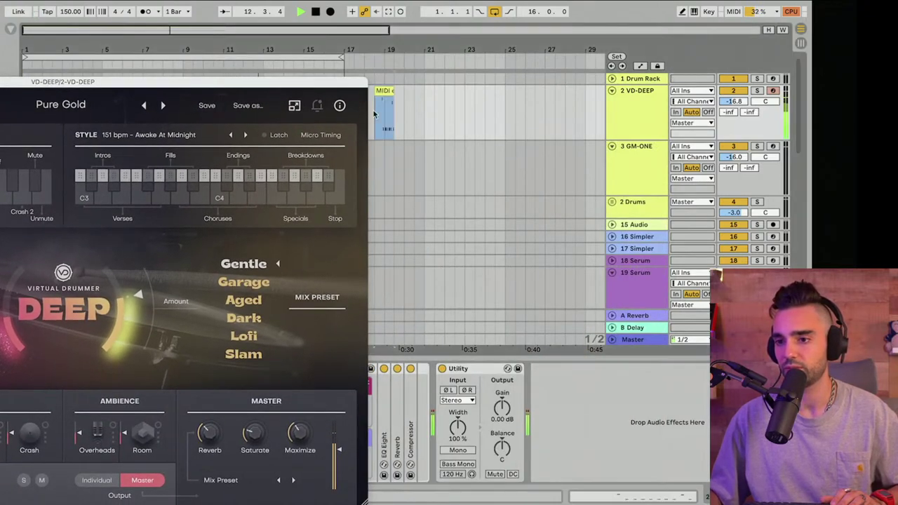
left_click_drag(287, 82, 582, 283)
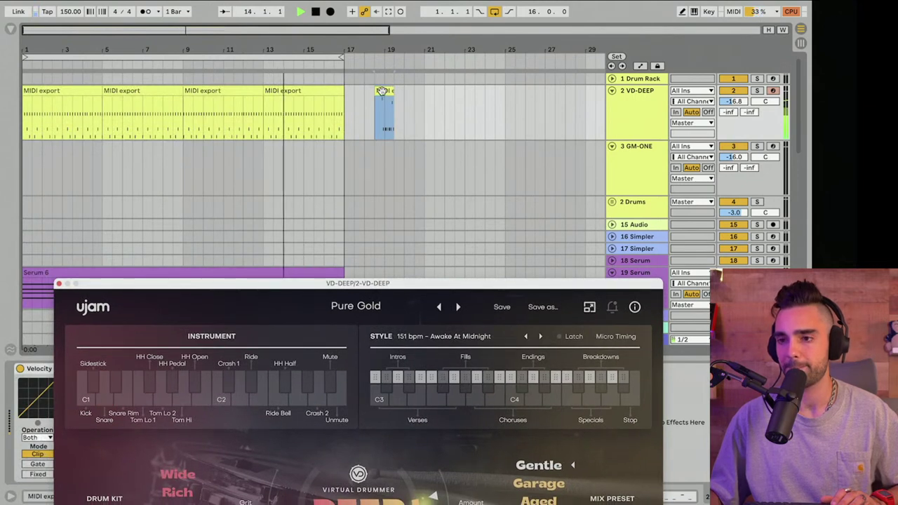
left_click_drag(382, 90, 335, 89)
mouse_move(341, 49)
left_mouse_down()
mouse_move(341, 93)
mouse_move(409, 94)
mouse_move(386, 58)
mouse_move(340, 51)
left_mouse_up()
Audition fills in VD-DEEP, place a half-bar fill just before bar 9 on track 2, and play the passages
key("space")
left_click(485, 381)
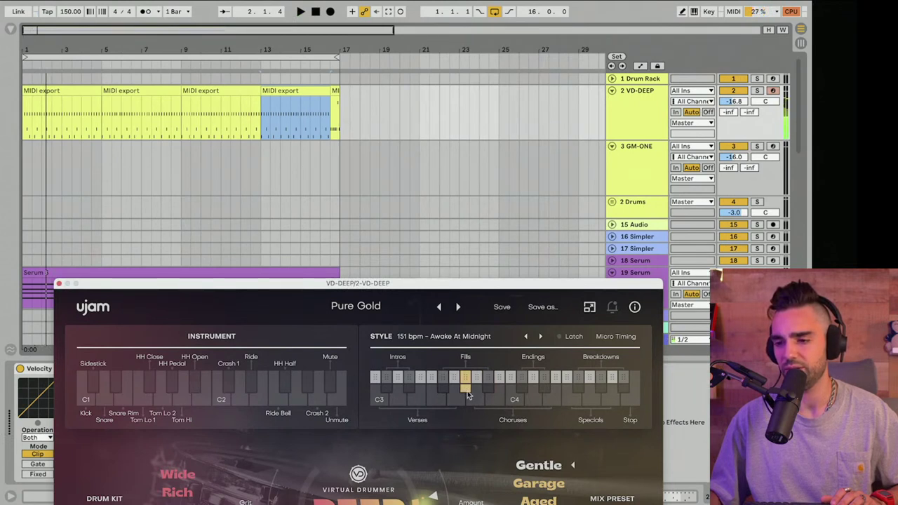
left_click(380, 394)
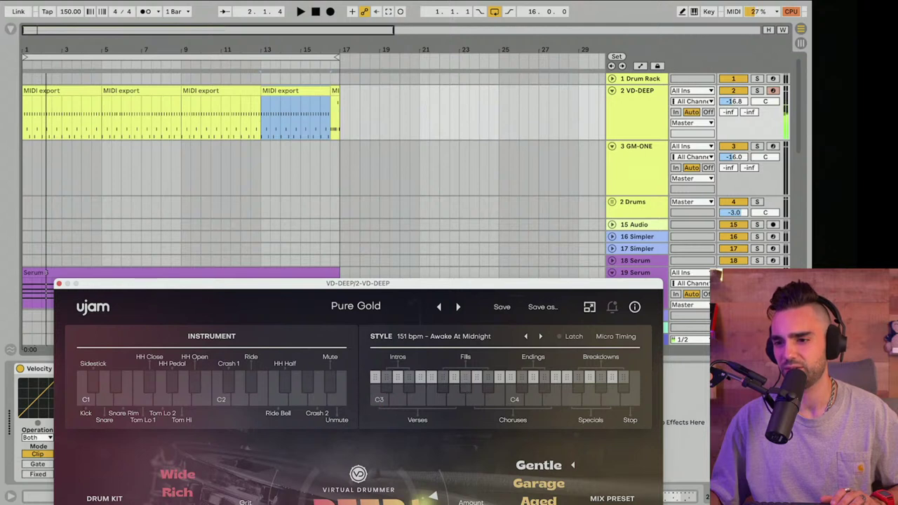
key("space")
mouse_move(390, 299)
left_mouse_down()
mouse_move(180, 89)
mouse_move(162, 94)
mouse_move(171, 93)
left_mouse_up()
left_click(160, 93)
left_click(142, 108)
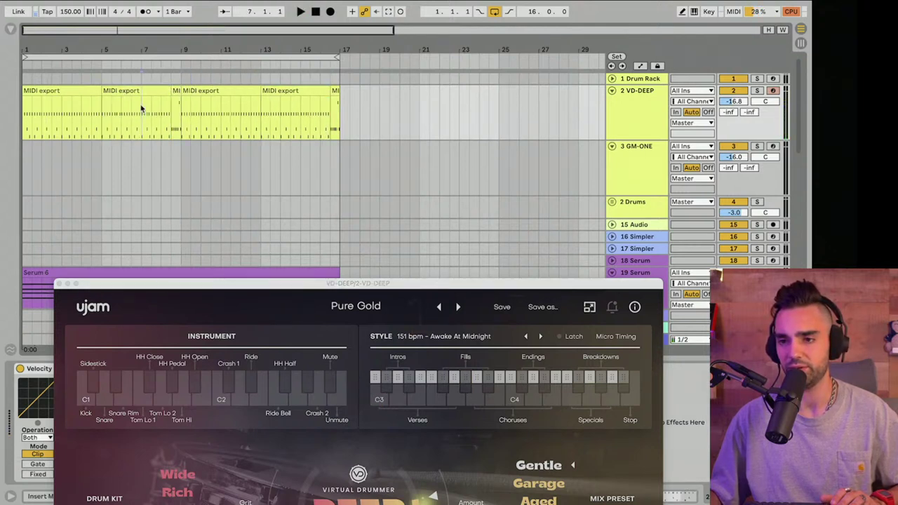
key("space")
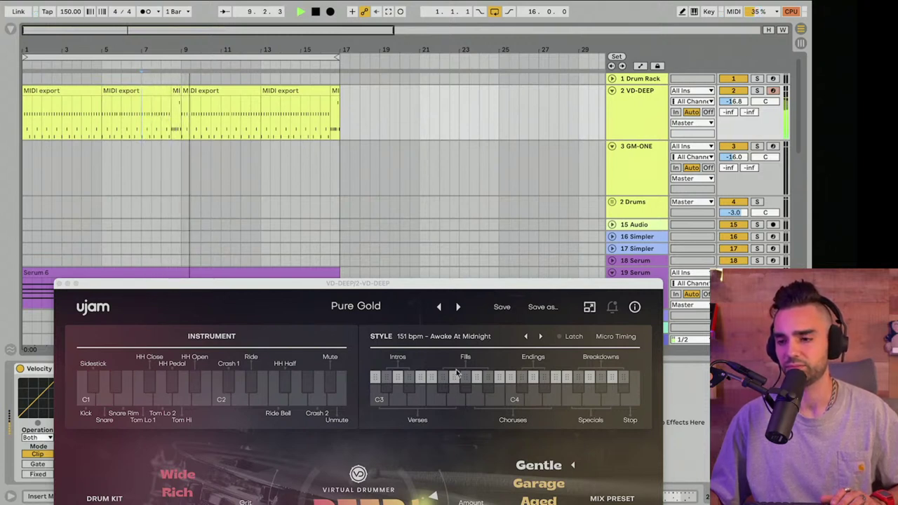
key("space")
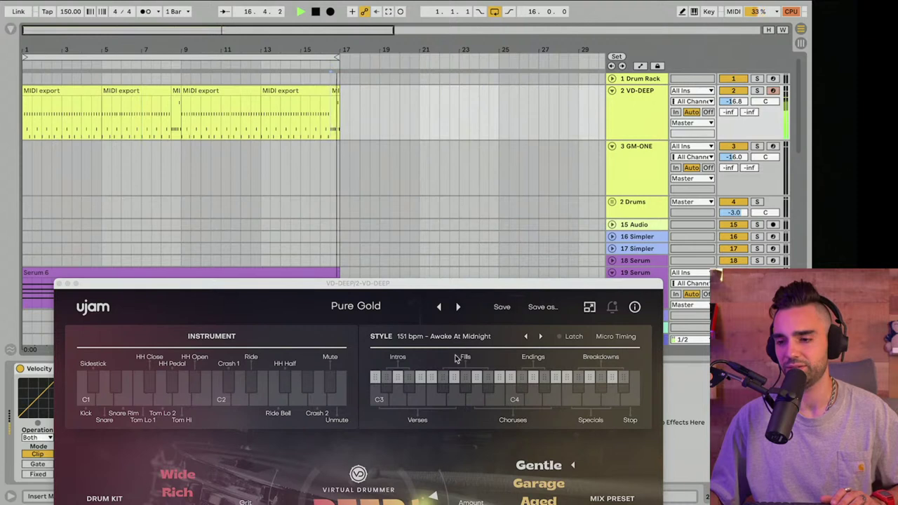
key("space")
Audition the fills again, put a different one before bar 9 starting at 8.2.1 on track 2, and play it back
left_click(444, 379)
left_click(444, 388)
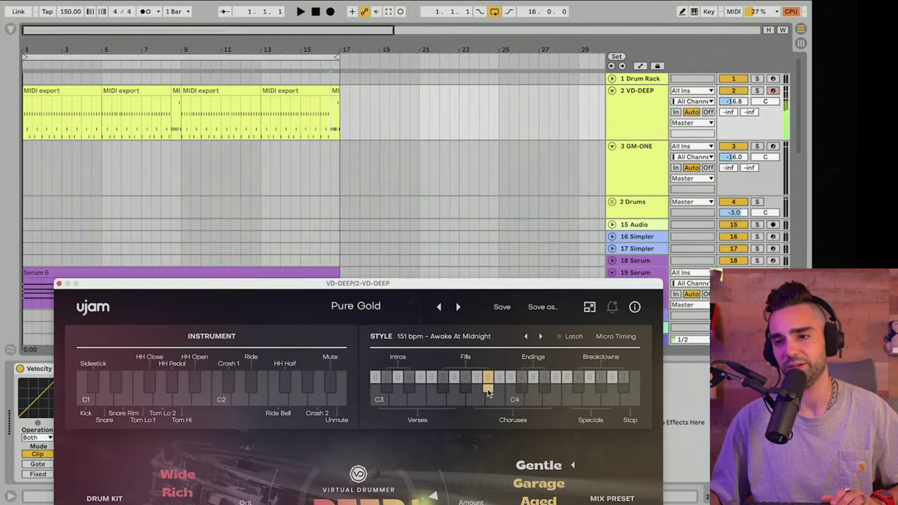
left_click_drag(489, 384, 162, 112)
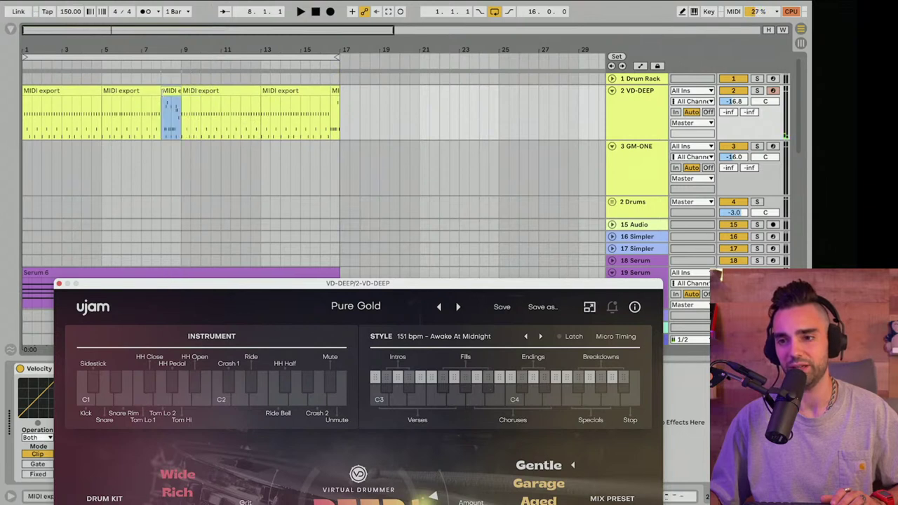
left_click(144, 116)
key("space")
mouse_move(165, 47)
left_mouse_down()
mouse_move(159, 91)
mouse_move(169, 91)
left_mouse_up()
left_click_drag(184, 52, 117, 52)
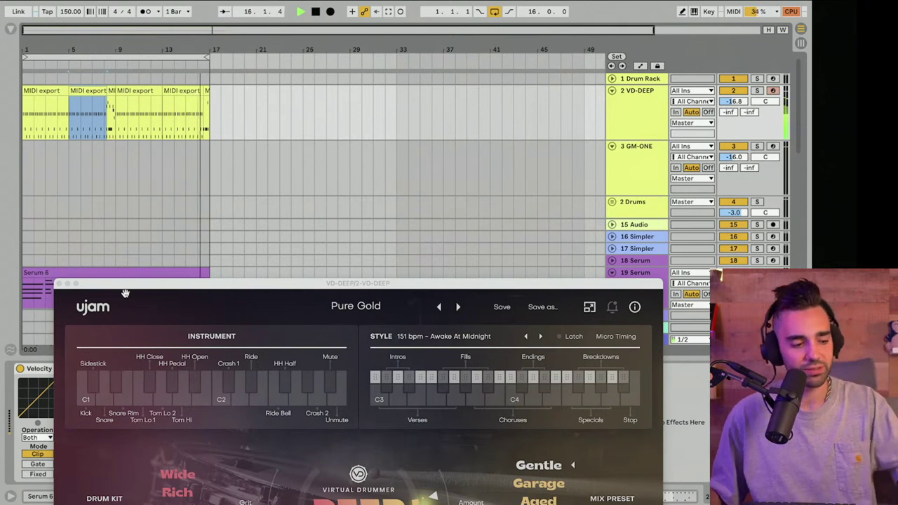
Close the VD-DEEP window and open the GM-ONE instrument on track 3
left_click(59, 284)
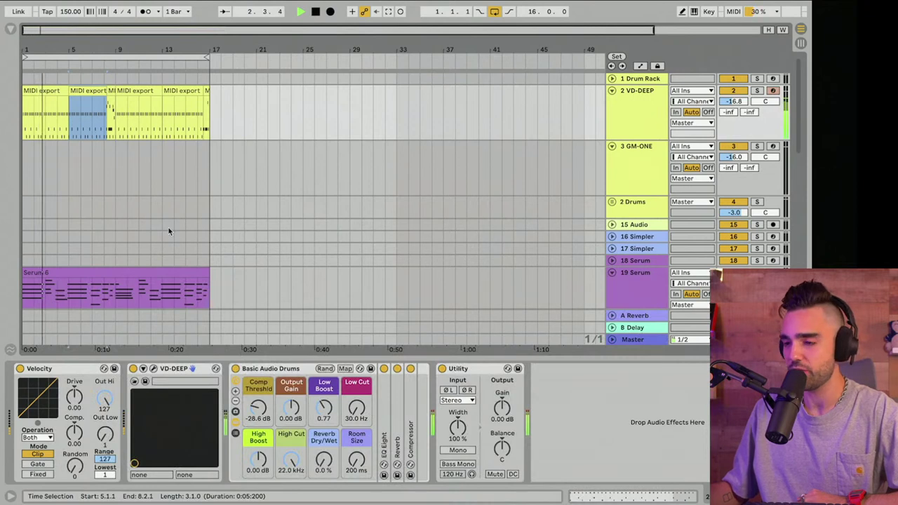
left_click(650, 188)
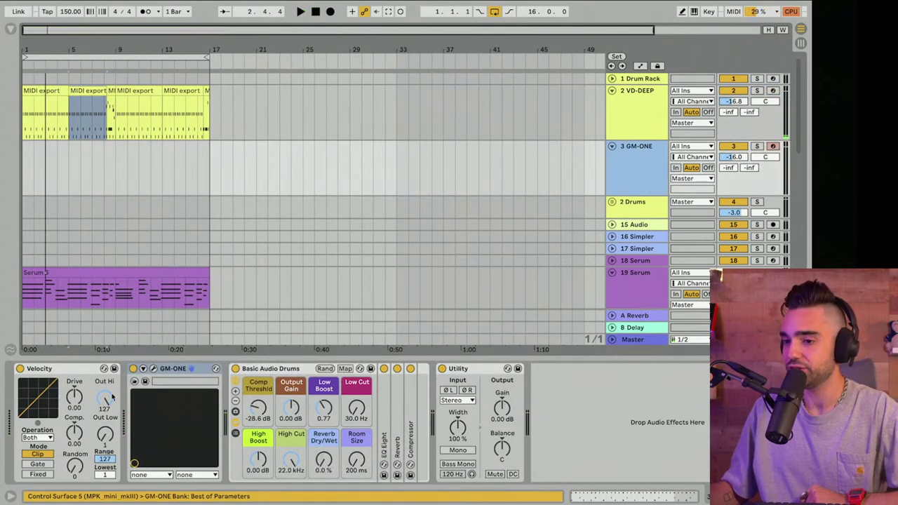
left_click(153, 369)
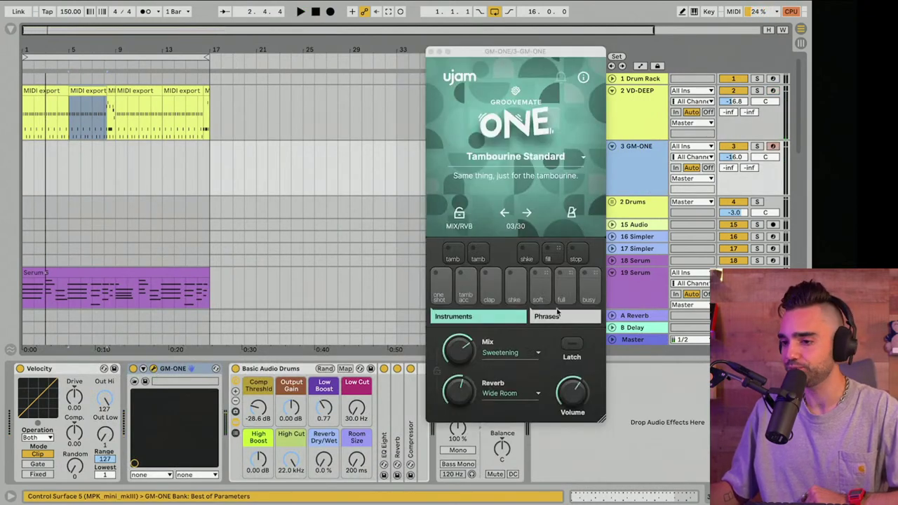
Audition the tamb acc and soft sounds in GM-ONE, place the soft pattern at bar 1 on track 3, and play it
left_click(466, 288)
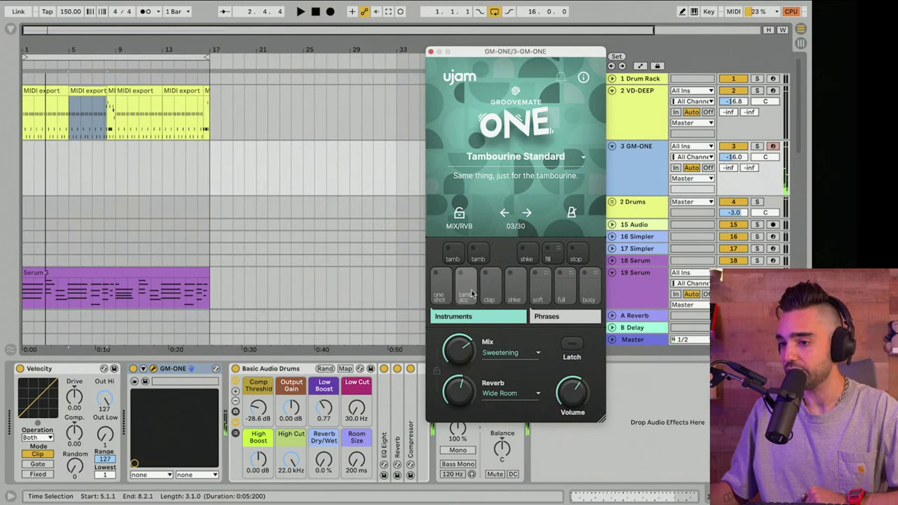
left_click(538, 287)
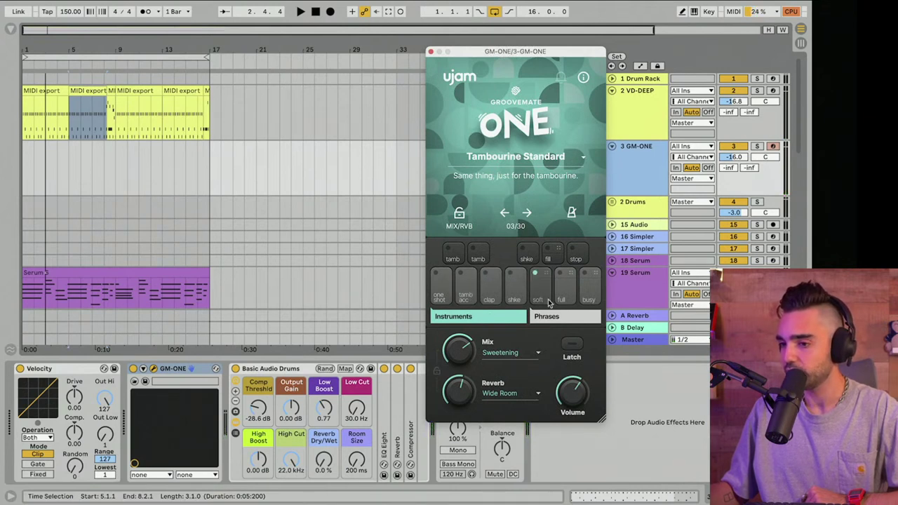
left_click_drag(88, 115, 28, 156)
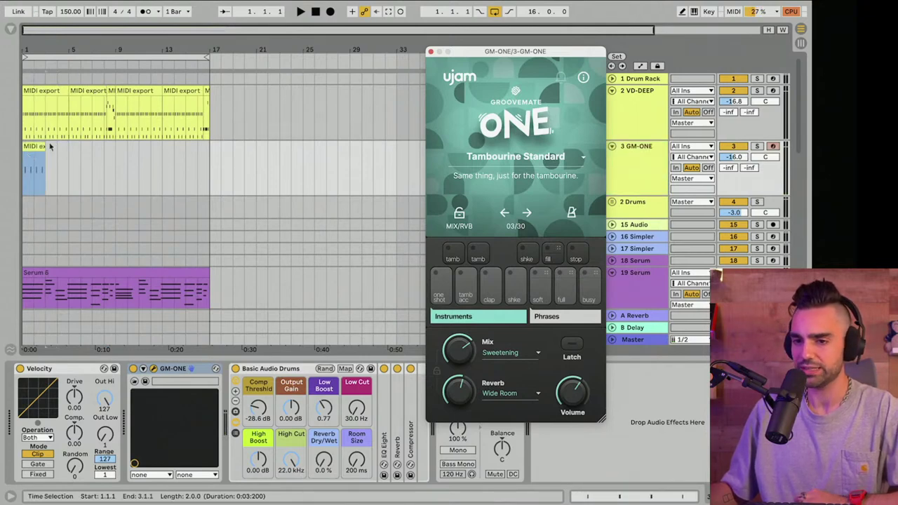
left_click(315, 12)
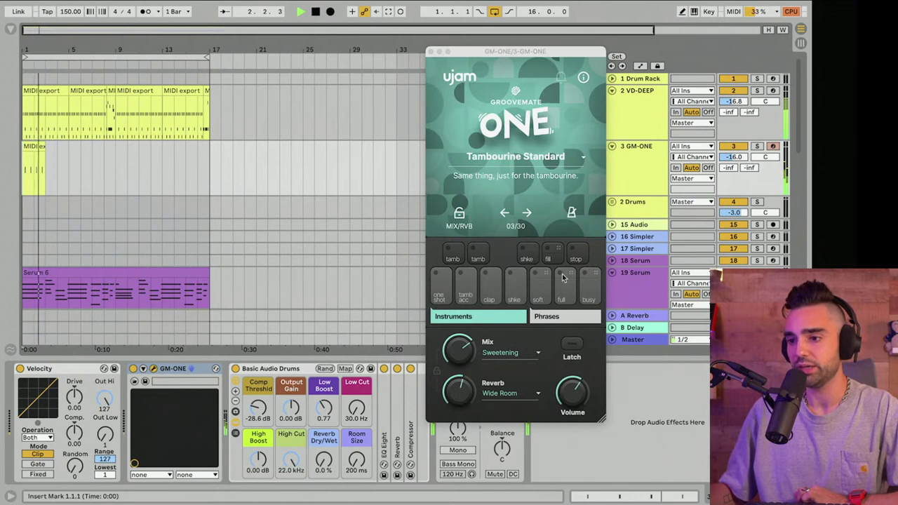
Try the full pattern in place of the soft one at bar 1 on track 3 and play it with the song
left_click(562, 277)
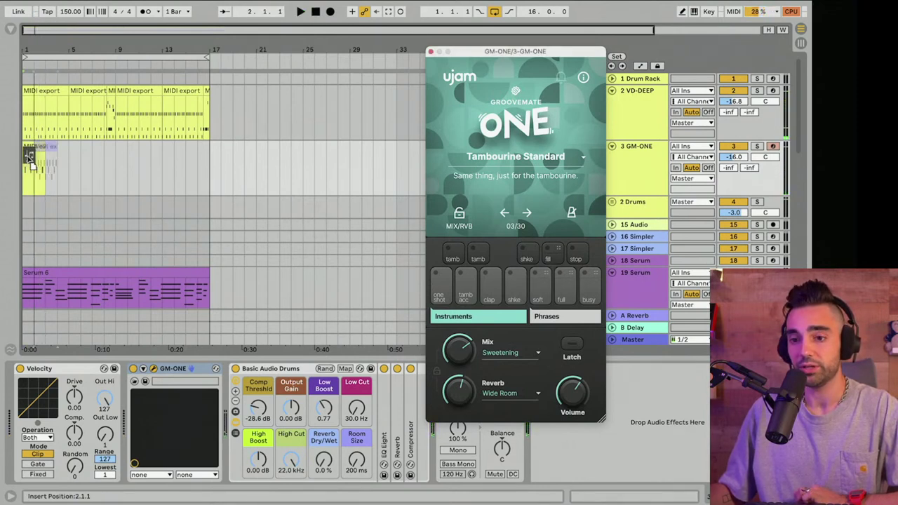
left_click_drag(28, 156, 28, 155)
left_click(315, 12)
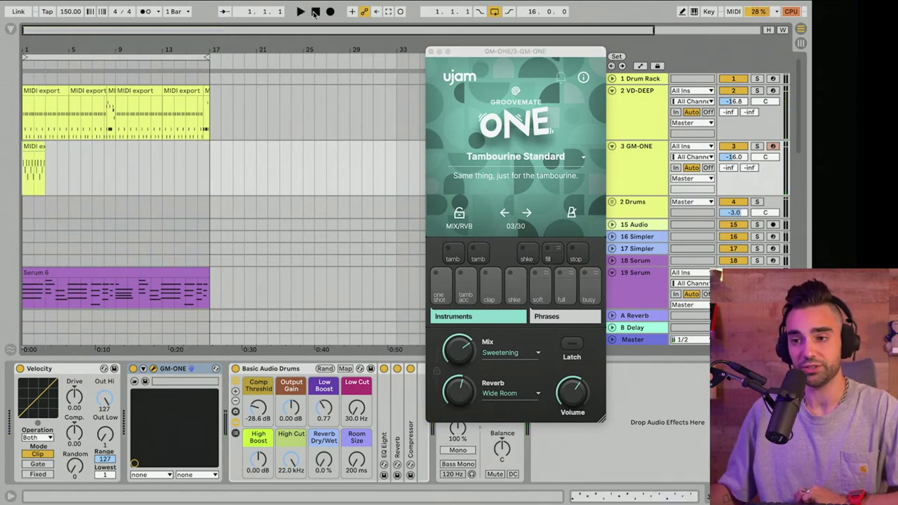
key("space")
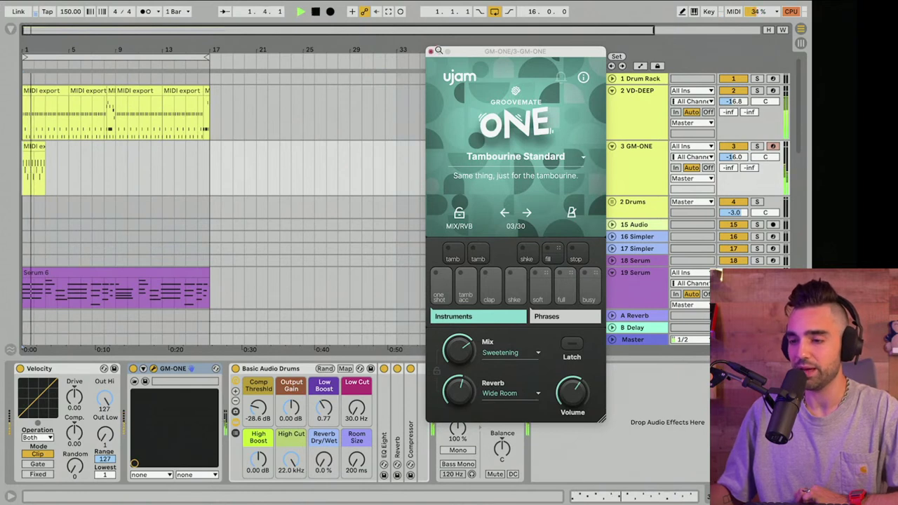
left_click(433, 54)
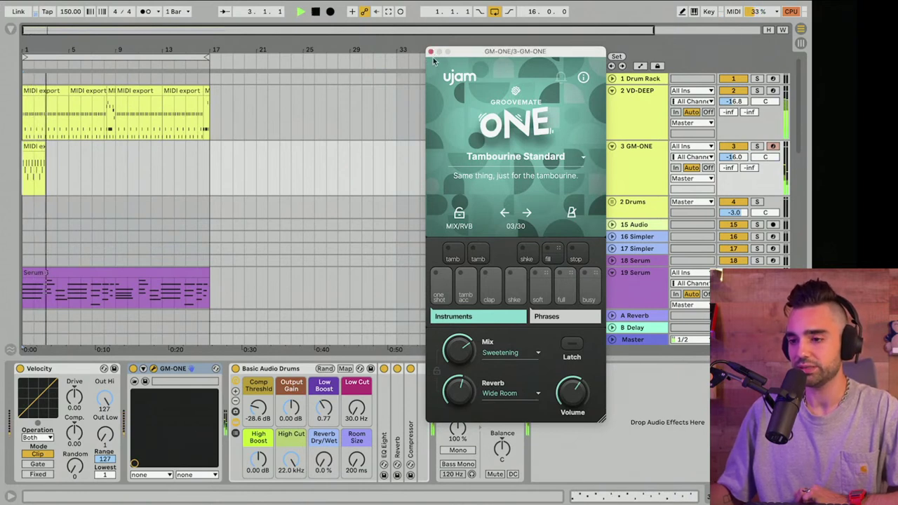
key("space")
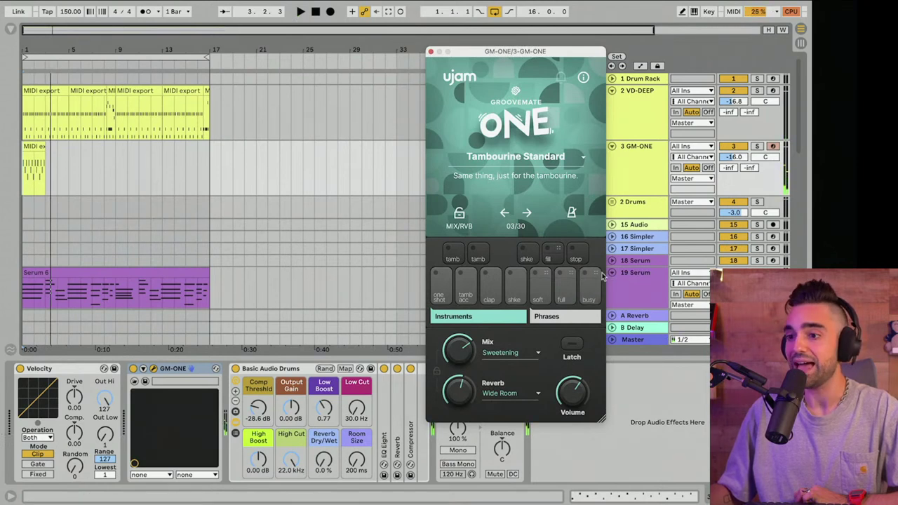
Try the busy pattern at bar 1 on track 3 and play it from the start
left_click(25, 153)
left_click(25, 151)
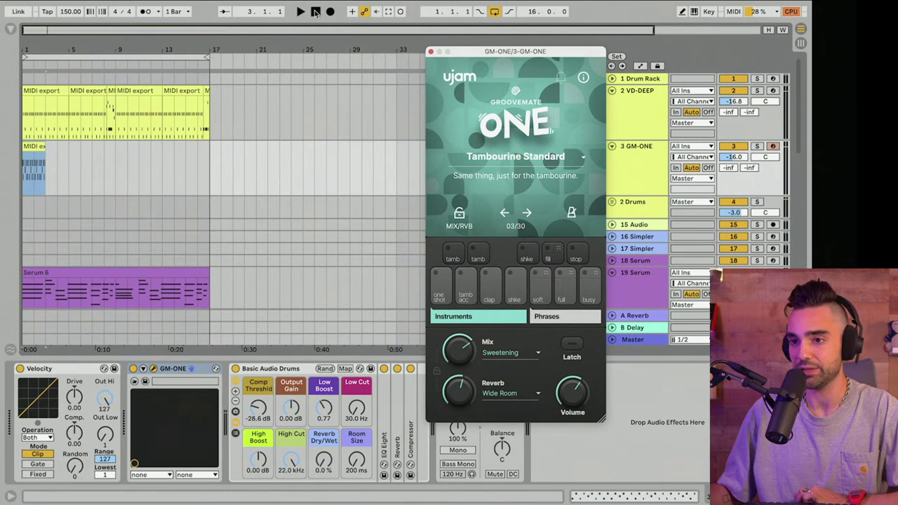
left_click(316, 12)
key("space")
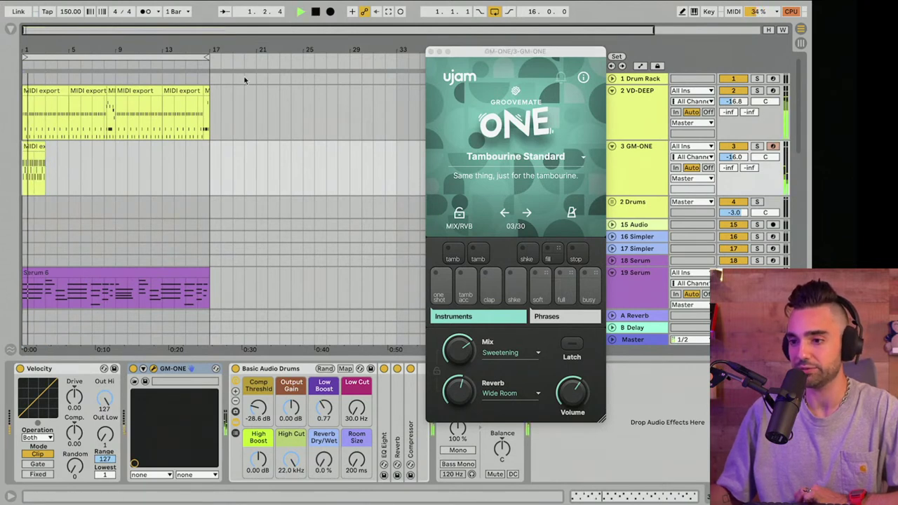
Delete the busy clip from track 3 and place GM-ONE's full pattern at bar 1 instead
left_click(36, 148)
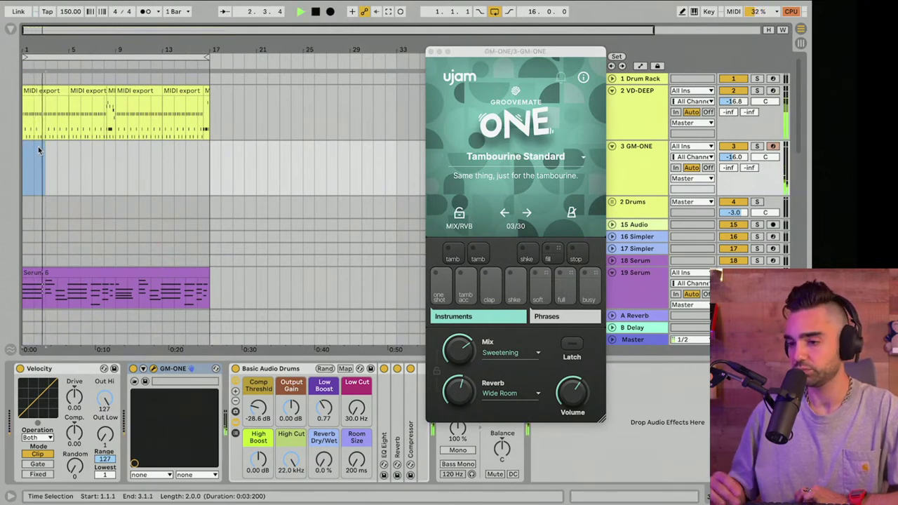
key("space")
left_click(544, 290)
left_click(566, 281)
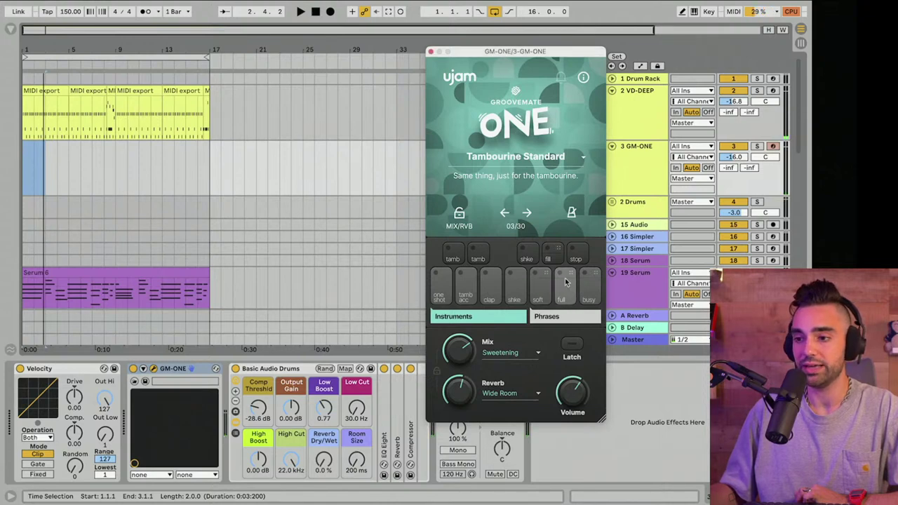
left_click_drag(569, 277, 28, 163)
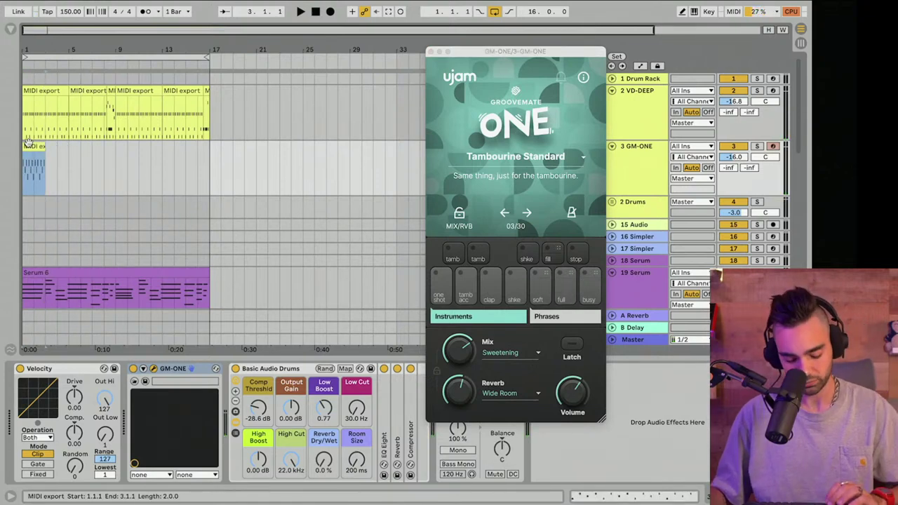
Duplicate the two-bar GM-ONE clip along track 3 until it reaches bar 17, and close the instrument window
key("super+d")
key("super+d")
key("super+d")
key("super+d")
key("super+d")
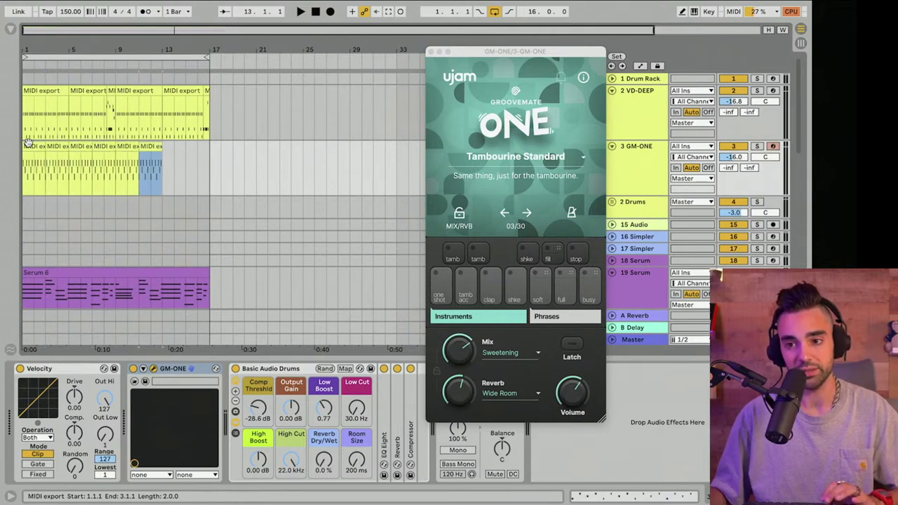
key("super+d")
key("super+d")
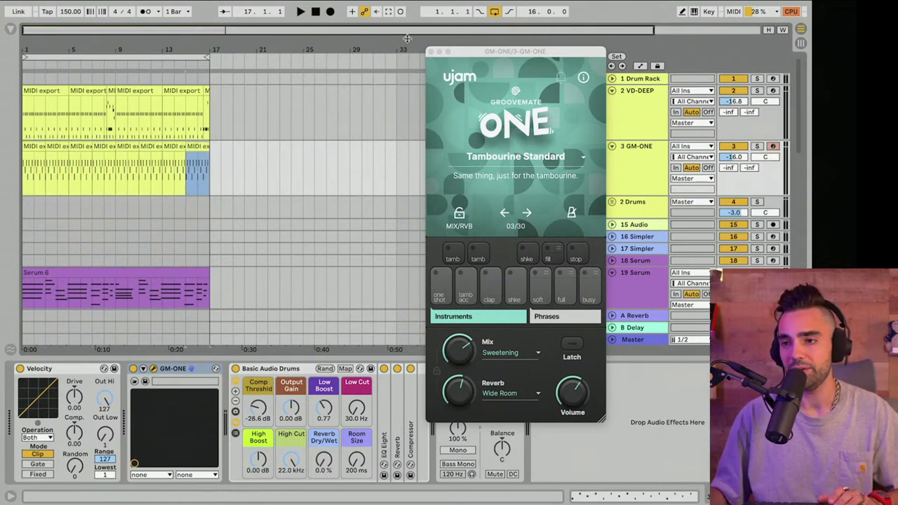
left_click(430, 51)
Play the song from the start, lower the GM-ONE track volume to -18.7 dB, and show that track's devices
left_click(315, 12)
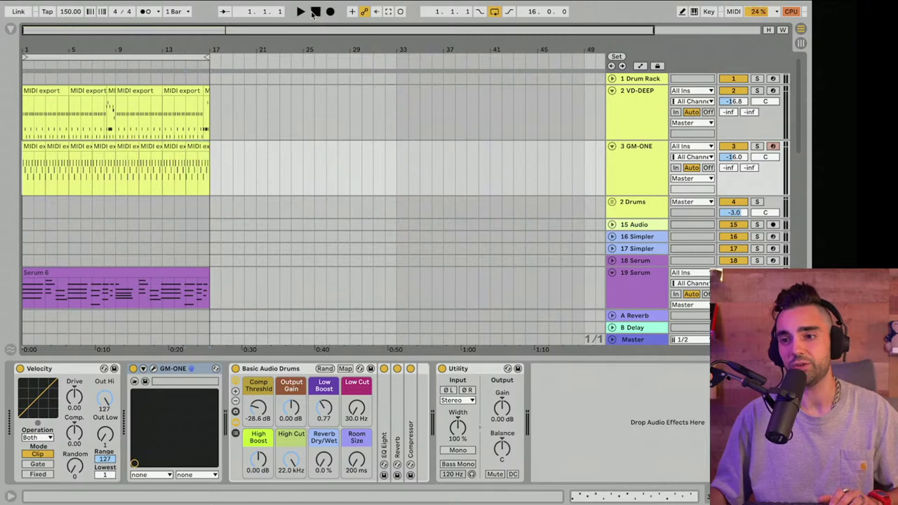
left_click_drag(40, 48, 40, 84)
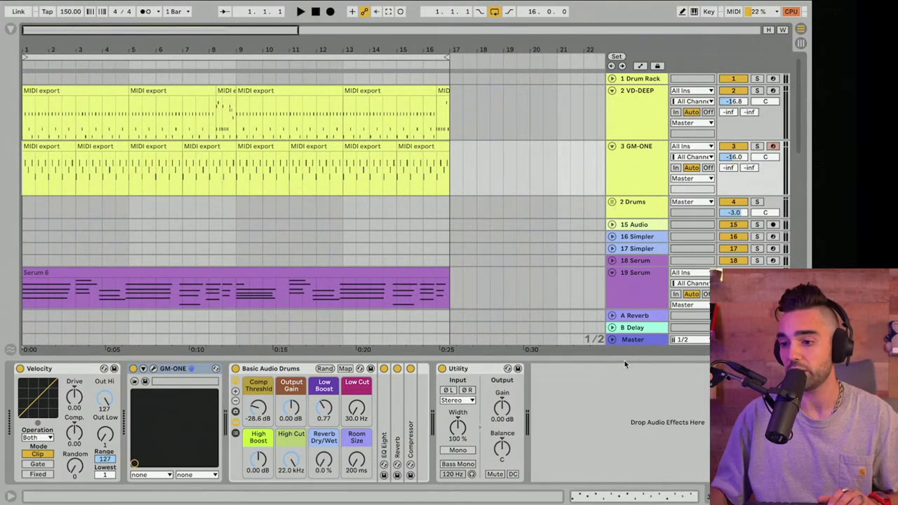
left_click_drag(623, 358, 667, 489)
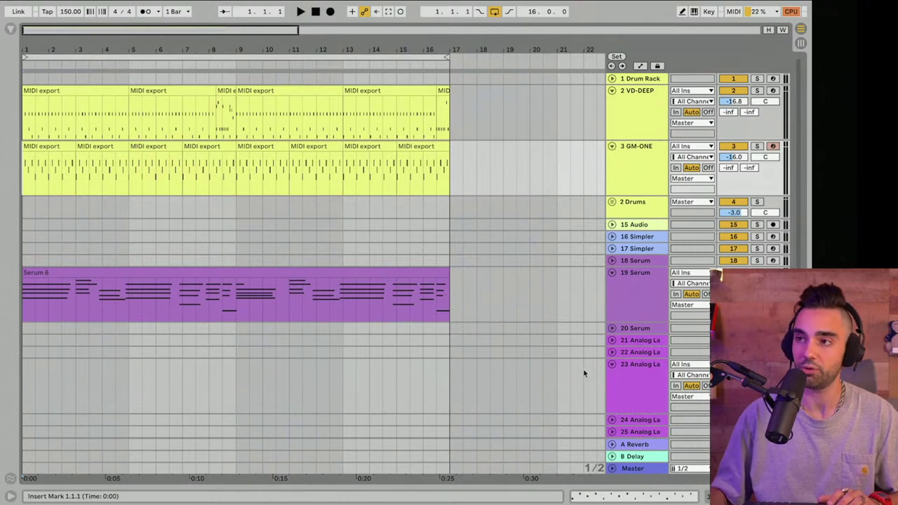
key("space")
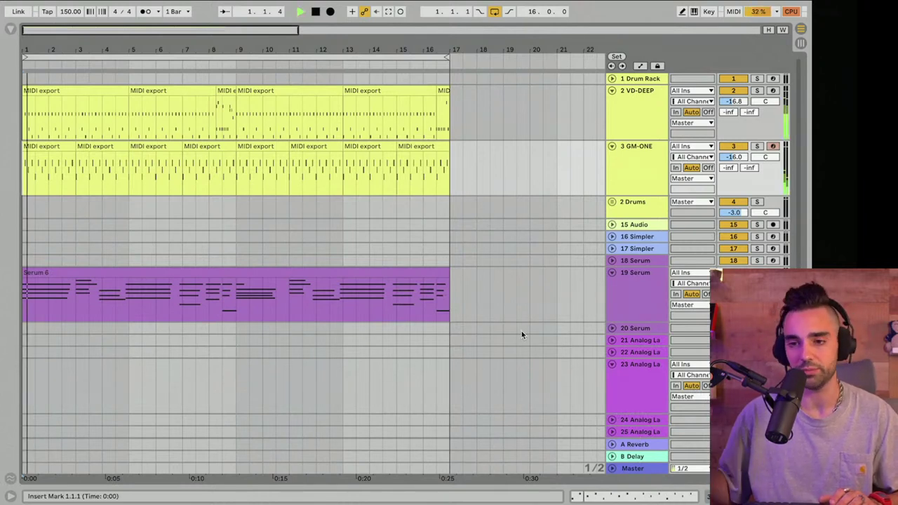
double_click(638, 178)
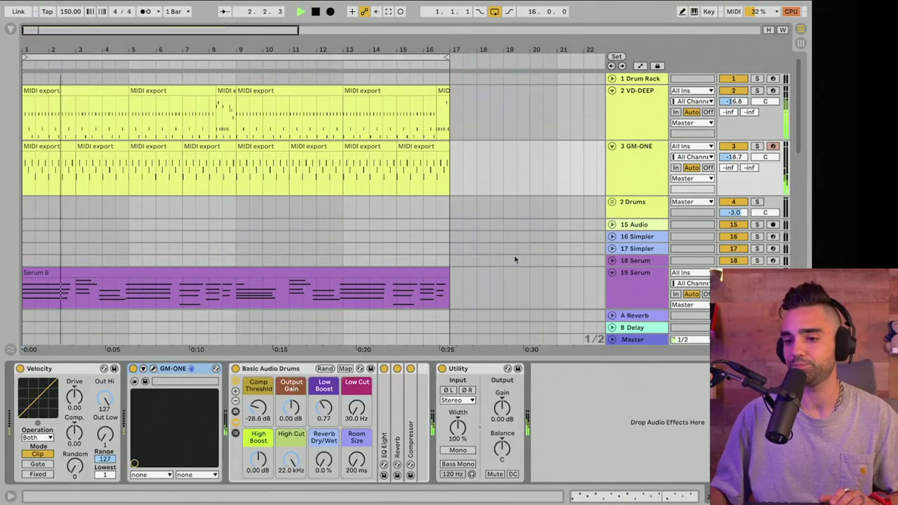
Set GM-ONE's Low Cut to 345 Hz, High Cut to 6.32 kHz, and Utility Width to 134 %
left_click_drag(361, 419, 362, 394)
left_click_drag(326, 459, 294, 465)
left_click(453, 426)
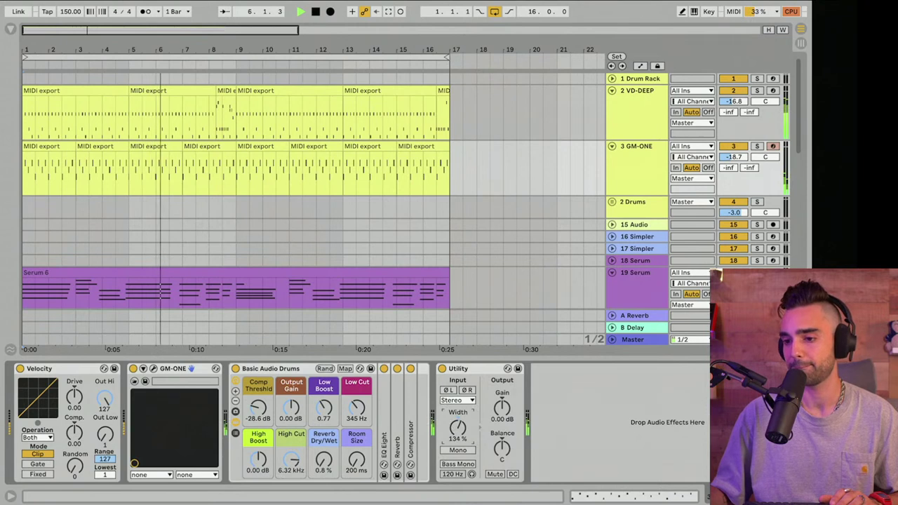
Expand GM-ONE's Reverb device, set Reverb Dry/Wet to 12 %, and change the reverb quality to High
double_click(397, 429)
left_click_drag(324, 460, 324, 451)
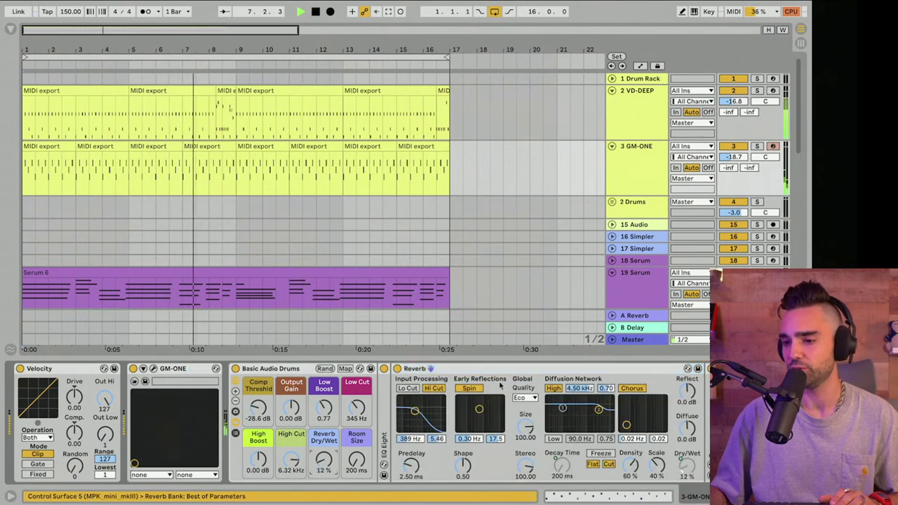
left_click(525, 398)
left_click(526, 407)
left_click(531, 398)
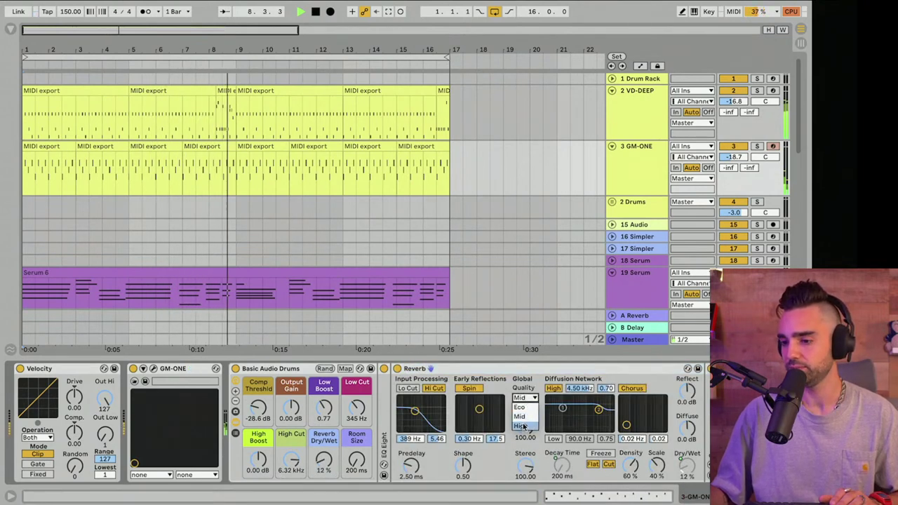
left_click(524, 418)
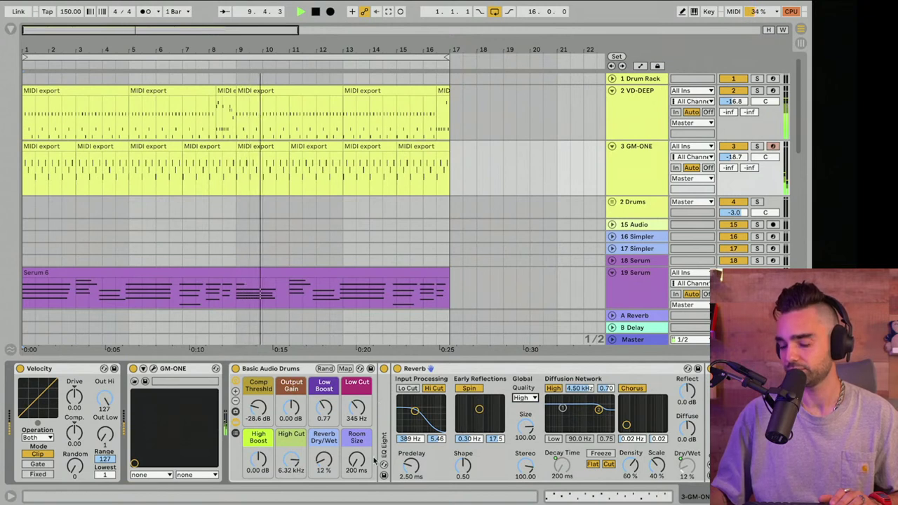
Raise GM-ONE's Reverb Dry/Wet to 44 % and the reverb decay to 1.10 s, and collapse the Reverb device
left_click_drag(357, 460, 324, 444)
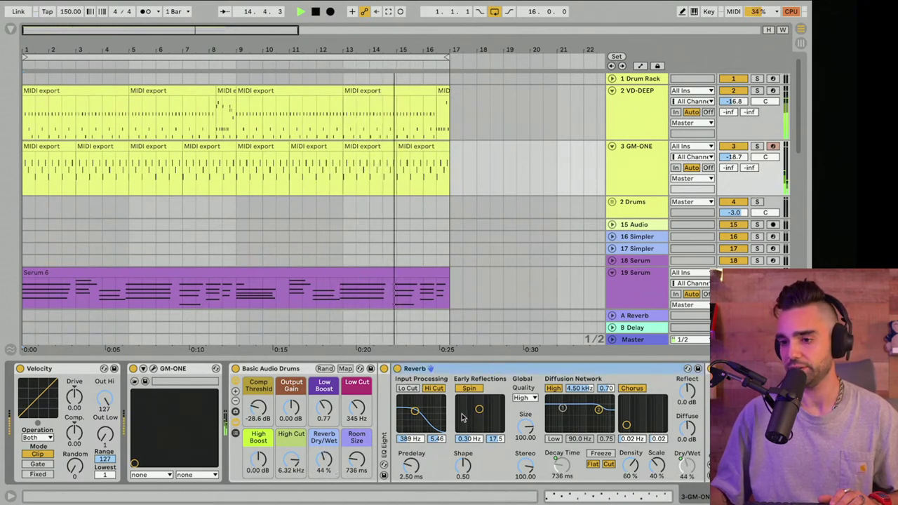
mouse_move(561, 466)
left_mouse_down()
mouse_move(561, 452)
mouse_move(561, 462)
left_mouse_up()
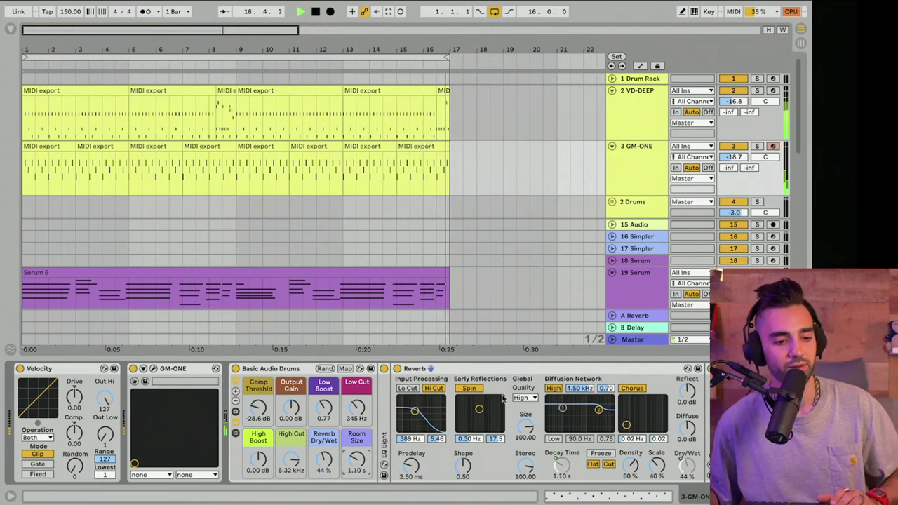
double_click(553, 369)
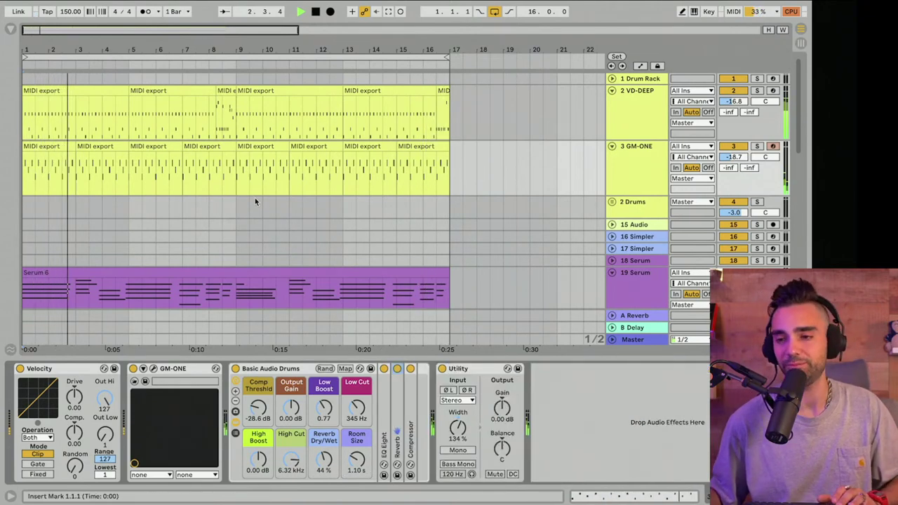
Lower the 19 Serum track volume to -13.3 dB and stop playback
scroll(251, 198, "down", 5)
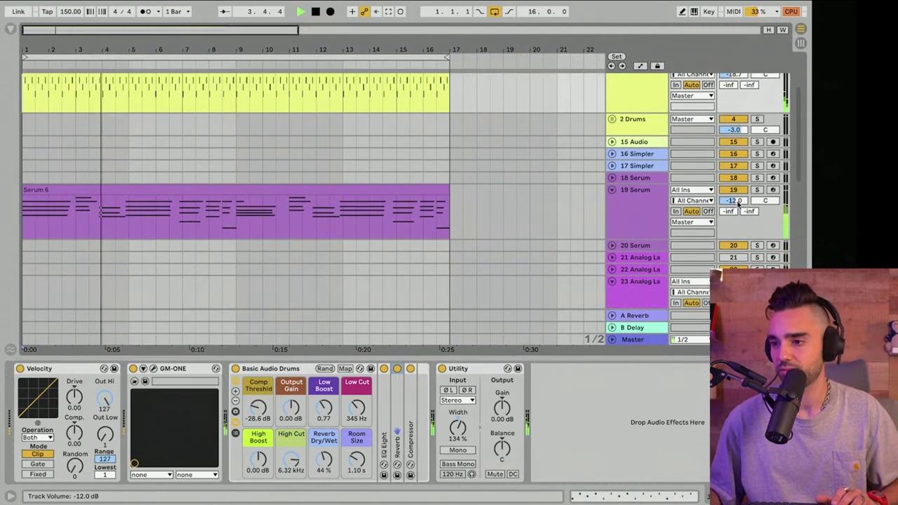
left_click_drag(737, 203, 738, 209)
key("space")
View the Analog Lab V instrument on track 21 and close its window
scroll(555, 196, "down", 3)
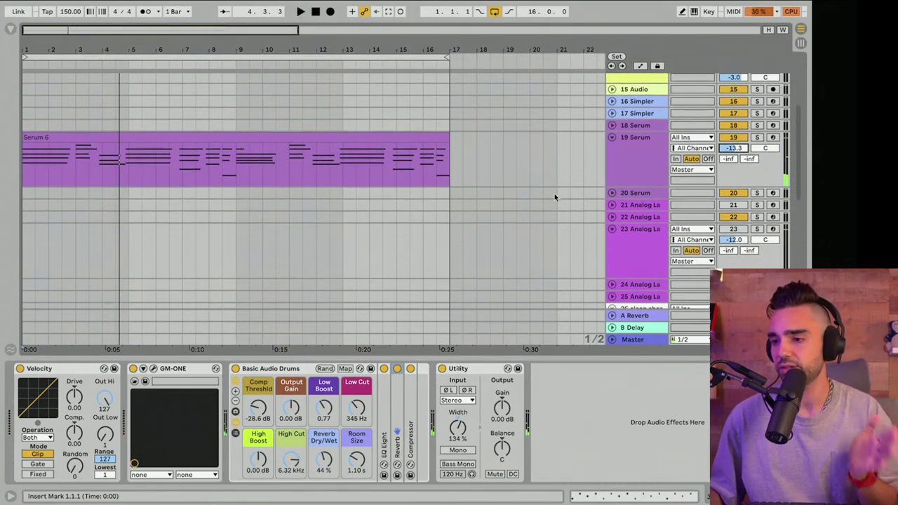
left_click(640, 205)
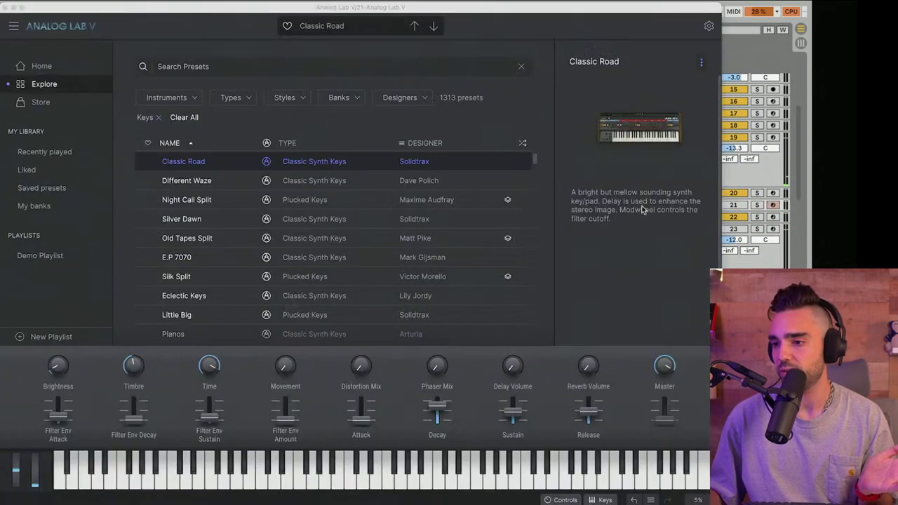
left_click(5, 8)
Arm the 26 clean chorus guitar track and try out a part on it over the song's playback
scroll(639, 269, "down", 5)
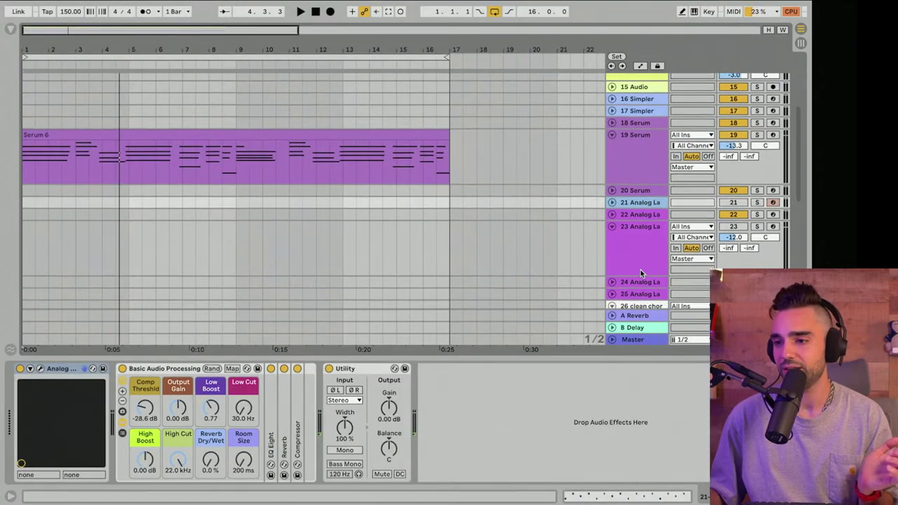
left_click(775, 229)
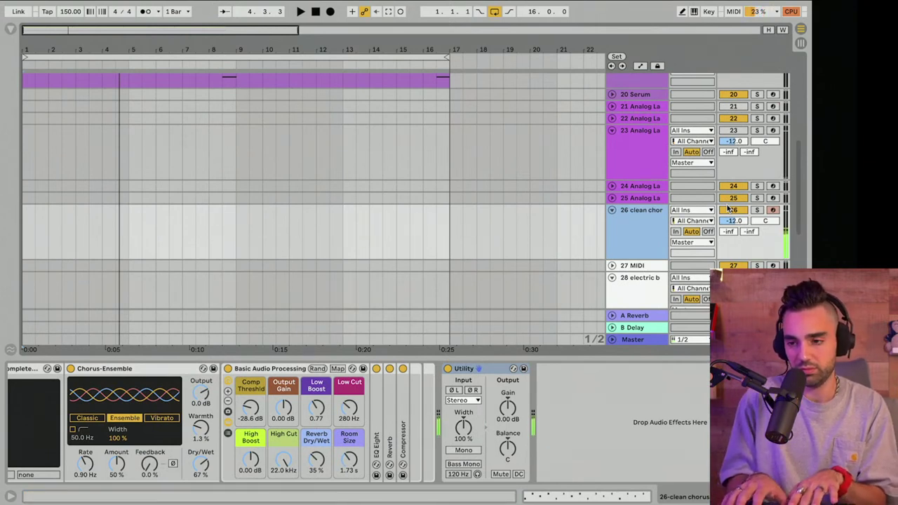
key("space")
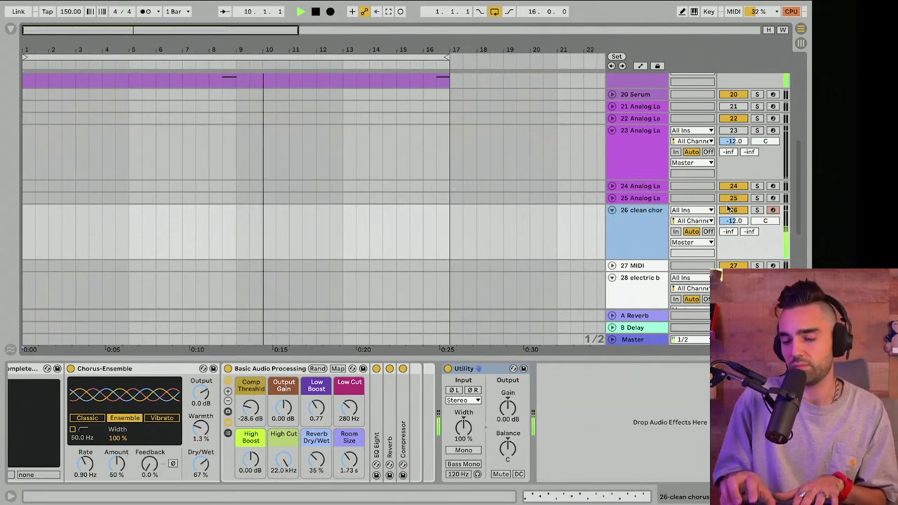
key("space")
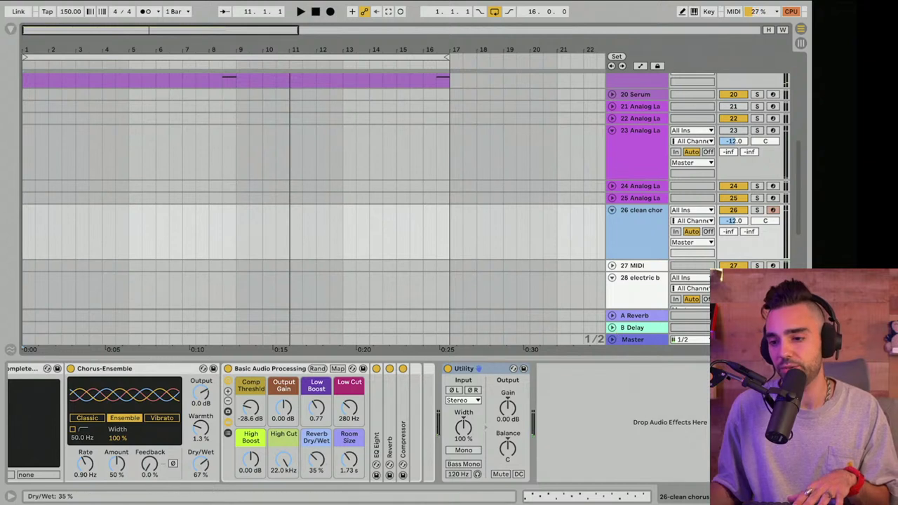
Set the clean chorus guitar's Reverb Dry/Wet to 51 %, Room Size to 4.43 s and Low Cut to 522 Hz, and start playback
left_click_drag(325, 457, 325, 447)
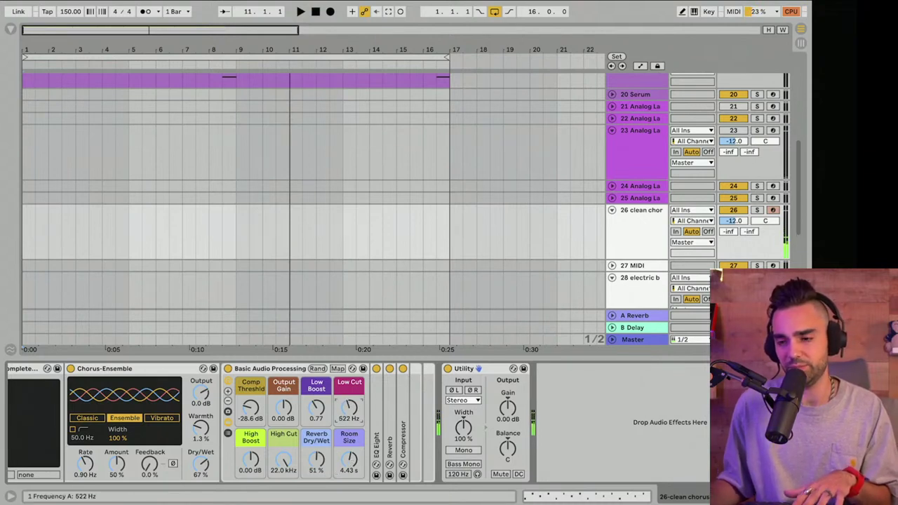
key("space")
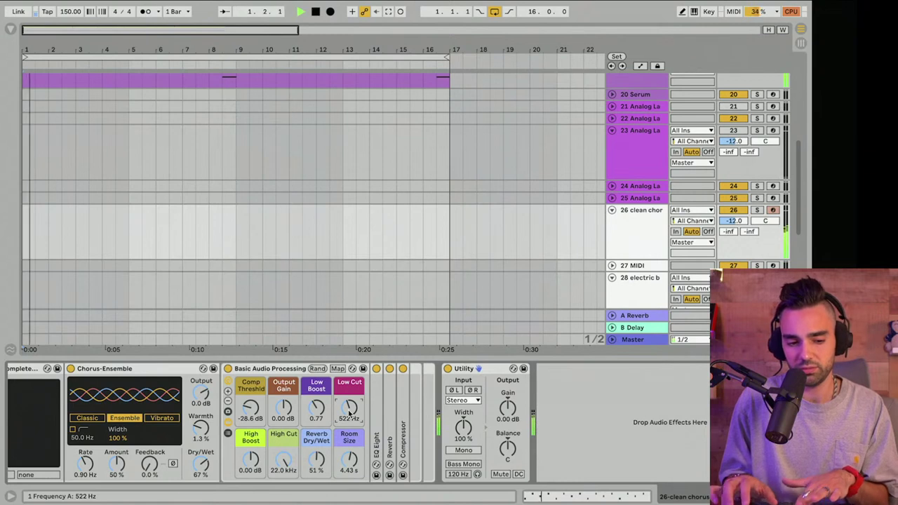
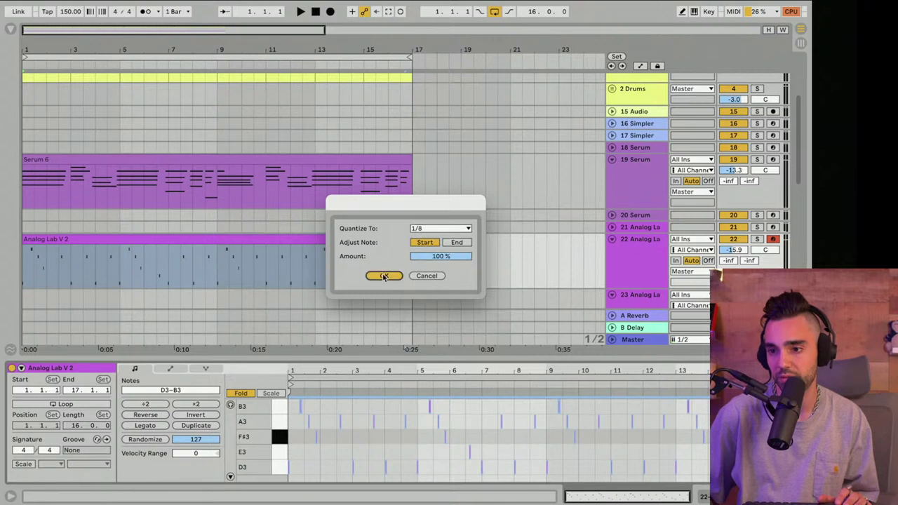
Quantize the Analog Lab V 2 clip's note starts to 1/8 at 100 %, and play them back in an enlarged note editor
left_click(384, 275)
key("space")
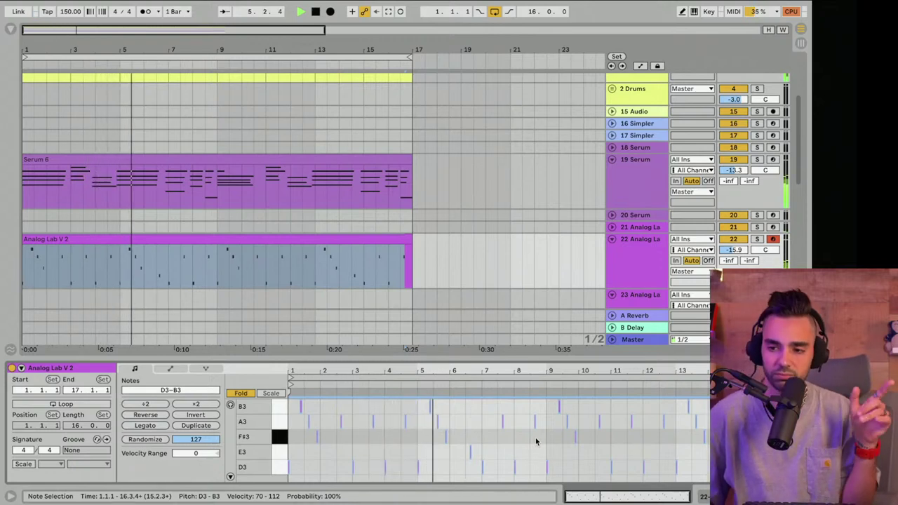
left_click_drag(480, 359, 476, 241)
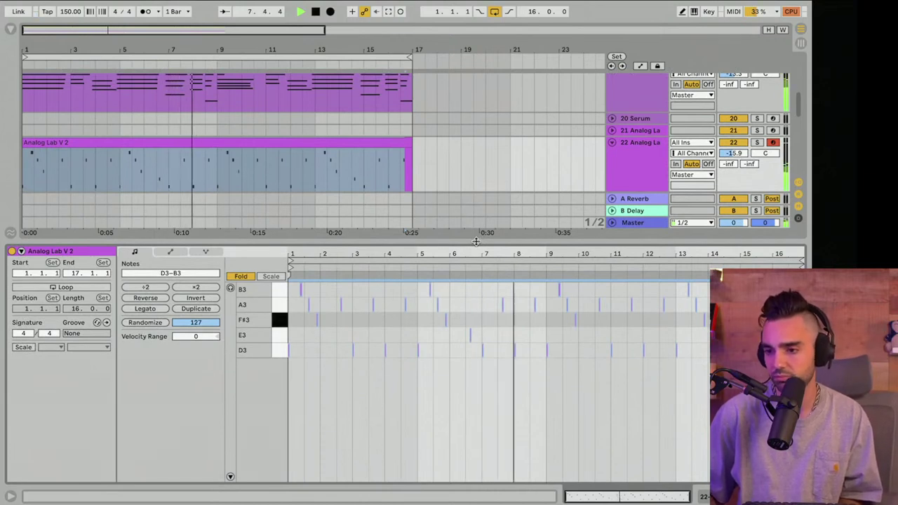
left_click_drag(476, 242, 473, 236)
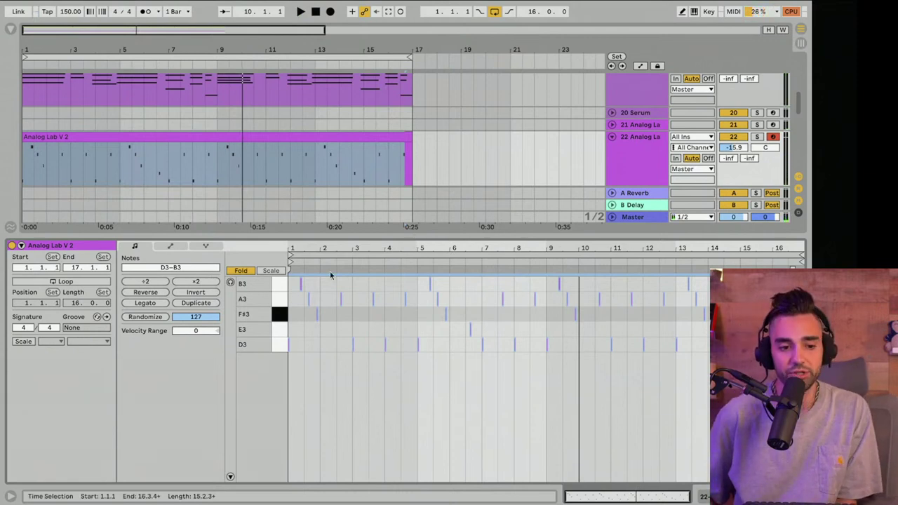
Set the recording Count-In to 1 Bar in the preferences and close them
left_click(40, 7)
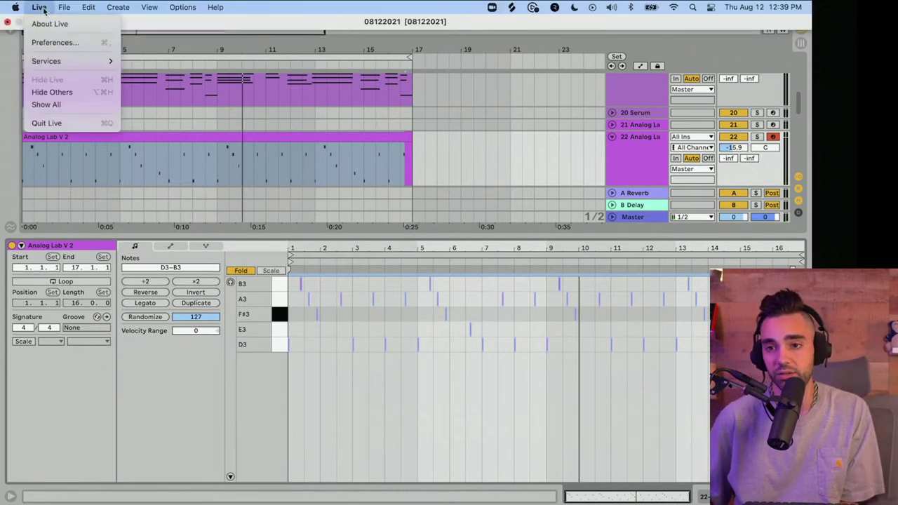
left_click(56, 43)
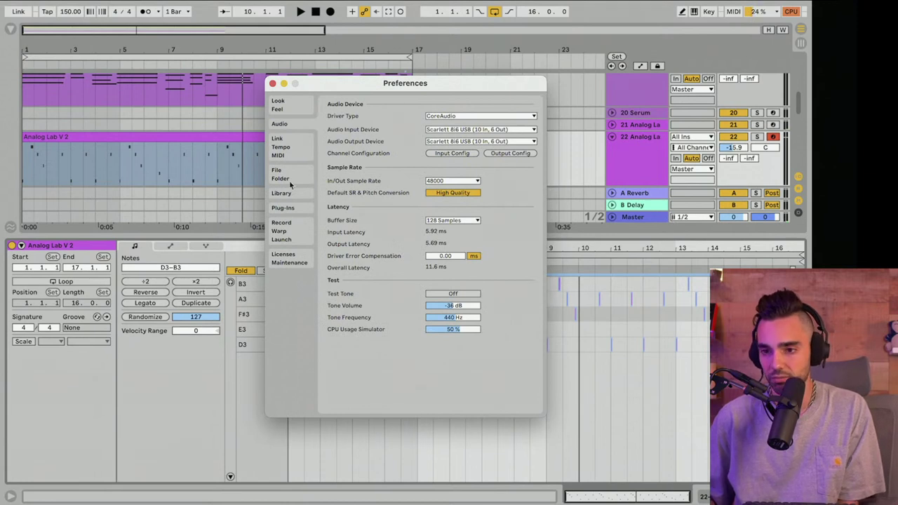
left_click(280, 239)
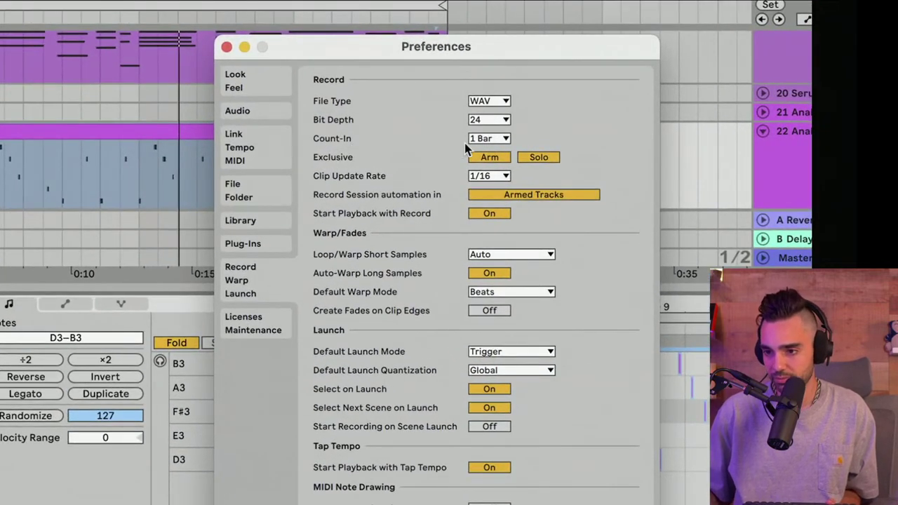
left_click(433, 141)
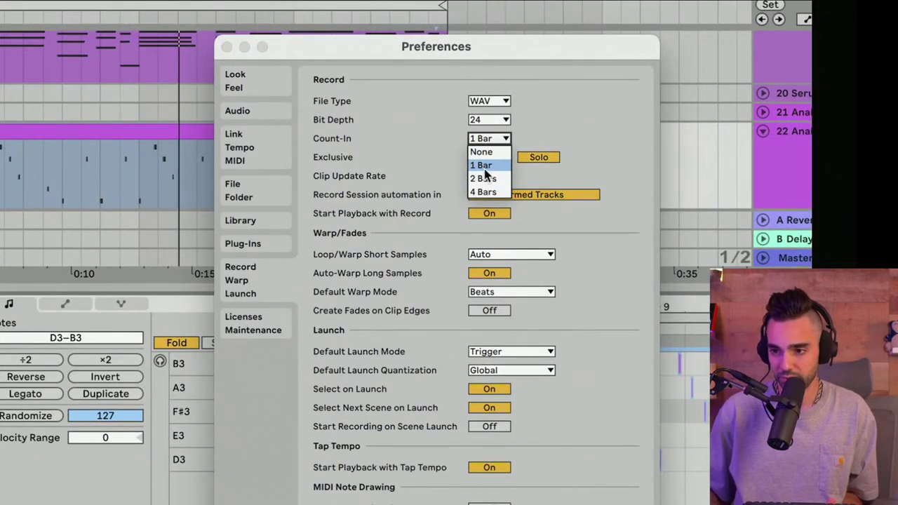
left_click(484, 166)
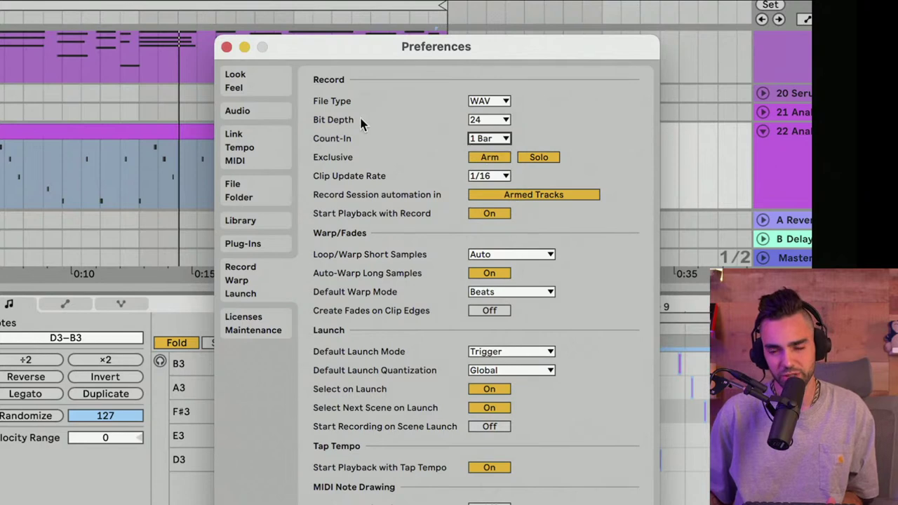
left_click(480, 140)
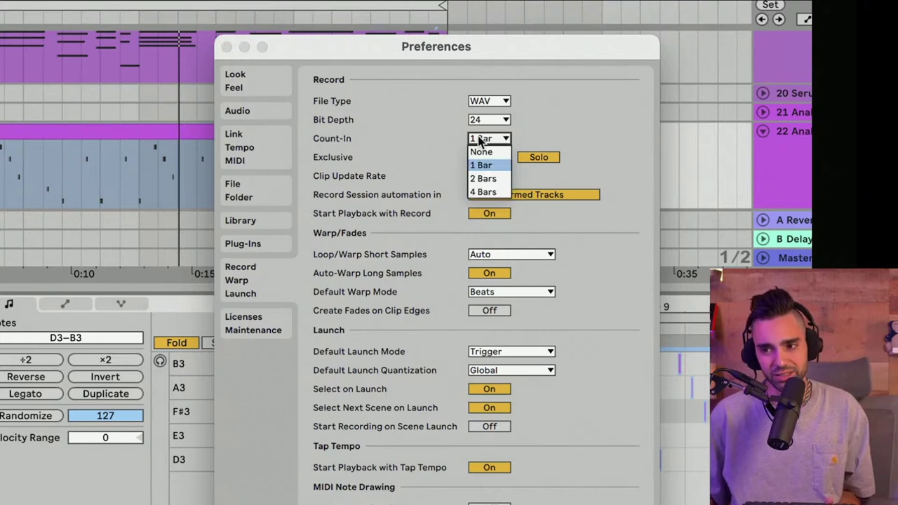
left_click(480, 165)
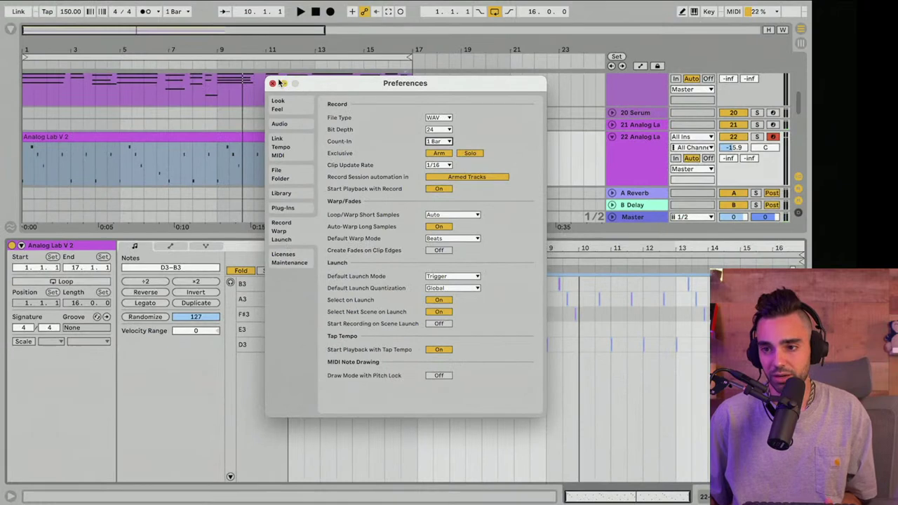
left_click(273, 82)
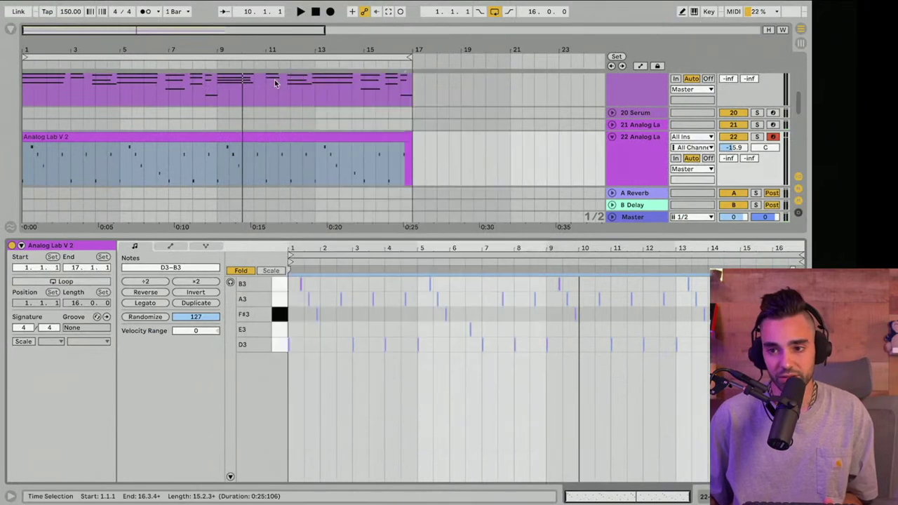
Select the Analog Lab V 2 clip, play the arrangement, and shrink the clip editor away to show the guitar and bass tracks
left_click(357, 137)
key("space")
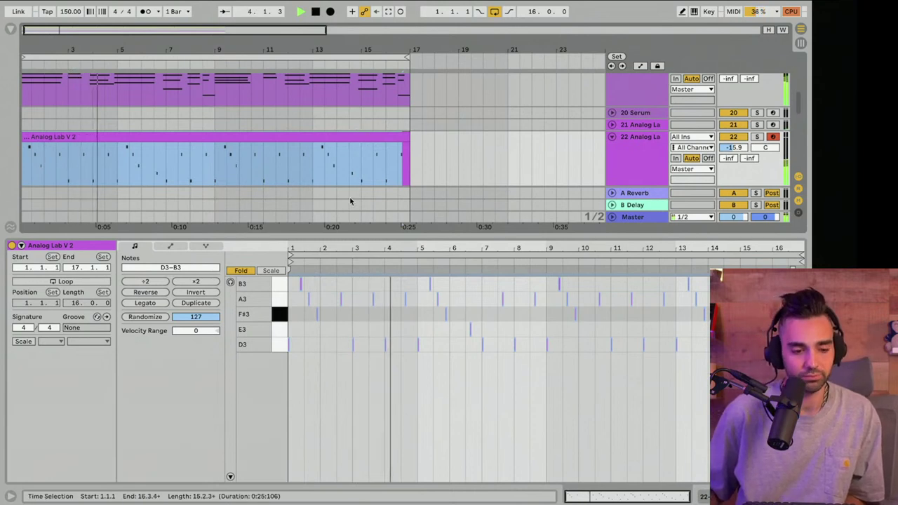
left_click_drag(358, 236, 404, 474)
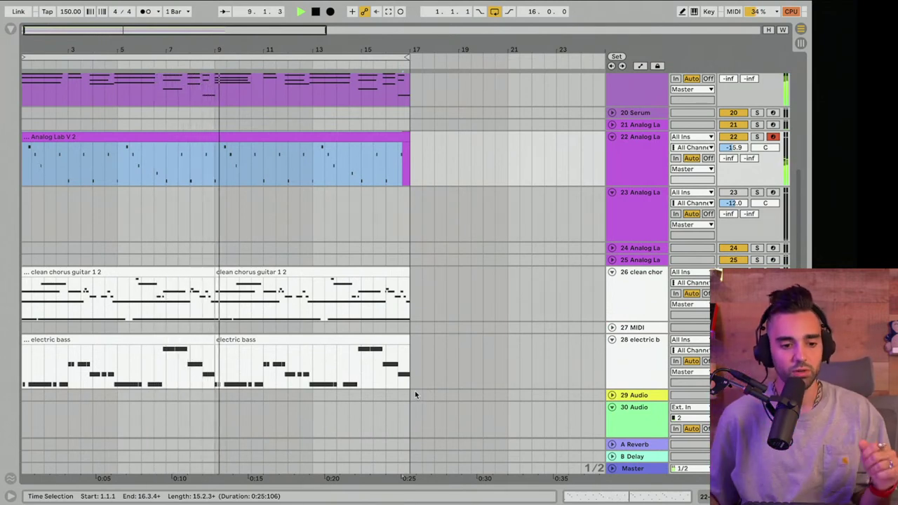
key("space")
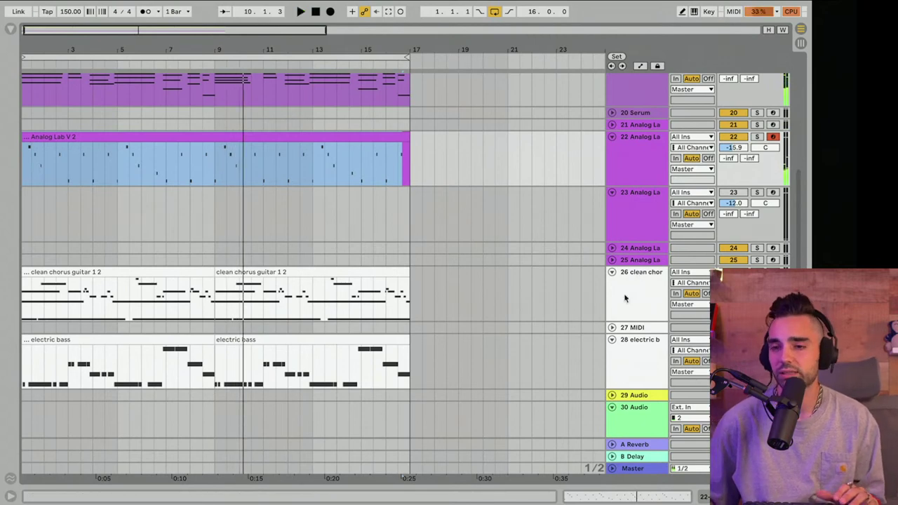
Deactivate the 2 VD-DEEP drum track and briefly play the arrangement without it
left_click_drag(344, 50, 283, 35)
scroll(264, 147, "up", 5)
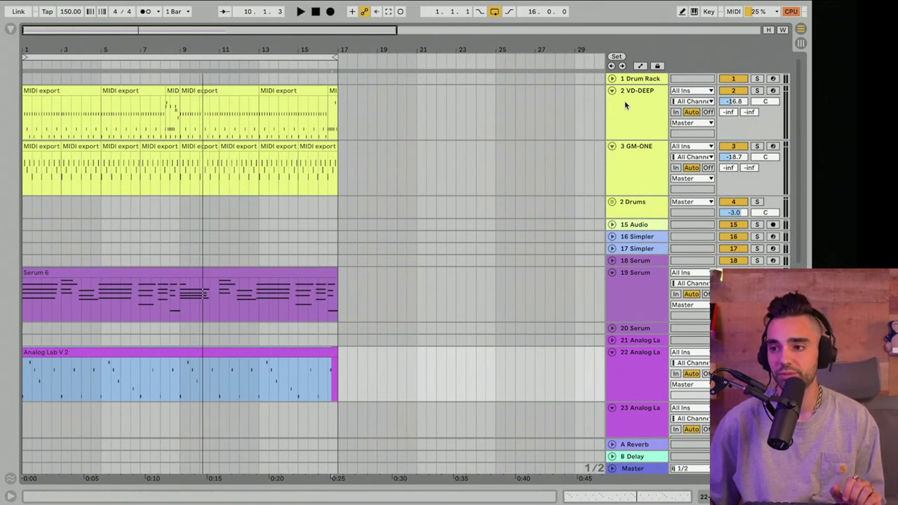
left_click(734, 91)
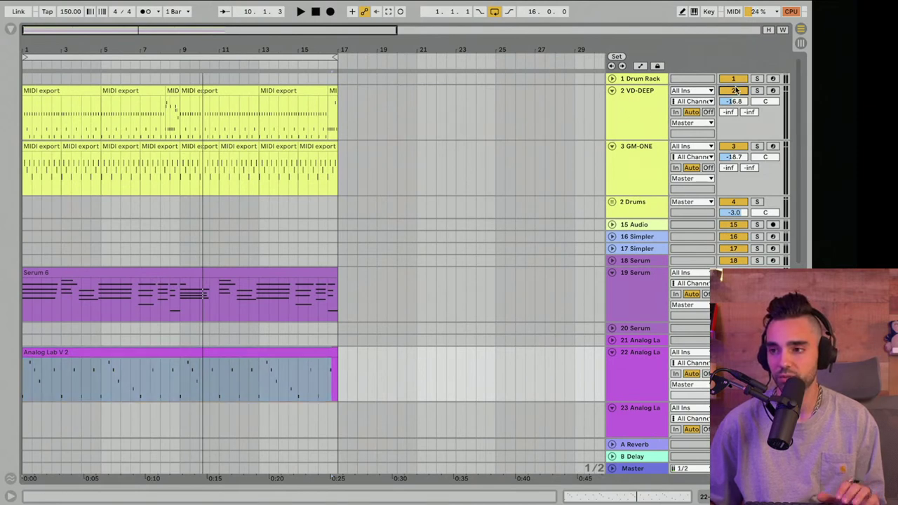
left_click(735, 91)
key("space")
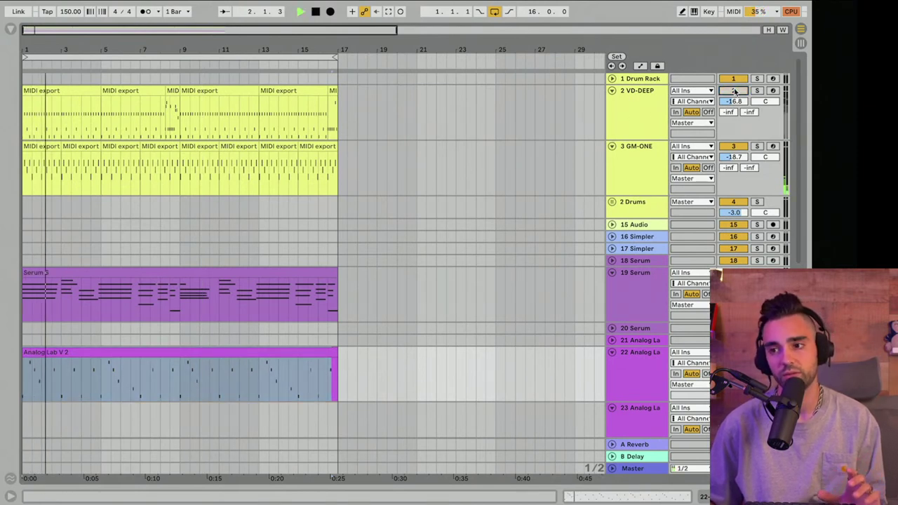
key("space")
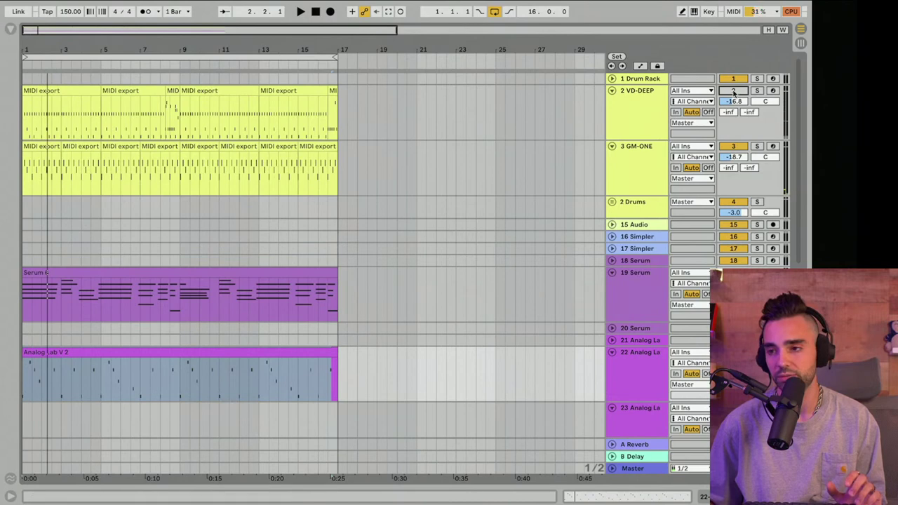
Unfold the 2 Drums group to show its audio tracks and take the Live window out of full screen
left_click(612, 203)
scroll(610, 205, "down", 1)
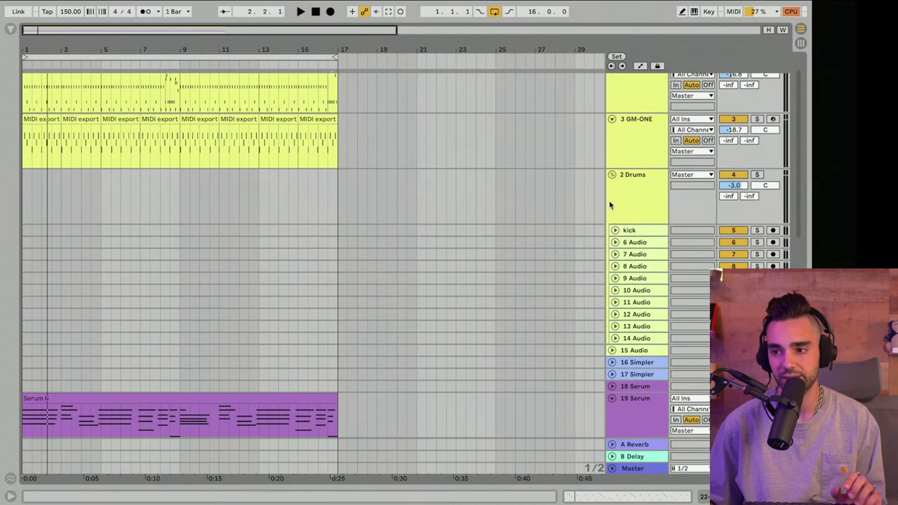
left_click_drag(44, 50, 49, 84)
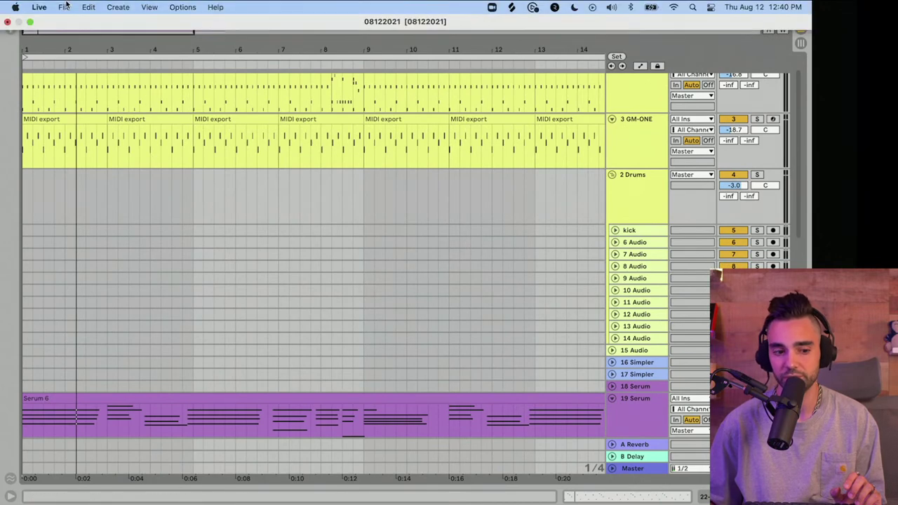
left_click(32, 23)
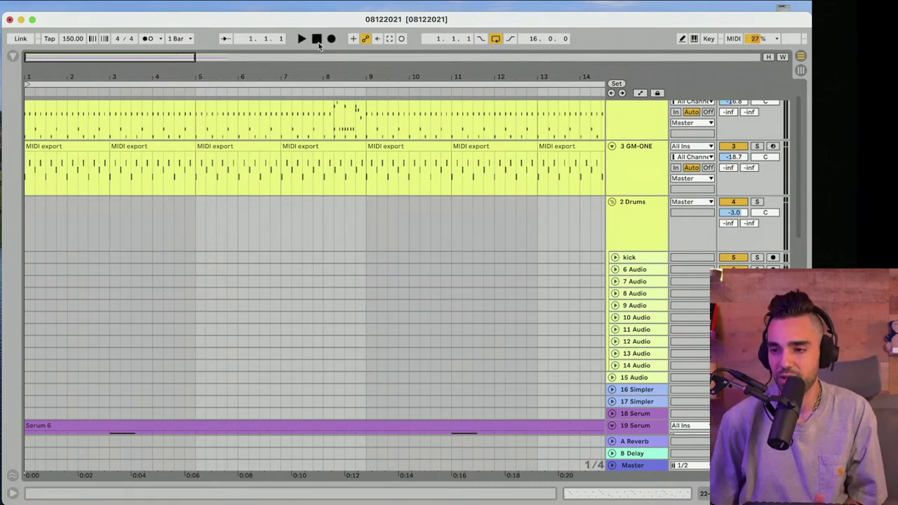
Play the opening bars of the arrangement and stop playback
key("space")
left_click_drag(370, 77, 371, 62)
mouse_move(588, 9)
key("space")
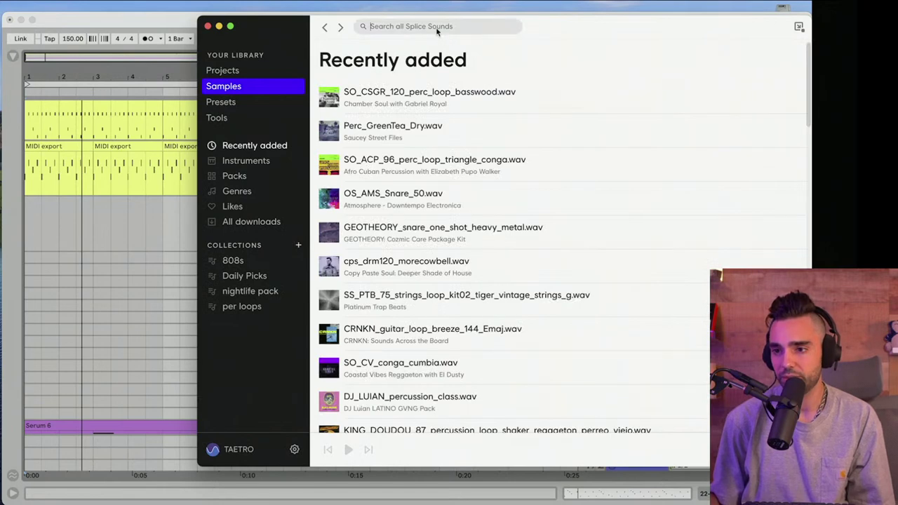
Switch to Splice, search the samples for 80S, and preview the SCVNGR snare, the 118 bpm Zenhiser drum loop and the Neo Soul guitar loop
left_click(431, 27)
type("808")
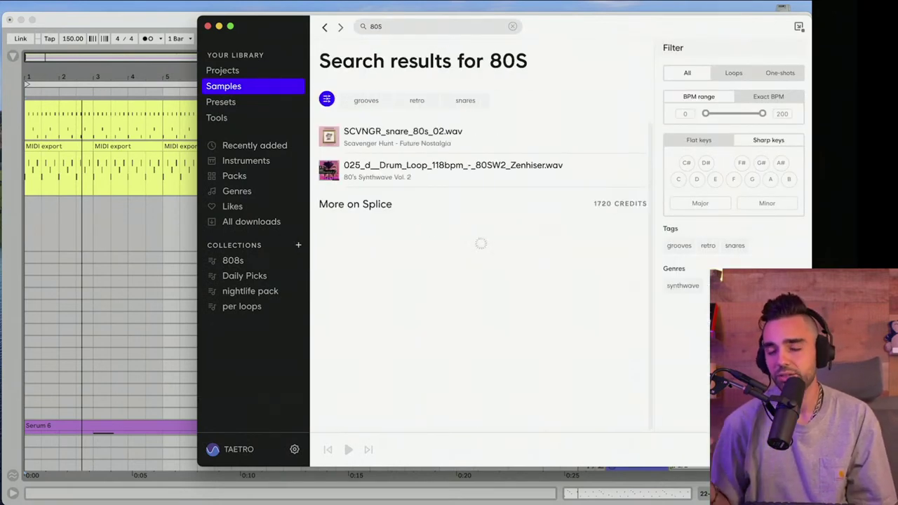
left_click(329, 137)
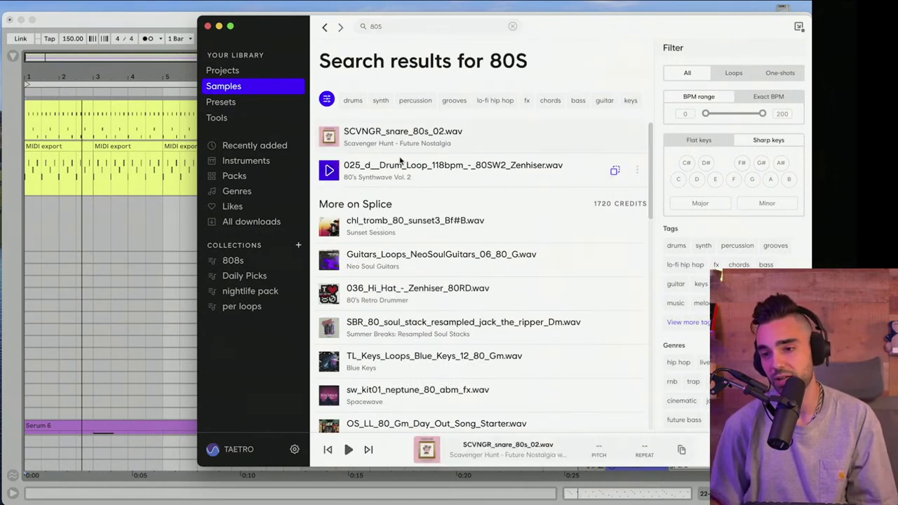
left_click(329, 171)
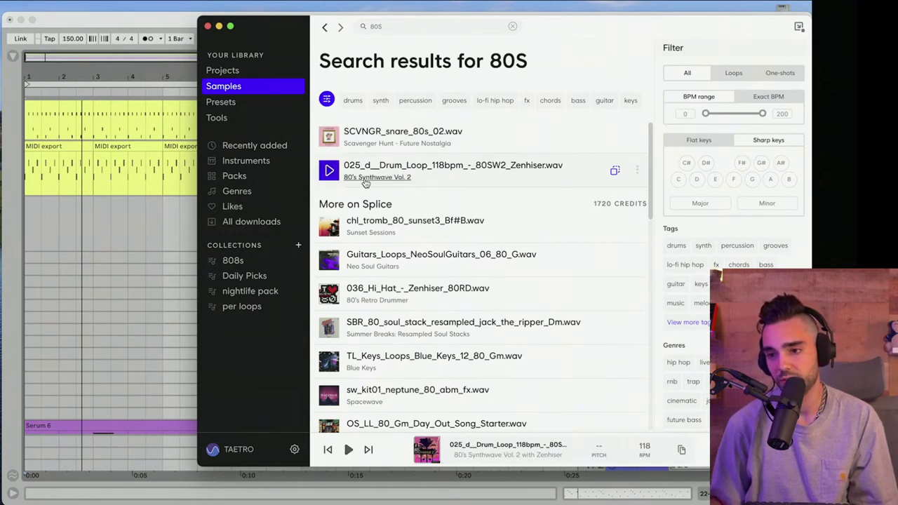
left_click(325, 261)
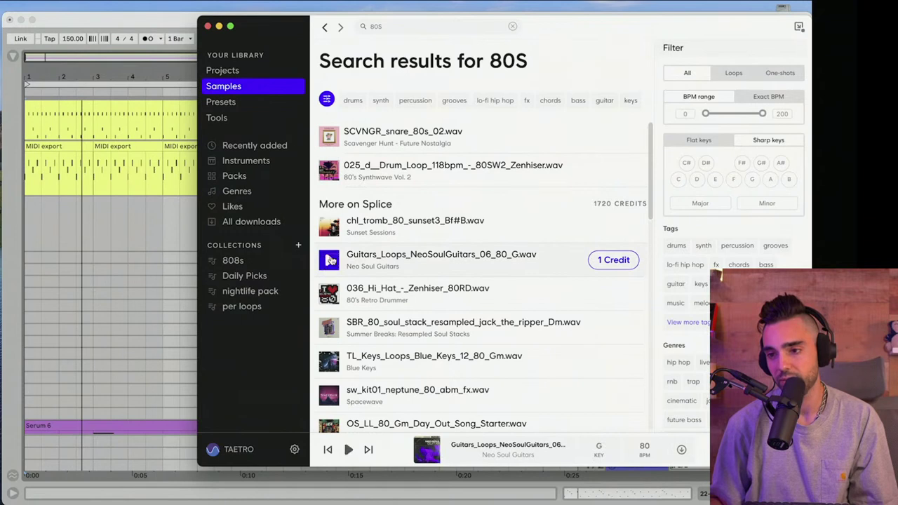
Open the 80's Synthwave Vol. 2 pack and preview its 118 bpm and 123 bpm drum loops
left_click(369, 177)
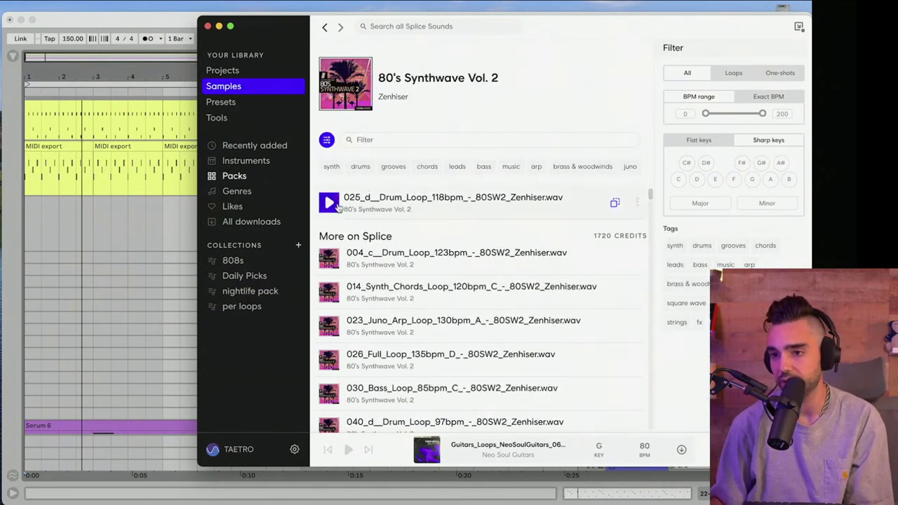
left_click(335, 204)
left_click(329, 259)
scroll(335, 253, "down", 1)
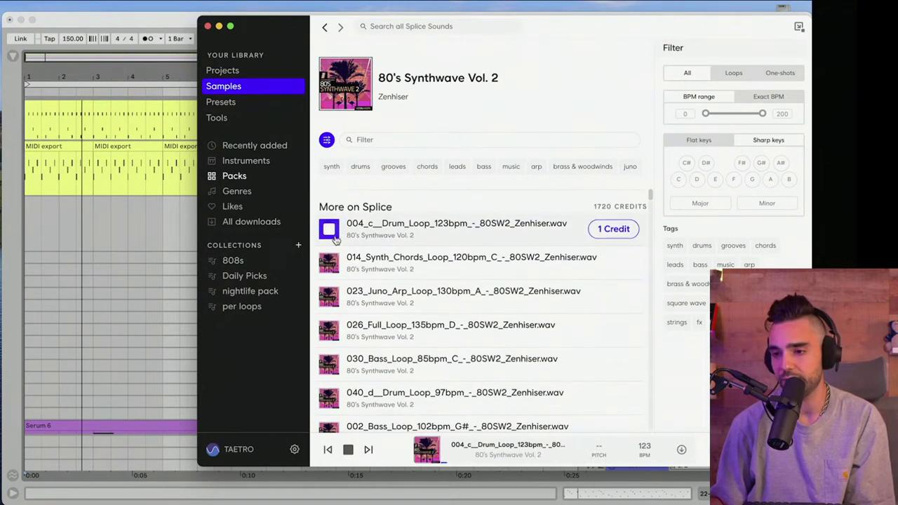
Filter the pack to drums and one-shots, and remove the drums tag again to check for other one-shots
left_click(360, 168)
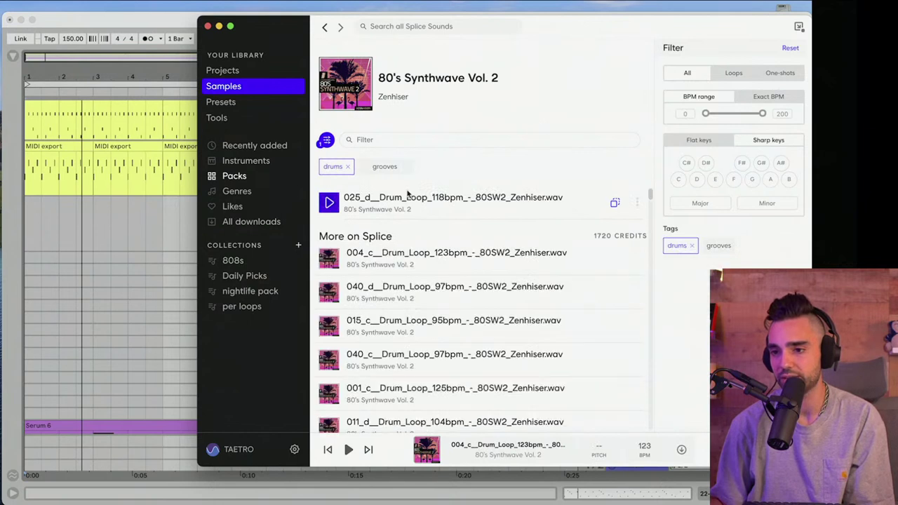
left_click(787, 74)
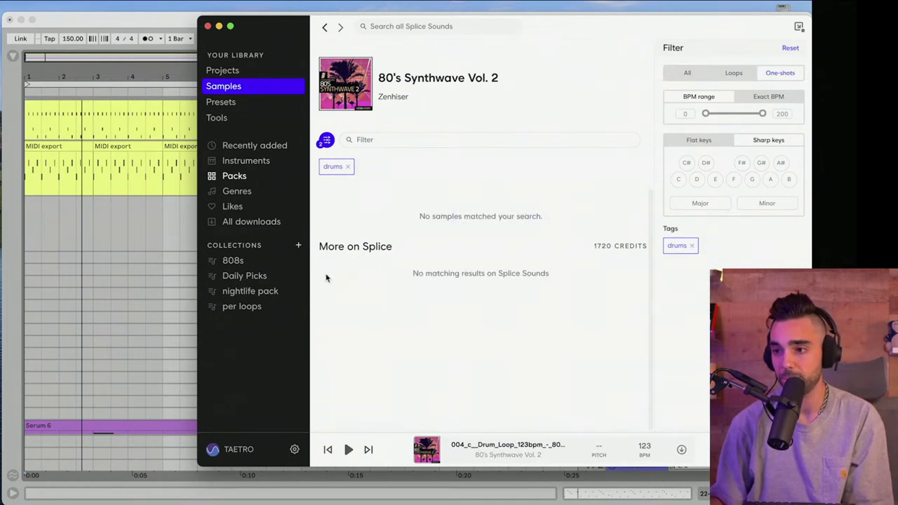
left_click(348, 167)
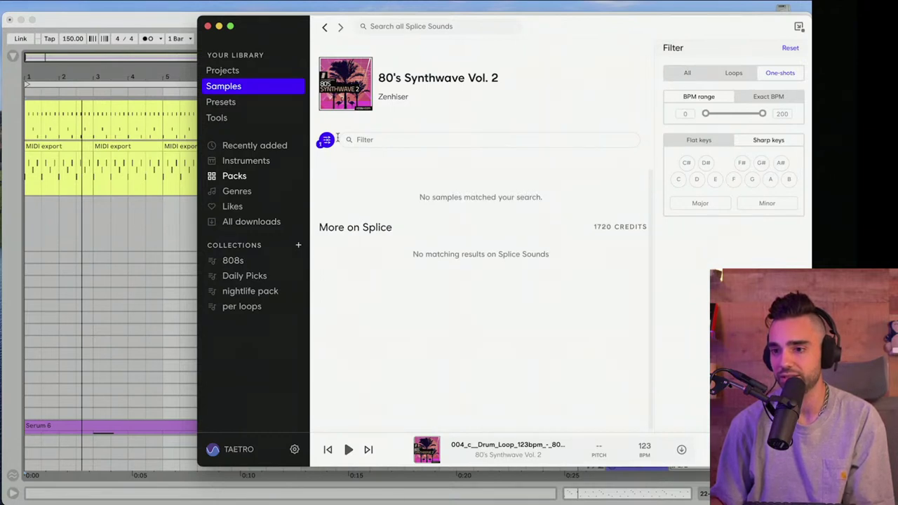
left_click(326, 141)
left_click(327, 141)
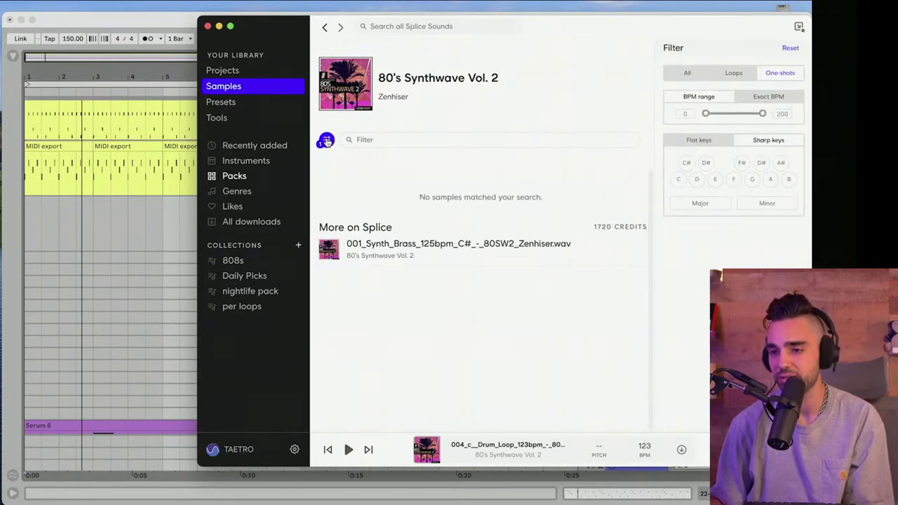
left_click(327, 141)
left_click(326, 141)
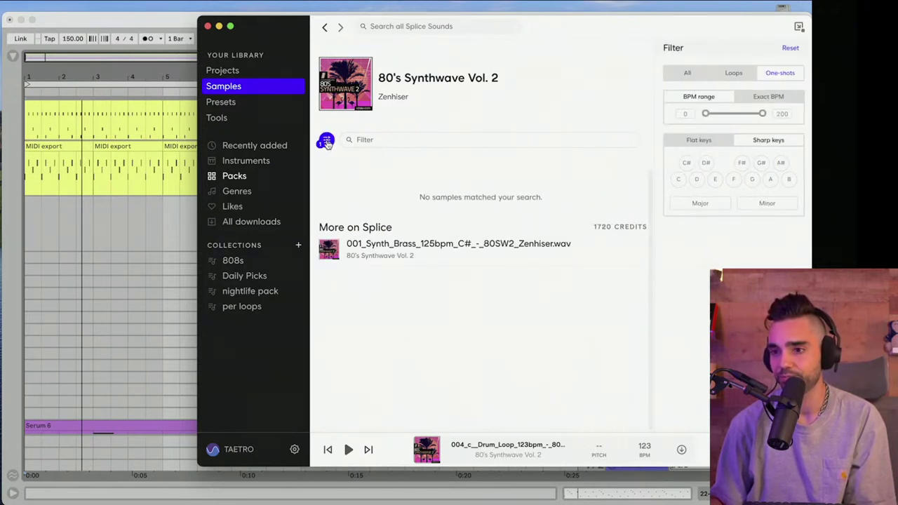
Leave the pack and search all Splice sounds for 80S
left_click(324, 28)
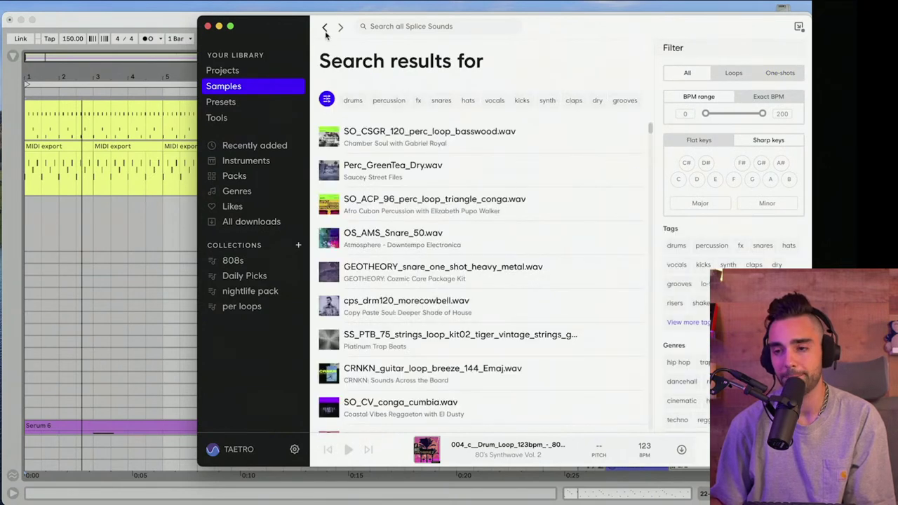
left_click(390, 28)
type("808")
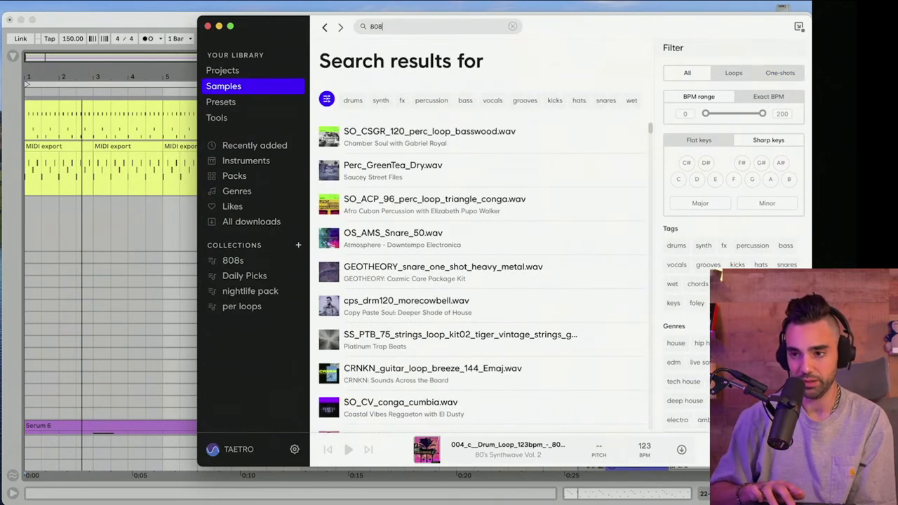
key("BackSpace")
type("S")
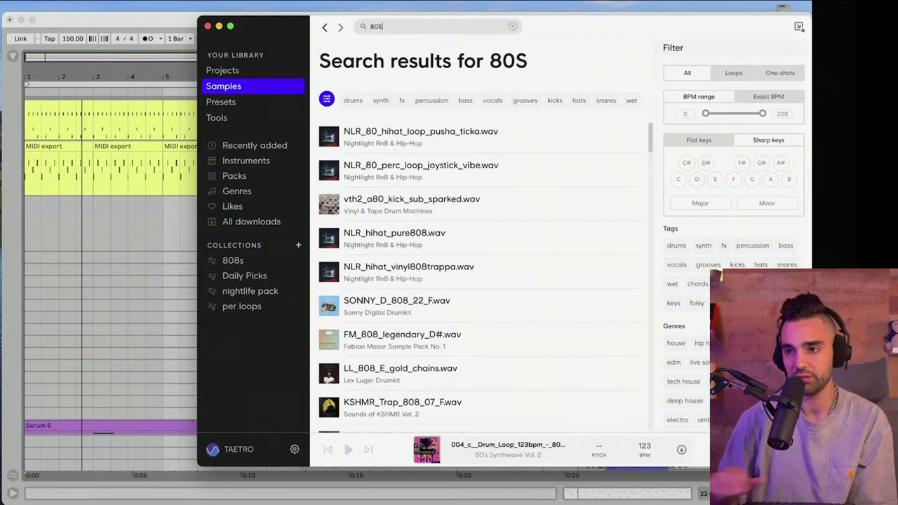
Preview SCVNGR_snare_80s_02.wav, open its Scavenger Hunt - Future Nostalgia pack and filter the one-shots by the drums tag
left_click(335, 140)
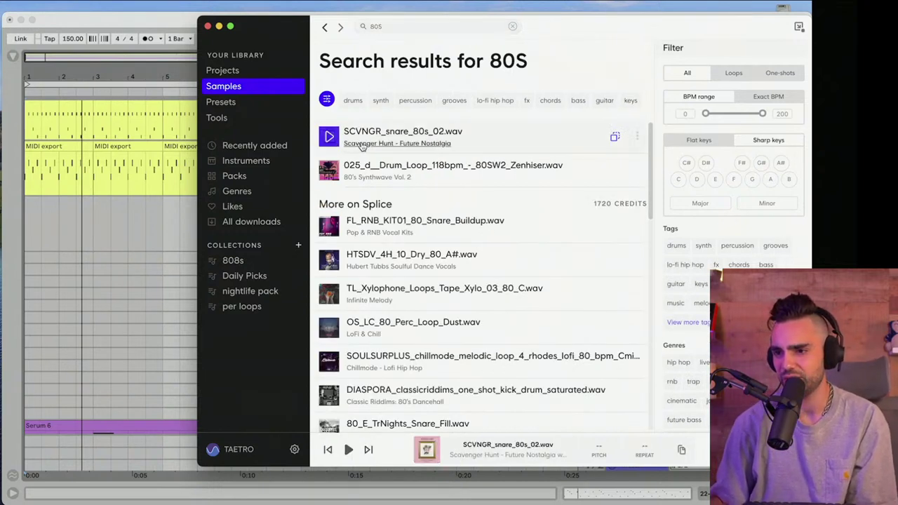
left_click(363, 144)
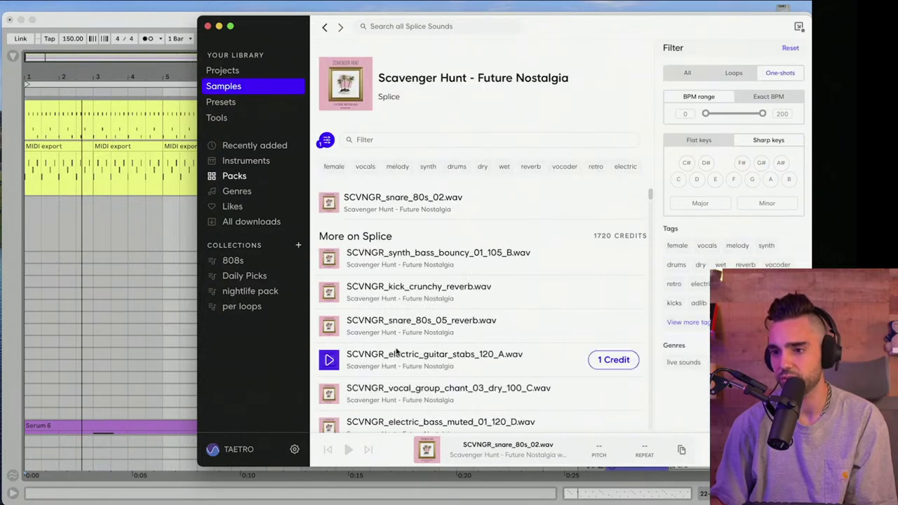
left_click(333, 166)
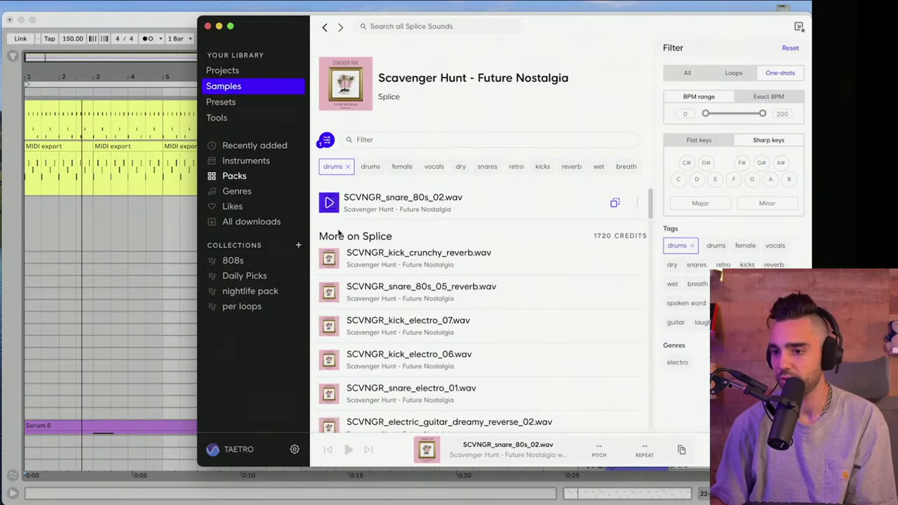
Move the Splice window aside, bring Live to the front and look through the arrangement's tracks
left_click_drag(567, 33, 168, 198)
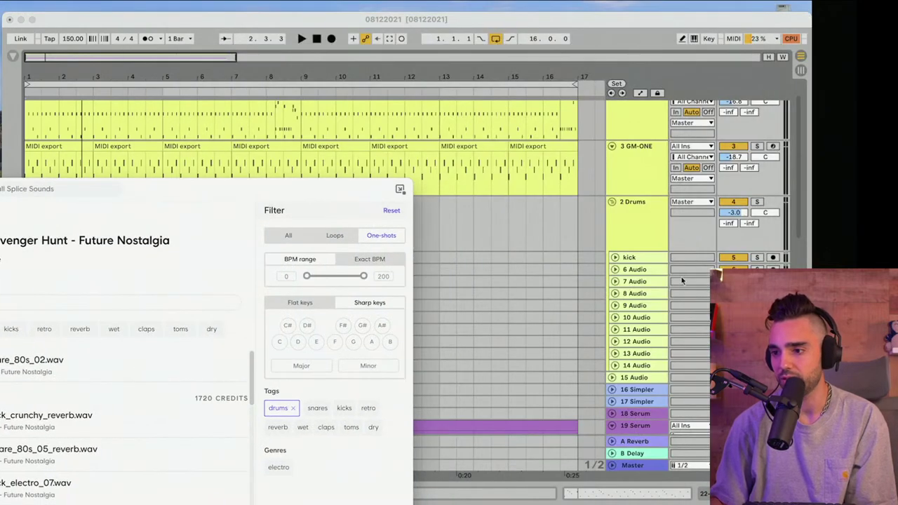
scroll(681, 276, "down", 10)
scroll(681, 279, "down", 8)
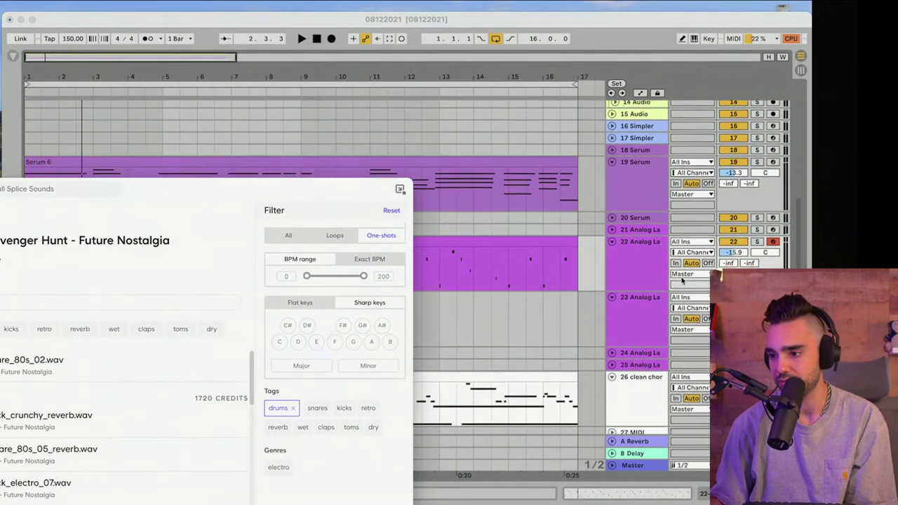
scroll(681, 279, "up", 5)
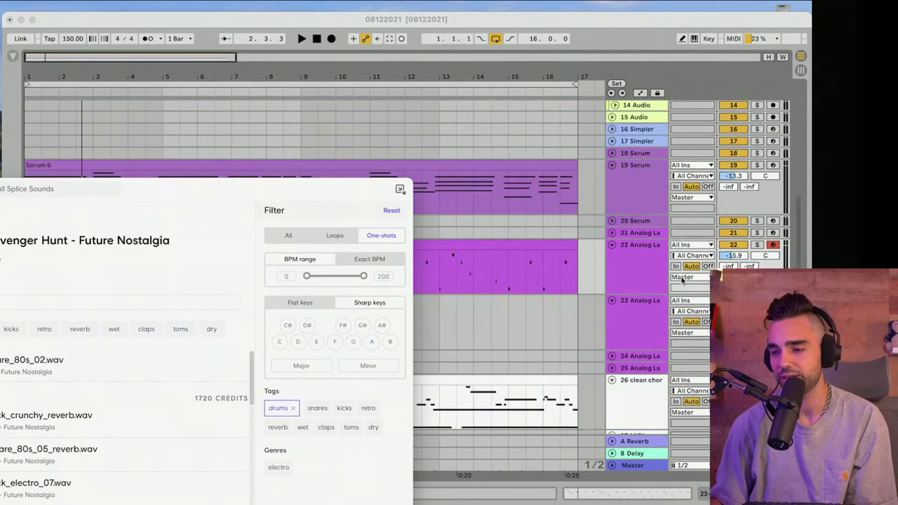
left_click(734, 245)
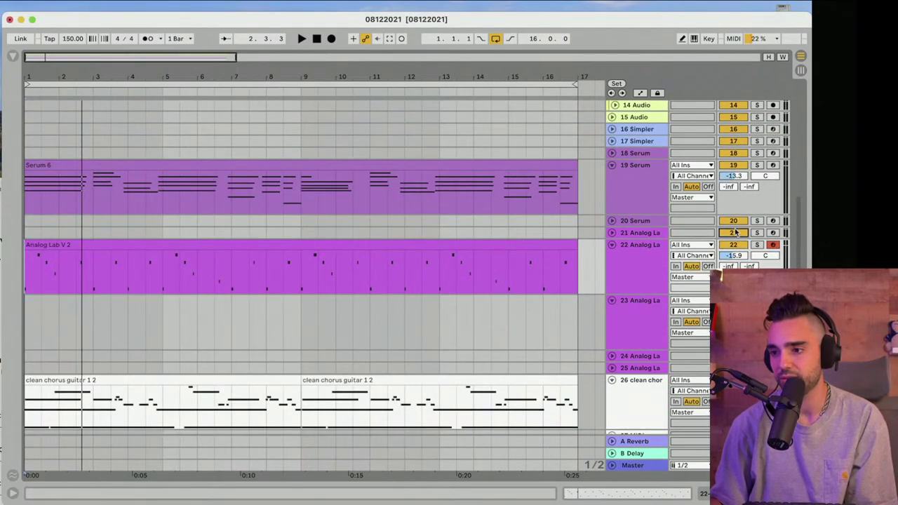
scroll(733, 233, "down", 1)
scroll(662, 243, "up", 10)
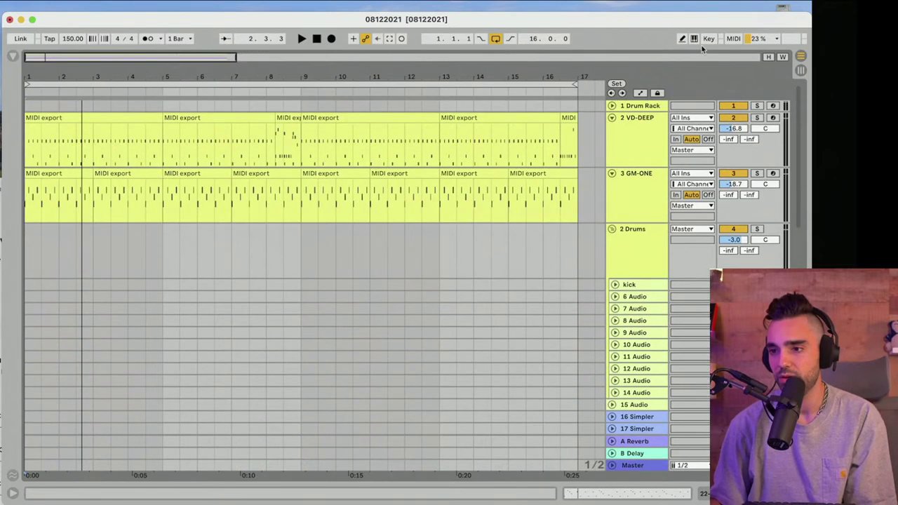
Return to Splice and preview the pack's drum one-shots from SCVNGR_kick_crunchy_reverb.wav down to SCVNGR_clap_electro_reverb.wav
mouse_move(611, 6)
left_click(513, 8)
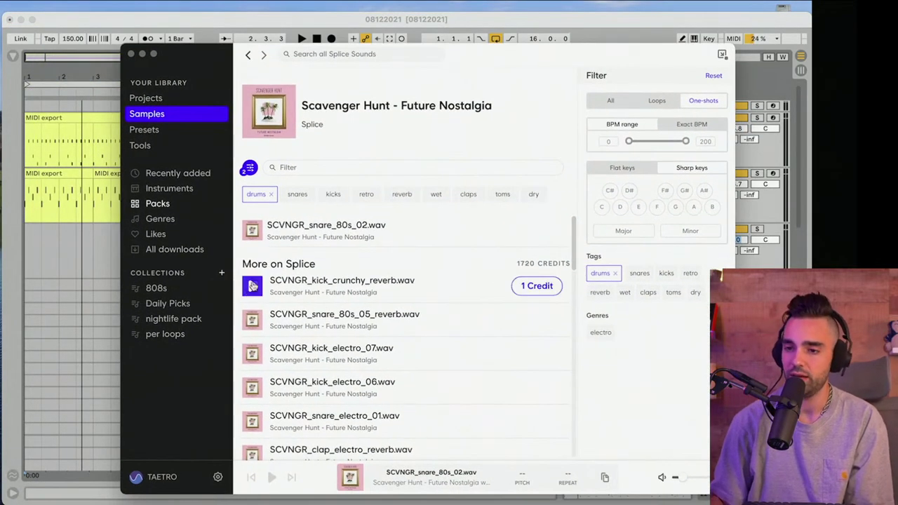
left_click(254, 285)
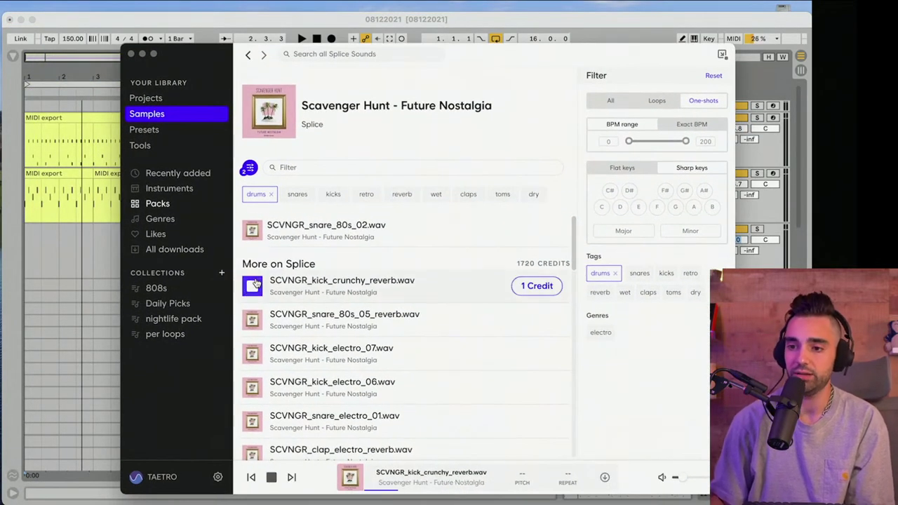
key("Down")
key("Down")
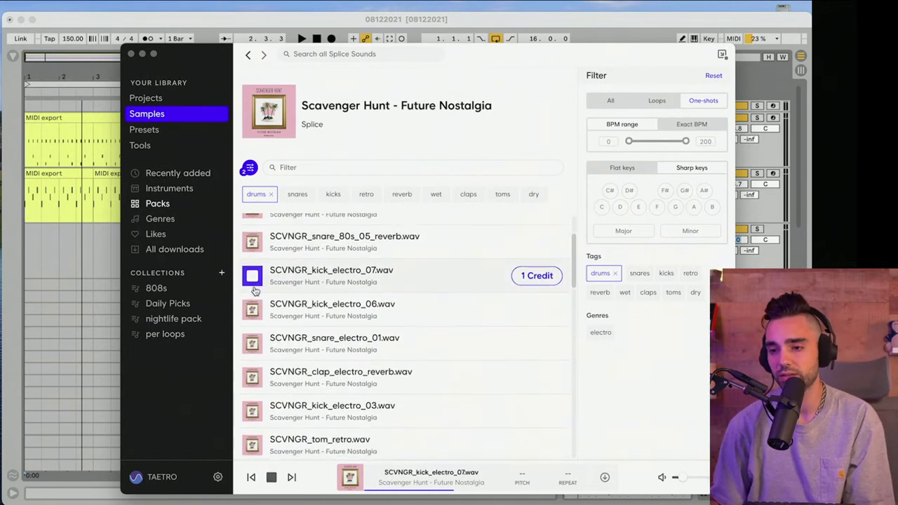
key("Down")
key("Down")
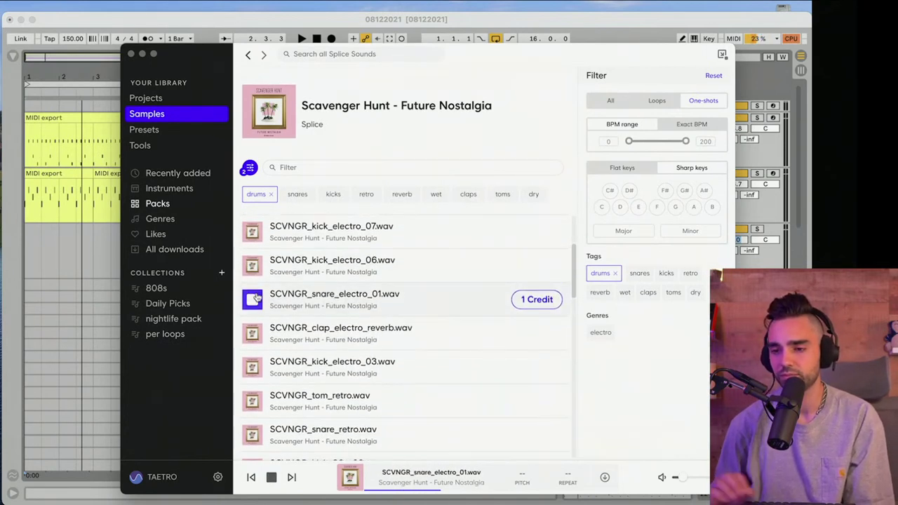
key("Down")
key("Down")
key("Up")
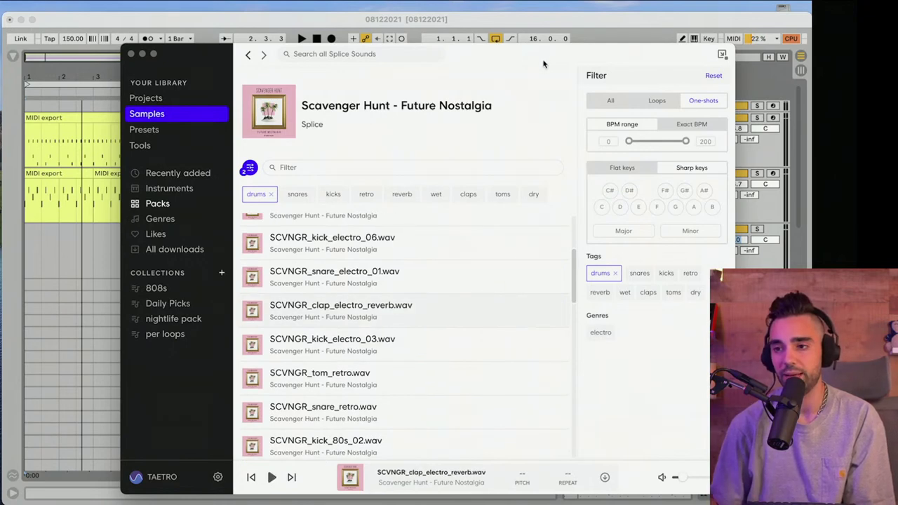
Download SCVNGR_clap_electro_reverb.wav and place it on the 9 Audio track at bar 17 in Live
left_click_drag(543, 64, 279, 55)
left_click(94, 297)
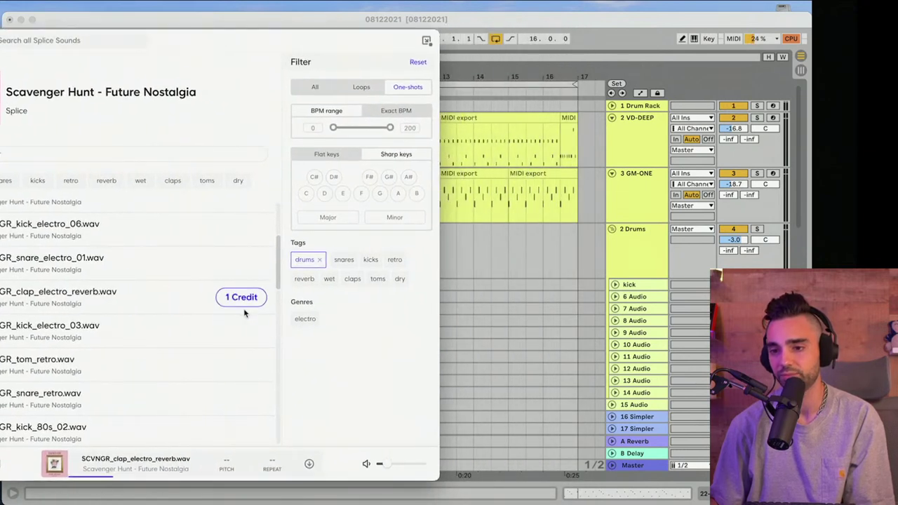
left_click_drag(242, 298, 581, 254)
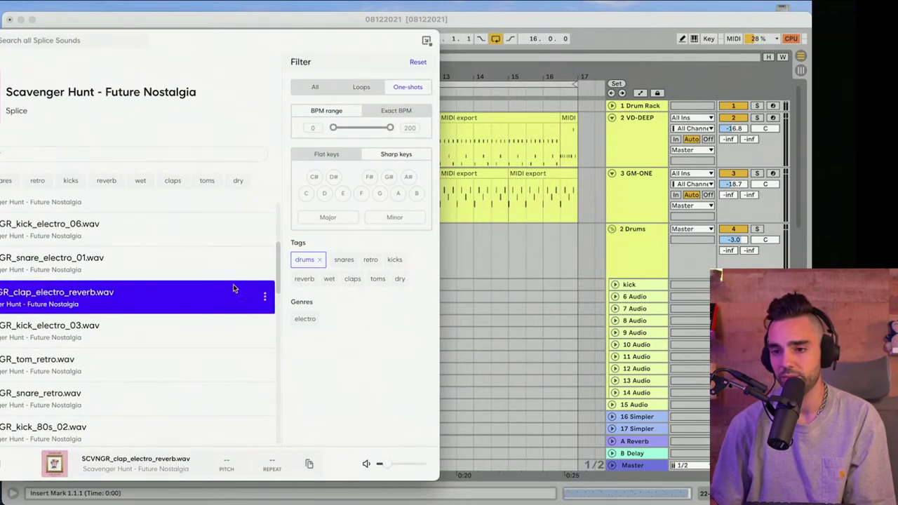
left_click_drag(247, 300, 571, 333)
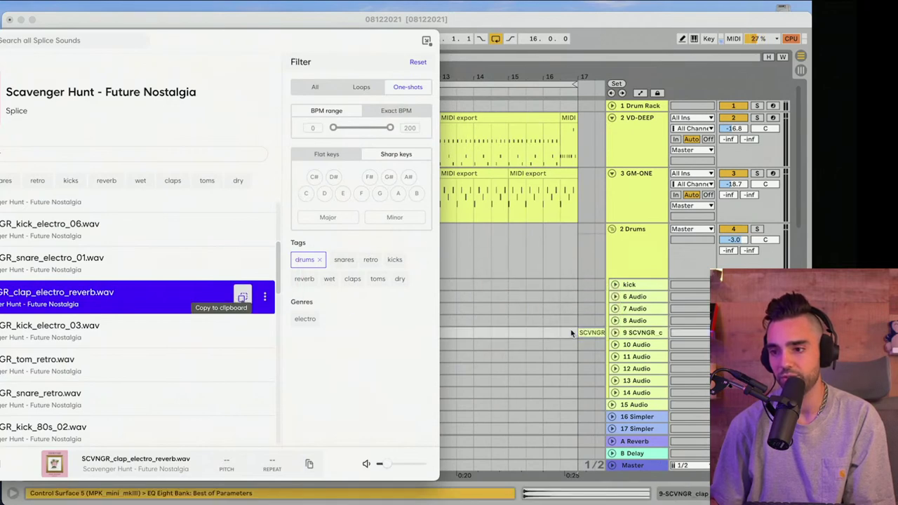
Move the Splice window fully into view and narrow it so that Live's track list stays uncovered
left_click_drag(256, 48, 489, 25)
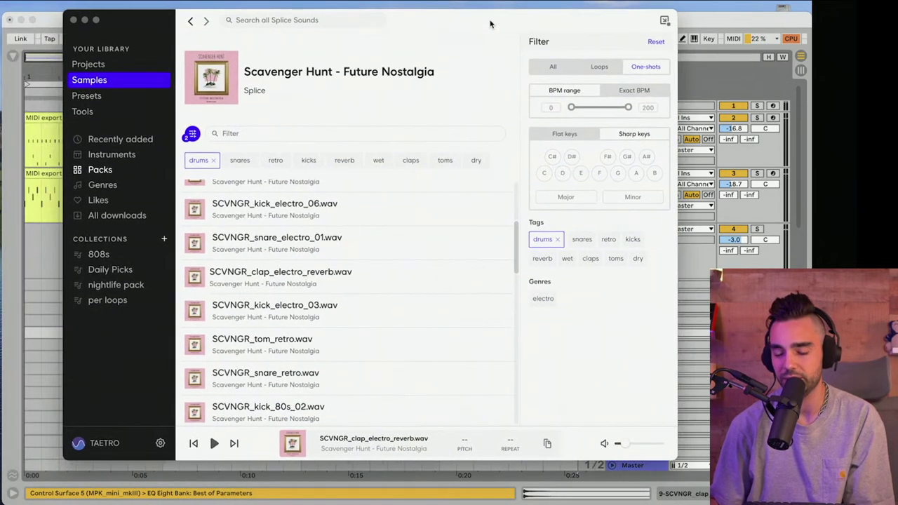
scroll(362, 309, "down", 2)
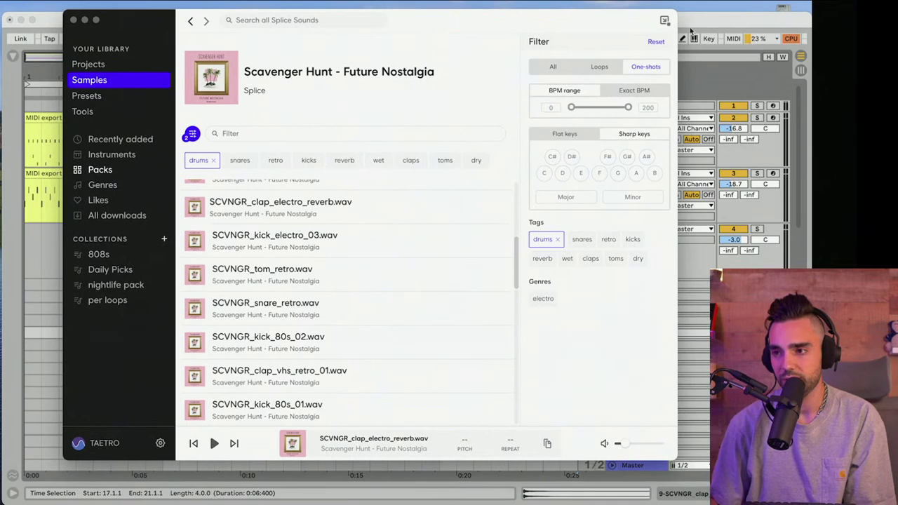
left_click_drag(656, 38, 412, 44)
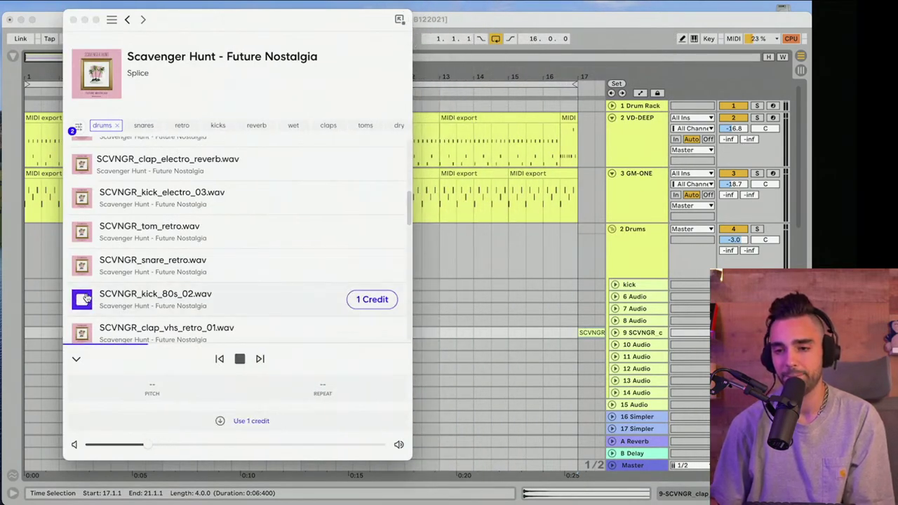
Download SCVNGR_snare_retro.wav and place it on the 8 Audio track at bar 17
scroll(84, 260, "down", 2)
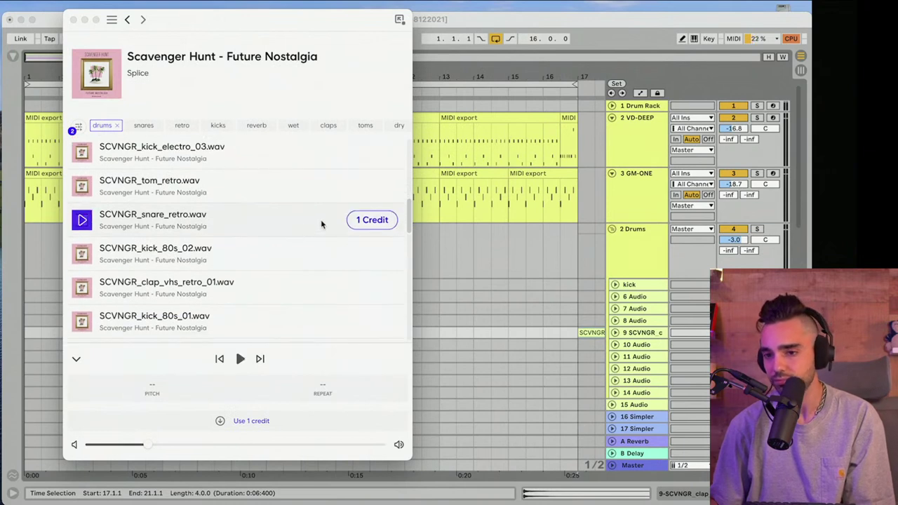
left_click(356, 221)
left_click_drag(369, 221, 584, 321)
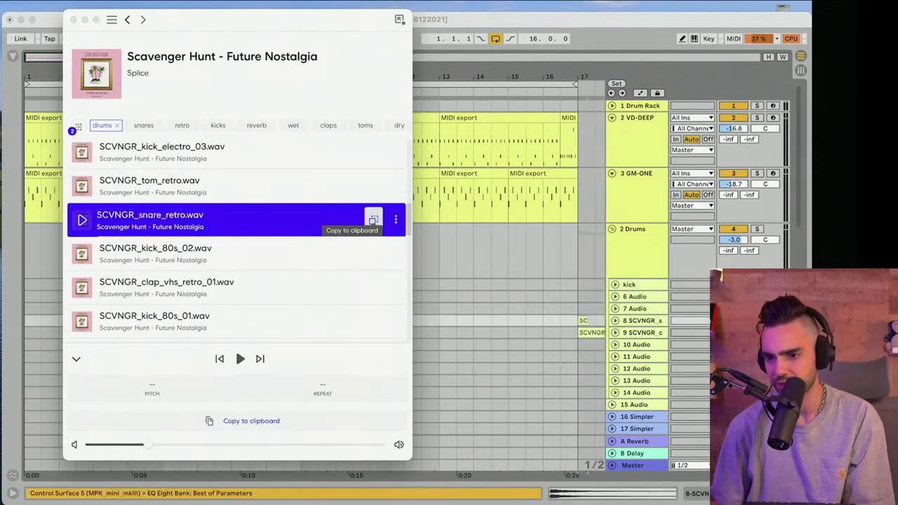
Download SCVNGR_kick_80s_02.wav and SCVNGR_kick_80s_01.wav, and place the 80s_01 kick on the kick track at bar 17
left_click(79, 254)
left_click(374, 262)
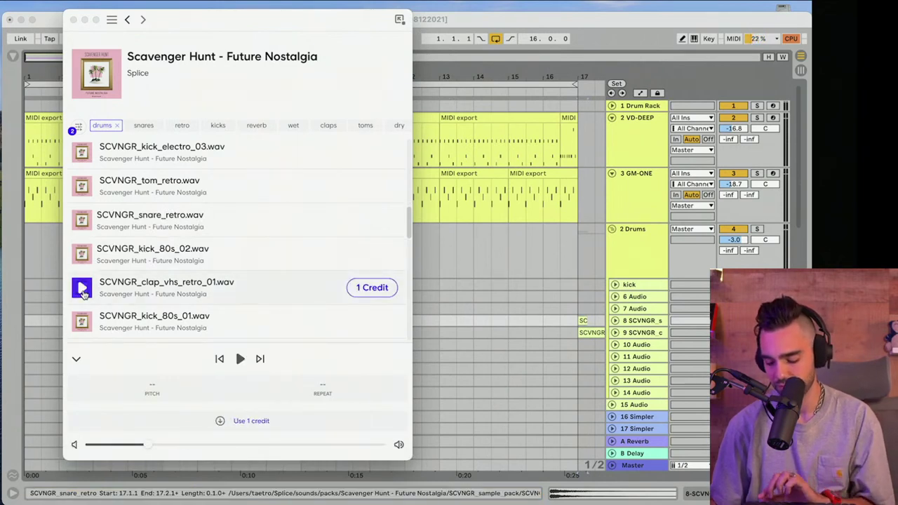
scroll(82, 294, "down", 1)
left_click(372, 298)
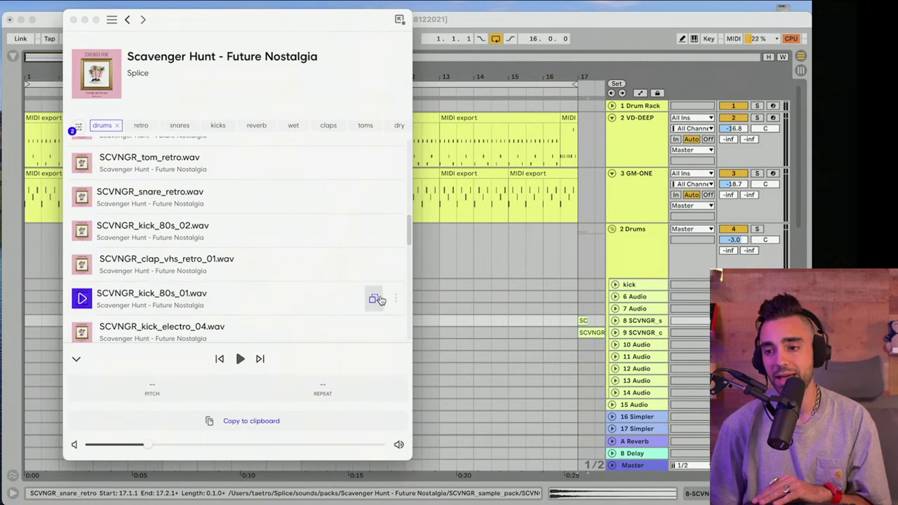
left_click_drag(366, 298, 582, 287)
Preview the next kick and snare one-shots in the pack and download SCVNGR_snare_reverb.wav
key("Down")
key("Down")
scroll(419, 200, "down", 3)
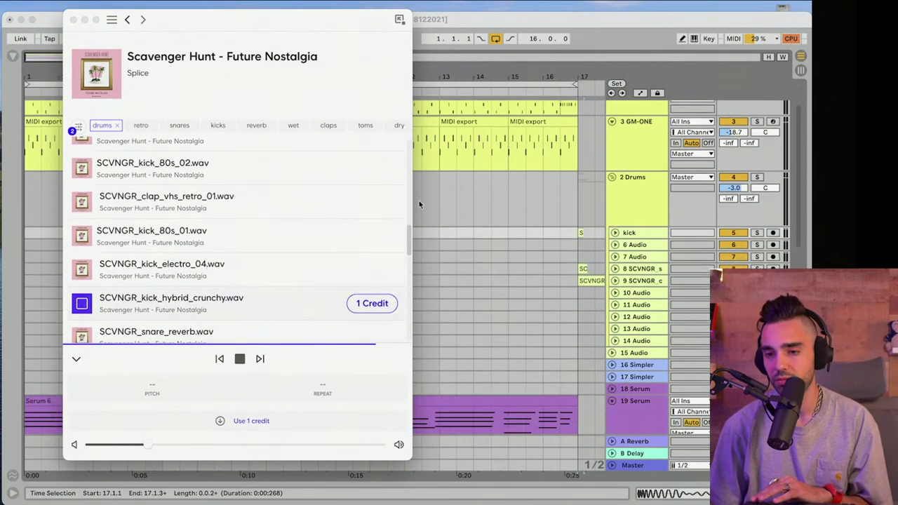
key("Down")
scroll(405, 192, "down", 1)
left_click(373, 263)
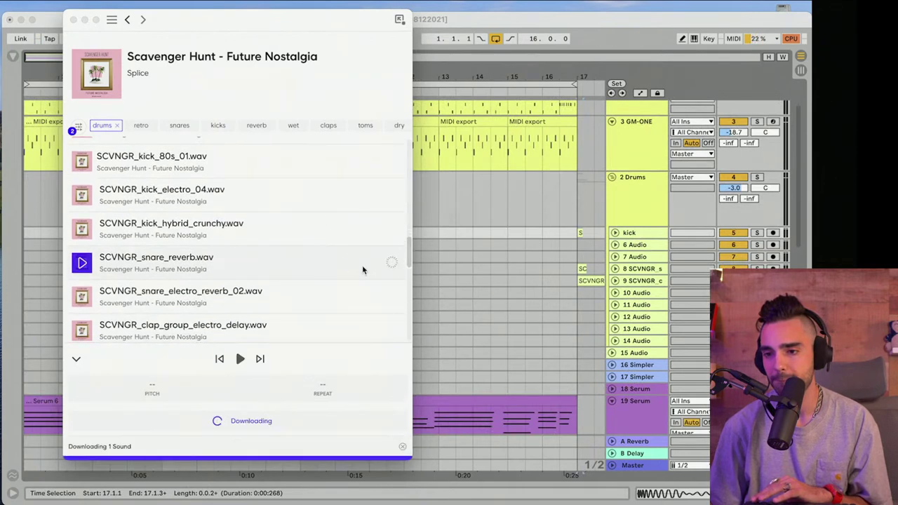
Place SCVNGR_snare_reverb.wav on the 8 track at 17.3.1, and download SCVNGR_snare_electro_02.wav onto the 7 Audio track there
left_click_drag(372, 264, 595, 269)
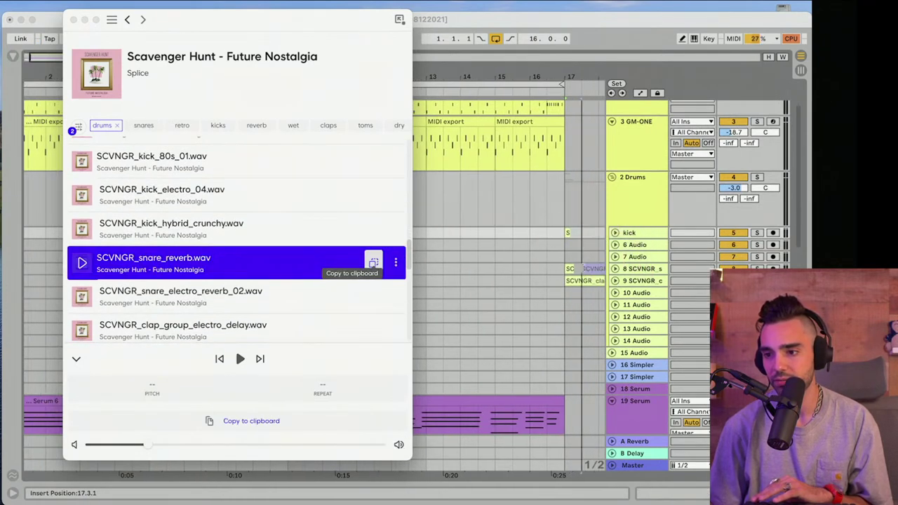
key("Down")
key("Down")
key("Down")
key("Down")
key("Down")
key("Down")
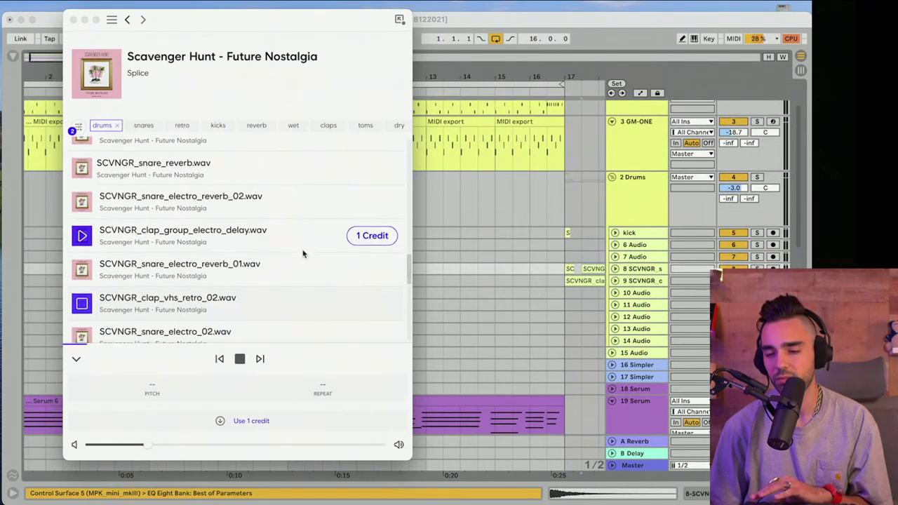
key("Up")
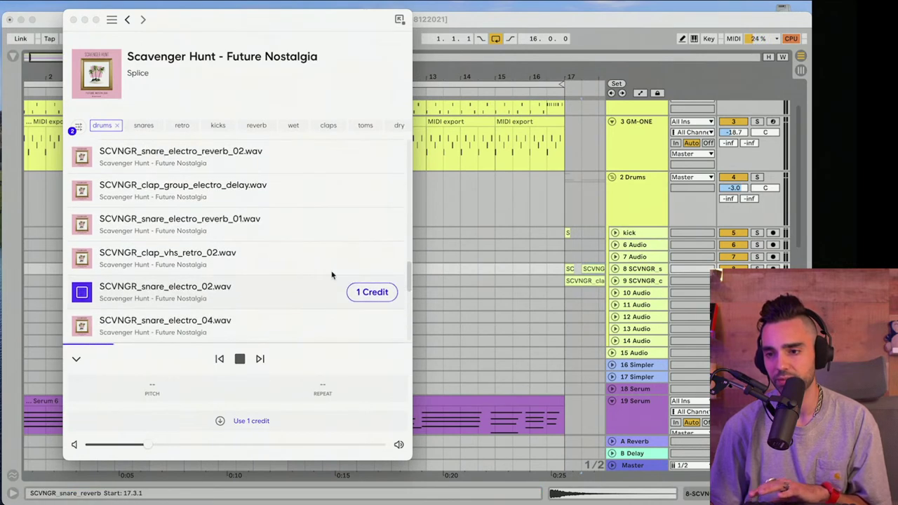
left_click(368, 299)
left_click_drag(373, 294, 593, 256)
Preview more one-shots in the pack, download SCVNGR_kick_electro_01_dry.wav and place it on the kick track at 17.3.1
key("Down")
key("Down")
key("Down")
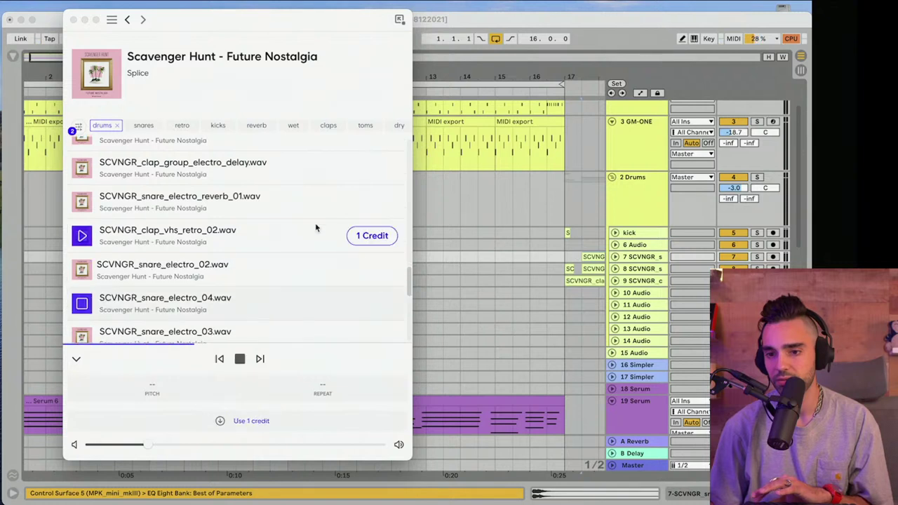
key("Down")
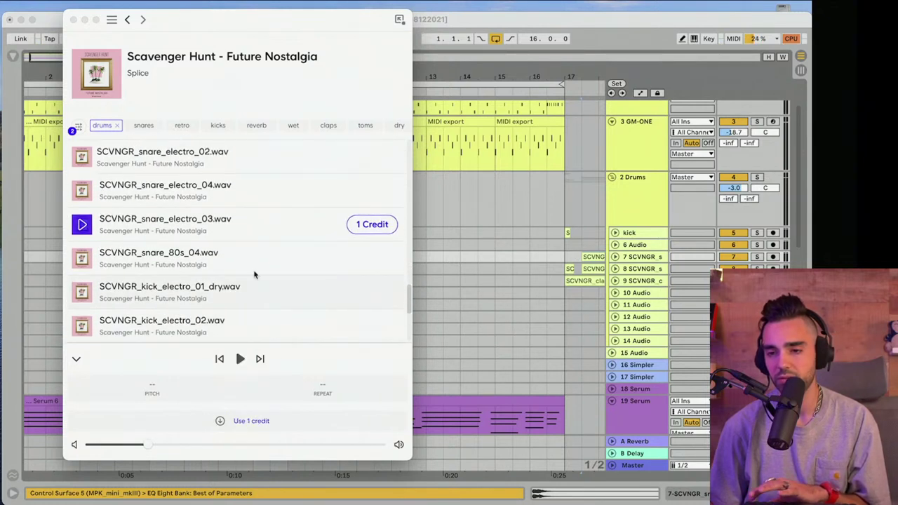
left_click(372, 293)
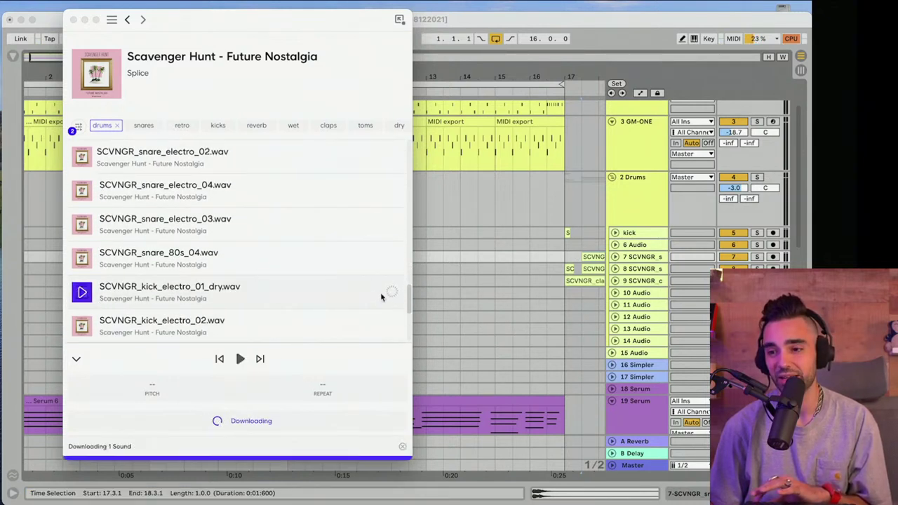
left_click_drag(374, 295, 582, 234)
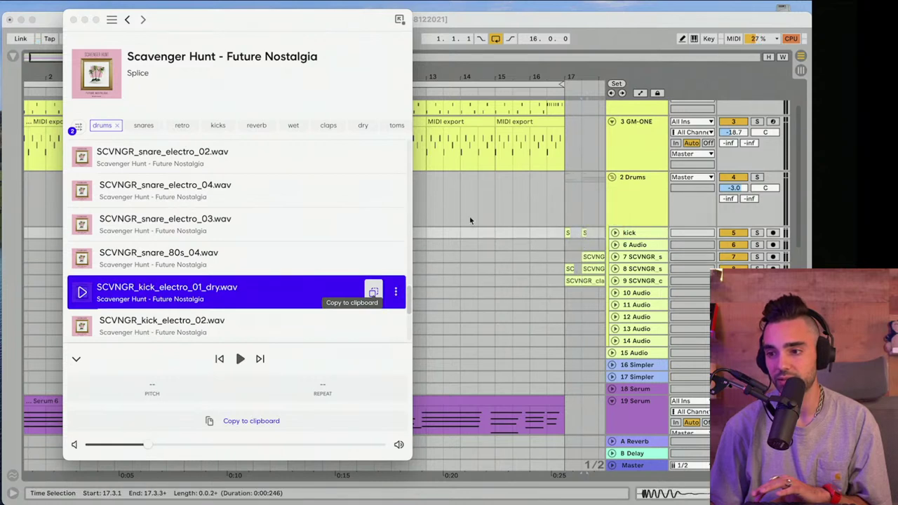
Preview the remaining kicks and snares, then download SCVNGR_tom_80s.wav and place it on the 10 Audio track at 17.3.1
key("Down")
key("Down")
key("Down")
key("Down")
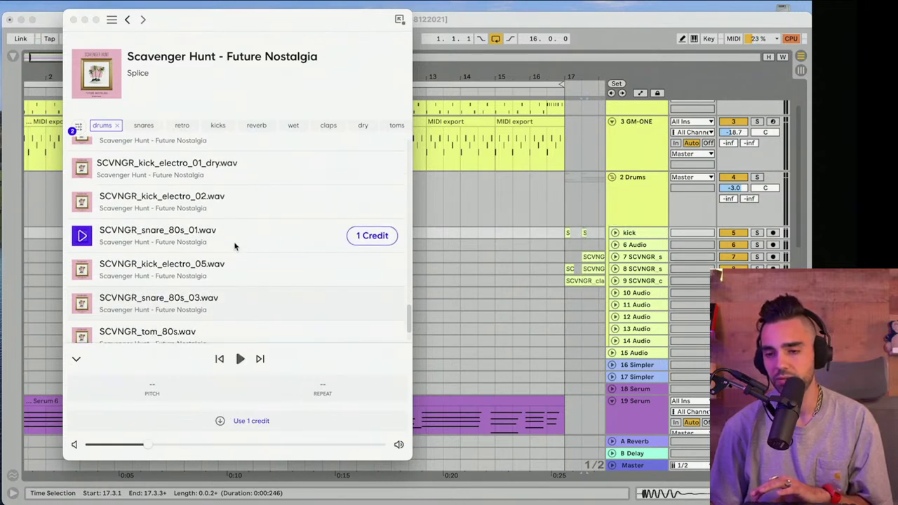
key("Down")
key("Down")
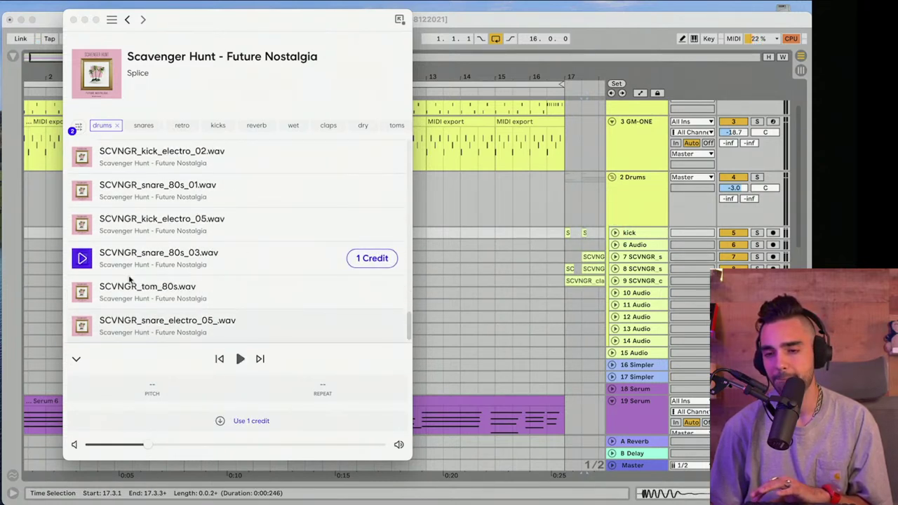
left_click(80, 293)
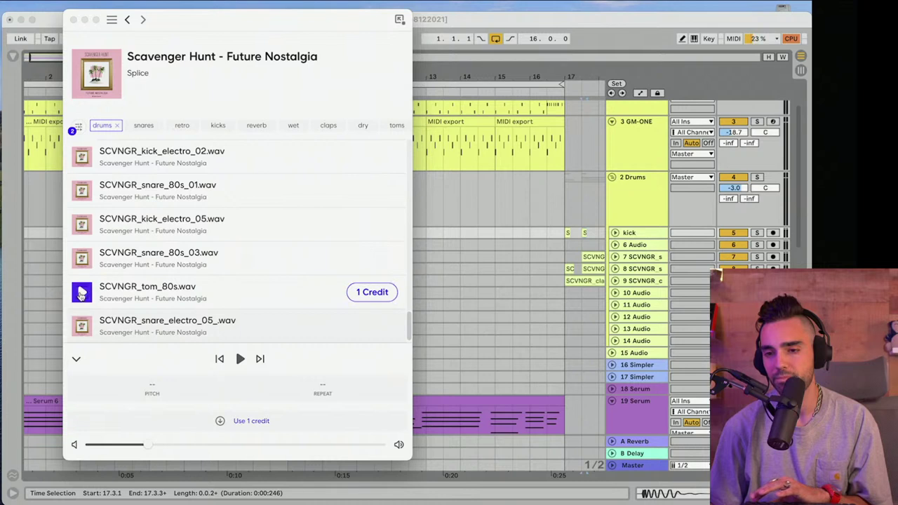
left_click(374, 294)
left_click_drag(399, 295, 586, 295)
Switch back to Ableton Live and show its window full screen with the arrangement from bar 1
left_click(439, 20)
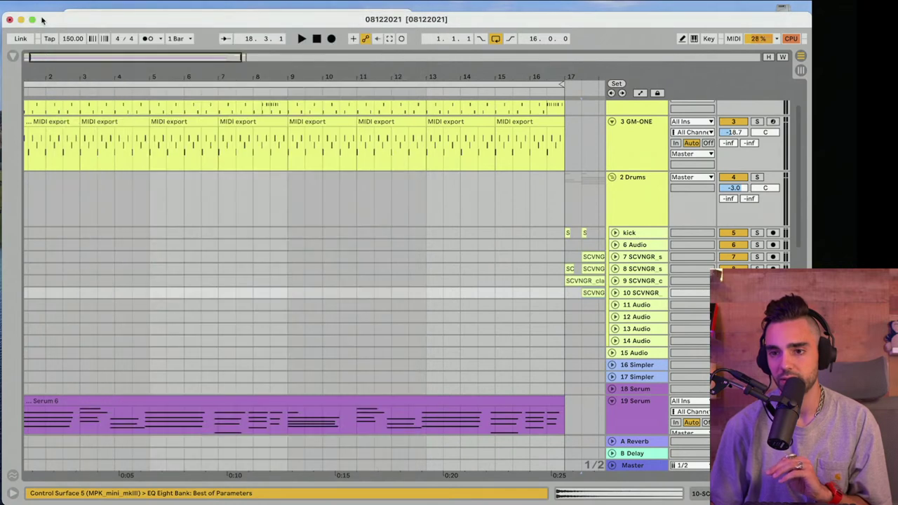
left_click(32, 20)
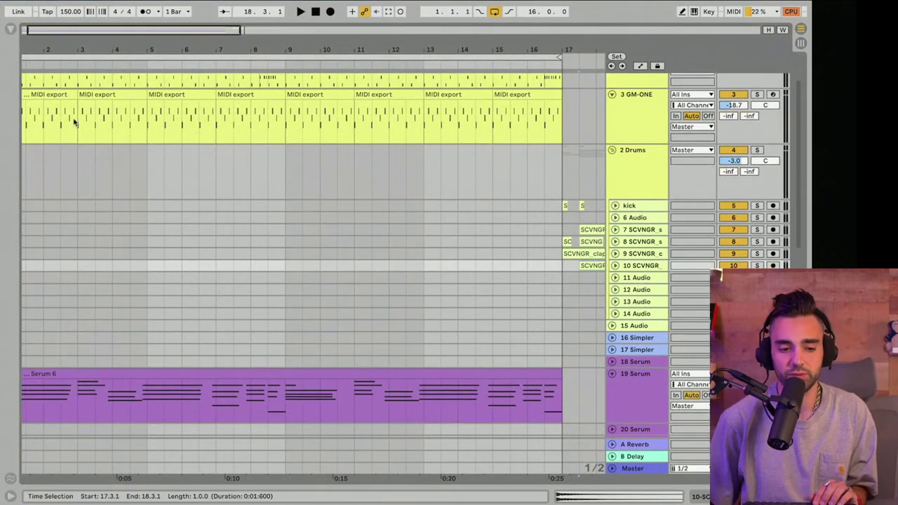
left_click_drag(58, 50, 71, 35)
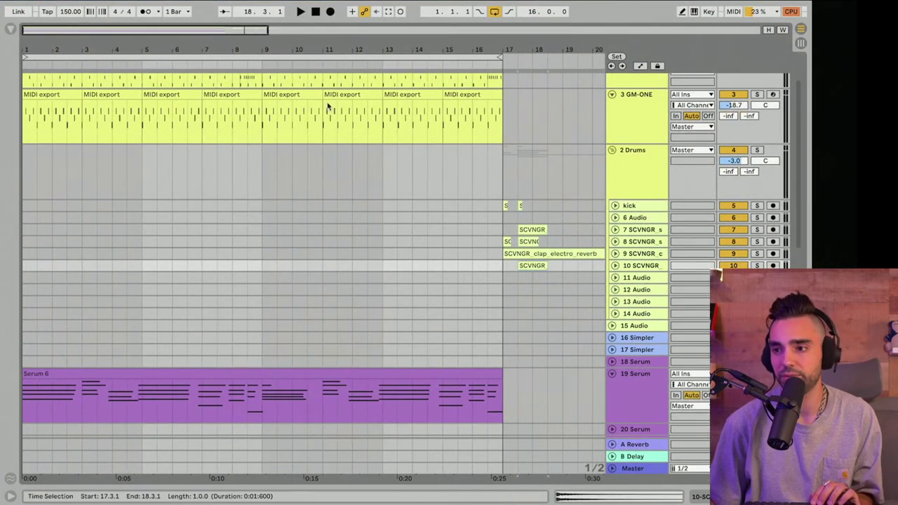
Unfold the kick track, audition its second kick clip and move that clip from 17.3.1 to 1.1.1
left_click(615, 205)
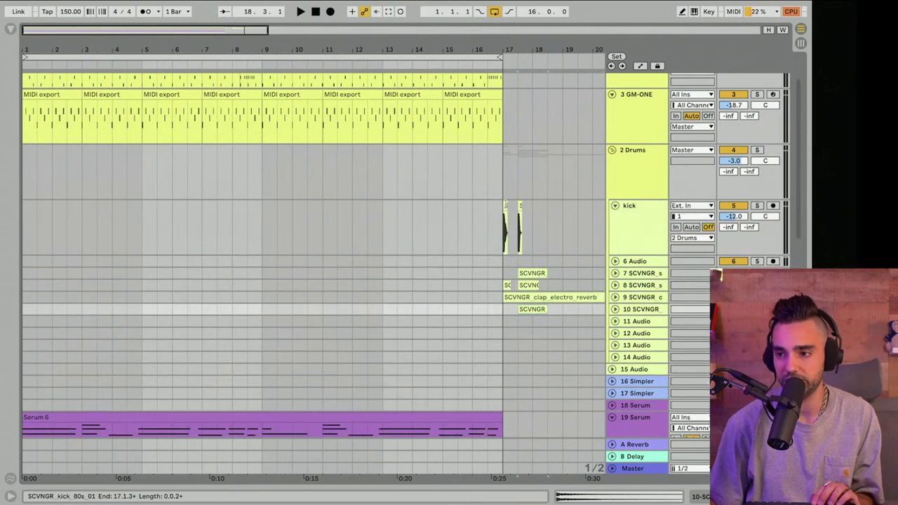
left_click(522, 255)
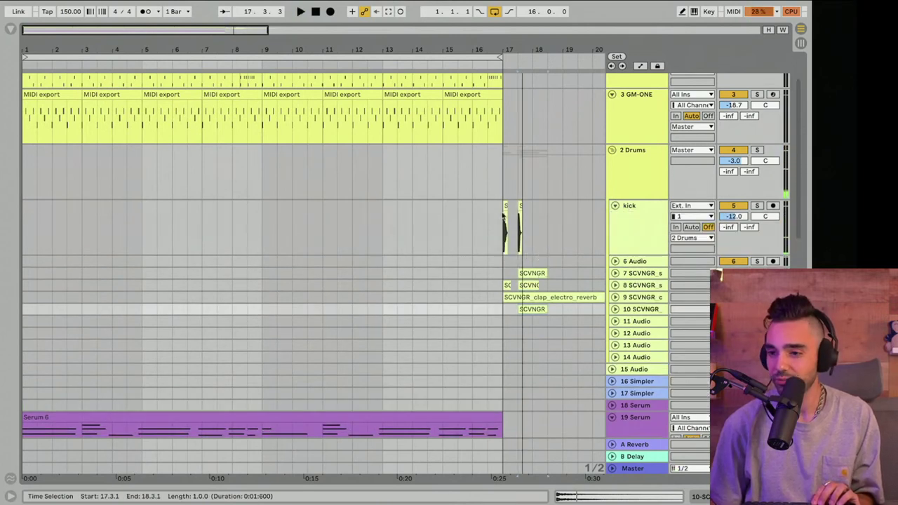
left_click_drag(520, 205, 54, 227)
left_click_drag(25, 50, 25, 84)
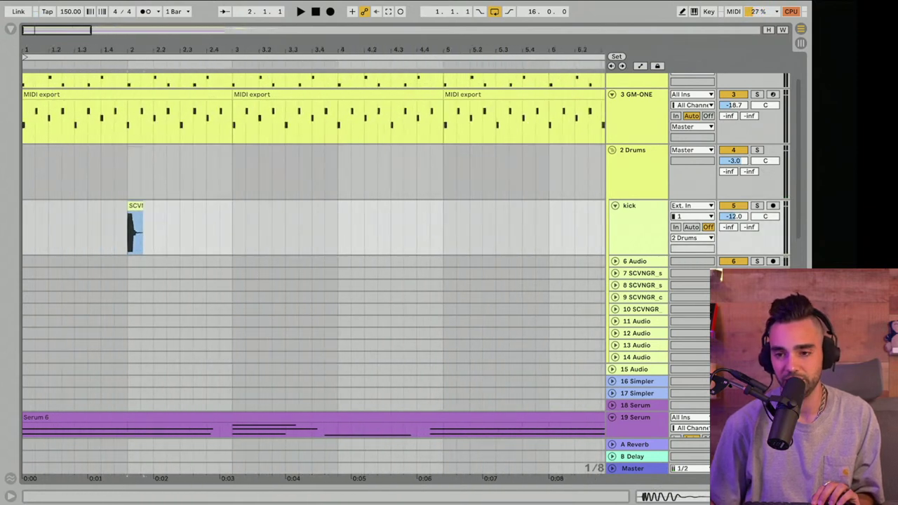
left_click_drag(134, 206, 23, 219)
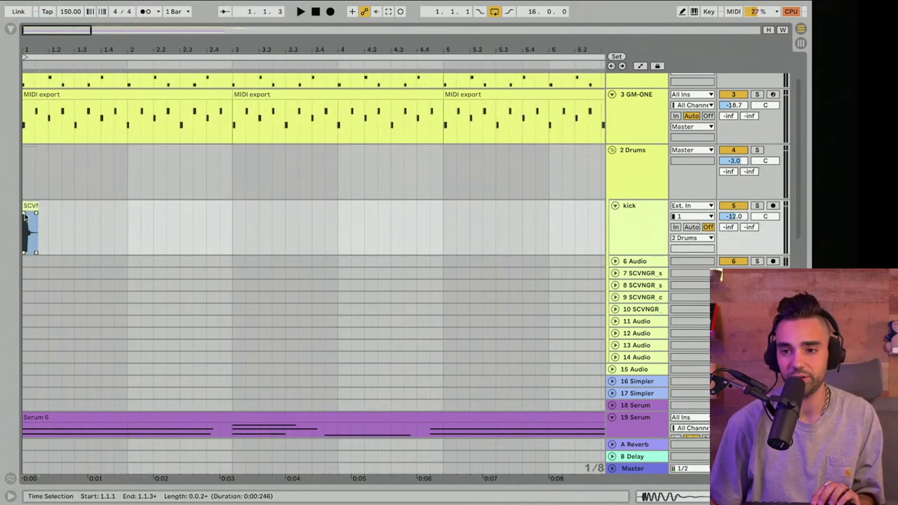
Play the opening bars with the new kick and set the 2 Drums group volume to -6.9 dB
key("space")
left_click_drag(54, 42, 53, 49)
key("space")
scroll(267, 247, "up", 2)
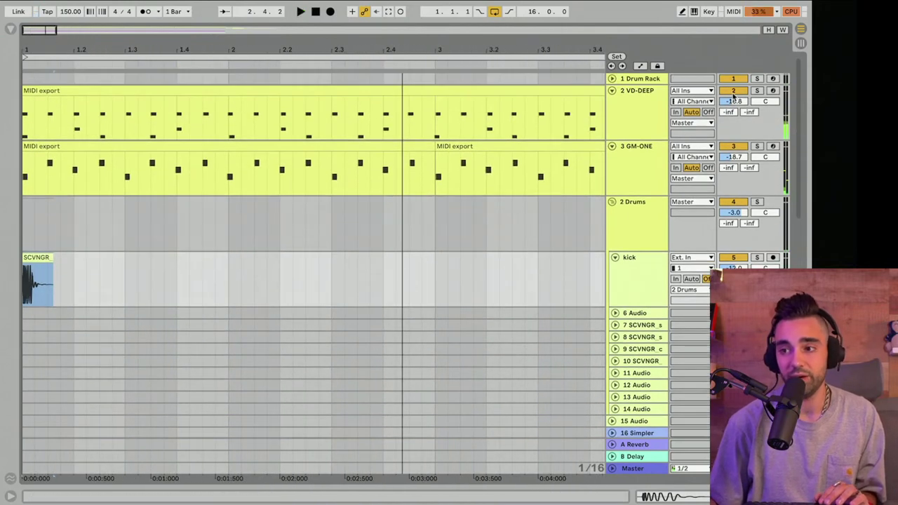
scroll(314, 269, "down", 1)
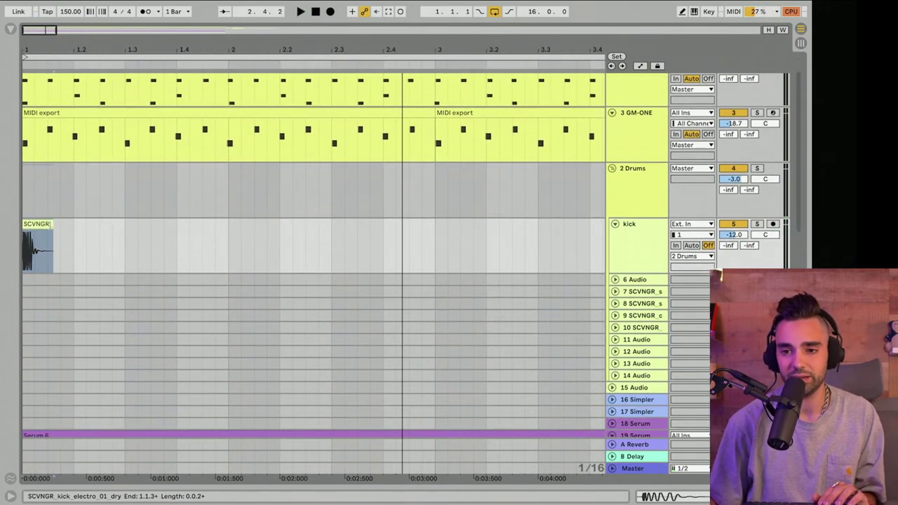
key("space")
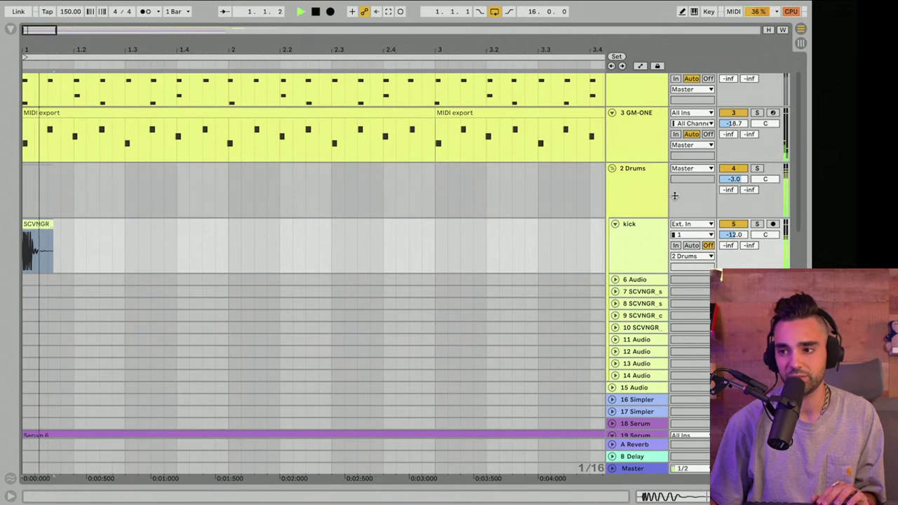
Duplicate the kick clip, place the copy at 1.2.3 and trim it to end at 1.3.1 while auditioning it
left_click(40, 223)
key("ctrl+d")
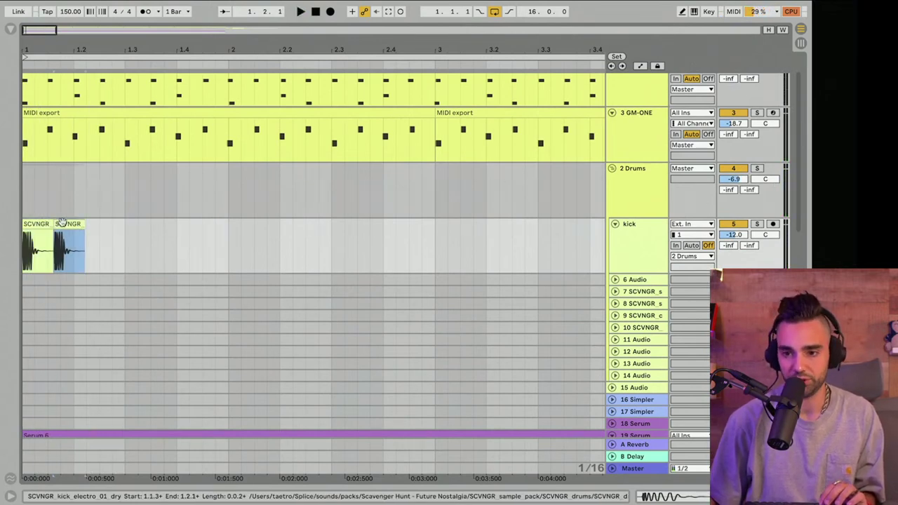
key("ctrl+d")
left_click_drag(88, 226, 110, 230)
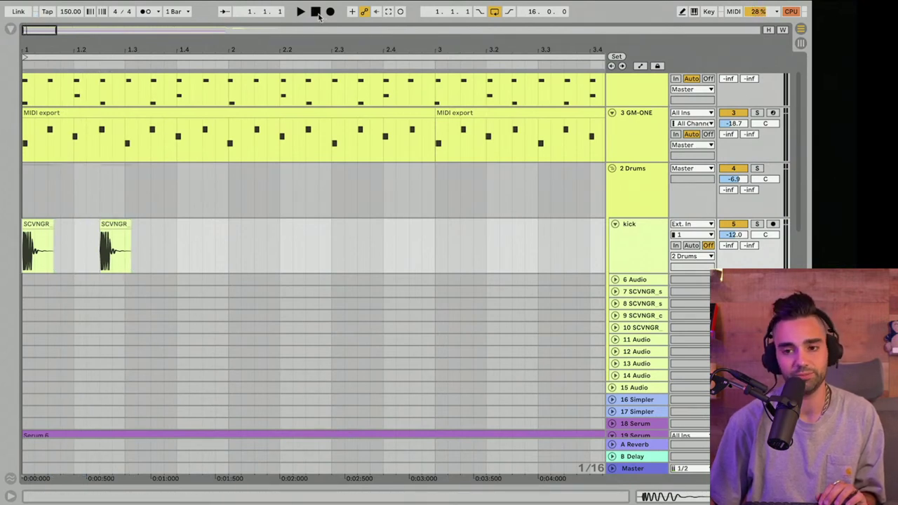
key("space")
left_click(119, 225)
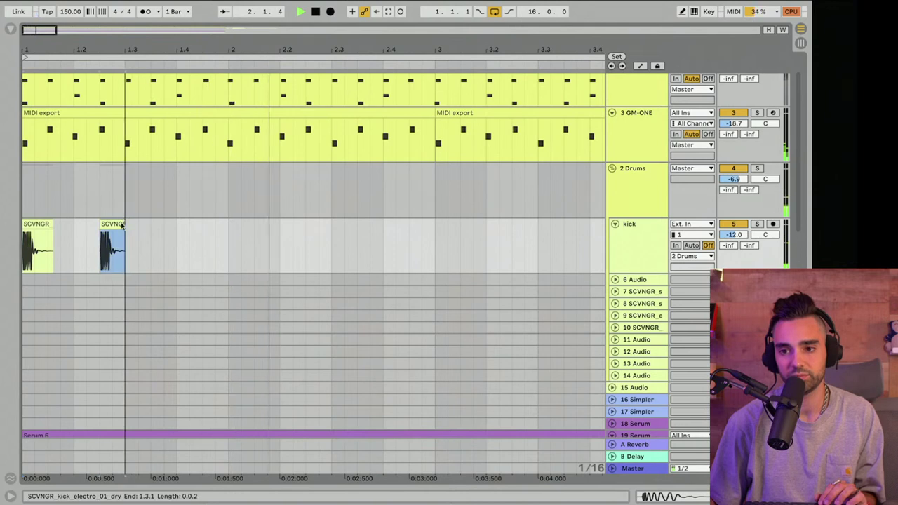
Try the second kick at 1.2.1 during playback and return it to 1.2.3
left_click_drag(121, 224, 95, 225)
key("space")
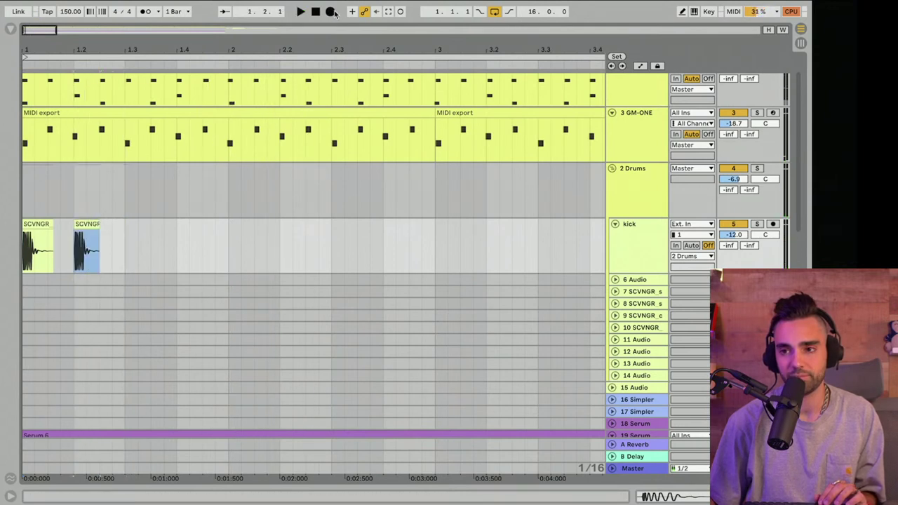
key("space")
left_click_drag(90, 232, 111, 228)
key("space")
Solo the 2 Drums group and audition the snare samples parked at bar 17
scroll(230, 89, "down", 5)
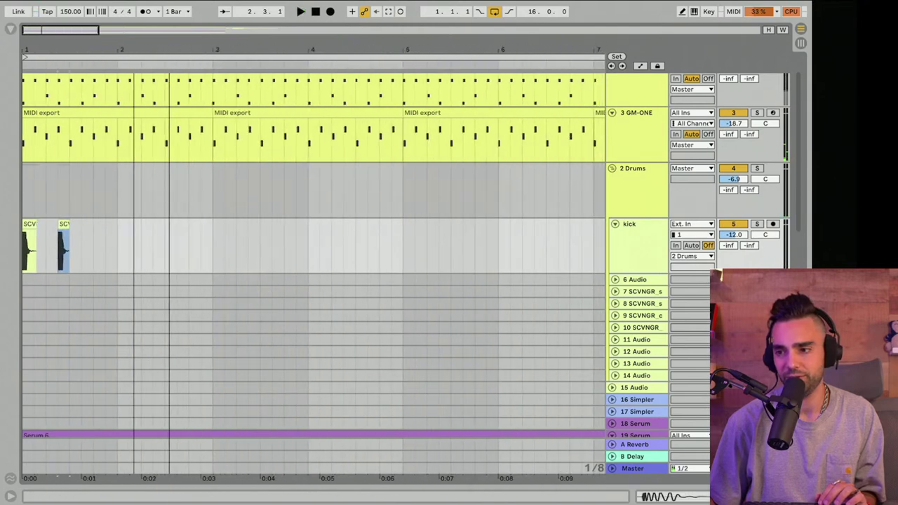
scroll(459, 260, "right", 10)
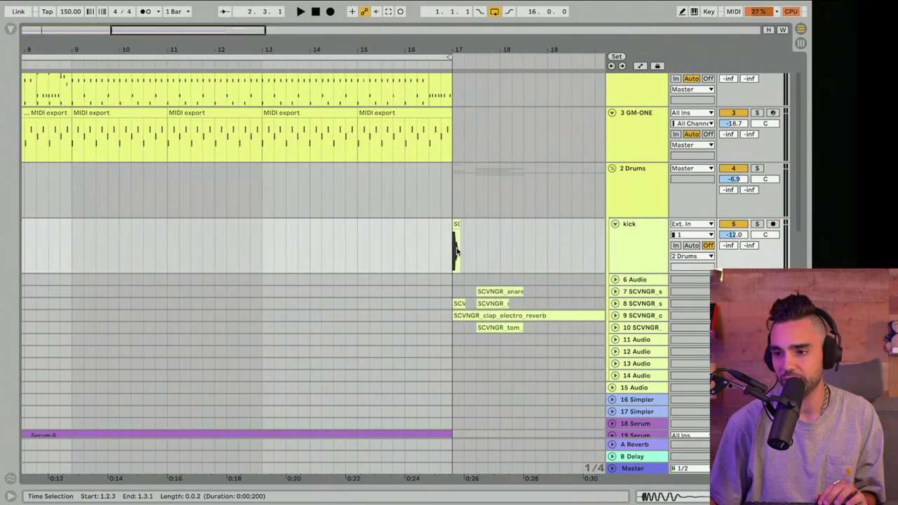
left_click(485, 292)
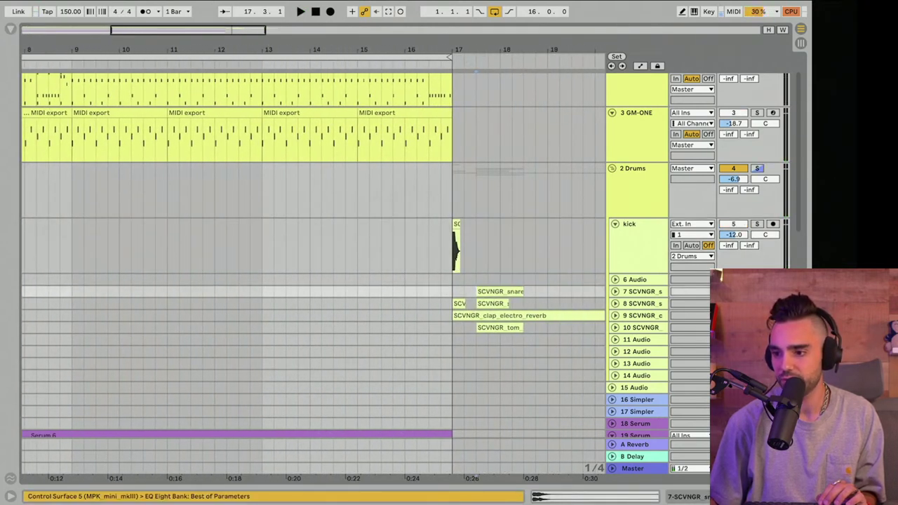
key("space")
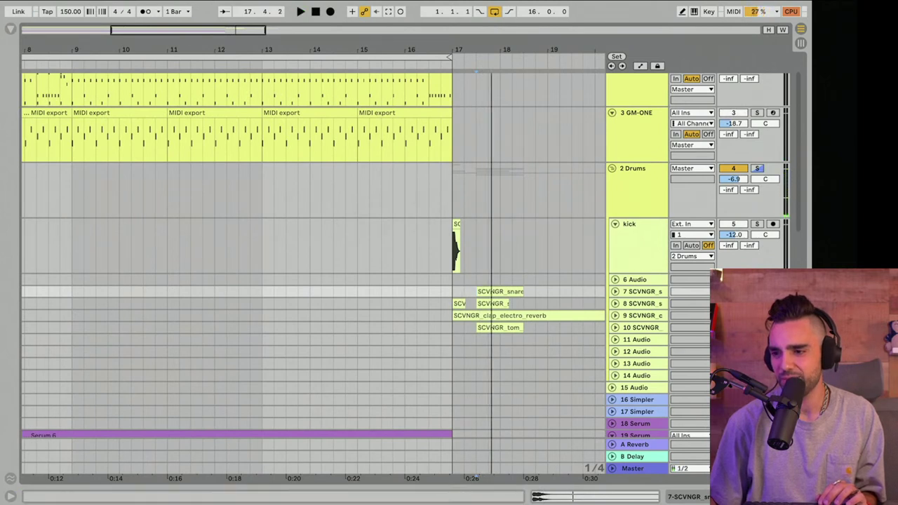
key("space")
key("space")
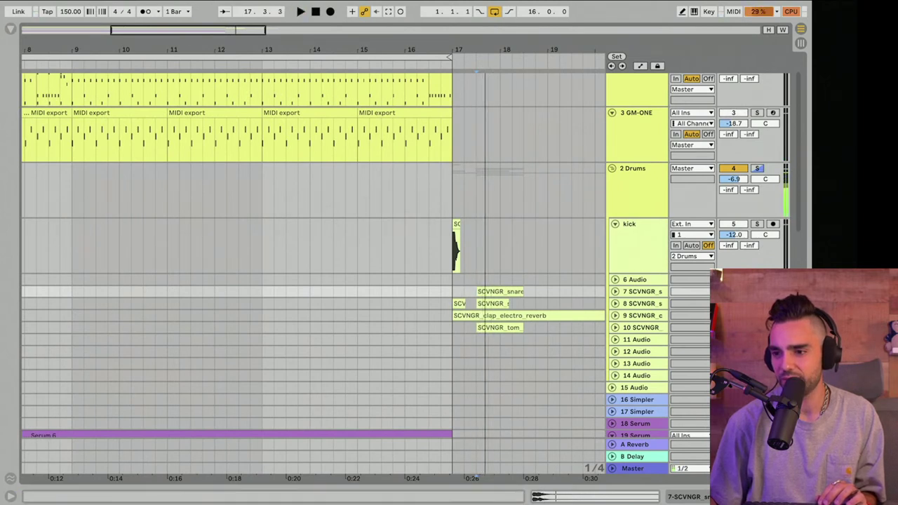
left_click(451, 307)
key("space")
Move the SCVNGR_snare_electro_02 clip on track 7 from 17.3.1 to 1.2.1
left_click_drag(486, 292, 111, 290)
scroll(113, 291, "left", 5)
left_click_drag(456, 294, 69, 293)
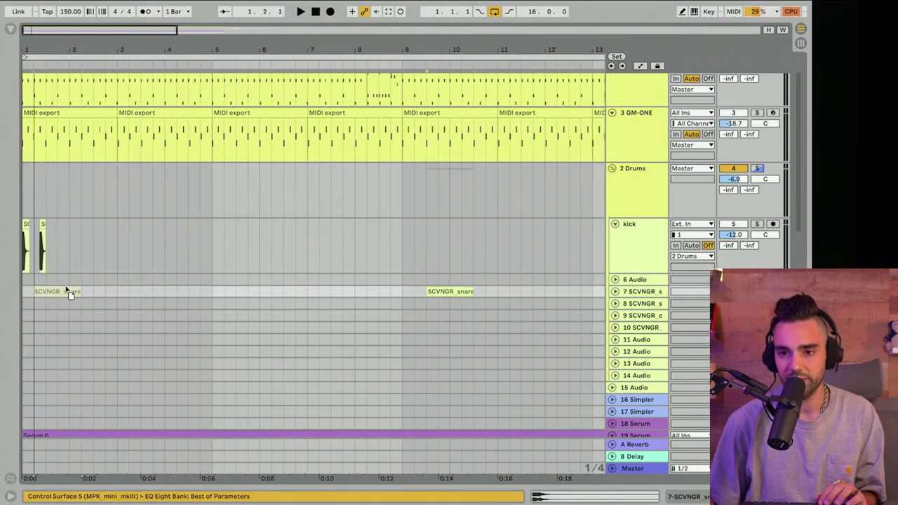
left_click_drag(38, 49, 118, 109)
Unsolo the 2 Drums group, and unfold track 7 to shorten its snare clip to end at 1.3.1
left_click(615, 292)
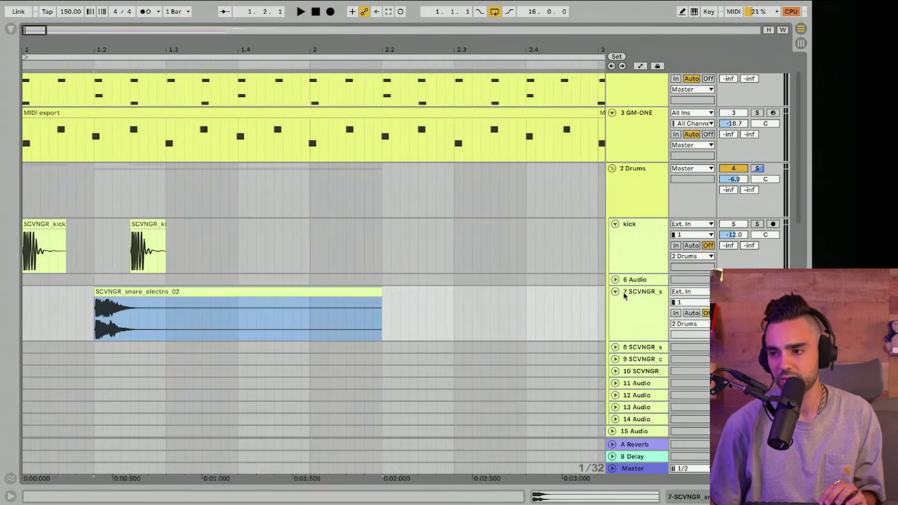
left_click(758, 168)
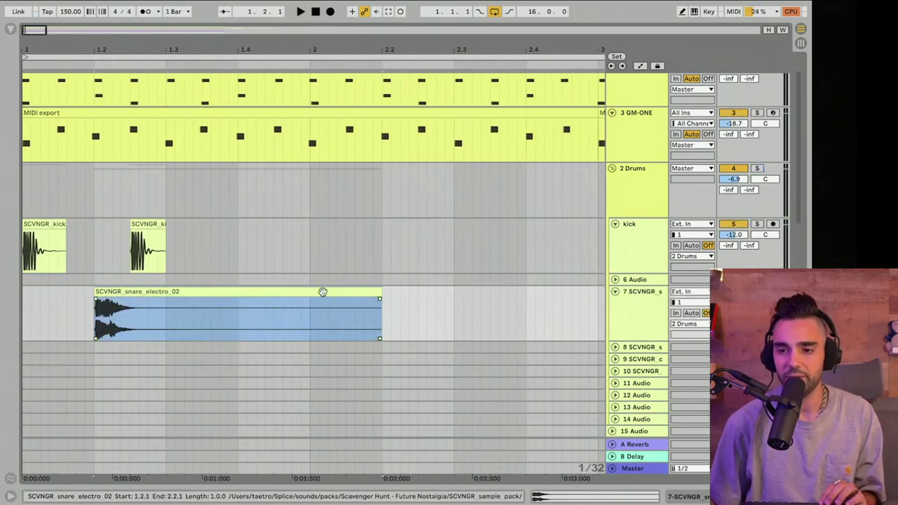
left_click_drag(381, 294, 166, 293)
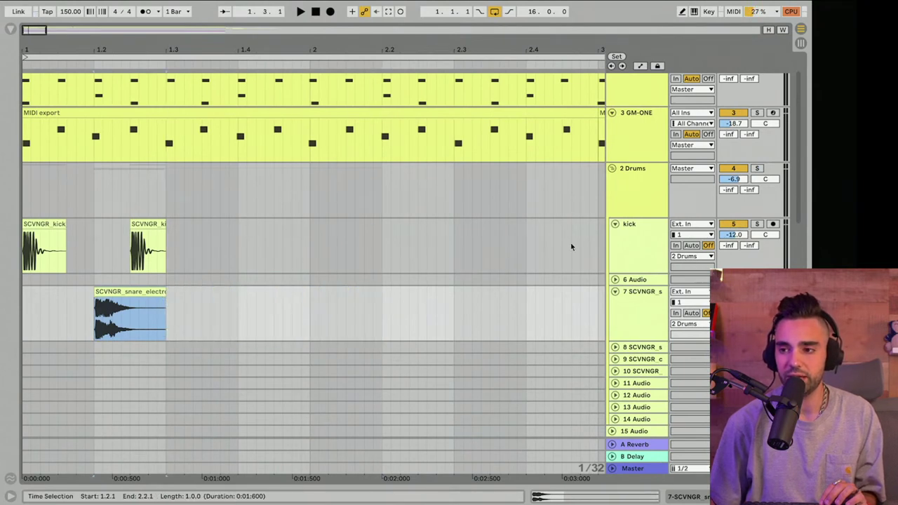
Move the second kick clip from 1.2.3 to 2.3.2 and play the pattern from the start
left_click_drag(132, 224, 473, 223)
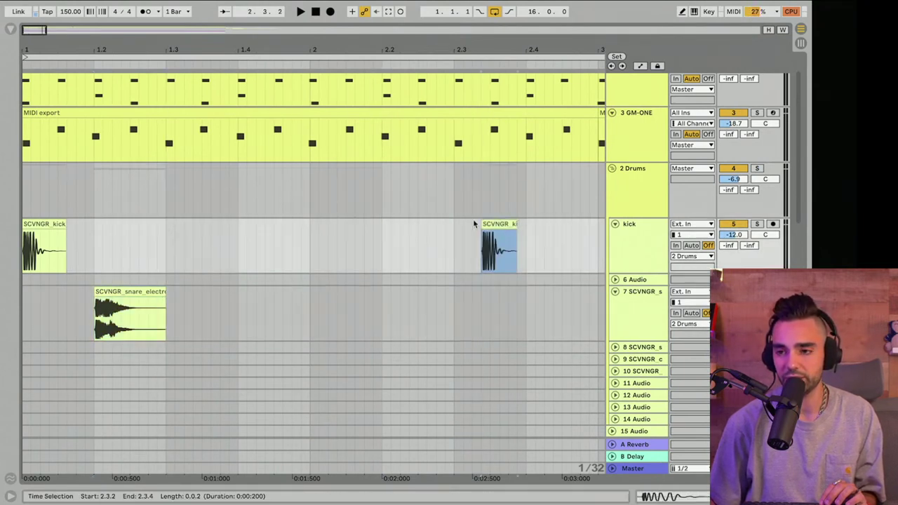
left_click(318, 12)
key("space")
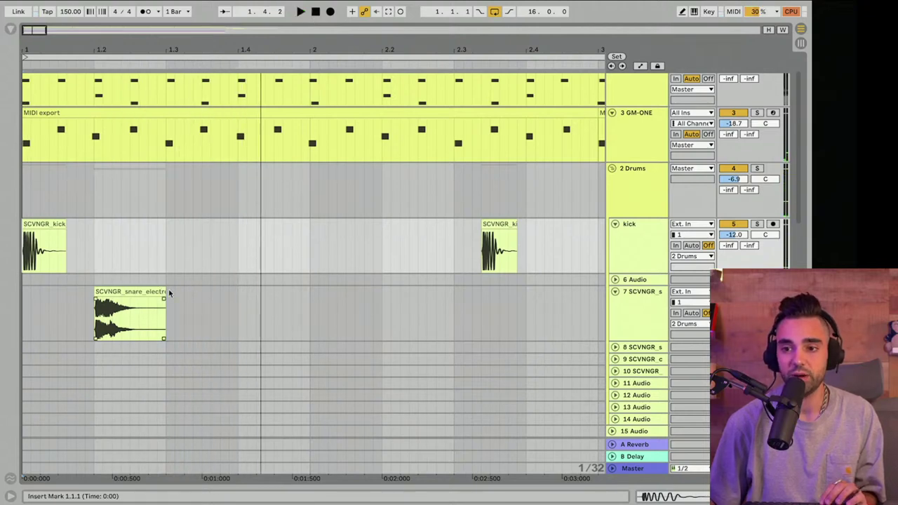
Open the snare clip at 1.2.1 and align the warp marker at its first transient with 1.1.1, checking it by playback
double_click(143, 295)
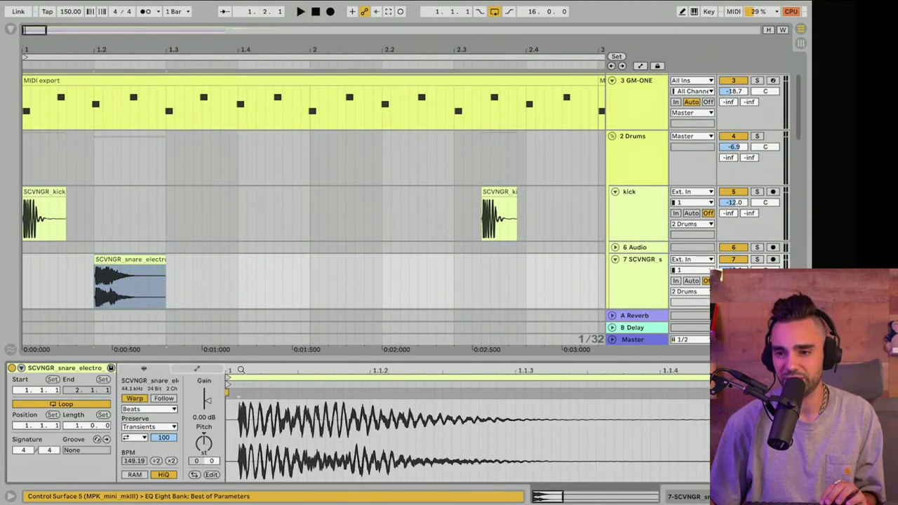
left_click_drag(241, 370, 271, 393)
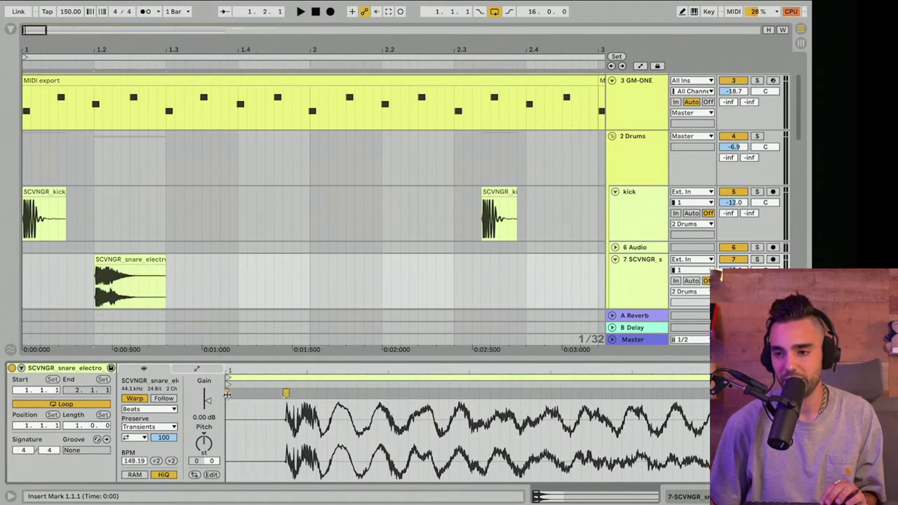
mouse_move(284, 397)
left_mouse_down()
mouse_move(225, 396)
mouse_move(271, 393)
left_mouse_up()
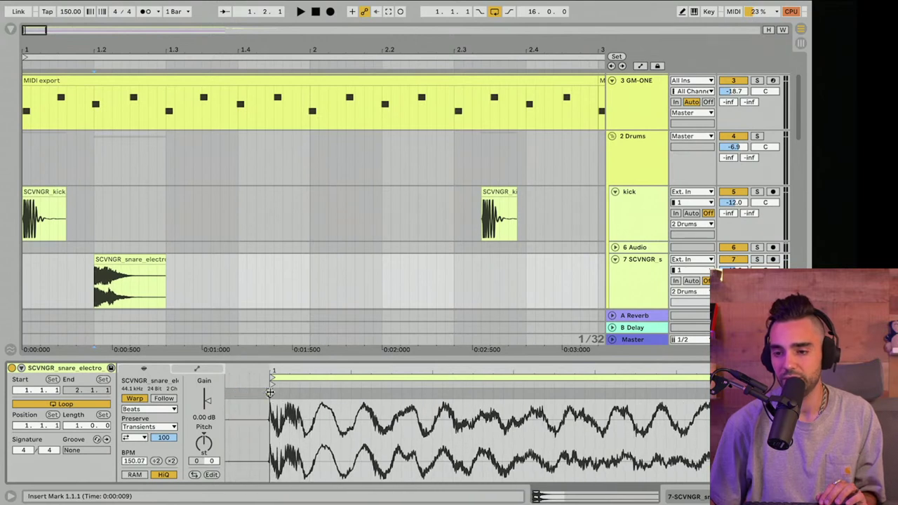
key("space")
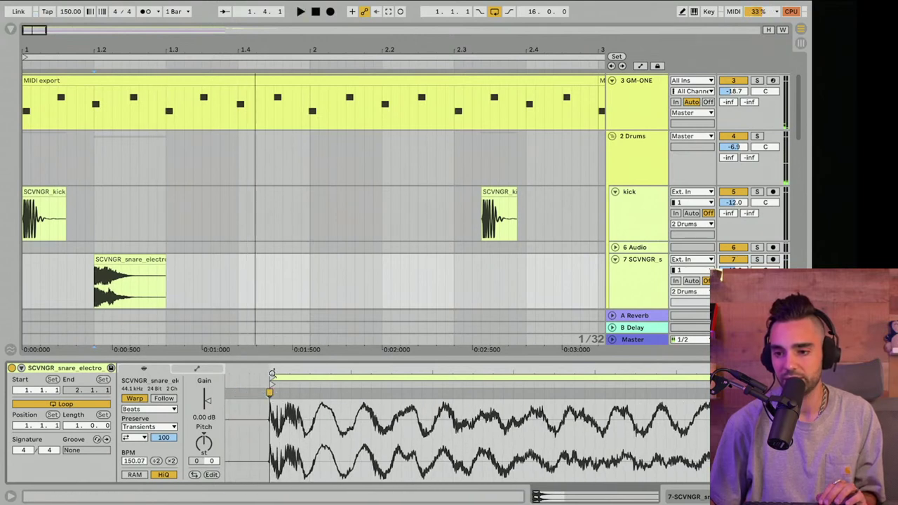
left_click_drag(272, 372, 261, 376)
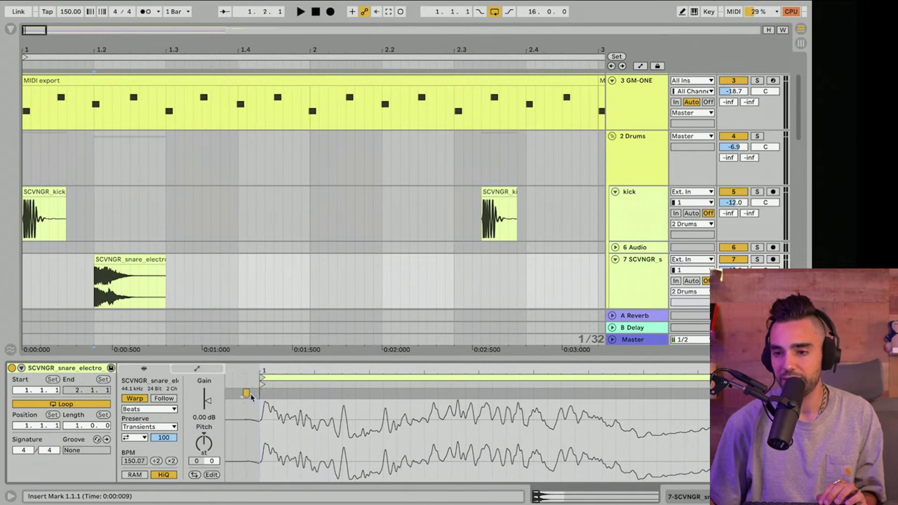
left_click_drag(246, 393, 260, 393)
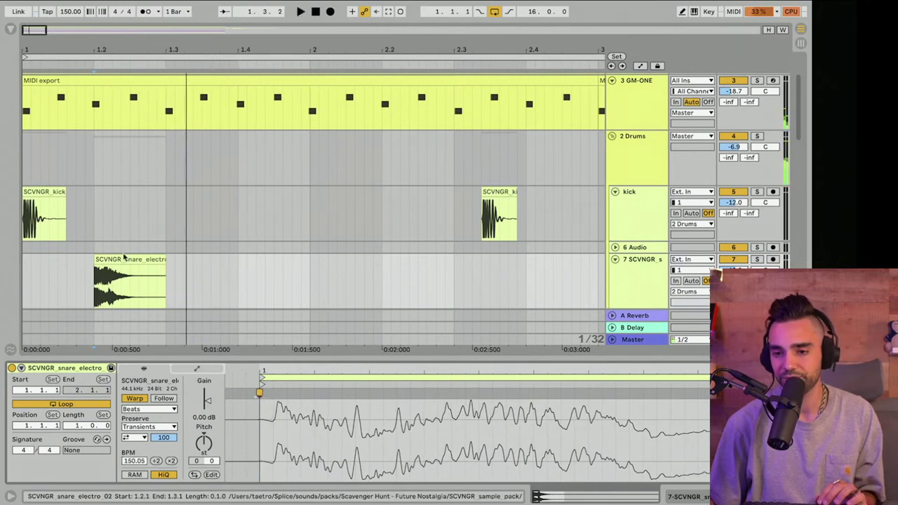
Duplicate the 1.1.1 to 1.3.1 range of the snare track to add a second snare hit at 1.4.1
left_click(173, 270)
left_click_drag(168, 269, 23, 263)
key("ctrl+d")
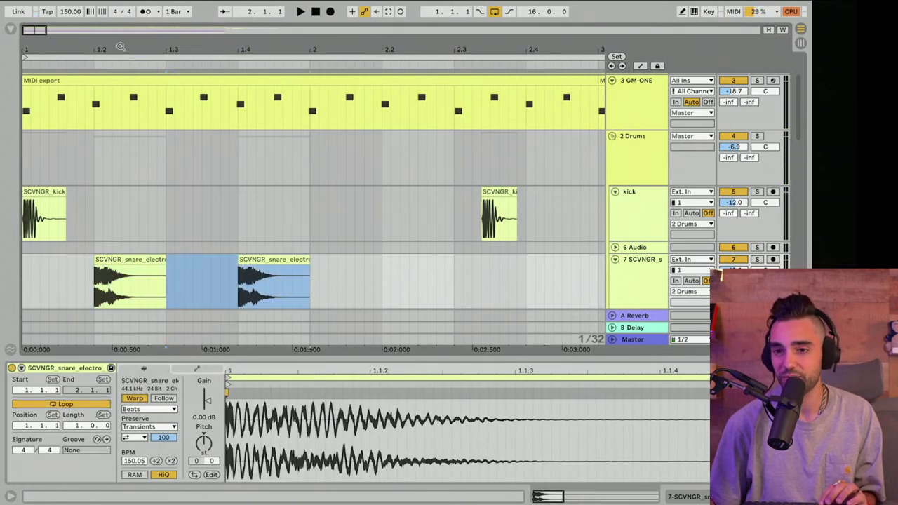
left_click_drag(121, 47, 75, 29)
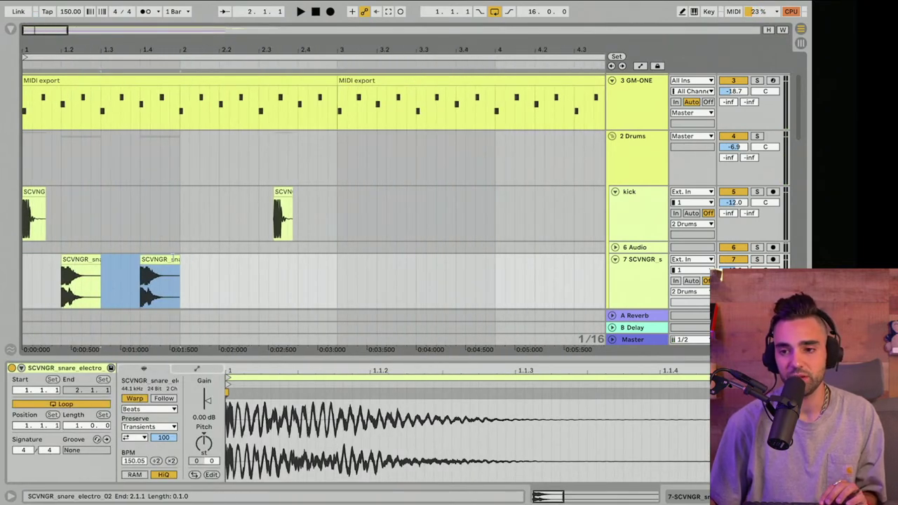
Repeat the one-bar snare pattern from 1.1.1 to 2.1.1 along track 7 until it reaches 17.1.1
left_click_drag(181, 269, 21, 266)
key("ctrl+d")
key("ctrl+d")
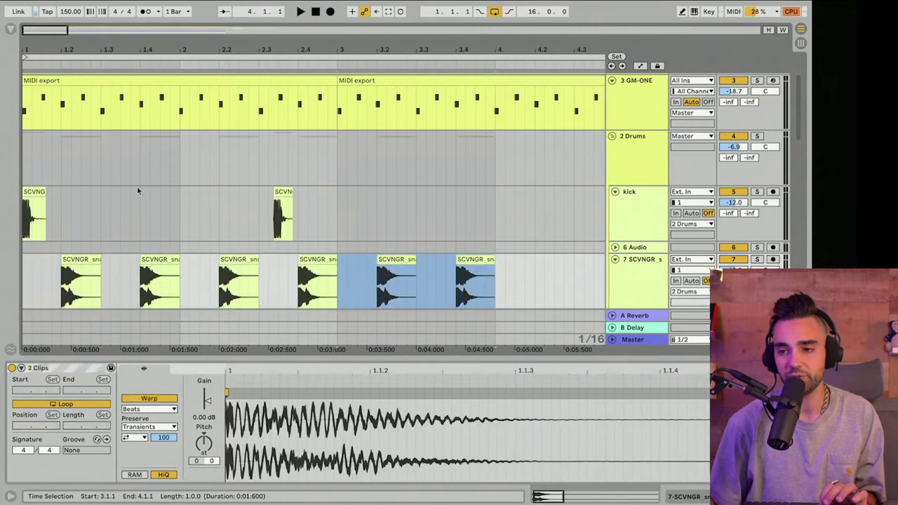
left_click_drag(237, 49, 90, 49)
key("ctrl+d")
key("ctrl+d")
key("ctrl+d")
key("ctrl+d")
key("ctrl+d")
key("ctrl+d")
key("ctrl+d")
key("ctrl+d")
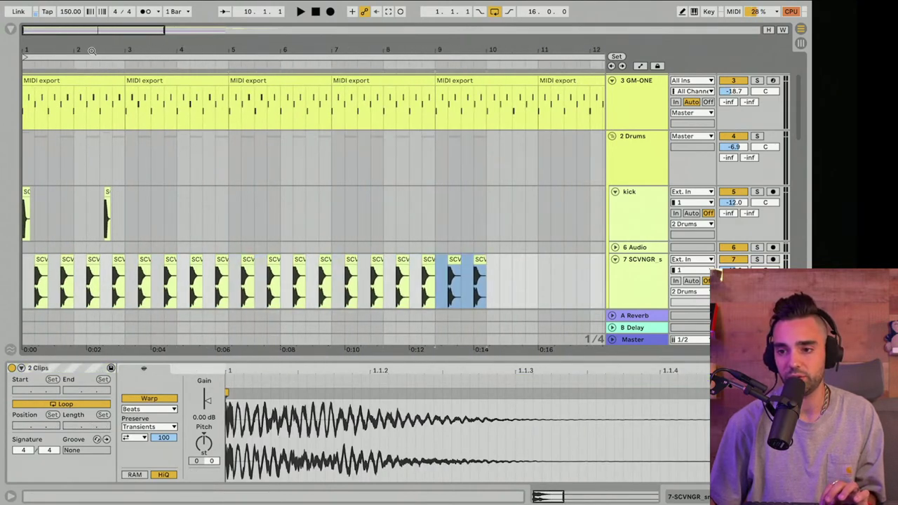
key("ctrl+s")
key("ctrl+d")
key("ctrl+d")
key("ctrl+d")
key("ctrl+d")
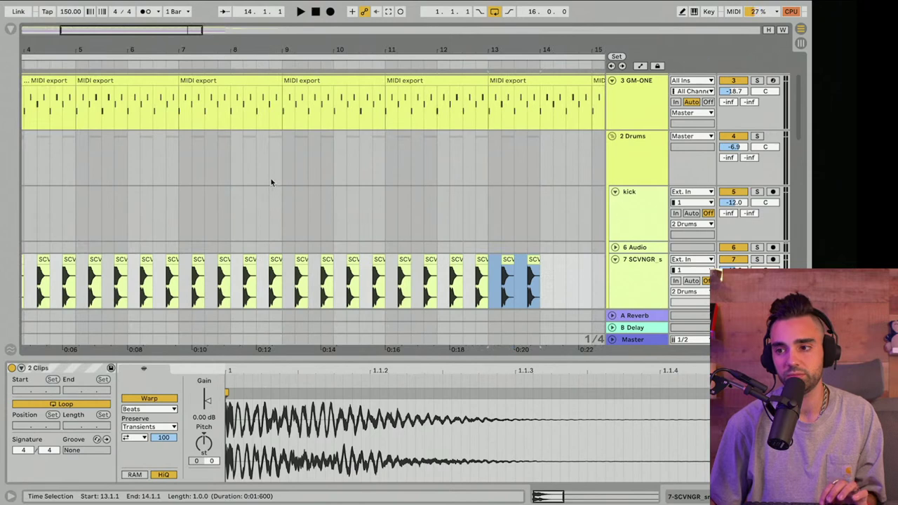
key("ctrl+d")
scroll(313, 210, "left", 5)
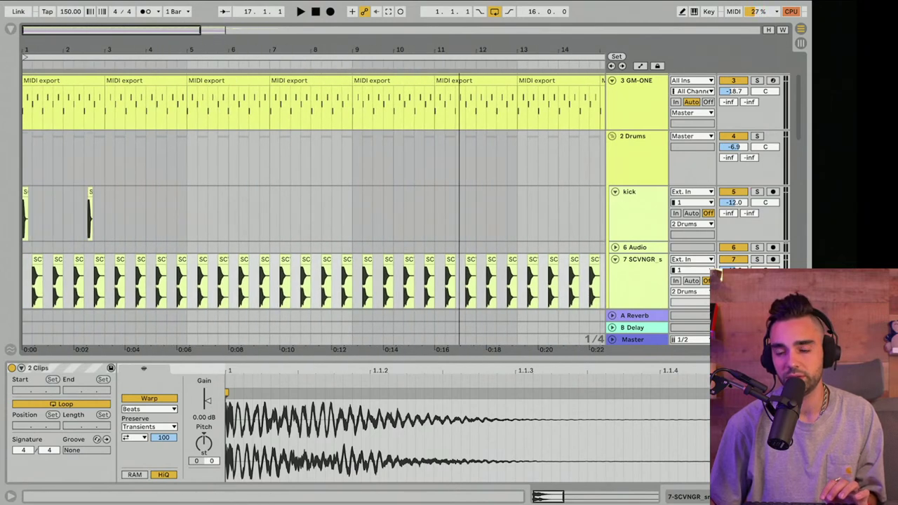
Play the beat, move the second kick clip from 2.3.2 to 1.2.2, and replay from the start
left_click_drag(72, 49, 167, 50)
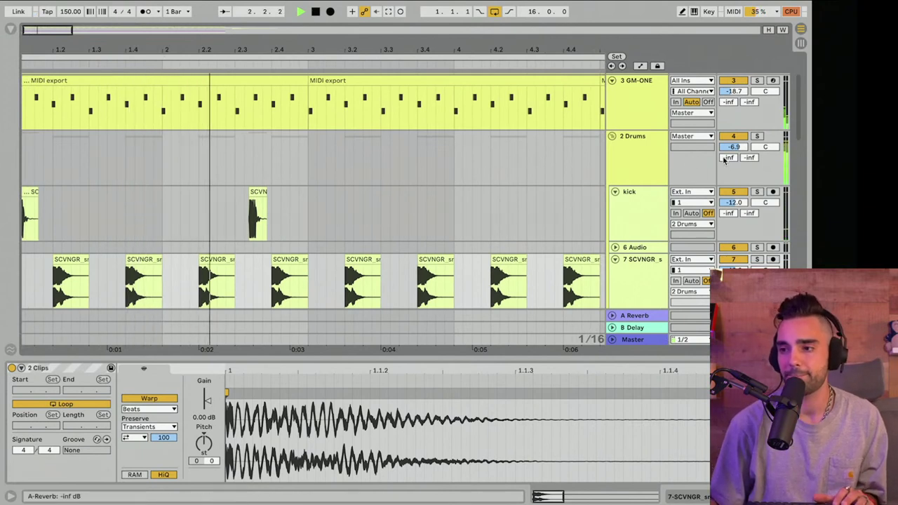
key("space")
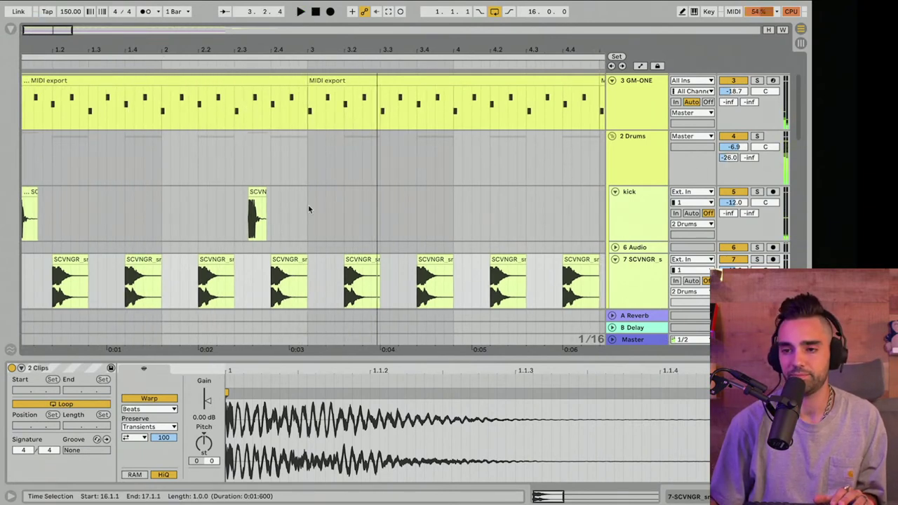
left_click(311, 208)
left_click_drag(257, 192, 75, 206)
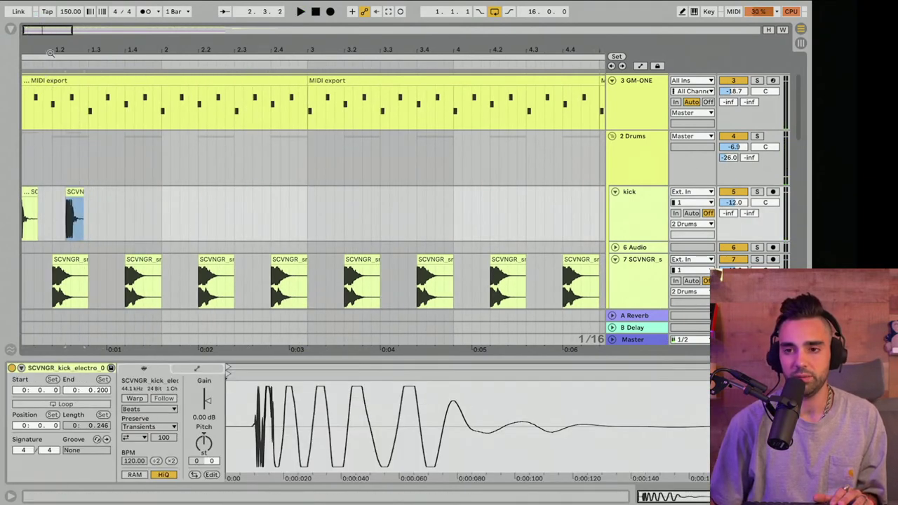
left_click_drag(50, 53, 58, 141)
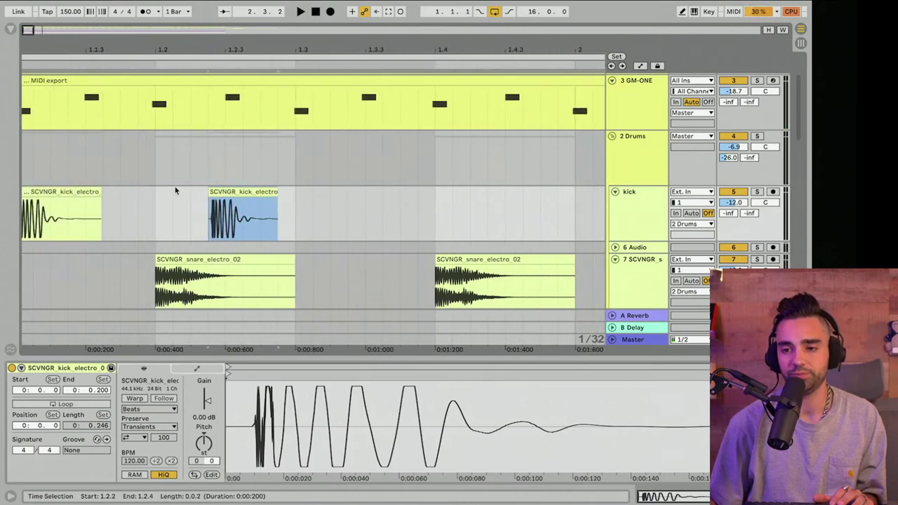
left_click(315, 14)
key("space")
key("space")
Move the second kick clip from 1.2.2 to 1.2.3 and play the beat from the start
left_click_drag(235, 192, 271, 200)
left_click(316, 12)
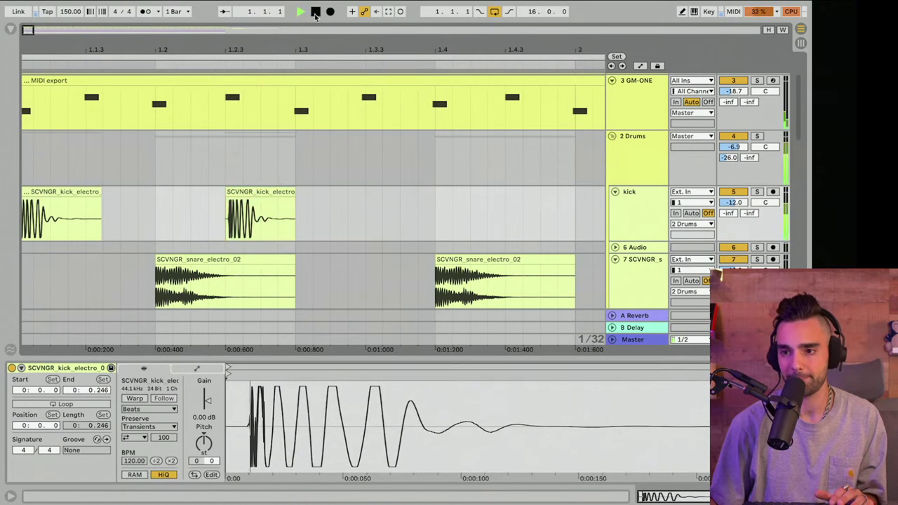
key("space")
key("space")
Shorten the kick clip at 1.2.3 to one sixteenth, duplicate it to just before 1.3.1, and play from the start
mouse_move(294, 192)
left_mouse_down()
mouse_move(260, 192)
mouse_move(289, 194)
left_mouse_up()
key("super+d")
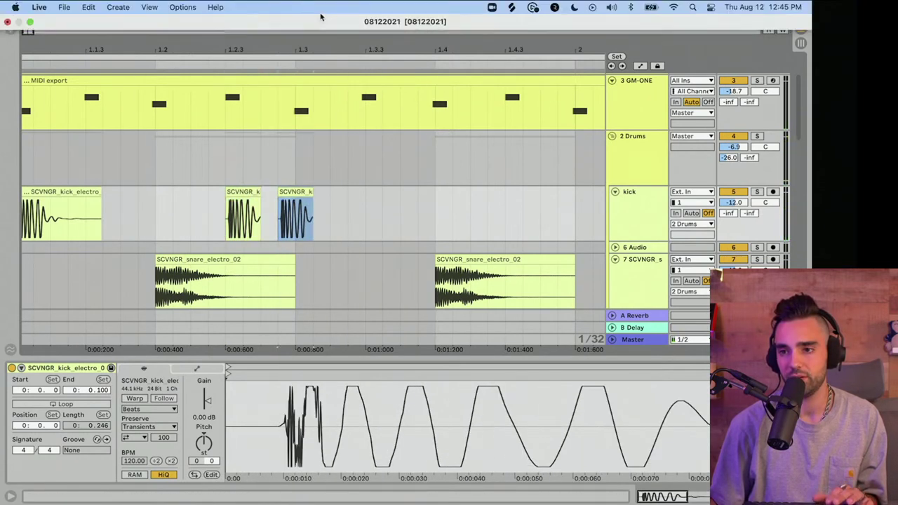
left_click(317, 12)
key("space")
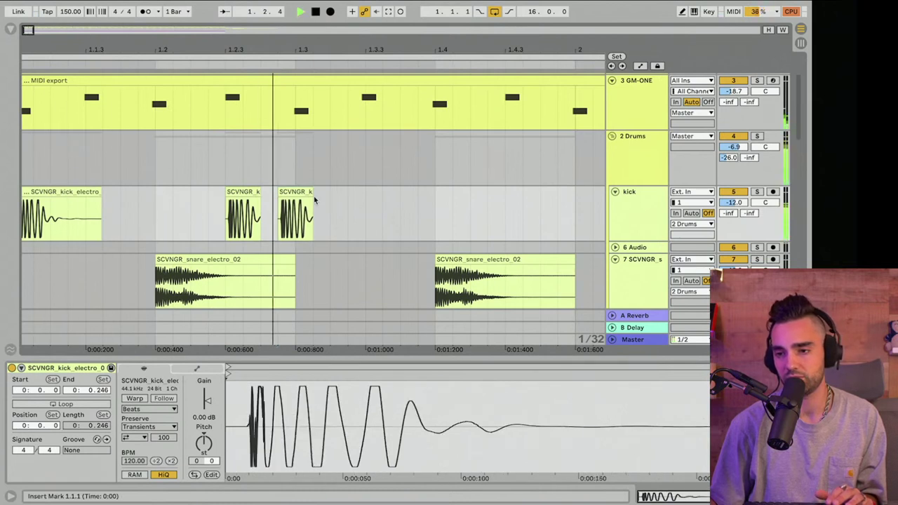
Lengthen the third kick clip to 0.150 s, try it at 1.3.1, and shift it to 1.3.3, playing each position
left_click_drag(300, 193, 347, 194)
key("space")
left_click(317, 12)
key("space")
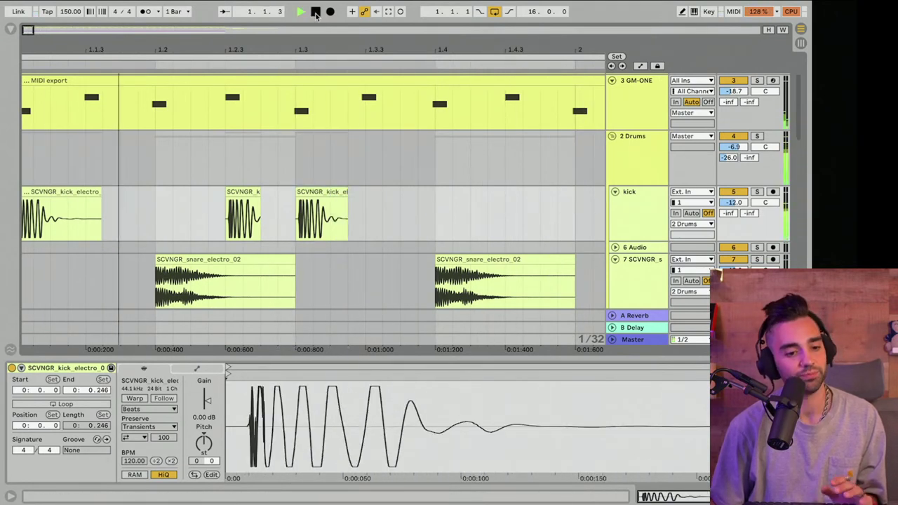
left_click_drag(327, 189, 402, 203)
left_click(300, 11)
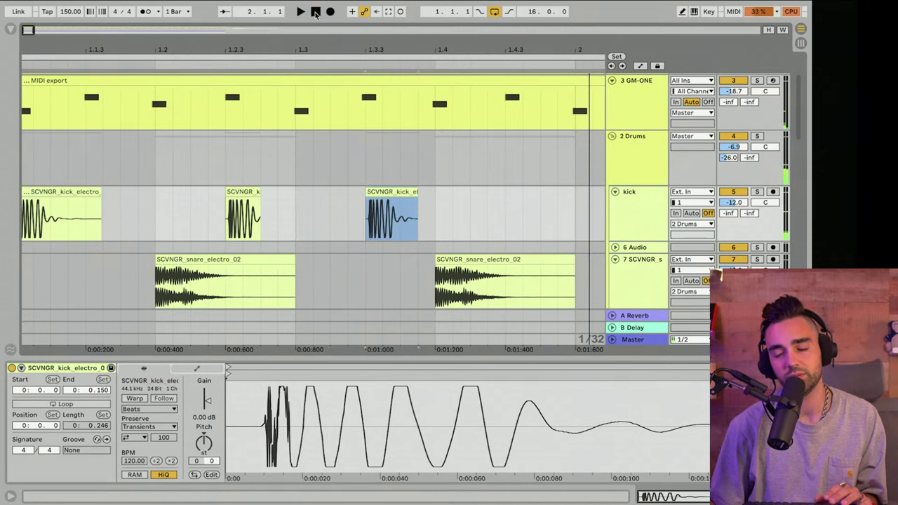
Repeat the one-bar kick pattern from 1.1.1 to 2.1.1 along the kick track until it reaches 17.1.1
left_click(461, 212)
left_click_drag(438, 54, 438, 42)
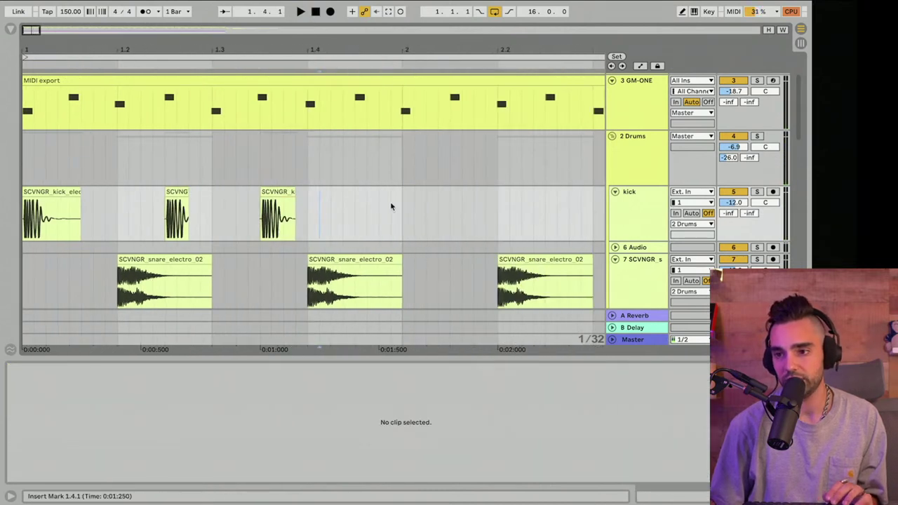
left_click_drag(400, 202, 40, 209)
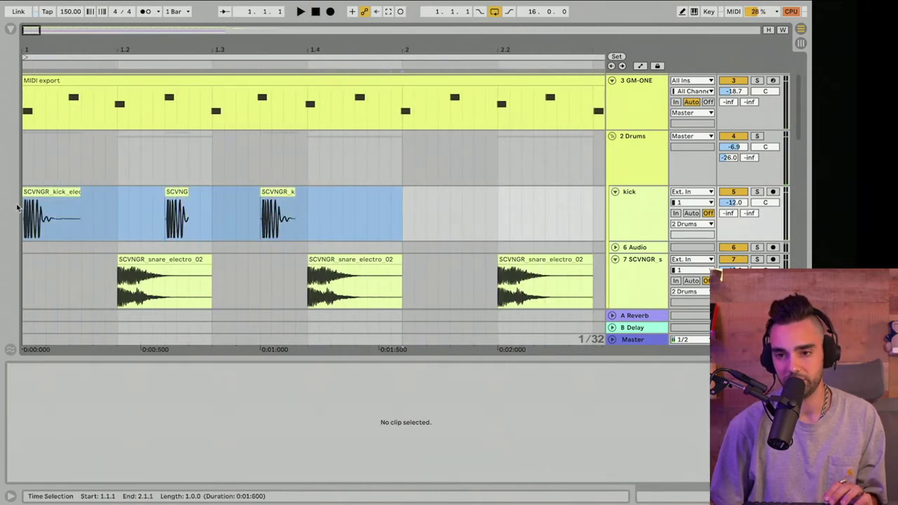
key("super+d")
key("super+d")
key("super+d")
key("super+d")
left_click_drag(161, 51, 618, 42)
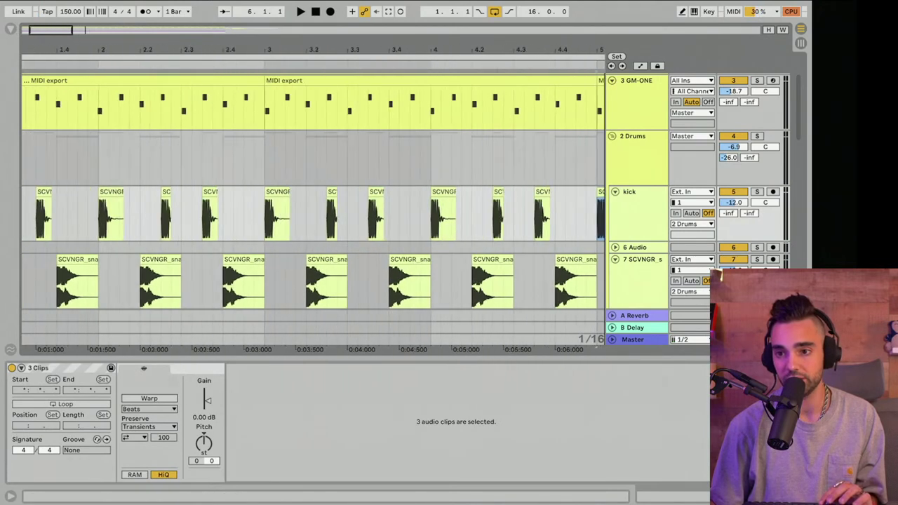
left_click_drag(364, 54, 365, 40)
key("super+d")
key("super+d")
key("super+d")
key("super+d")
key("super+d")
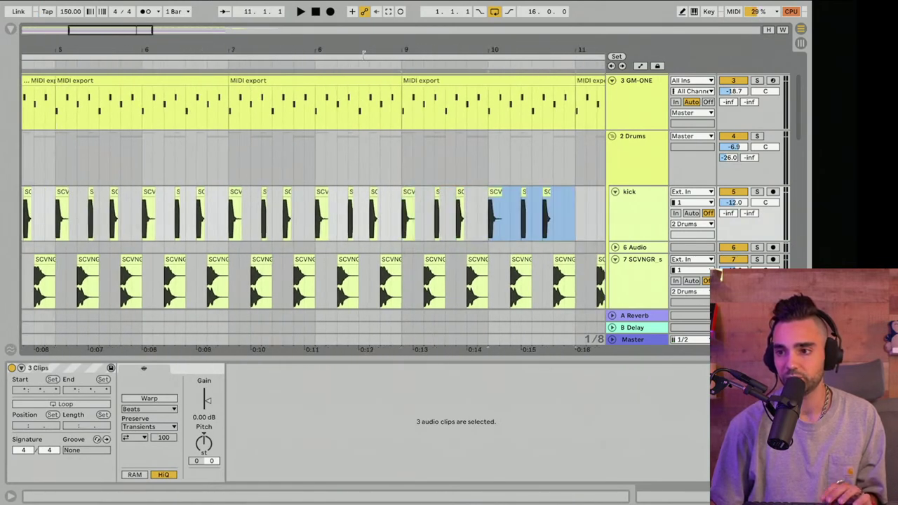
key("super+d")
key("super+d")
key("super+d")
key("super+d")
key("super+d")
key("super+d")
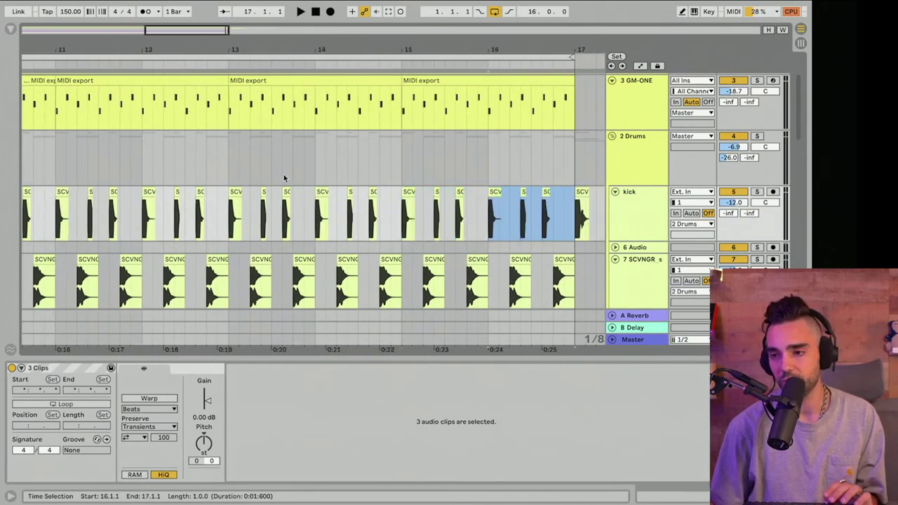
Play the beat from the start, shift bar 2's last kick clip about one beat toward bar 3, and listen from 2.3.2
scroll(284, 178, "left", 10)
left_click_drag(79, 43, 78, 63)
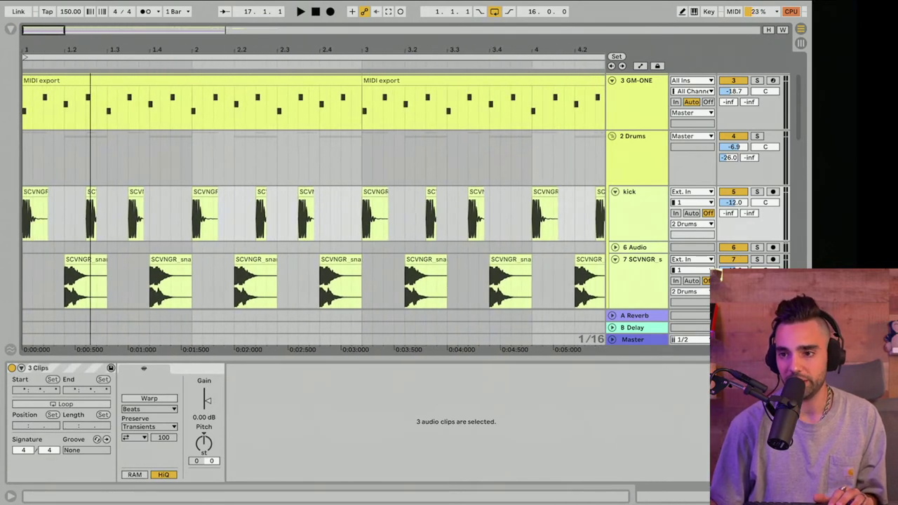
left_click(316, 14)
key("space")
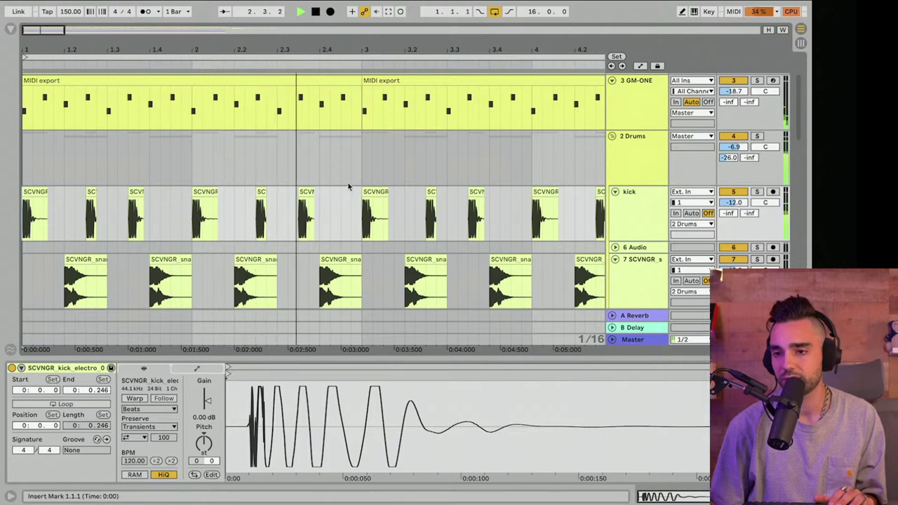
scroll(348, 187, "right", 2)
key("space")
left_click_drag(235, 191, 280, 201)
left_click(219, 203)
key("space")
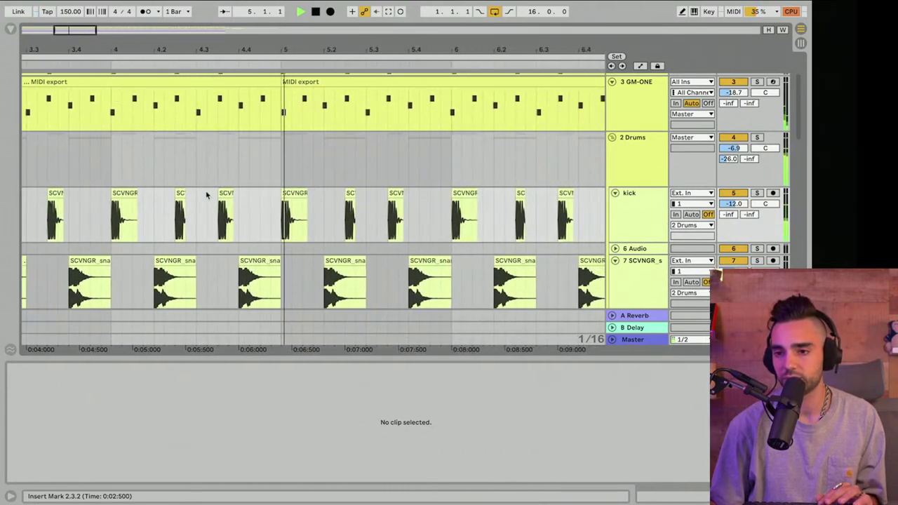
Trim the kick clip at 6.1.1 to end at 6.1.3, duplicate it to 6.1.3, and play from 5.4.2
left_click(172, 207)
key("space")
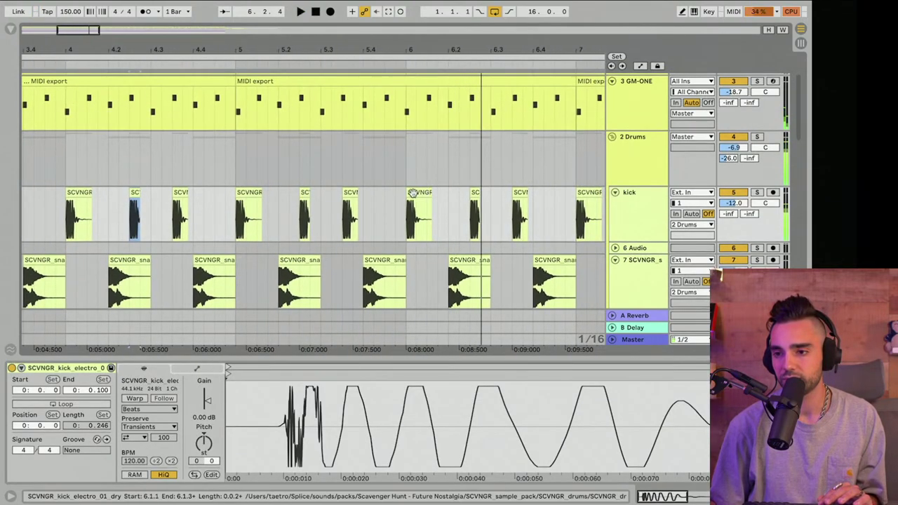
left_click(418, 197)
key("ctrl+d")
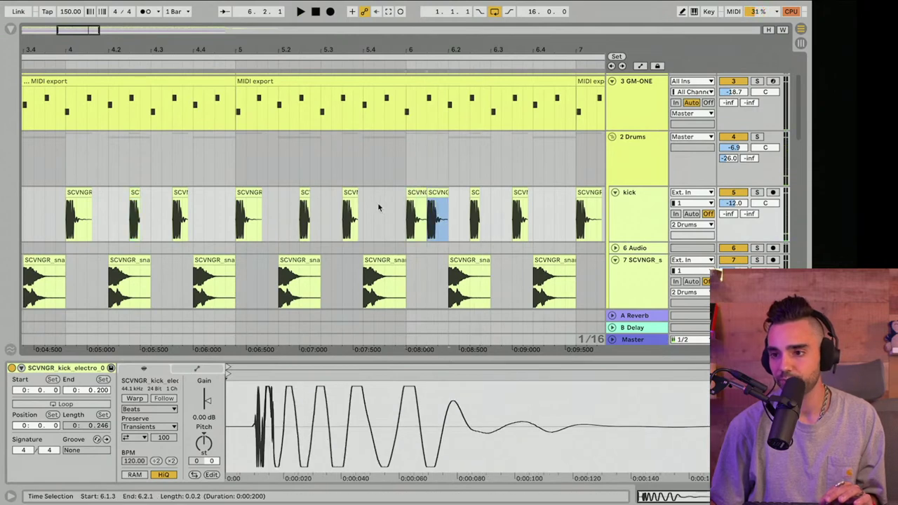
left_click(380, 205)
key("space")
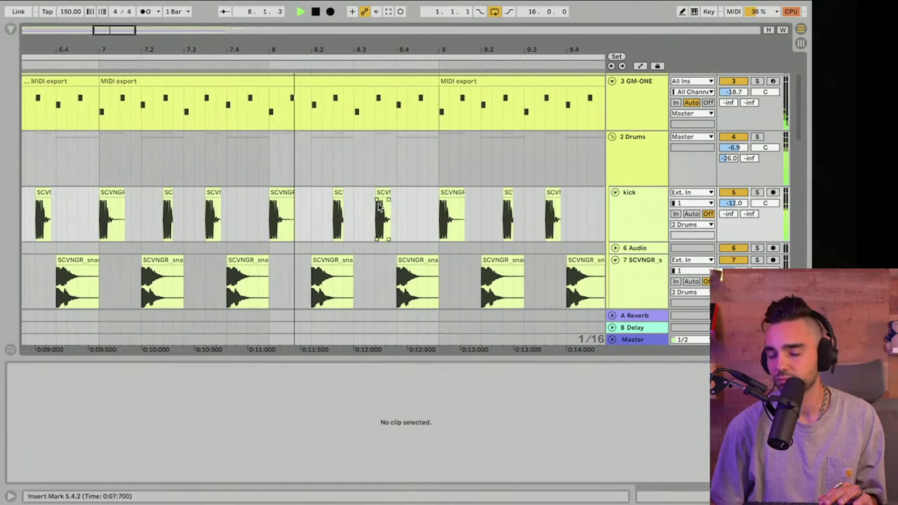
Trim the kick clip at 8.1.1 to end at 8.1.3 and duplicate it to 8.1.3
left_click(288, 194)
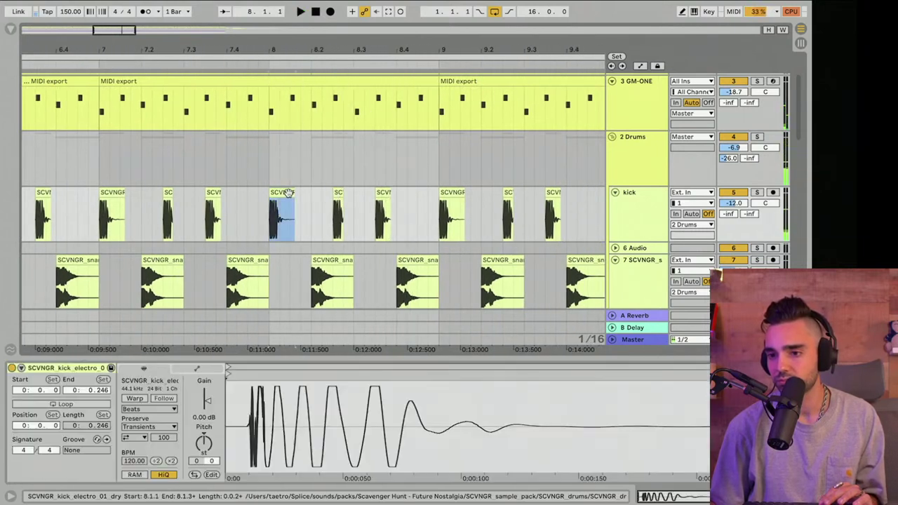
left_click_drag(294, 193, 290, 193)
key("ctrl+d")
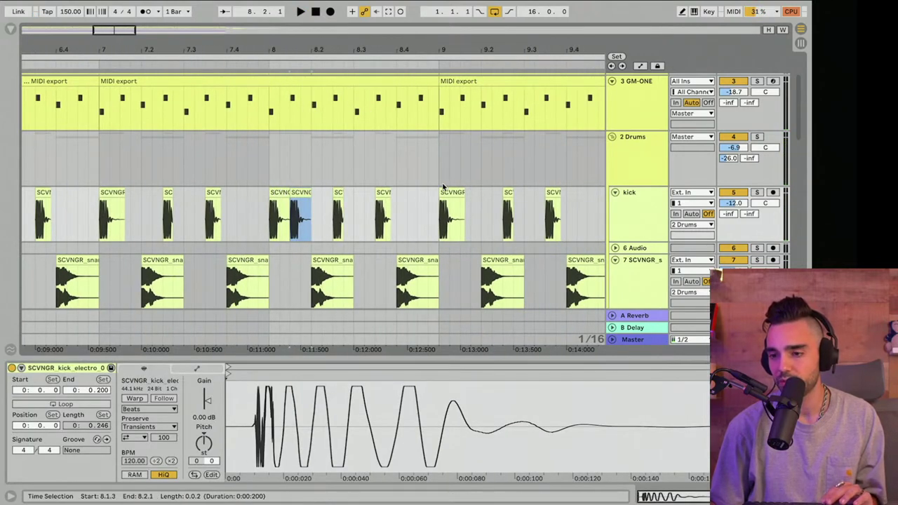
Select the kick clips from 1.1.1 to 9.1.1 and duplicate them to fill bars 9 through 16
left_click_drag(399, 49, 402, 35)
left_click_drag(429, 193, 15, 193)
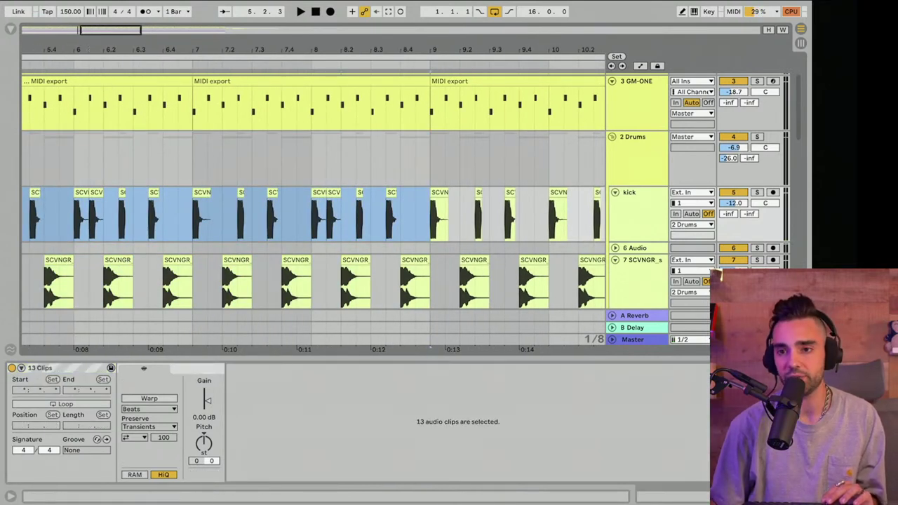
left_click_drag(106, 52, 339, 42)
left_click(556, 207)
left_click_drag(555, 206, 152, 210)
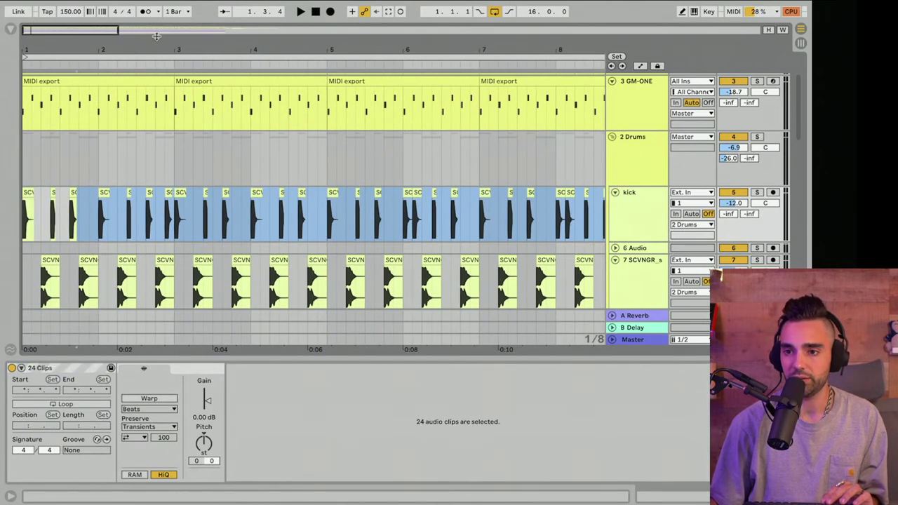
left_click_drag(161, 50, 161, 38)
left_click(375, 211)
left_click(379, 202)
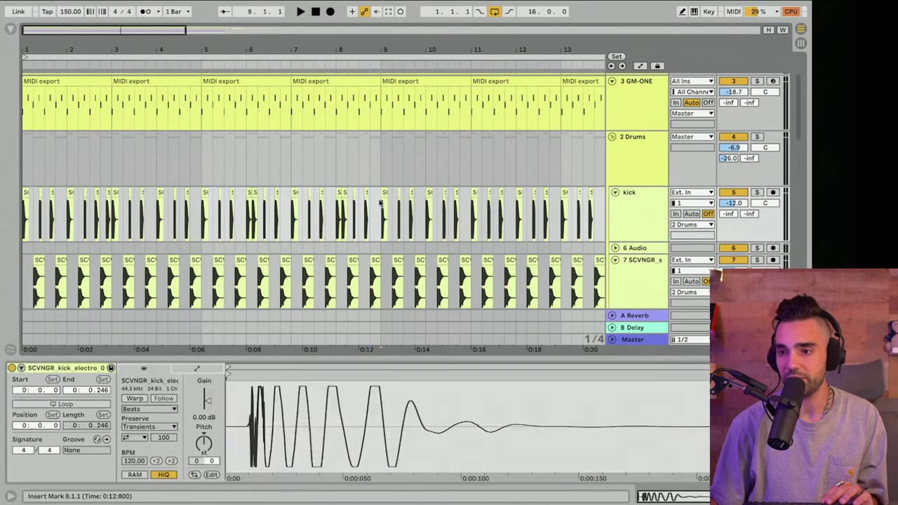
left_click_drag(380, 202, 4, 204)
key("ctrl+d")
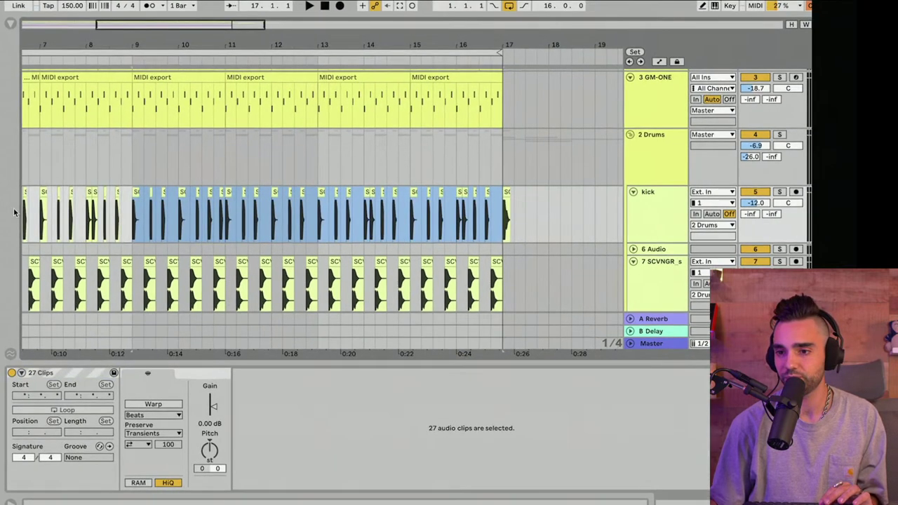
Play the beat from the start to check the duplicated kicks, and hide the clip detail view to enlarge the arrangement
scroll(70, 204, "down", 2)
scroll(73, 209, "left", 5)
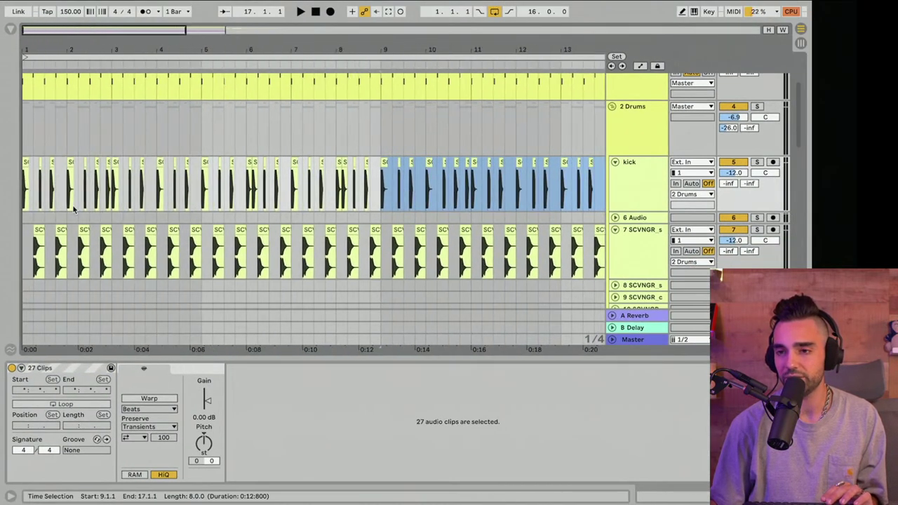
scroll(75, 209, "up", 3)
left_click(302, 11)
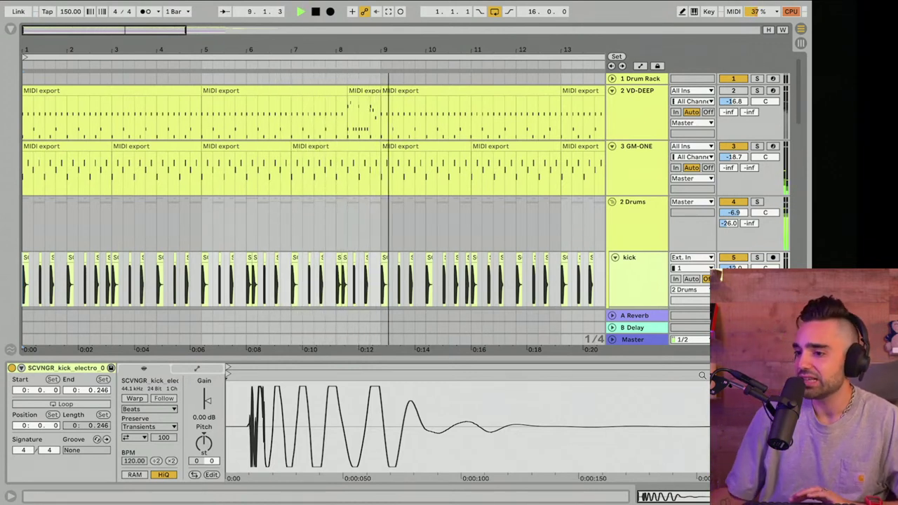
key("space")
left_click_drag(674, 356, 676, 503)
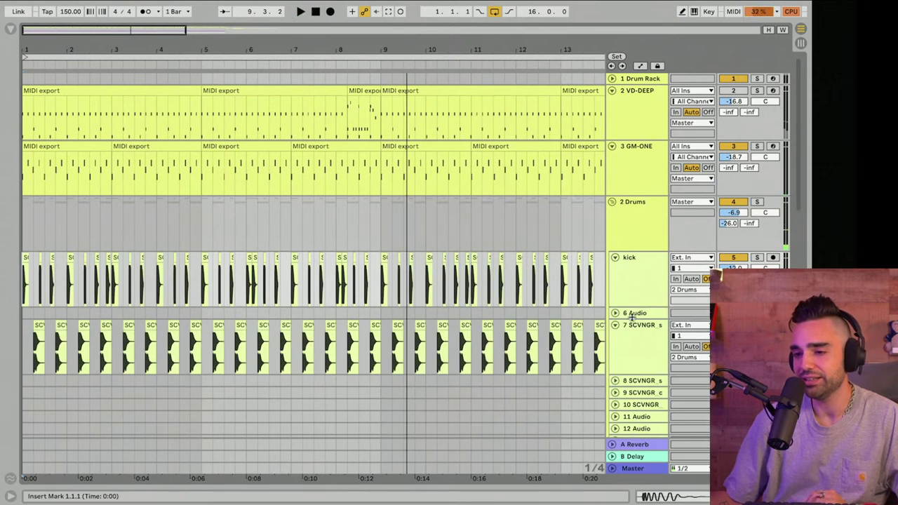
key("space")
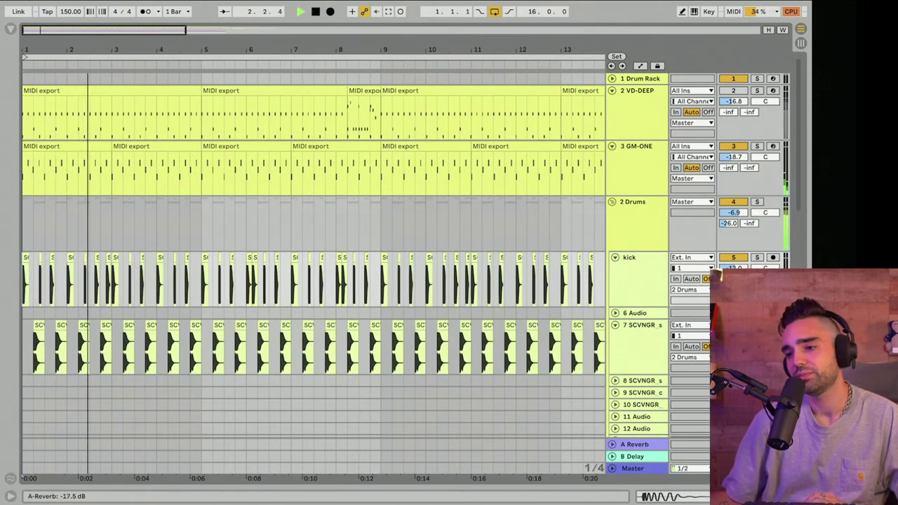
key("space")
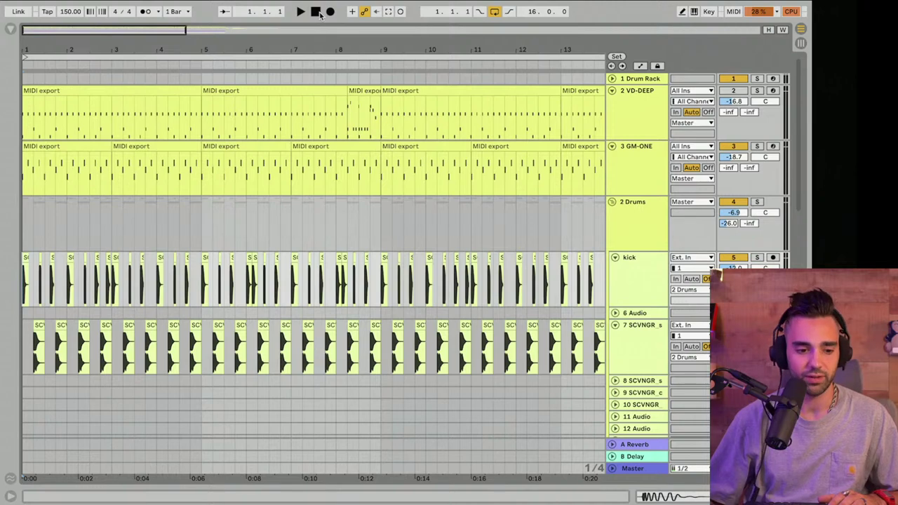
Play the full arrangement from 1.1.1 and review the drum, Serum, Analog Lab, guitar and bass tracks
key("space")
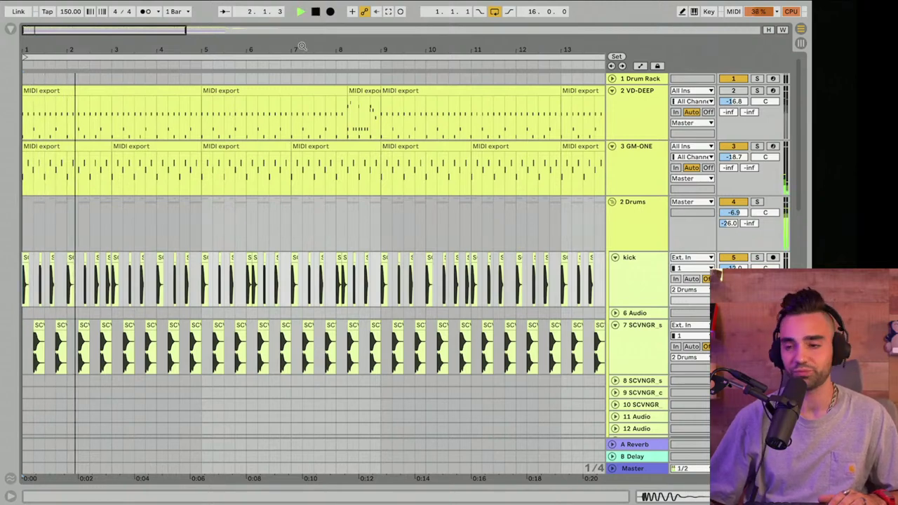
left_click_drag(299, 47, 300, 29)
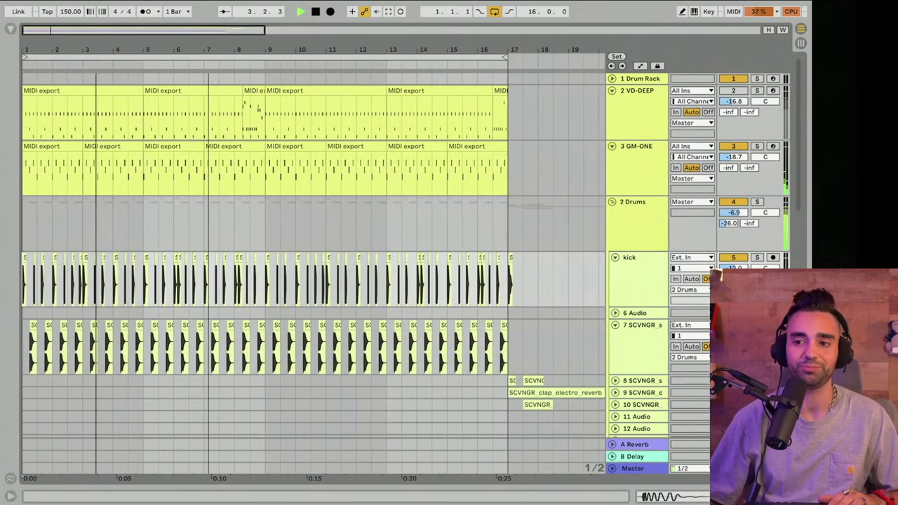
scroll(334, 143, "down", 5)
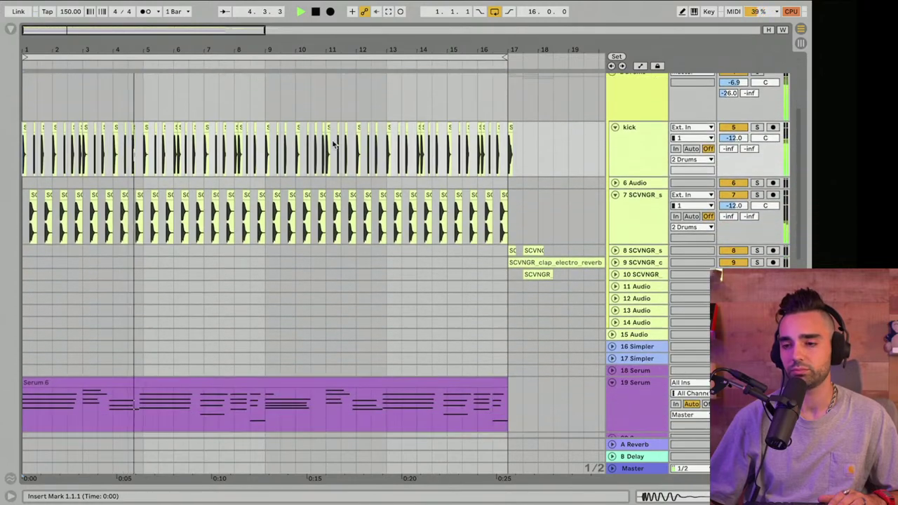
scroll(564, 244, "down", 6)
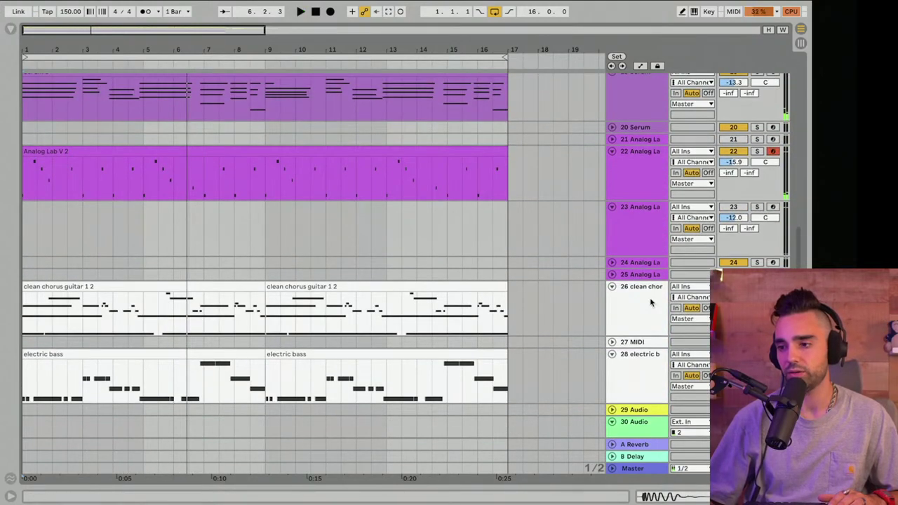
key("space")
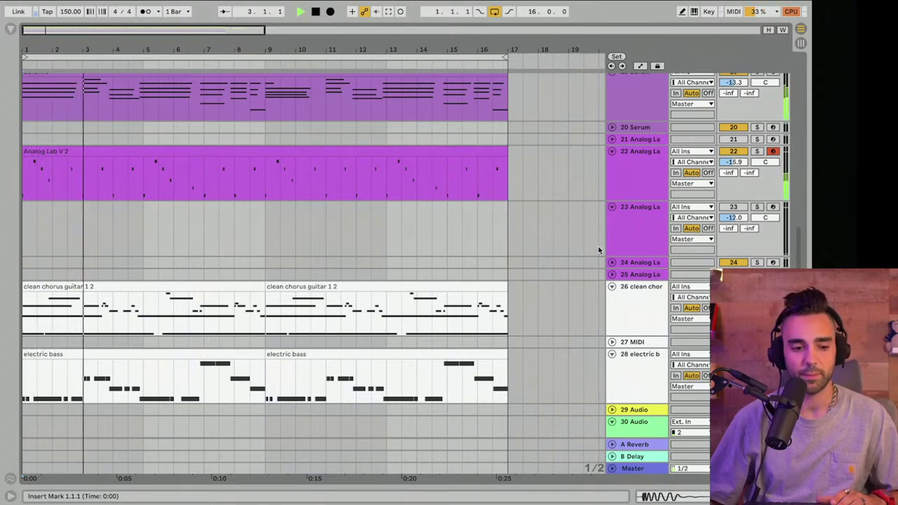
scroll(599, 250, "up", 1)
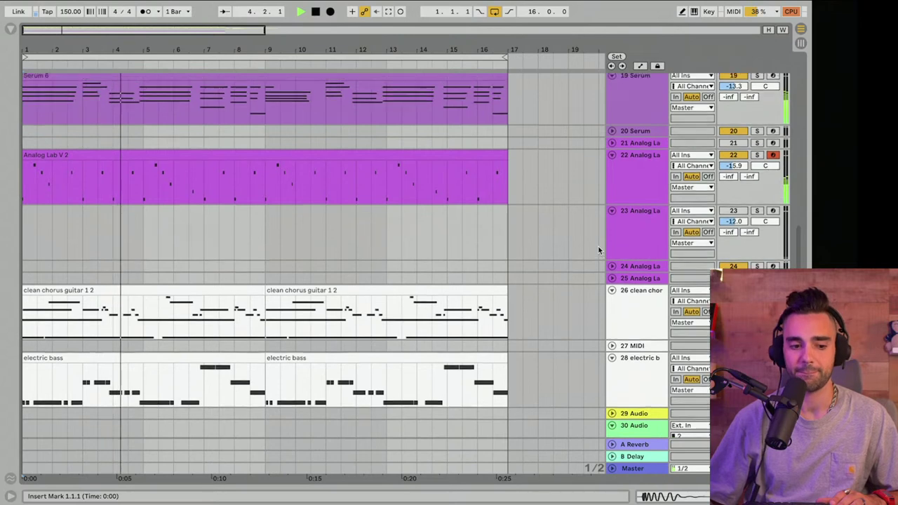
scroll(598, 245, "up", 15)
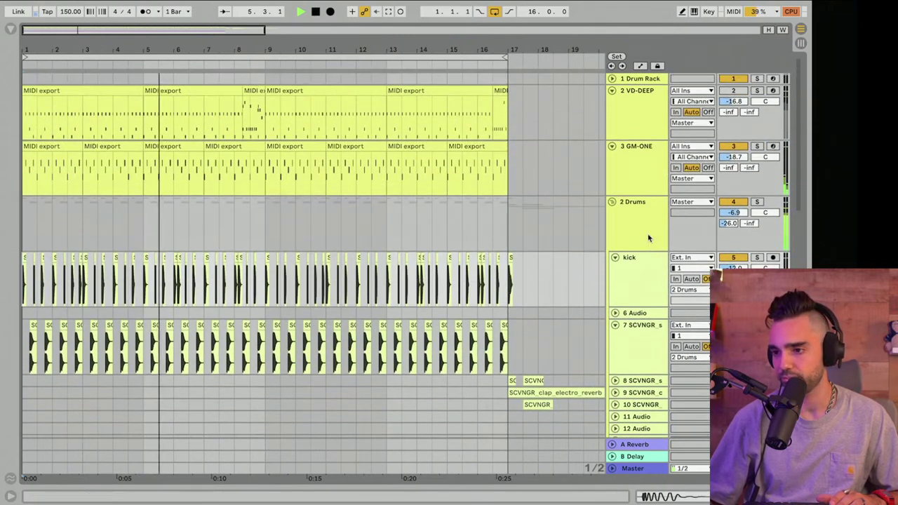
Fold all tracks inside the Drums group, show the kick track's device chain, and unfold only the kick track
left_click(613, 259, "alt")
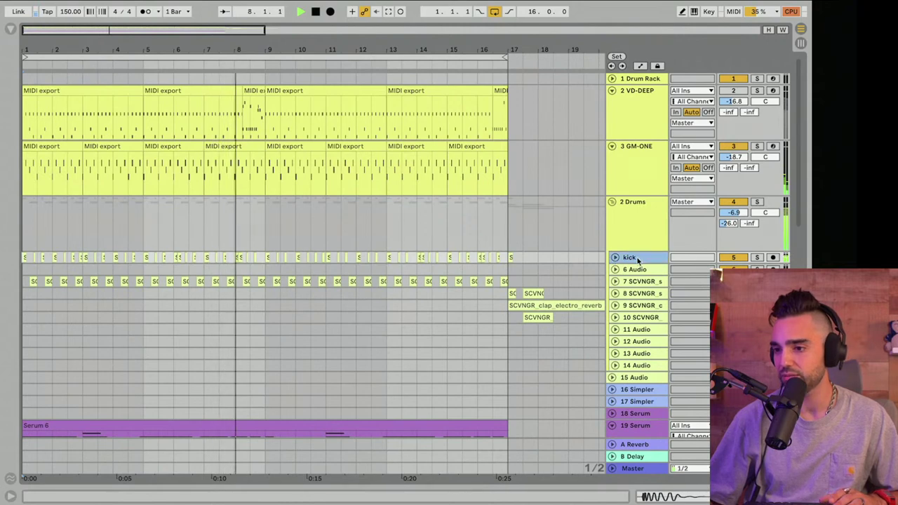
double_click(638, 260)
left_click(615, 258)
scroll(616, 257, "down", 3)
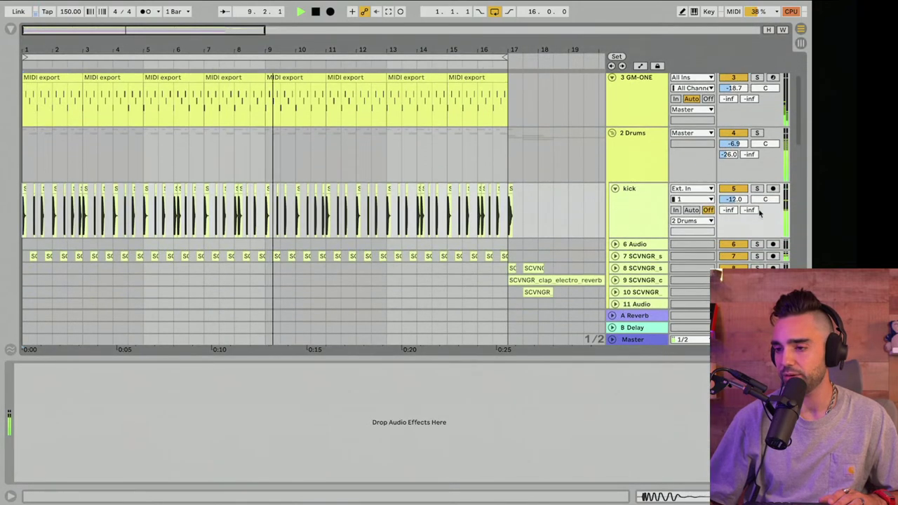
Lower the kick track's volume to -12.6 dB and the Drums group's volume to -8.2 dB
left_click(635, 220)
double_click(635, 220)
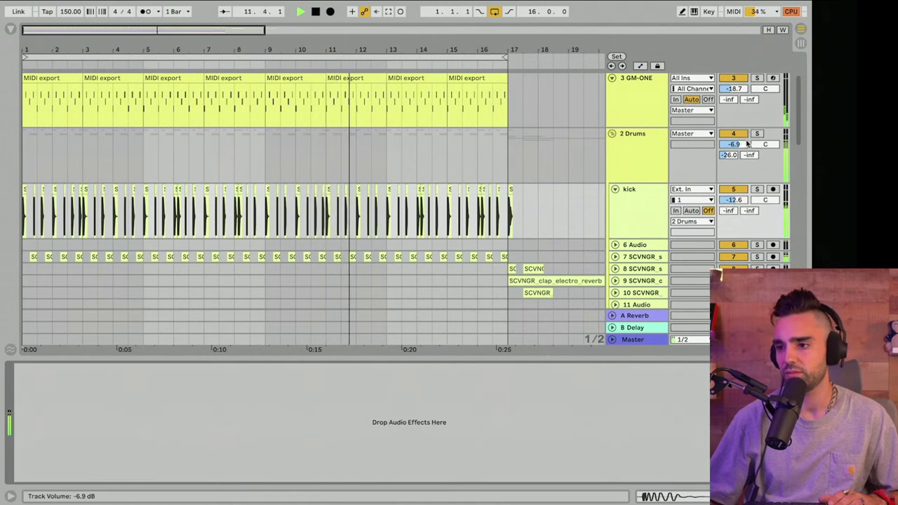
left_click_drag(733, 144, 733, 149)
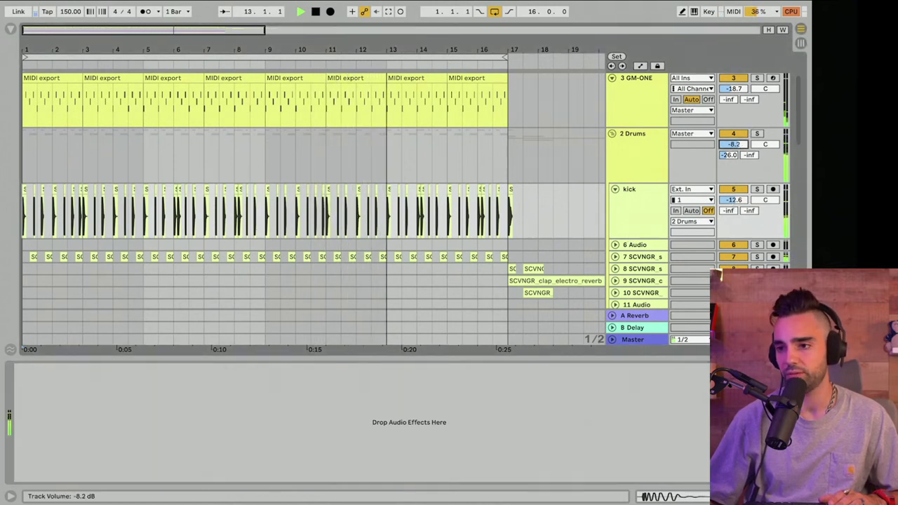
Place the insert marker at 18.1.1 on the empty 11 Audio track in the Drums group
scroll(632, 175, "down", 5)
left_click(538, 169)
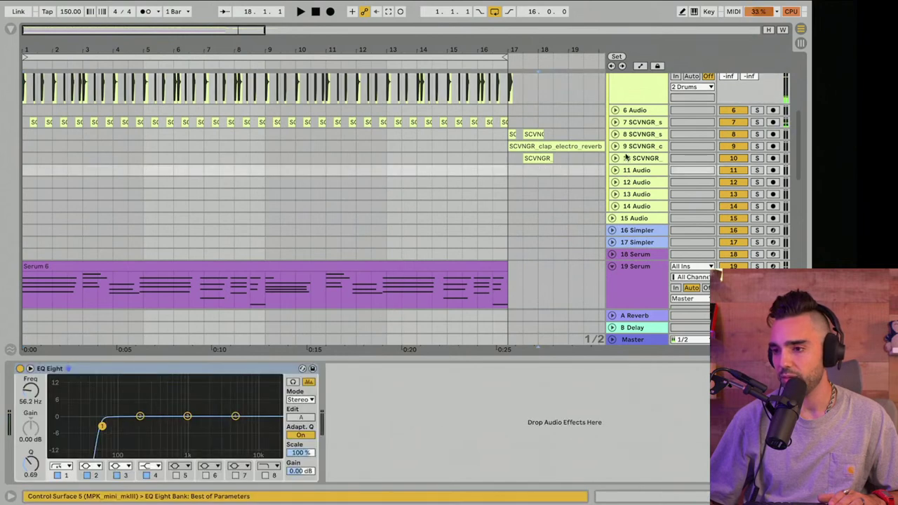
Move the reverb clap clip on track 9 to bar 14.3 and shorten it to half a bar
left_click(615, 158)
left_click(615, 146)
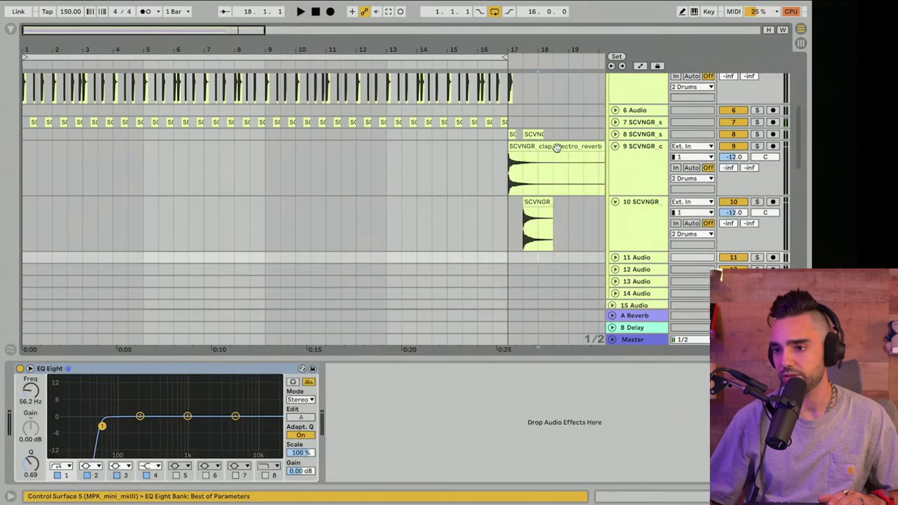
left_click_drag(560, 147, 471, 158)
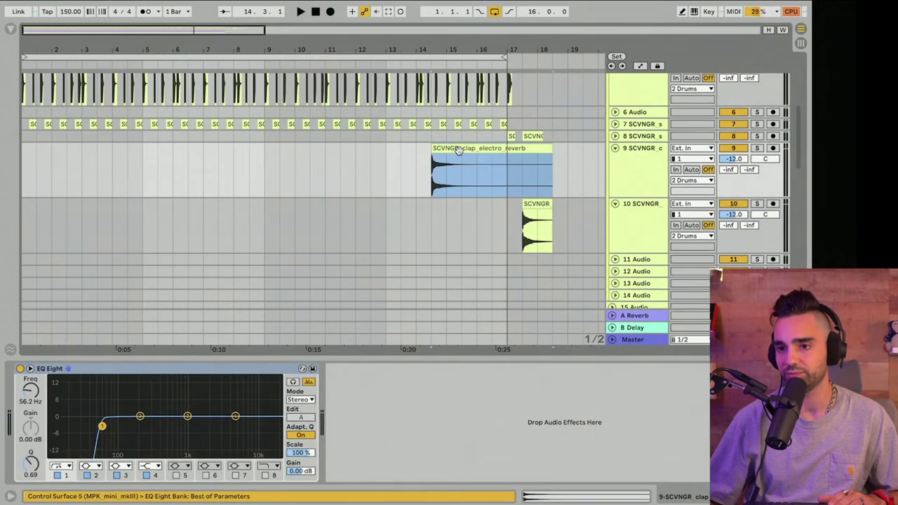
left_click_drag(547, 148, 446, 149)
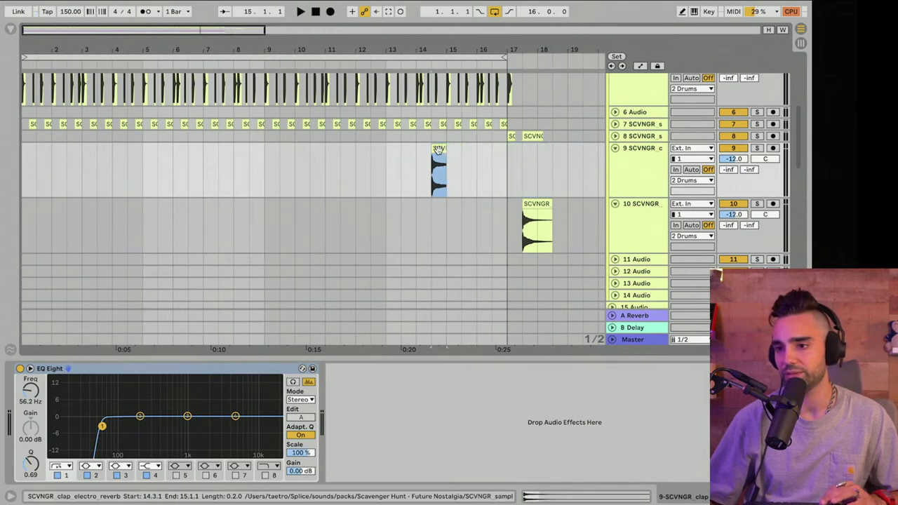
Duplicate the half-bar clap three times, shift the four claps to start at bar 15, and audition them
key("ctrl+d")
key("ctrl+d")
key("ctrl+d")
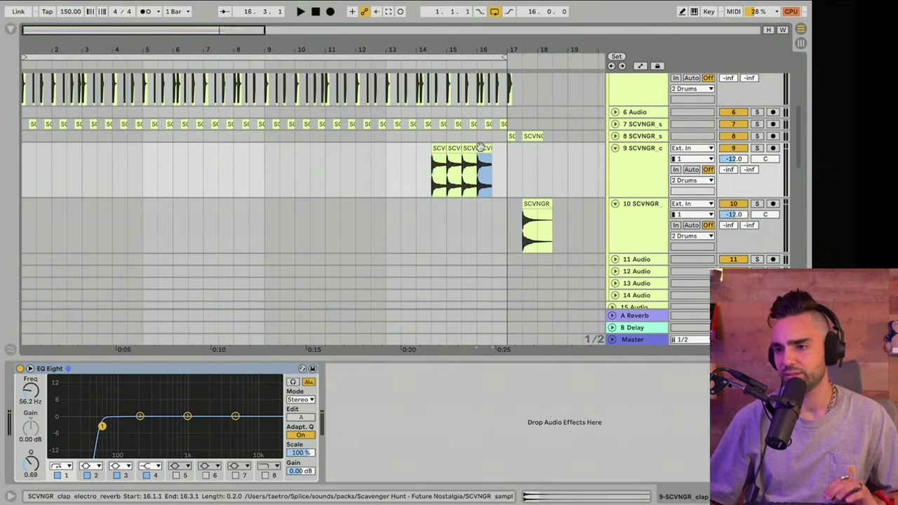
left_click(439, 148, "shift")
left_click_drag(440, 148, 453, 149)
left_click(432, 157)
key("space")
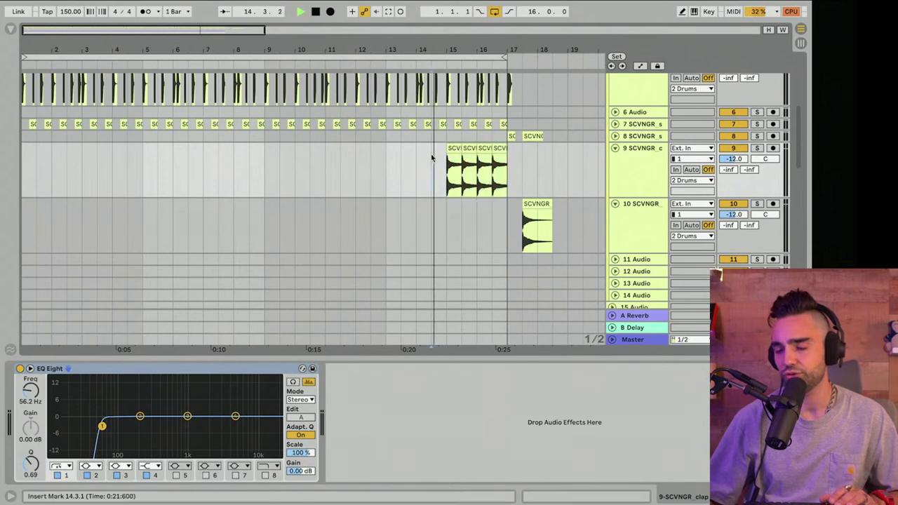
key("space")
Shorten the claps to one beat each, repeated from bar 15.3, and delete the surplus claps after bar 16.3
left_click_drag(493, 50, 493, 99)
left_click_drag(395, 163, 432, 150)
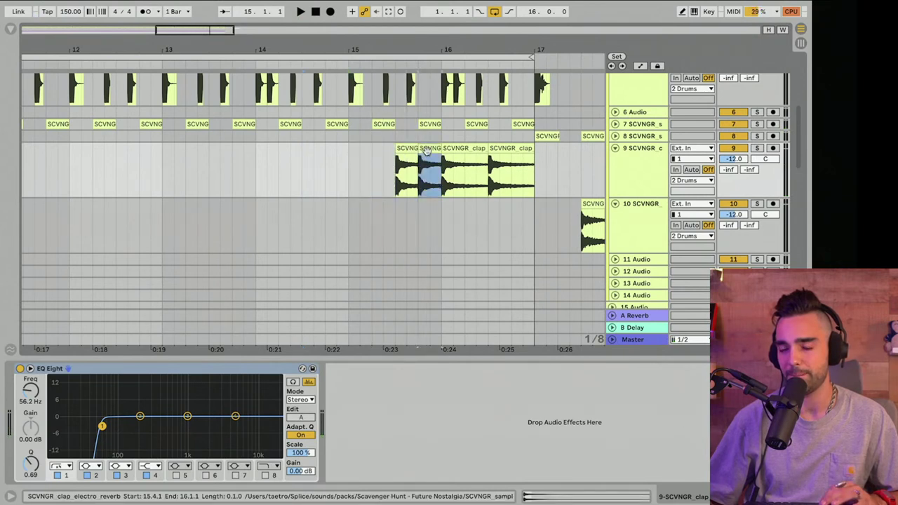
key("ctrl+d")
key("ctrl+d")
key("ctrl+d")
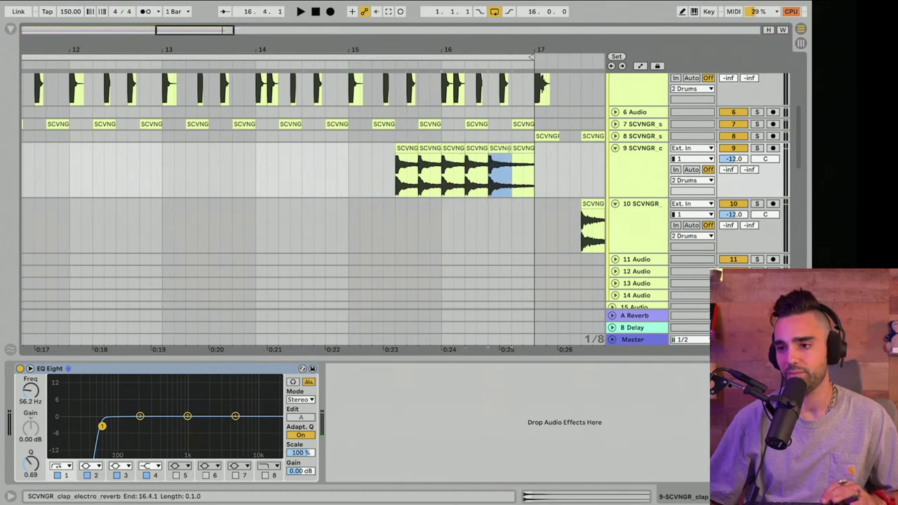
left_click(518, 147)
key("Delete")
left_click(477, 148)
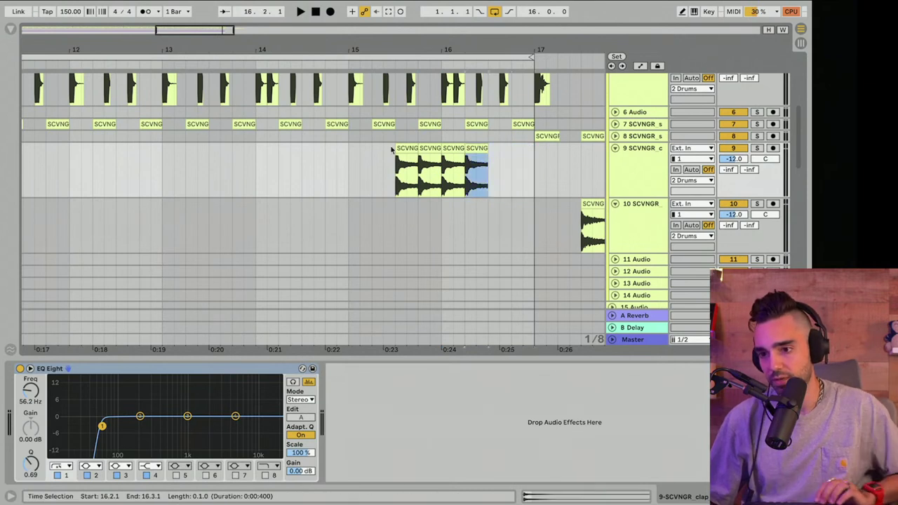
Move the four one-beat claps to start at bar 16 and play from bar 15.3
left_click(403, 148, "shift")
left_click_drag(413, 149, 460, 152)
left_click(403, 158)
key("space")
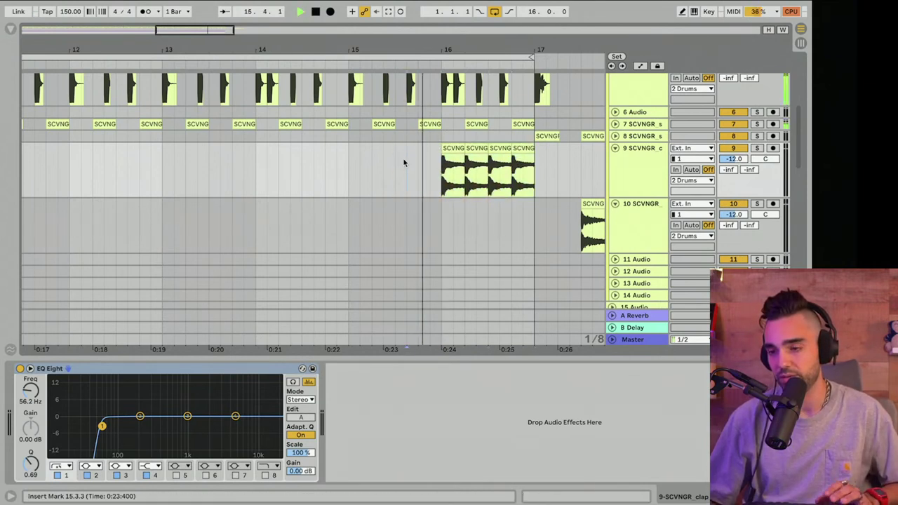
Shorten the claps to half a beat, keeping four in a row from bar 16, and delete the leftover longer claps
left_click(467, 152)
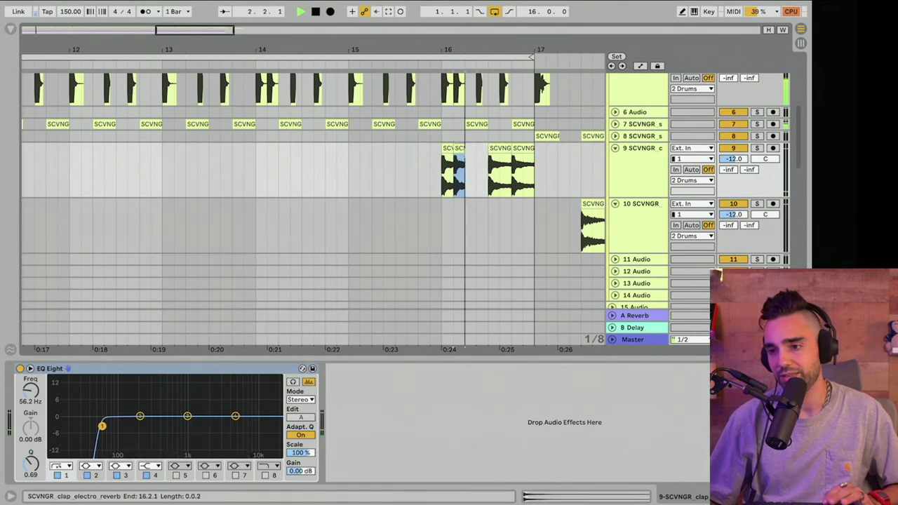
left_click(503, 149)
key("Delete")
left_click(520, 150)
key("Delete")
left_click(494, 152)
key("Delete")
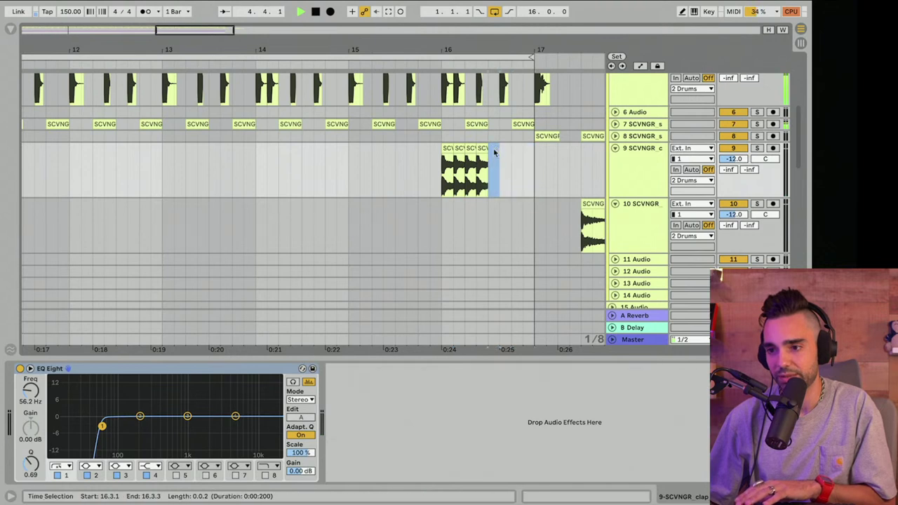
Duplicate the four short claps to bar 16.3, delete the original four at bar 16, and play from there
left_click(444, 147)
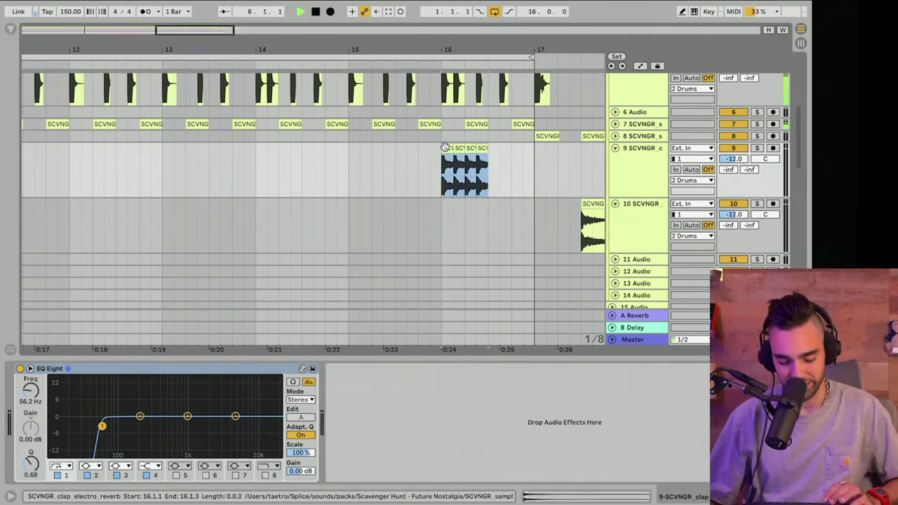
key("super+d")
left_click(447, 149)
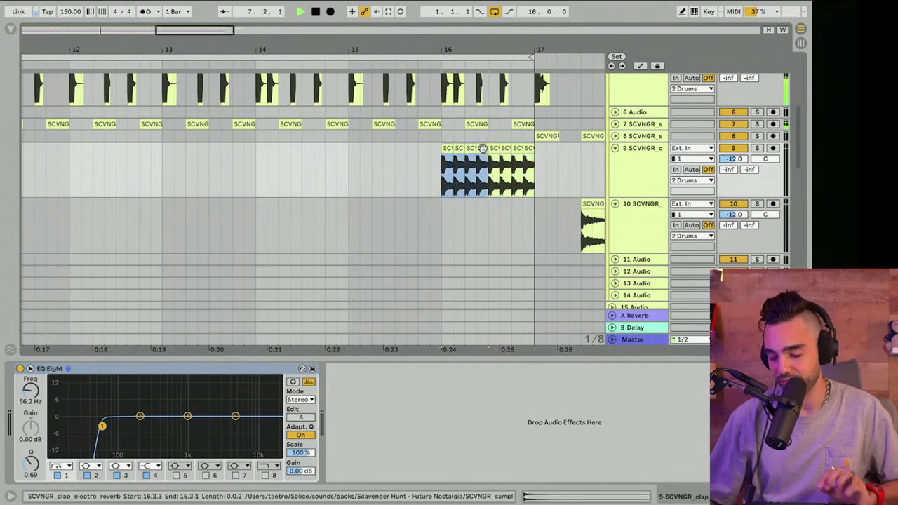
key("Delete")
left_click(445, 166)
key("space")
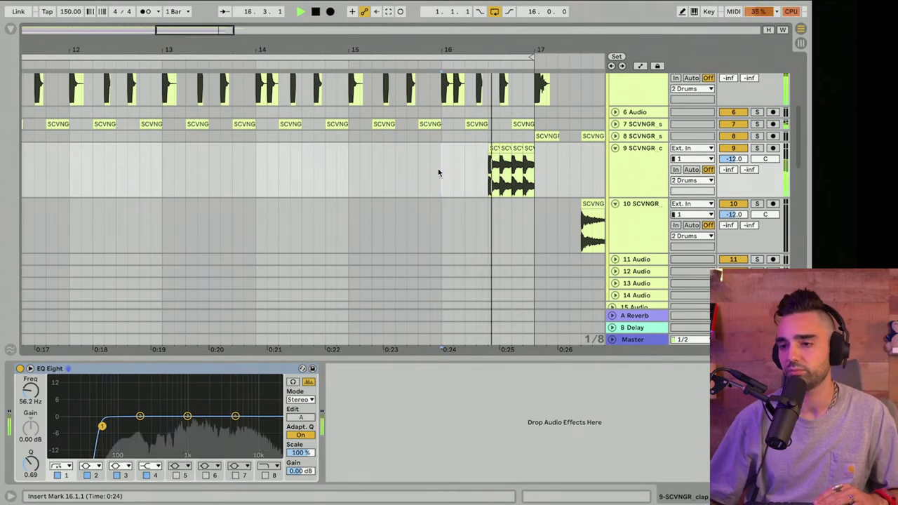
Lower track 9's volume to -13.0 dB and delete the first of the four short claps at bar 16.3
left_click_drag(720, 164, 721, 168)
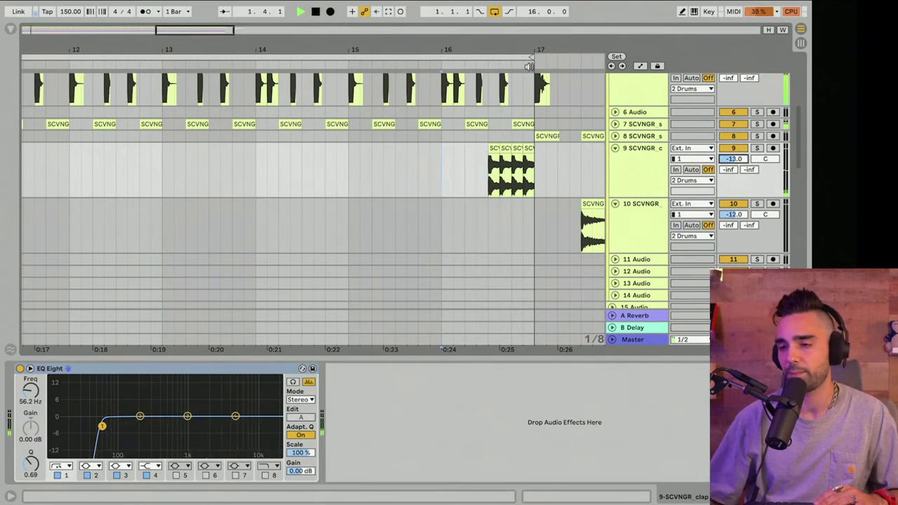
left_click_drag(518, 50, 518, 91)
left_click(461, 148)
key("Delete")
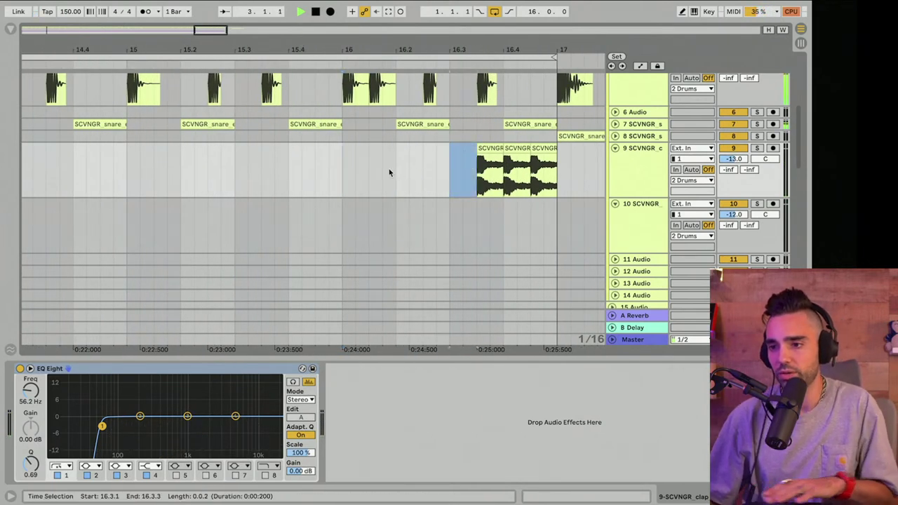
left_click(390, 169)
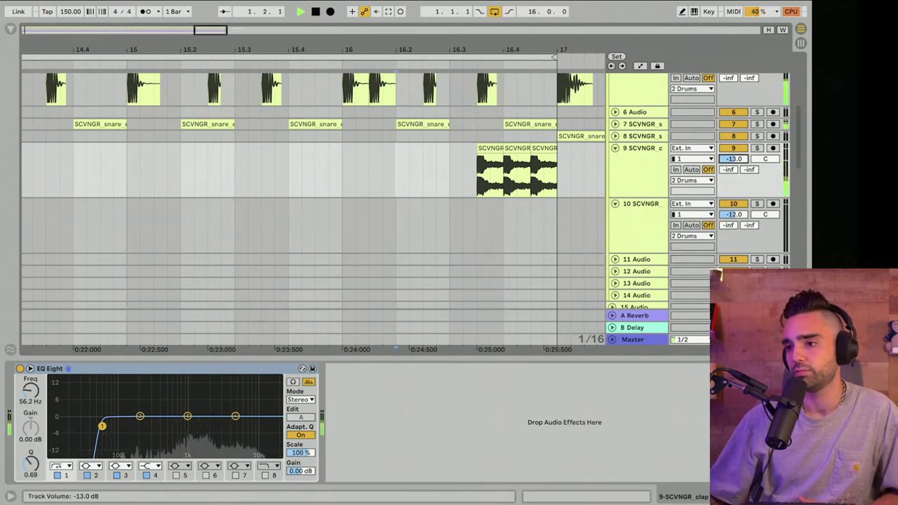
Lower the clap track's volume to -13.8 dB, stop playback, and place the insert marker at bar 16.2
left_click_drag(733, 159, 733, 163)
left_click(621, 176)
key("space")
left_click(396, 177)
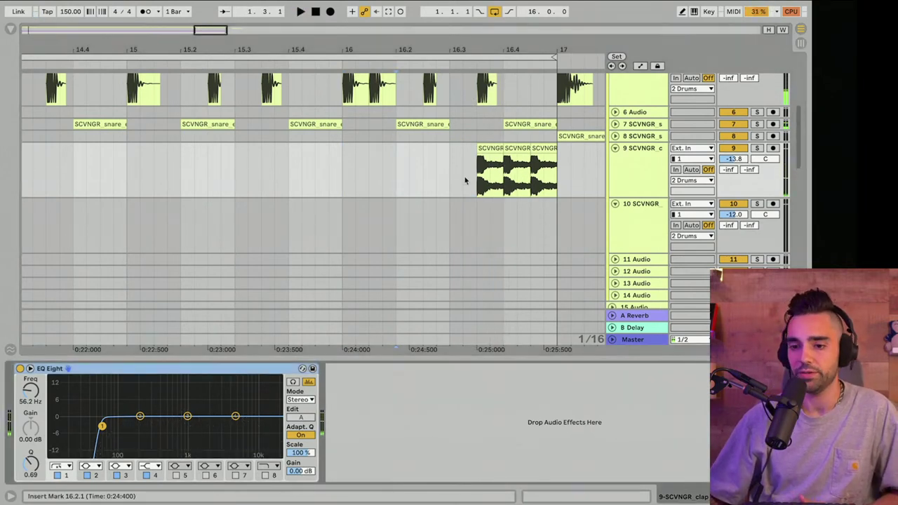
Find Reverb among the Reverb & Resonance audio effects and add it to clap track 9
left_click(12, 29)
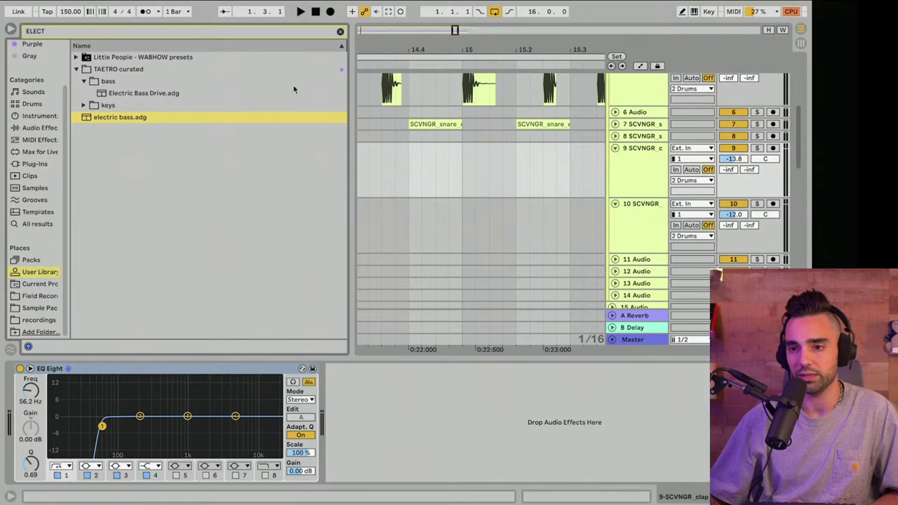
left_click(340, 33)
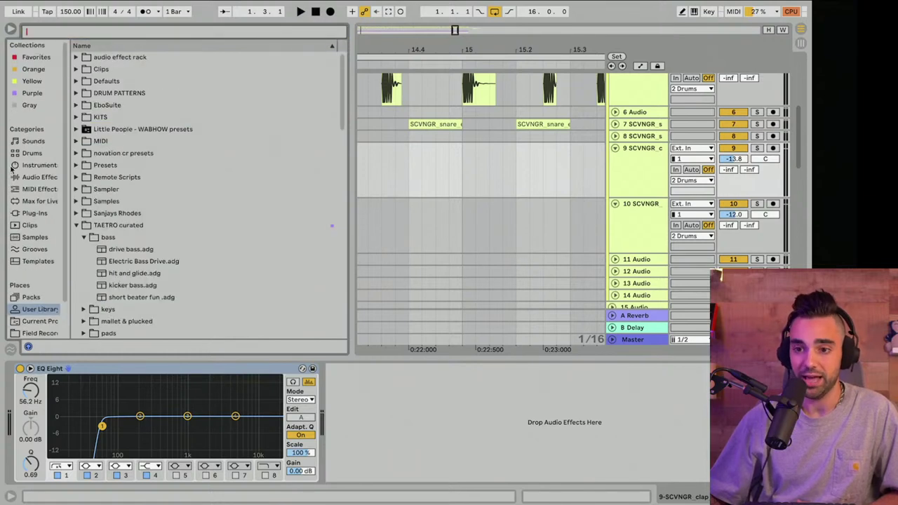
left_click(54, 177)
left_click(83, 177)
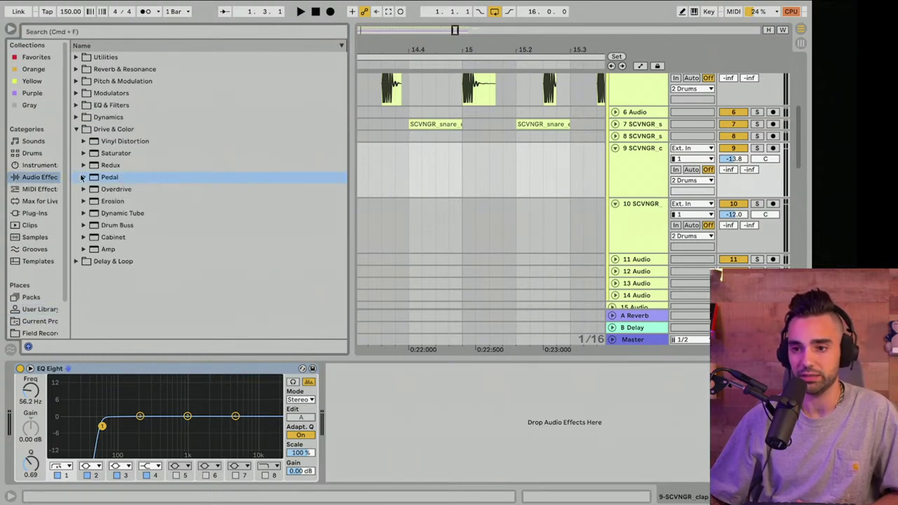
left_click(82, 133)
left_click(77, 130)
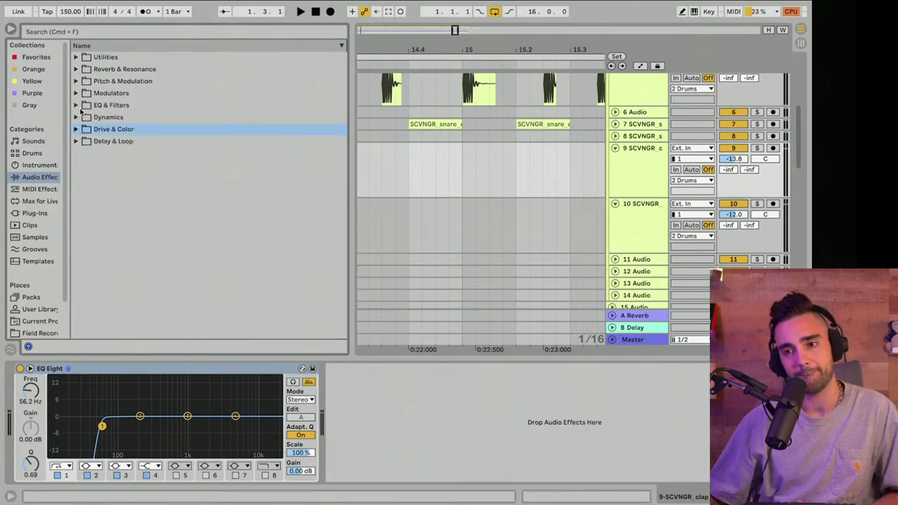
left_click(77, 69)
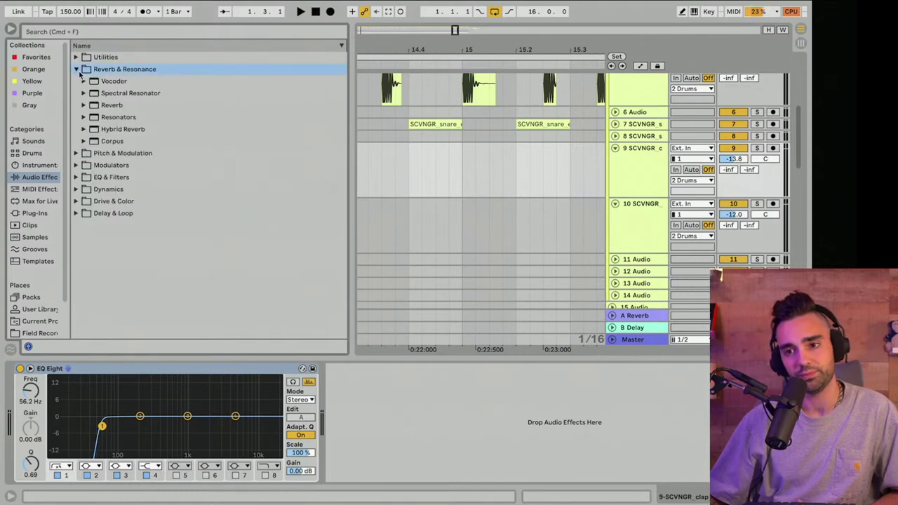
left_click_drag(113, 104, 296, 113)
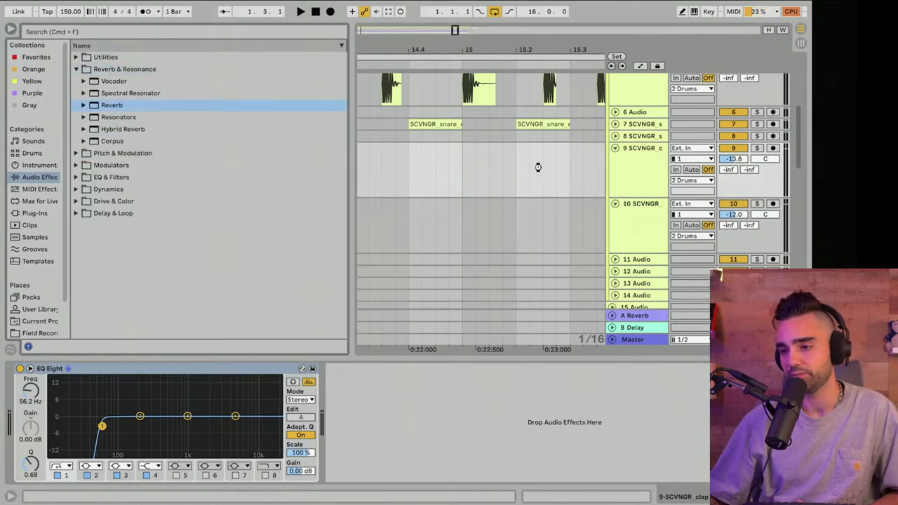
left_click_drag(538, 167, 539, 171)
Set the low-cut band of the clap track's EQ Eight to 310 Hz with a Q of 0.45
left_click(113, 429)
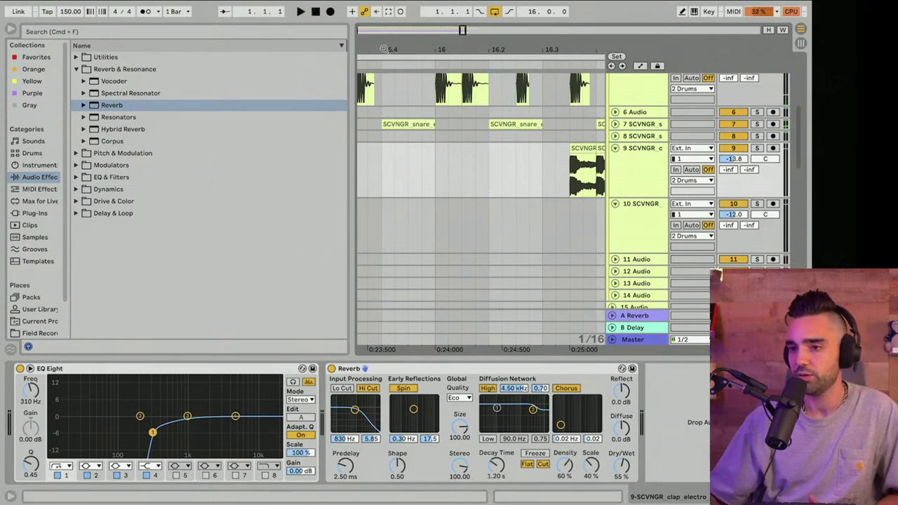
left_click_drag(383, 49, 448, 53)
left_click(12, 30)
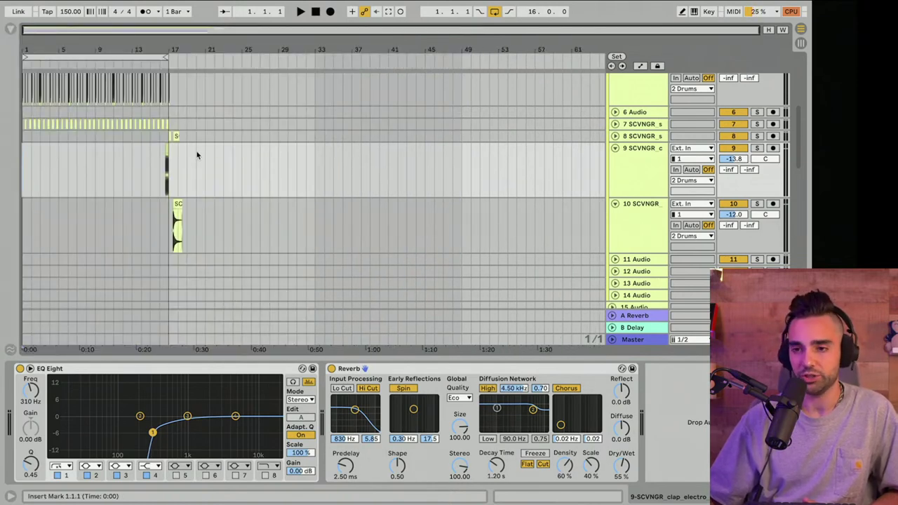
Audition the 80s tom clip from track 10 at bar 3.3, shortened to half a bar, and delete it
left_click_drag(79, 49, 226, 105)
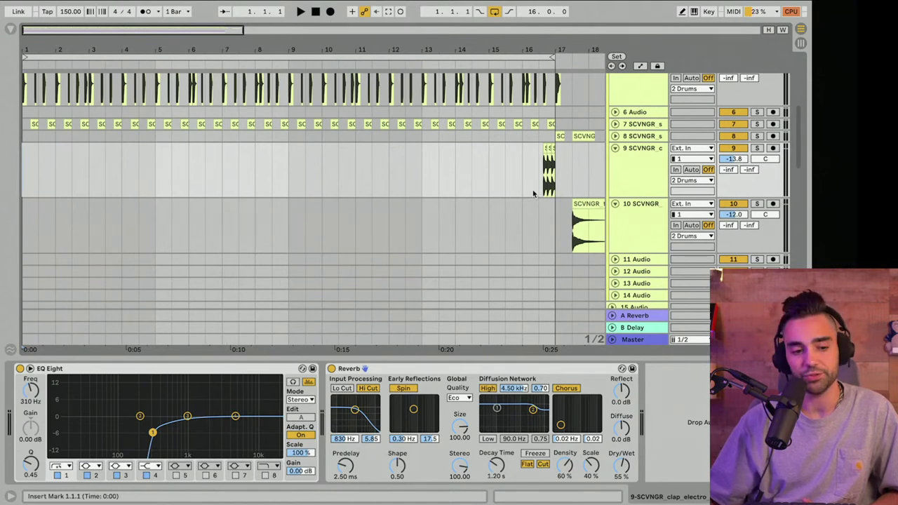
key("space")
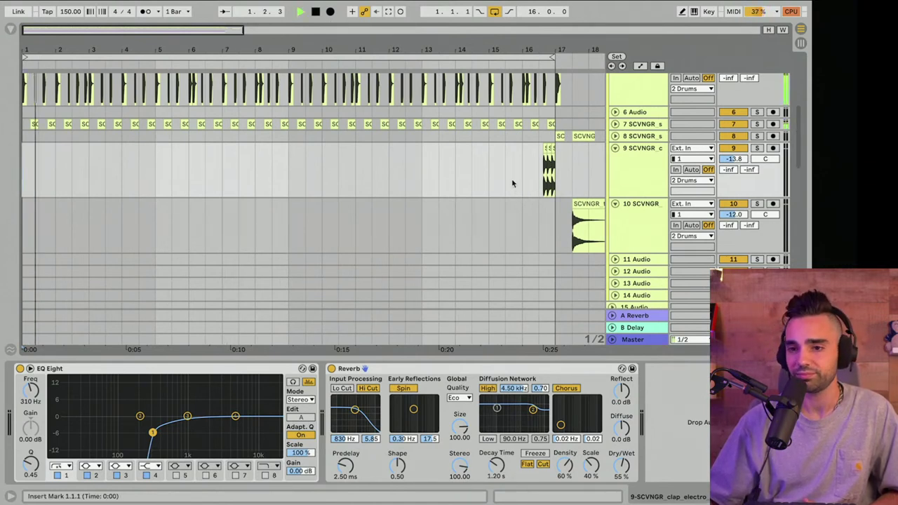
scroll(511, 178, "down", 1)
left_click_drag(586, 177, 125, 190)
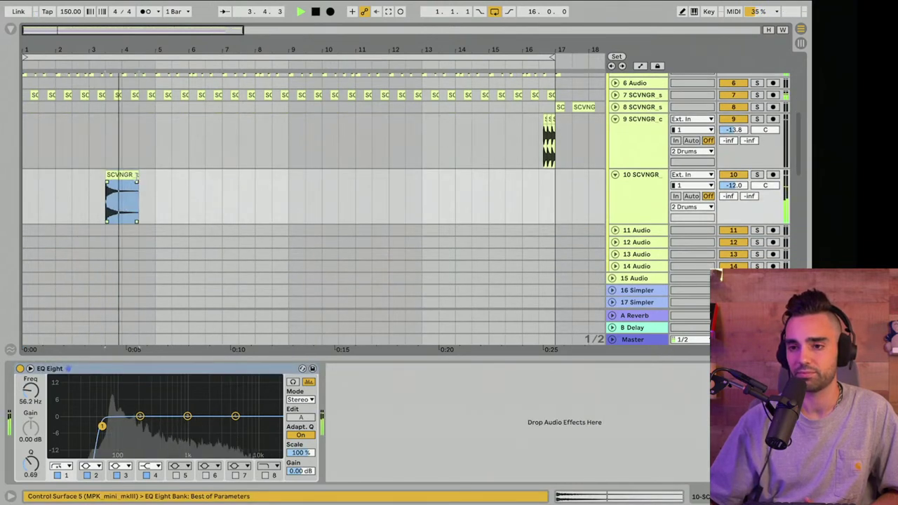
left_click_drag(138, 175, 122, 174)
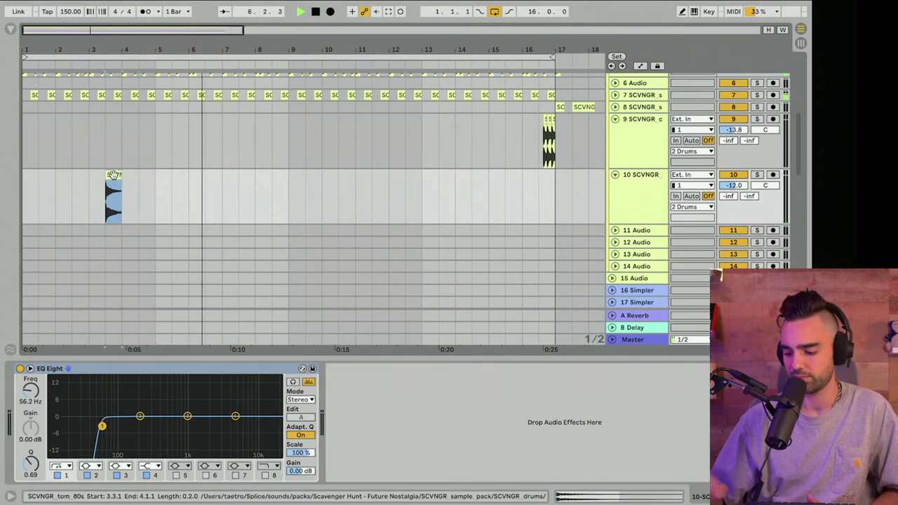
key("Delete")
Stop playback and delete the two VD-DEEP clips that precede the short fill at bar 8.2
scroll(167, 152, "up", 10)
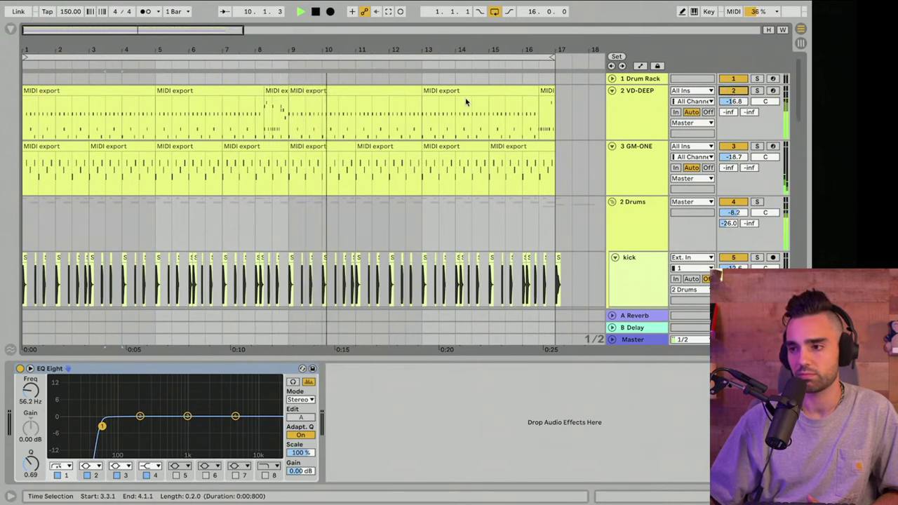
left_click(627, 112)
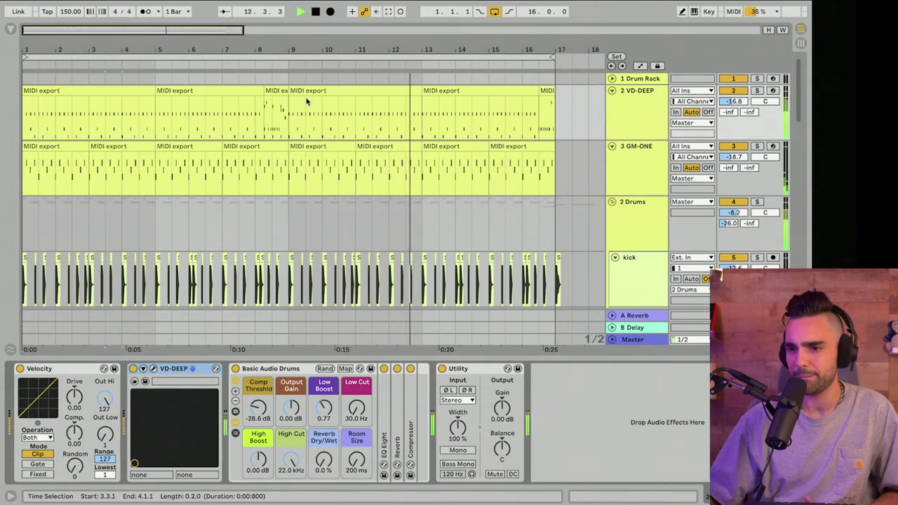
key("space")
left_click(248, 89)
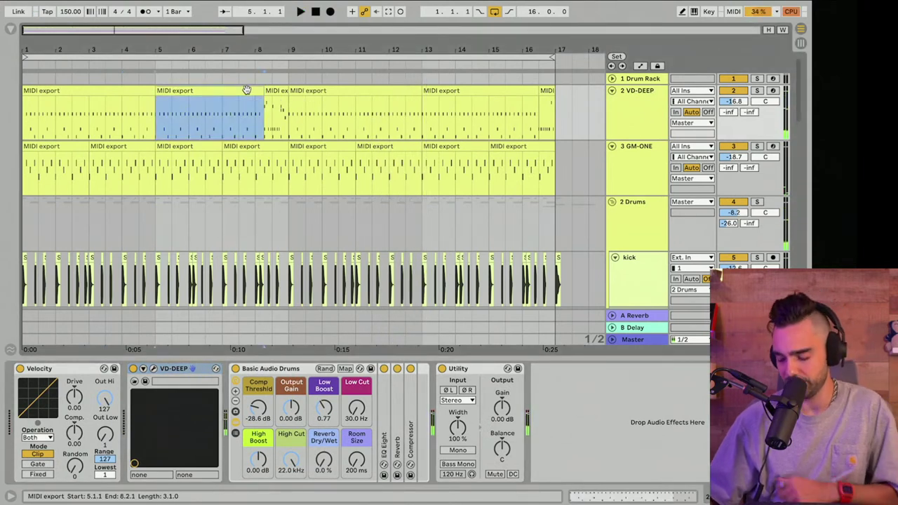
key("Delete")
left_click(118, 89)
key("Delete")
Delete the three VD-DEEP clips from bar 9 to bar 17 and select the remaining fill at bar 8.2
left_click(334, 89)
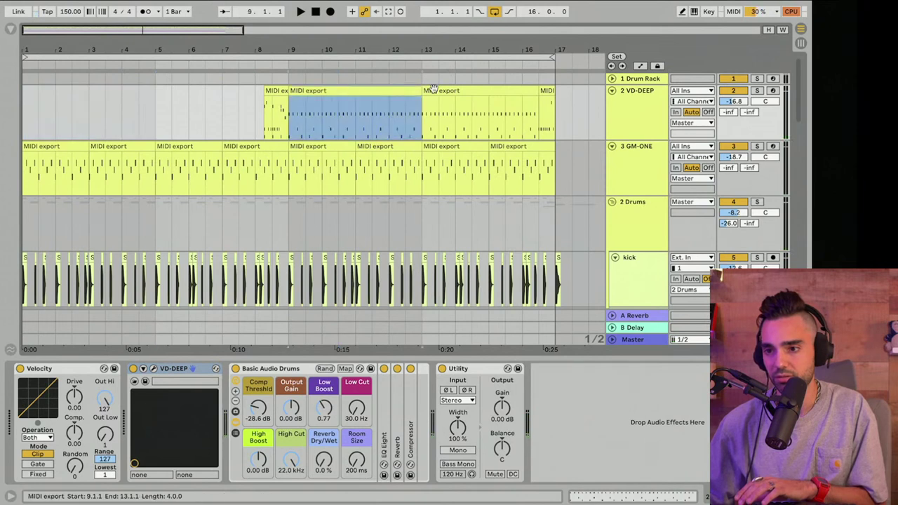
key("Delete")
left_click(433, 89)
key("Delete")
left_click(545, 90)
key("Delete")
left_click(279, 91)
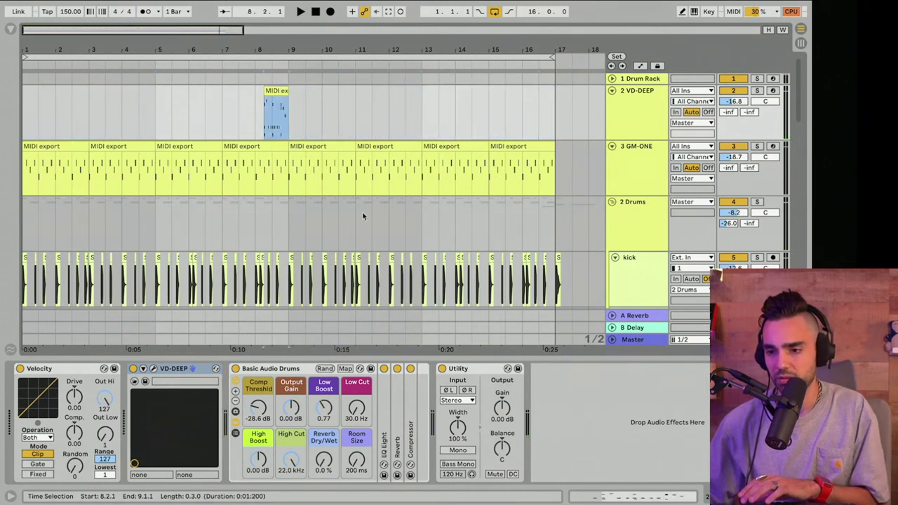
Delete all C1 and D1 notes from the VD-DEEP fill clip at bar 8.2, playing the fill between edits
double_click(279, 90)
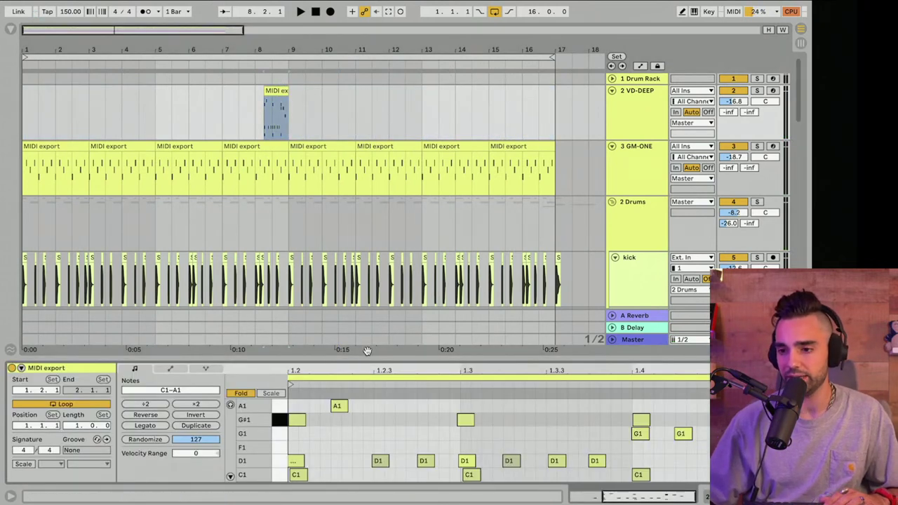
left_click_drag(367, 354, 344, 256)
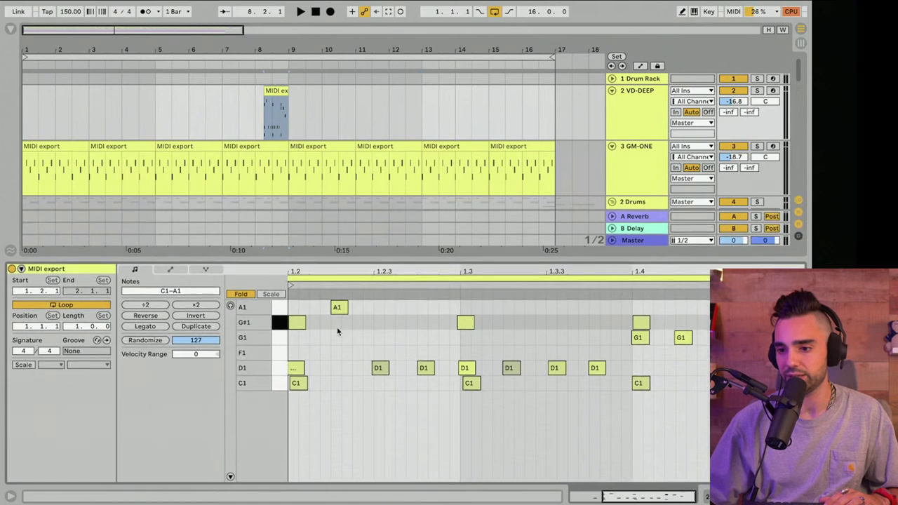
left_click(276, 383)
key("Delete")
key("space")
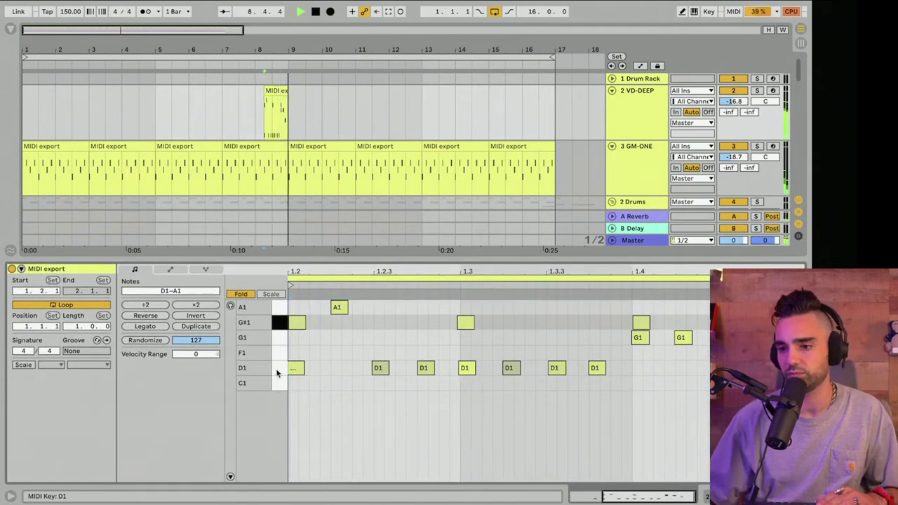
left_click(277, 373)
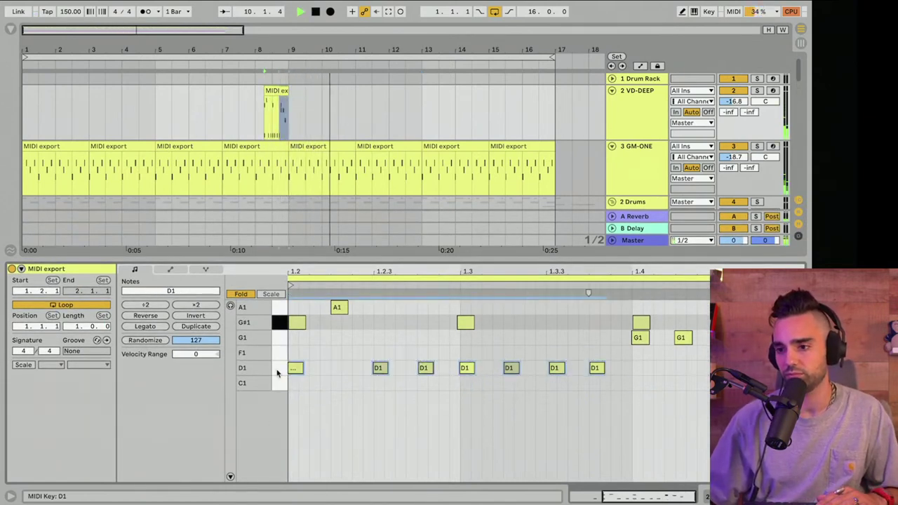
key("Delete")
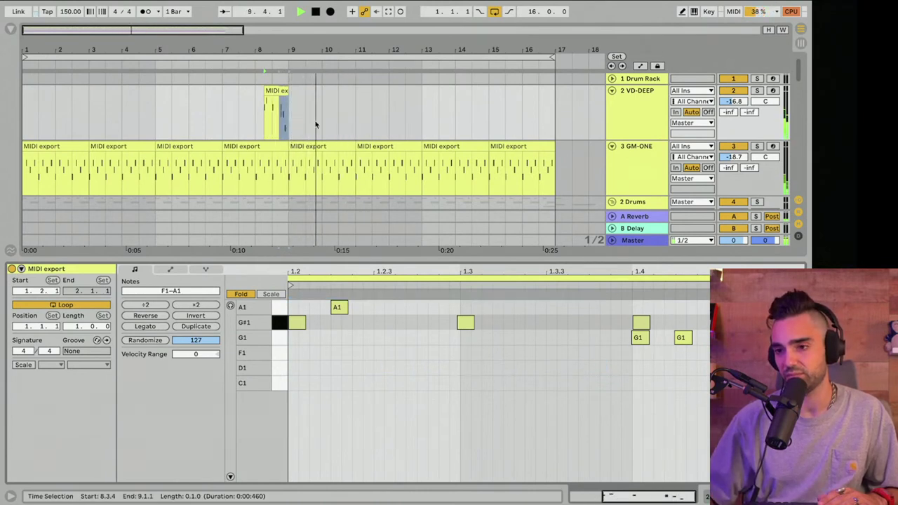
Open the VD-DEEP instrument and audition its fill patterns in the Awake At Midnight style
left_click(604, 123)
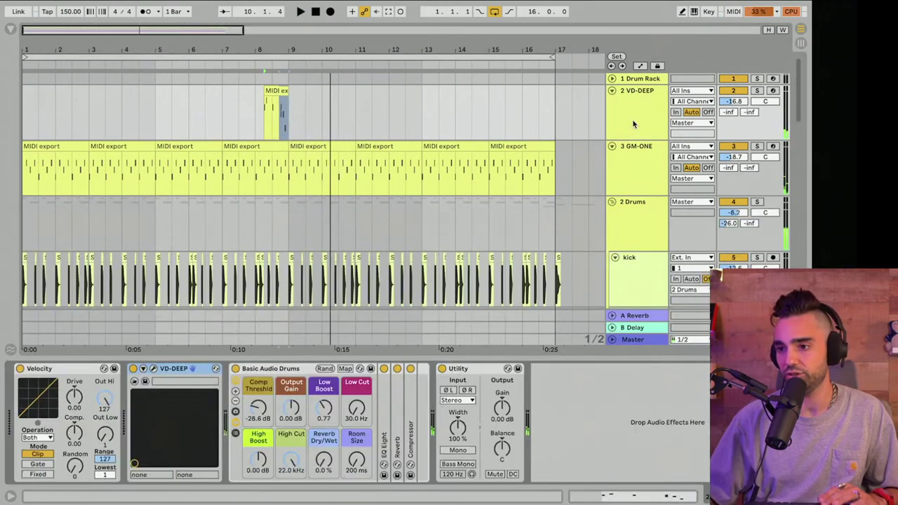
left_click(154, 376)
left_click(510, 178)
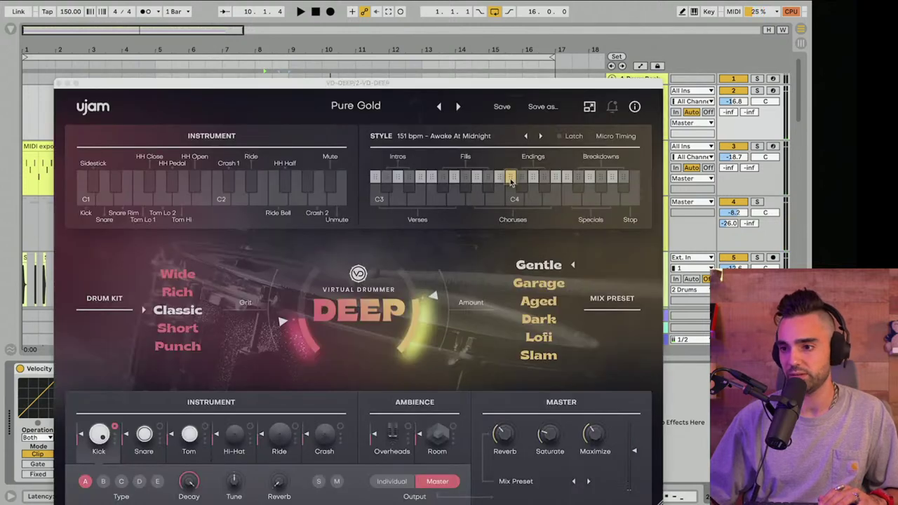
left_click(464, 186)
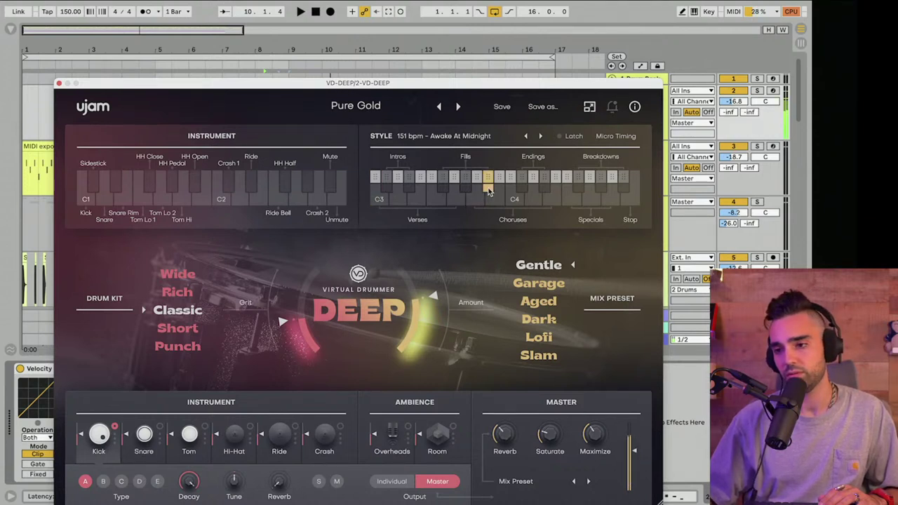
Place a one-bar pattern from the VD-DEEP instrument on its track at bar 16 and close the instrument window
left_click_drag(522, 88, 215, 74)
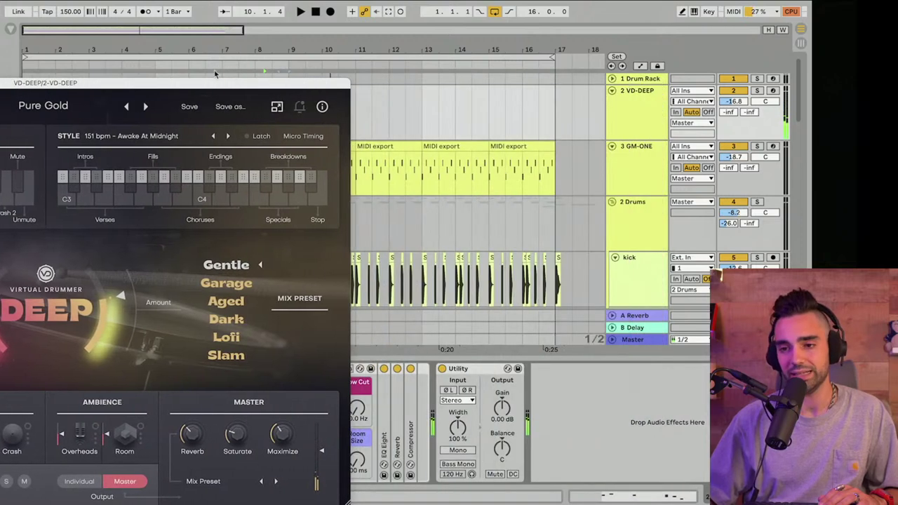
left_click_drag(473, 125, 531, 103)
left_click_drag(249, 86, 572, 127)
left_click(68, 124)
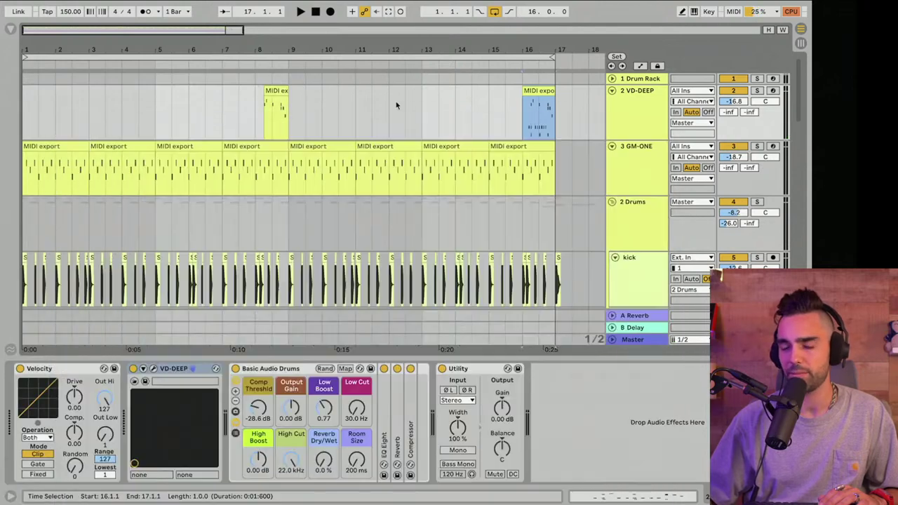
Delete all C1 notes from the VD-DEEP clip at bar 16 and play it back
double_click(538, 109)
left_click(279, 385)
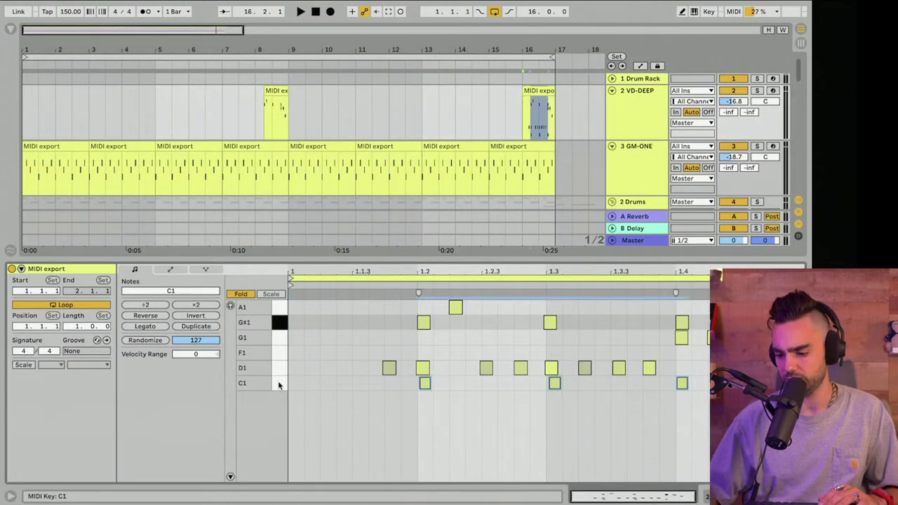
key("Delete")
key("space")
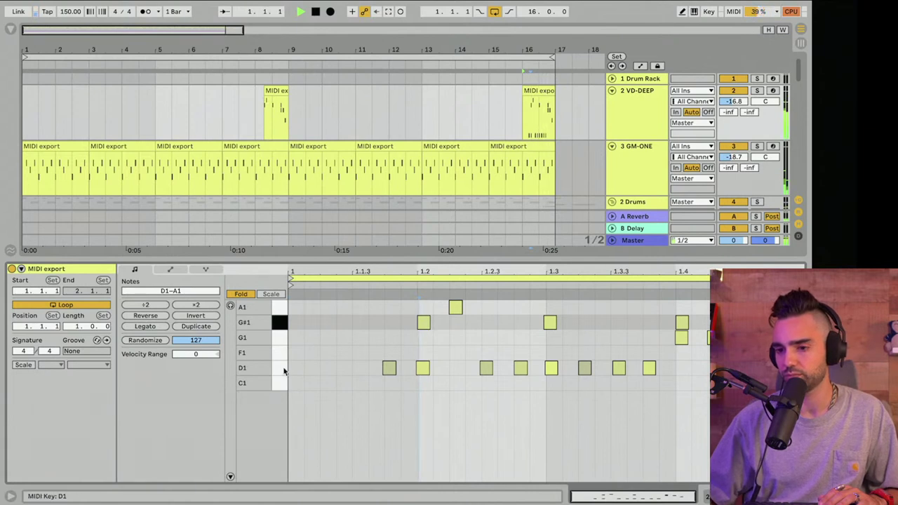
Try the bar 16 clip without its D1 notes and with a -11.6 dB reverb send on VD-DEEP, and undo both changes
left_click(283, 369)
key("Delete")
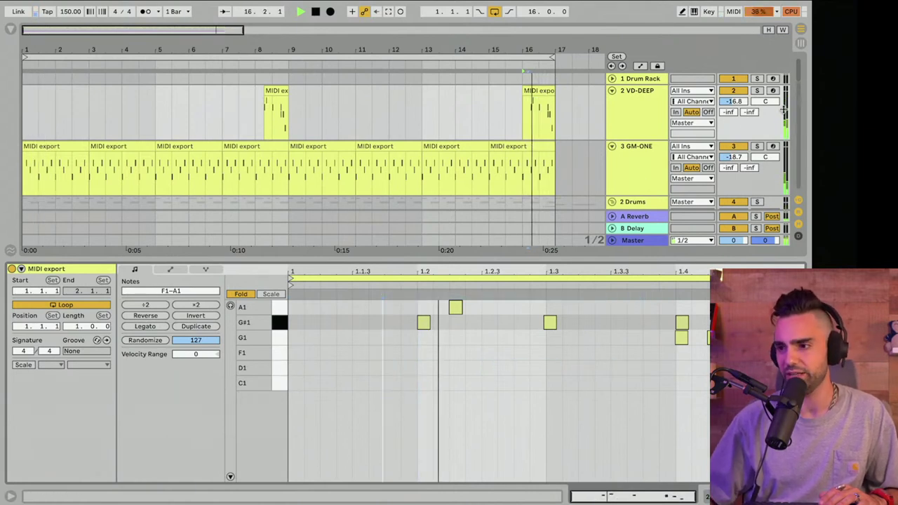
left_click_drag(729, 112, 729, 101)
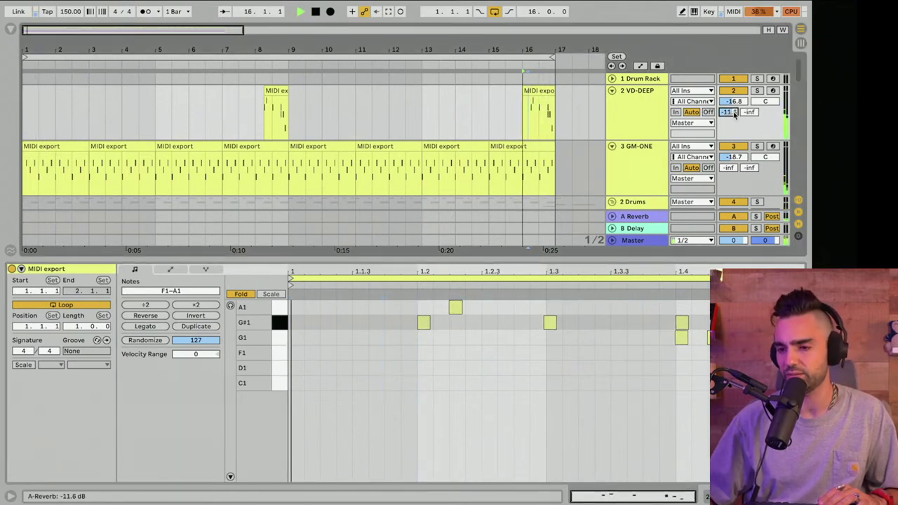
left_click_drag(729, 112, 735, 121)
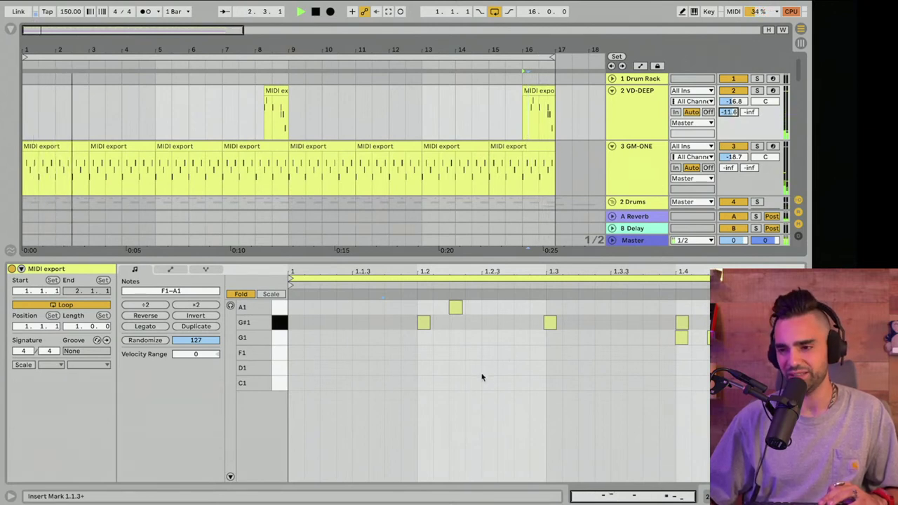
key("ctrl+v")
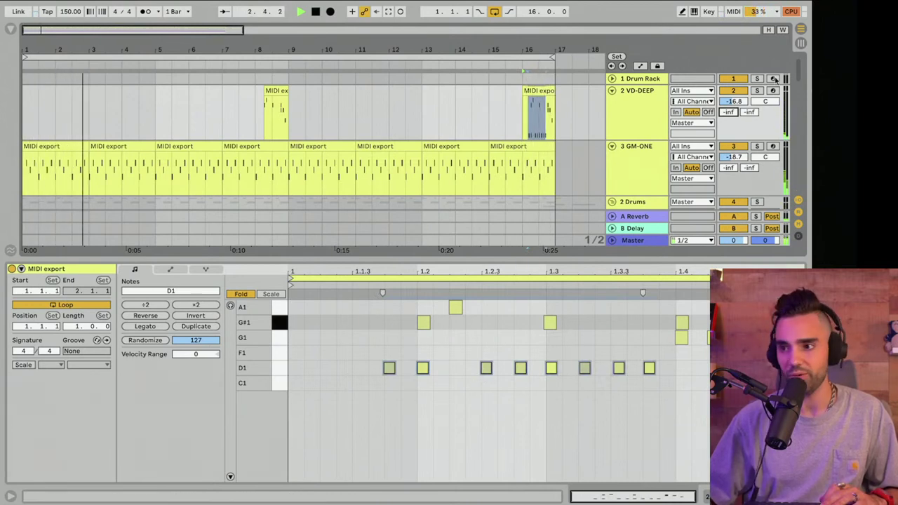
Set the VD-DEEP track's reverb send to -24.4 dB and play the arrangement from the start
left_click_drag(730, 111, 731, 98)
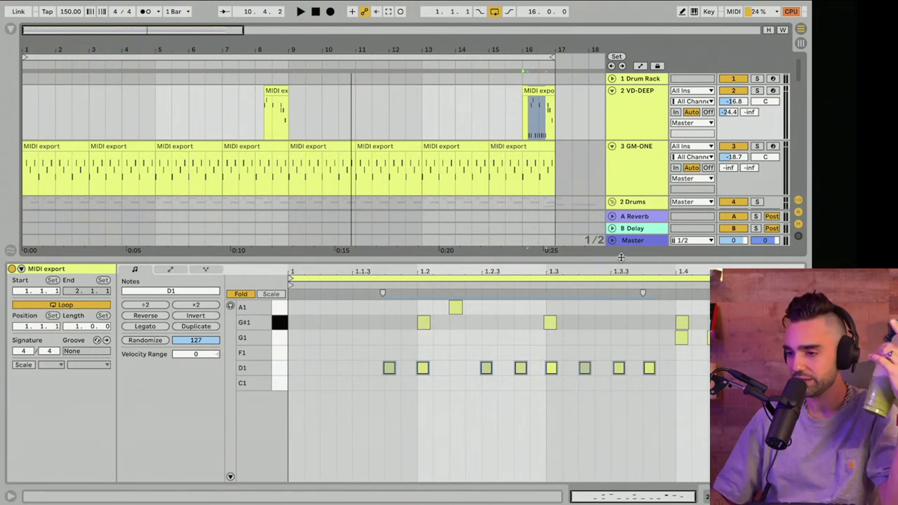
left_click_drag(621, 258, 620, 357)
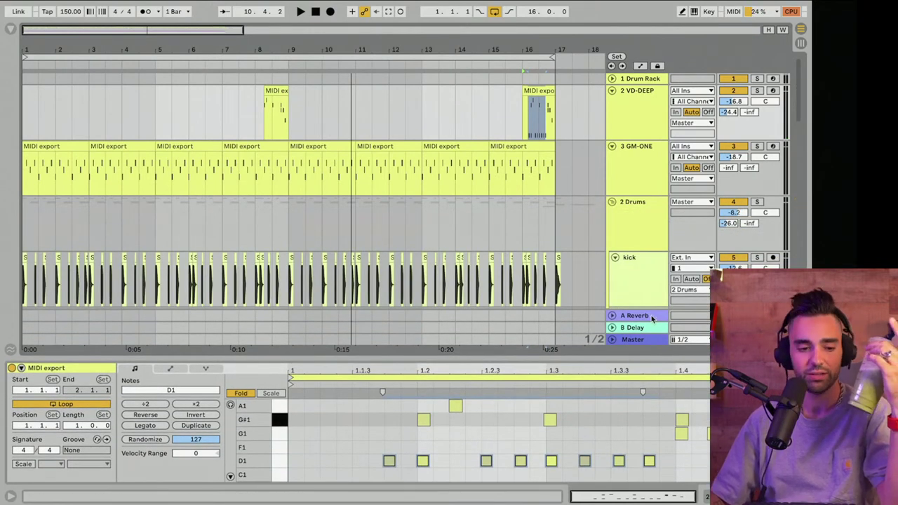
scroll(385, 203, "down", 2)
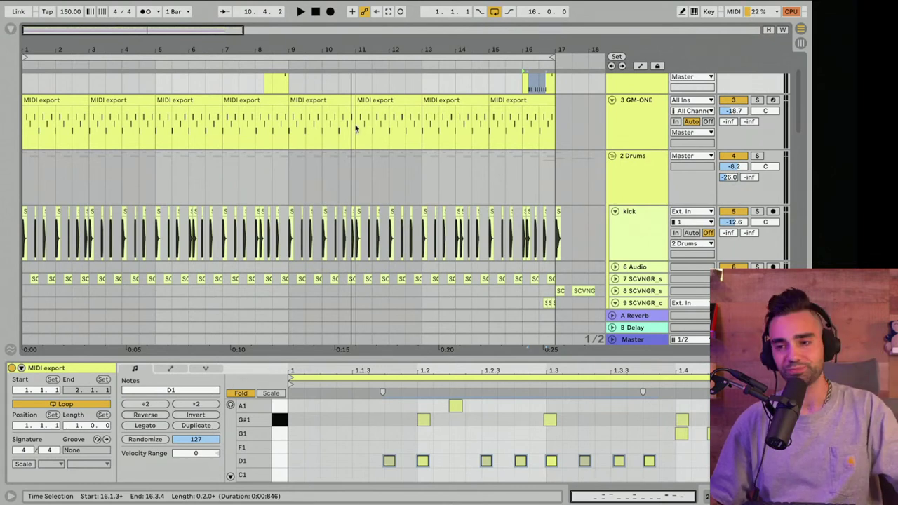
left_click(318, 14)
key("space")
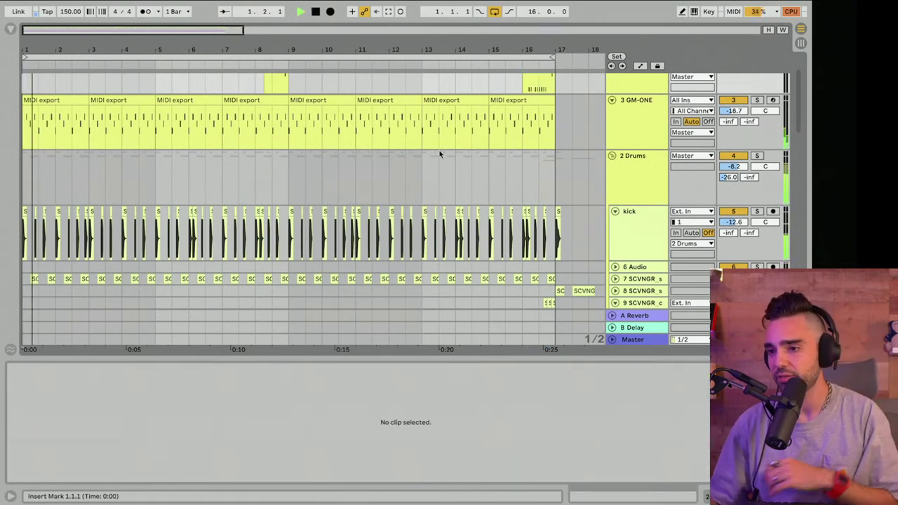
Fold the Drums group and collapse the VD-DEEP and GM-ONE tracks
scroll(439, 150, "down", 1)
left_click(611, 141)
scroll(611, 126, "up", 4)
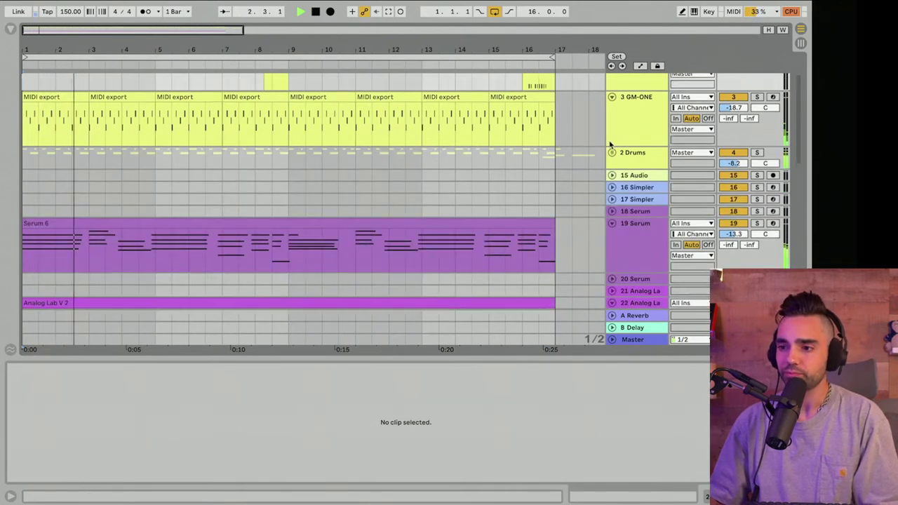
left_click(611, 91)
left_click(611, 103)
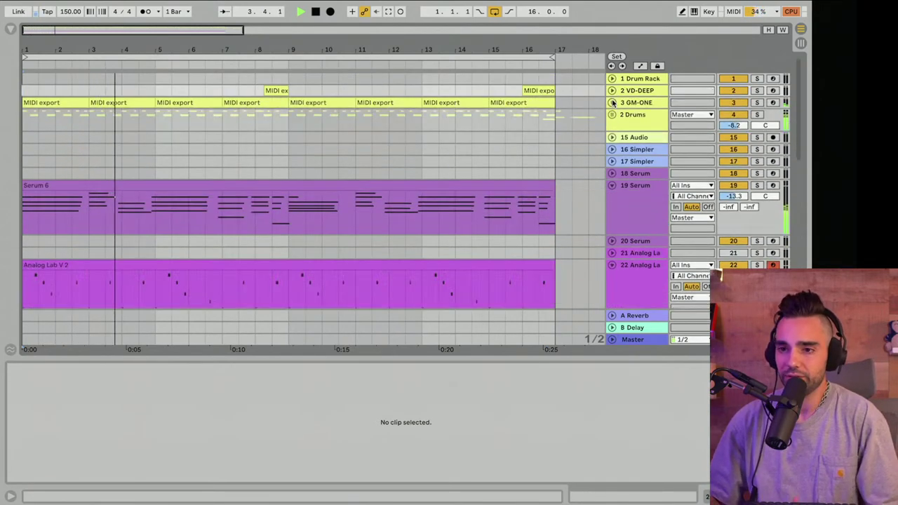
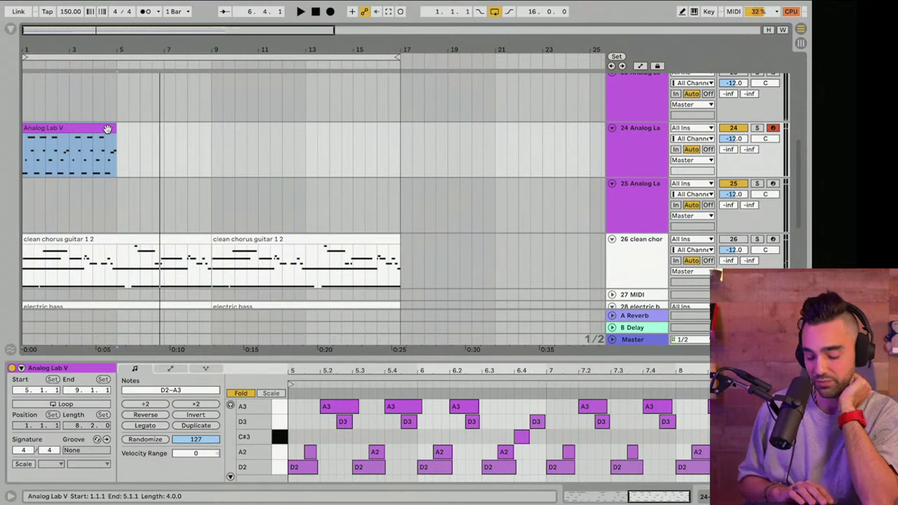
Duplicate the four-bar Analog Lab V clip on track 24 three times to reach bar 17, and play from the start
key("ctrl+d")
key("ctrl+d")
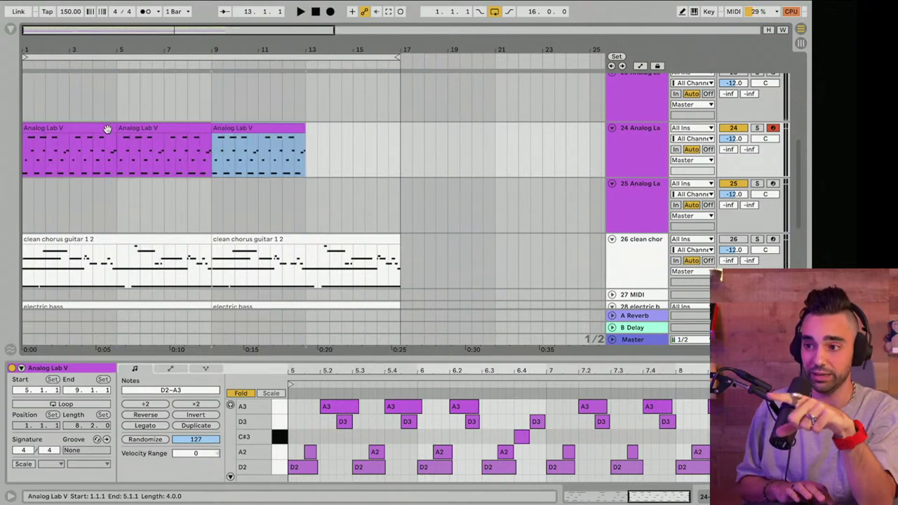
key("ctrl+d")
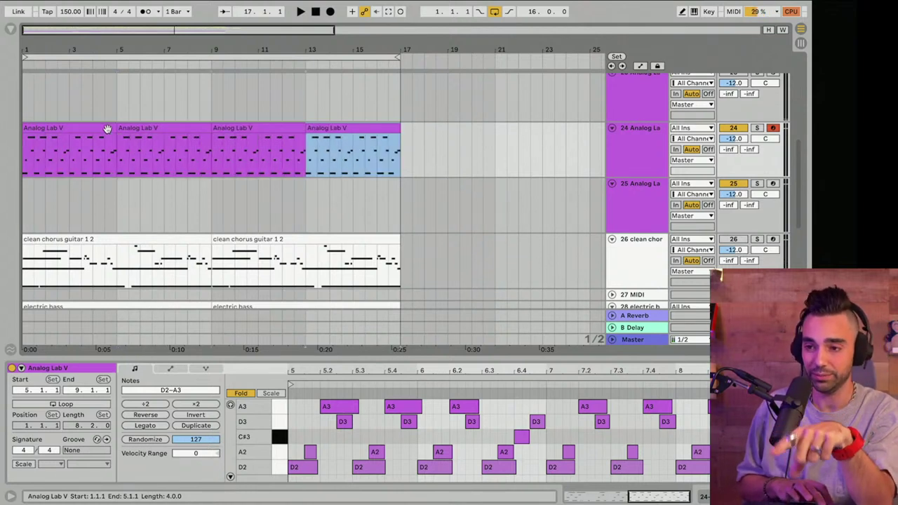
left_click(314, 11)
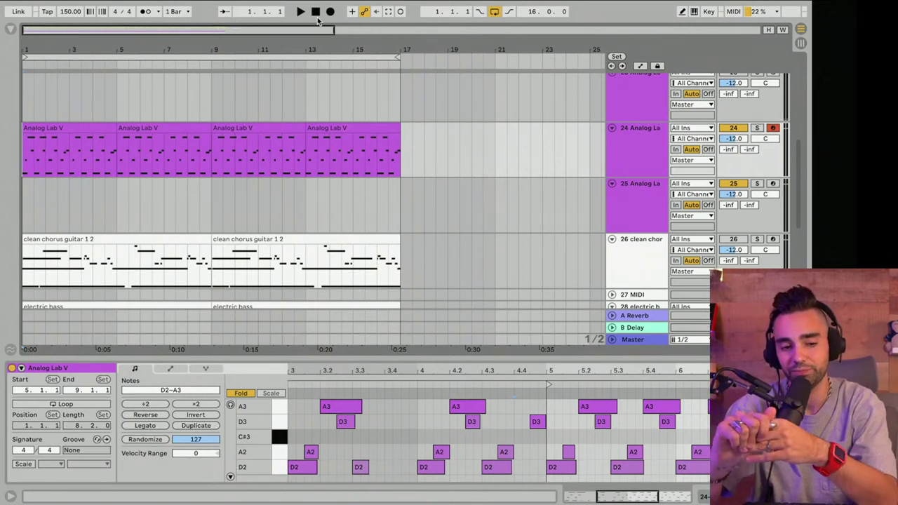
key("space")
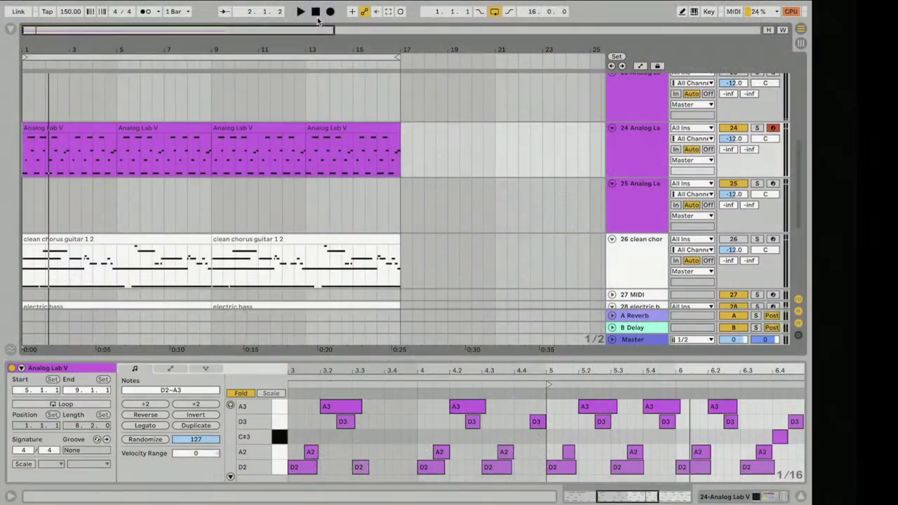
key("space")
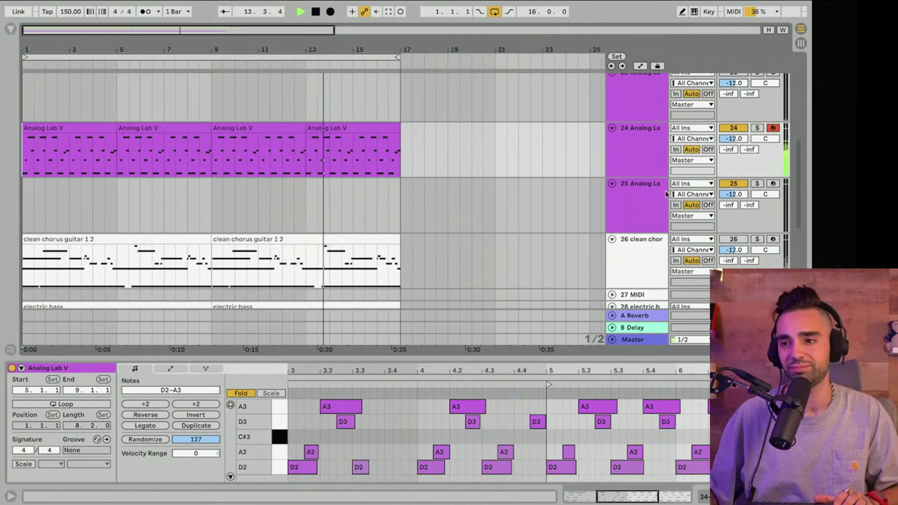
Set track 24's reverb dry/wet to 46% and room size to 1.51 s, and stop playback
left_click(638, 133)
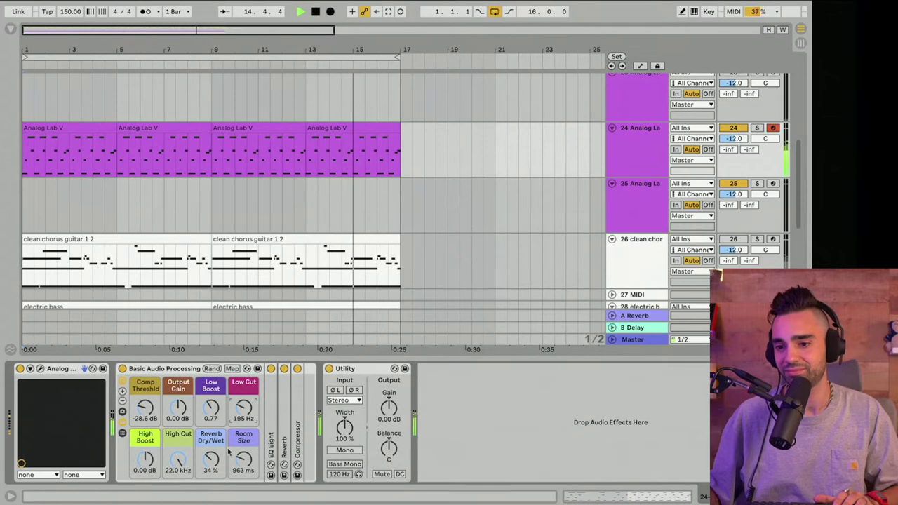
left_click_drag(211, 460, 244, 465)
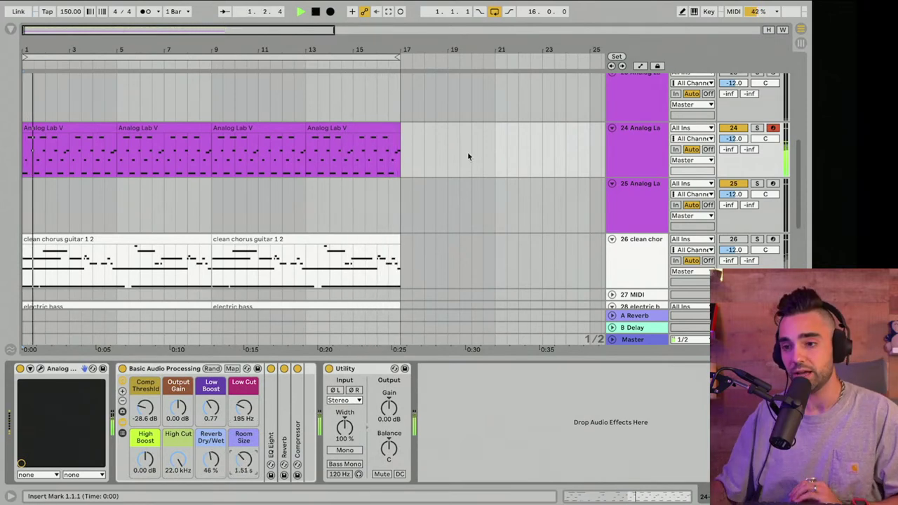
key("space")
Unfold the Drums group so its individual kick, snare and clap tracks are shown
scroll(465, 160, "up", 4)
scroll(466, 159, "up", 6)
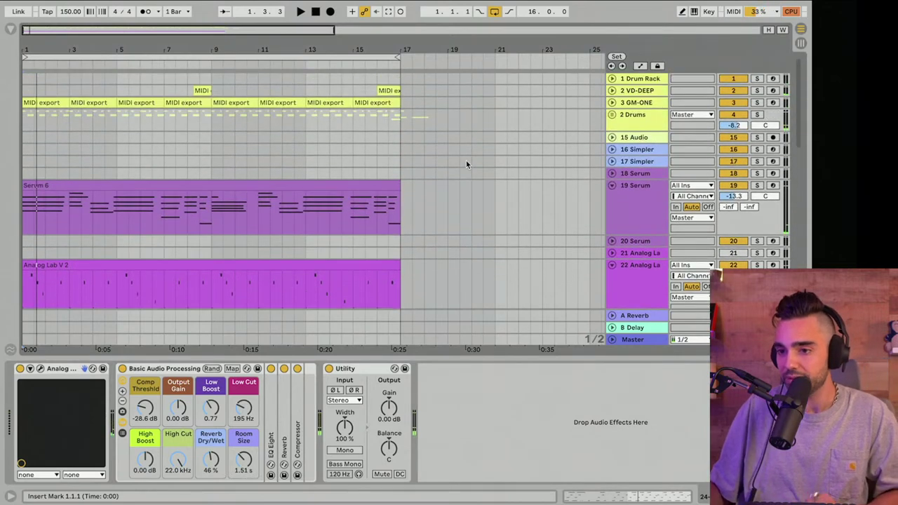
scroll(465, 160, "down", 4)
scroll(467, 163, "up", 3)
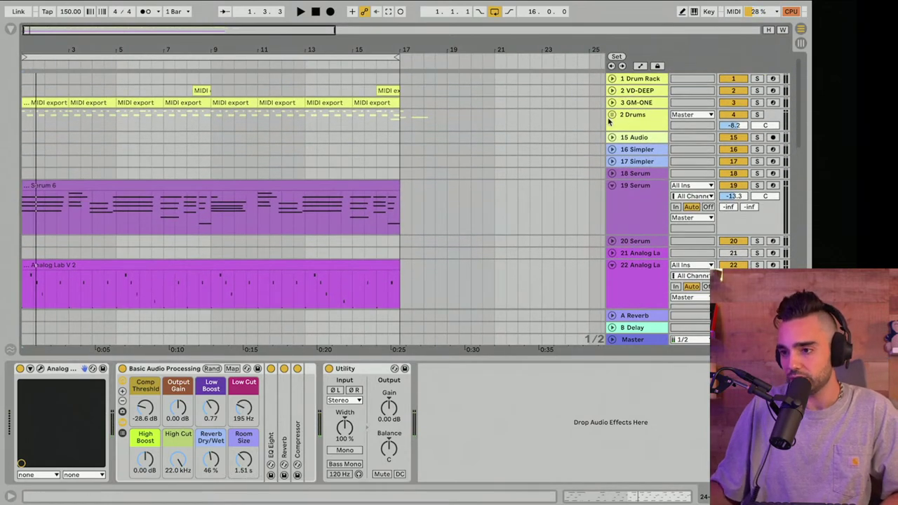
left_click(614, 117)
left_click(612, 115)
scroll(541, 128, "down", 2)
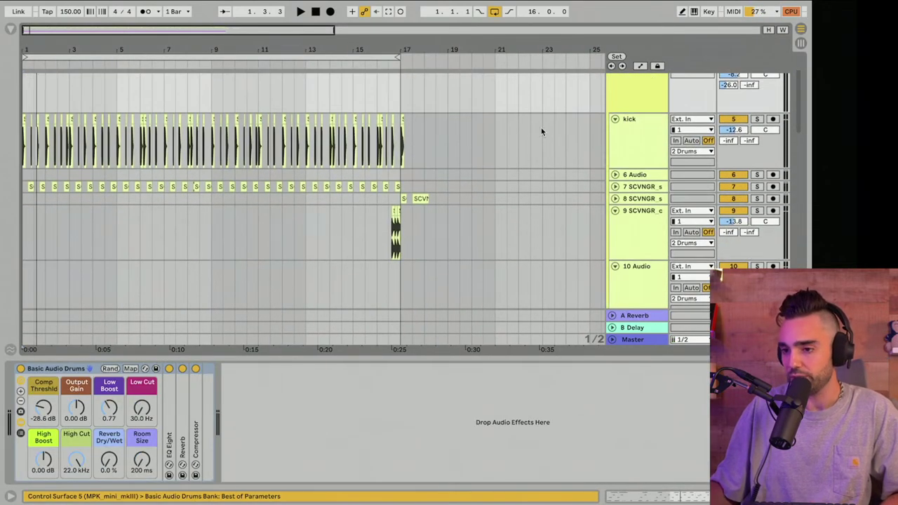
On clap track 9, raise EQ Eight band 4 to 0.87 dB at 5.05 kHz and set the Reverb quality to High
left_click_drag(407, 51, 330, 177)
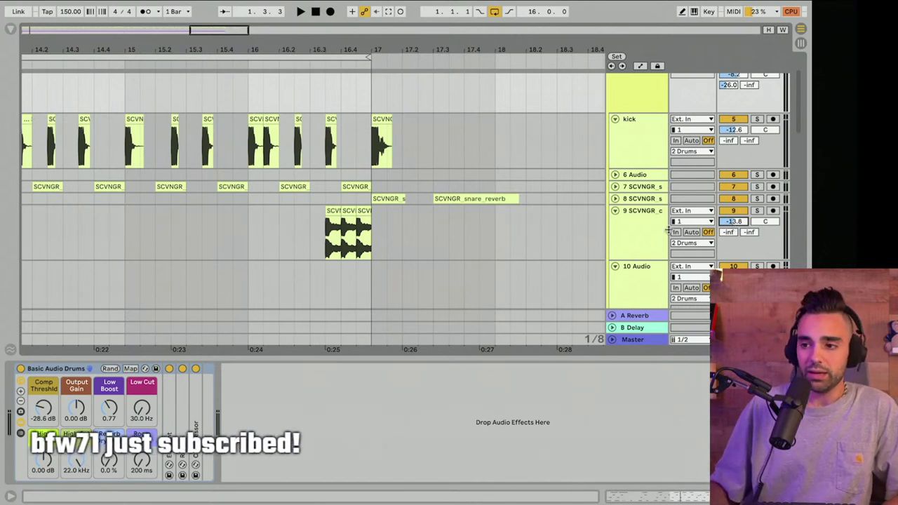
left_click(645, 235)
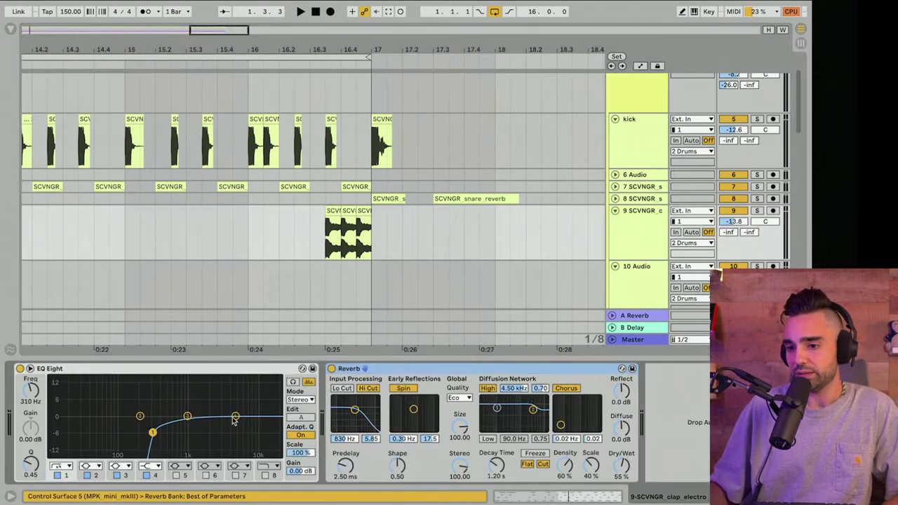
left_click_drag(235, 419, 235, 415)
left_click(458, 397)
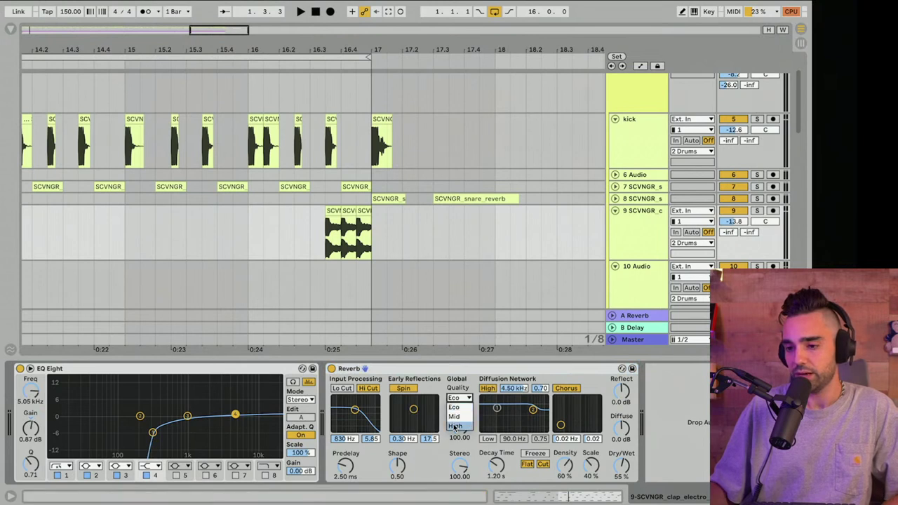
left_click(454, 422)
Set clap track 9's volume to -16.5 dB and play the arrangement from bar 16
left_click_drag(735, 223, 736, 232)
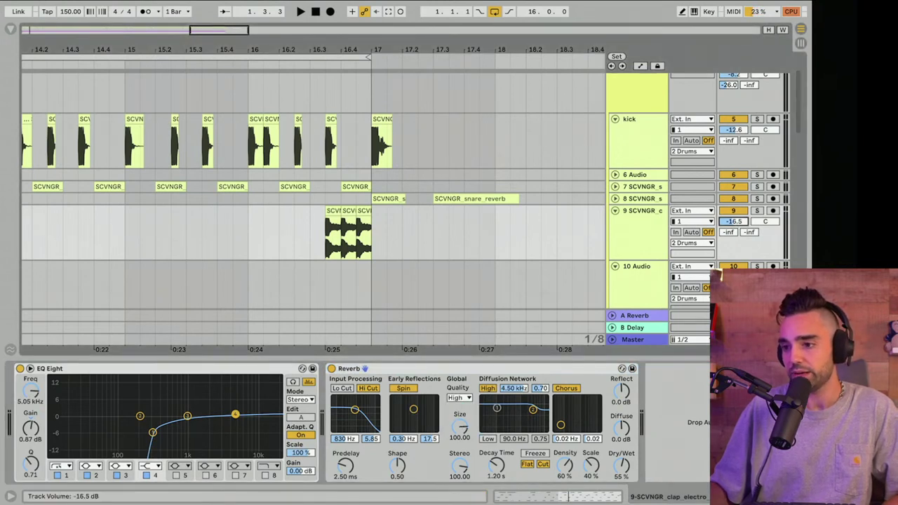
left_click(254, 234)
key("space")
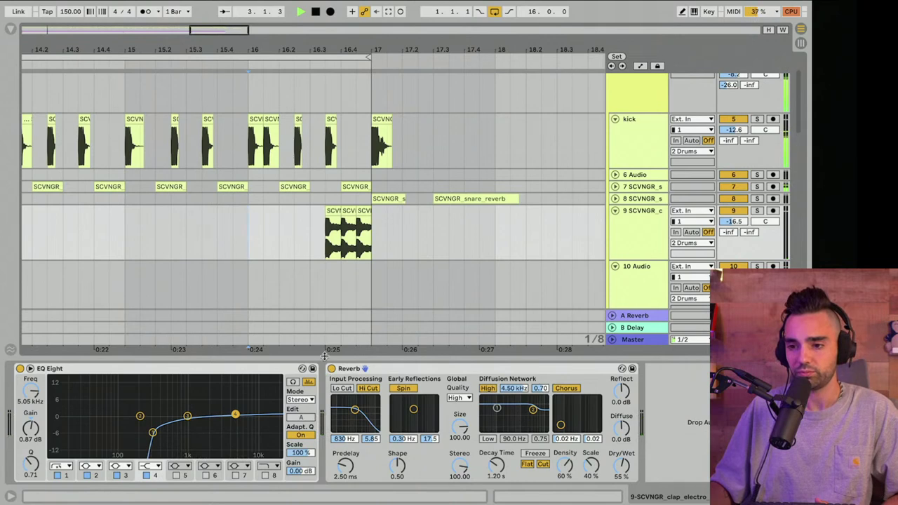
Examine the clips on all tracks from the drums to the electric bass during playback, and stop playback
left_click_drag(324, 359, 333, 452)
left_click_drag(137, 48, 293, 9)
scroll(301, 208, "down", 10)
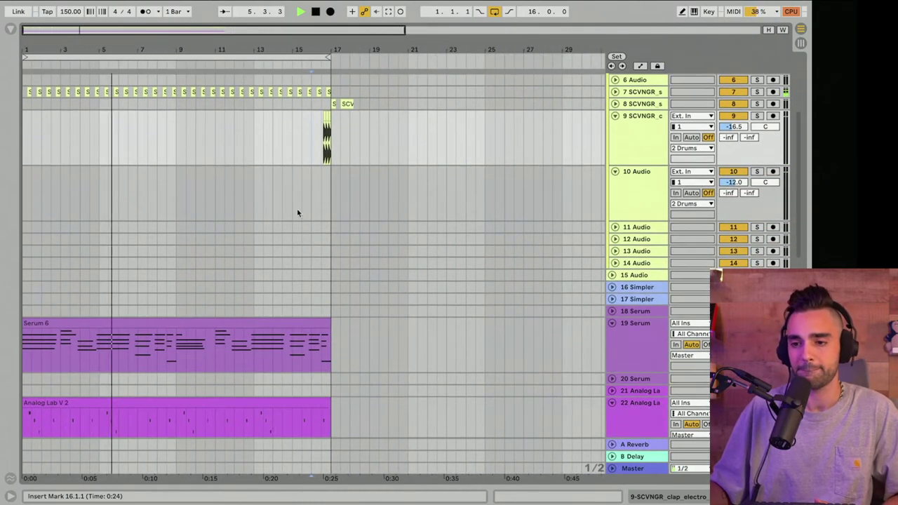
scroll(295, 209, "down", 3)
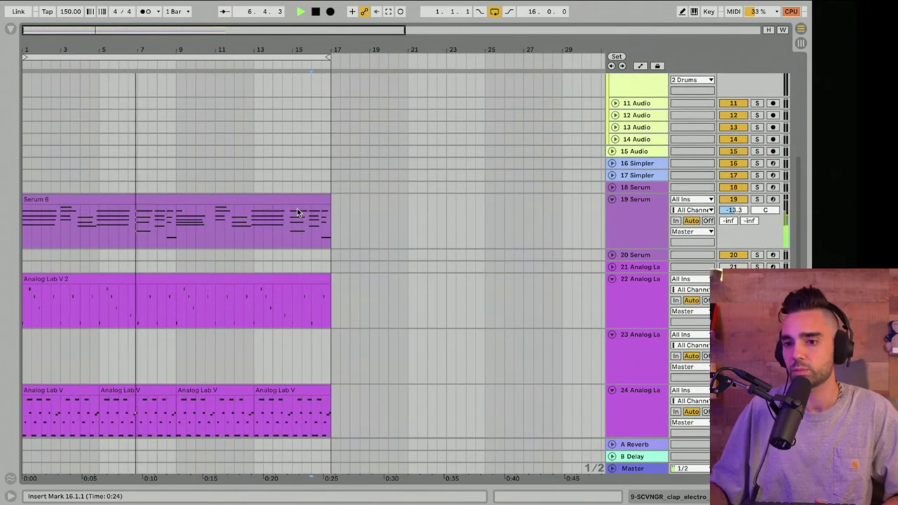
scroll(293, 216, "down", 10)
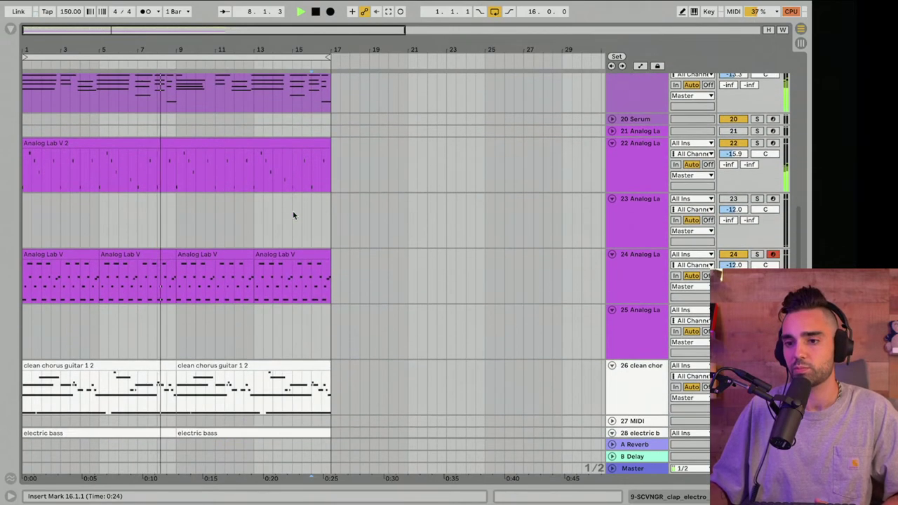
scroll(292, 210, "down", 6)
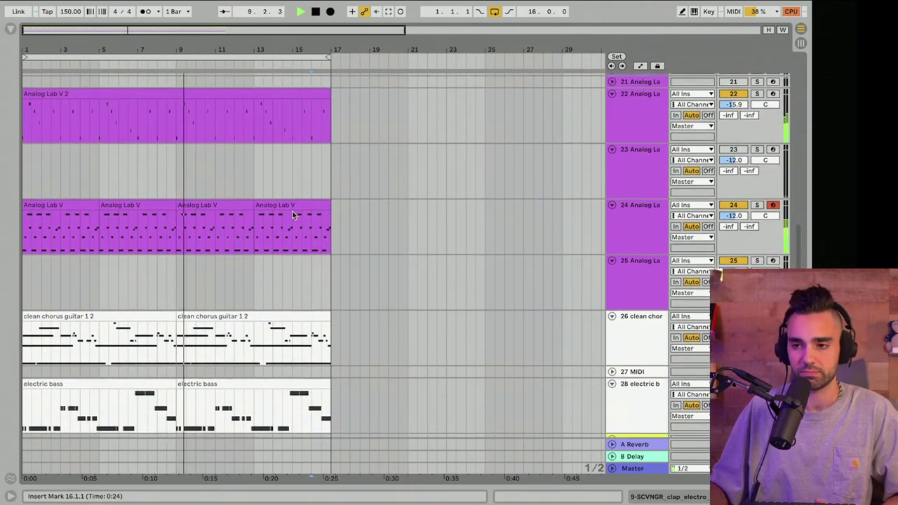
scroll(294, 207, "up", 12)
scroll(295, 207, "up", 15)
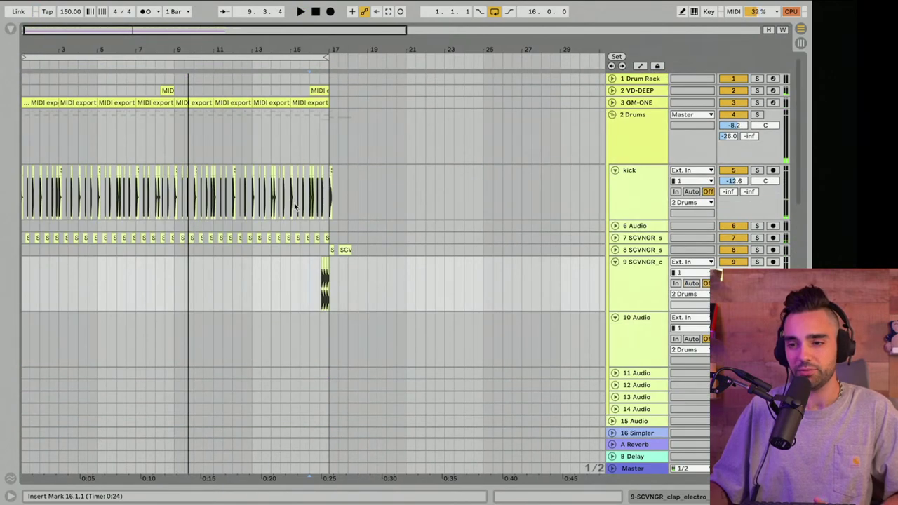
Collapse all the individual tracks inside the Drums group
left_click(344, 250)
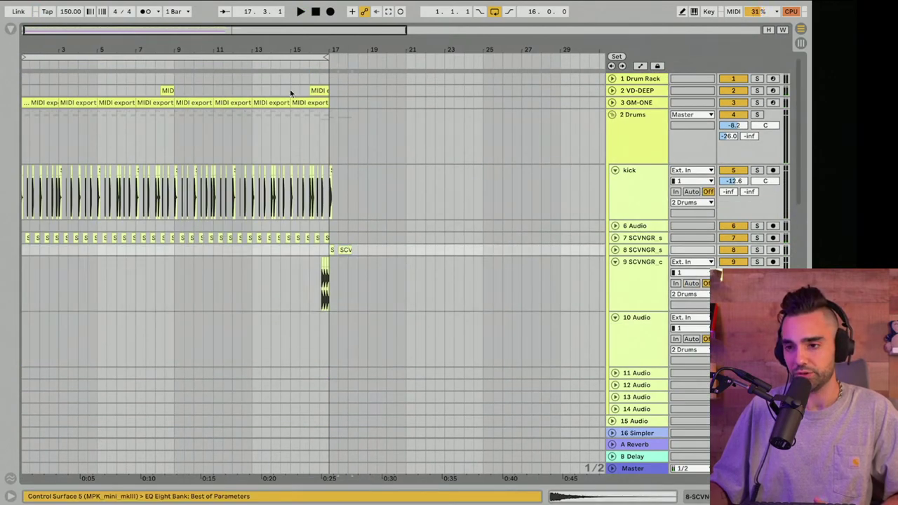
left_click_drag(296, 49, 195, 48)
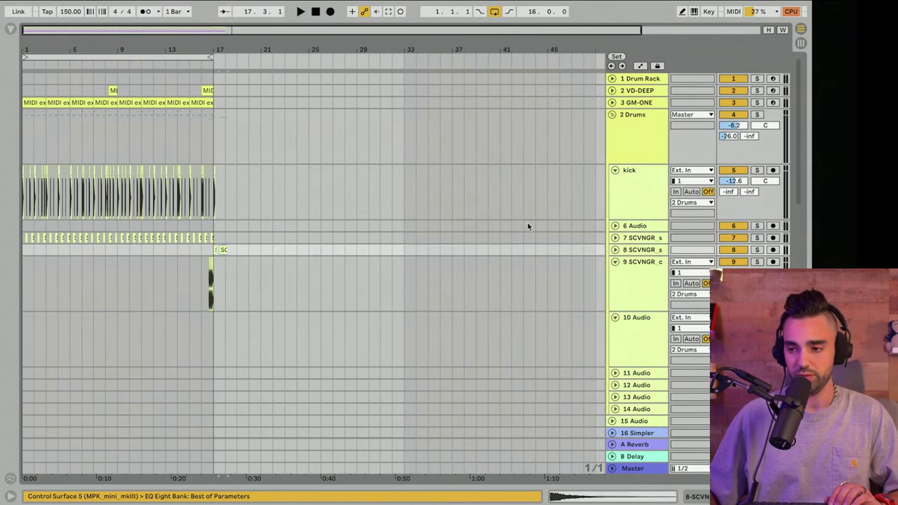
left_click(615, 262, "alt")
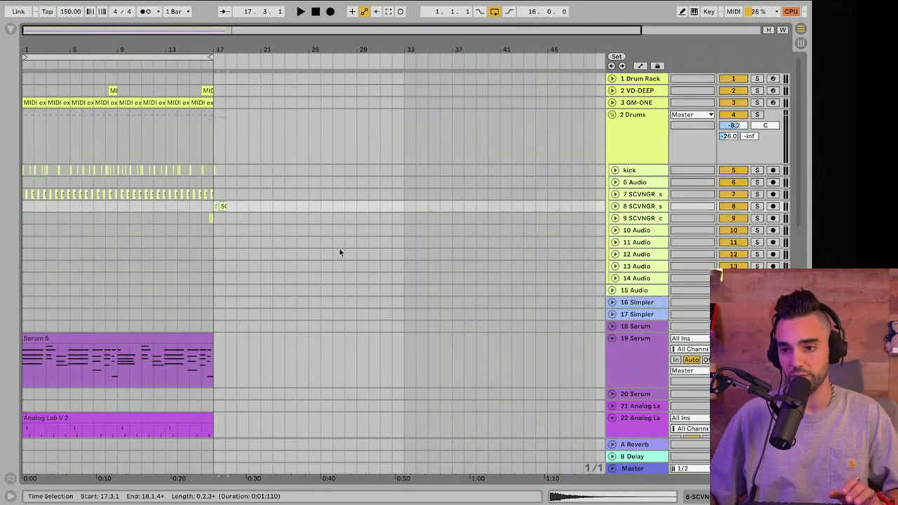
scroll(327, 252, "down", 1)
scroll(327, 248, "down", 10)
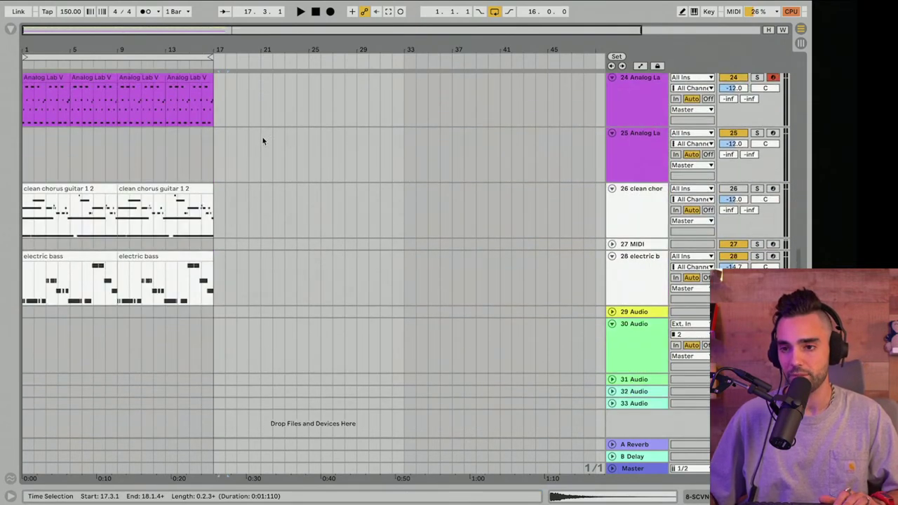
Extend the loop to 32 bars and relocate both it and all the clips inside it to start at bar 49
scroll(262, 138, "up", 10)
left_click_drag(211, 58, 404, 57)
left_click(381, 58)
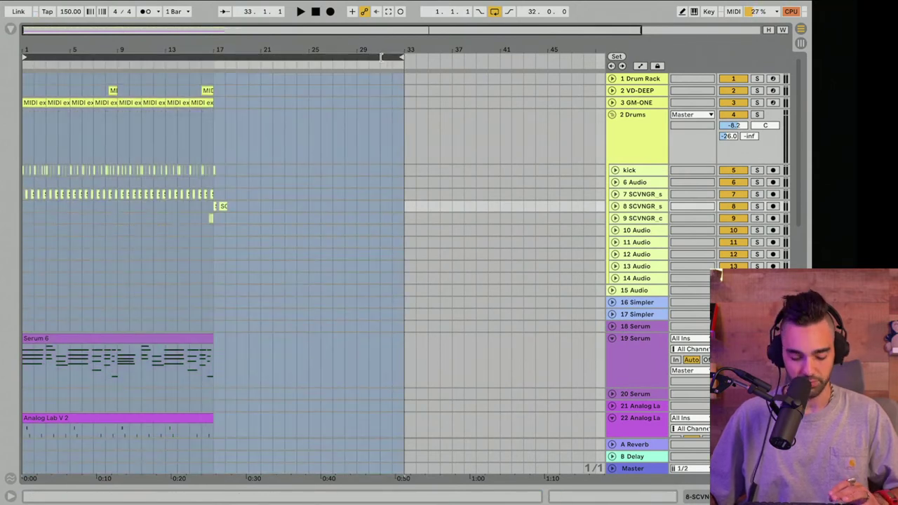
key("Delete")
left_click_drag(297, 51, 348, 58)
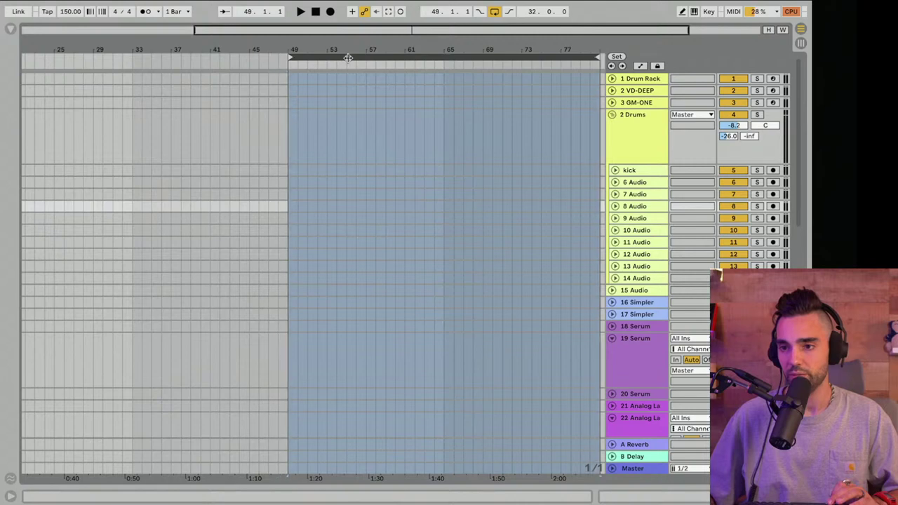
key("super+v")
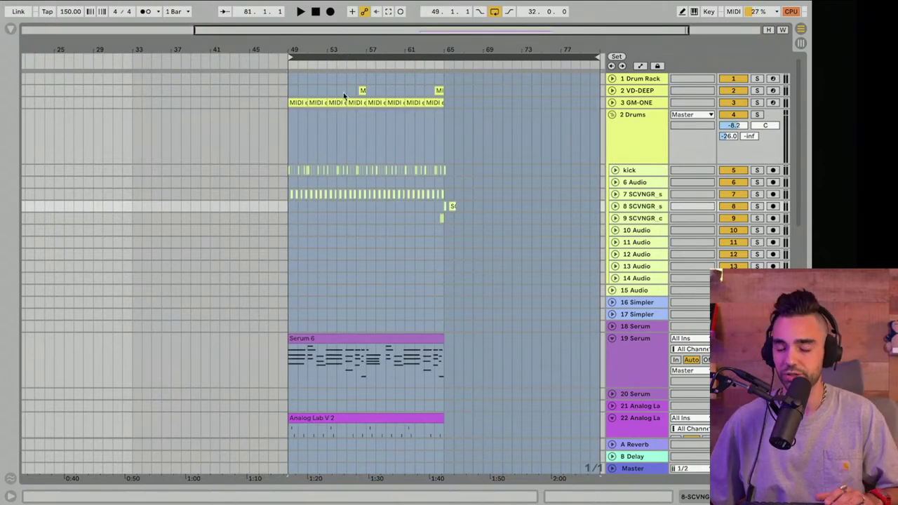
scroll(342, 108, "down", 5)
scroll(341, 107, "down", 3)
scroll(341, 107, "up", 6)
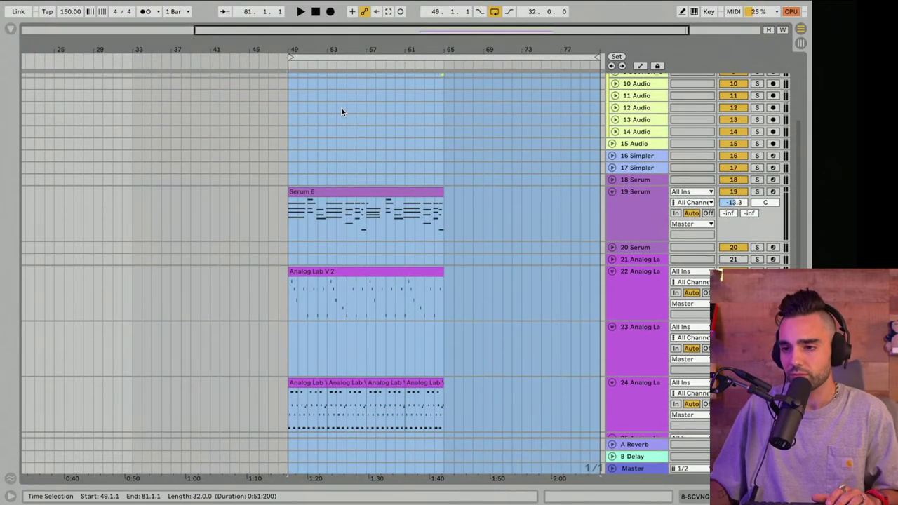
Move the Serum 6 clip on track 19 to bar 1 and play it from the start
left_click_drag(276, 51, 329, 29)
left_click(305, 264)
left_click_drag(345, 204, 68, 202)
key("space")
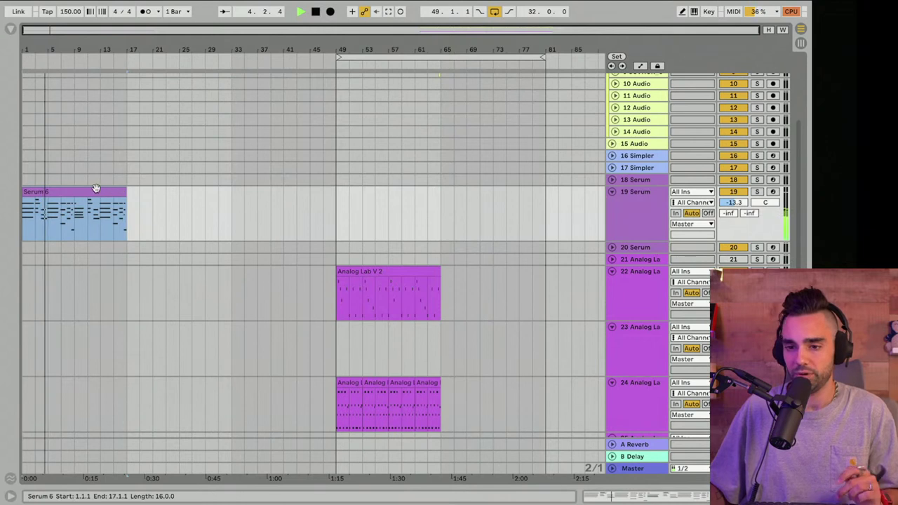
Try a copy of the Serum 6 clip on track 20 during playback, delete the copy and stop
left_click_drag(93, 191, 83, 246)
key("space")
key("space")
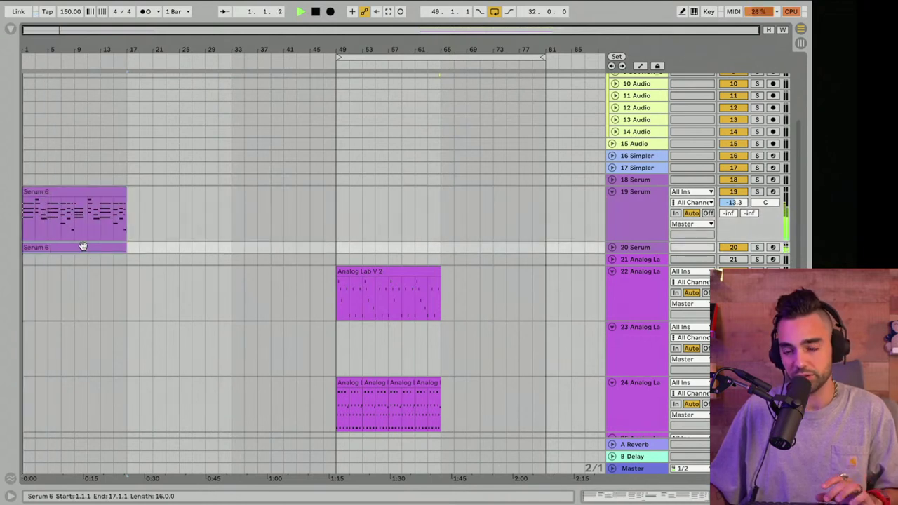
left_click(613, 248)
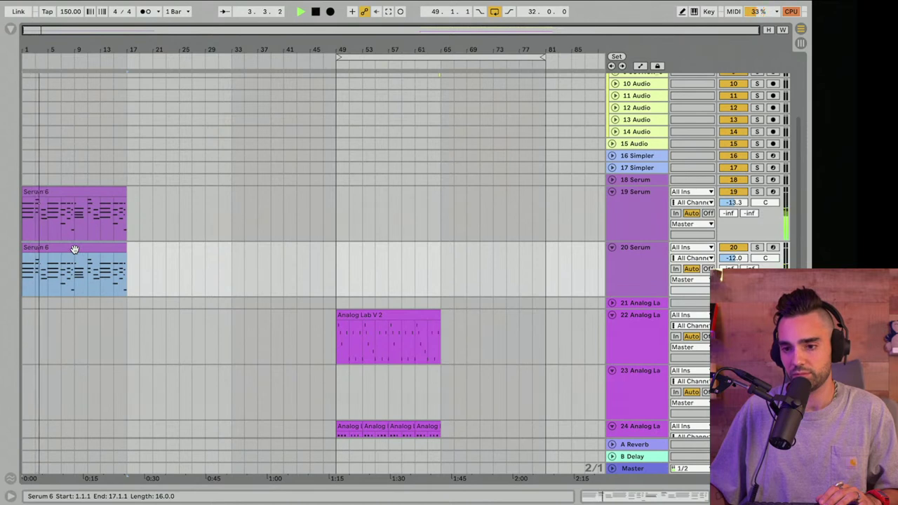
key("Delete")
key("space")
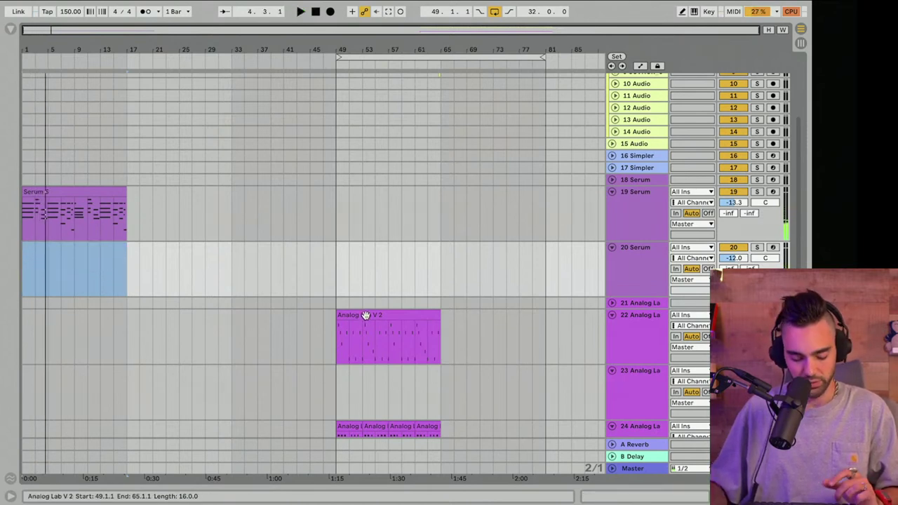
Try a copy of the Analog Lab V 2 clip at bar 1 of track 20 during playback, and delete it
left_click_drag(365, 315, 44, 266)
key("space")
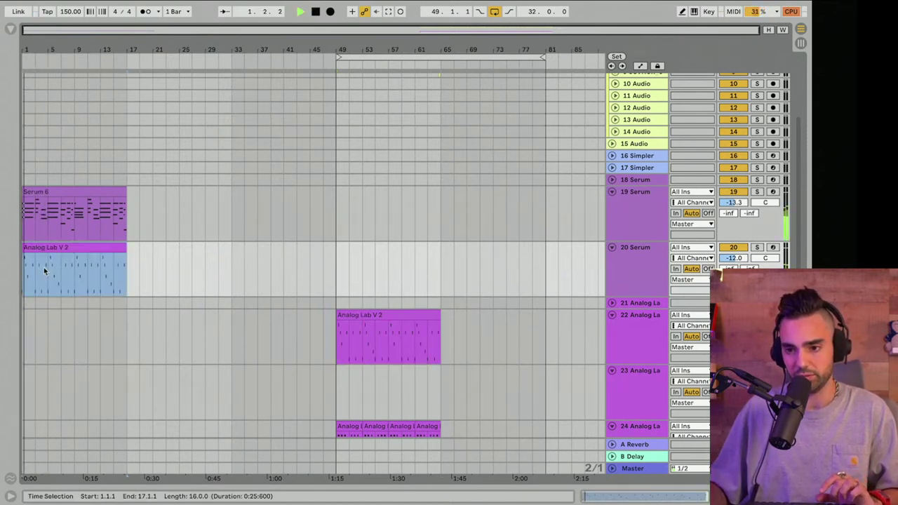
left_click(51, 248)
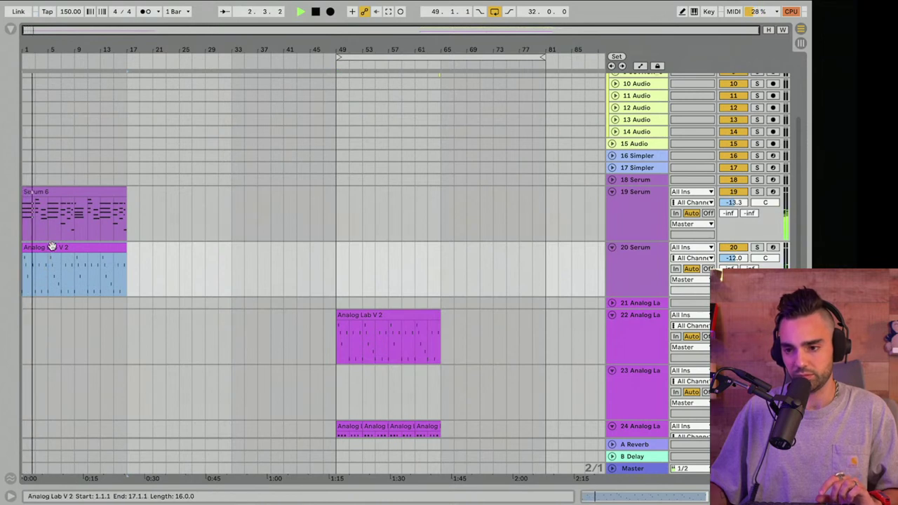
key("Delete")
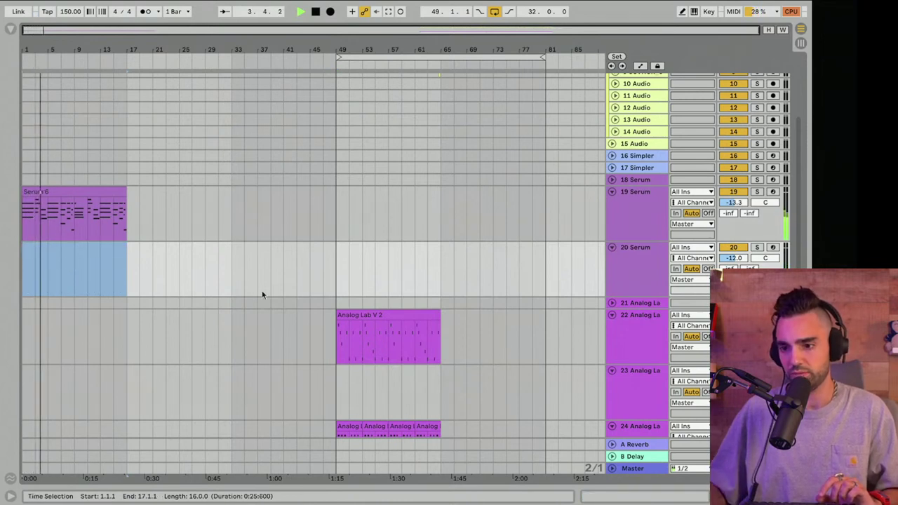
Copy the first Analog Lab V clip on track 24 from bar 49 to bar 1 and play from the start
scroll(277, 301, "down", 3)
scroll(276, 298, "down", 1)
left_click_drag(346, 345, 29, 350)
key("space")
key("space")
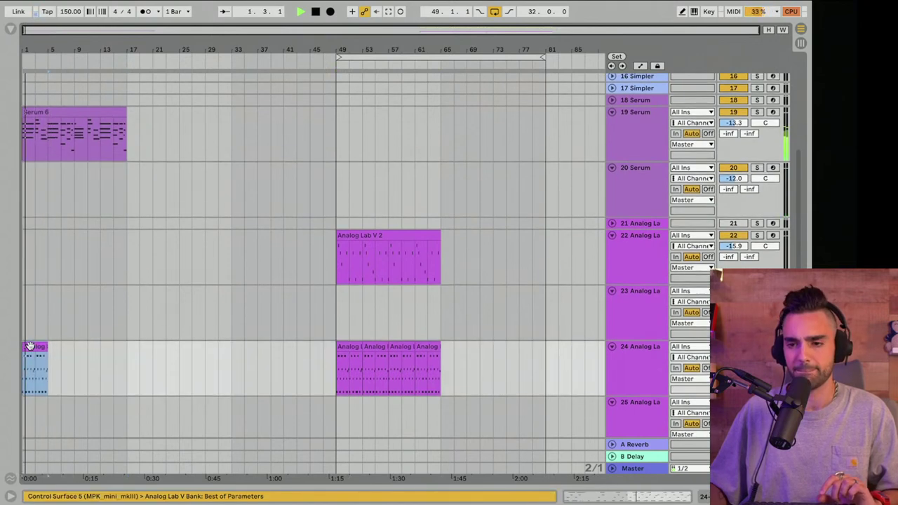
Copy the four-bar Analog Lab V clip from bar 1 of track 24 onto track 20, placing it at bar 5
left_click_drag(29, 346, 26, 222)
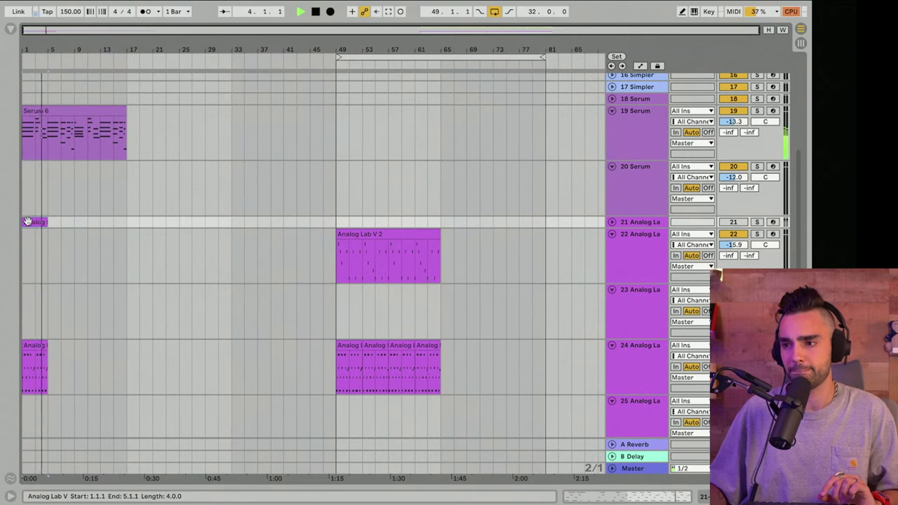
left_click_drag(27, 221, 28, 207)
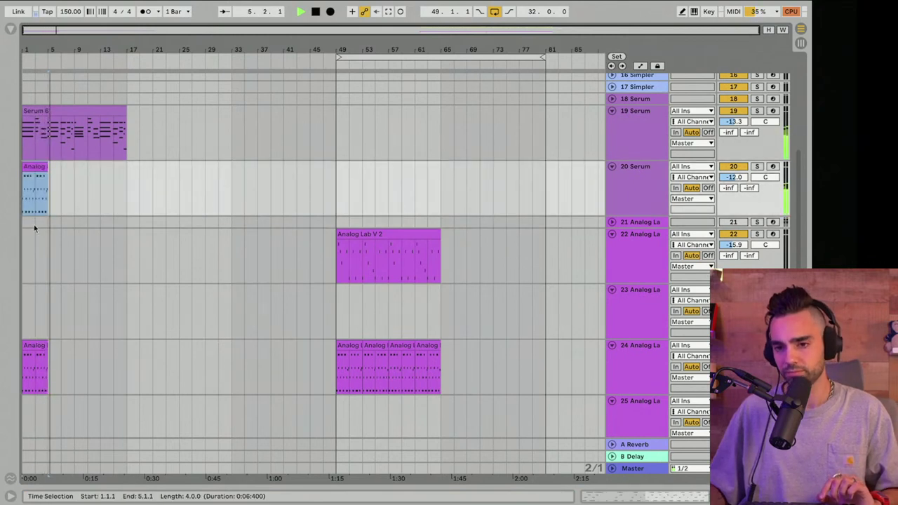
left_click_drag(34, 167, 61, 175)
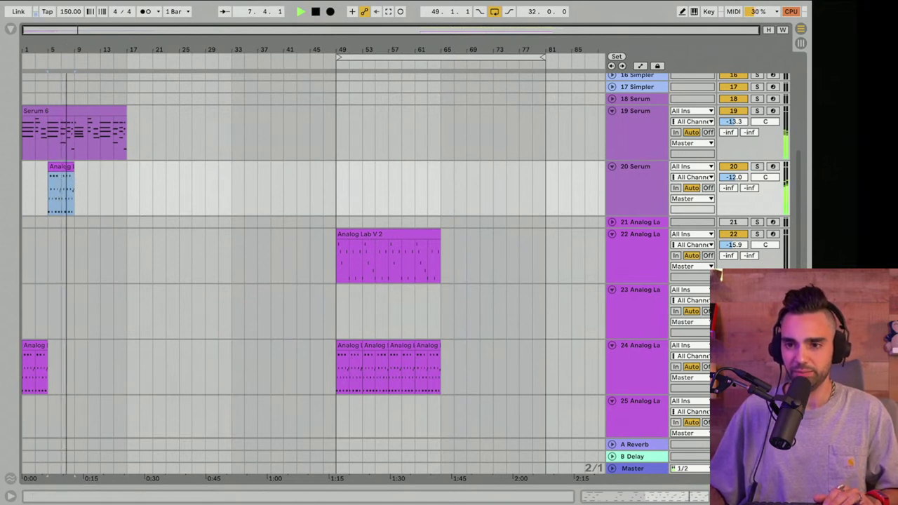
Stop playback and shorten the Serum 6 clip on track 19 so it ends at bar 9
scroll(72, 78, "up", 3)
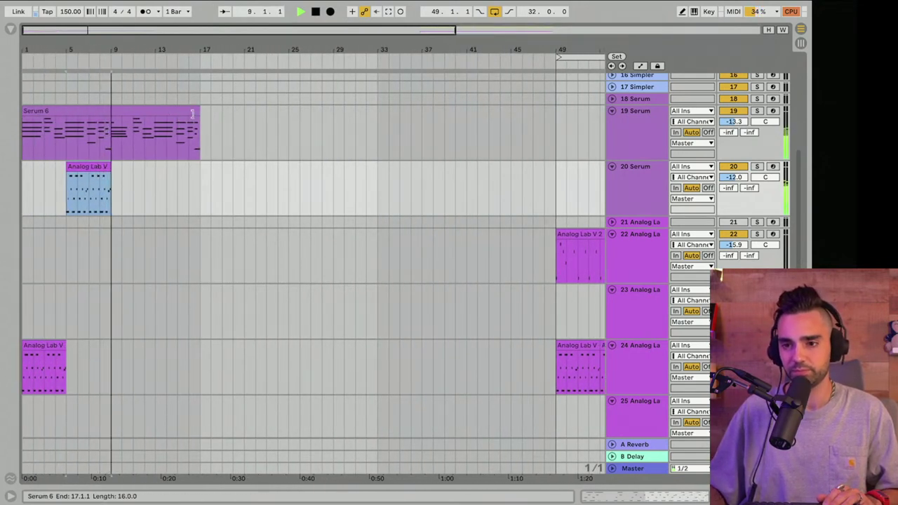
key("space")
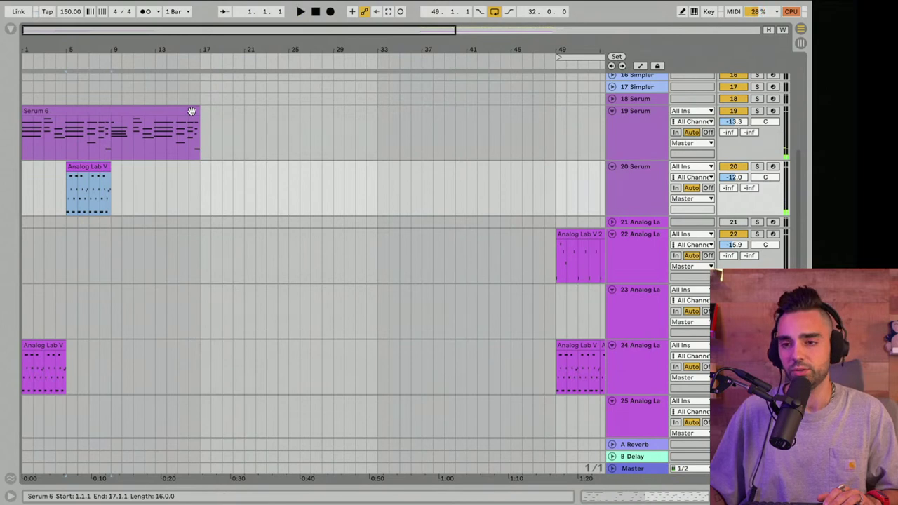
left_click_drag(193, 111, 110, 111)
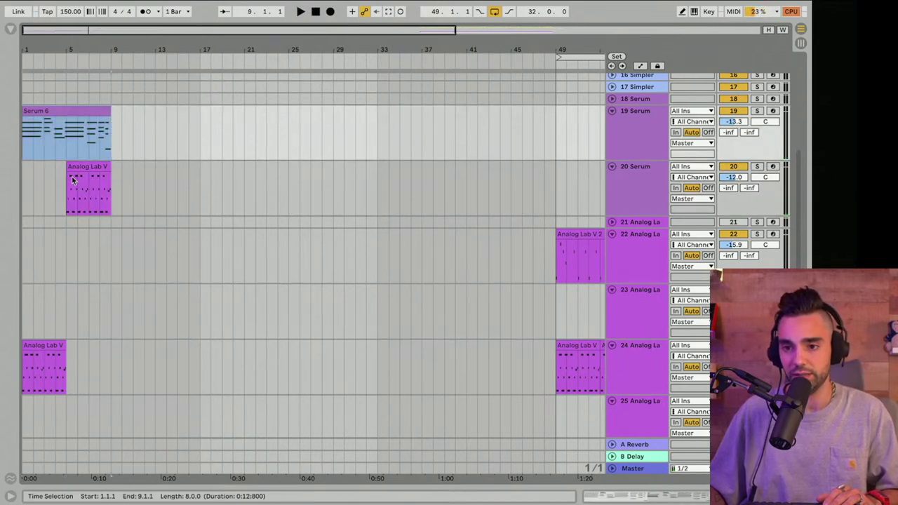
Delete the Analog Lab V clip at bar 1 of track 24 and play the intro from the start
left_click(42, 355)
key("Delete")
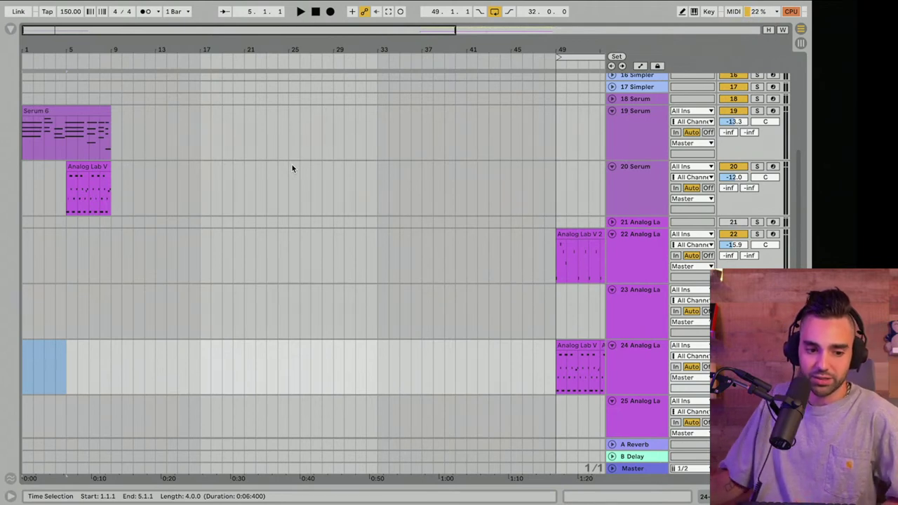
left_click(317, 13)
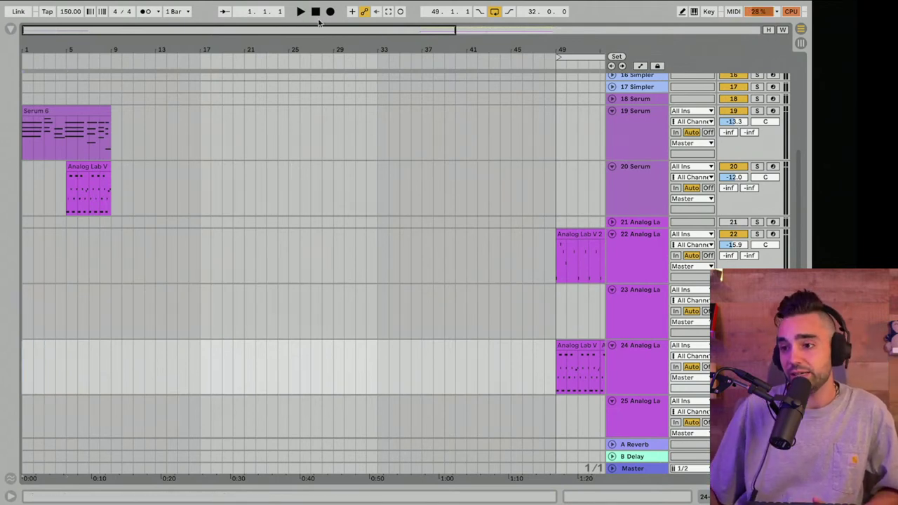
key("space")
left_click_drag(39, 54, 39, 53)
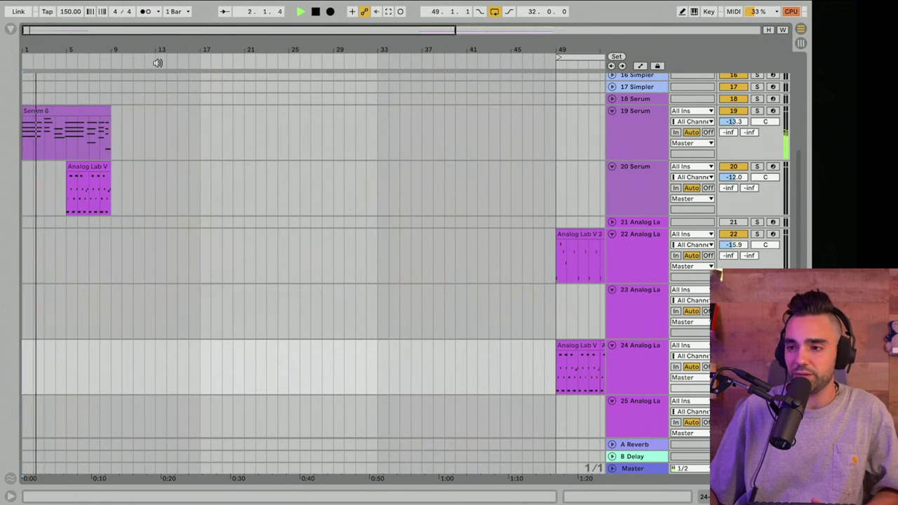
left_click_drag(150, 53, 150, 27)
left_click_drag(110, 49, 96, 50)
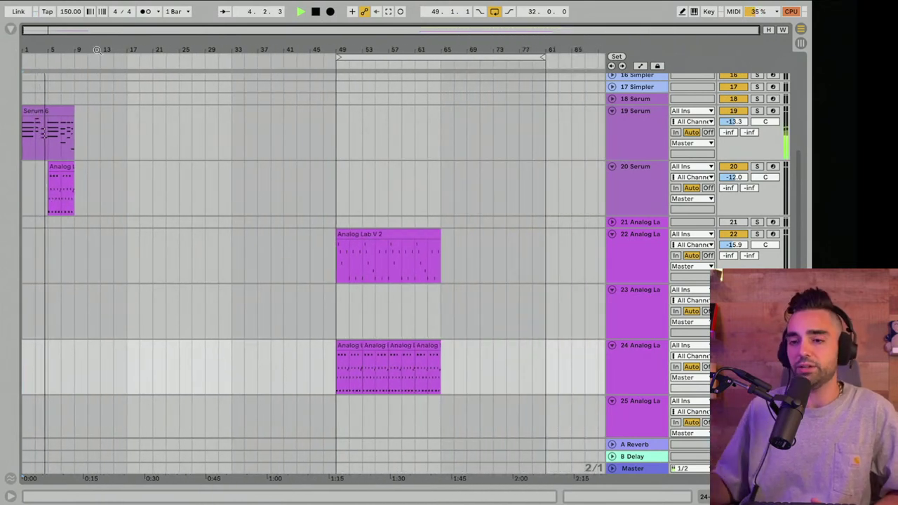
Copy the Serum 6 clip on track 19 to bar 49, extend the copy to bar 65, and stop playback
left_click(70, 110)
left_click_drag(71, 110, 364, 130)
left_click_drag(387, 111, 440, 111)
key("space")
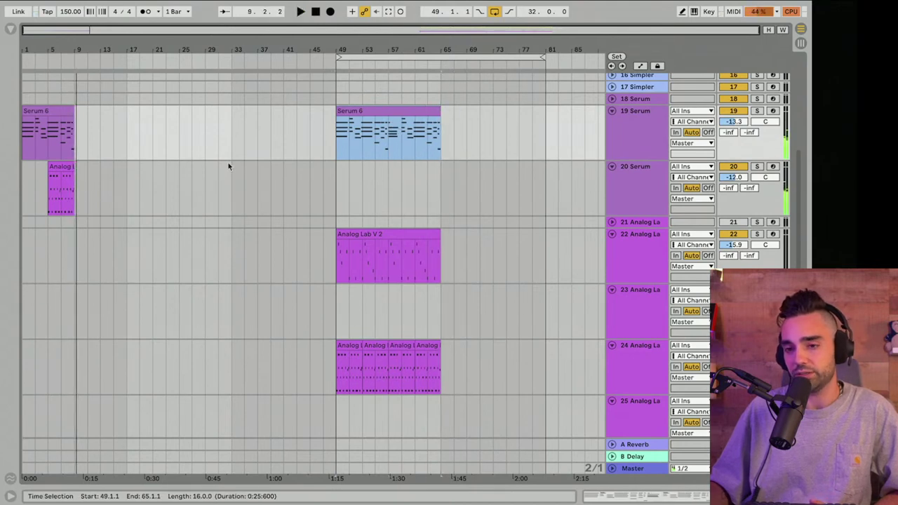
Try High Cut settings of 580 Hz, 403 Hz and 15.3 kHz in track 20's Basic Audio Processing rack while auditioning the intro
double_click(639, 187)
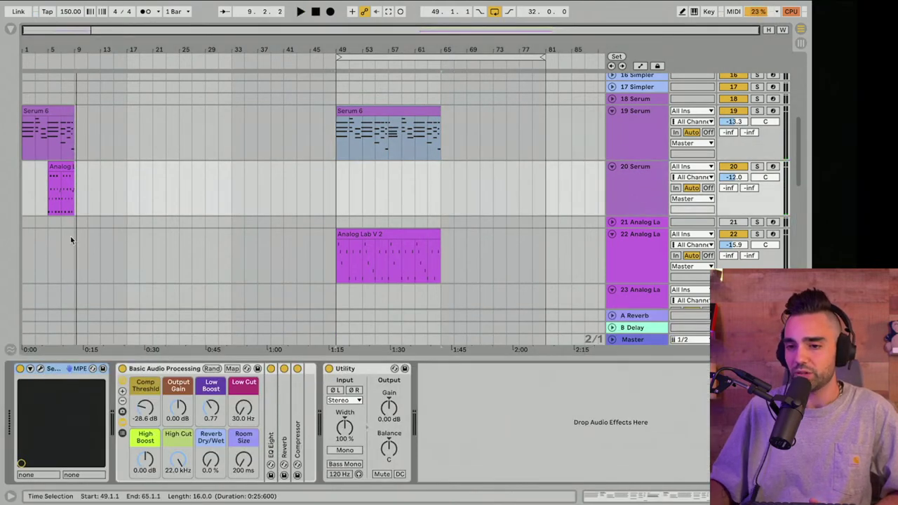
scroll(120, 213, "down", 5)
scroll(116, 210, "up", 6)
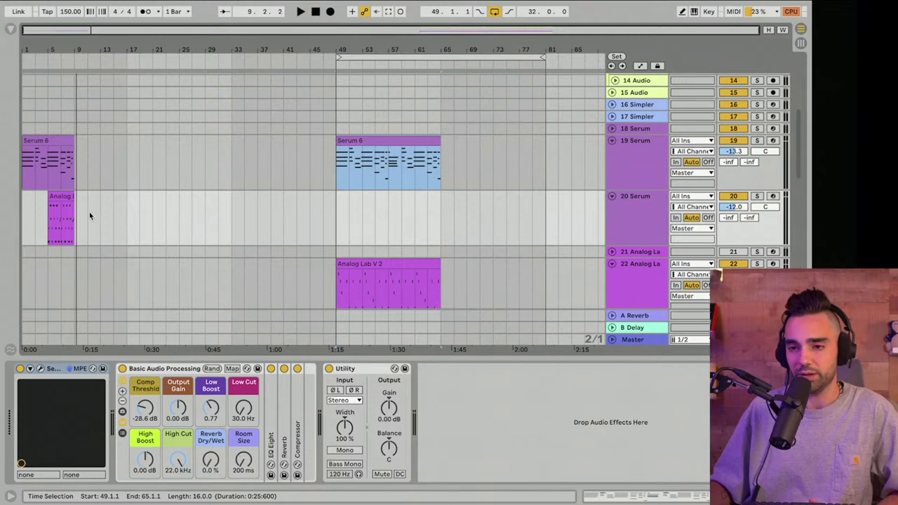
left_click_drag(188, 462, 188, 491)
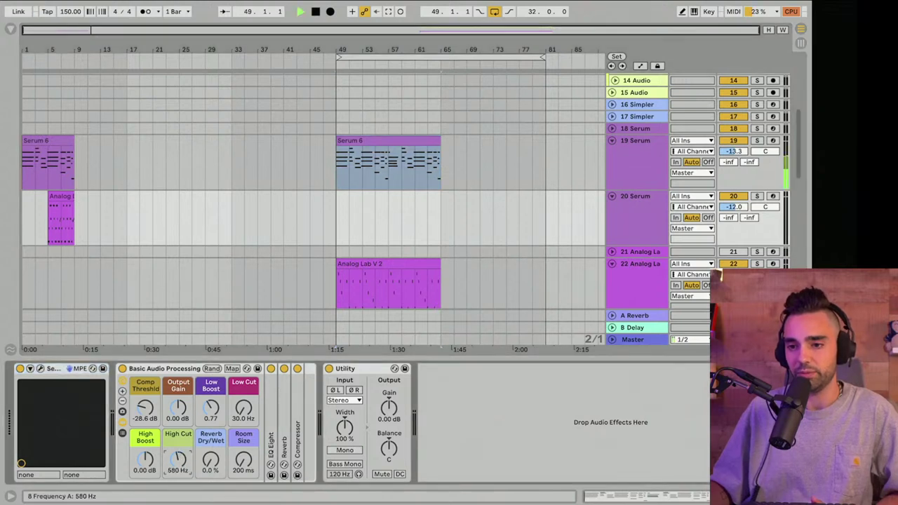
key("space")
left_click(314, 12)
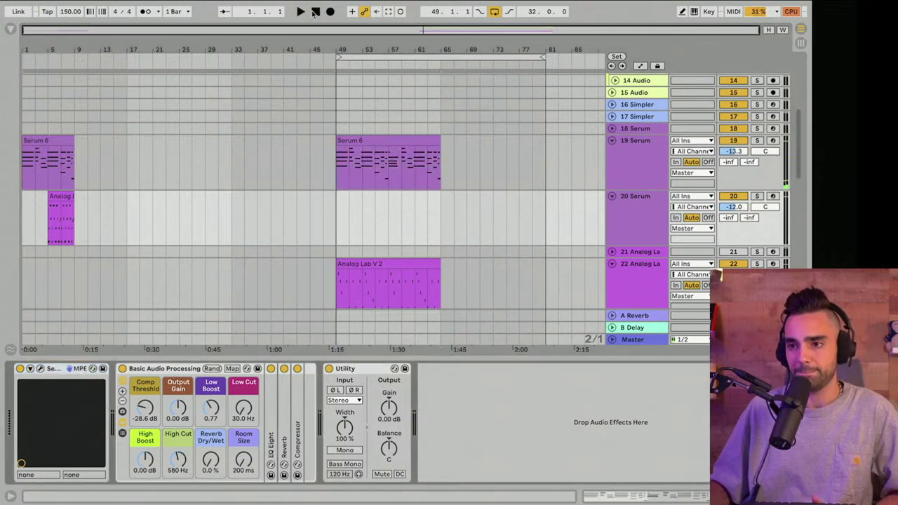
key("space")
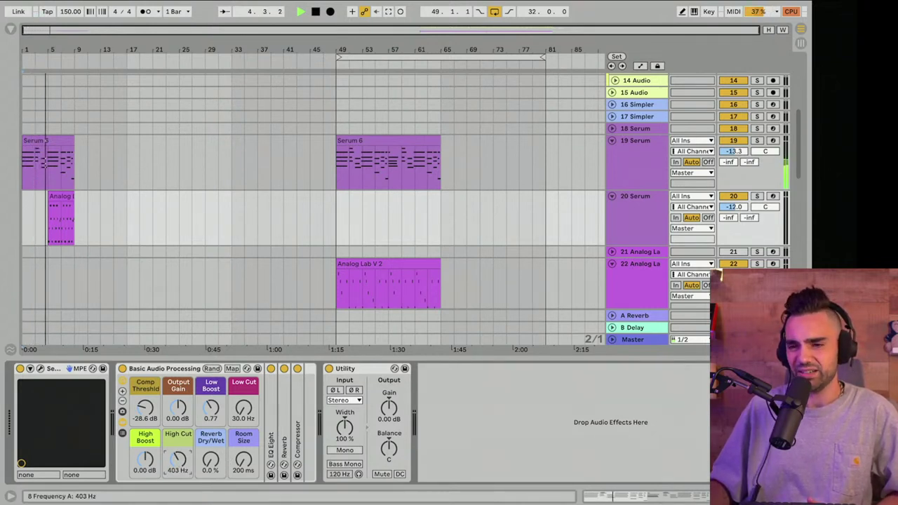
left_click_drag(178, 460, 178, 456)
key("space")
Open the Analog Lab V clip at bar 5 of track 20 and transpose all its notes down one octave
double_click(65, 196)
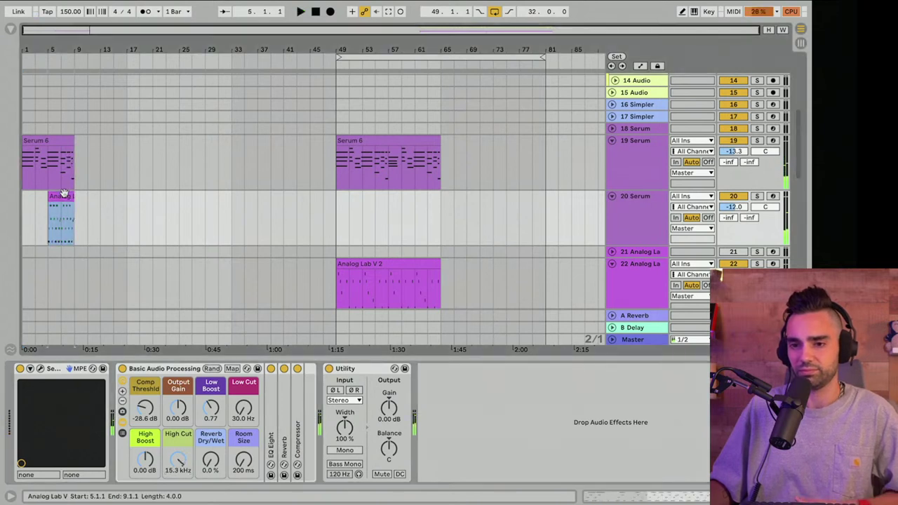
left_click(354, 454)
key("ctrl+a")
key("shift+Down")
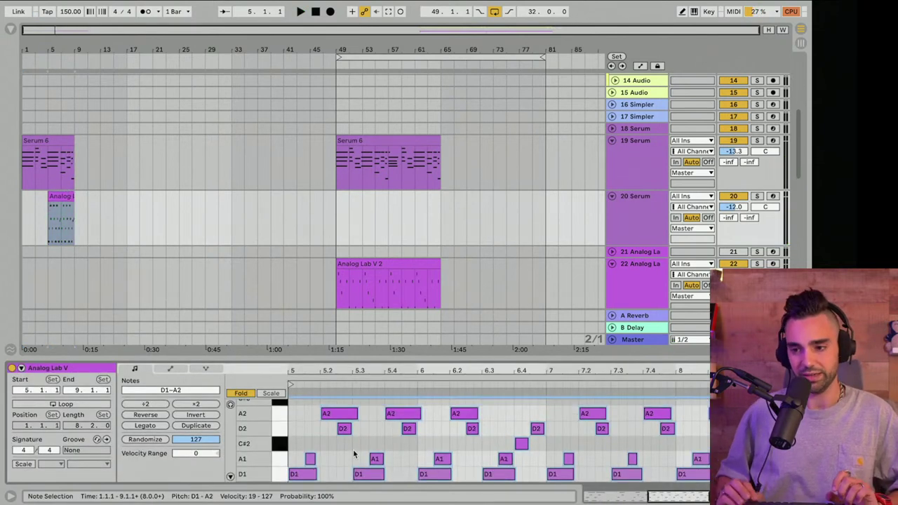
Sweep track 20's High Cut from 205 Hz to 4.63 kHz during playback, then show its automation lane
left_click(652, 217)
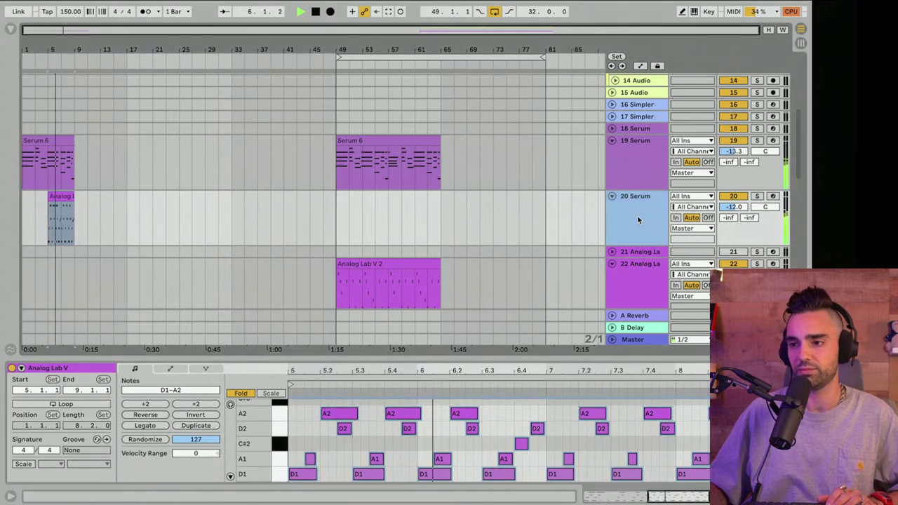
left_click(635, 217)
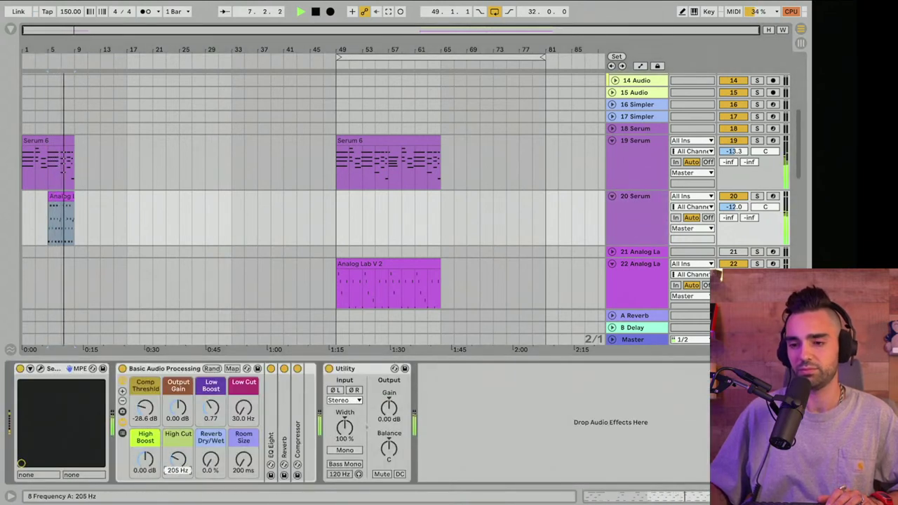
left_click_drag(178, 459, 178, 453)
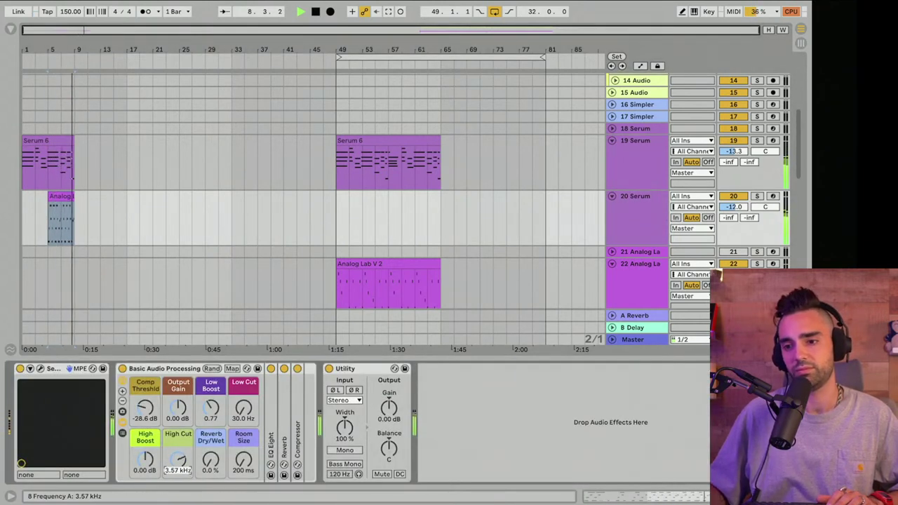
key("a")
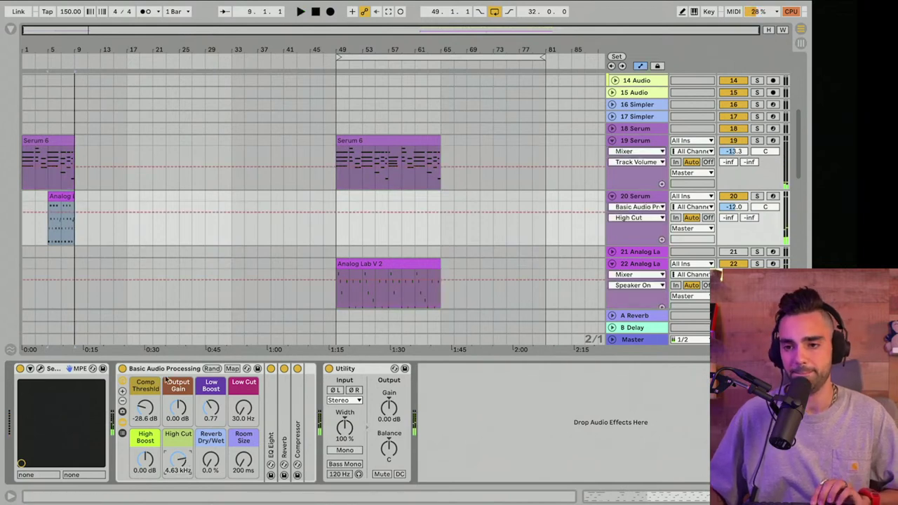
Draw a curved High Cut automation on track 20 rising from bar 1 to 11.2 kHz at bar 9, and audition it from bar 5
left_click_drag(70, 216, 28, 234)
left_click_drag(74, 216, 74, 211)
left_click(50, 237)
key("space")
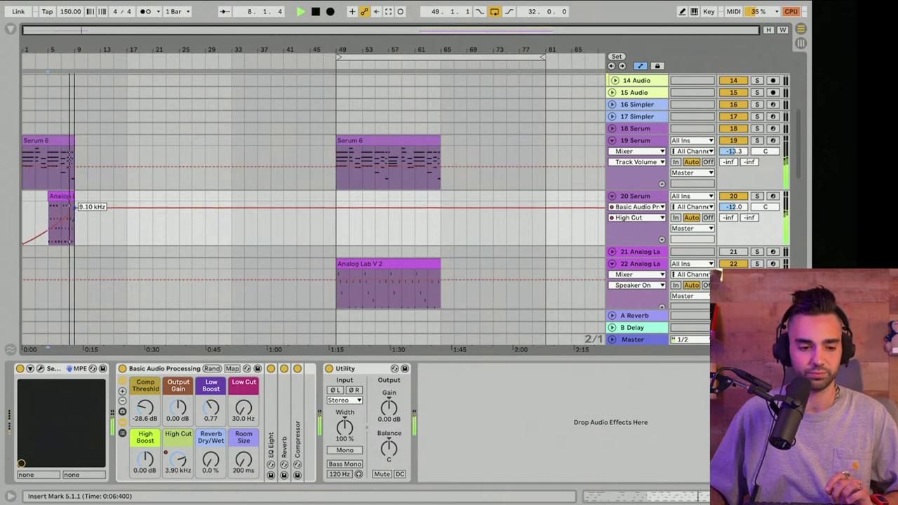
left_click_drag(74, 208, 75, 206)
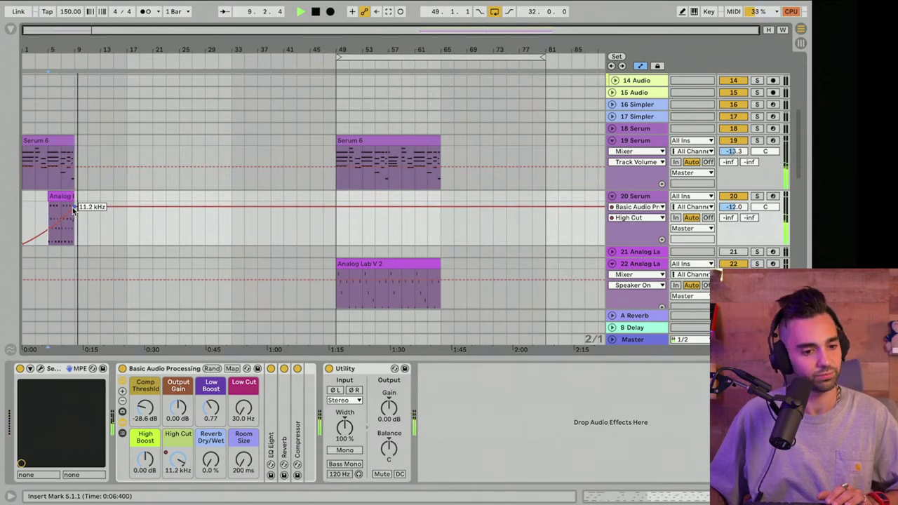
key("space")
Hide the automation lanes and close the device chain view
scroll(86, 234, "down", 5)
scroll(86, 234, "up", 6)
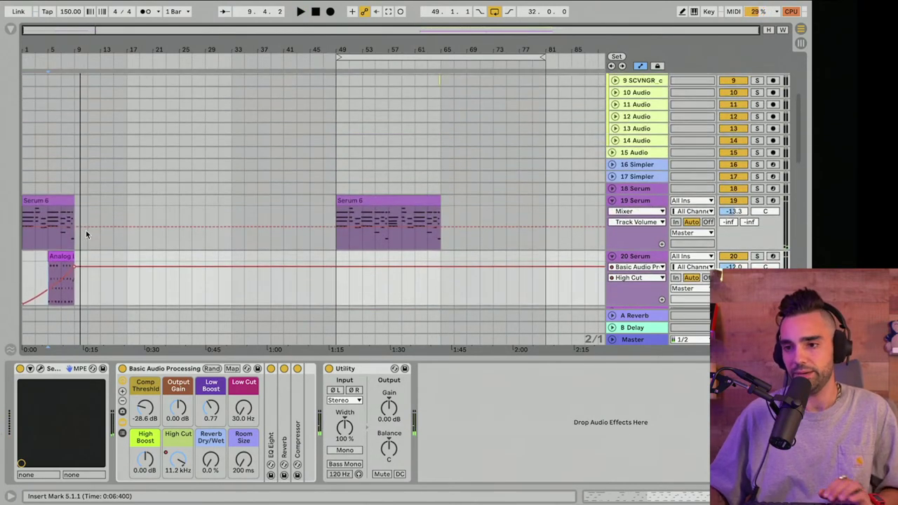
scroll(86, 230, "down", 10)
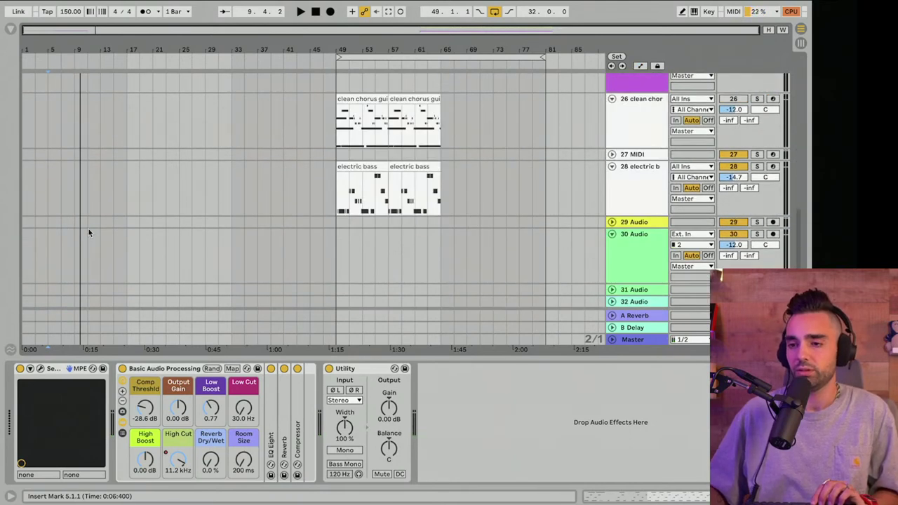
scroll(88, 231, "up", 10)
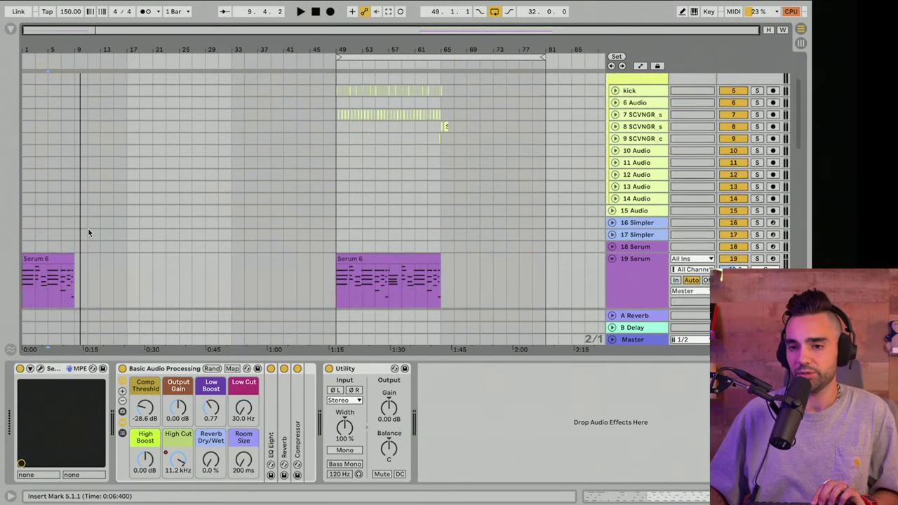
scroll(88, 232, "down", 1)
left_click(801, 496)
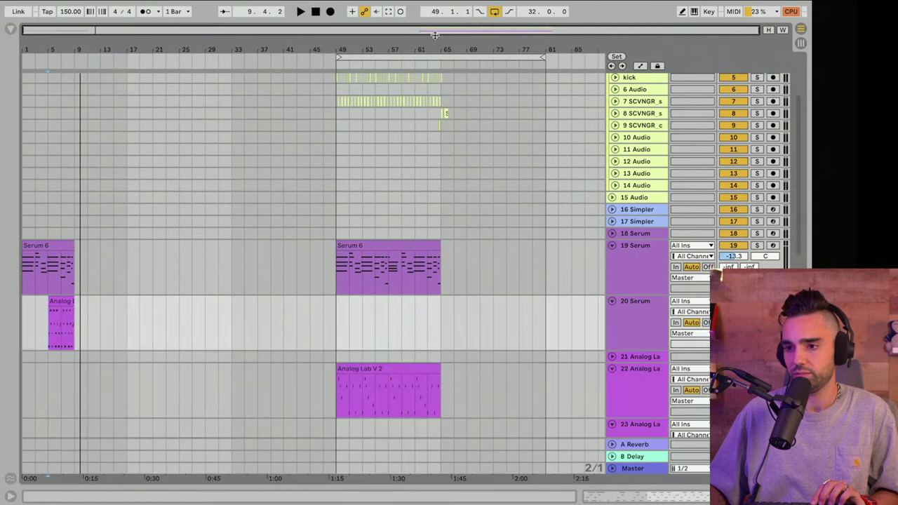
Copy the eight-bar Serum 6 clip from bar 1 of track 19 to bar 1 of track 23 and start playback
scroll(470, 244, "down", 3)
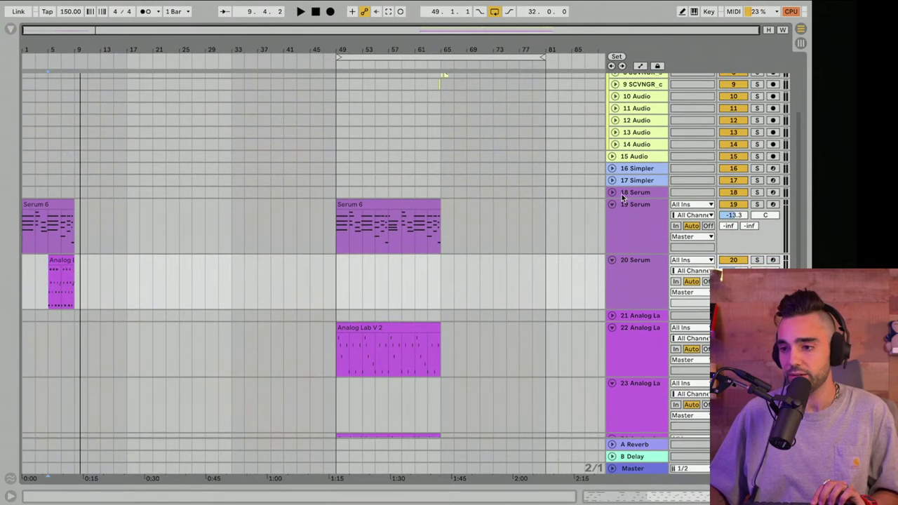
scroll(628, 205, "down", 2)
left_click(635, 366)
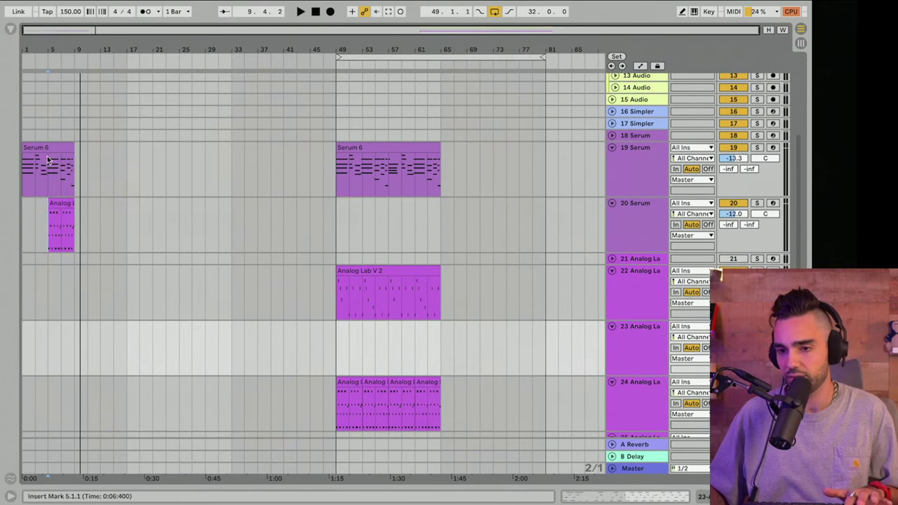
left_click_drag(47, 156, 32, 333)
key("space")
scroll(31, 333, "up", 1)
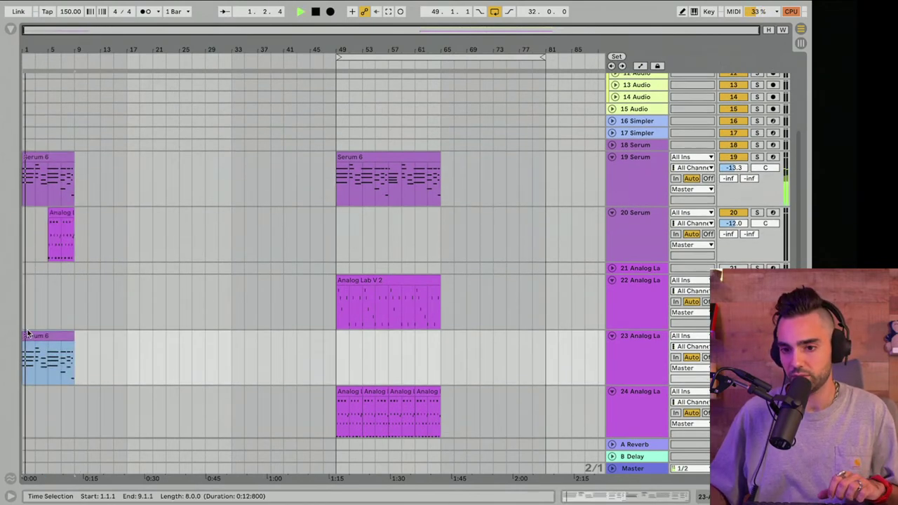
Open the Serum 6 copy on track 23 and transpose all its notes down one octave
double_click(31, 333)
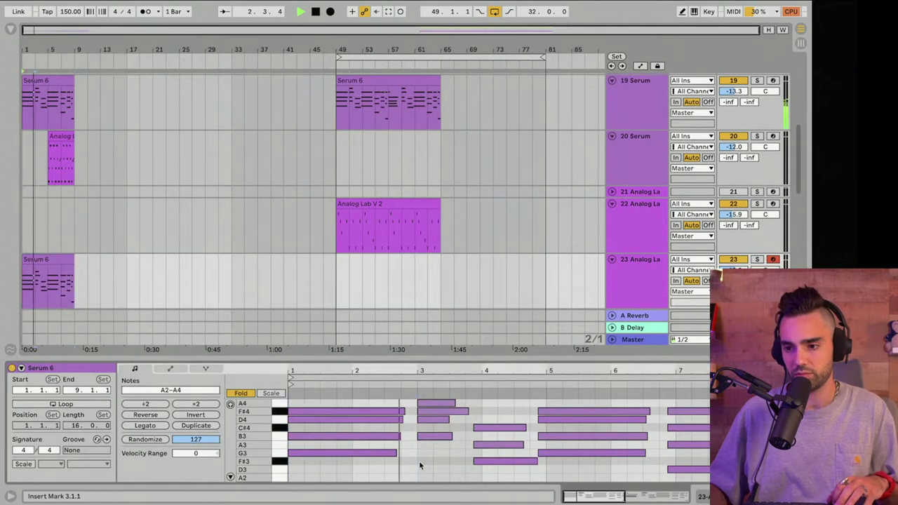
key("super+a")
key("shift+Down")
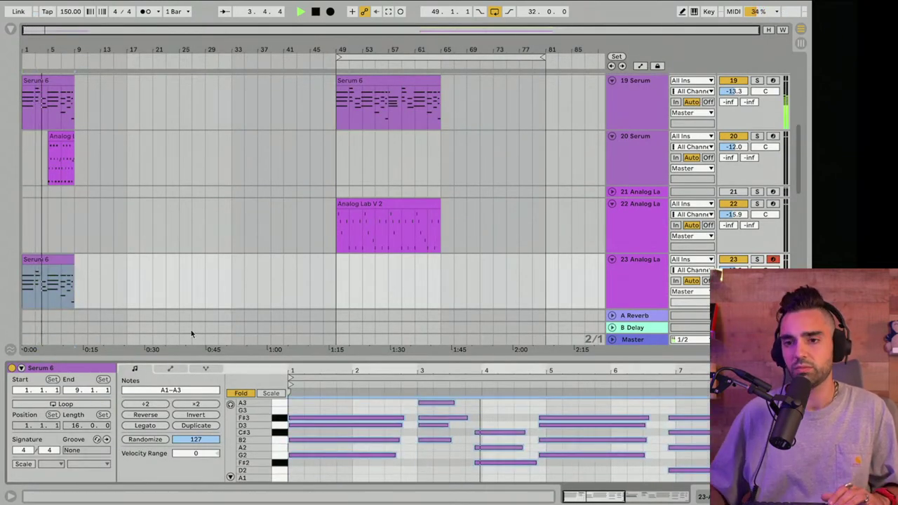
Deactivate the Serum 6 clip at bar 1 of track 19, transpose all its notes up one octave, and stop playback
left_click(54, 81)
key("0")
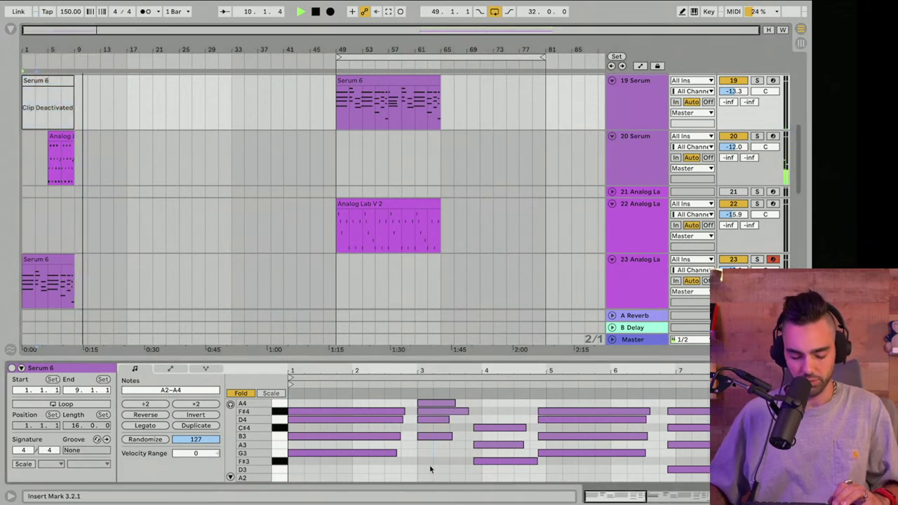
key("super+a")
key("shift+Up")
key("ctrl+super+space")
key("space")
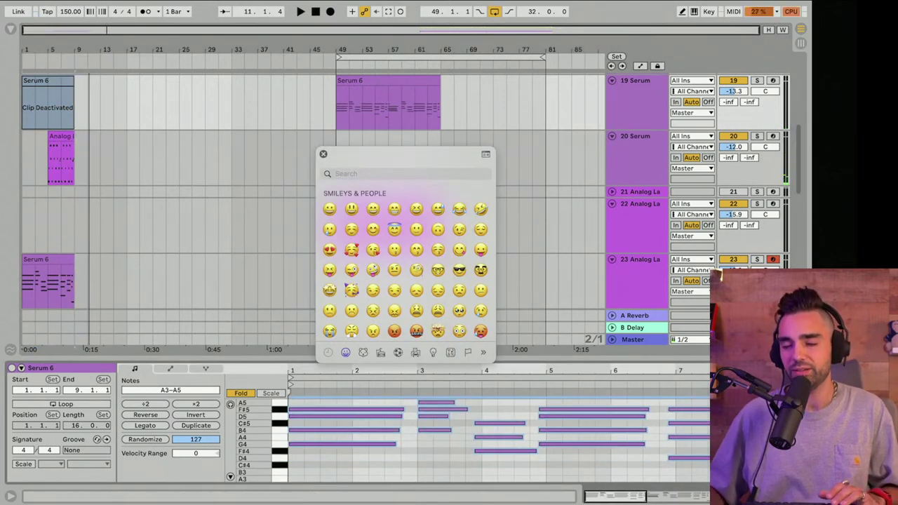
left_click(324, 154)
Audition the intro, reactivate the Serum 6 clip at bar 1 of track 19 to compare, and deactivate it again
key("space")
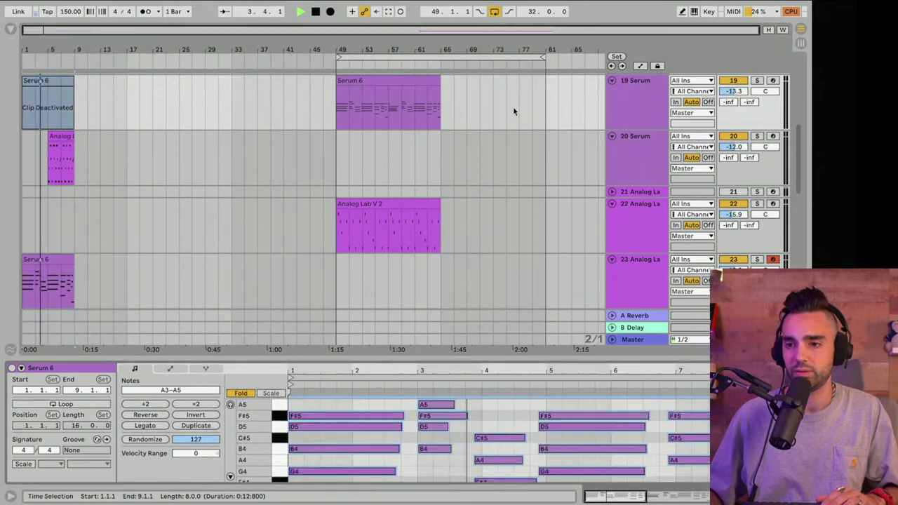
key("space")
left_click(41, 80)
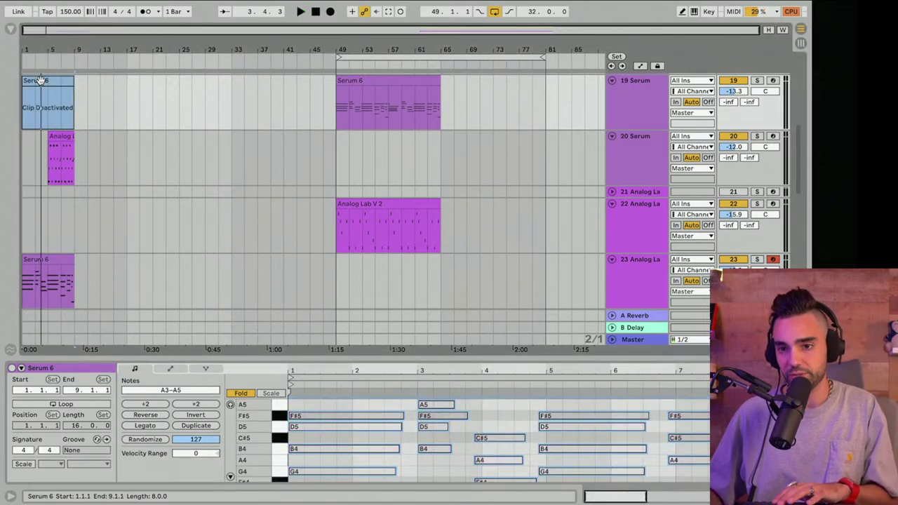
key("space")
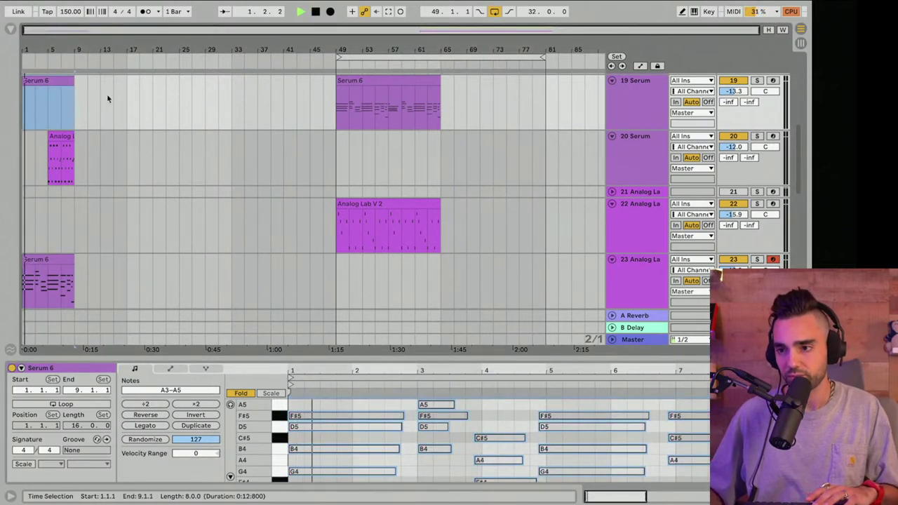
scroll(108, 96, "up", 3)
left_click(41, 170)
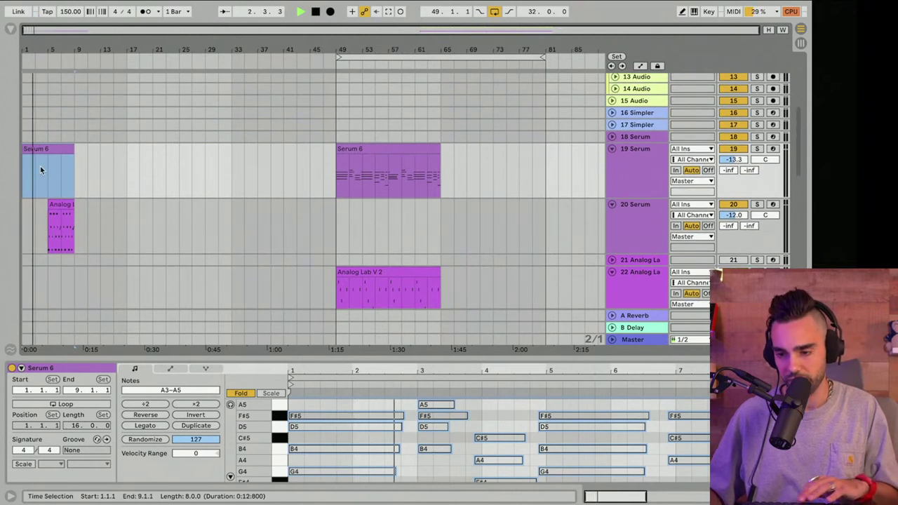
Reactivate the Serum 6 clip at bar 1 of track 19 and show that track's device chain
left_click(373, 435)
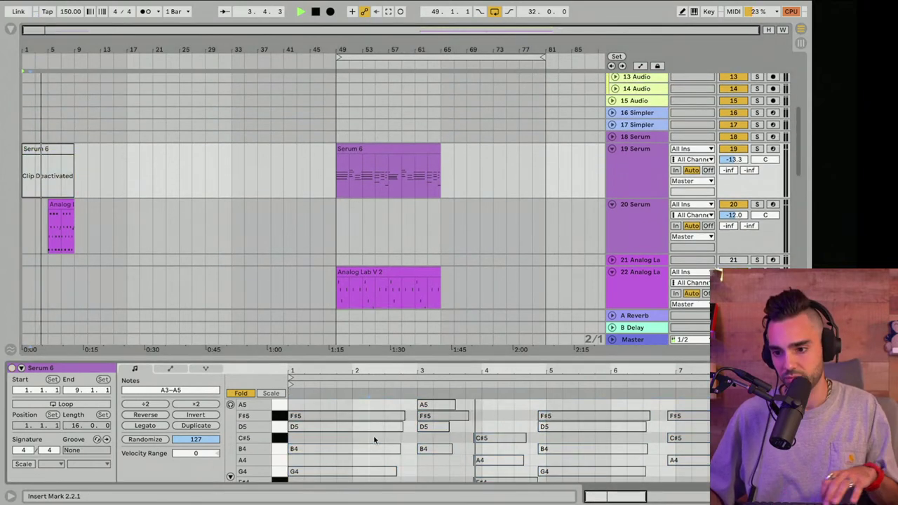
key("ctrl+a")
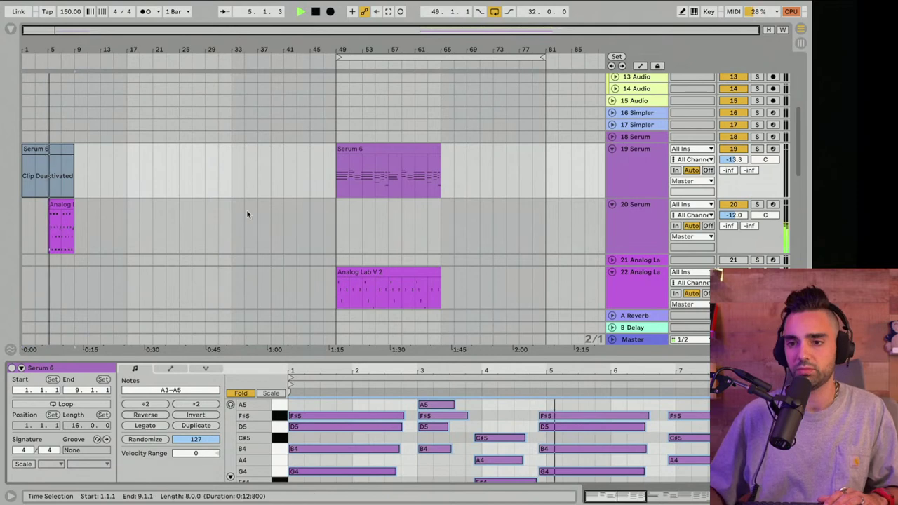
scroll(246, 209, "down", 3)
scroll(165, 154, "up", 1)
left_click(49, 94)
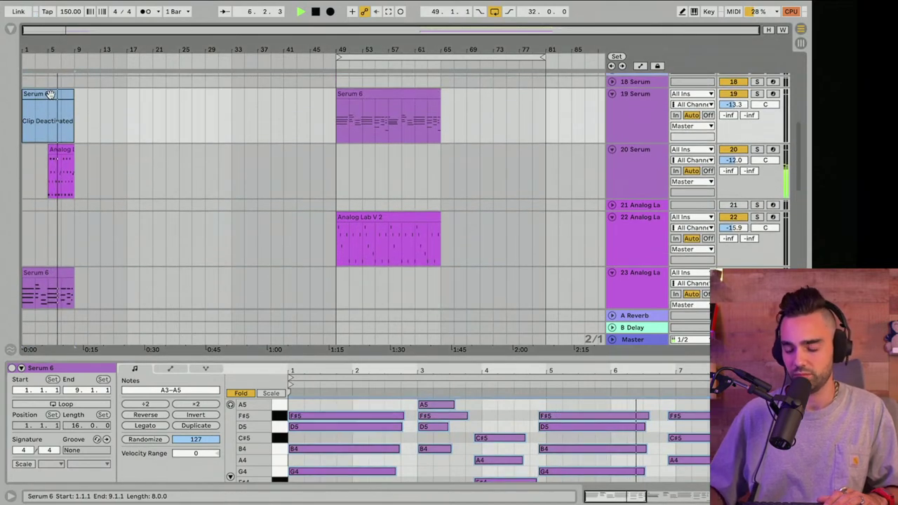
key("shift+Tab")
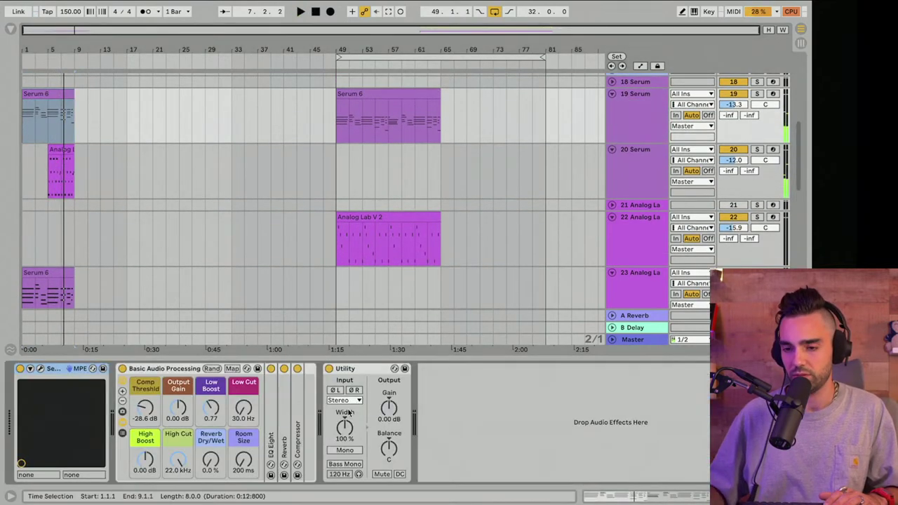
Automate track 19's High Cut to rise from about 366 Hz at bar 1 to 22 kHz at bar 9
key("space")
left_click_drag(179, 461, 179, 479)
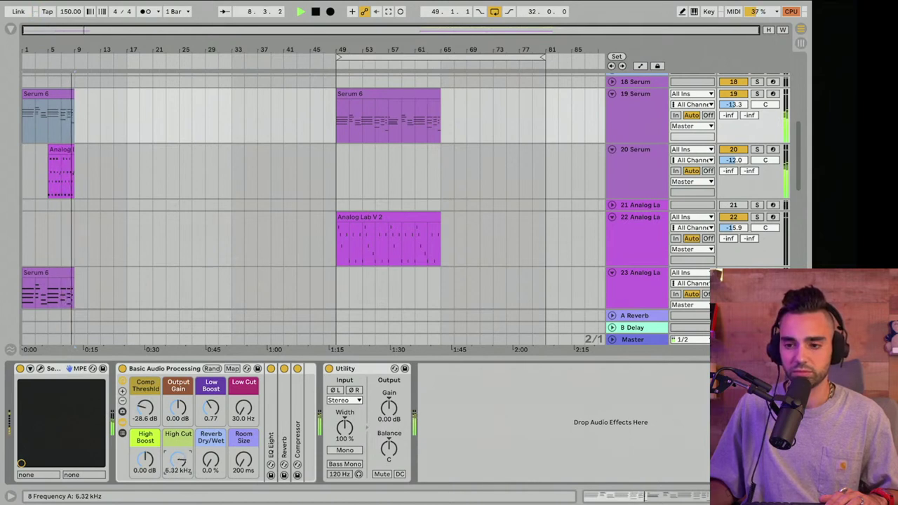
left_click_drag(176, 467, 176, 451)
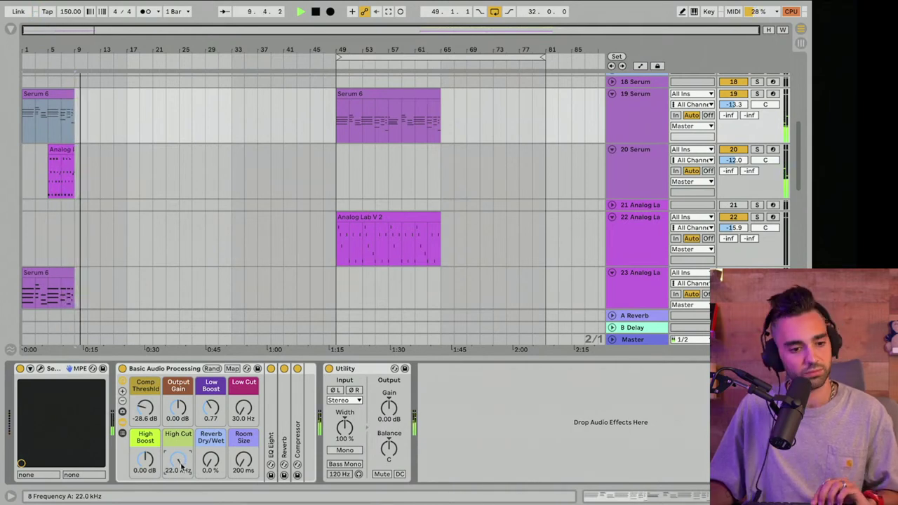
key("a")
scroll(170, 254, "down", 3)
scroll(47, 221, "up", 2)
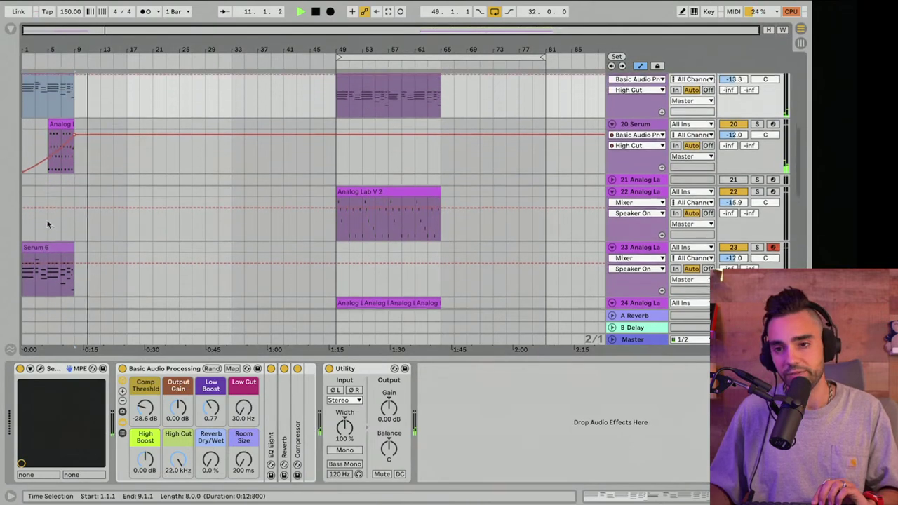
left_click(80, 88)
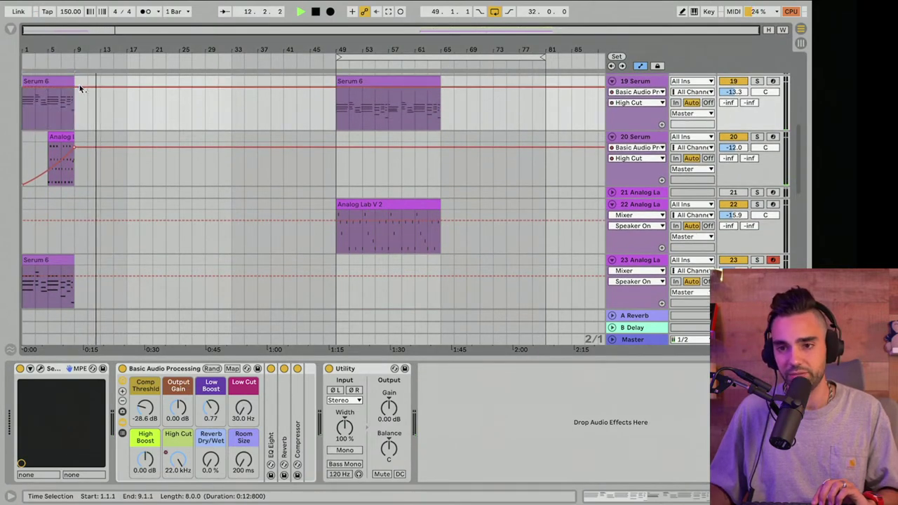
left_click_drag(78, 89, 23, 114)
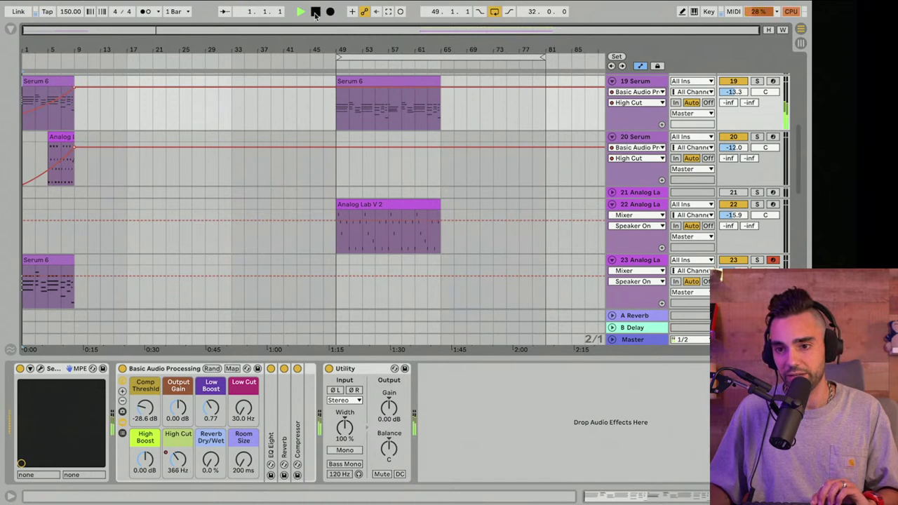
key("a")
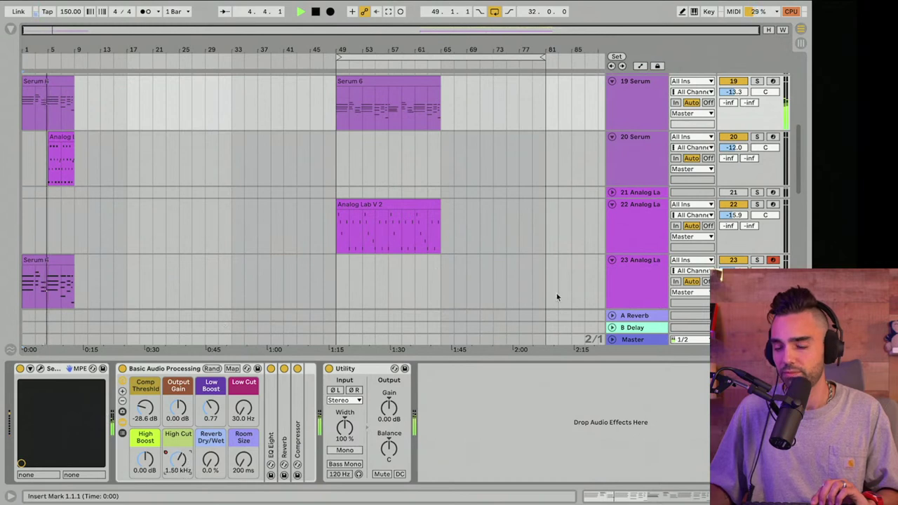
Audition the intro with track 23's device chain shown, then stop playback
left_click(641, 299)
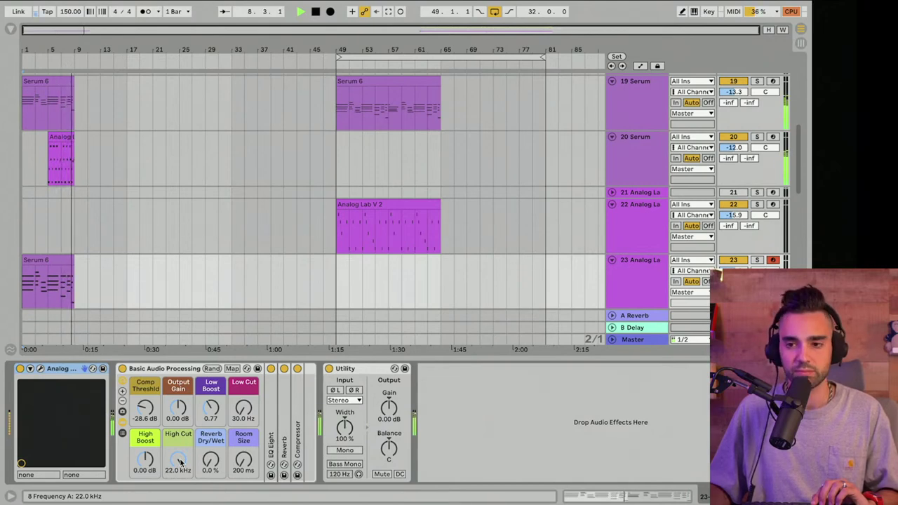
scroll(108, 282, "down", 5)
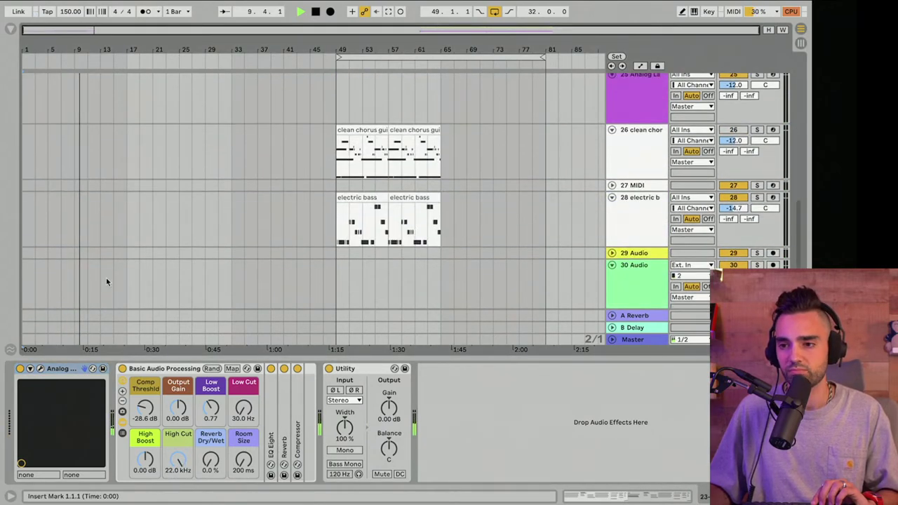
key("space")
Duplicate bars 49 to 81 of all tracks to bar 81 and set the loop to bars 81 to 97
scroll(107, 282, "up", 12)
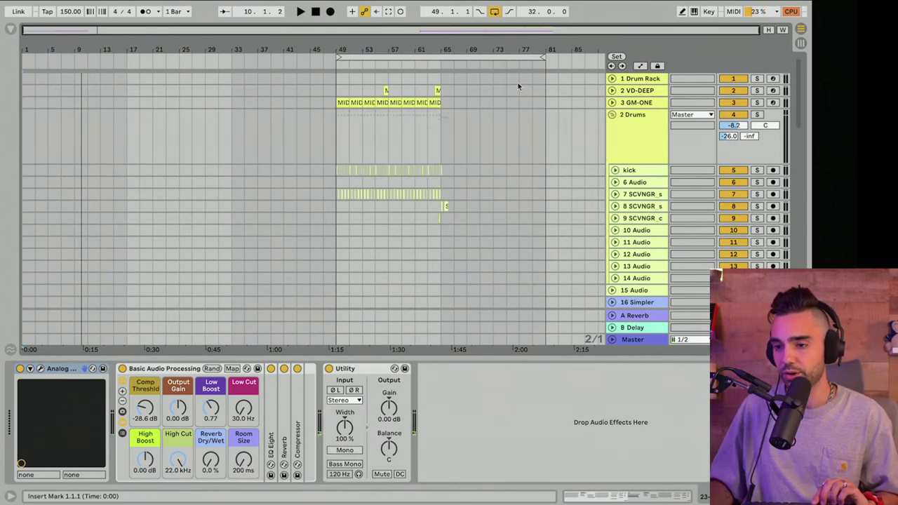
left_click(501, 57)
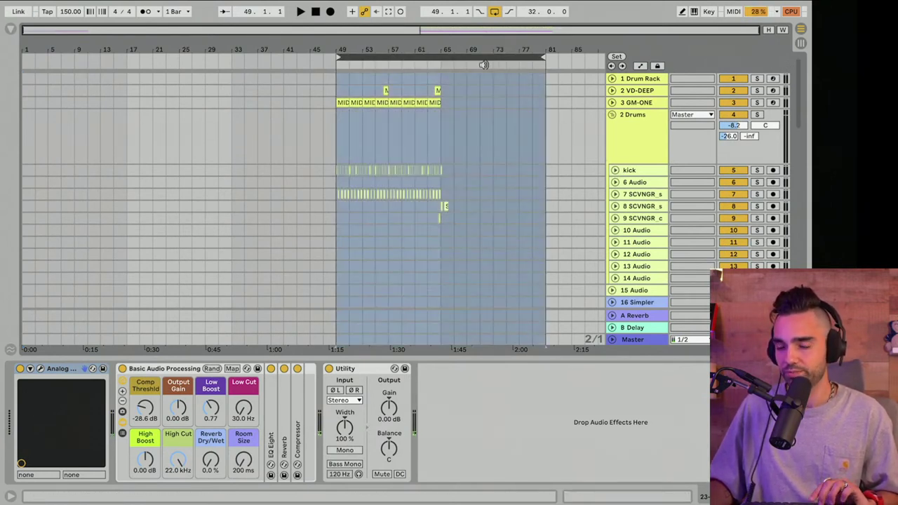
key("ctrl+d")
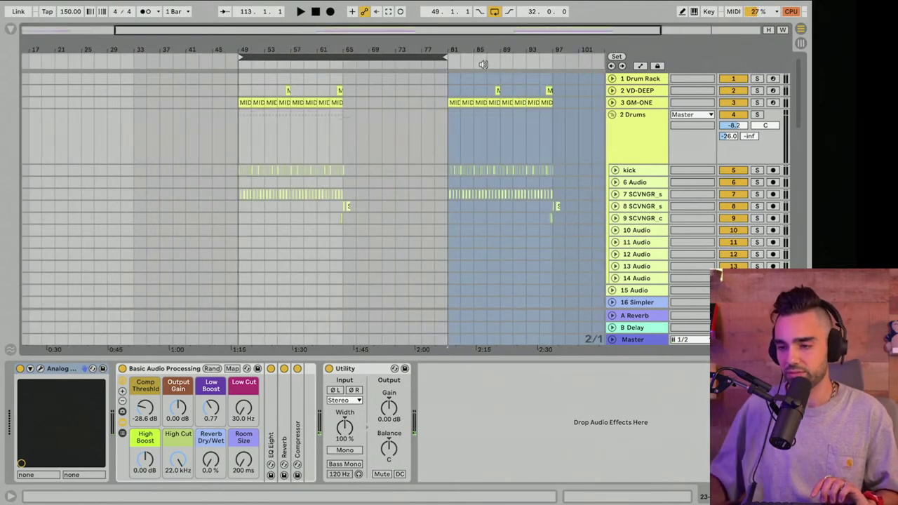
left_click_drag(582, 65, 524, 70)
Expand the kick track and consolidate the drum clips on tracks 5 to 9 between bars 81 and 97
scroll(545, 124, "down", 10)
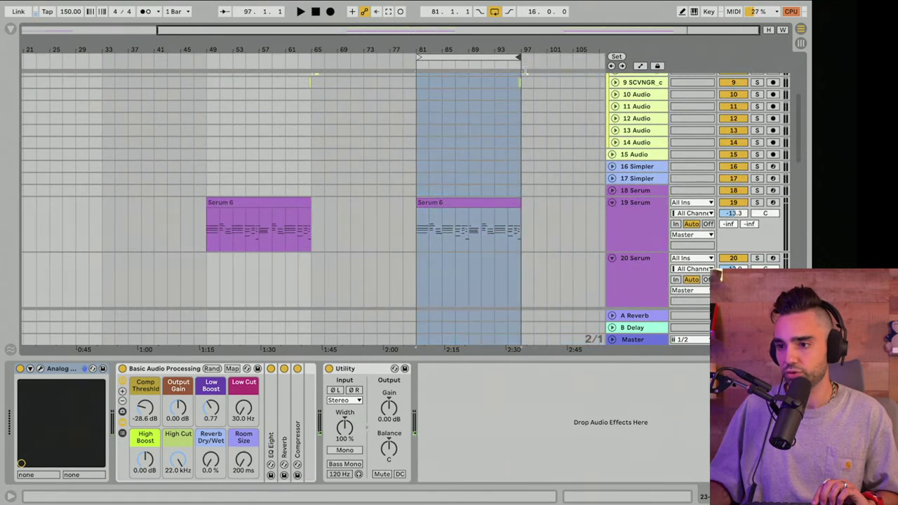
scroll(519, 103, "up", 6)
left_click(615, 171)
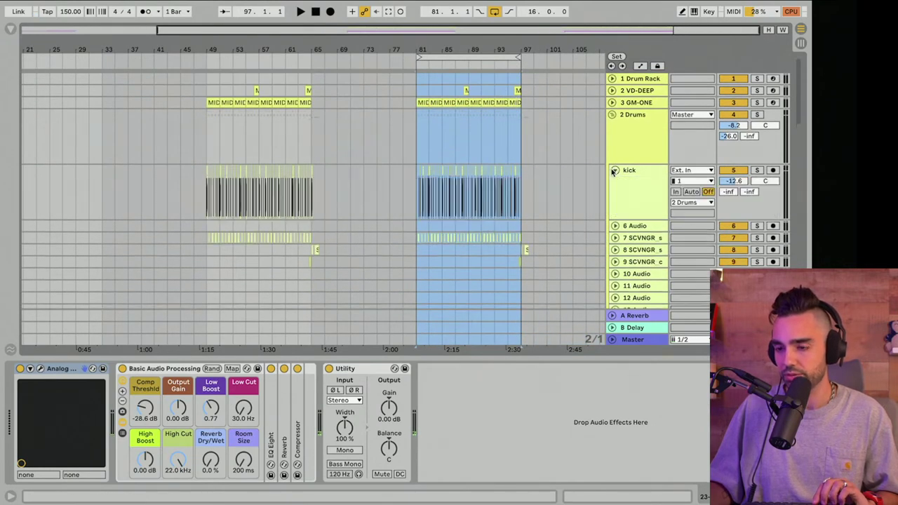
scroll(438, 163, "down", 2)
left_click_drag(437, 153, 523, 231)
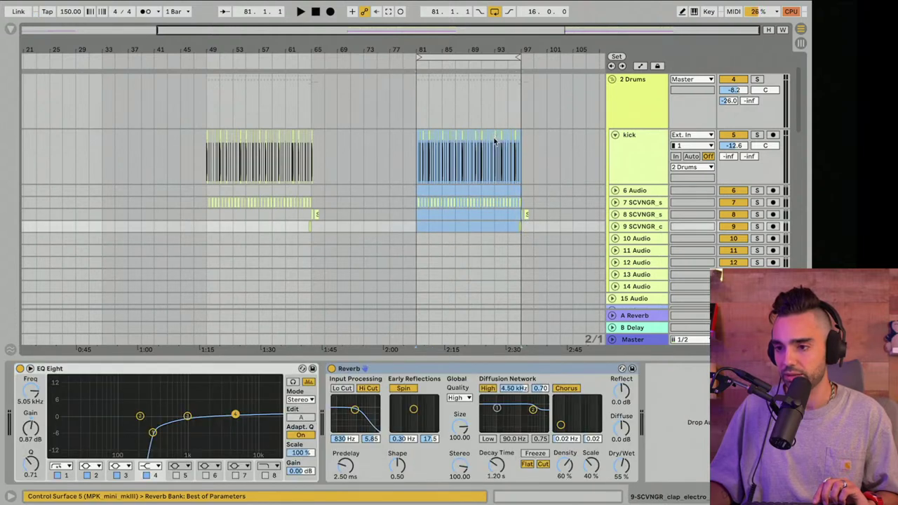
right_click(493, 142)
left_click(530, 235)
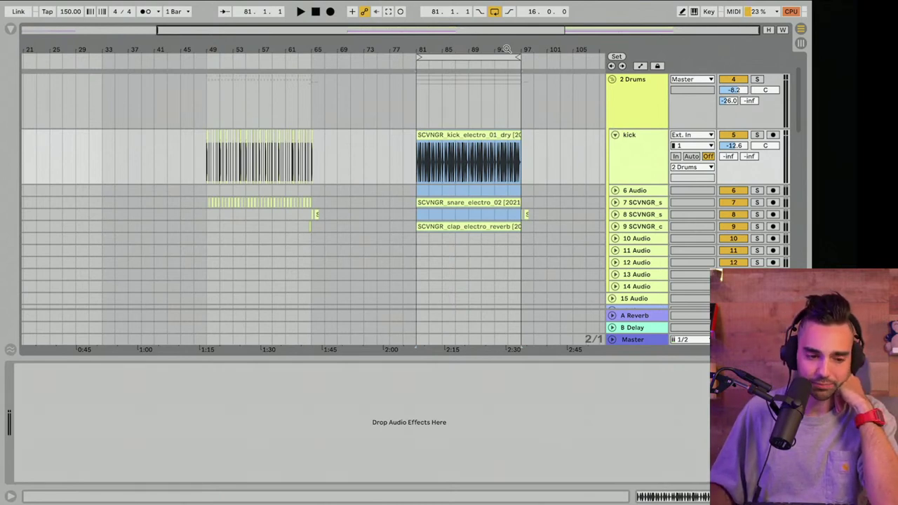
Move the consolidated kick, snare and clap clips from bar 81 to start at bar 9
left_click(481, 172)
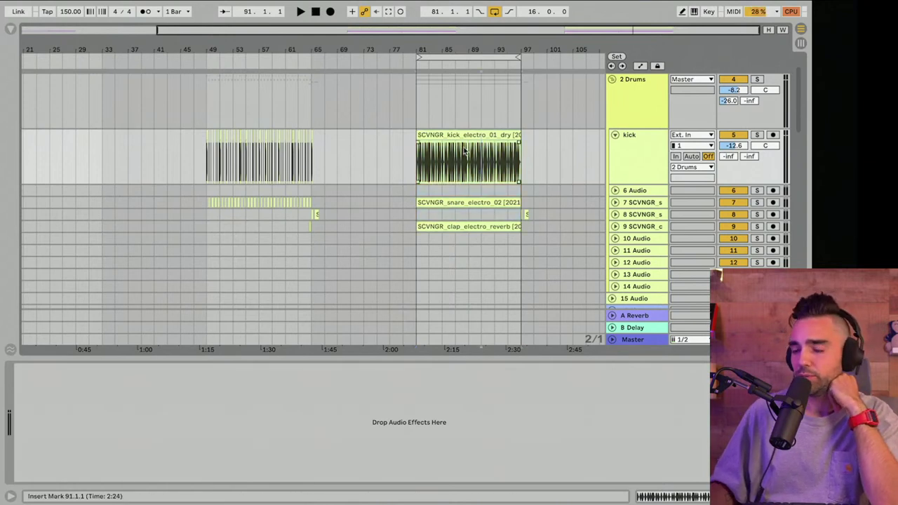
left_click(460, 134)
scroll(459, 134, "left", 1)
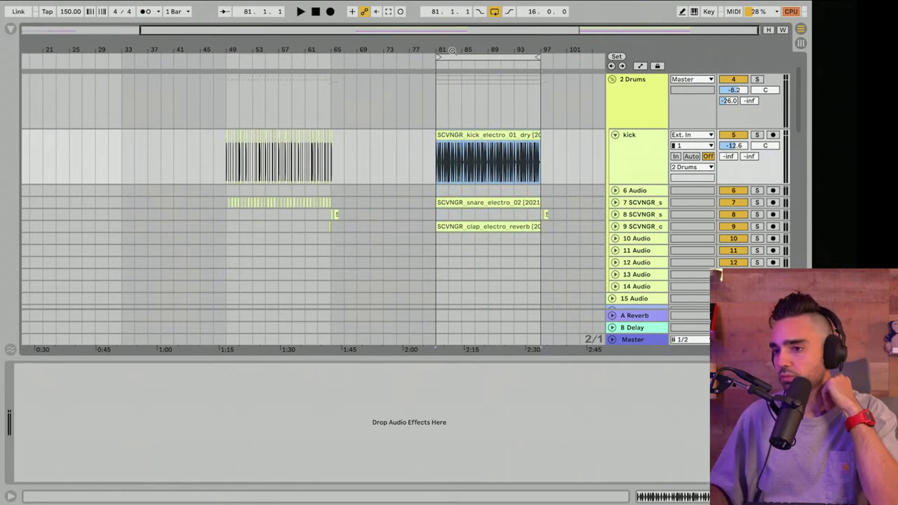
left_click_drag(451, 50, 475, 42)
left_click(502, 166)
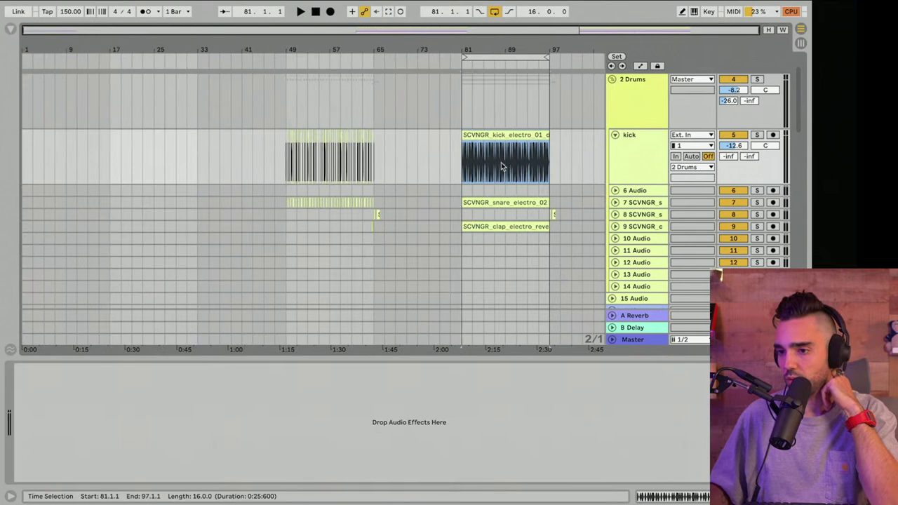
left_click(510, 229, "shift")
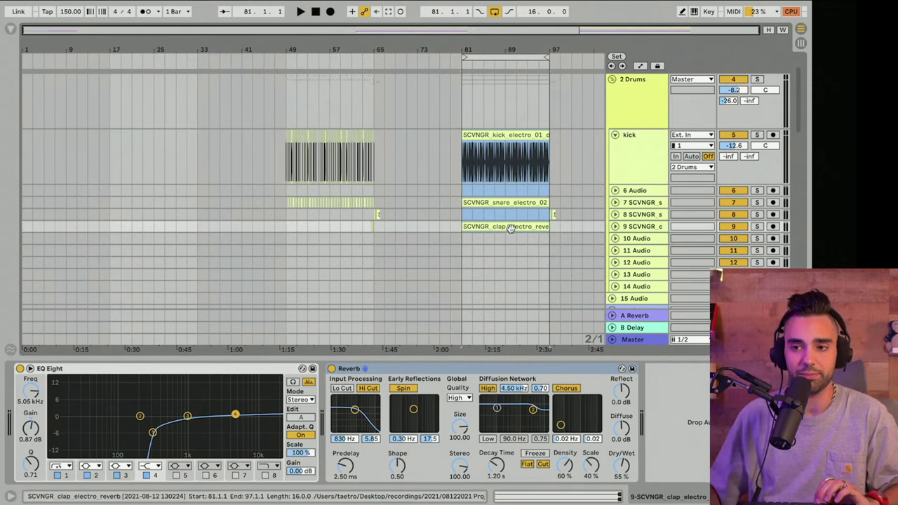
scroll(451, 219, "down", 5)
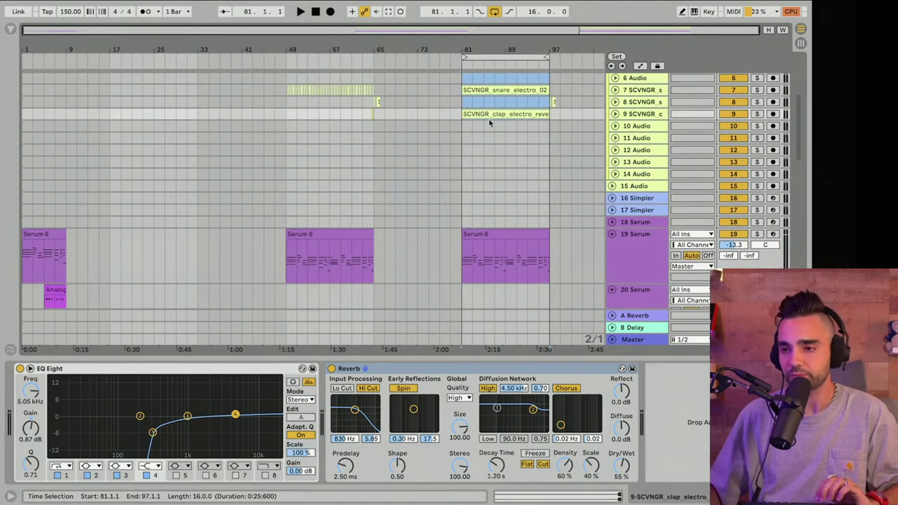
left_click_drag(481, 113, 92, 113)
scroll(100, 169, "down", 3)
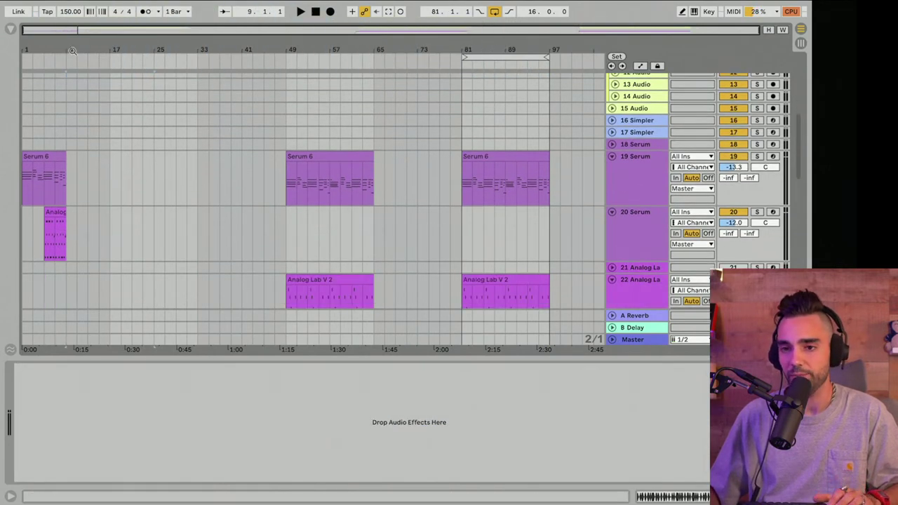
left_click_drag(73, 52, 96, 68)
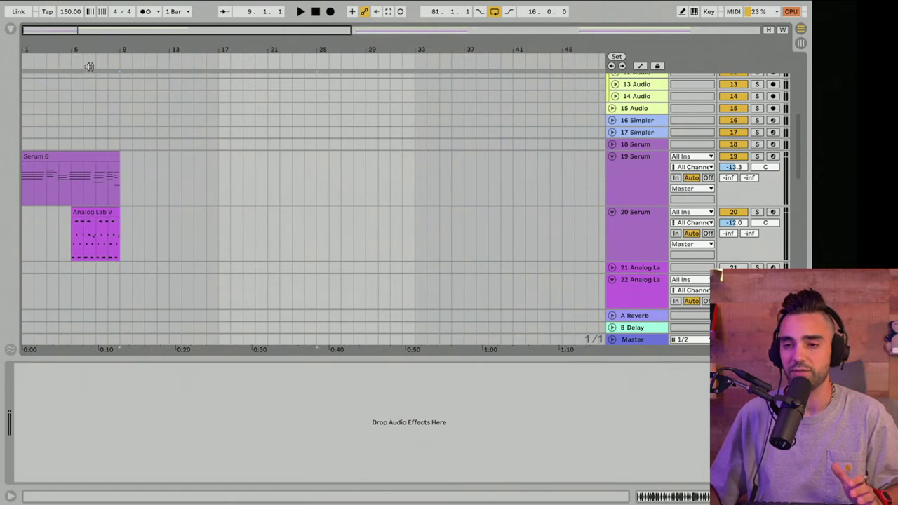
scroll(141, 160, "up", 6)
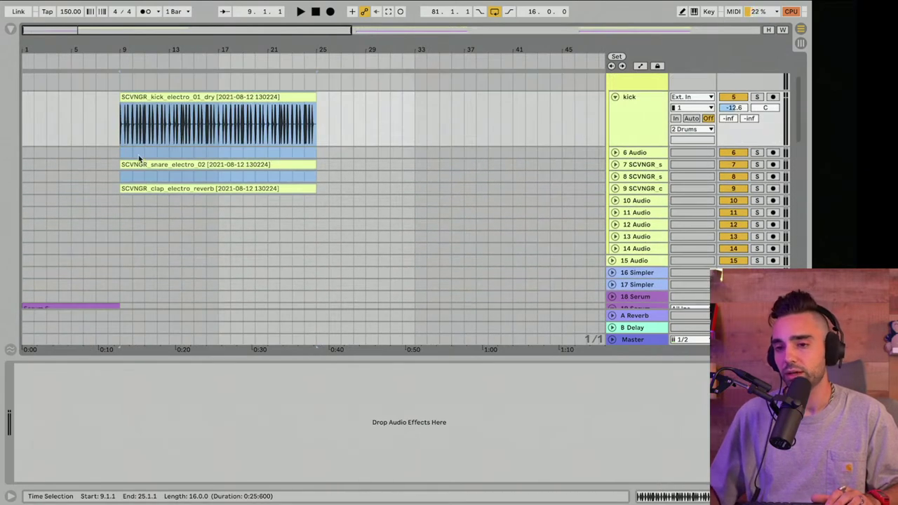
left_click(114, 127)
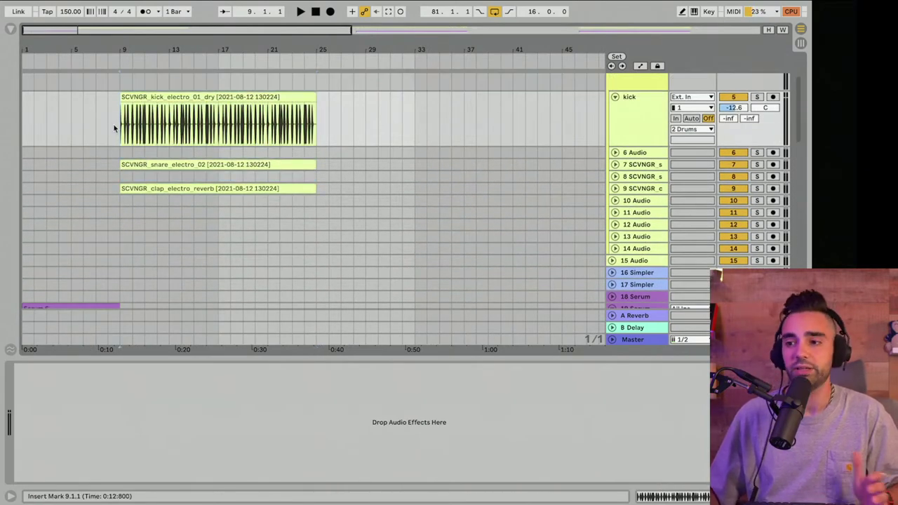
Open Serum on track 18, browse the user presets in SM - Drive Like It's '75 Serum Preset Files, and close the synth
scroll(233, 157, "down", 3)
left_click(637, 214)
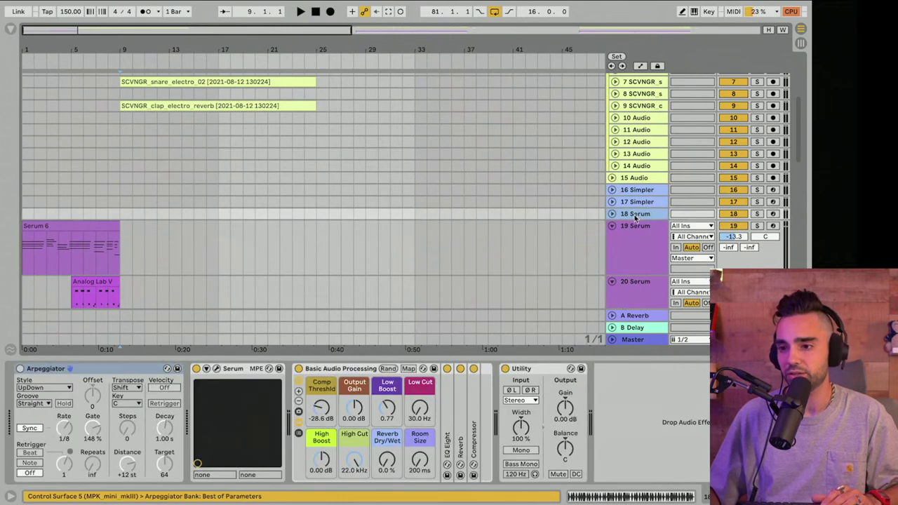
left_click(216, 369)
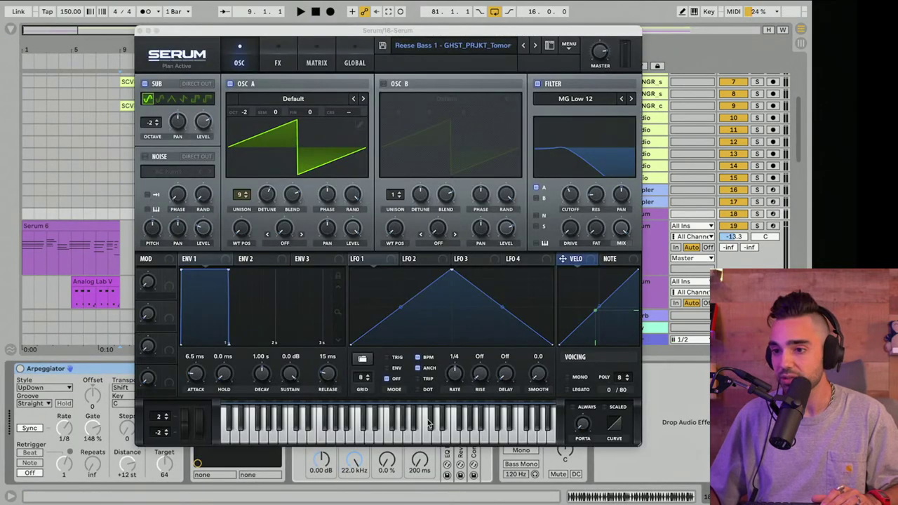
left_click(508, 46)
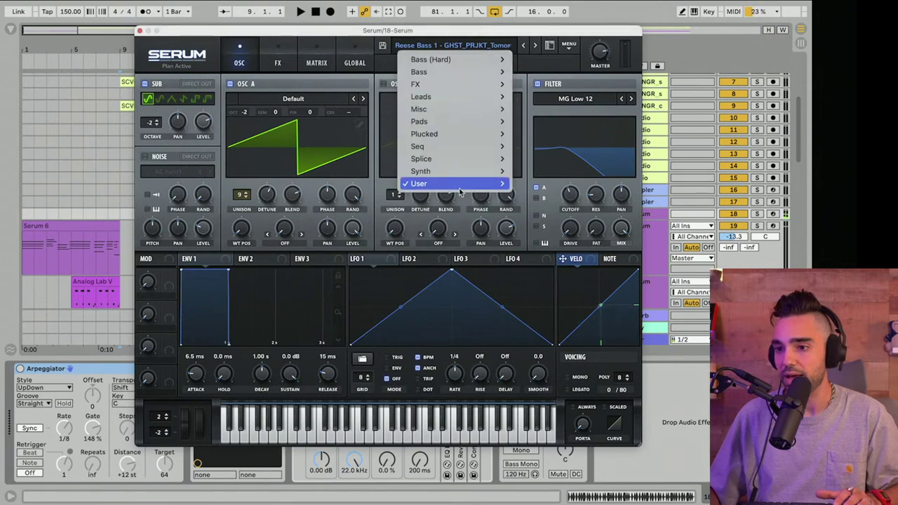
mouse_move(461, 191)
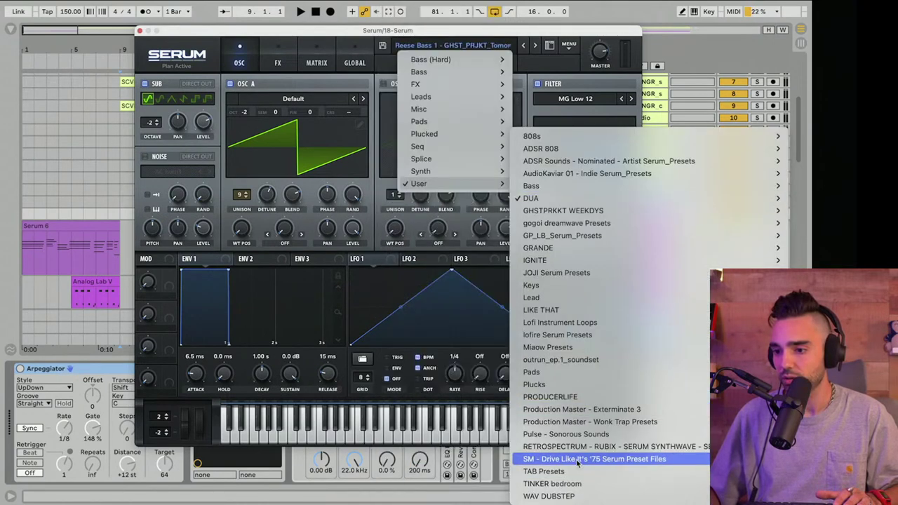
mouse_move(564, 464)
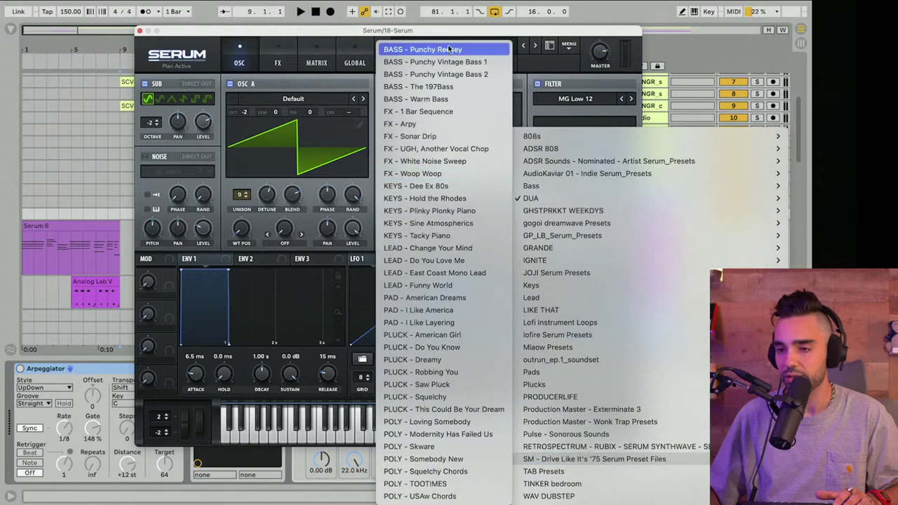
left_click(239, 39)
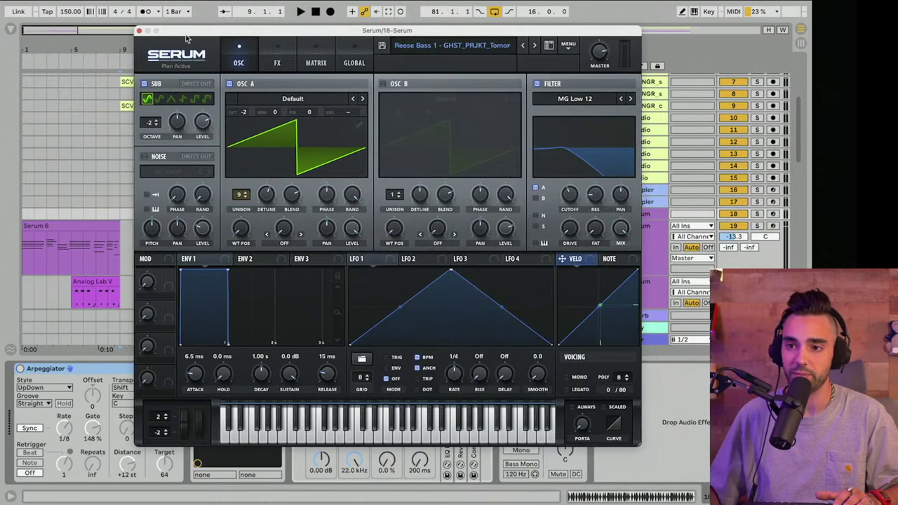
left_click(139, 31)
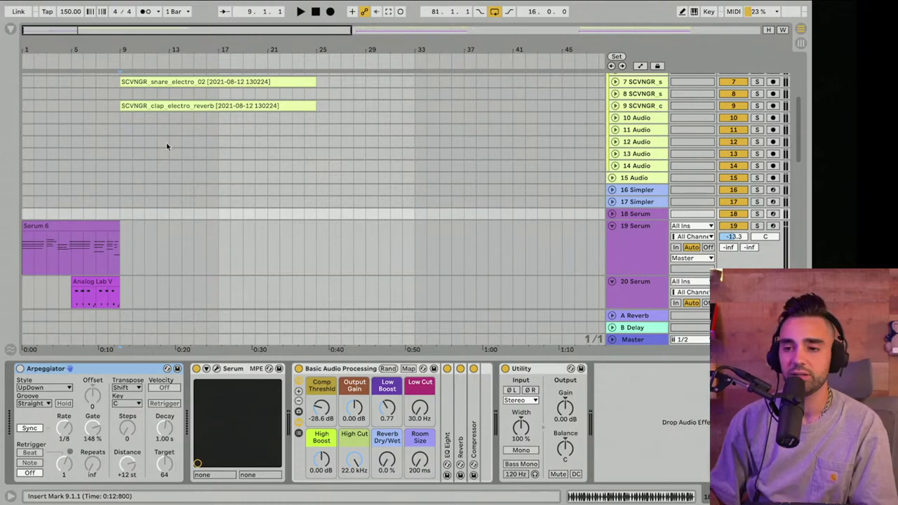
Play the arrangement from bar 8 to hear the drum entry at bar 9 and look through the tracks
scroll(165, 144, "up", 5)
left_click(110, 151)
key("space")
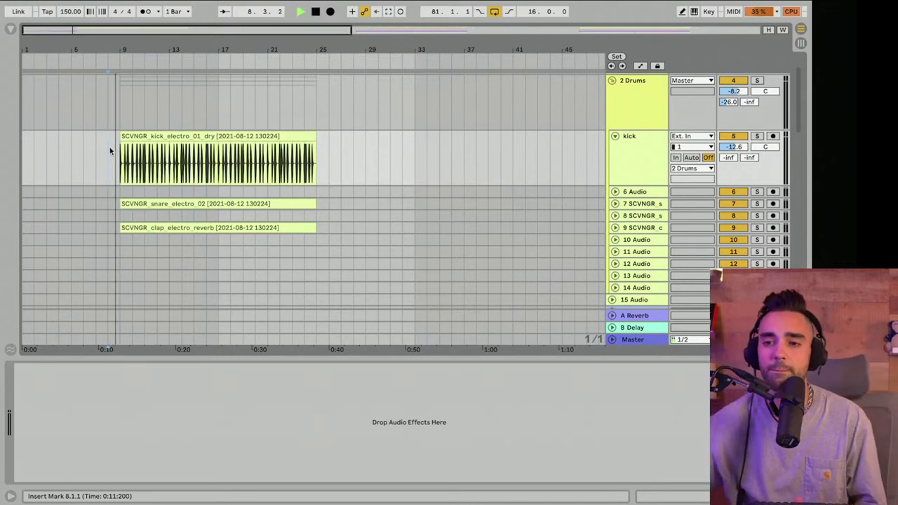
scroll(109, 150, "down", 10)
scroll(110, 150, "down", 5)
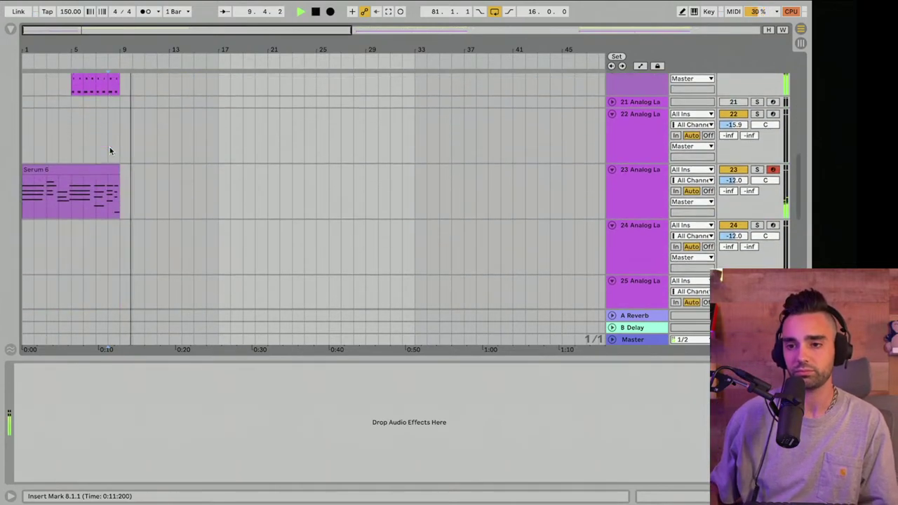
scroll(109, 150, "up", 15)
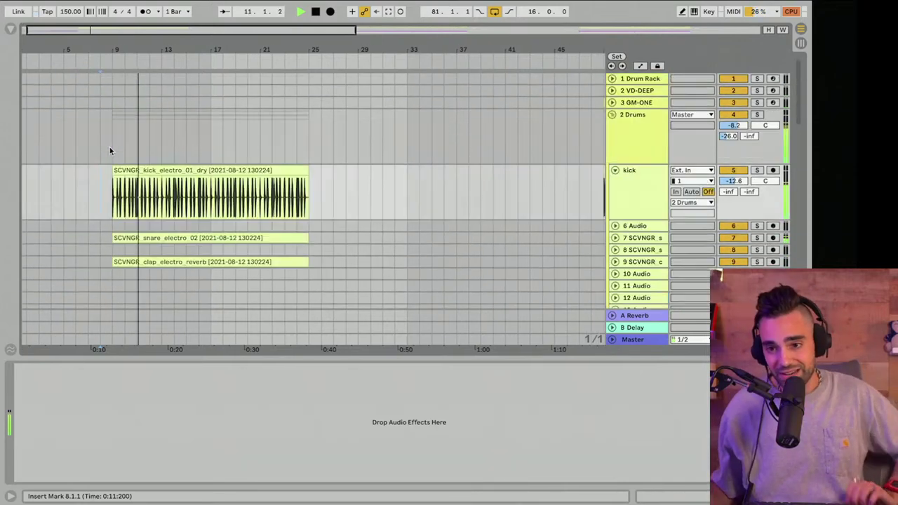
Unfold audio tracks 6 and 7 below the kick track
left_click(615, 226)
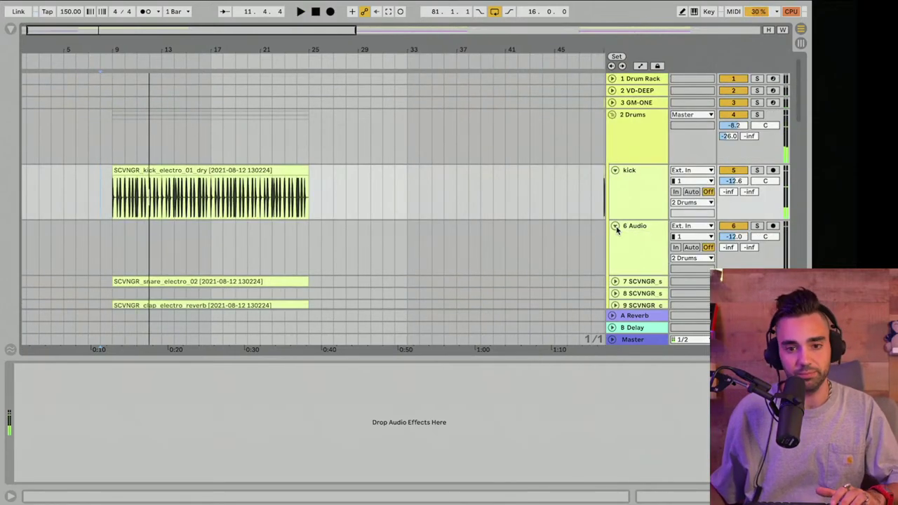
scroll(617, 230, "down", 2)
left_click(614, 244)
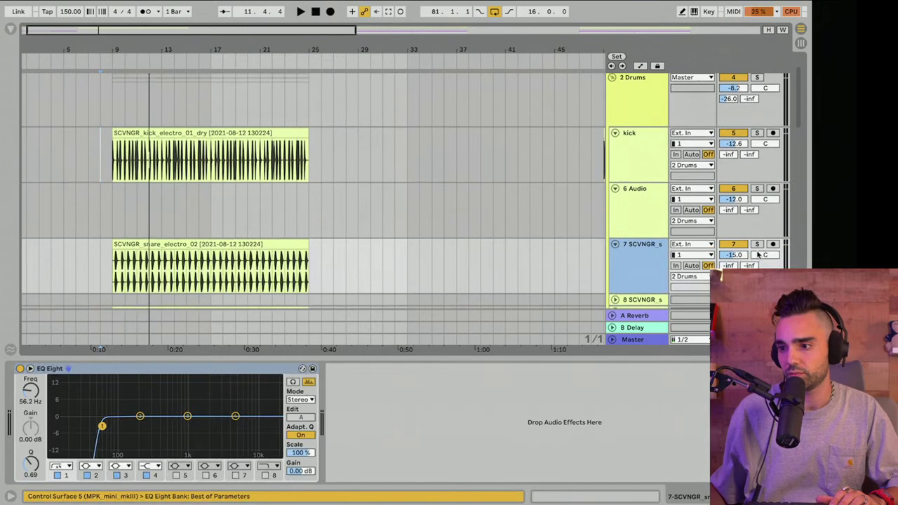
scroll(578, 244, "down", 10)
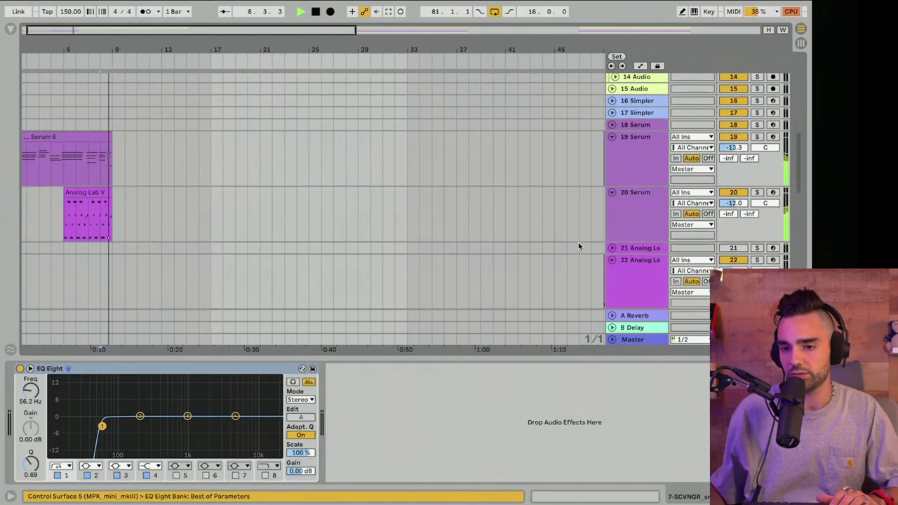
Duplicate the eight-bar Serum 6 clip on track 23 to bar 9 and play the result from bar 8
key("space")
left_click(98, 252)
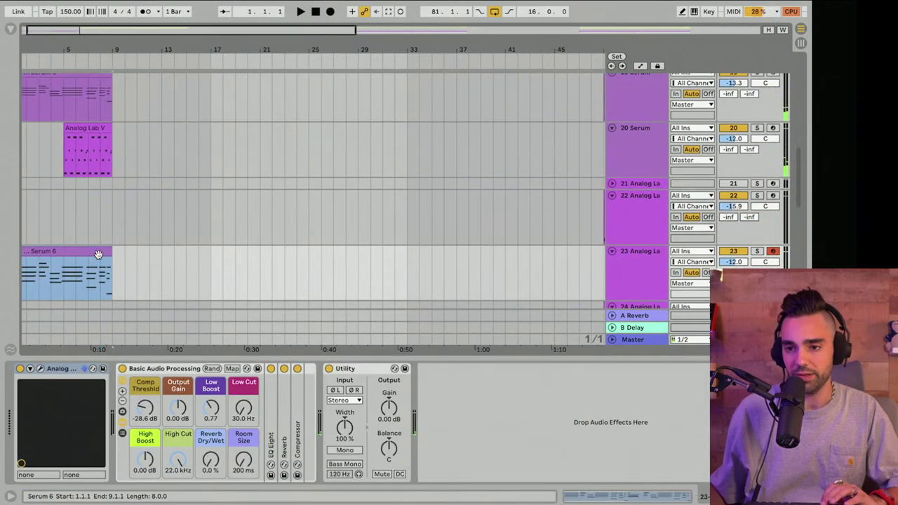
key("super+d")
left_click(102, 228)
key("space")
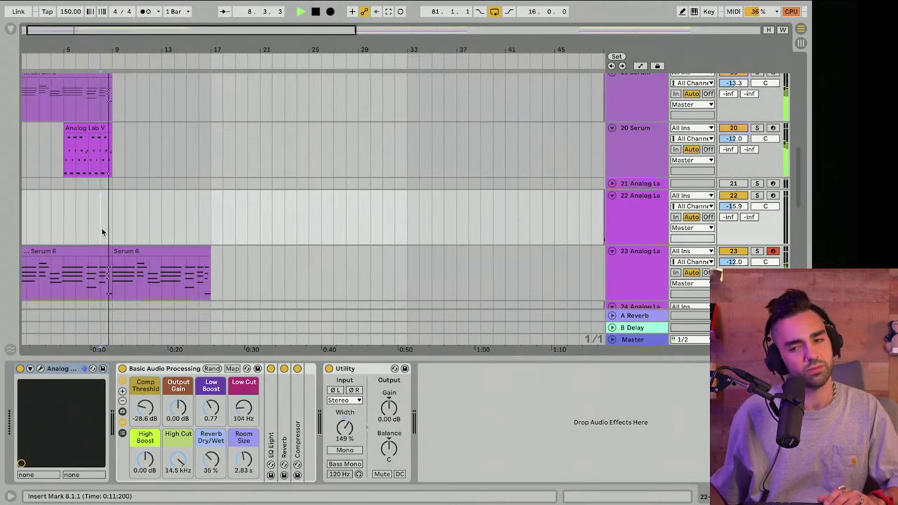
scroll(101, 228, "down", 10)
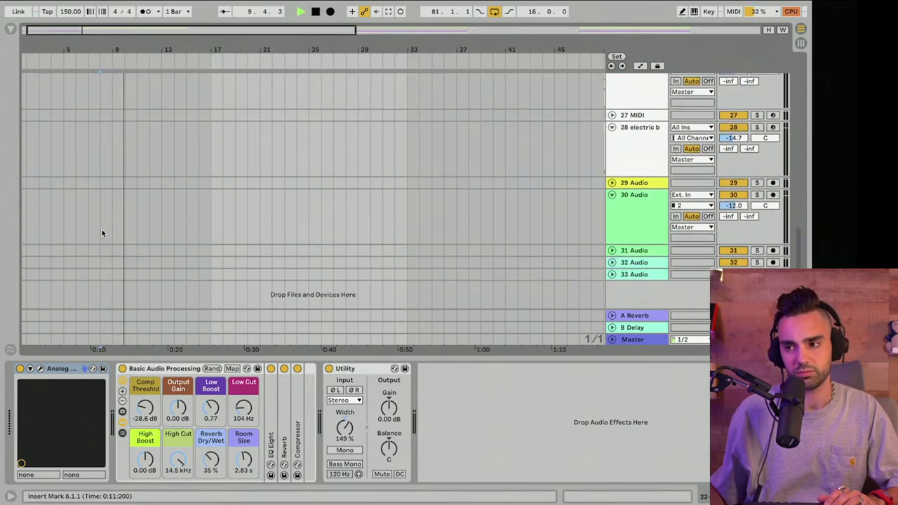
left_click_drag(91, 48, 93, 33)
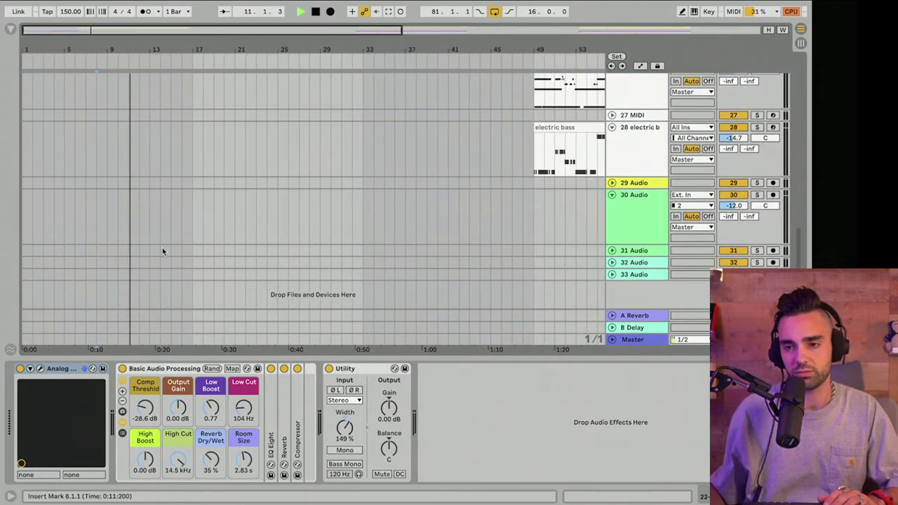
scroll(162, 248, "up", 5)
scroll(461, 277, "up", 3)
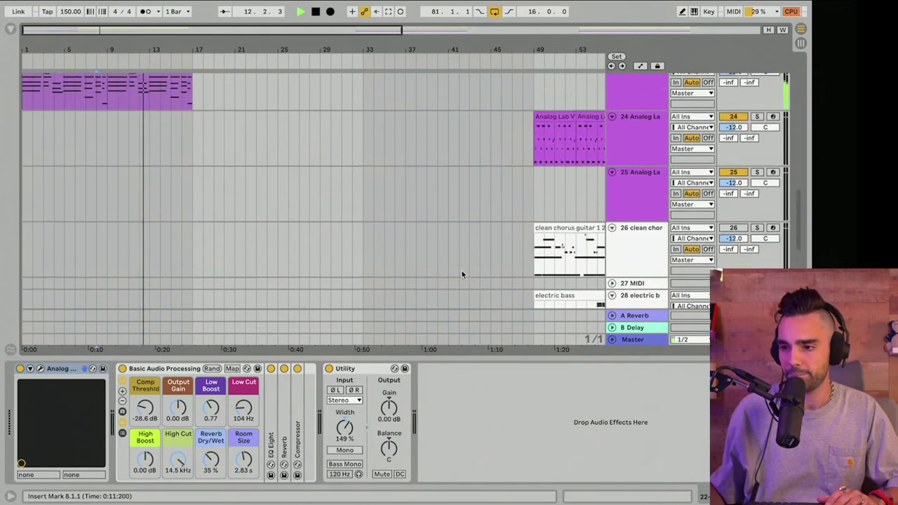
scroll(460, 272, "up", 2)
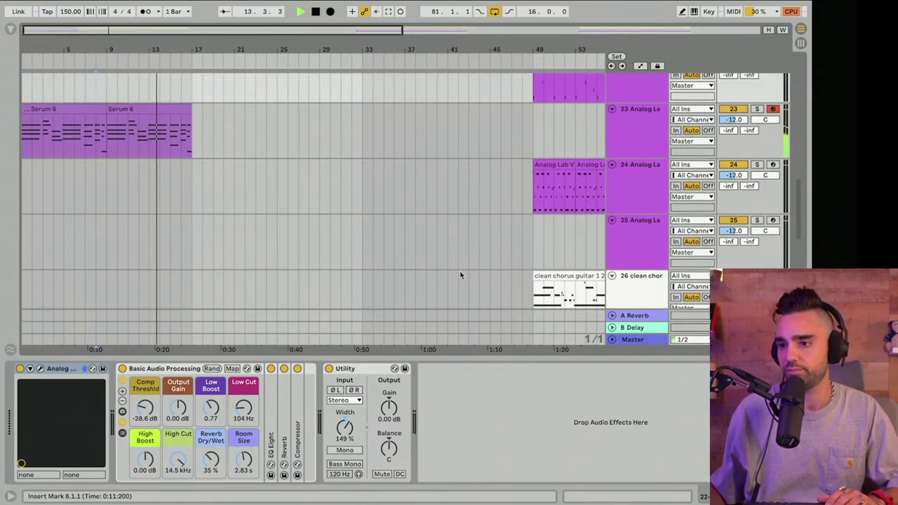
key("space")
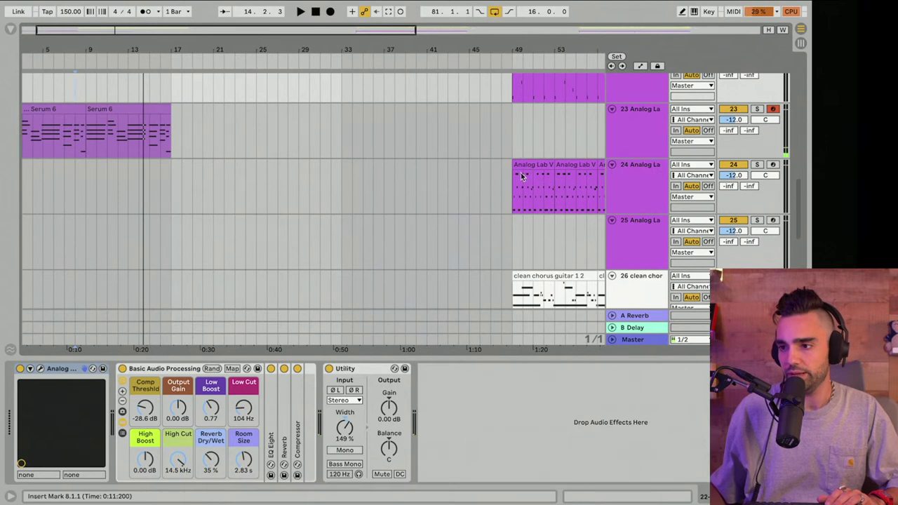
Audition the Analog Lab parts on tracks 22 and 24 in solo from bar 49
scroll(522, 175, "right", 2)
scroll(522, 175, "up", 1)
left_click(463, 110)
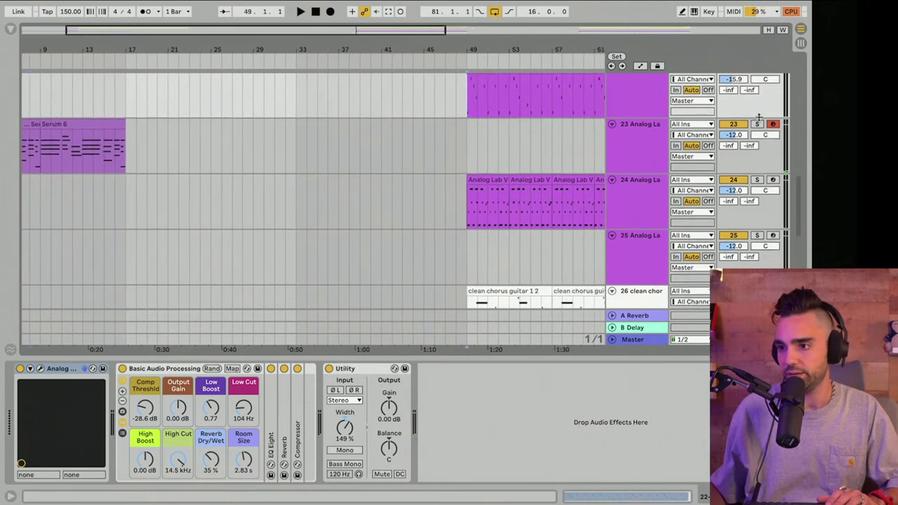
scroll(754, 127, "up", 1)
key("space")
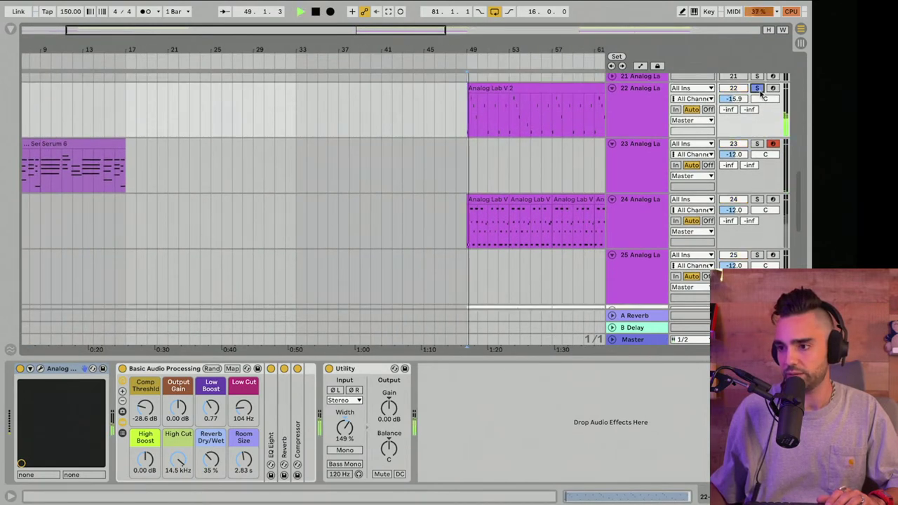
left_click(756, 189)
left_click(756, 200)
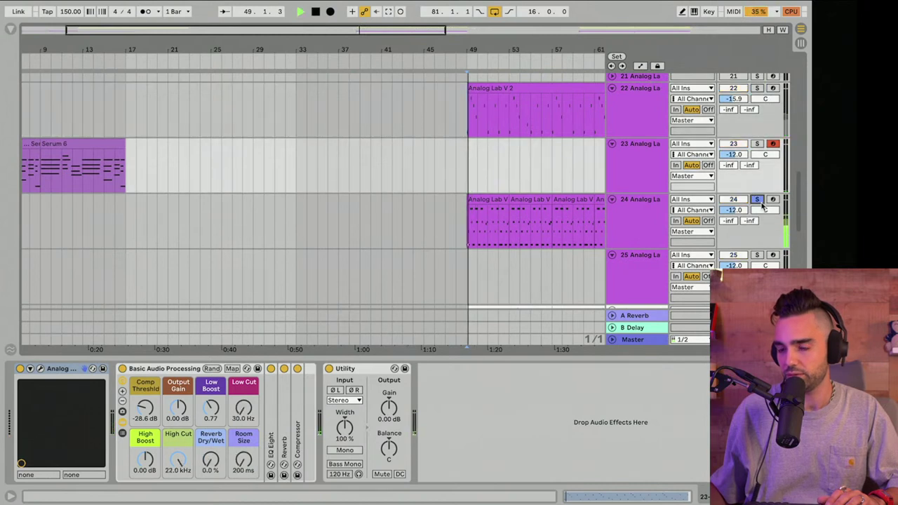
left_click(757, 201)
key("space")
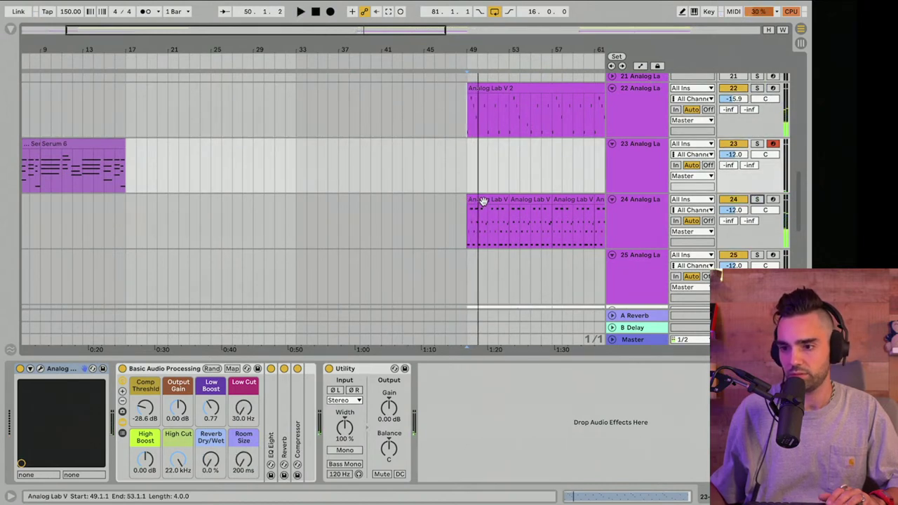
Copy the first four-bar Analog Lab V clip on track 24 from bar 49 to bar 9 and play from bar 8
left_click(483, 201)
scroll(483, 200, "left", 3)
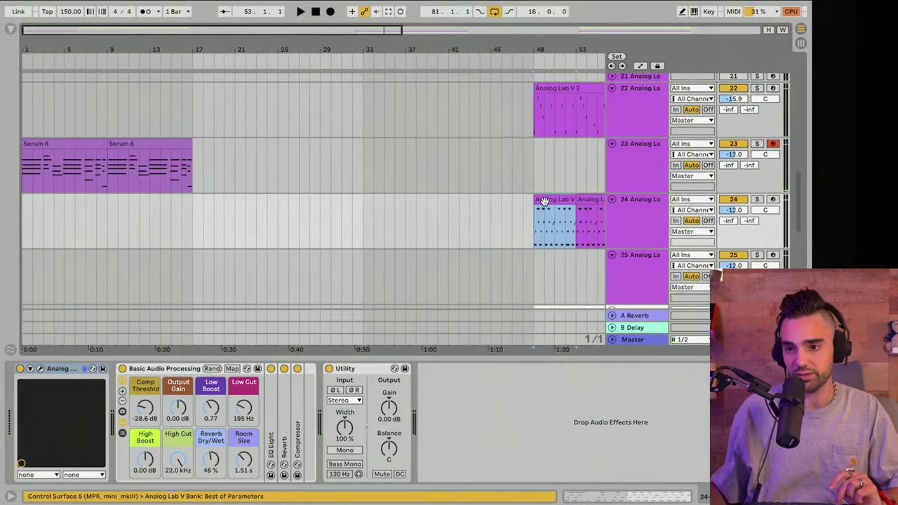
left_click_drag(544, 201, 124, 206)
left_click(97, 214)
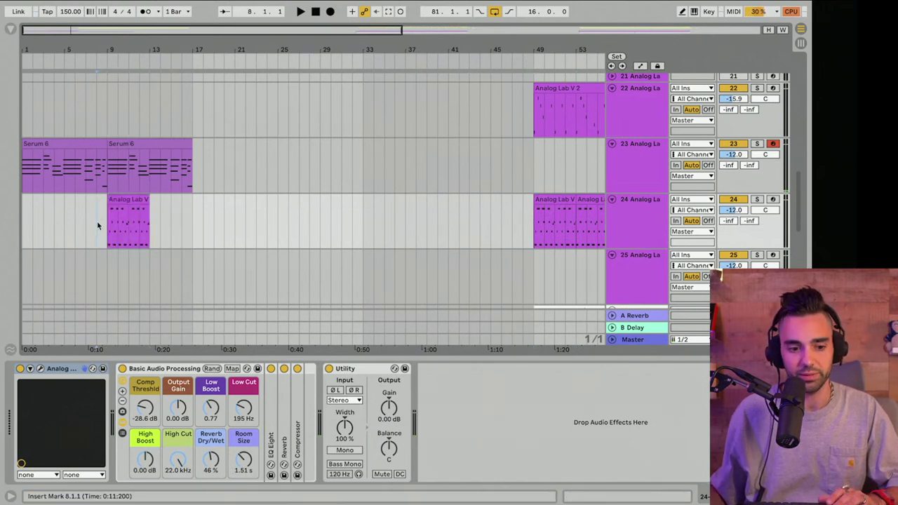
key("space")
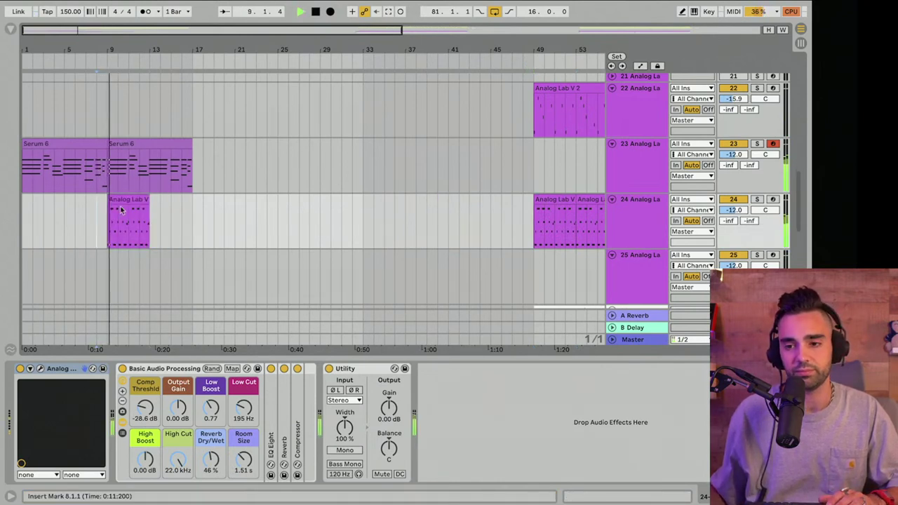
Try all notes of the Analog Lab V clip at bar 9 one octave lower and restore their original pitch
double_click(121, 211)
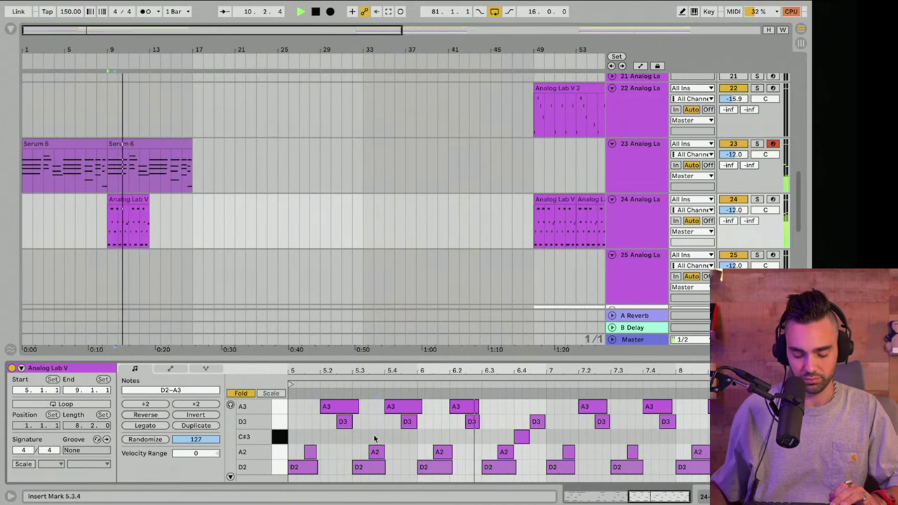
key("ctrl+a")
key("shift+Down")
left_click(131, 199)
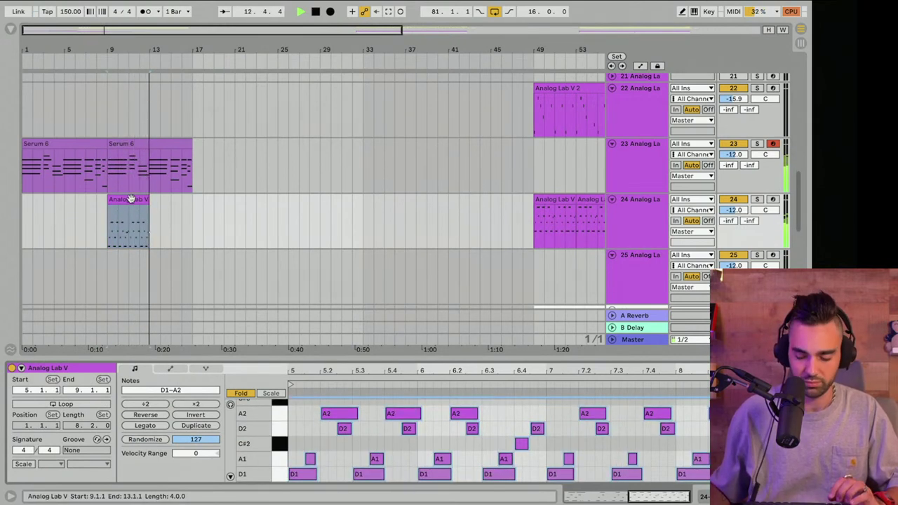
key("shift+Up")
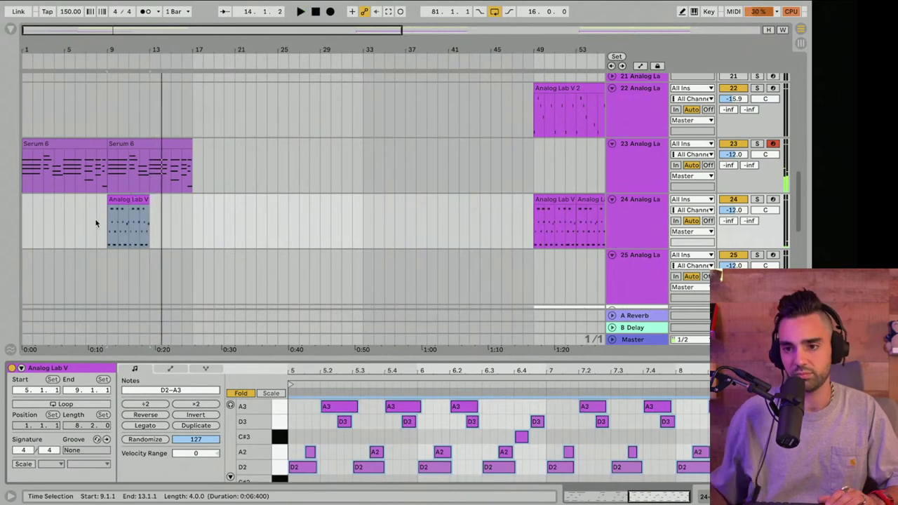
Move the electric bass clip on track 28 from bar 49 to bar 9 and listen to it with the other parts
scroll(104, 223, "down", 3)
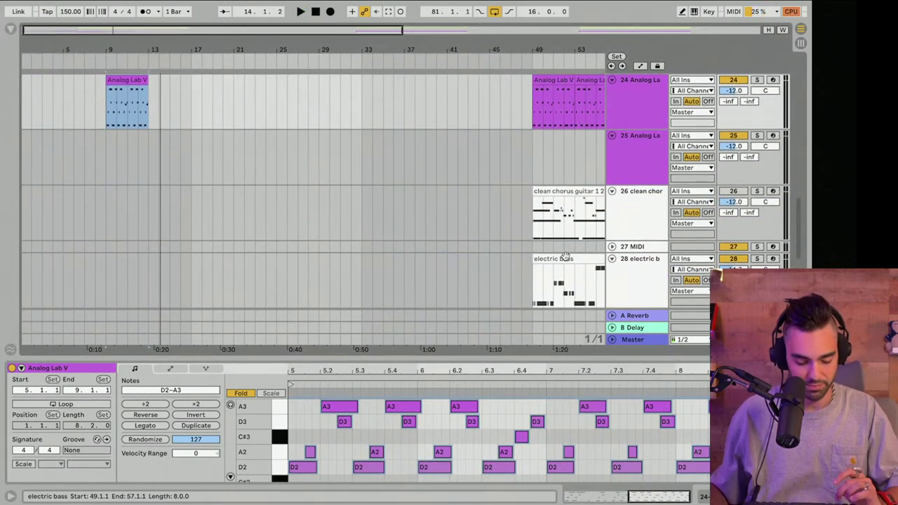
left_click_drag(565, 258, 143, 257)
key("space")
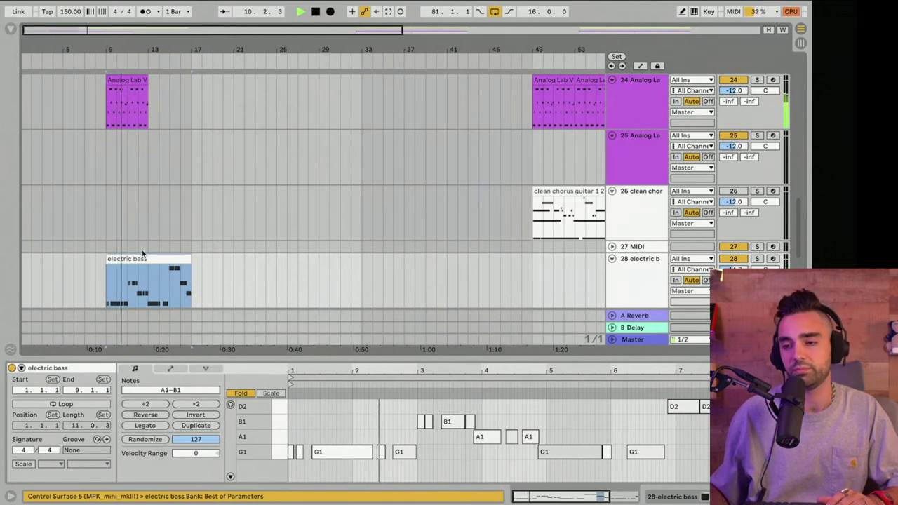
scroll(141, 225, "up", 1)
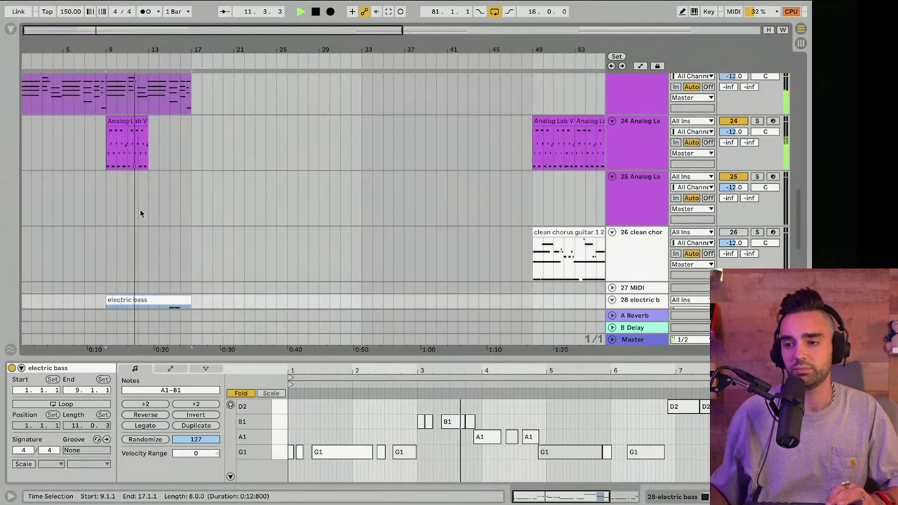
scroll(139, 208, "down", 1)
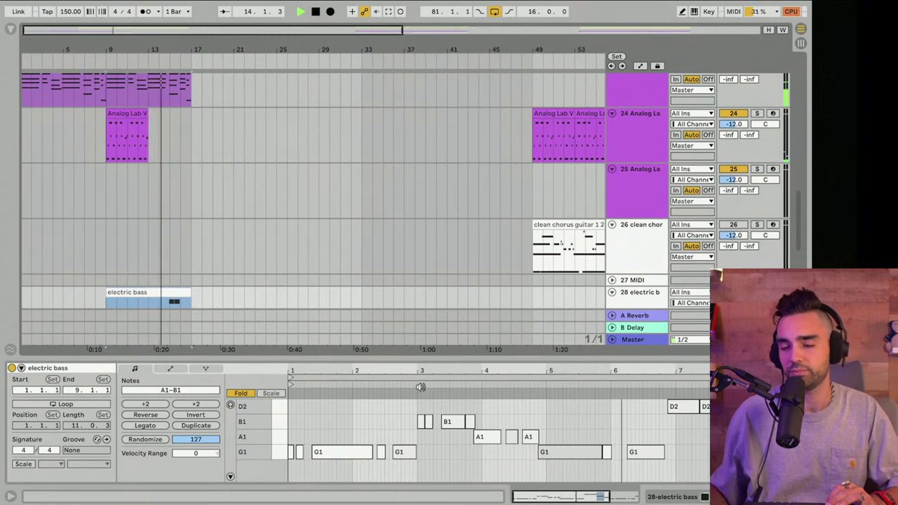
Save the set and duplicate the four-bar Analog Lab V clip at bar 9 on track 24 to bar 13
left_click(131, 113)
key("ctrl+s")
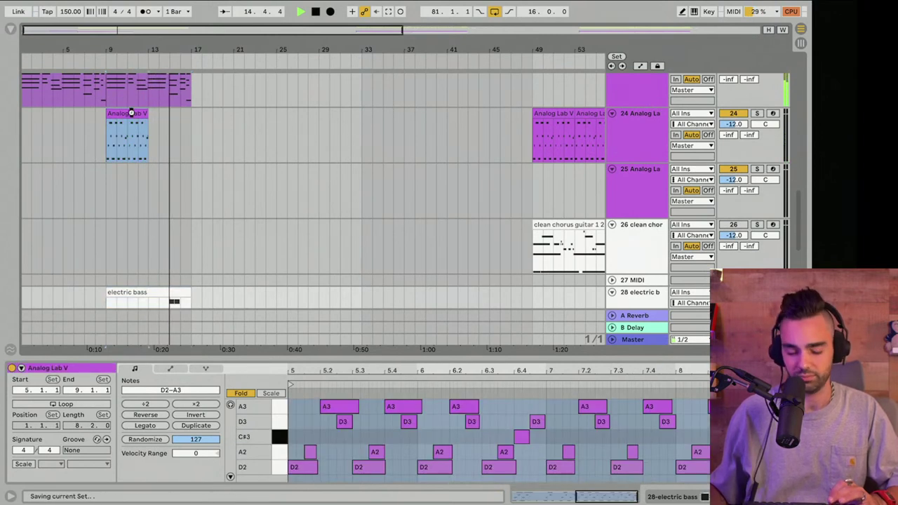
key("ctrl+d")
scroll(178, 169, "up", 4)
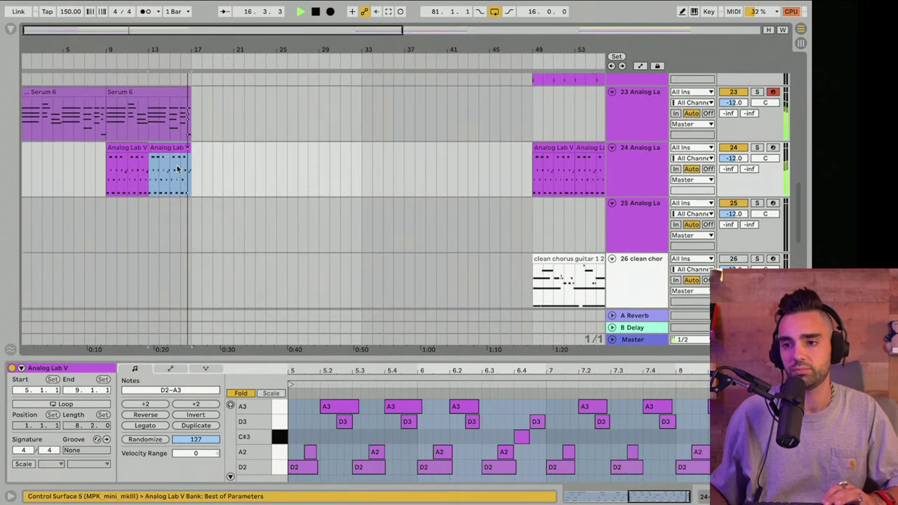
key("space")
Duplicate the clips between bars 9 and 17 on tracks 23 to 28 to bar 17
scroll(166, 285, "down", 2)
left_click(169, 280)
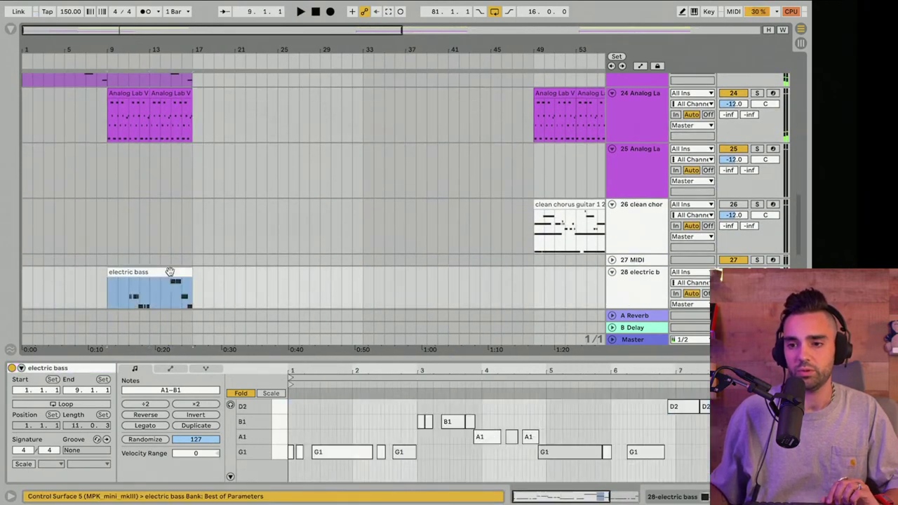
scroll(170, 276, "up", 4)
left_click(129, 139, "shift")
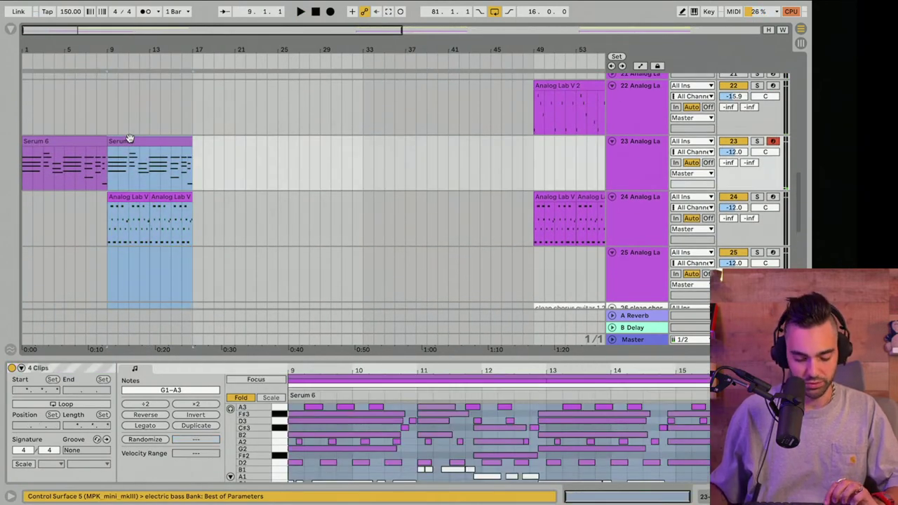
key("ctrl+d")
Set the loop to bars 1 to 25 and play the arrangement from bar 1
left_click_drag(493, 54, 493, 23)
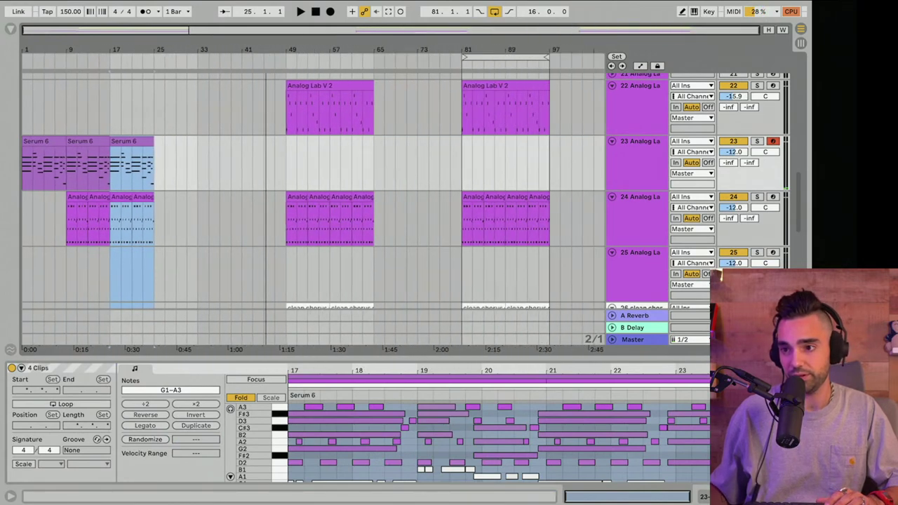
left_click_drag(488, 56, 27, 55)
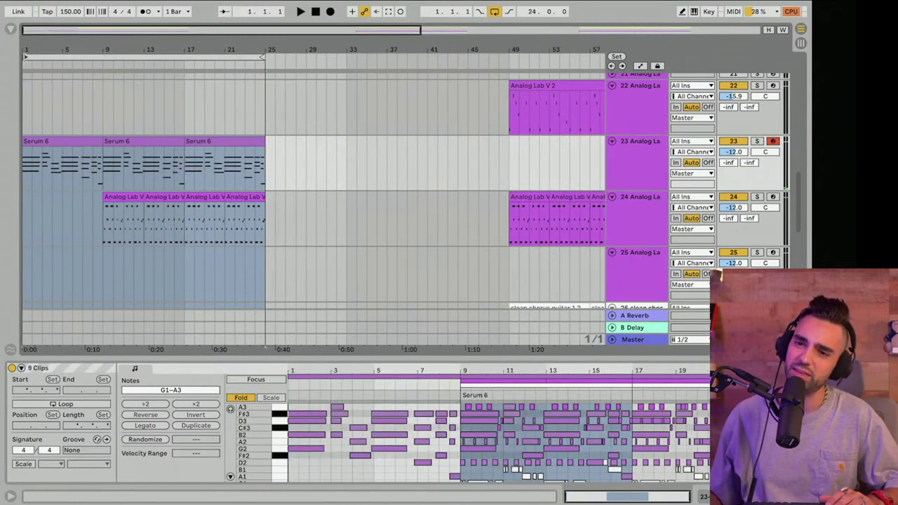
left_click(314, 19)
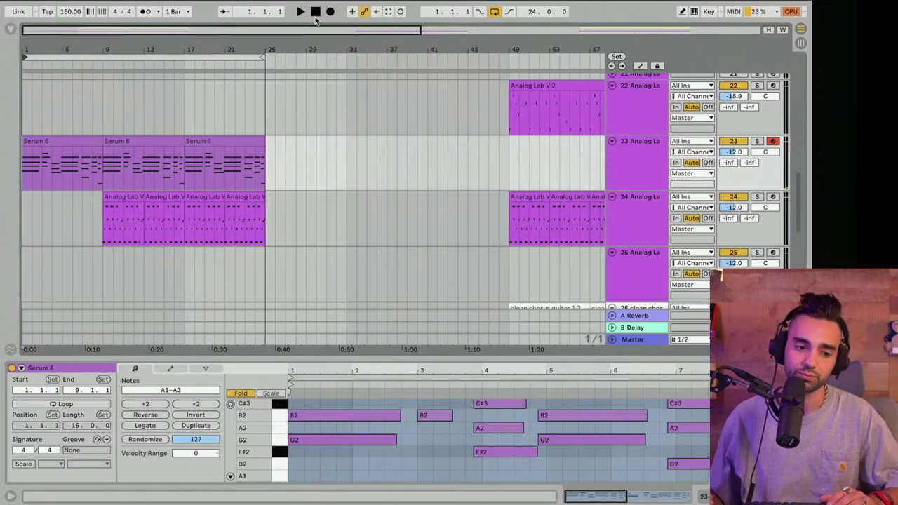
key("space")
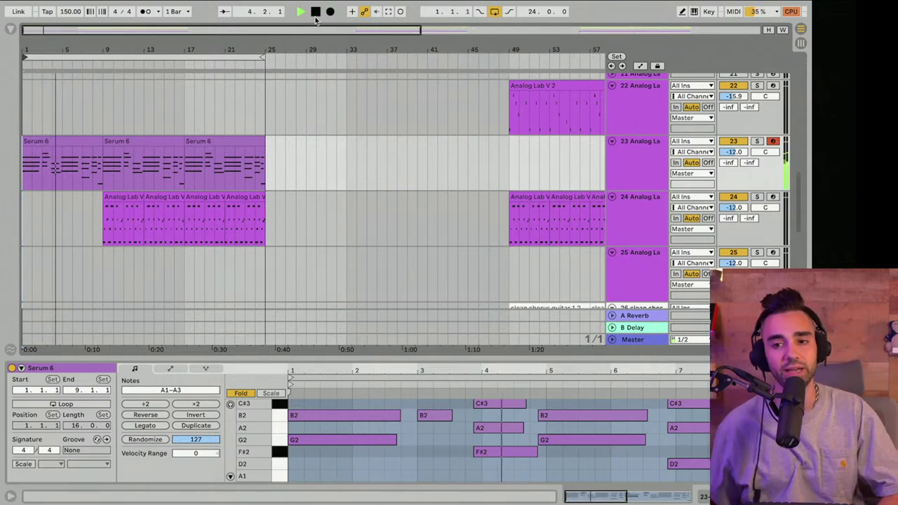
Check the Analog Lab V preset on track 23 while the arrangement plays and close the instrument window
scroll(222, 208, "down", 5)
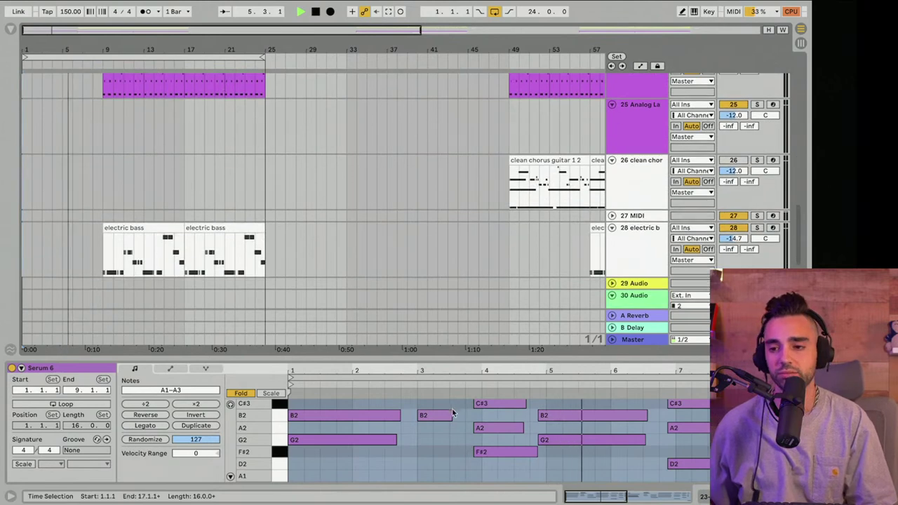
left_click_drag(423, 359, 423, 461)
scroll(415, 283, "up", 5)
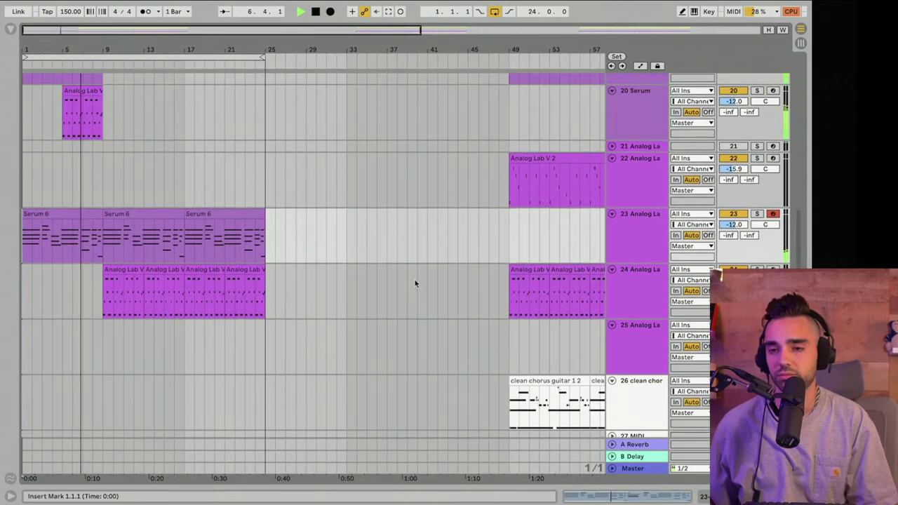
scroll(415, 282, "down", 1)
double_click(658, 232)
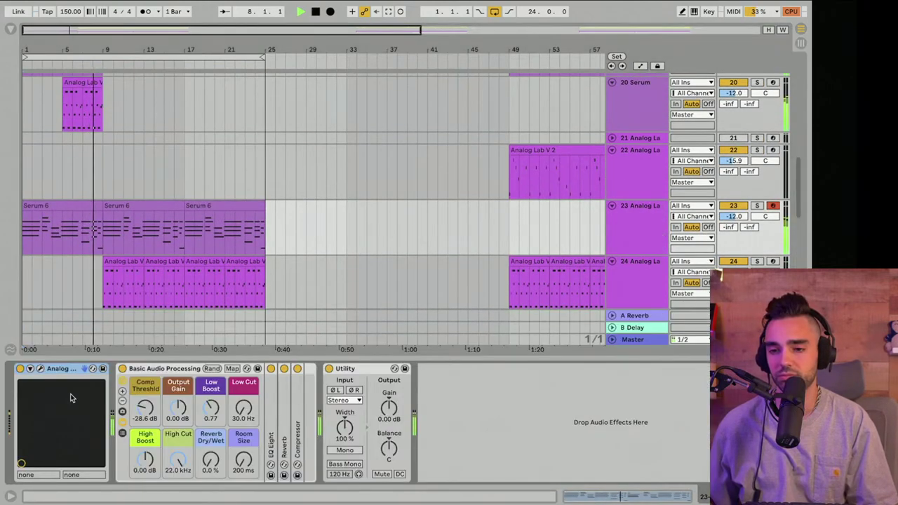
left_click(41, 369)
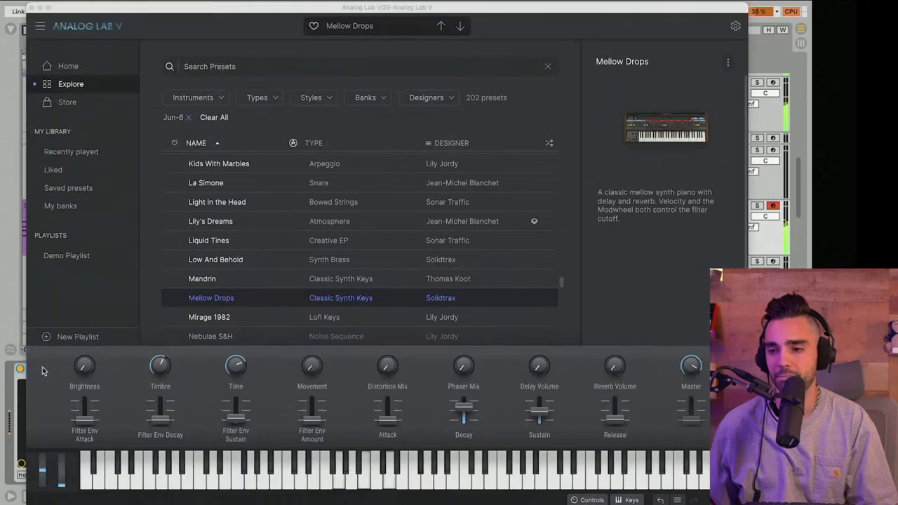
left_click(32, 8)
Listen to the electric bass clips on track 28 between bars 9 and 17 and stop playback
scroll(77, 203, "down", 5)
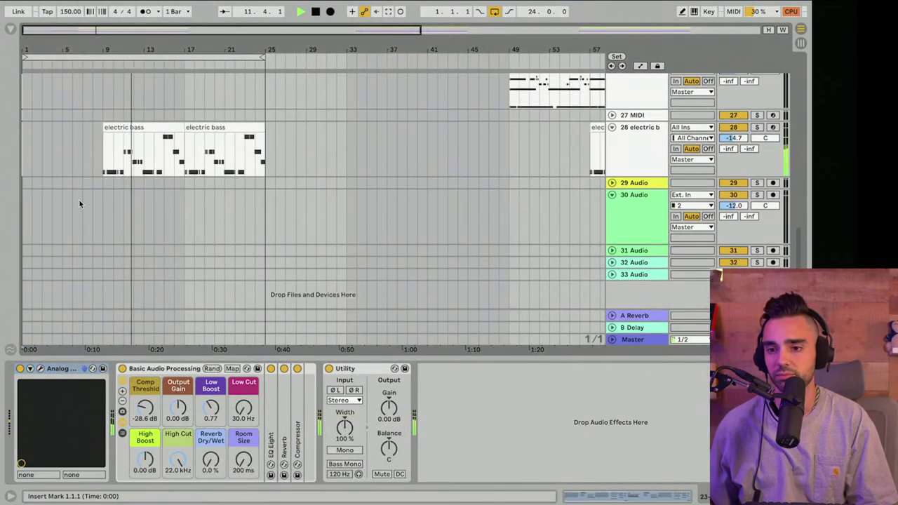
left_click_drag(121, 56, 138, 48)
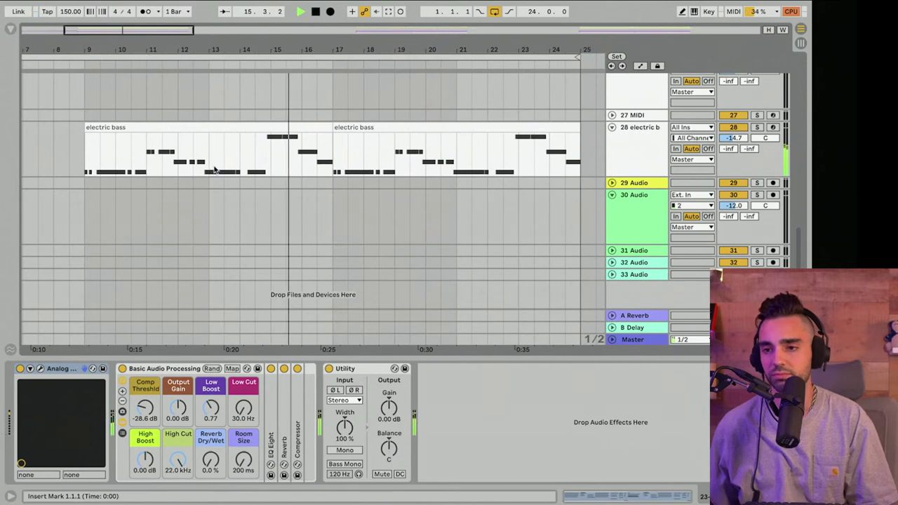
left_click_drag(224, 53, 156, 13)
key("space")
Move both electric bass clips on track 28 from bar 9 to bar 49
left_click(235, 128)
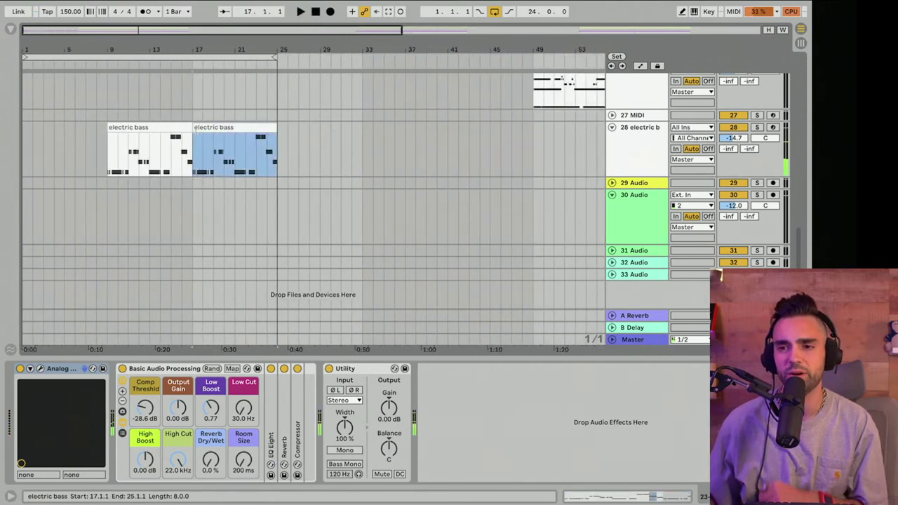
left_click(148, 129)
left_click(206, 129, "shift")
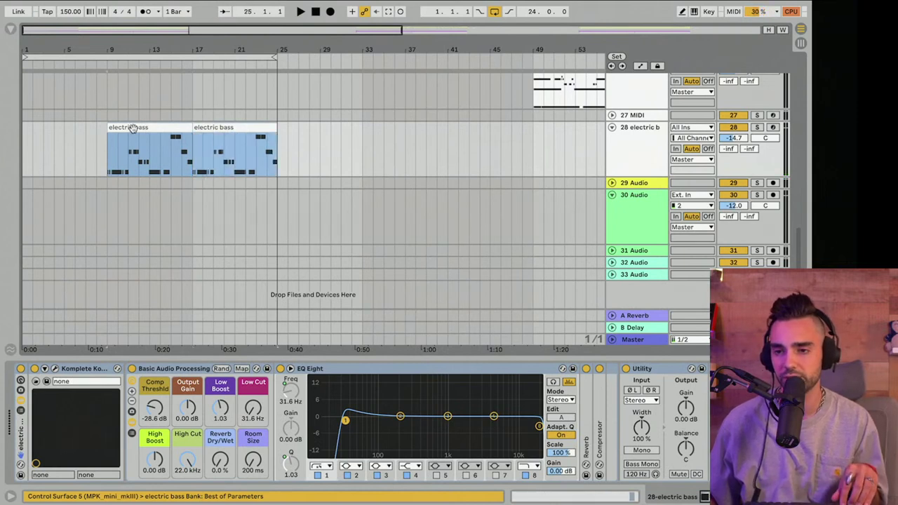
left_click_drag(130, 129, 567, 135)
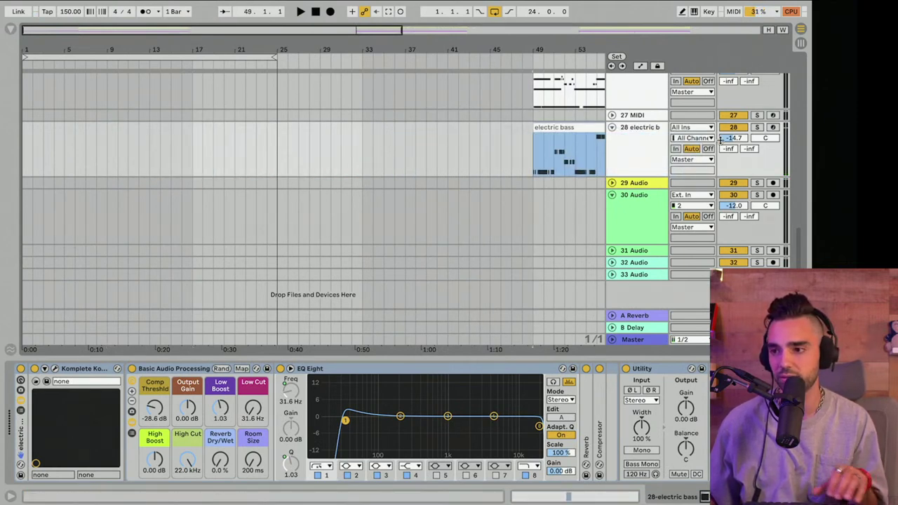
Arm track 28, loop bars 17 to 25 and play in a new eight-bar electric bass part
left_click(772, 127)
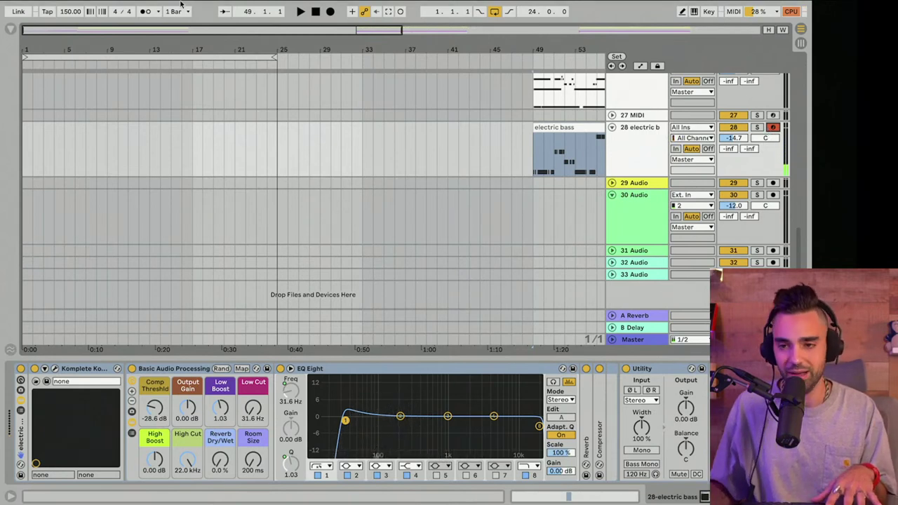
scroll(129, 162, "up", 6)
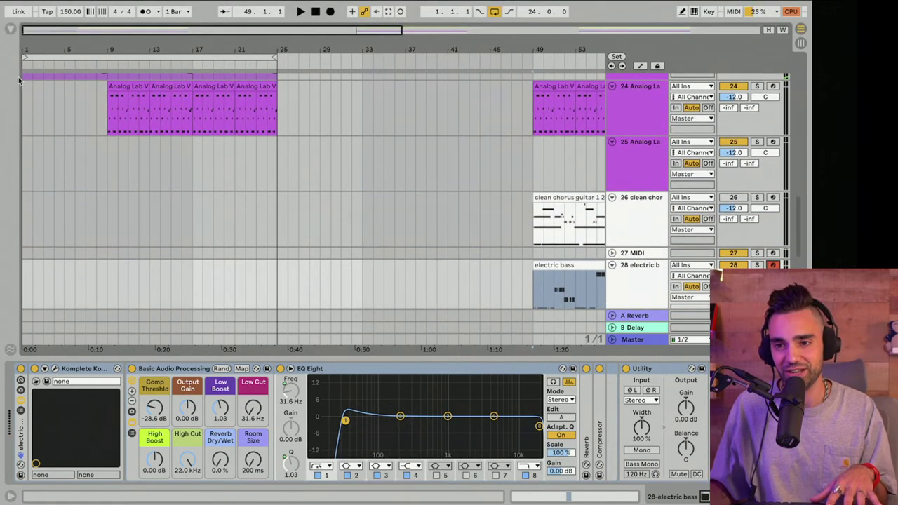
left_click_drag(25, 58, 194, 56)
key("space")
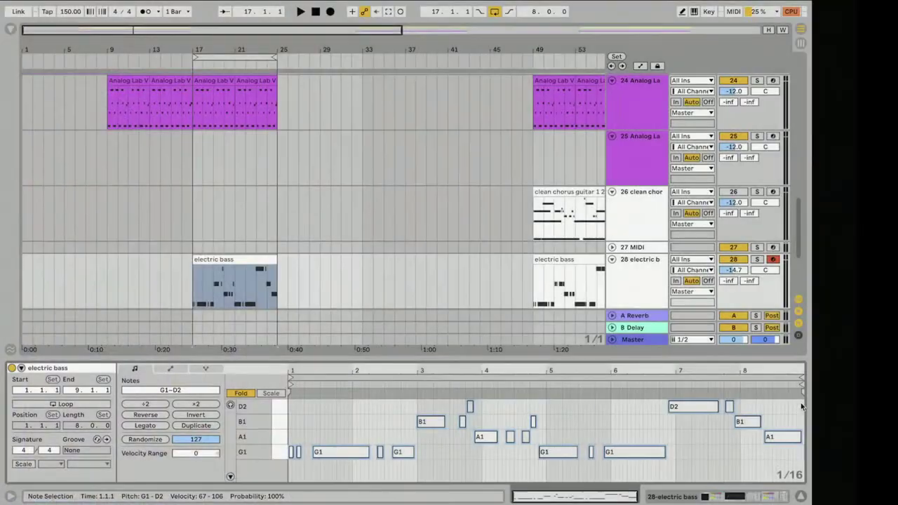
Quantize all notes in the new electric bass clip at bar 17
left_click(611, 430)
key("super+a")
key("super+u")
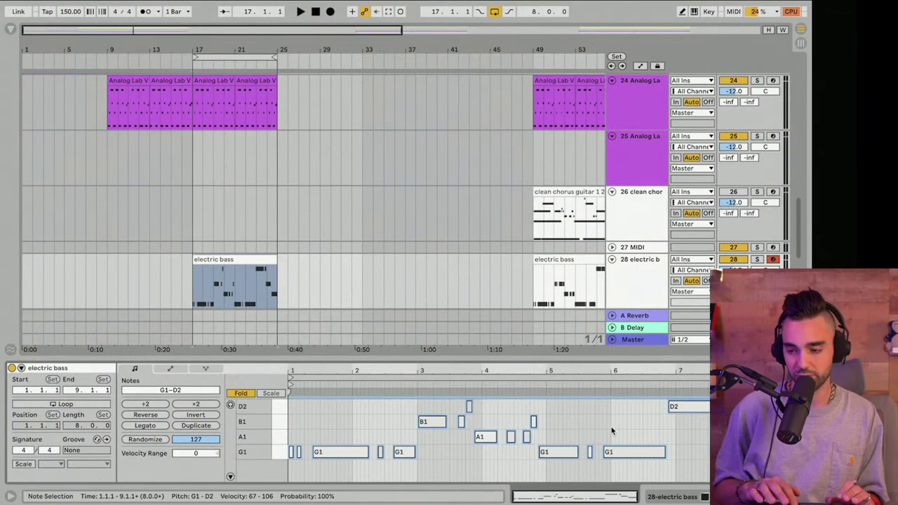
Listen to the bass loop, move its last A1 note slightly later and lengthen the B1 note just before it
key("space")
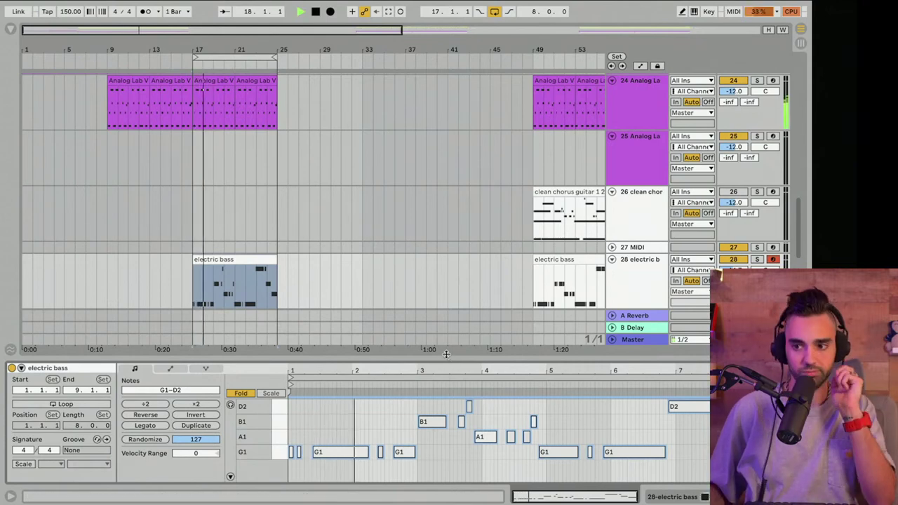
left_click_drag(446, 354, 442, 179)
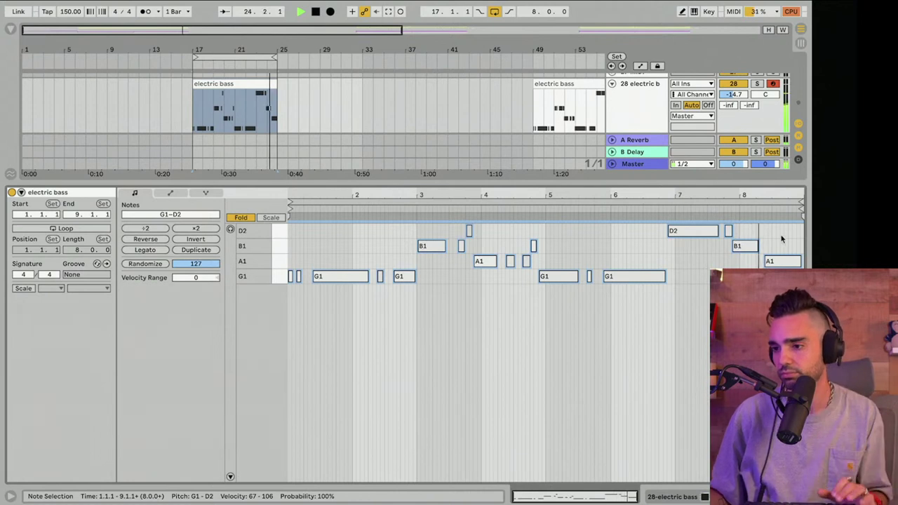
left_click_drag(780, 239, 779, 263)
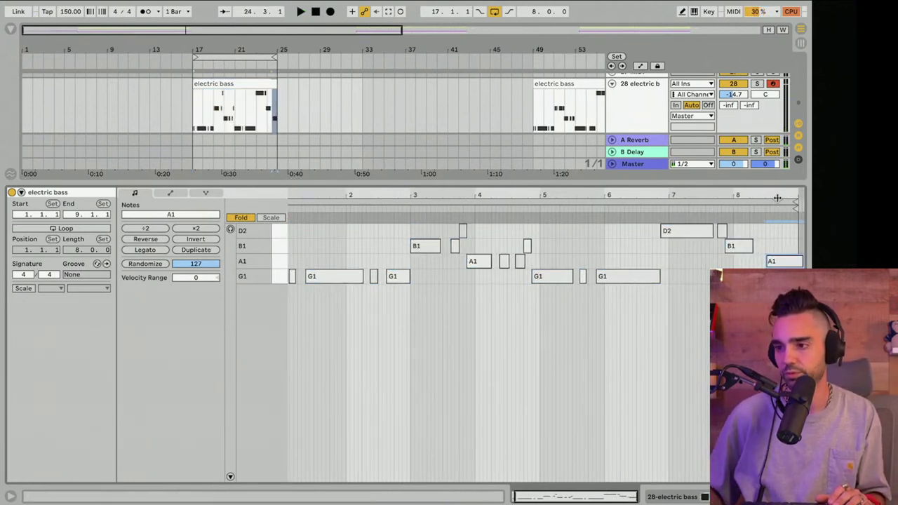
left_click(738, 246)
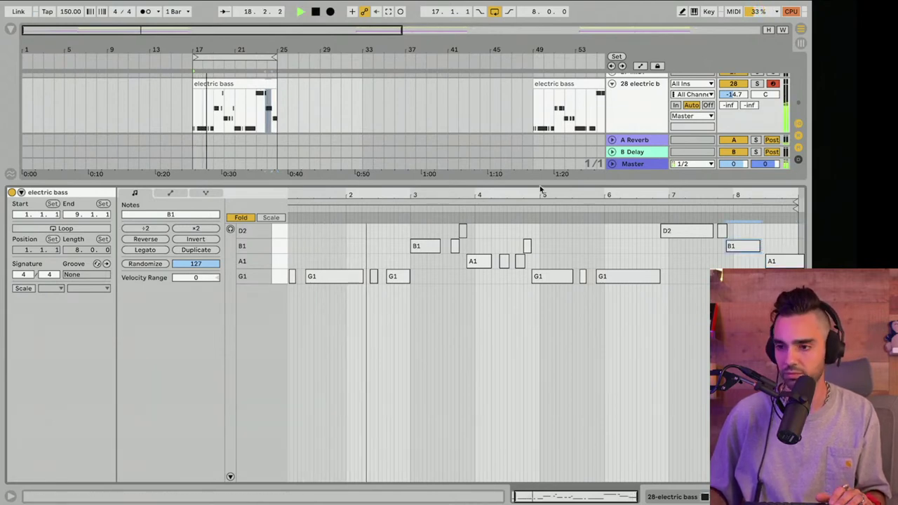
Copy the edited electric bass clip on track 28 from bar 17 to bar 9
left_click_drag(540, 186, 568, 425)
left_click(209, 256)
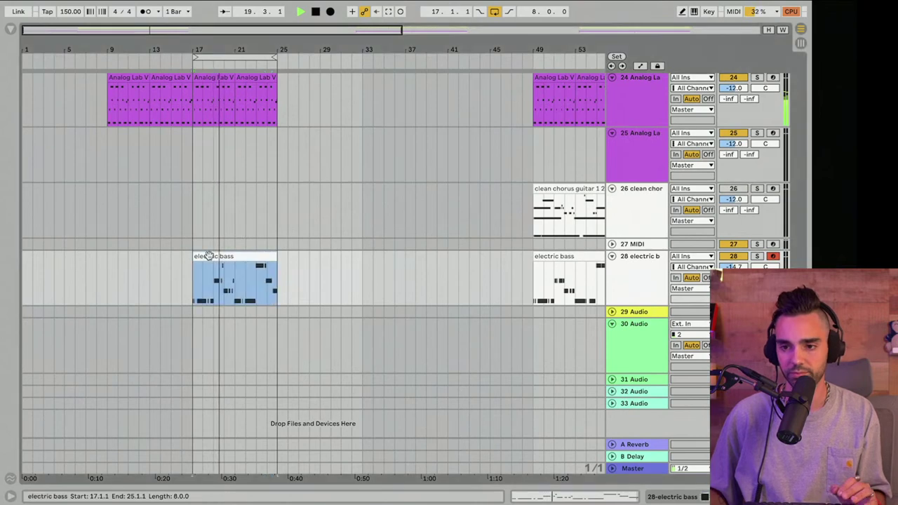
left_click_drag(208, 256, 119, 258)
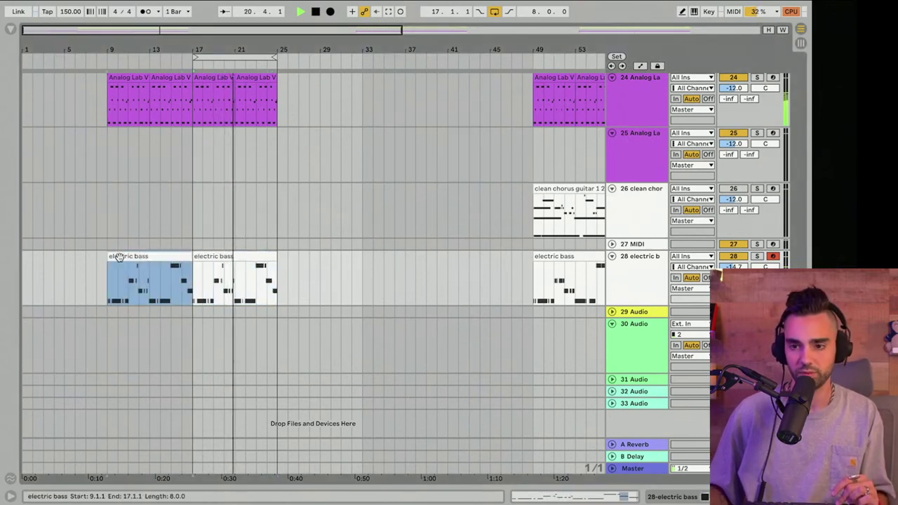
Look through the drum and synth tracks during playback and unfold the clap track 9
scroll(137, 228, "up", 15)
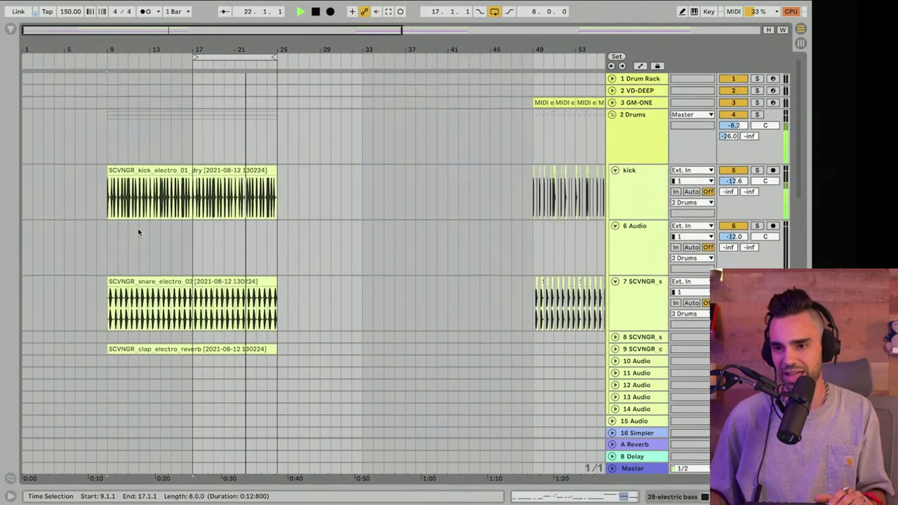
scroll(138, 228, "down", 8)
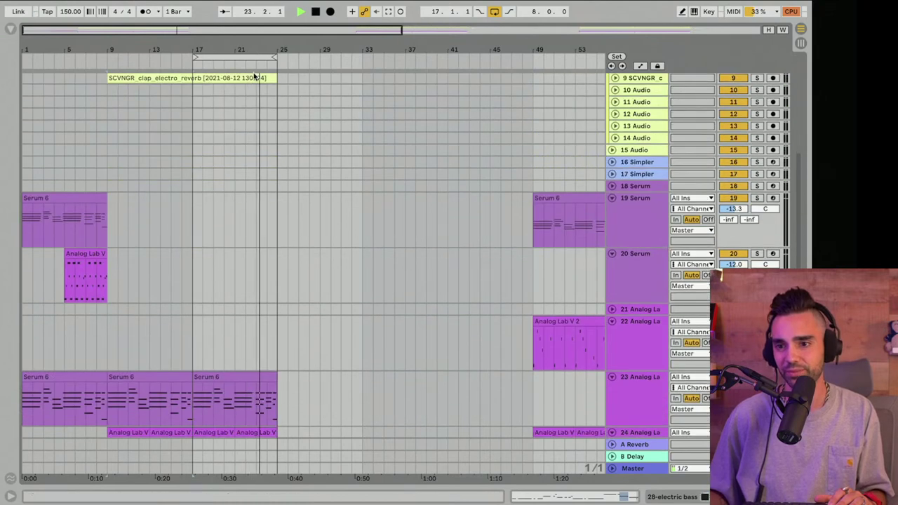
scroll(256, 76, "up", 3)
left_click(615, 135)
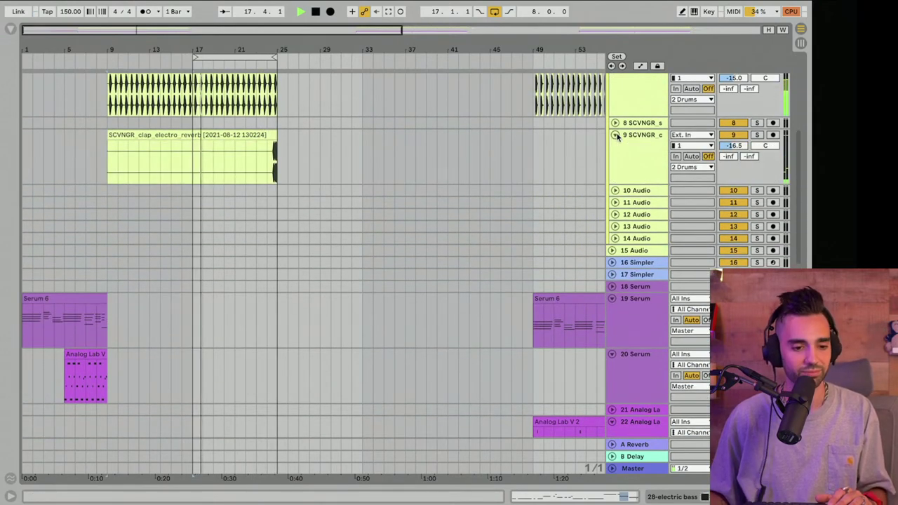
scroll(379, 105, "down", 4)
scroll(379, 100, "down", 10)
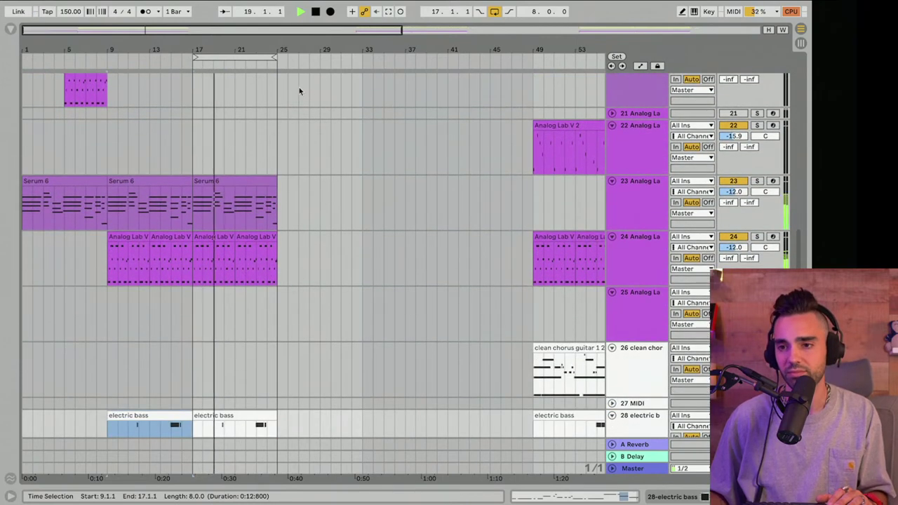
Play the arrangement from bar 1 with the loop ending at bar 25, and narrow the loop to bars 9 to 25
key("space")
left_click_drag(176, 54, 0, 92)
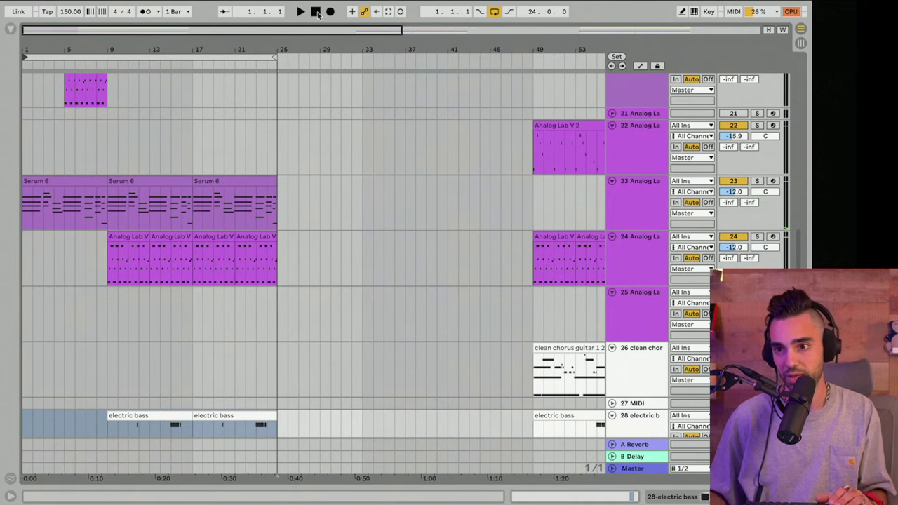
key("space")
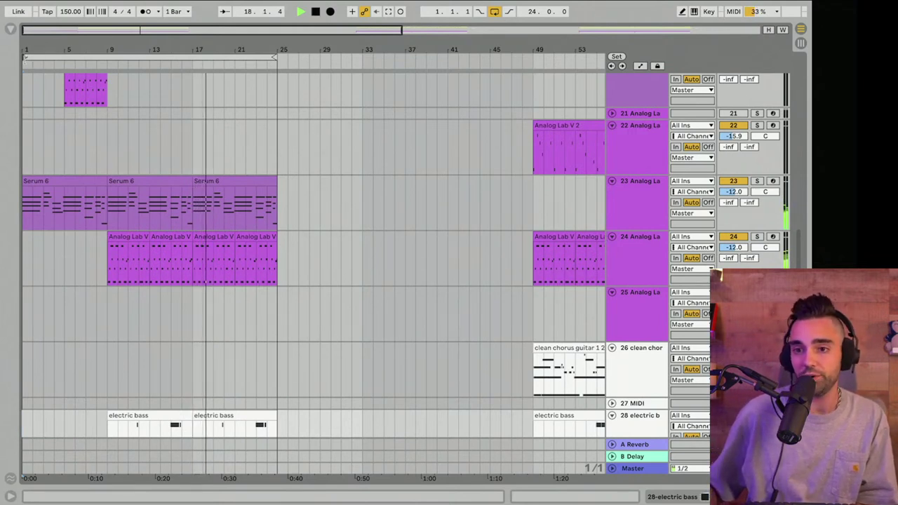
left_click_drag(35, 60, 107, 63)
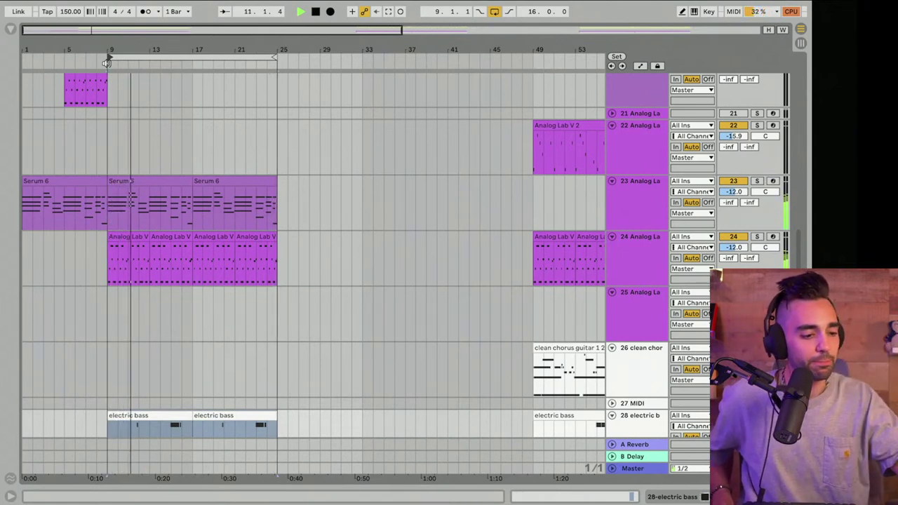
key("space")
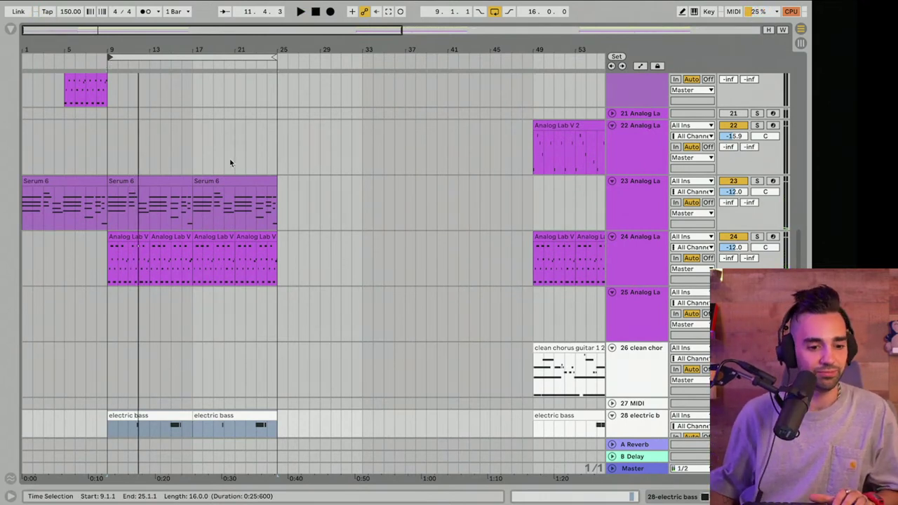
Activate and arm the clean chorus guitar track 26 and select the looped range from bar 9 to 25
scroll(394, 294, "down", 5)
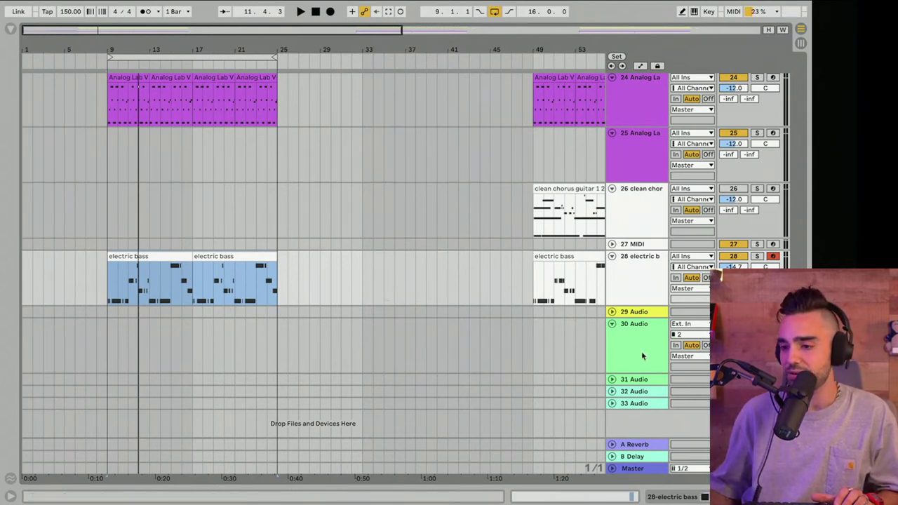
left_click(721, 206)
left_click(740, 190)
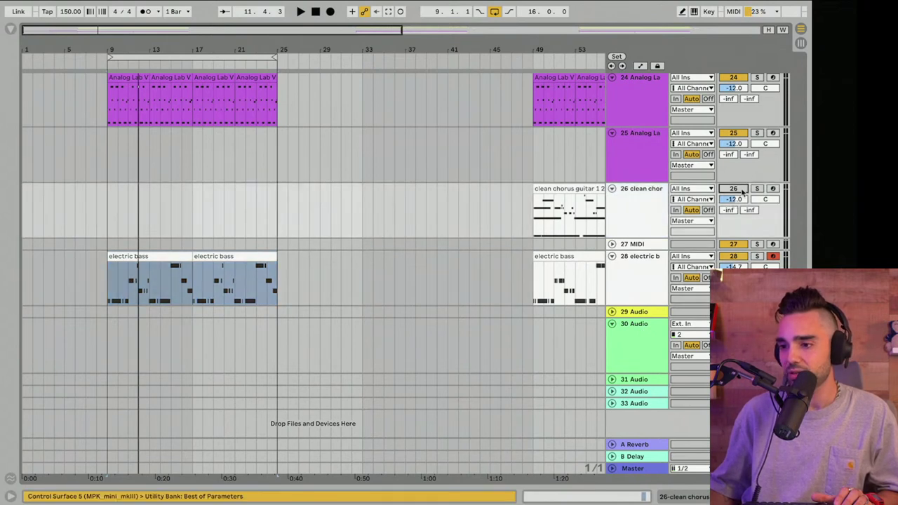
left_click(231, 55)
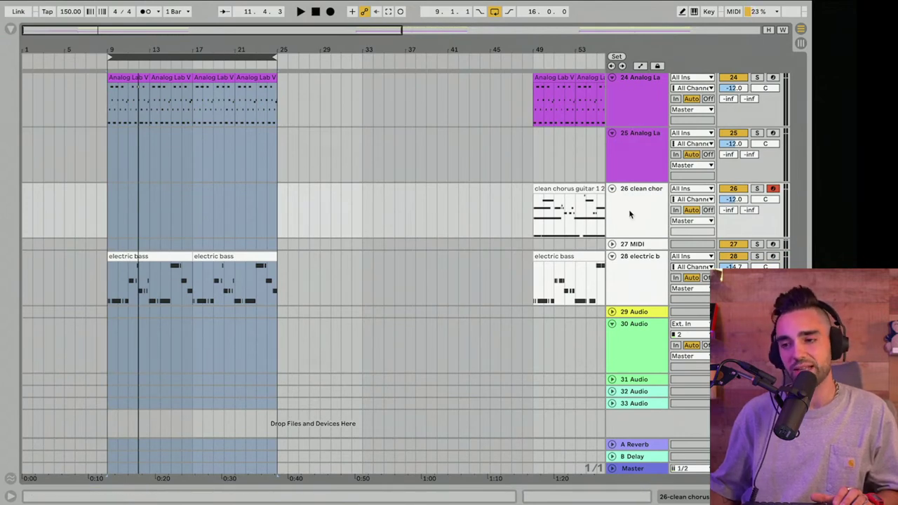
Play a clean chorus guitar part over the loop, capture it as a MIDI clip on track 26 and extend its start to bar 9
key("space")
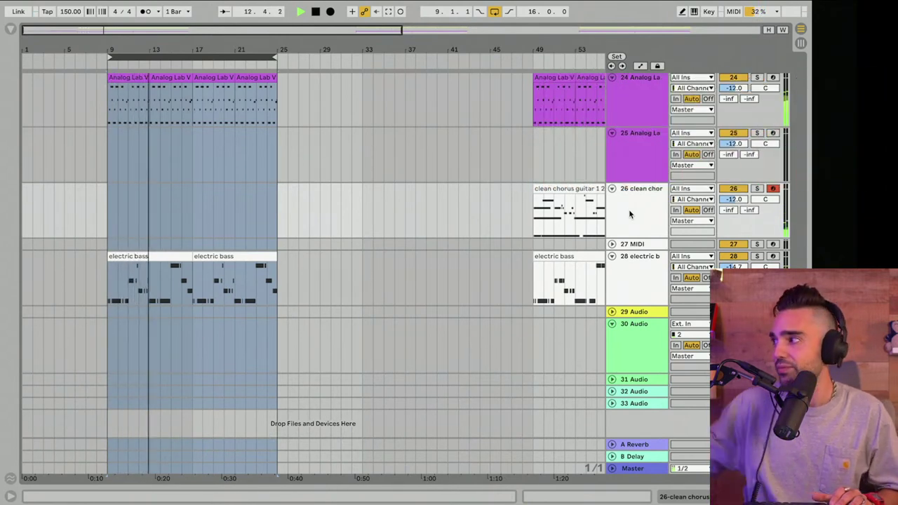
key("space")
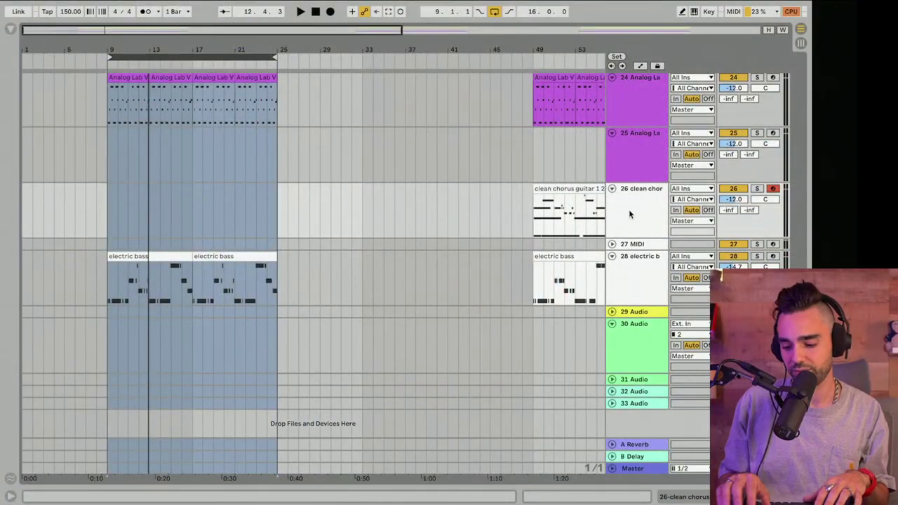
key("space")
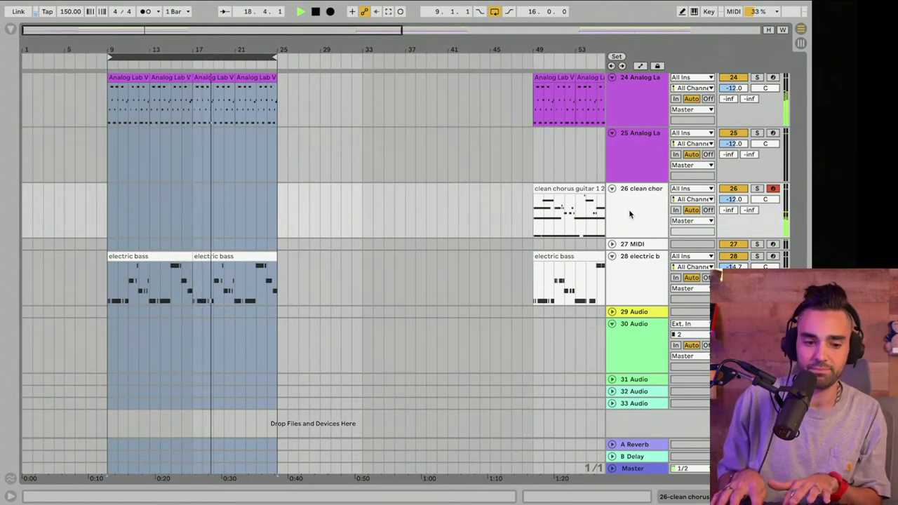
left_click(389, 12)
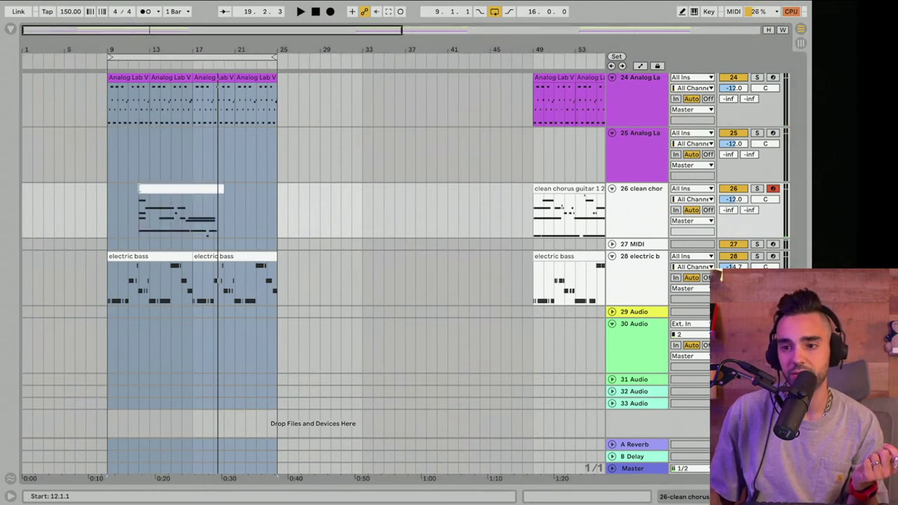
left_click(96, 204)
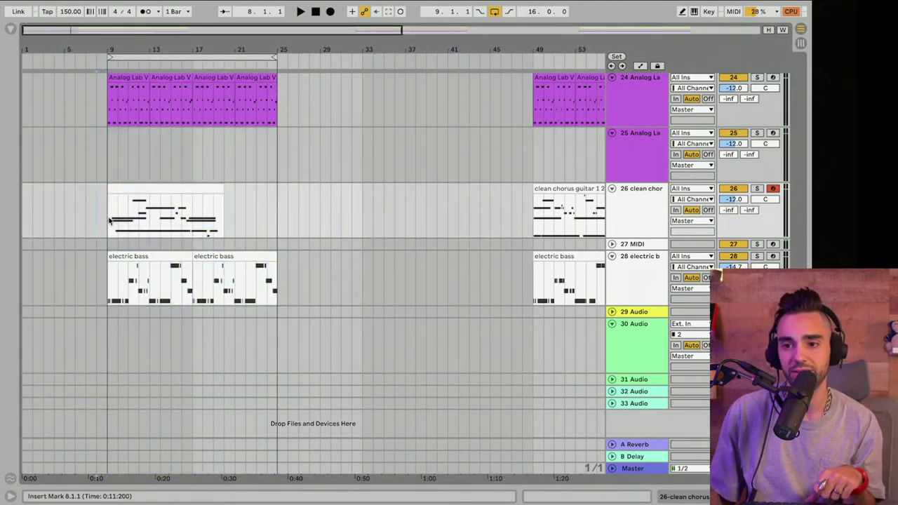
Open the clean chorus guitar clip at bar 9 for note editing, select all its notes and play the arrangement
double_click(112, 188)
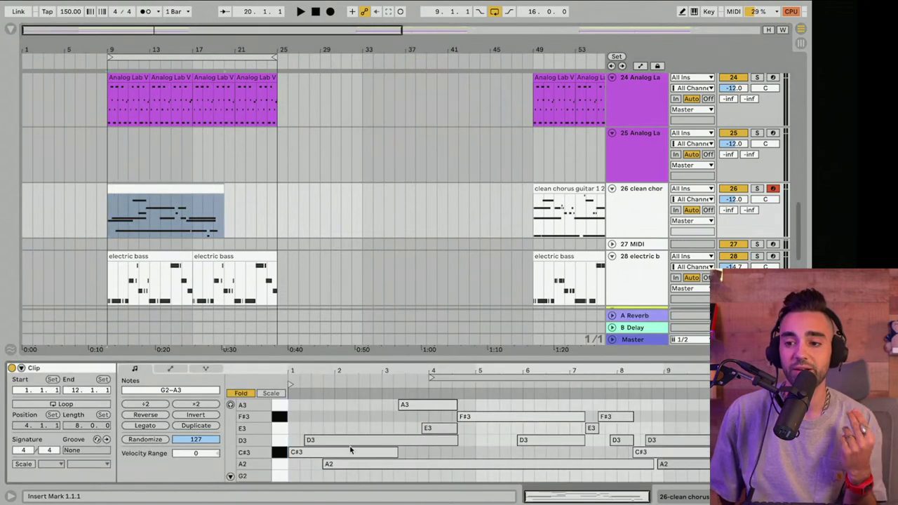
left_click(333, 405)
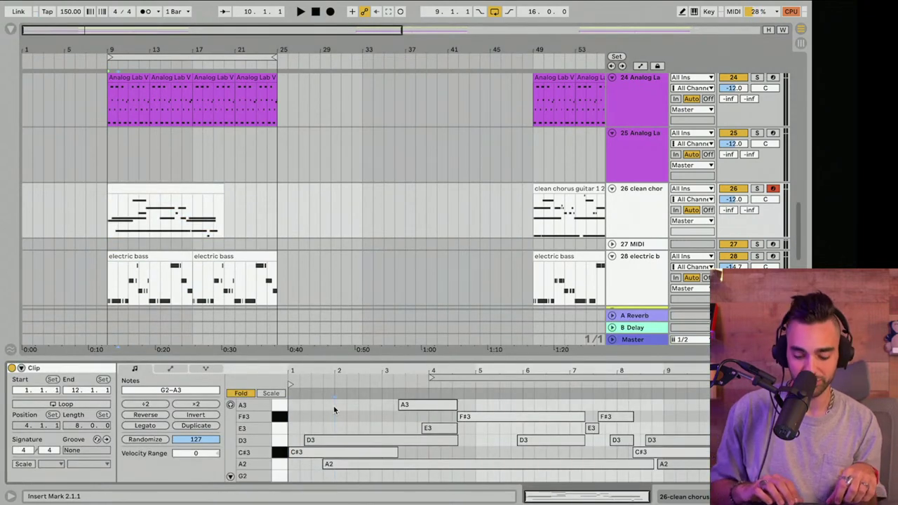
key("ctrl+a")
key("space")
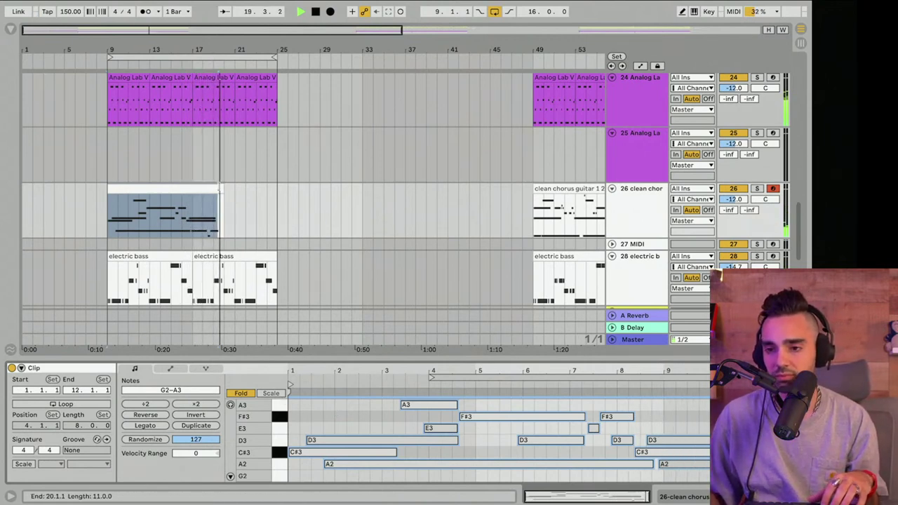
Split the guitar clip at bar 13, copy its second part to bar 21 and fit the pieces to fill bars 9 to 25
left_click(147, 220)
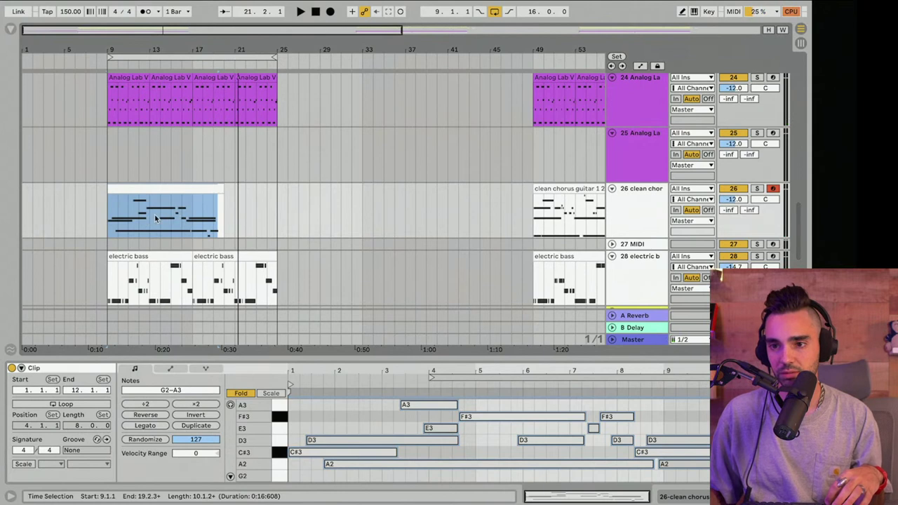
left_click(154, 219)
key("super+e")
left_click(162, 191)
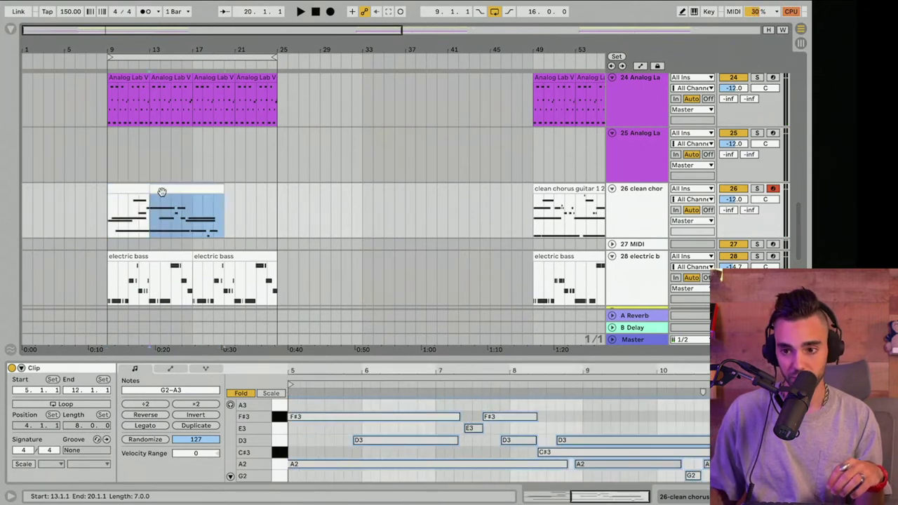
left_click_drag(177, 202, 248, 203)
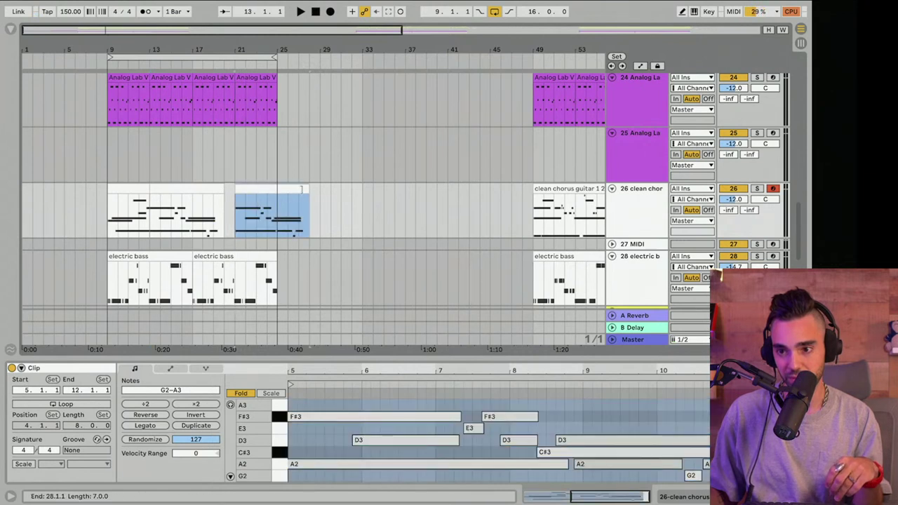
mouse_move(301, 188)
left_mouse_down()
mouse_move(270, 195)
mouse_move(232, 188)
left_mouse_up()
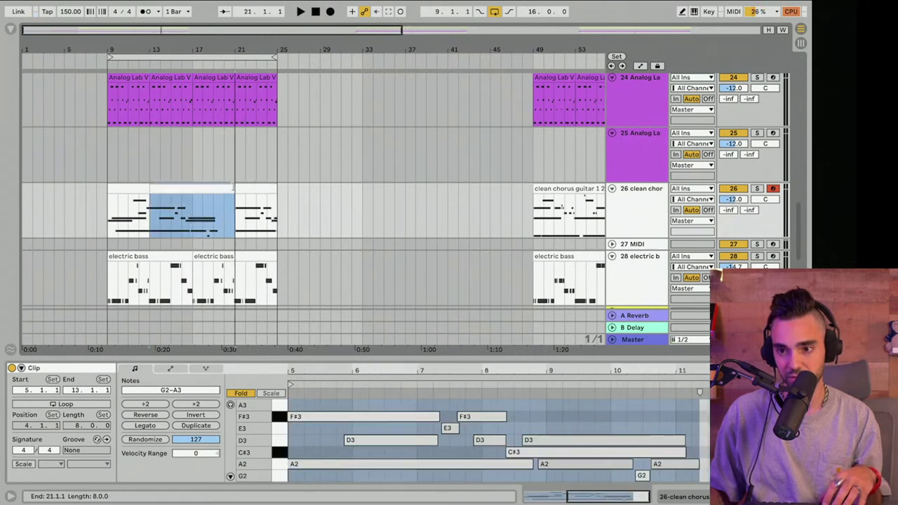
Play from bar 17 and lengthen the last A2 note of the middle guitar clip to end at 12.4.1
left_click(195, 221)
key("space")
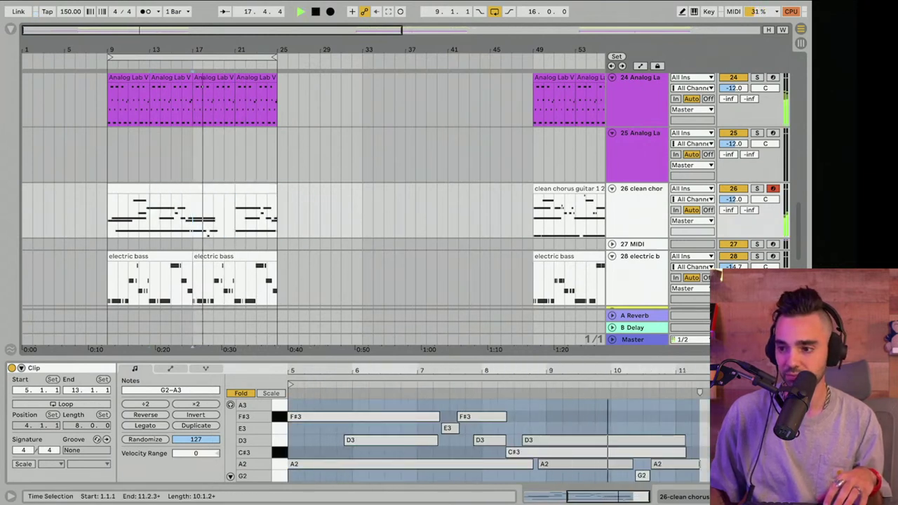
left_click_drag(698, 464, 763, 463)
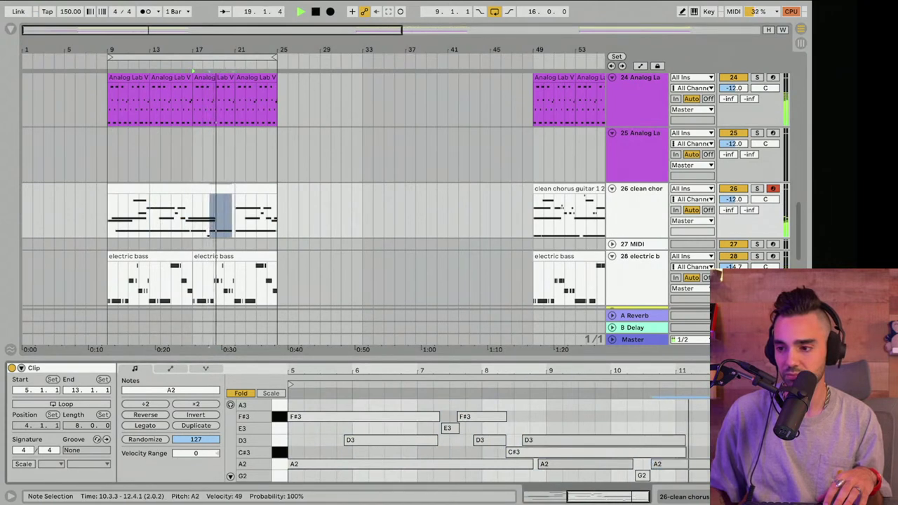
Open the guitar clip at bar 21 and nudge its opening F#3 note later to start at 4.4.3
left_click(253, 210)
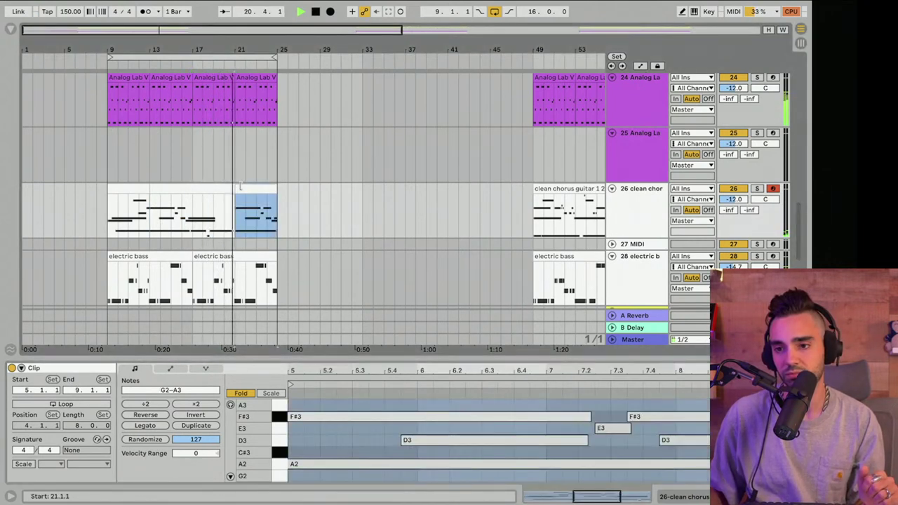
left_click(352, 417)
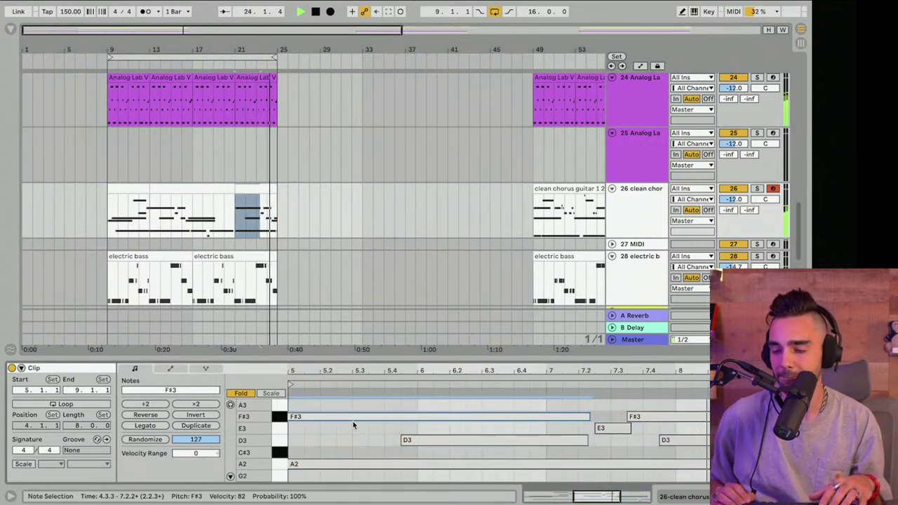
key("Right")
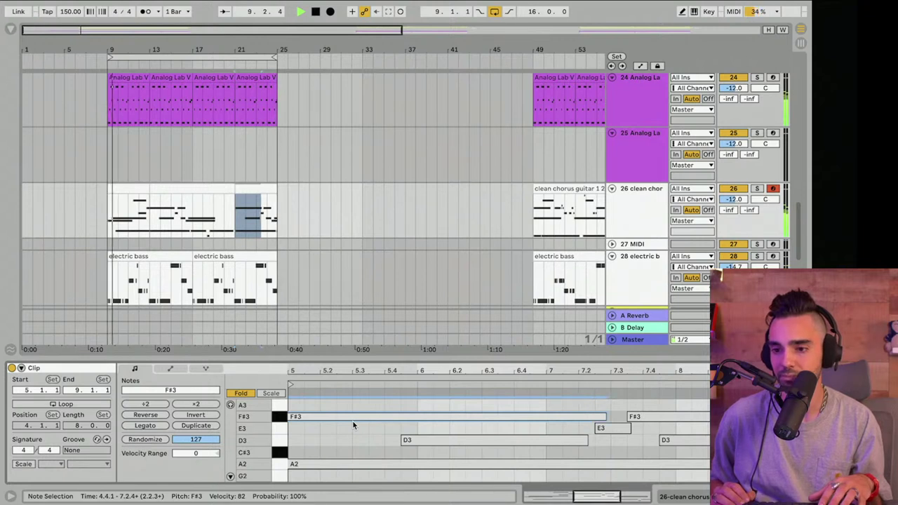
key("Right")
key("Right")
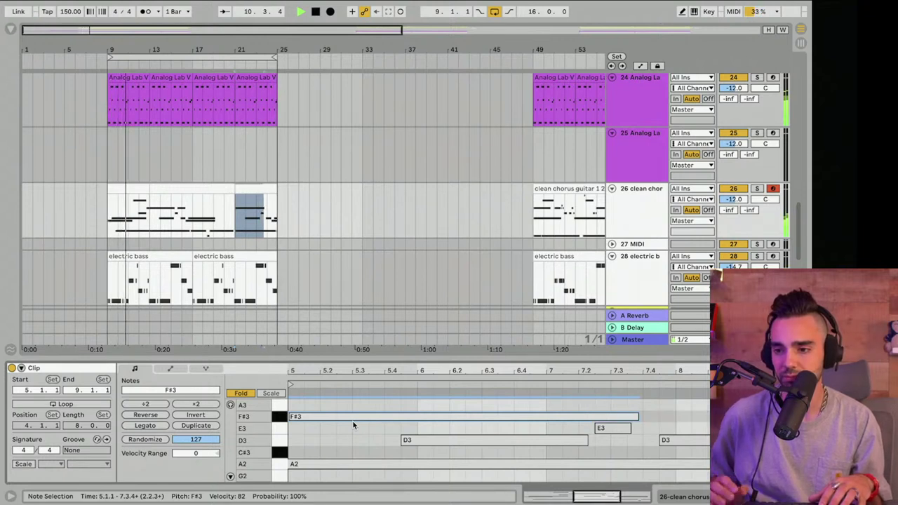
key("Left")
Shorten the opening F#3 note to just over one bar, start it at 5.1.1 and resume playback
left_click_drag(453, 373, 499, 372)
key("space")
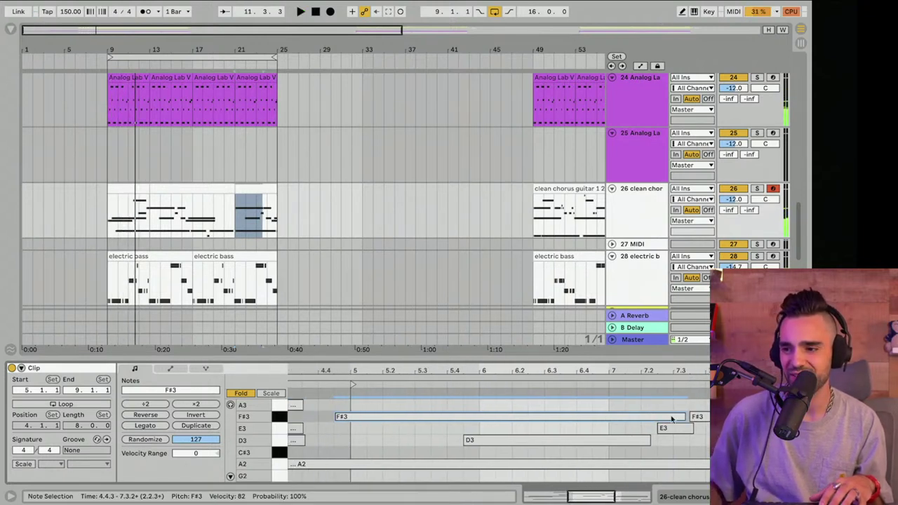
left_click_drag(685, 417, 470, 425)
key("Right")
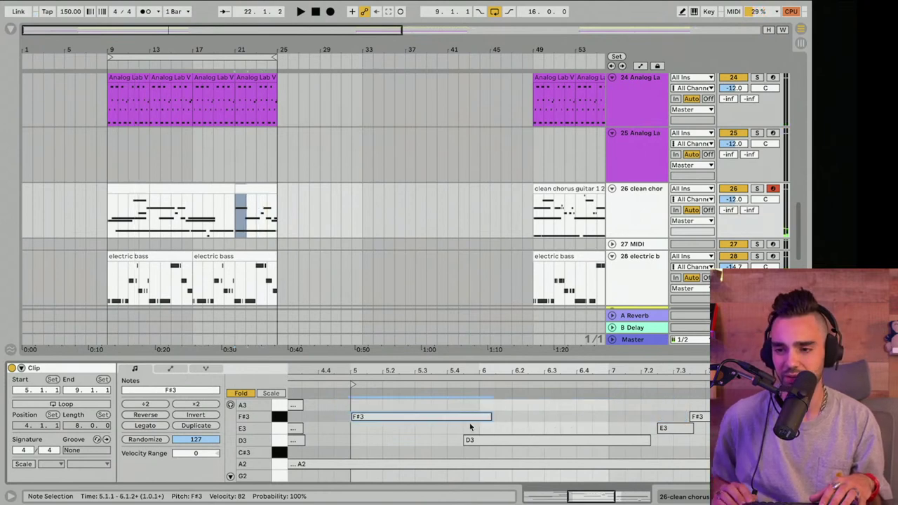
key("Right")
key("Left")
key("space")
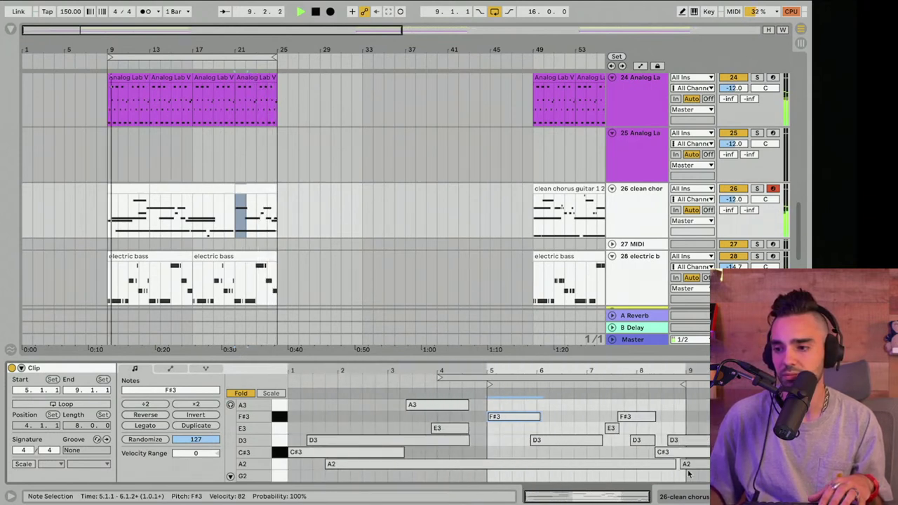
Shorten the long A2 note in the bar 21 guitar clip to a length of 3.1.0 and move it to start at 5.1.1
left_click_drag(674, 464, 497, 463)
left_click_drag(394, 464, 519, 467)
left_click_drag(633, 463, 624, 467)
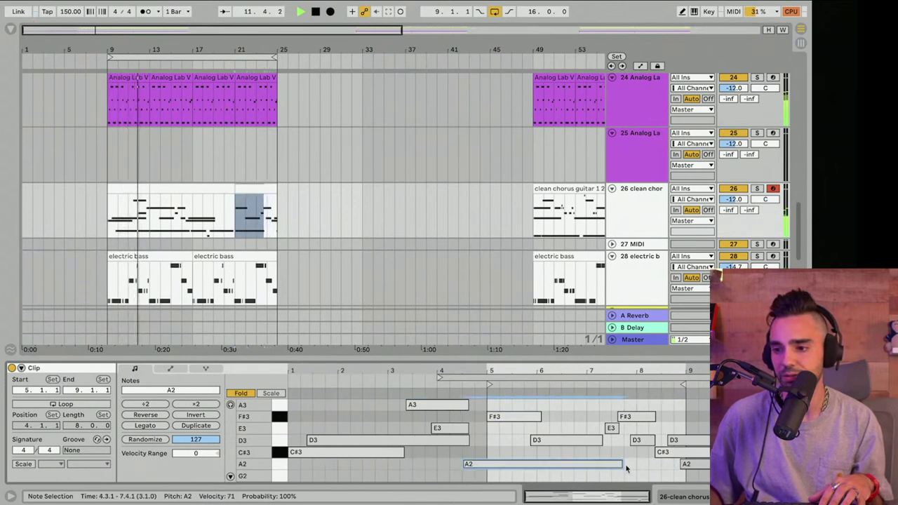
left_click_drag(566, 468, 588, 469)
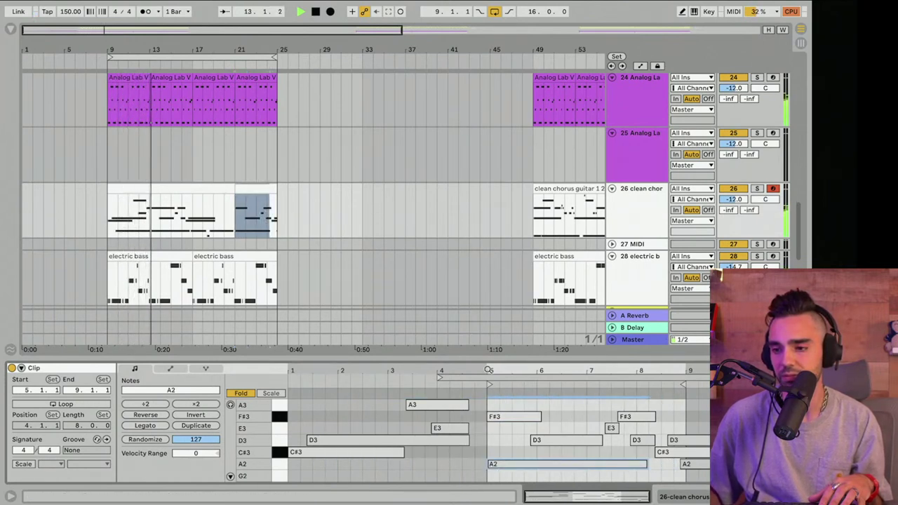
Delay the A2 note to start at 5.2.1 and play the clip from bar 21
left_click_drag(489, 372, 491, 421)
key("space")
left_click_drag(499, 465, 546, 463)
key("space")
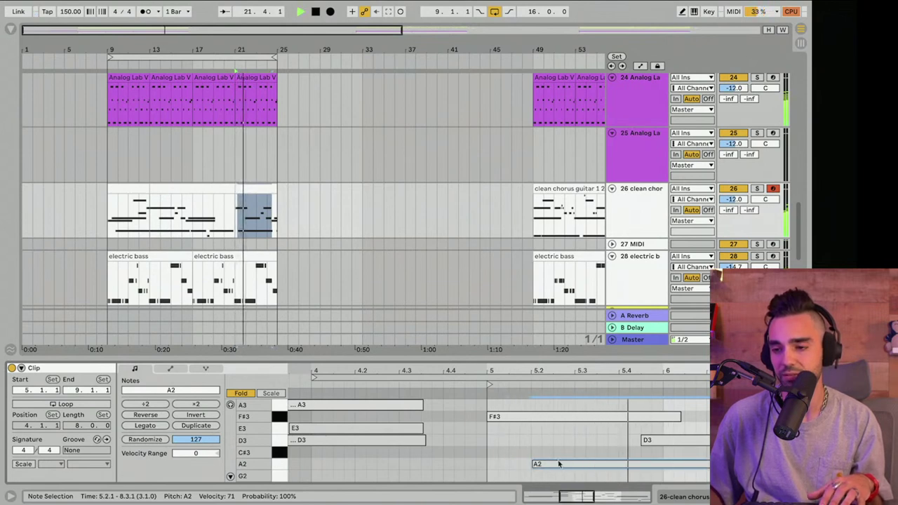
left_click_drag(557, 371, 398, 326)
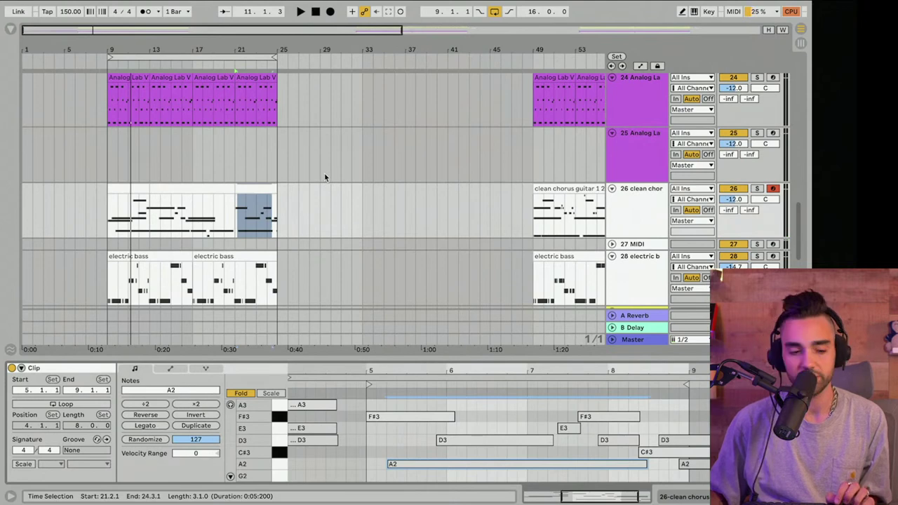
Extend the loop to cover bars 1 to 25 and play the arrangement from bar 1
scroll(324, 174, "up", 5)
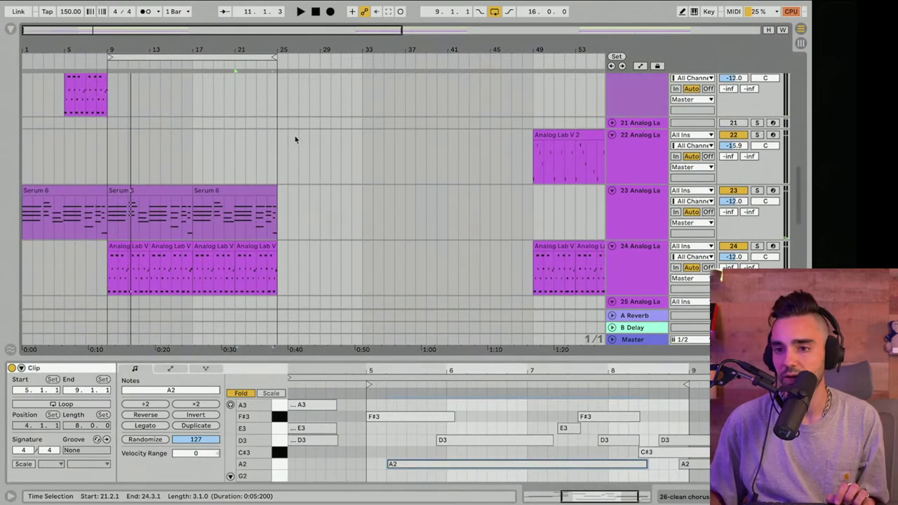
left_click_drag(126, 51, 23, 58)
key("space")
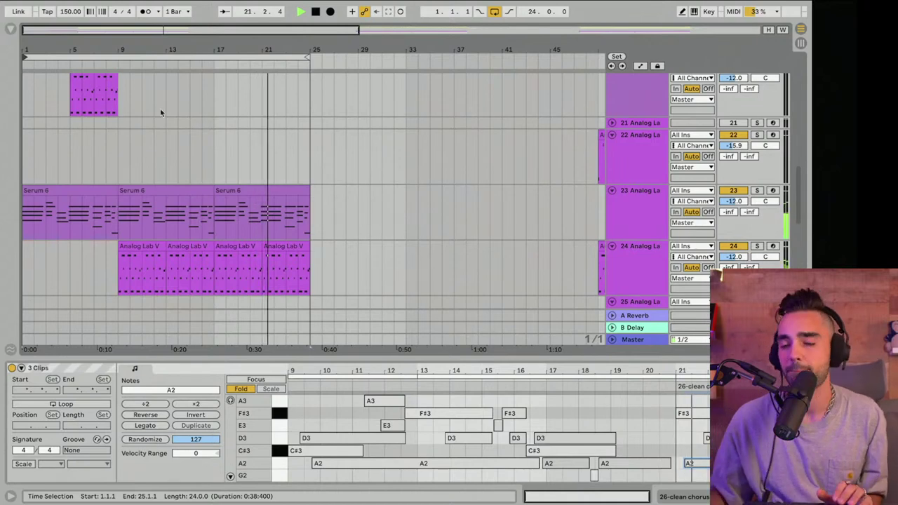
left_click_drag(127, 50, 127, 25)
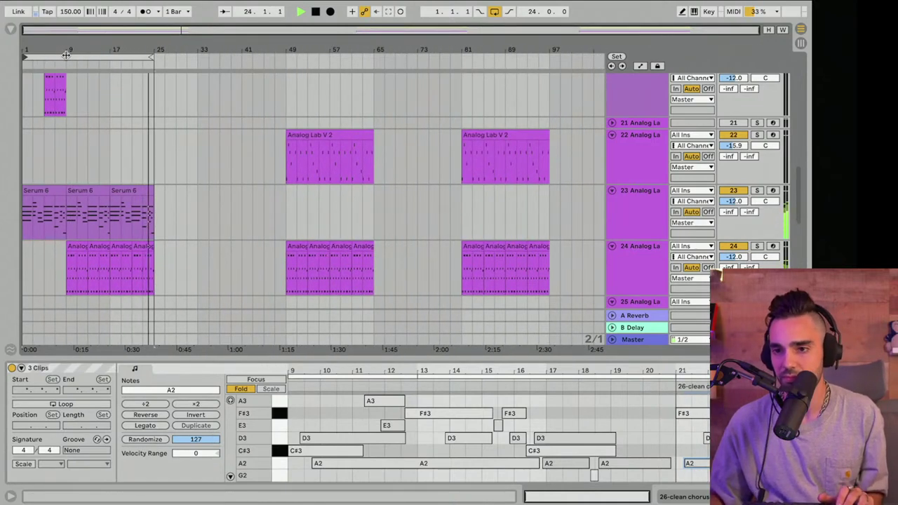
scroll(99, 121, "up", 5)
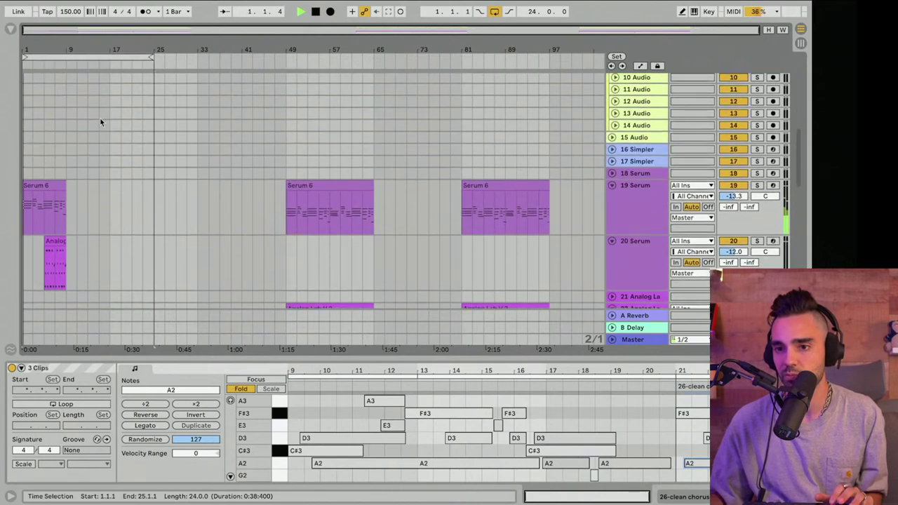
key("space")
Hide the clip view, loop bars 49 to 97 and cut the material in that range from all tracks
left_click_drag(44, 58, 185, 63)
scroll(221, 179, "down", 5)
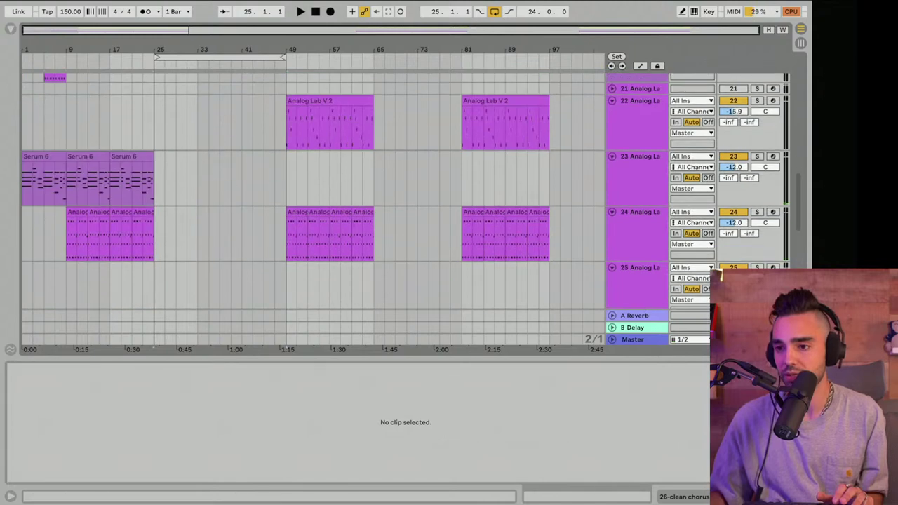
left_click(801, 496)
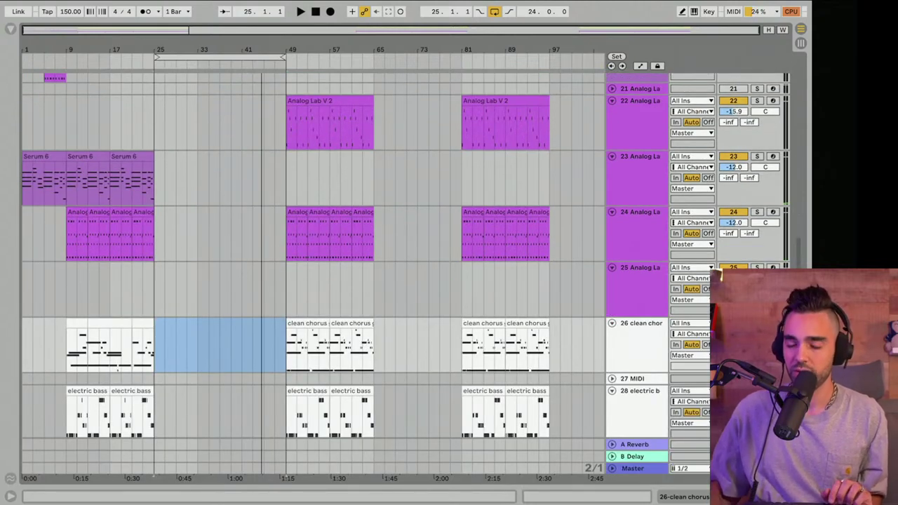
left_click_drag(245, 57, 546, 58)
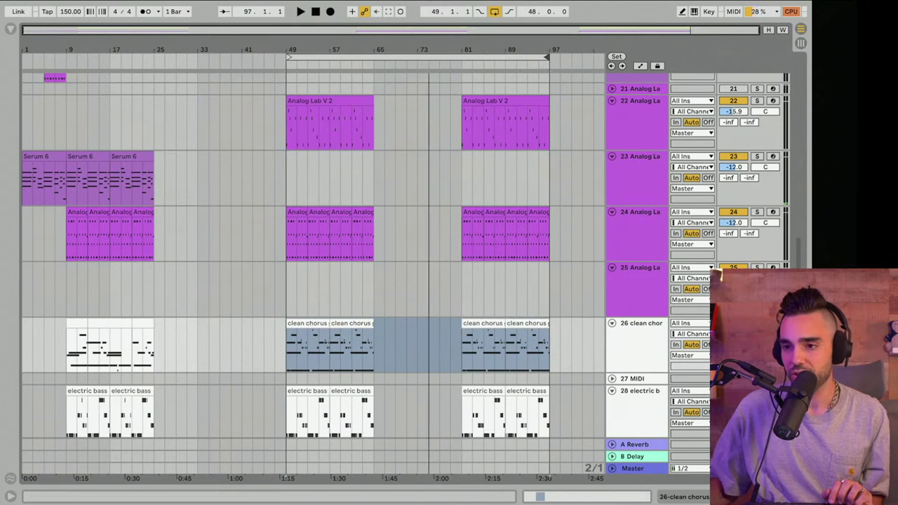
left_click(419, 59)
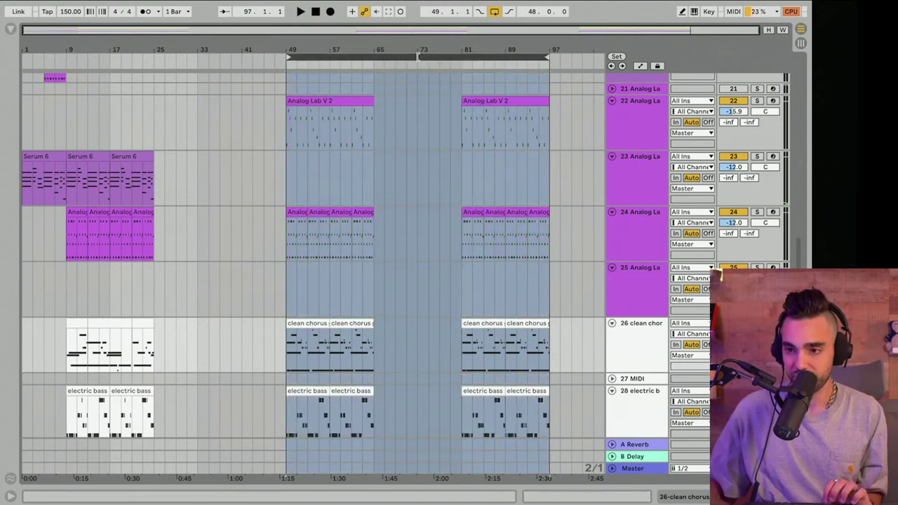
key("Delete")
Move the 48-bar loop to bar 129 and paste the cut sections there
left_click_drag(317, 55, 467, 62)
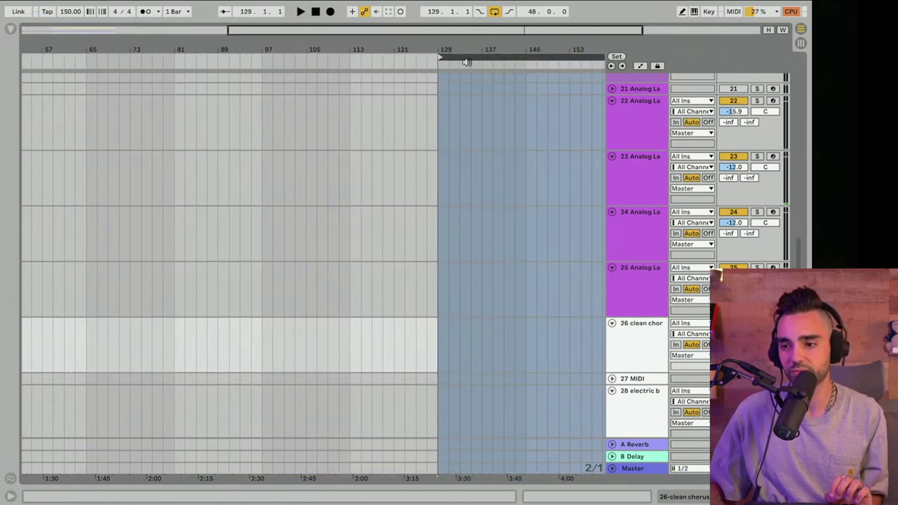
key("ctrl+v")
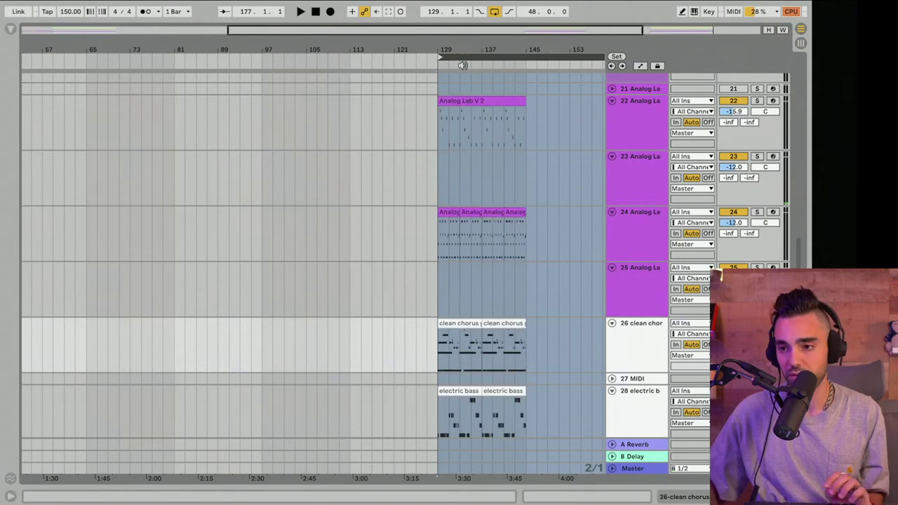
scroll(472, 158, "down", 2)
scroll(473, 158, "left", 10)
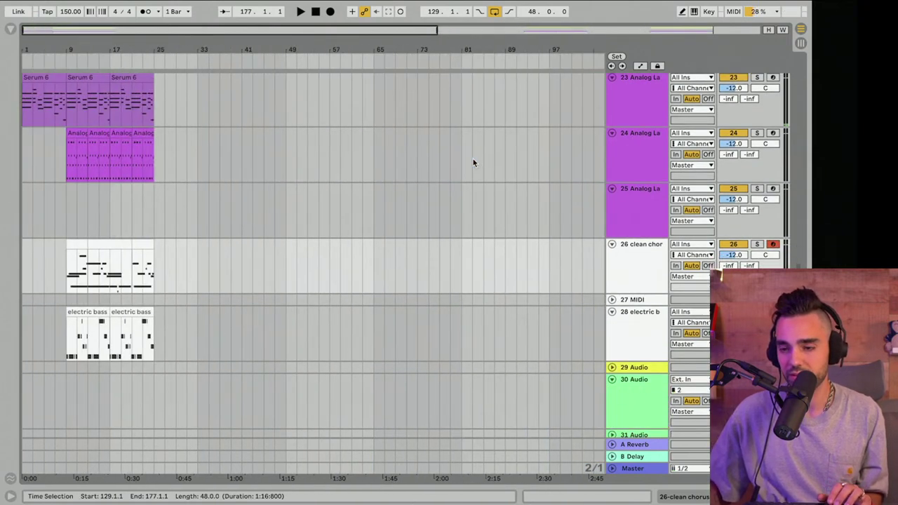
Play the arrangement from bar 21 and arm the Analog Lab track 22 for playing
left_click(137, 211)
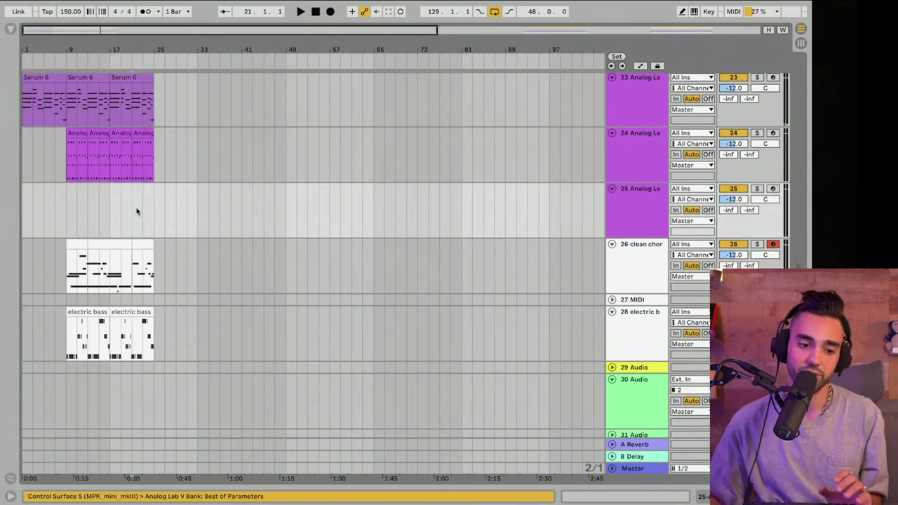
key("space")
scroll(267, 202, "up", 3)
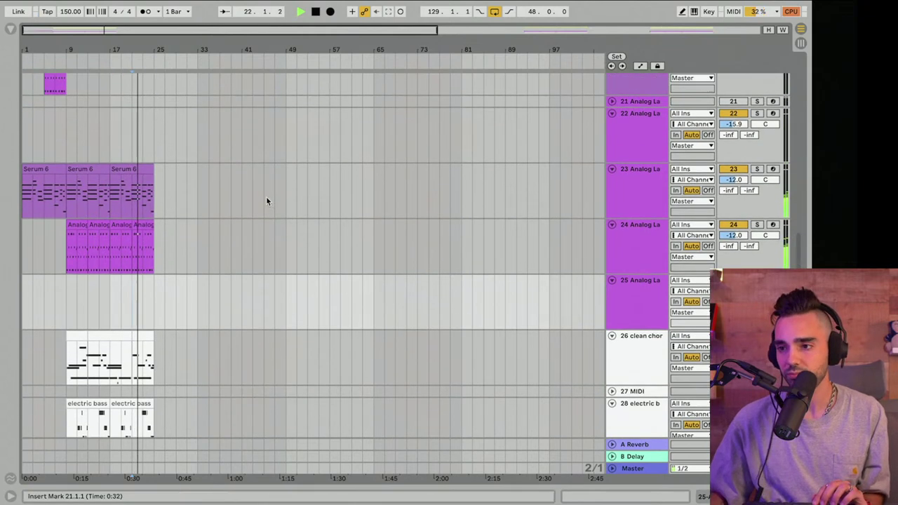
left_click(631, 145)
left_click(773, 114)
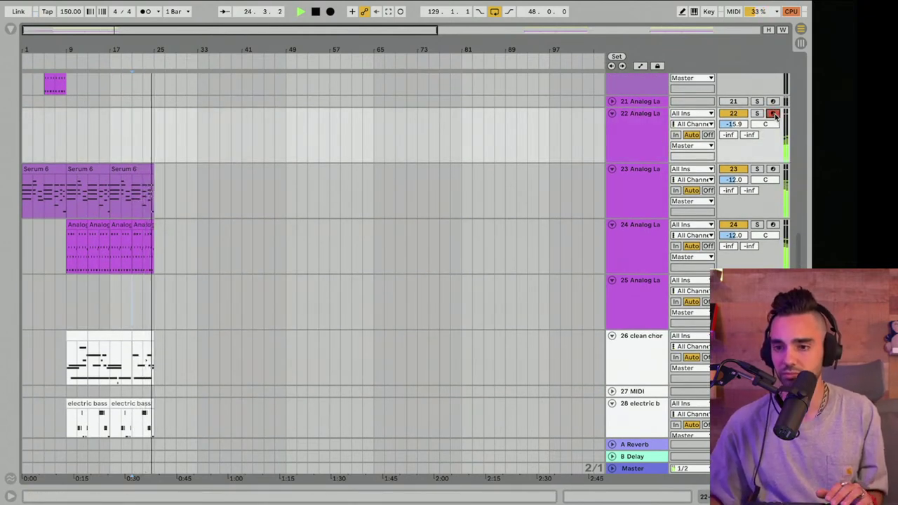
key("space")
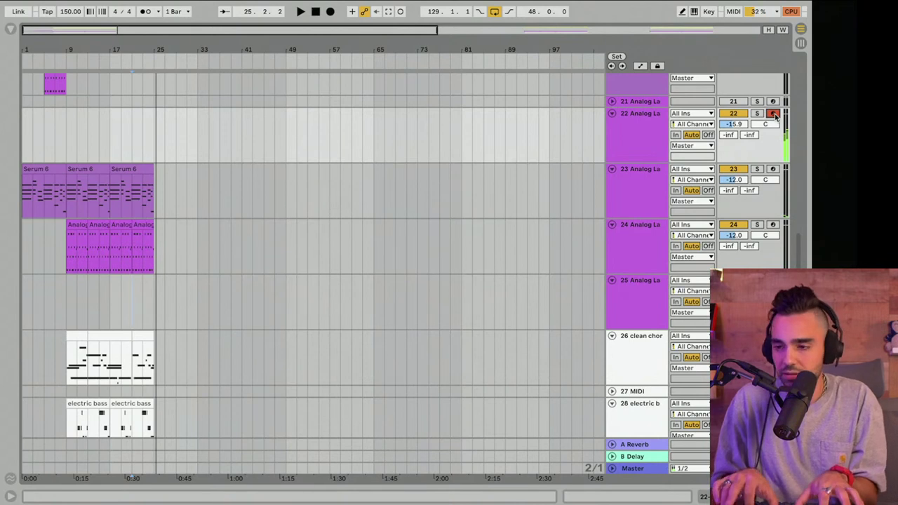
Play the arrangement from bar 23 with the Analog Lab track 22 armed, then stop playback
left_click(155, 140)
key("space")
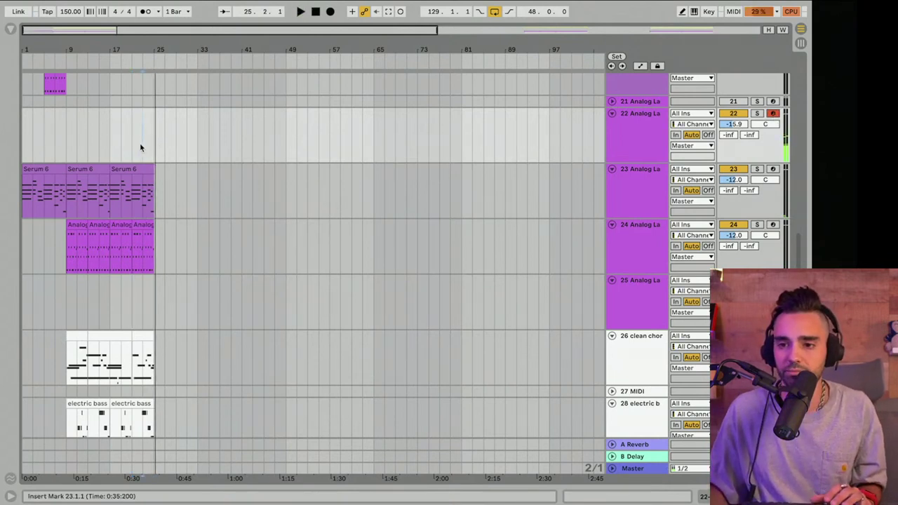
key("space")
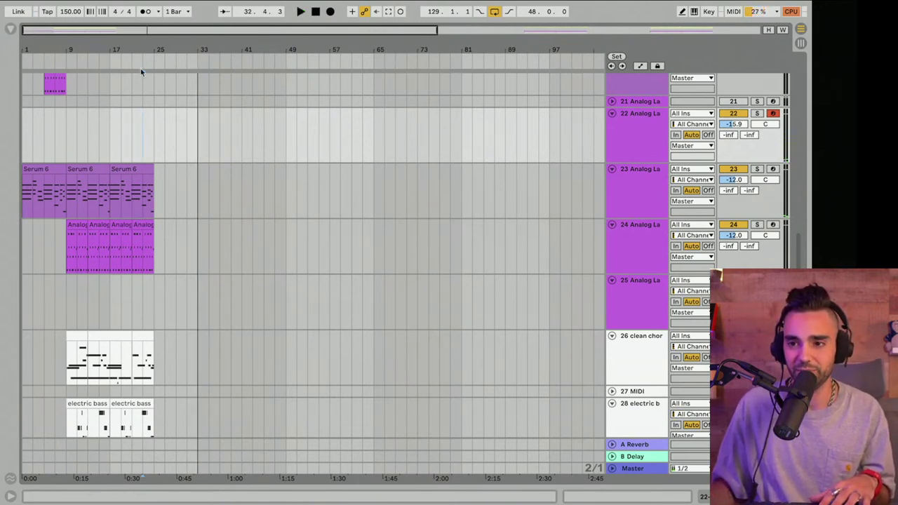
Arm the Analog Lab track 21 instead of track 22 and play the arrangement from bar 17
scroll(175, 87, "up", 2)
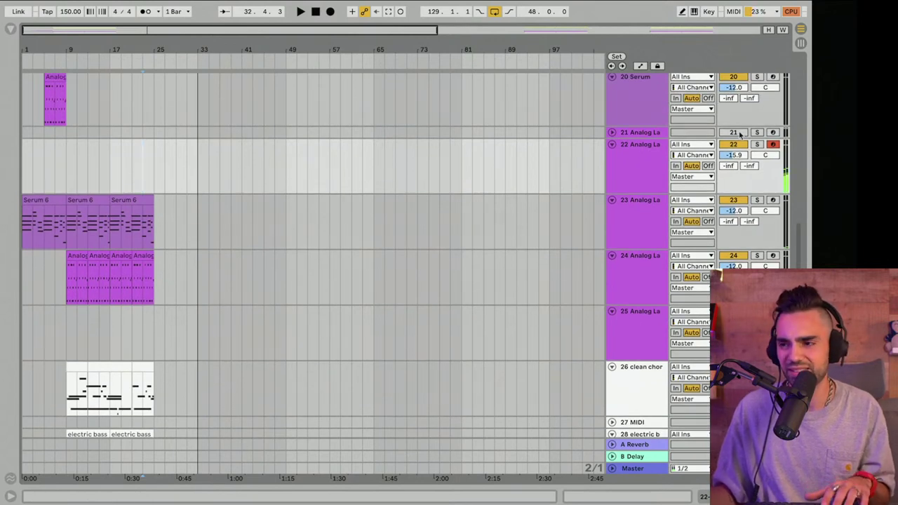
left_click(776, 134)
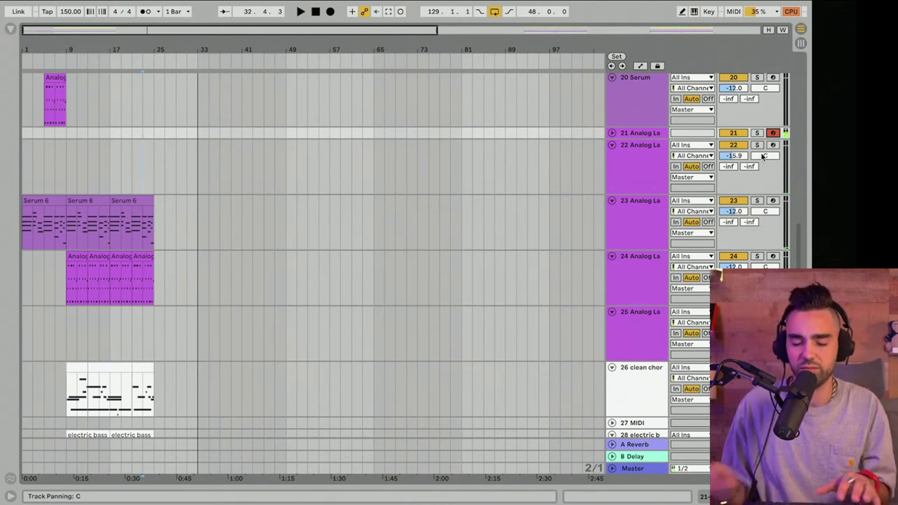
left_click(113, 124)
key("space")
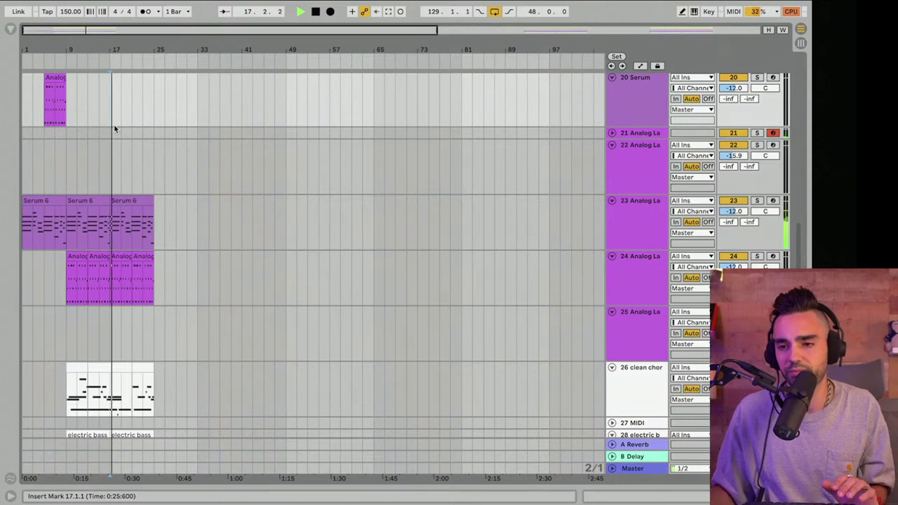
Move the 48-bar loop from bar 129 to start at bar 29
double_click(31, 54)
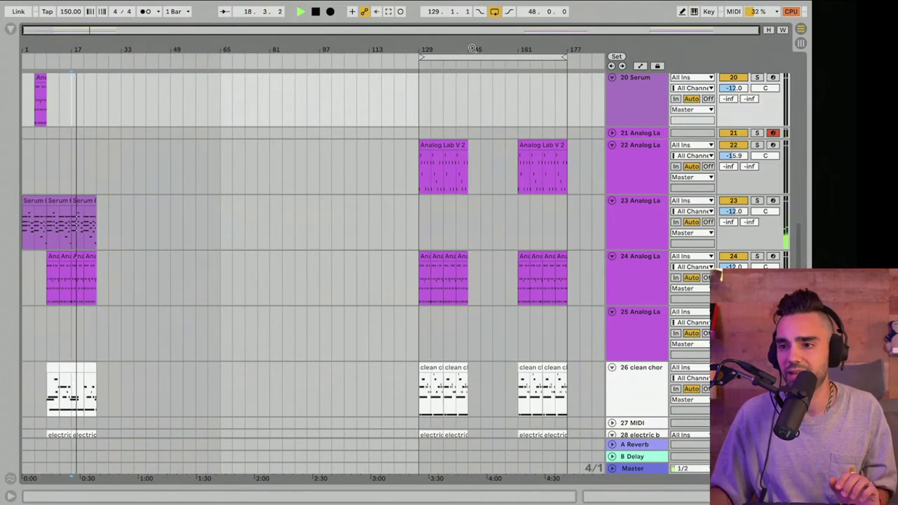
left_click_drag(464, 57, 137, 115)
Unfold the GM-ONE drum track and move its first two-bar MIDI clip from bar 129 to bar 33
scroll(132, 128, "up", 3)
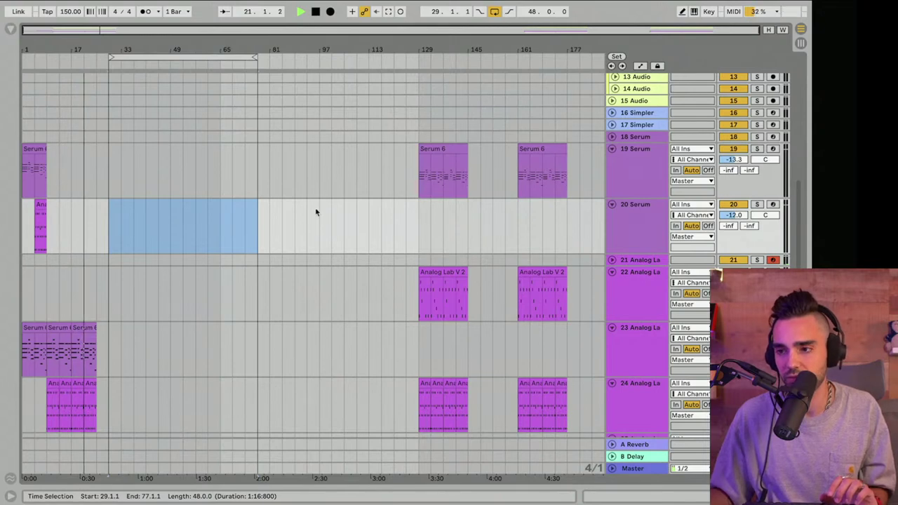
scroll(315, 210, "up", 5)
scroll(456, 203, "up", 5)
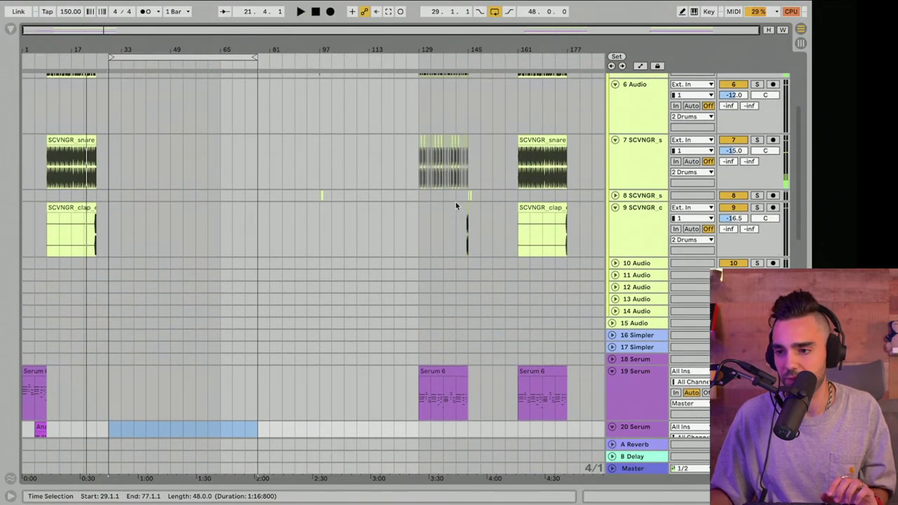
scroll(457, 204, "up", 3)
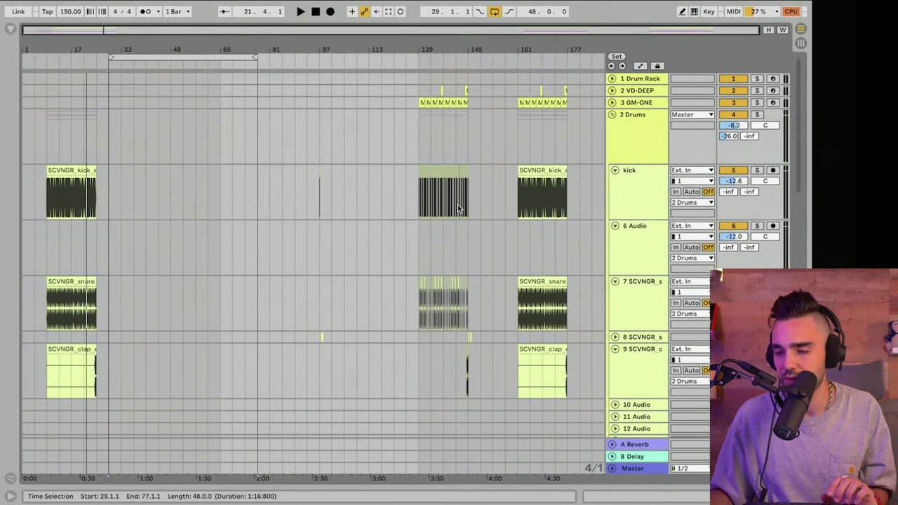
left_click(433, 102)
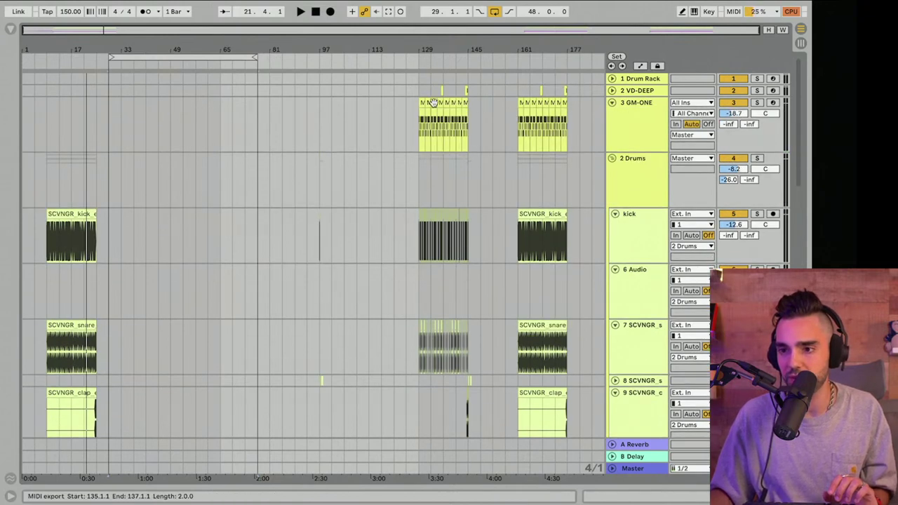
left_click_drag(421, 102, 126, 123)
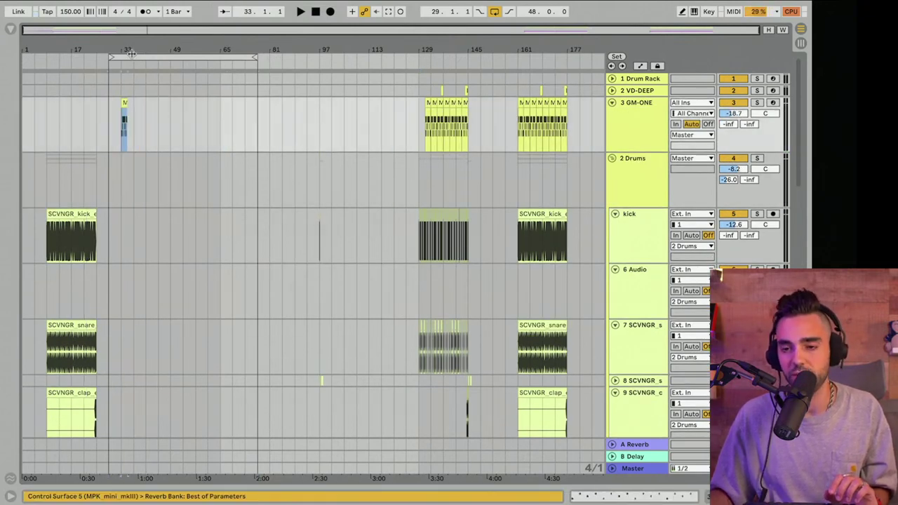
Move the 48-bar loop and the two-bar GM-ONE MIDI clip so both start at bar 25
left_click_drag(112, 46, 248, 138)
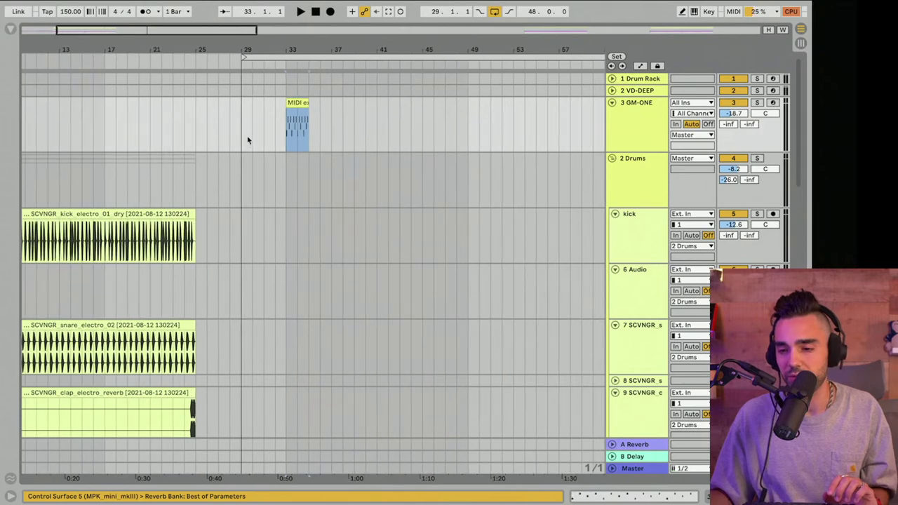
scroll(247, 140, "down", 10)
scroll(247, 139, "down", 8)
scroll(246, 137, "up", 10)
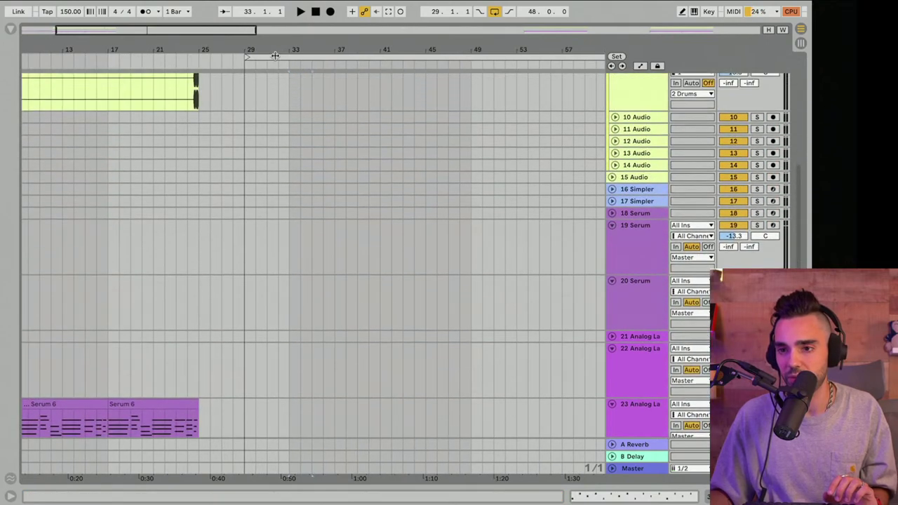
left_click_drag(276, 57, 235, 57)
scroll(232, 142, "up", 10)
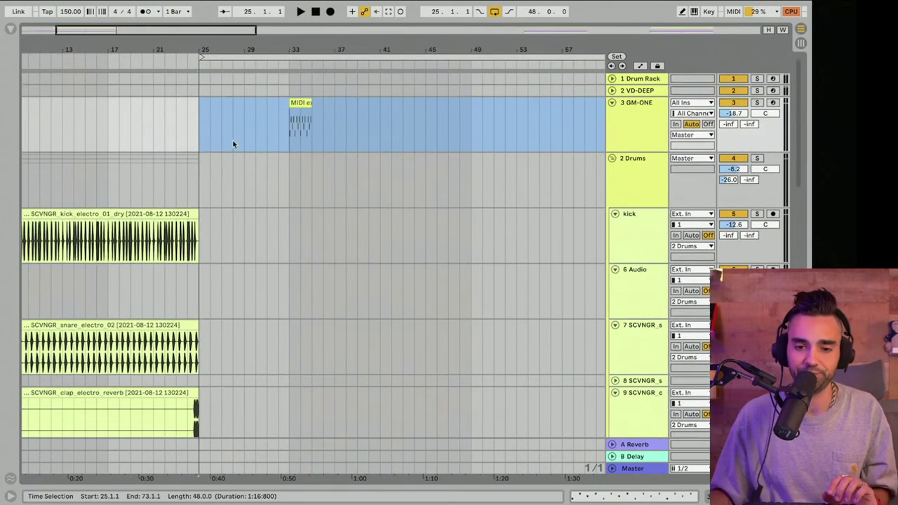
left_click_drag(304, 103, 210, 116)
left_click(322, 135)
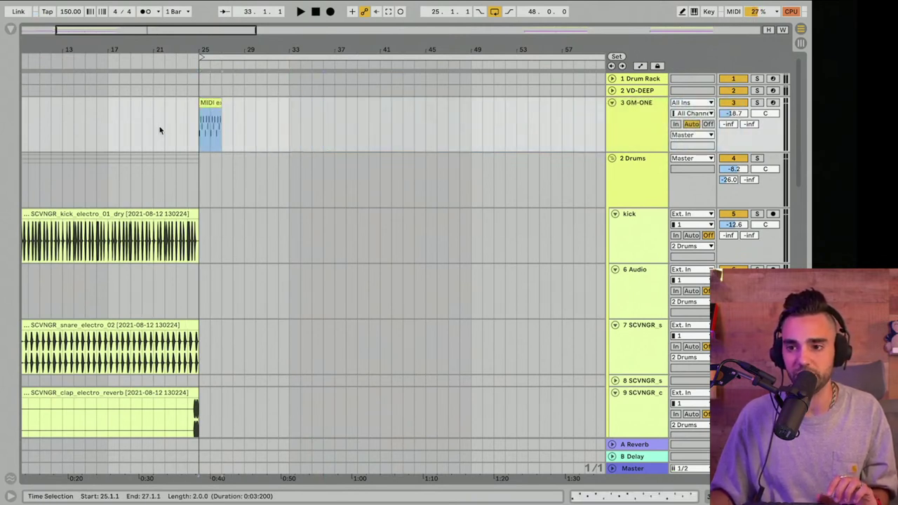
Start playback from bar 22 and duplicate the GM-ONE clip seven times to fill bars 25 to 41
left_click(166, 130)
key("space")
left_click(208, 103)
key("ctrl+d")
key("ctrl+d")
key("ctrl+d")
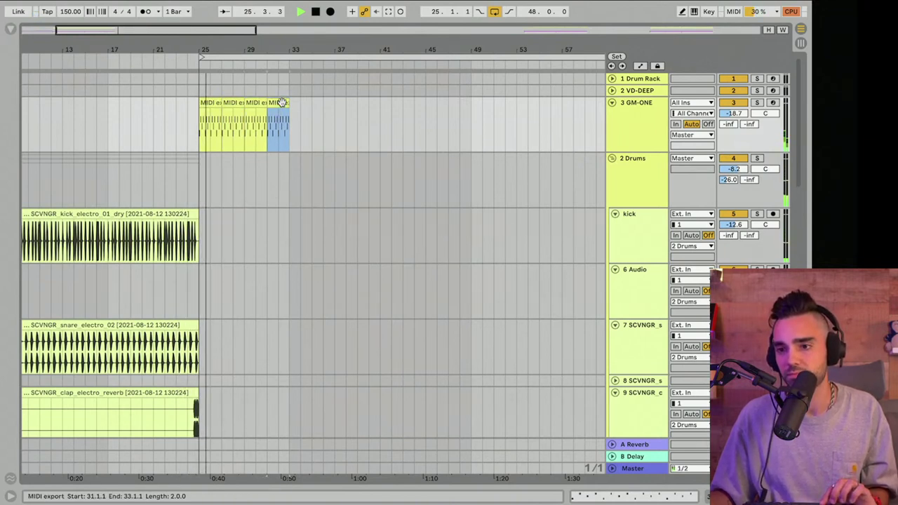
key("ctrl+d")
key("ctrl+d")
key("ctrl+d")
key("ctrl+d")
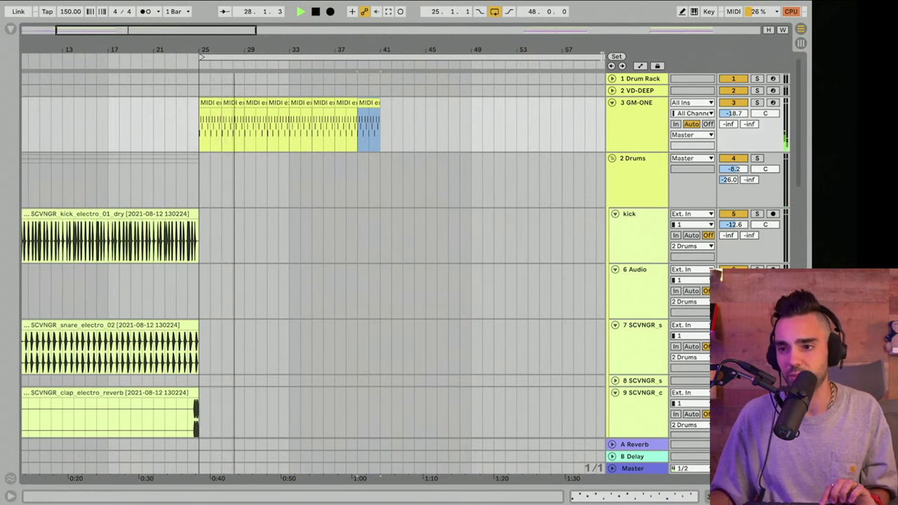
Shorten the loop to the eight bars from 25 to 33 and stop playback
left_click(603, 57)
left_click_drag(602, 57, 294, 64)
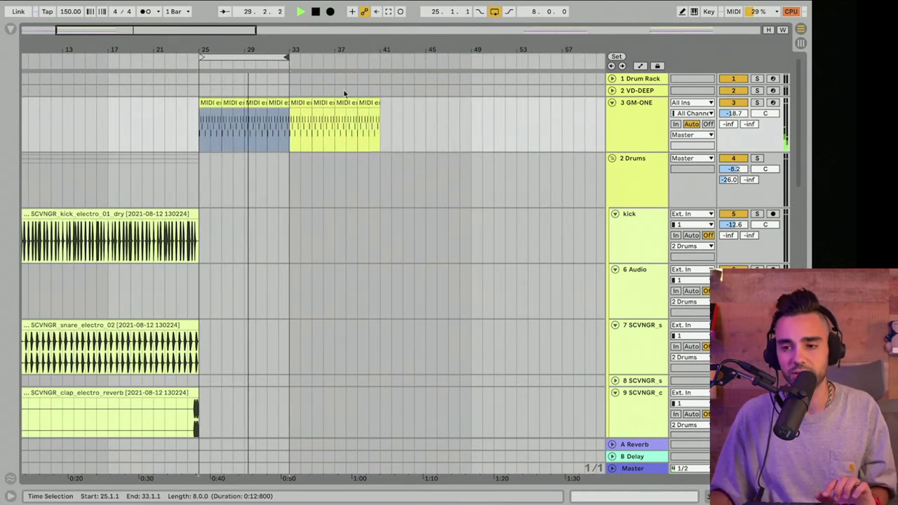
scroll(323, 90, "down", 1)
key("space")
Play from about bar 21 into the loop to try chords on the armed Analog Lab track 21
left_click(157, 59)
scroll(239, 113, "down", 10)
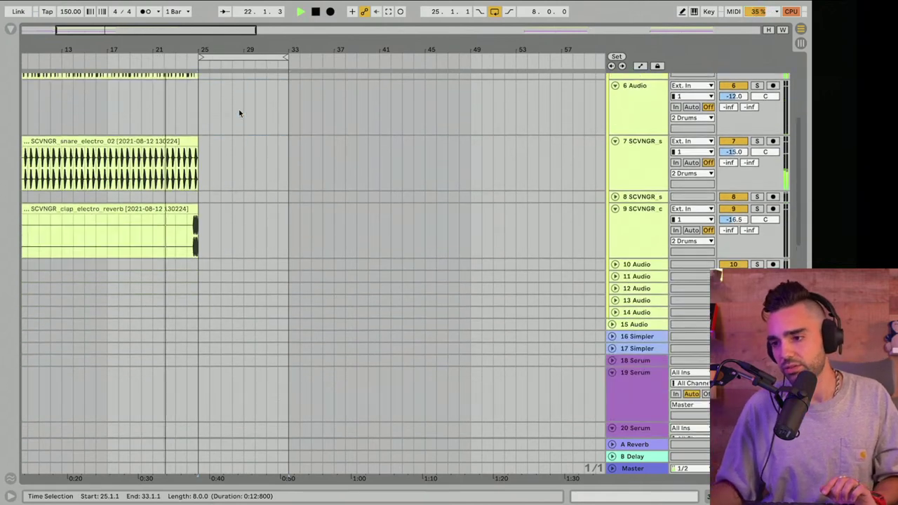
scroll(239, 112, "down", 1)
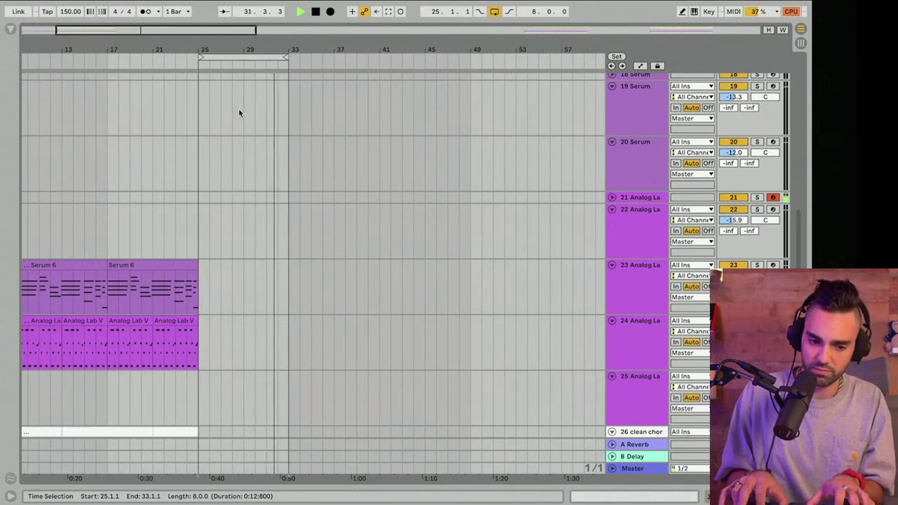
key("space")
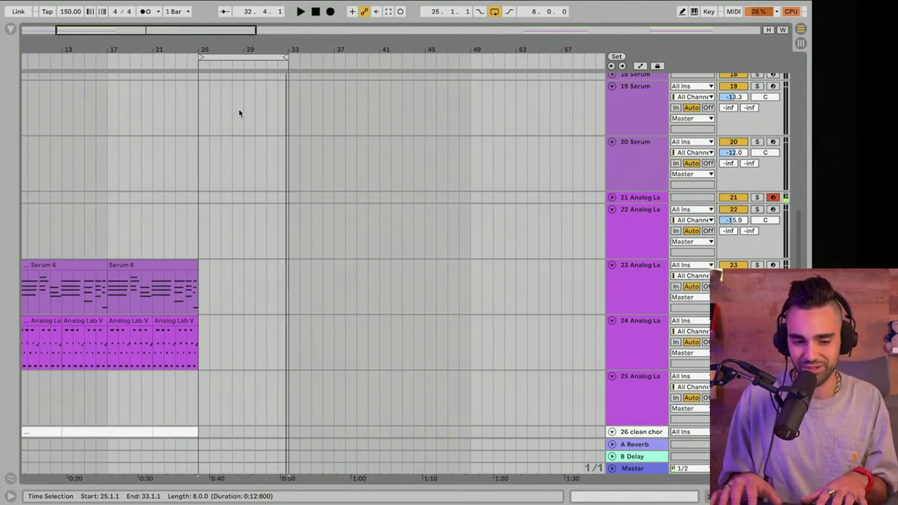
Play again from about bar 23, then restart the loop at bar 25 to rehearse the track 21 part
scroll(239, 112, "up", 1)
scroll(239, 109, "up", 2)
left_click(181, 56)
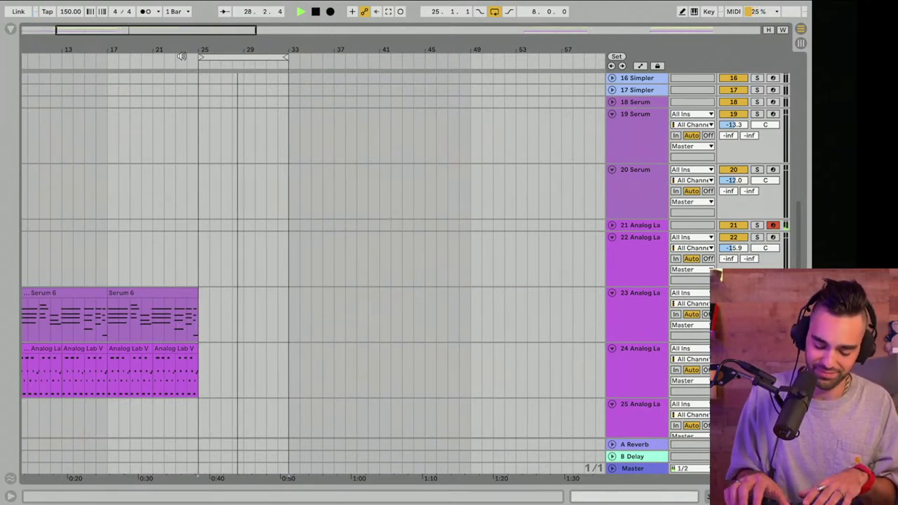
key("space")
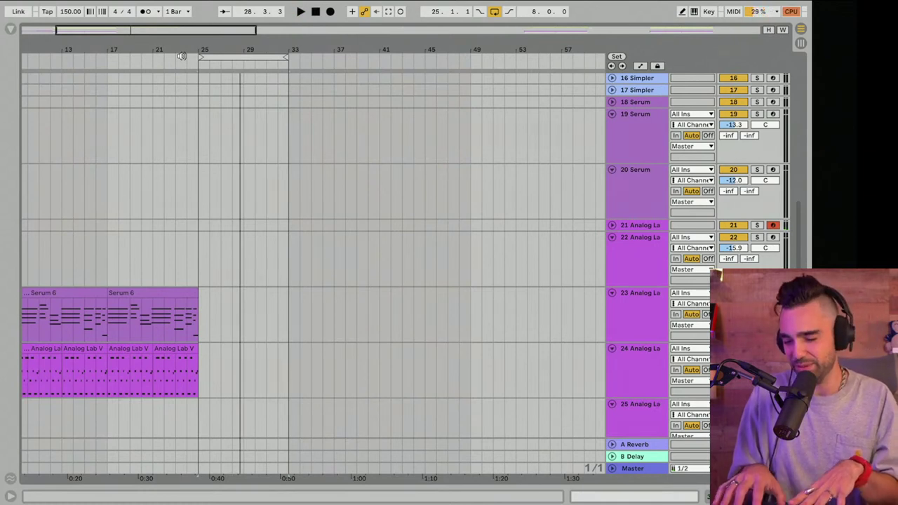
key("space")
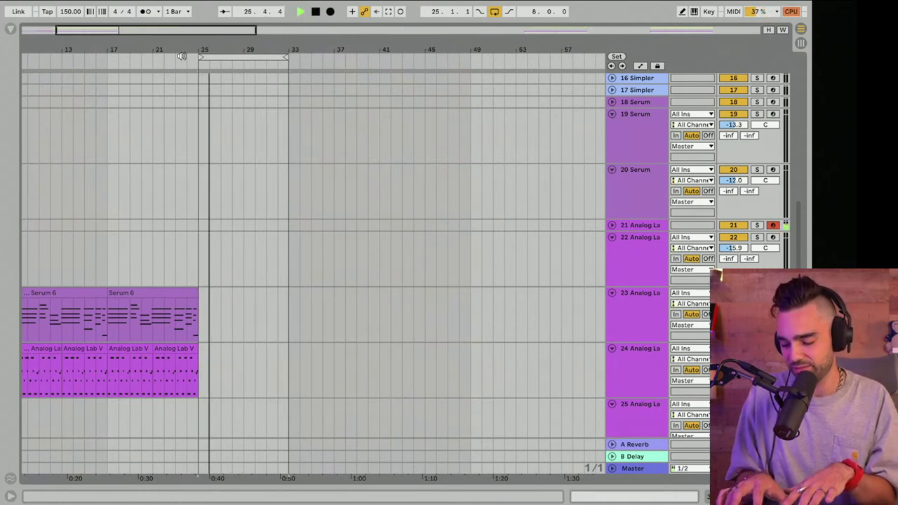
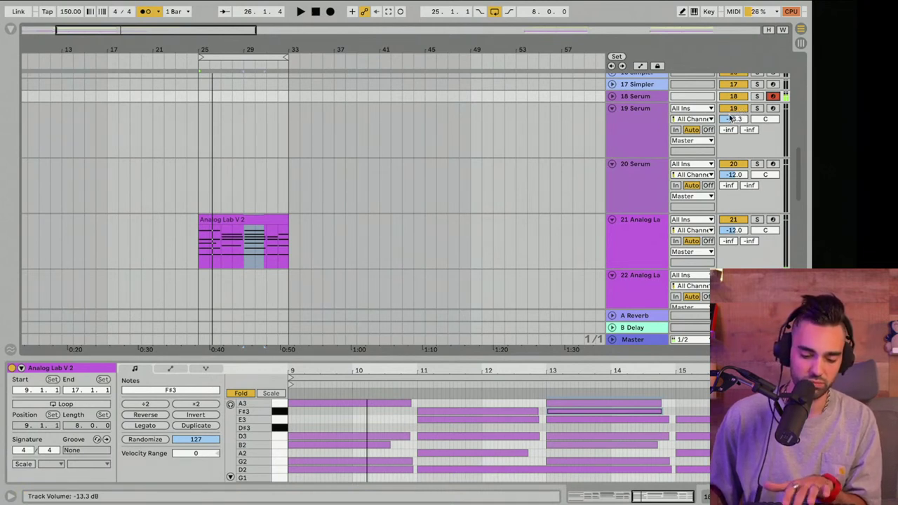
Play the bar 25 to 33 loop with the Serum track 18 armed, then stop playback
key("space")
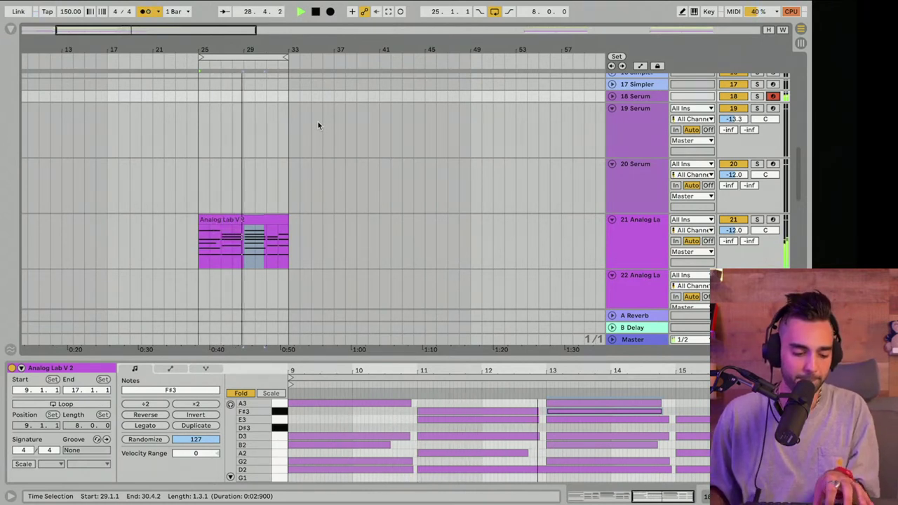
scroll(317, 125, "left", 1)
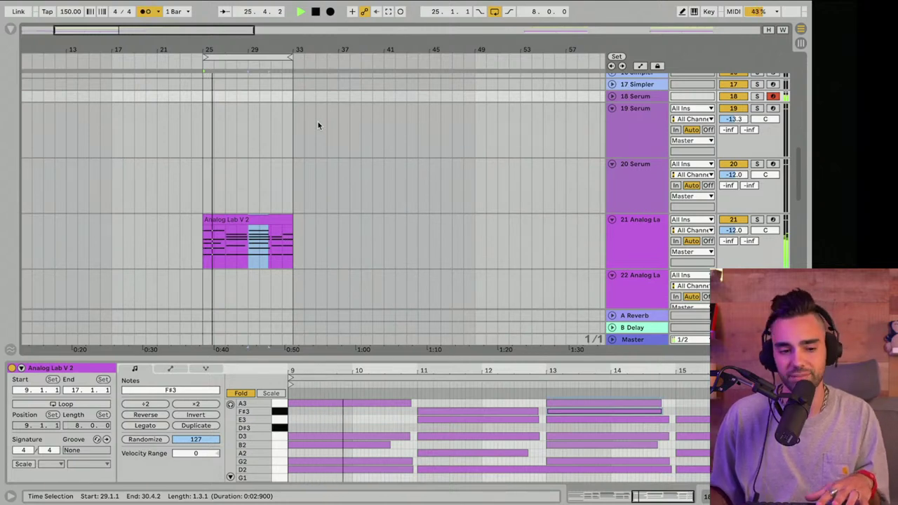
key("space")
Select the loop range and record an eight-bar bass part on the Serum track 18 over bars 25 to 33
scroll(223, 105, "down", 3)
scroll(222, 105, "left", 2)
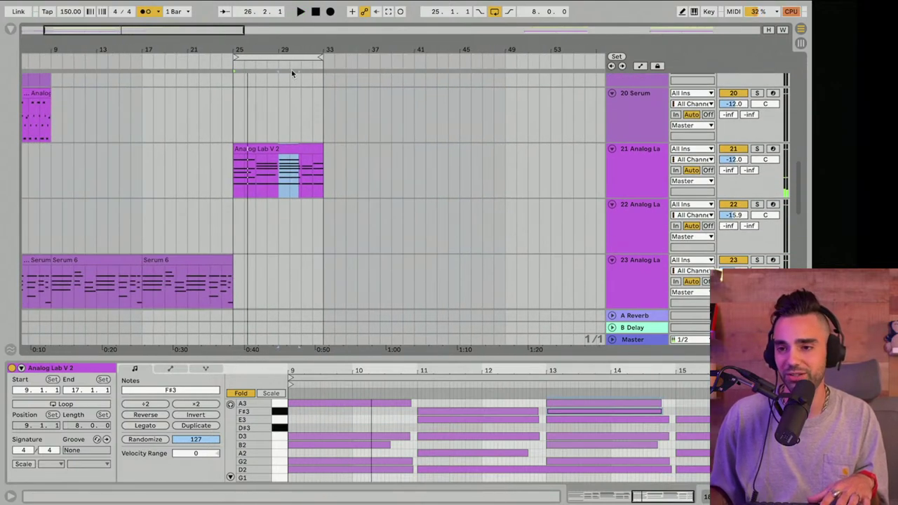
left_click(278, 57)
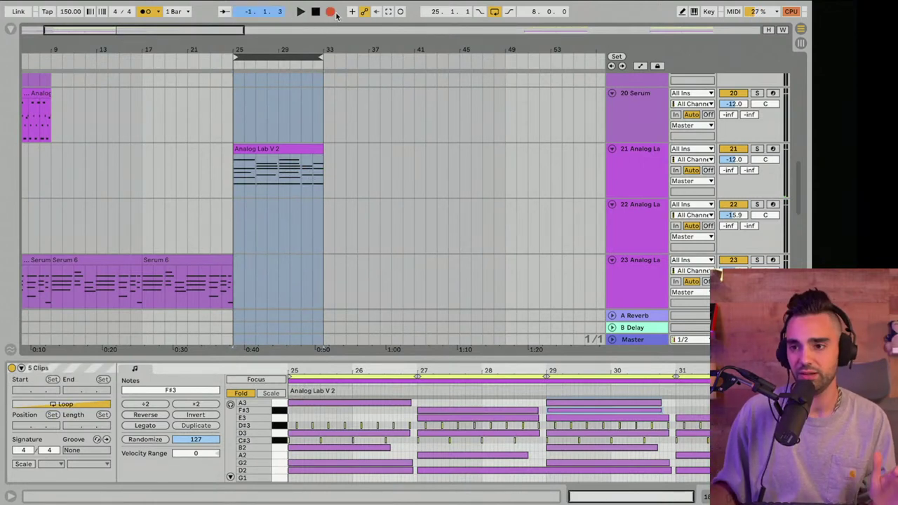
key("space")
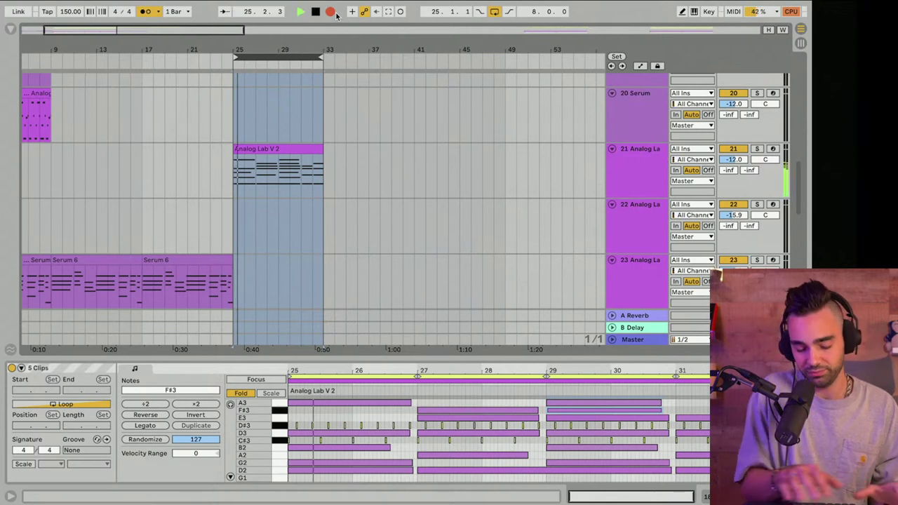
left_click(335, 13)
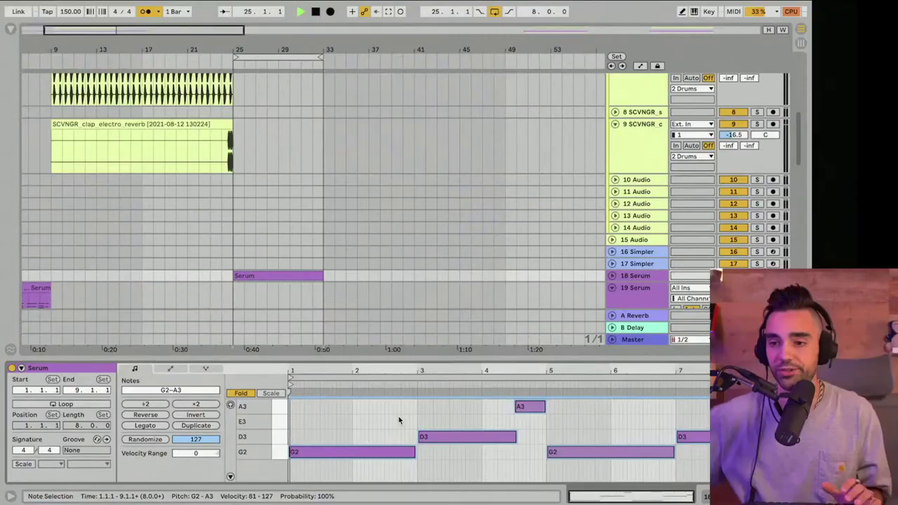
Hide the clip view, review the lower tracks while the loop plays, and stop playback
scroll(382, 234, "down", 5)
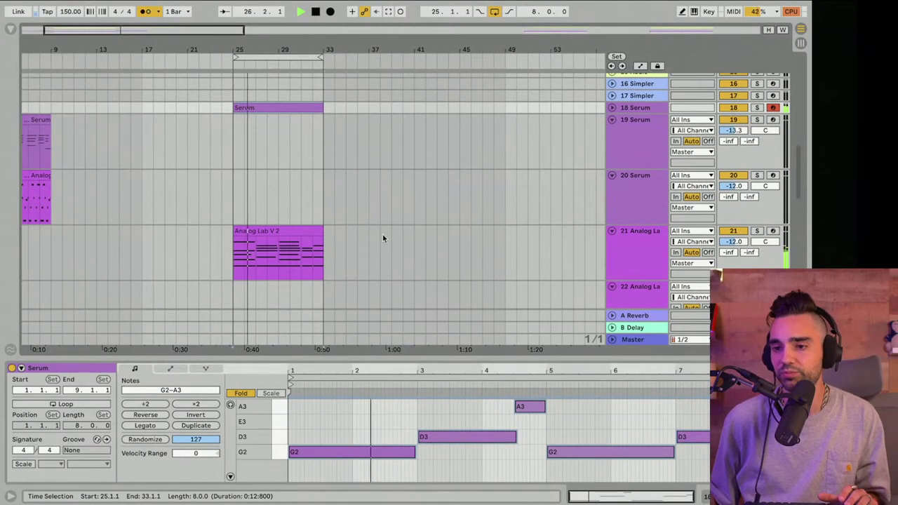
key("alt+super+l")
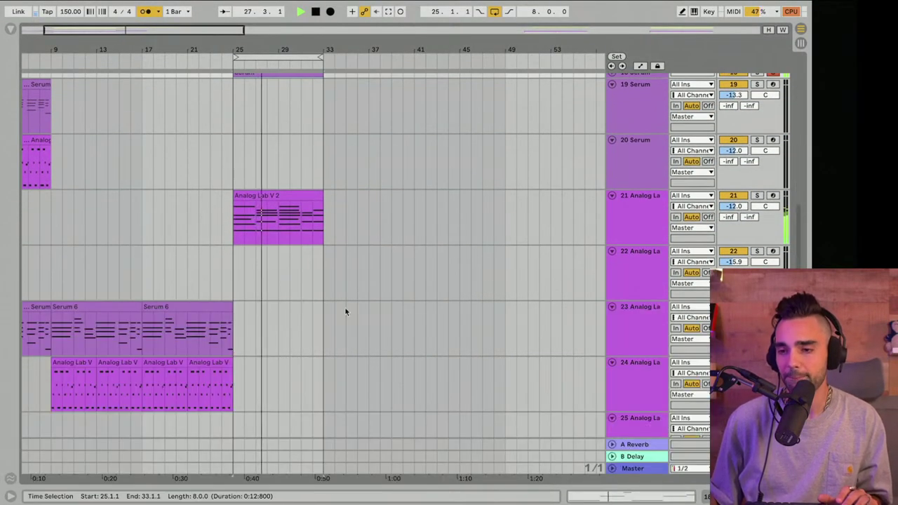
scroll(344, 311, "down", 2)
scroll(345, 307, "down", 4)
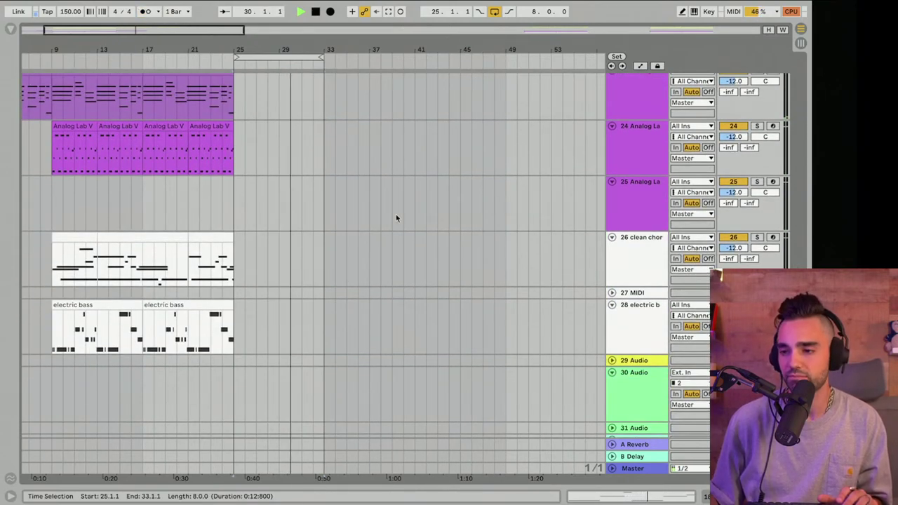
scroll(395, 216, "down", 2)
key("space")
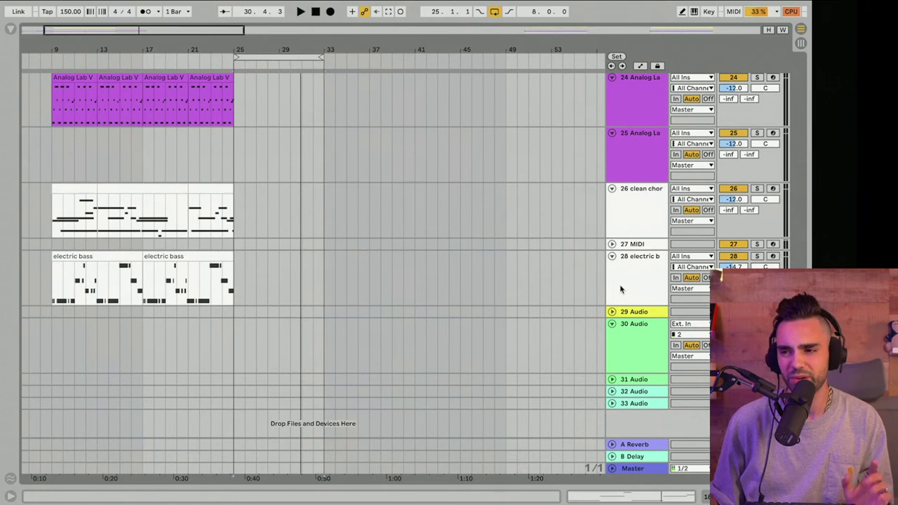
Arm clean chorus track 26, play a part over the loop from bar 25, stop playback and capture the played MIDI
left_click(634, 221)
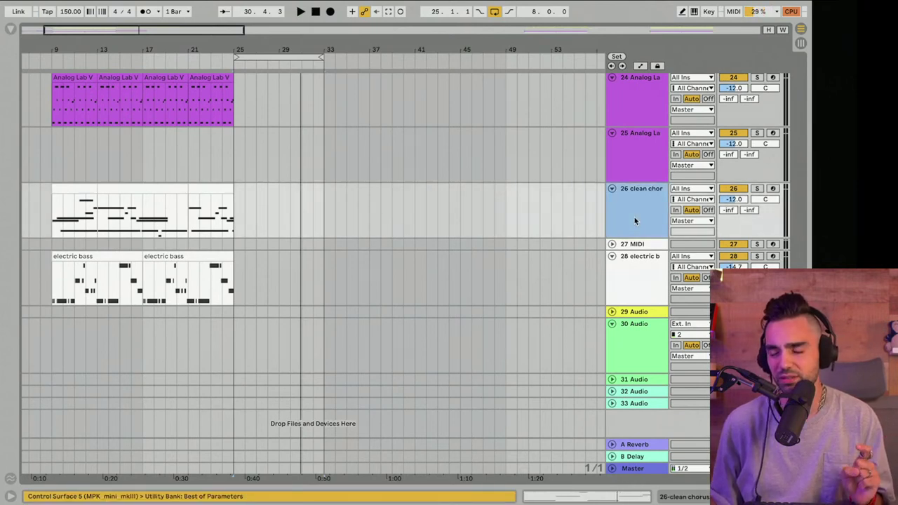
left_click(773, 190)
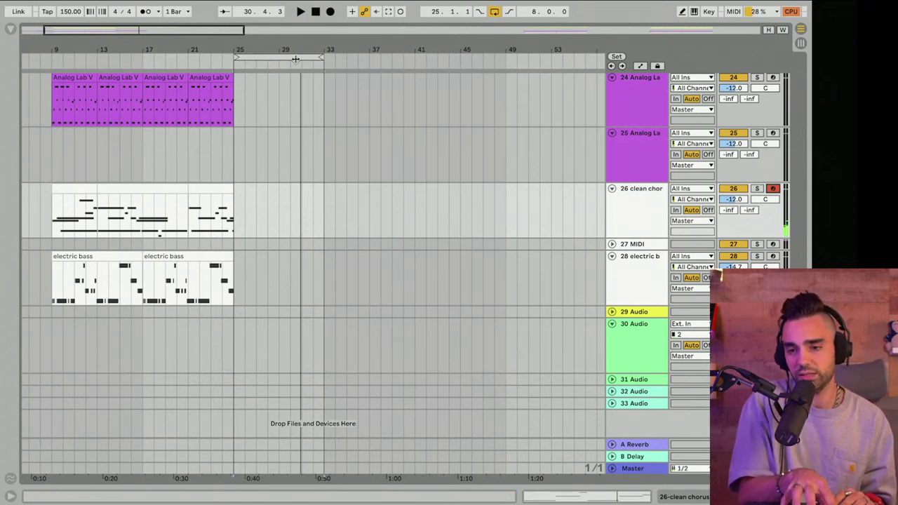
key("space")
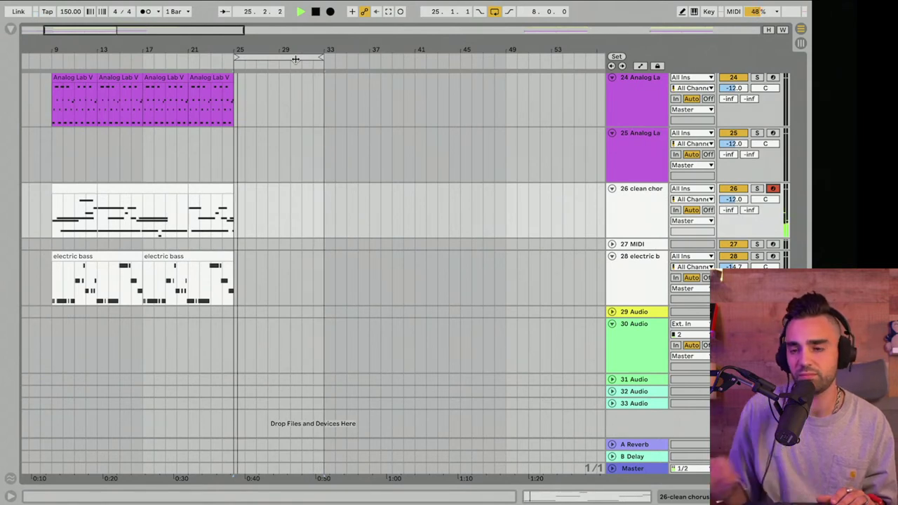
key("space")
left_click(389, 13)
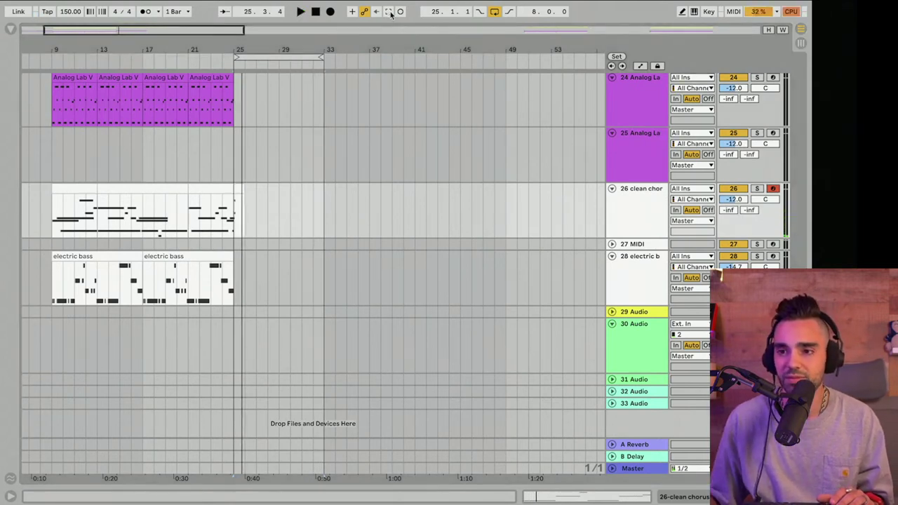
Move the captured clip on track 26 to bar 33, extend its start back to bar 25, and quantize all its notes
left_click_drag(243, 188, 327, 193)
left_click_drag(326, 190, 234, 198)
double_click(246, 189)
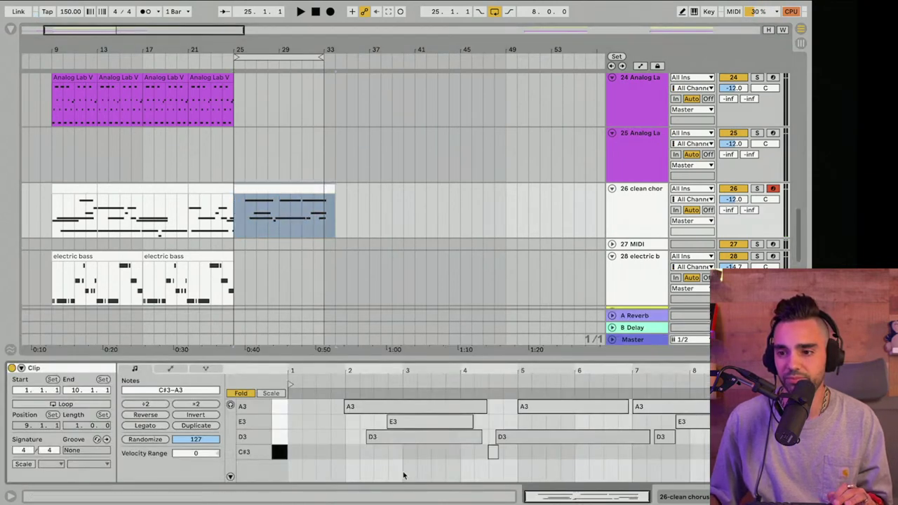
left_click(403, 474)
key("ctrl+a")
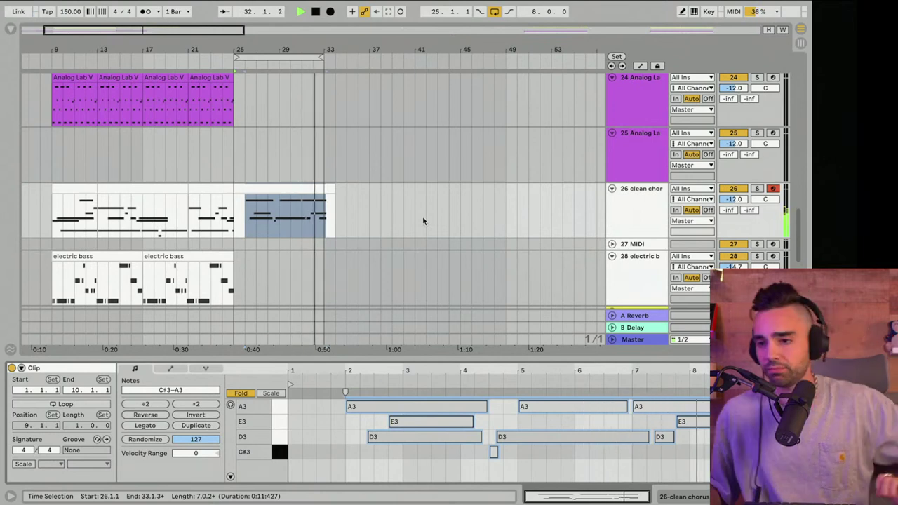
Stop playback and copy the Analog Lab V 2 clip from track 21 onto Serum track 19 at bar 25
scroll(393, 197, "down", 2)
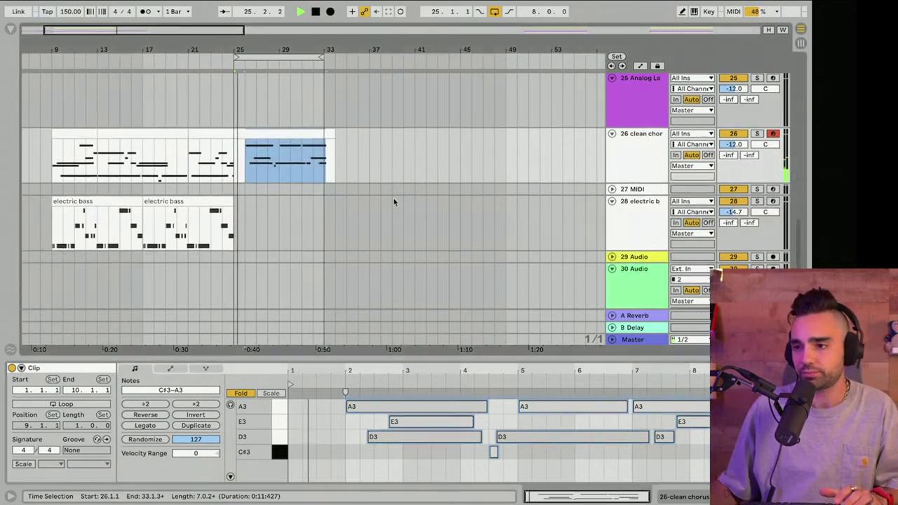
scroll(393, 198, "down", 2)
key("space")
scroll(413, 190, "up", 4)
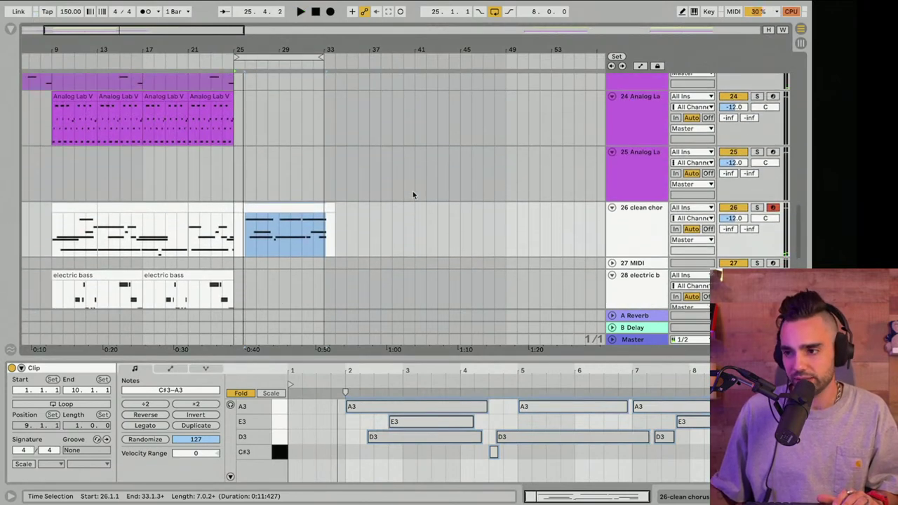
scroll(412, 191, "up", 3)
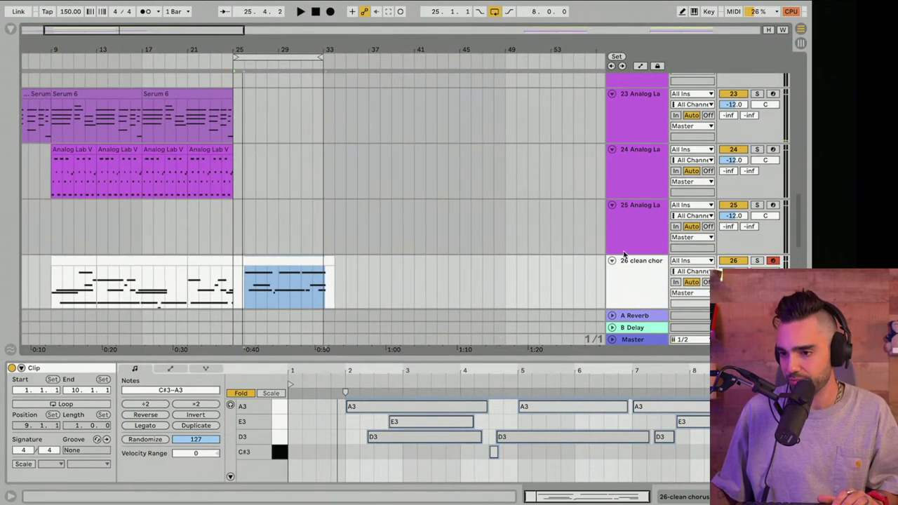
scroll(327, 221, "up", 3)
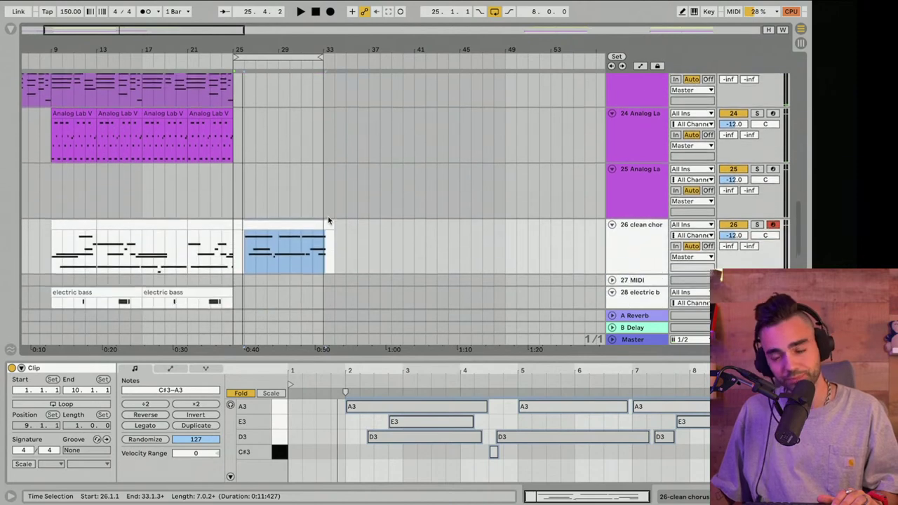
scroll(307, 224, "up", 1)
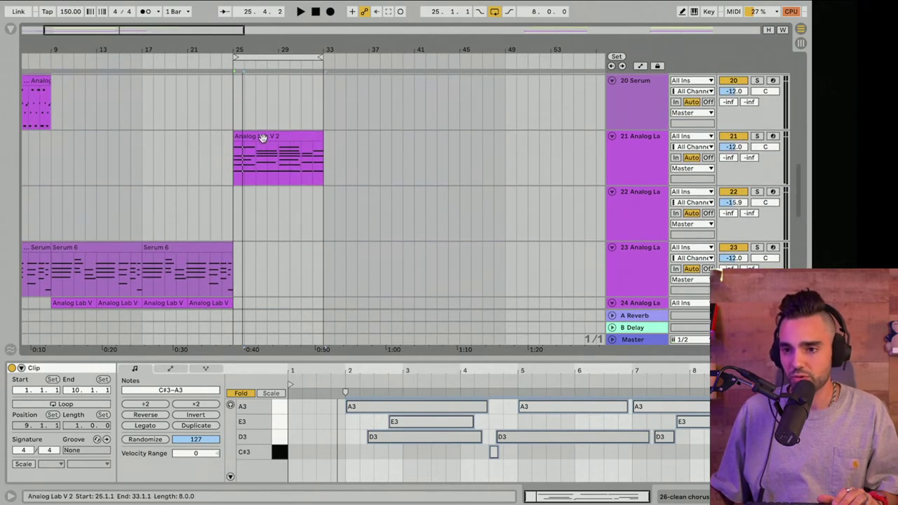
scroll(263, 137, "up", 5)
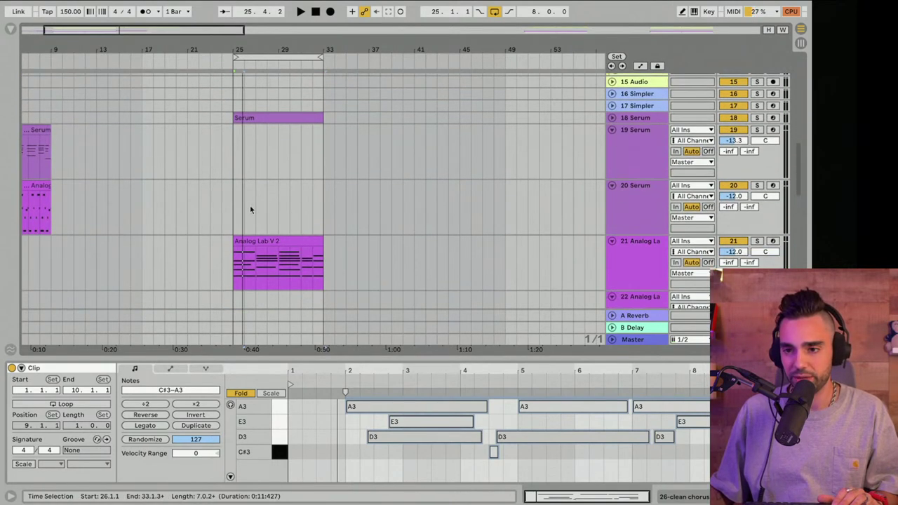
left_click_drag(253, 237, 254, 159)
Play the loop and transpose all notes of the copied clip on Serum track 19 up one octave
key("space")
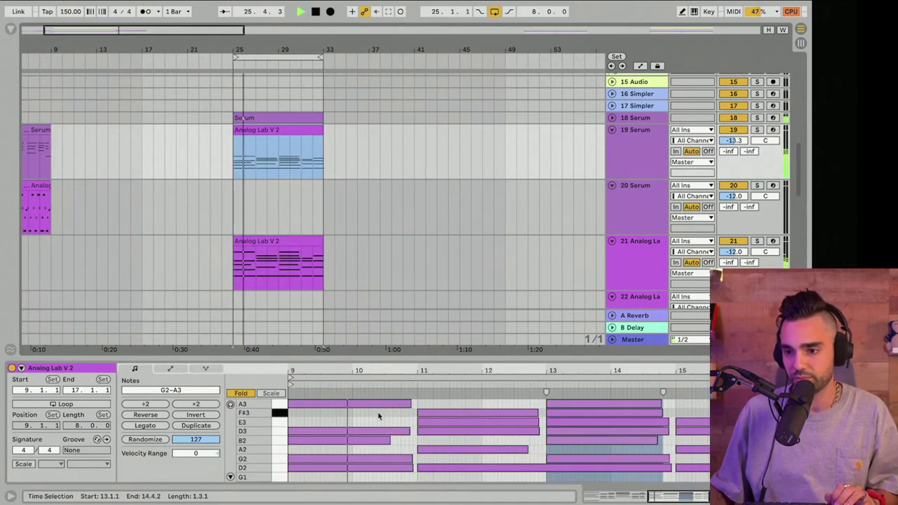
key("ctrl+a")
key("shift+Up")
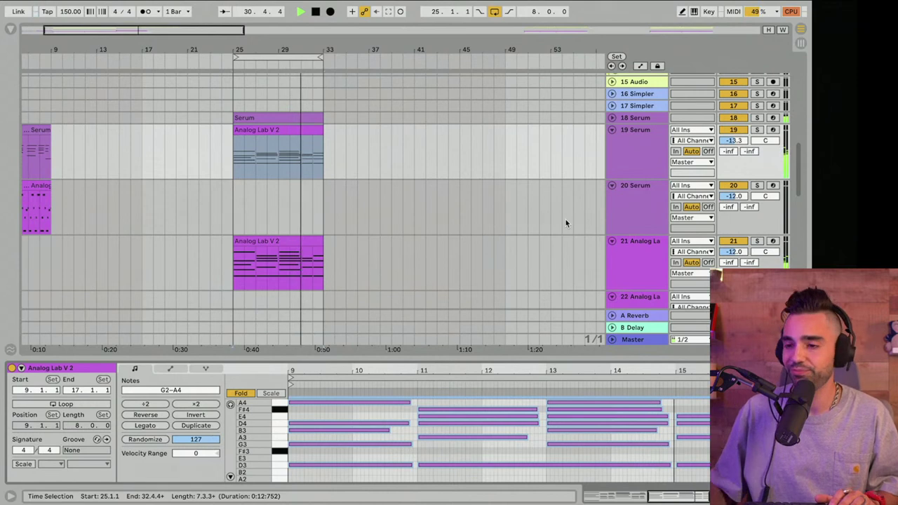
Show the automation lane of the High Cut macro on Serum track 19
left_click(631, 168)
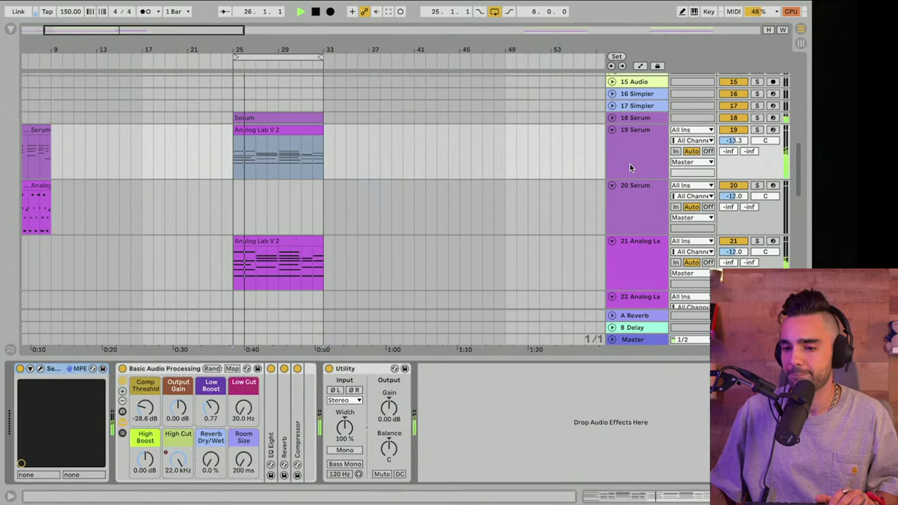
right_click(179, 459)
left_click(207, 260)
Automate Serum track 19's High Cut as a curved rise from about 1.14 kHz at bar 25 to 22.0 kHz at bar 33
scroll(250, 223, "down", 1)
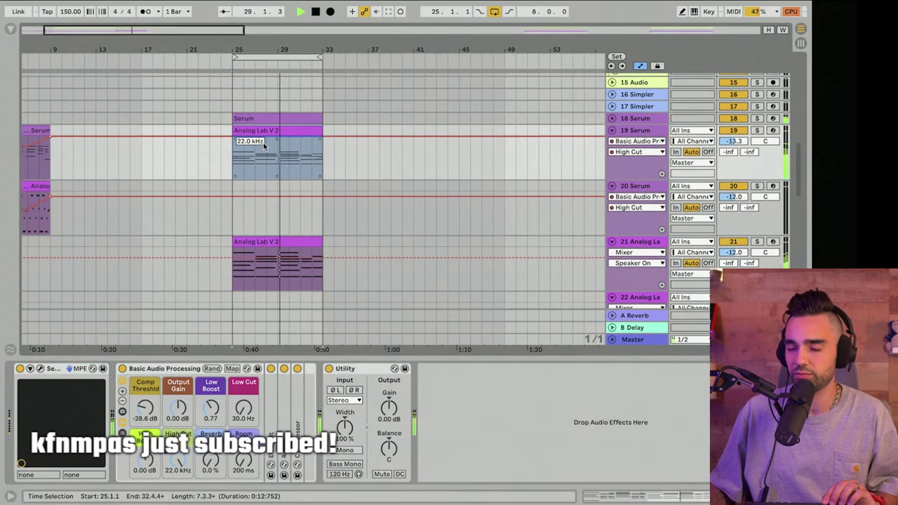
left_click_drag(264, 142, 313, 167)
left_click(323, 163)
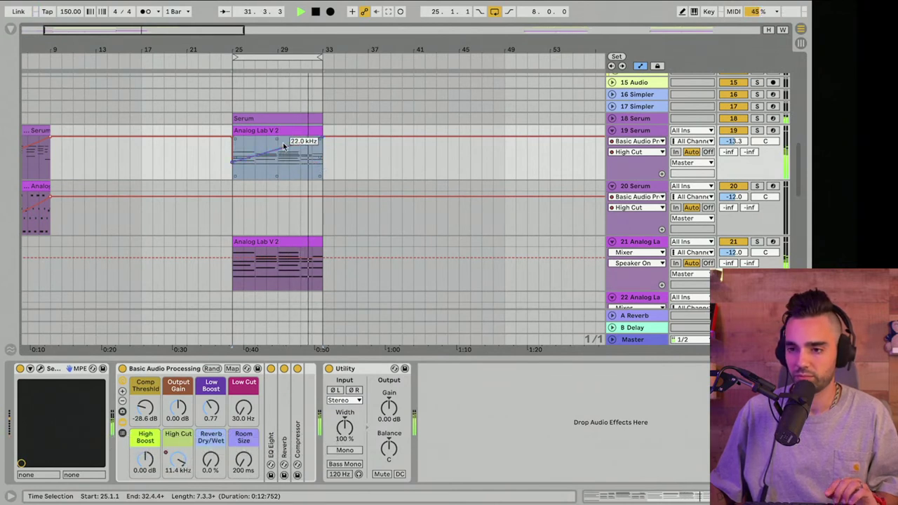
left_click_drag(283, 146, 284, 140)
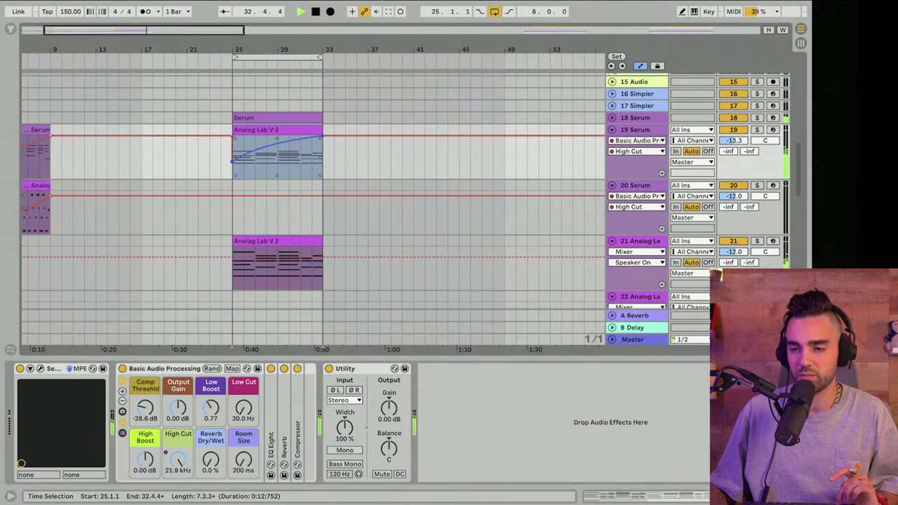
left_click_drag(233, 161, 232, 155)
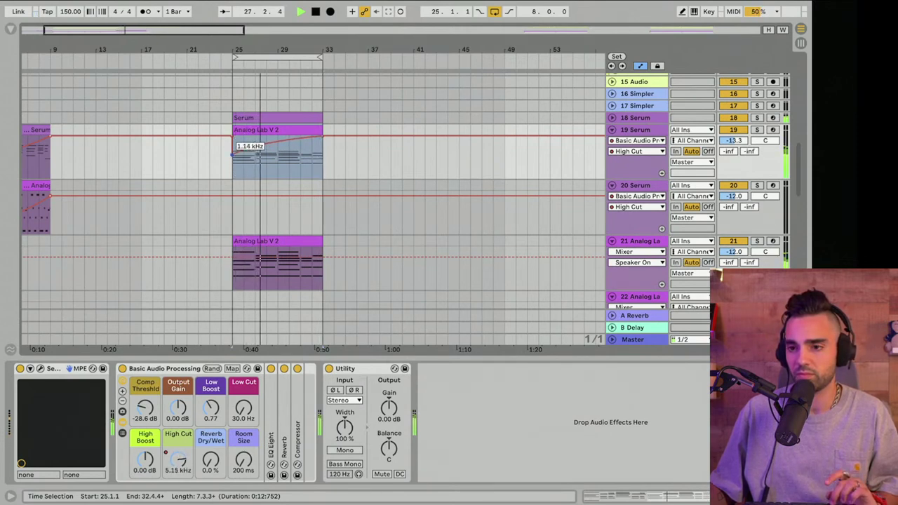
Deactivate the first MIDI clip on the GM-ONE track at bar 25
scroll(257, 186, "up", 15)
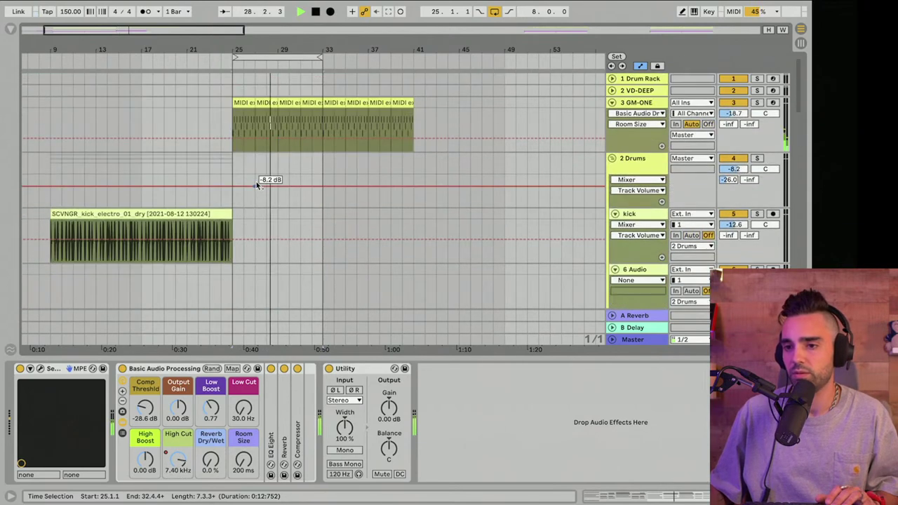
left_click(243, 104)
key("0")
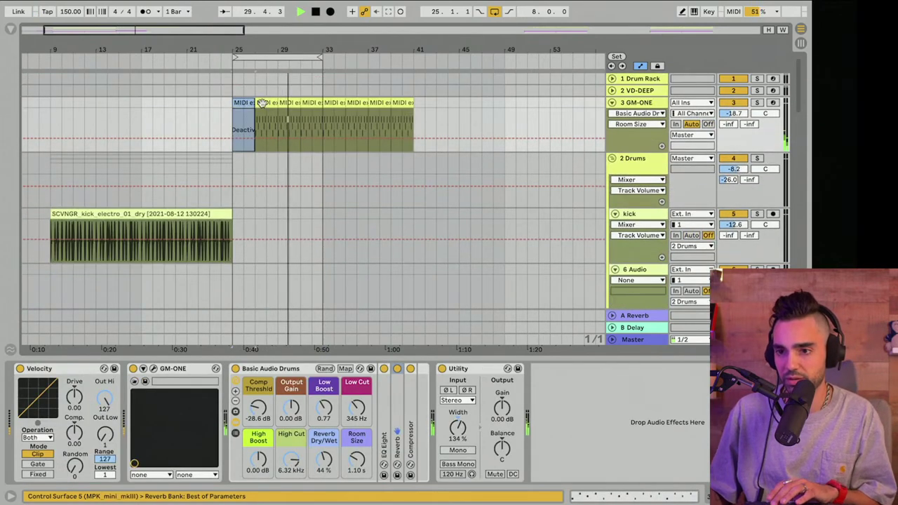
Deactivate the GM-ONE MIDI clips between bars 27 and 33
left_click(264, 103)
key("0")
left_click(292, 103)
key("0")
left_click(310, 102)
key("0")
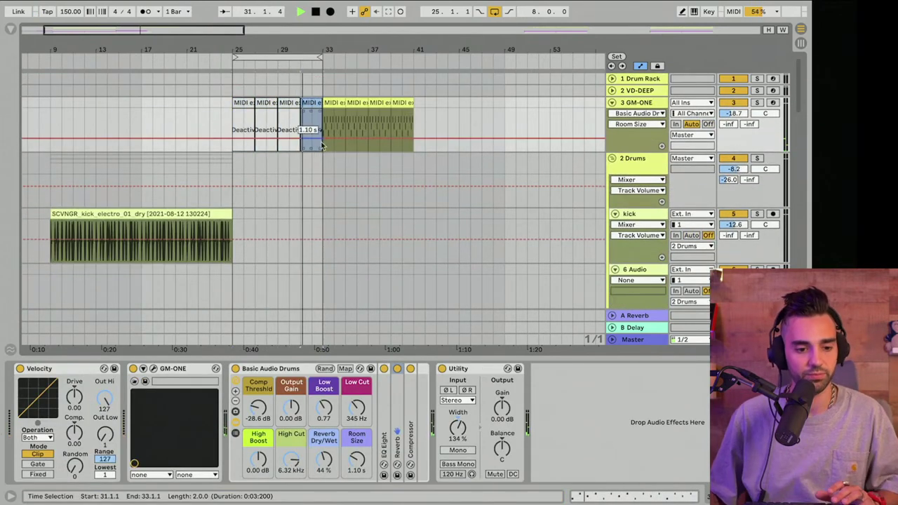
Examine the synth, chord and bass tracks around bars 25 to 33, including the High Cut automation on track 19 Serum
scroll(322, 145, "down", 5)
scroll(321, 146, "down", 7)
scroll(321, 146, "down", 7)
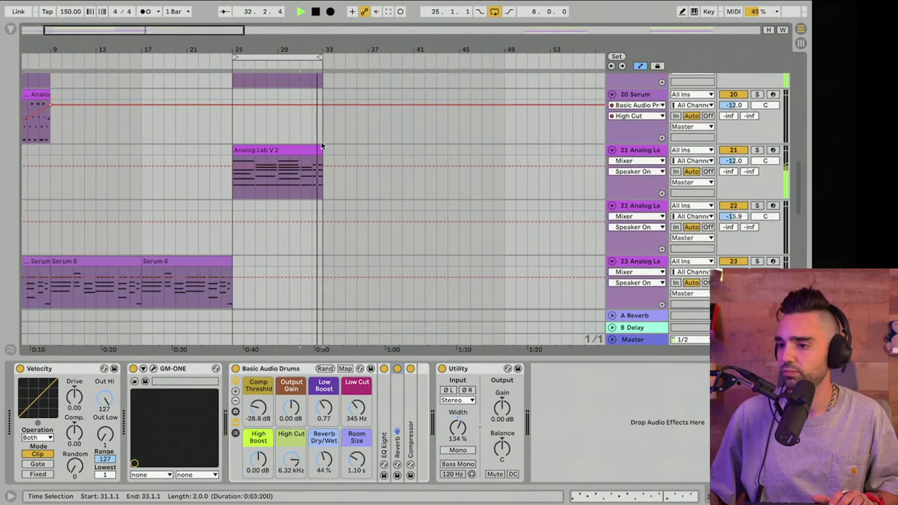
scroll(321, 146, "down", 1)
scroll(321, 146, "up", 4)
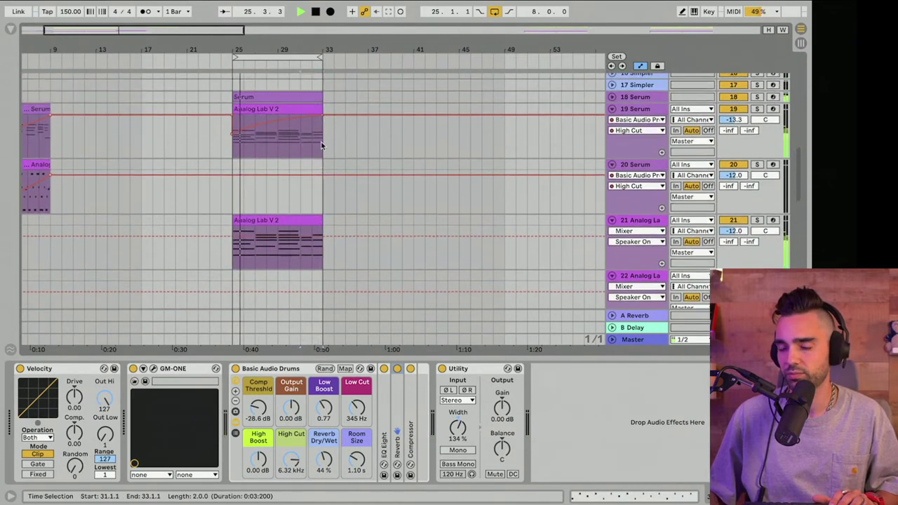
scroll(321, 146, "down", 5)
scroll(322, 146, "up", 5)
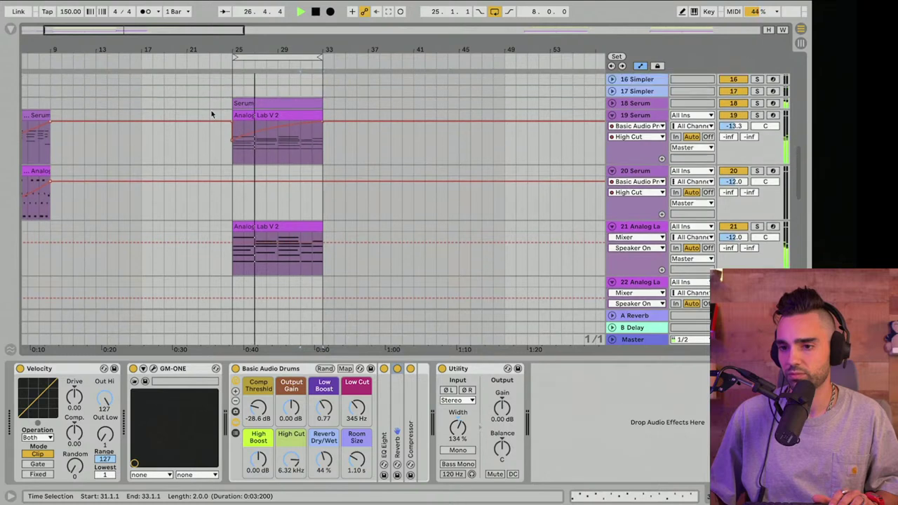
left_click(209, 116)
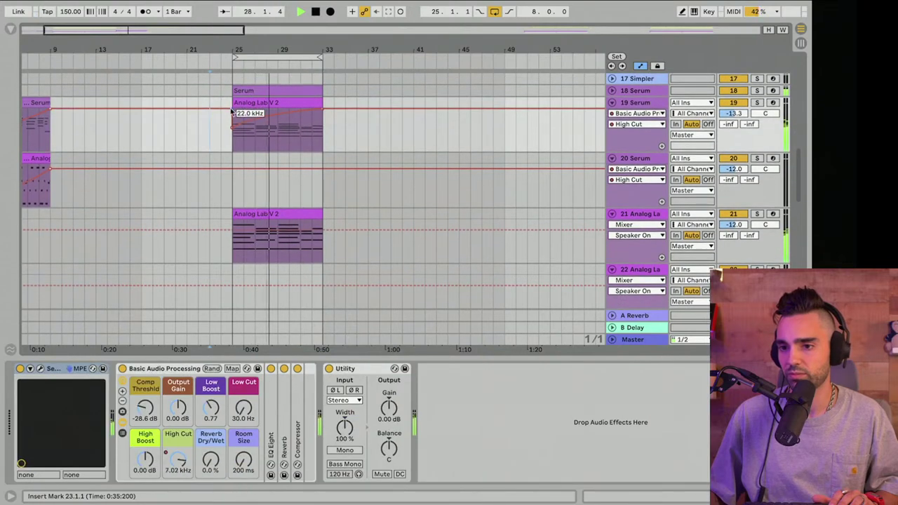
left_click(232, 108)
scroll(212, 151, "down", 8)
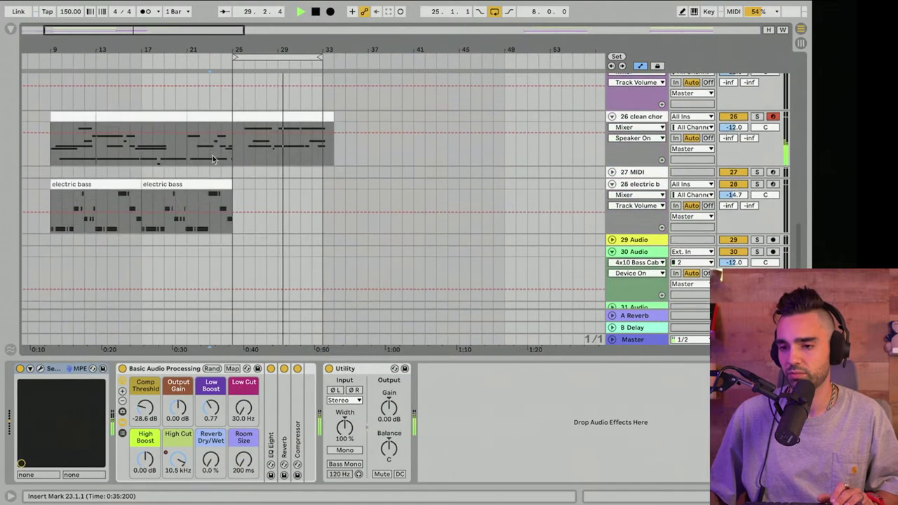
Arm track 24 Analog Lab, stop playback and move its first clip from bar 129 to bar 25
left_click(781, 110)
key("space")
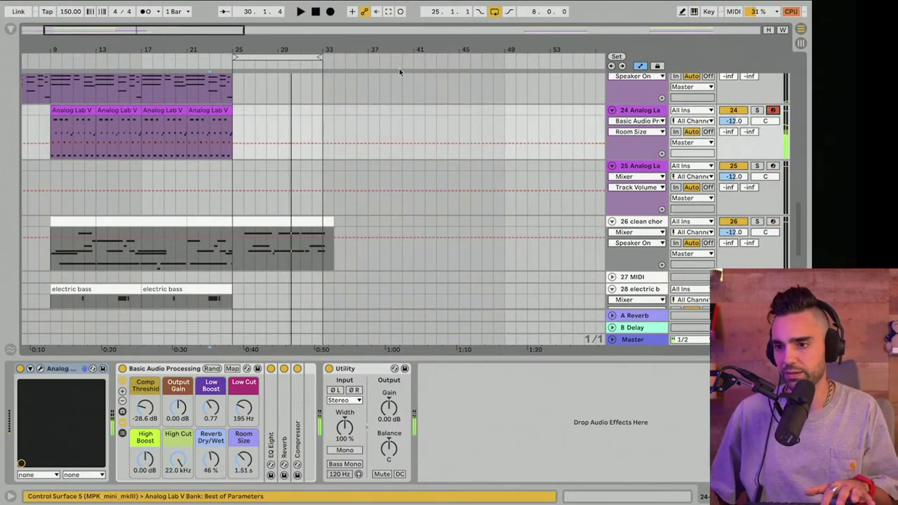
left_click_drag(352, 51, 352, 16)
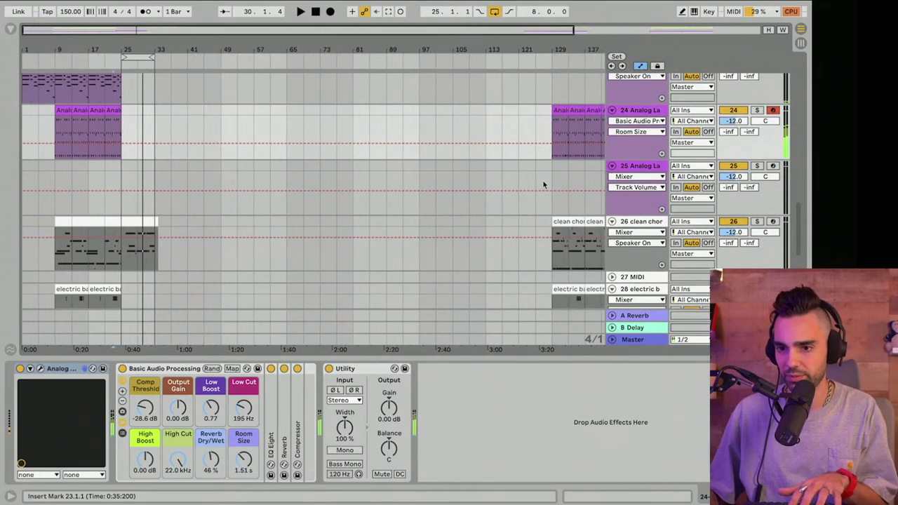
left_click(556, 133)
key("space")
scroll(556, 133, "up", 2)
key("space")
left_click_drag(557, 150, 120, 164)
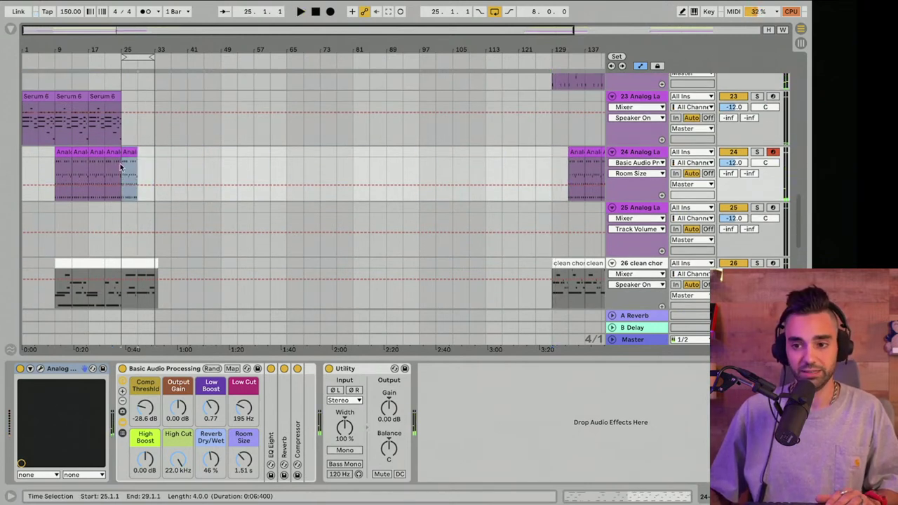
Transpose all notes of the Analog Lab V clip at bar 25 up one octave and duplicate the clip to bar 29
left_click(120, 164)
key("space")
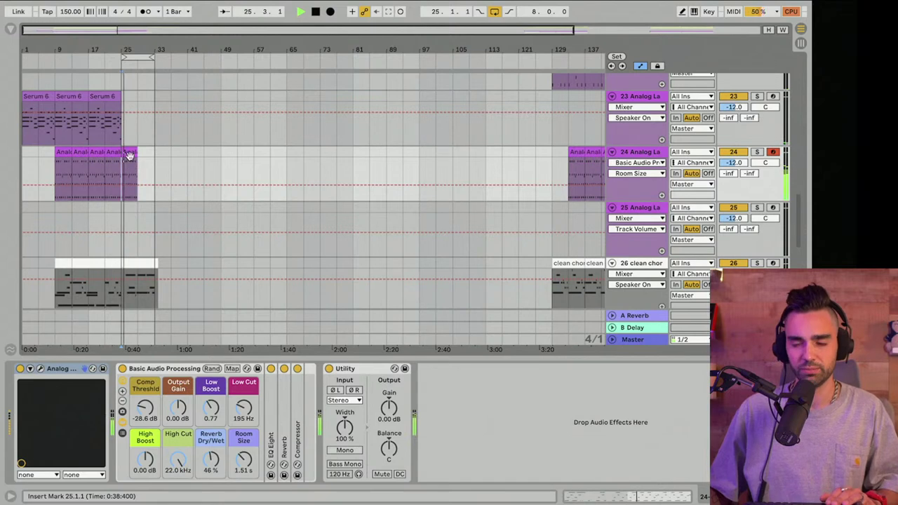
left_click(129, 153)
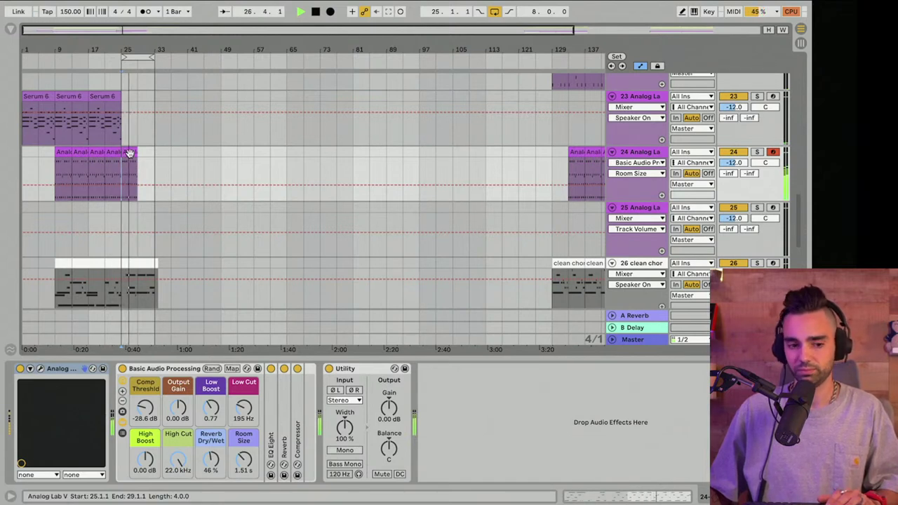
double_click(129, 153)
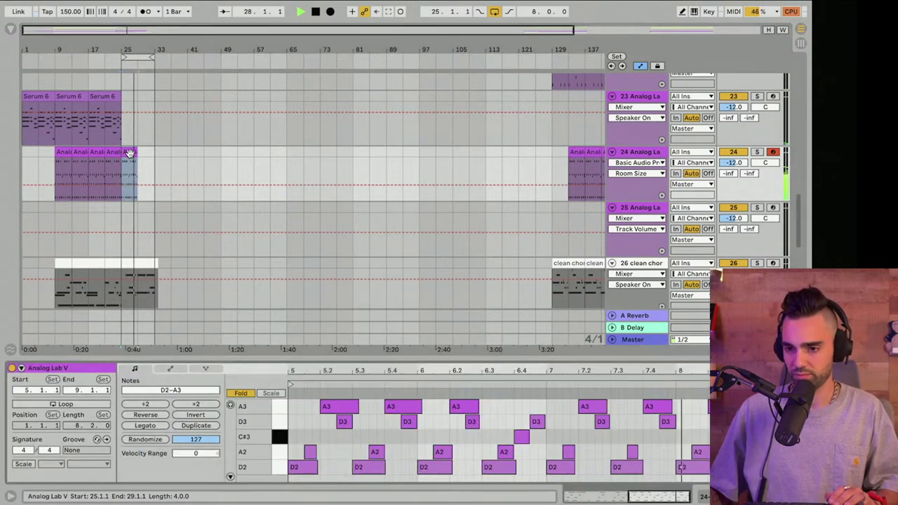
key("shift+Up")
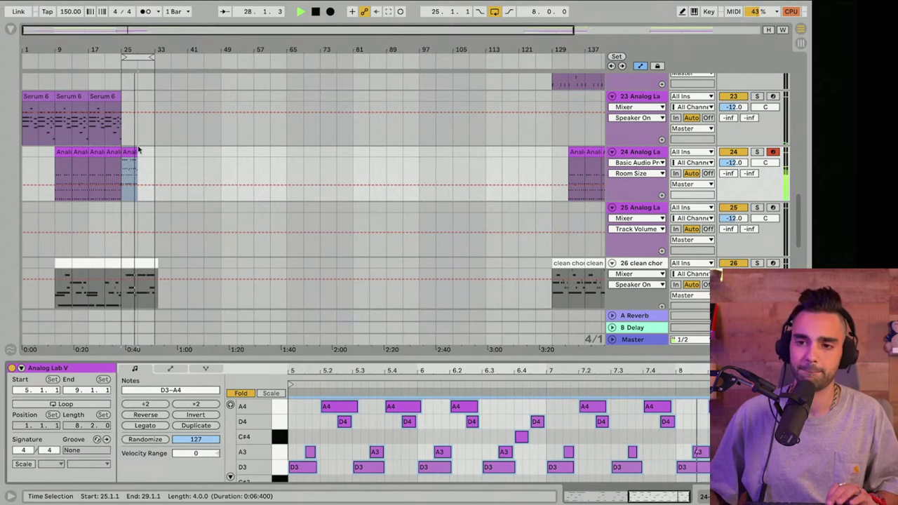
key("ctrl+s")
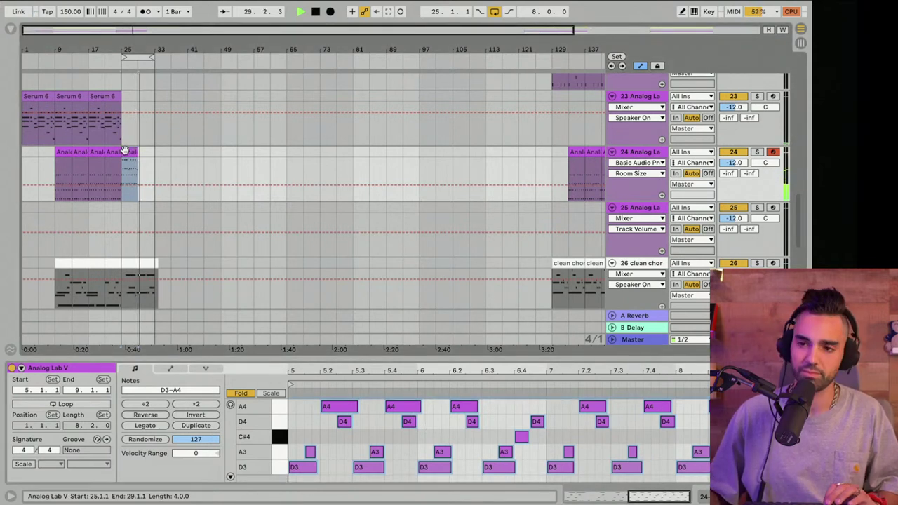
key("ctrl+d")
Play the arrangement from bar 17 and review the drum, synth and bass tracks with the clip detail view hidden
left_click(89, 163)
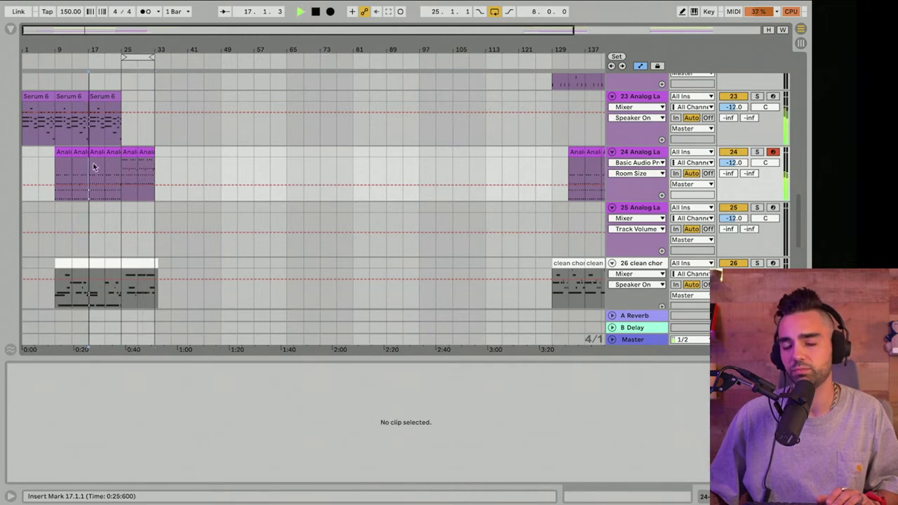
scroll(92, 163, "up", 5)
scroll(99, 161, "up", 15)
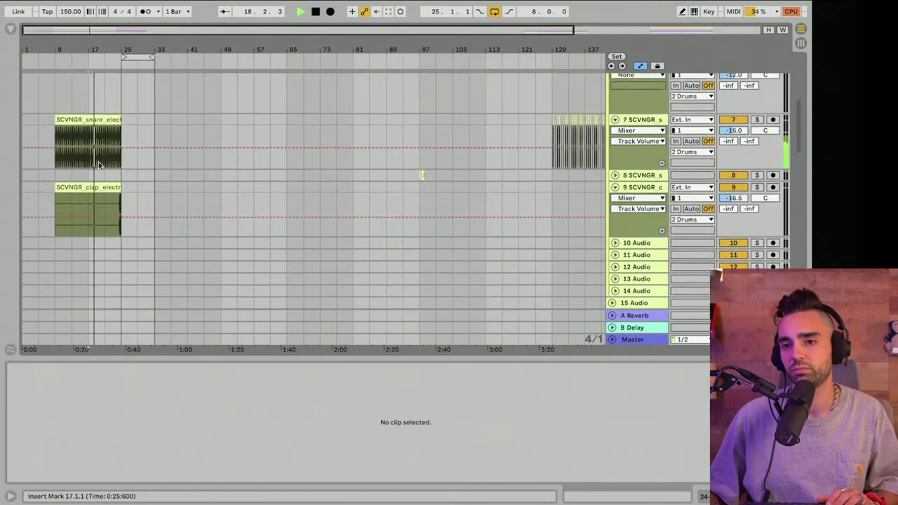
scroll(99, 162, "down", 20)
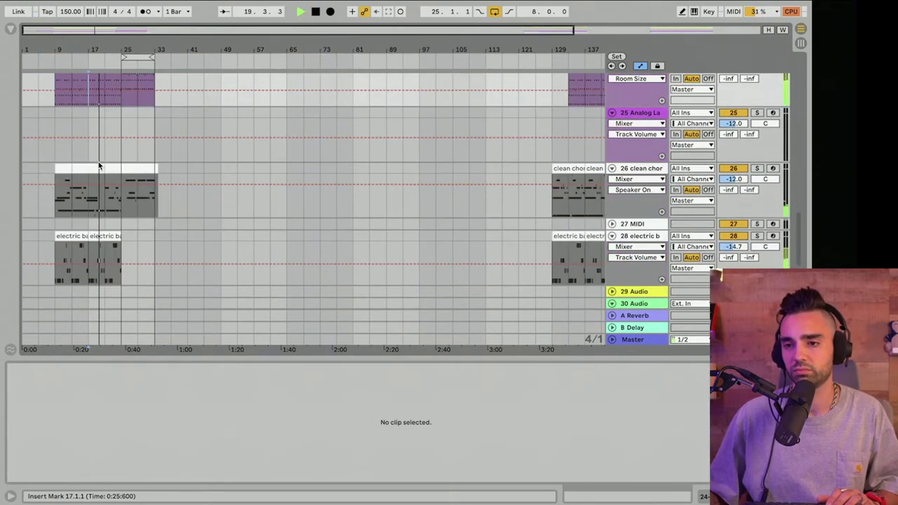
left_click_drag(134, 53, 263, 70)
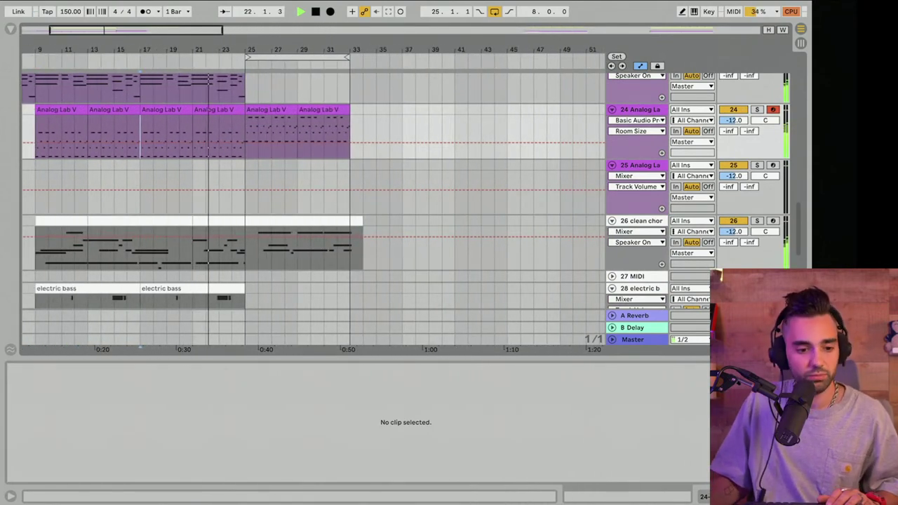
key("super+alt+l")
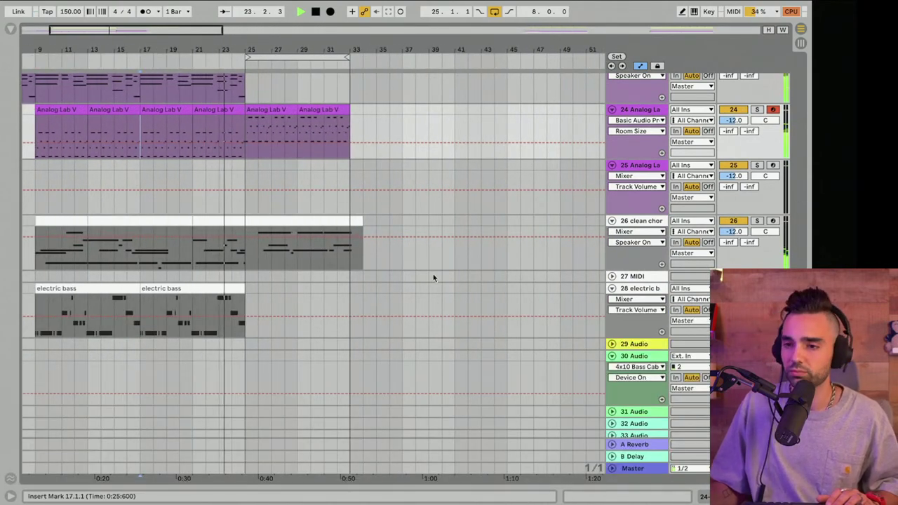
scroll(432, 275, "right", 2)
scroll(396, 259, "up", 5)
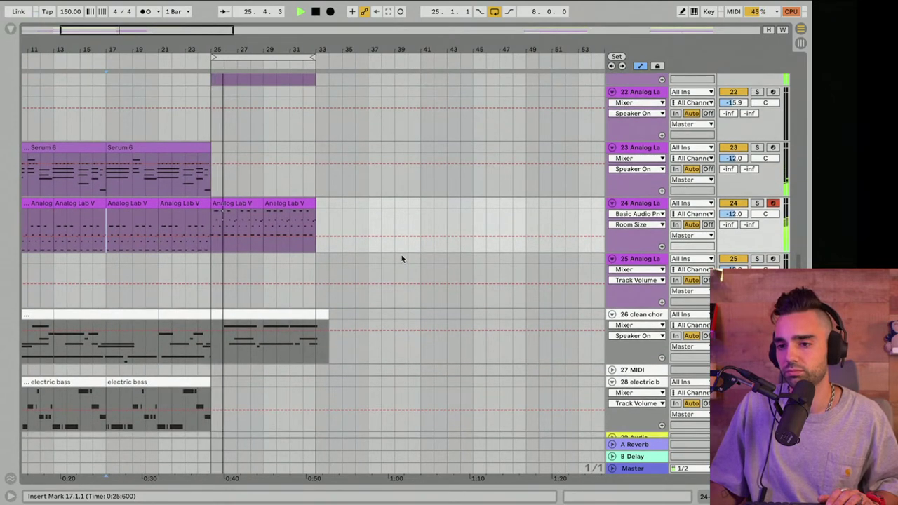
Automate track 24's A-Reverb send to rise from about -23 dB at bar 25 until bar 33, then play from bar 24
left_click_drag(728, 226, 728, 172)
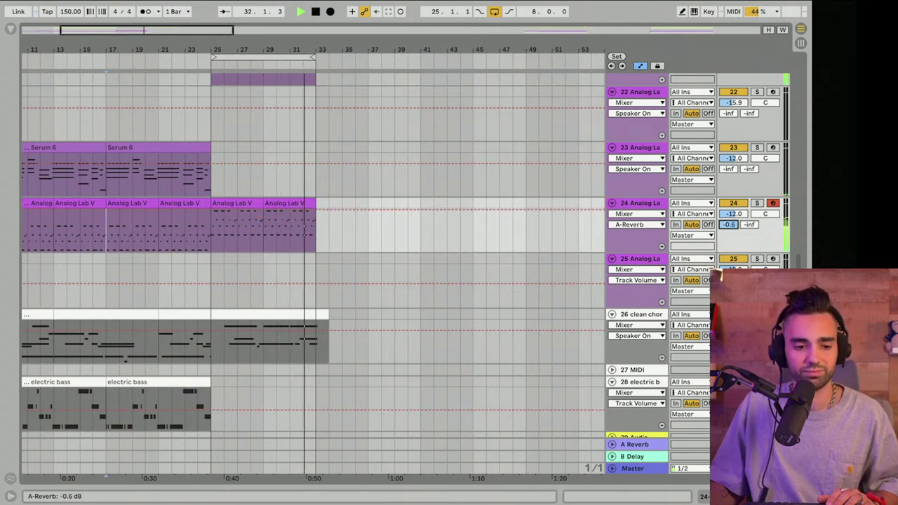
left_click_drag(728, 225, 728, 280)
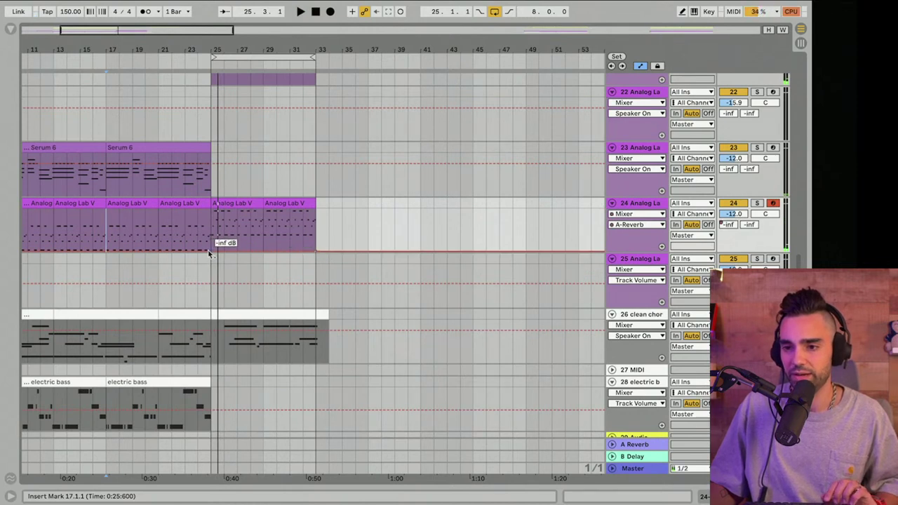
left_click_drag(297, 249, 289, 218)
left_click(195, 228)
key("space")
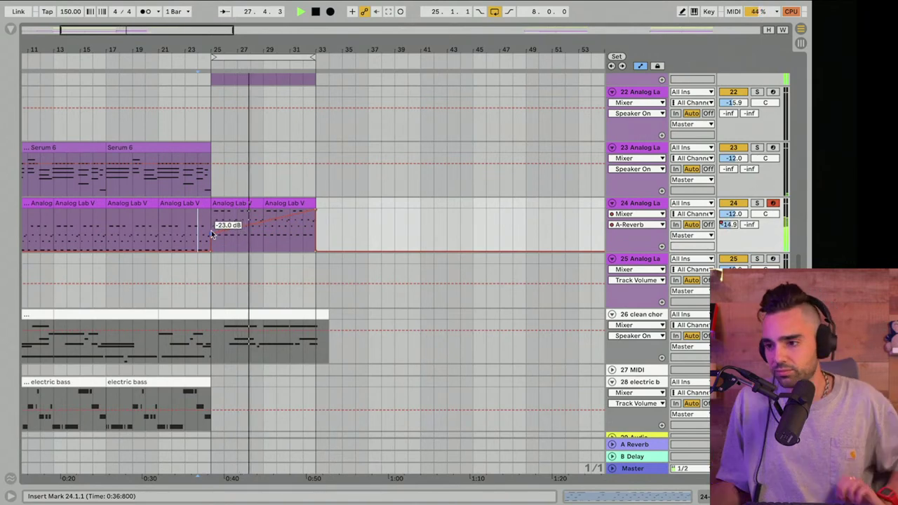
Hide the automation lanes and trim the end of the clean chorus clip on track 26 back to bar 33
scroll(301, 213, "up", 5)
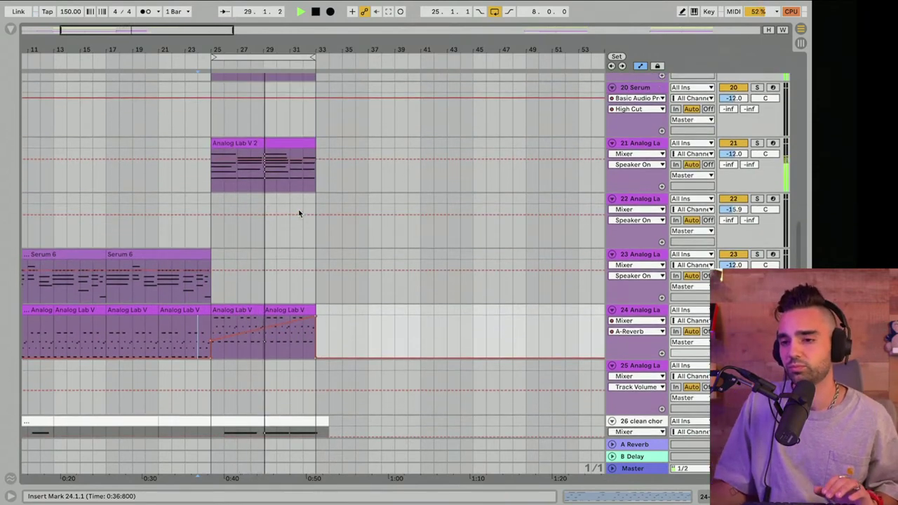
key("a")
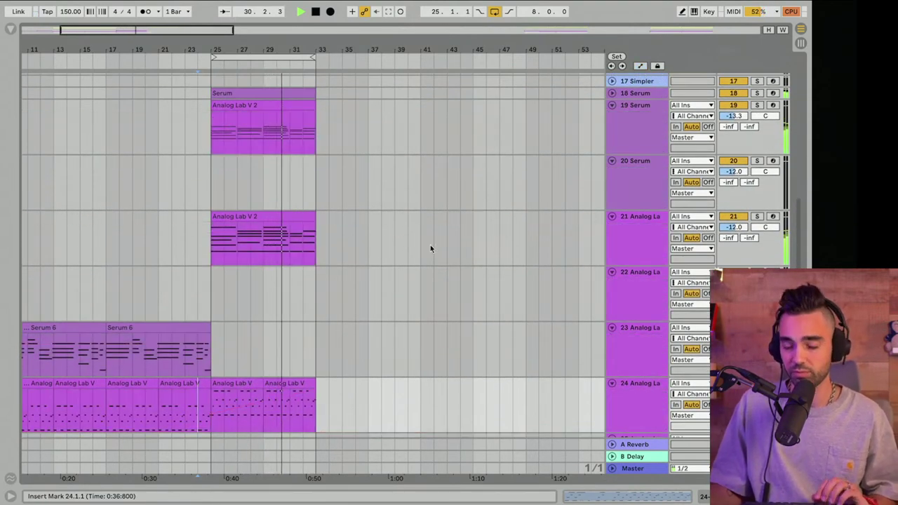
scroll(432, 247, "down", 5)
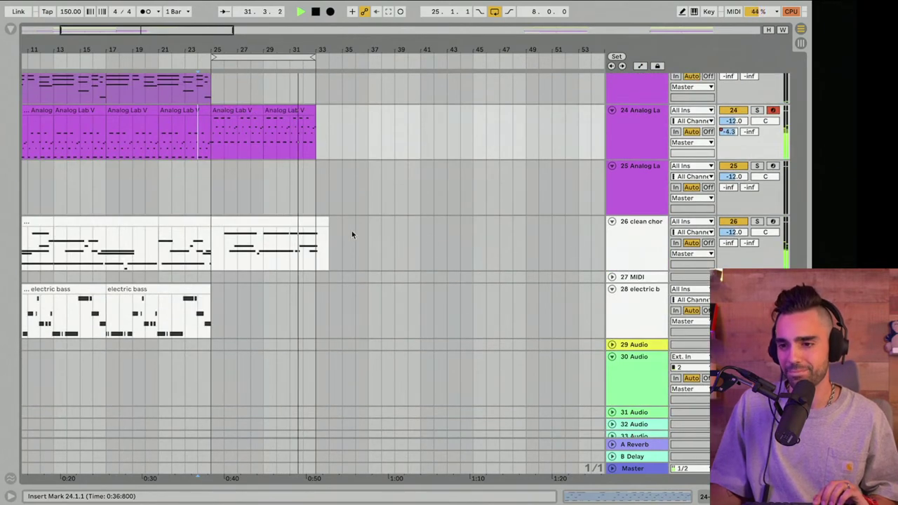
left_click_drag(327, 222, 316, 230)
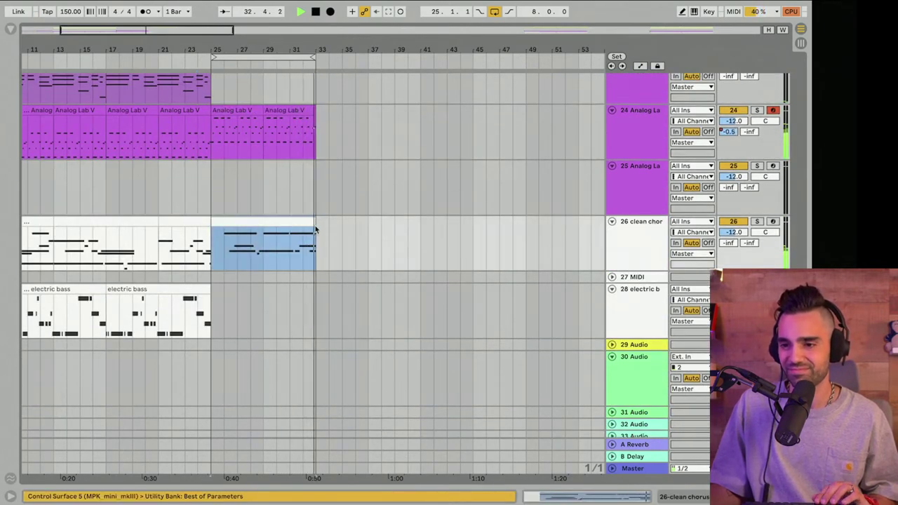
Copy the one-bar VD-DEEP clip from bar 144 to bar 32 and play the transition from bar 31.3
key("space")
scroll(330, 232, "up", 15)
left_click_drag(274, 46, 273, 6)
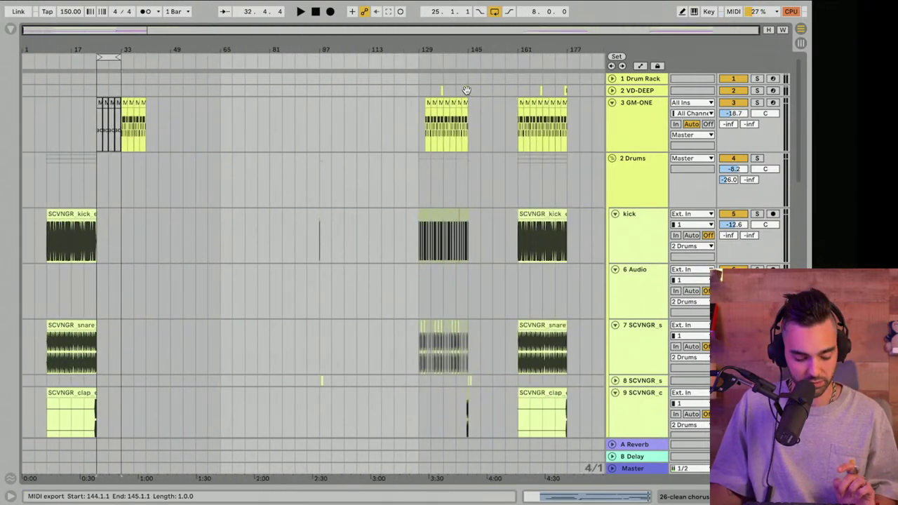
left_click_drag(466, 90, 119, 94)
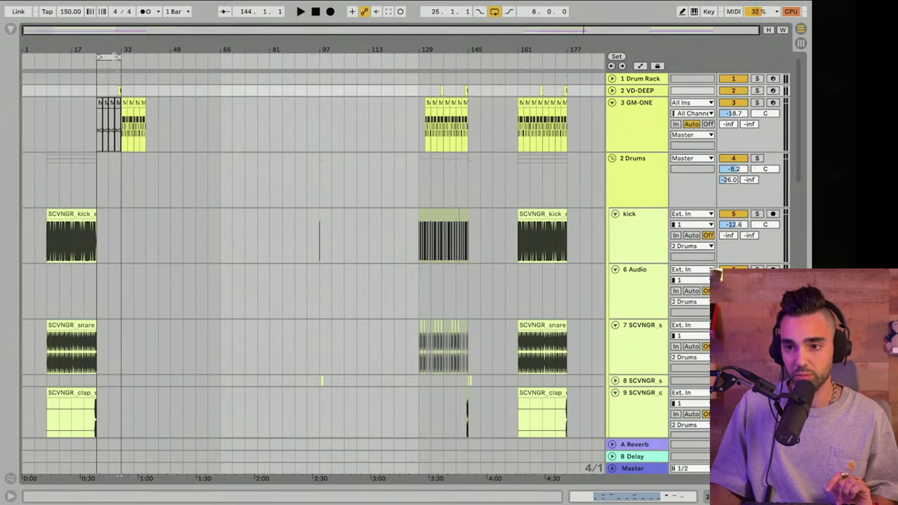
left_click_drag(115, 51, 115, 84)
left_click(133, 88)
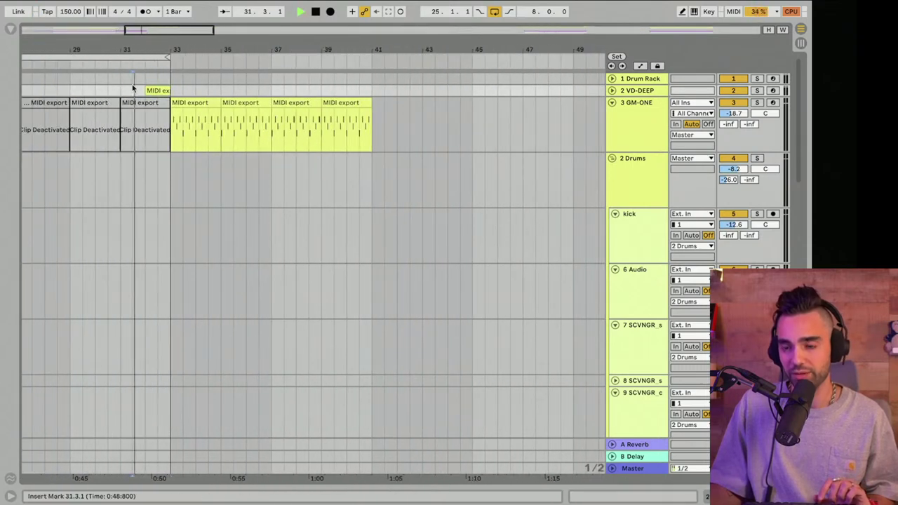
key("space")
scroll(140, 87, "down", 1)
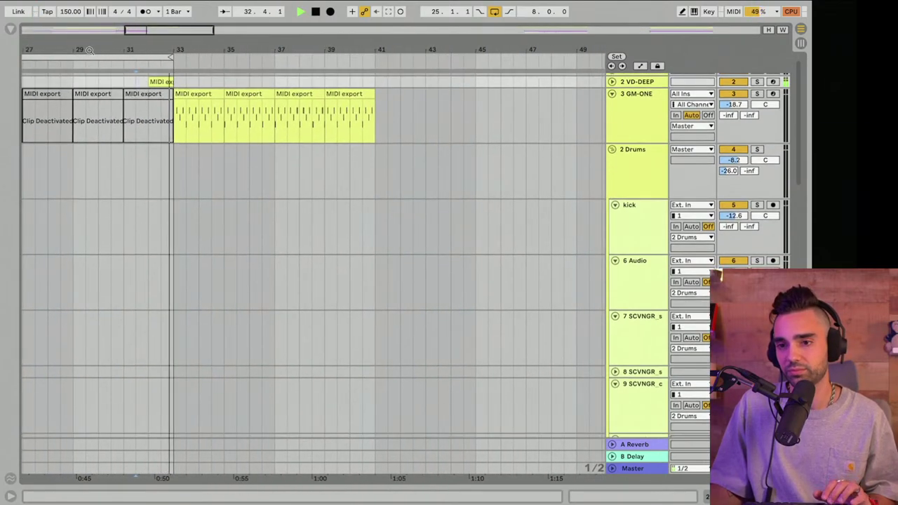
Duplicate the clap reverb clip on track 9 to bar 25 and shorten it to fill bars 25 to 33
left_click_drag(87, 50, 204, 14)
scroll(201, 142, "down", 5)
left_click(102, 172)
key("super+d")
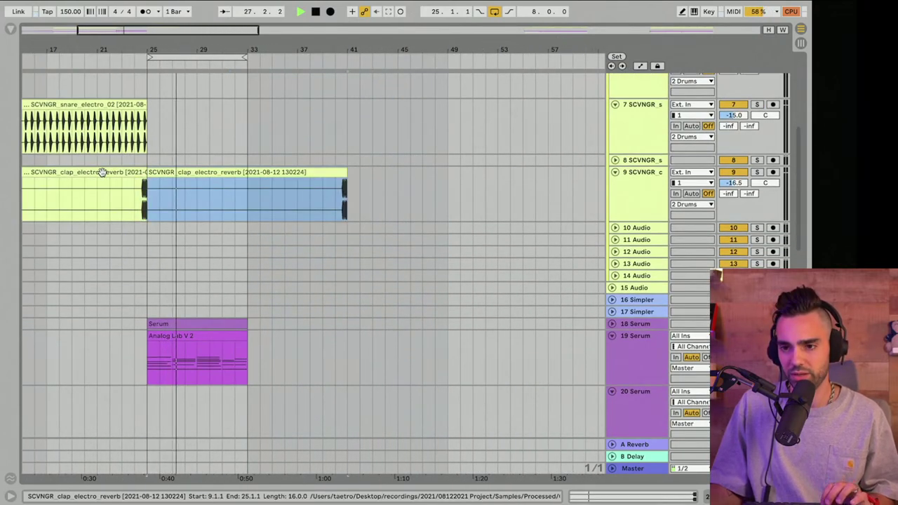
left_click_drag(149, 173, 183, 172)
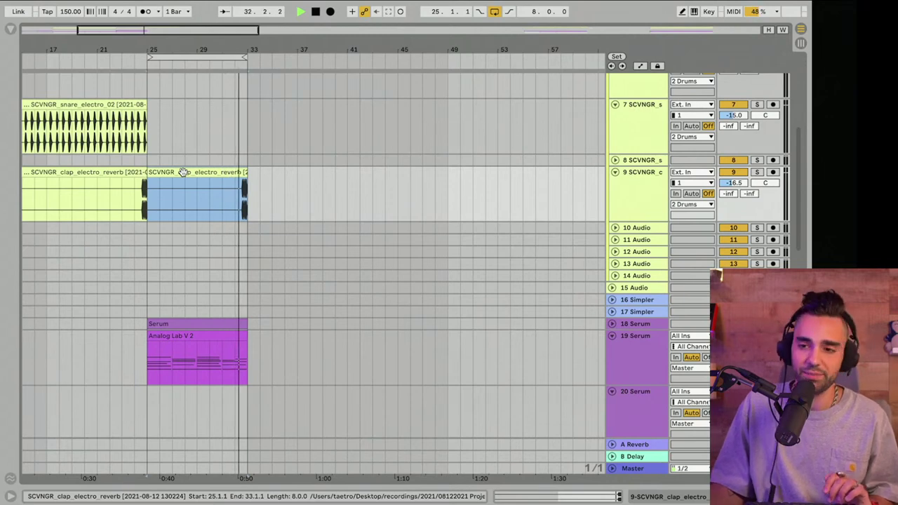
Stop playback and arm track 20 Serum for recording
scroll(200, 215, "down", 1)
scroll(199, 211, "down", 8)
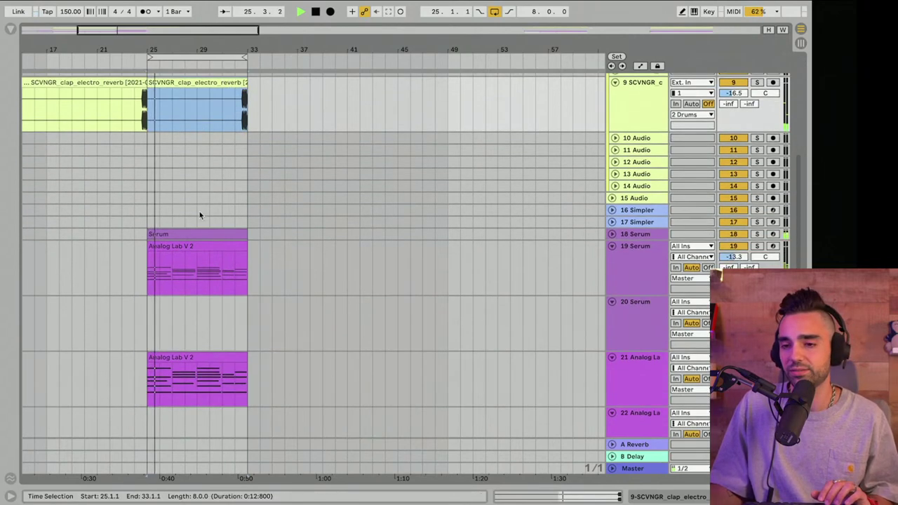
key("space")
left_click(720, 195)
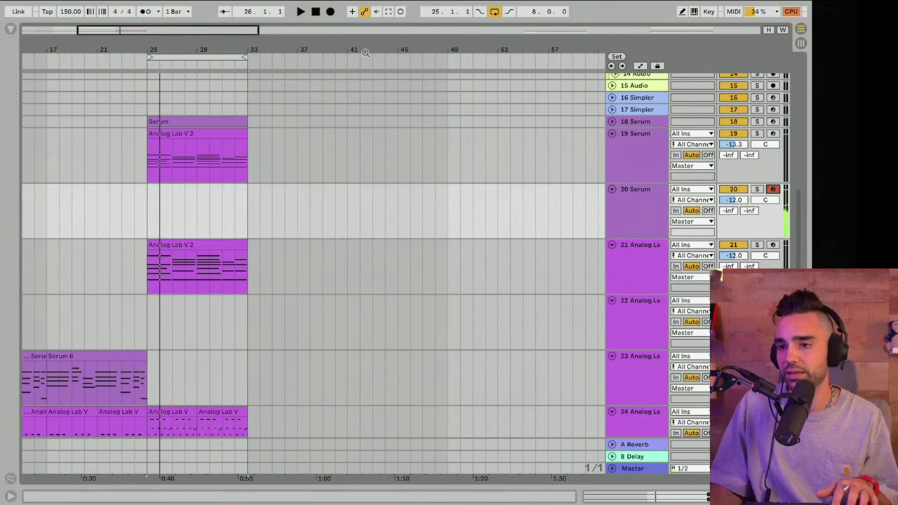
Play the arrangement from bar 5 on track 20 and look over its clips across the song
left_click_drag(365, 52, 212, 24)
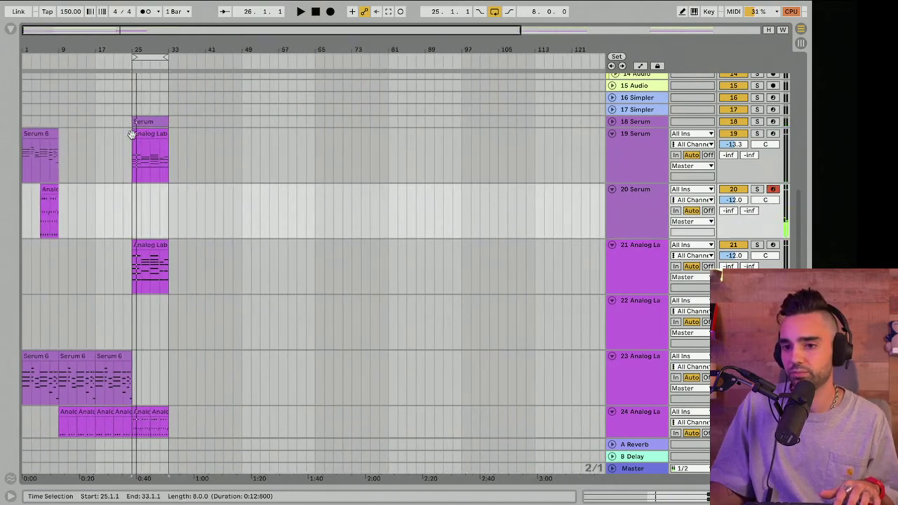
left_click(41, 216)
key("space")
scroll(333, 215, "right", 3)
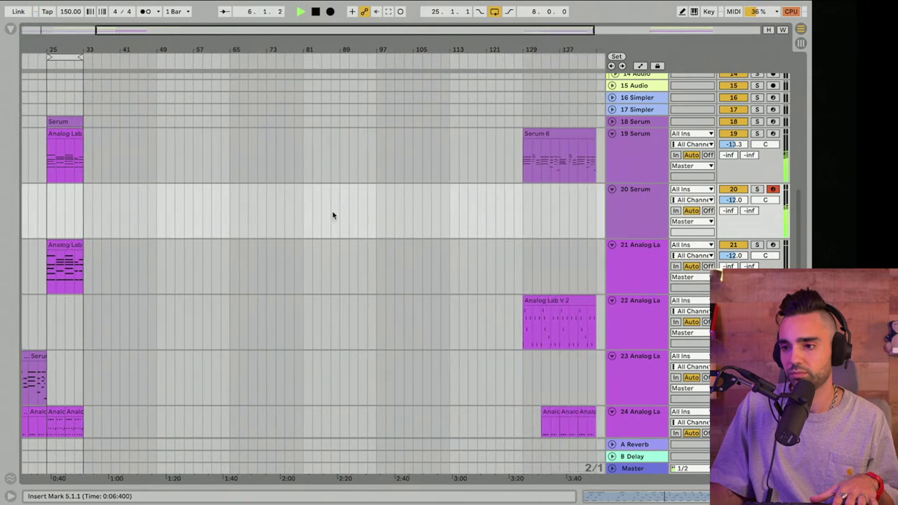
scroll(333, 215, "left", 3)
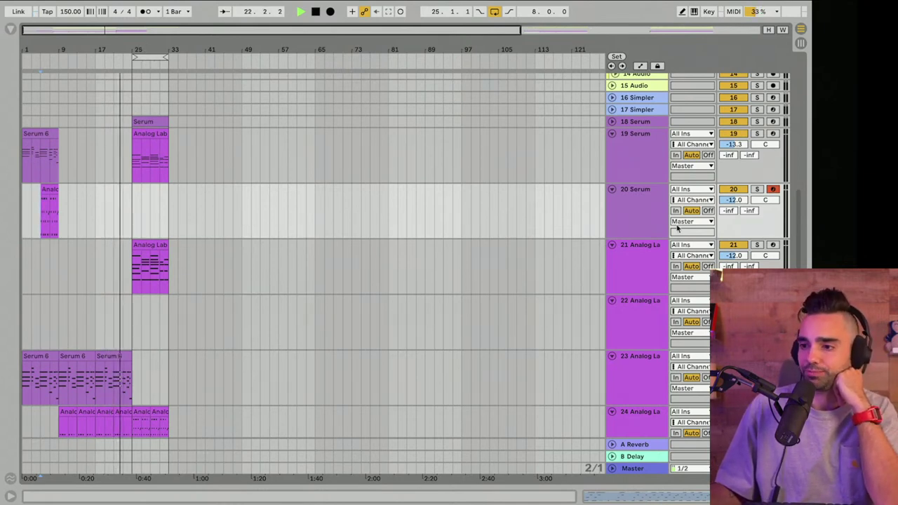
Select track 20 Serum, briefly play from bar 5, and play the looped section from bar 25 to 33
left_click(650, 219)
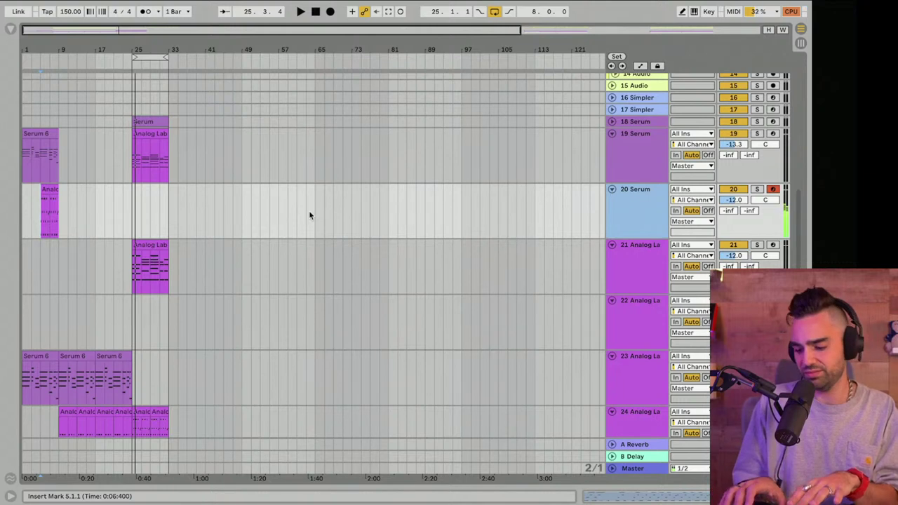
key("space")
key("space")
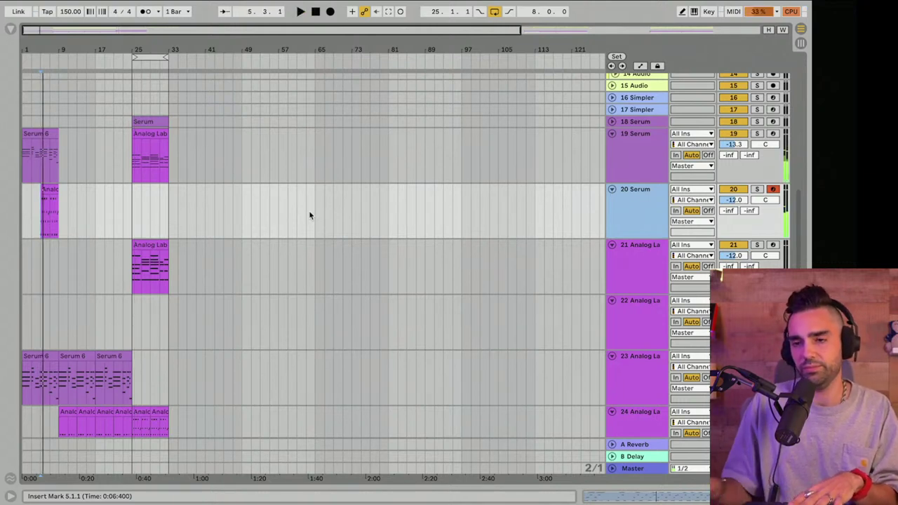
left_click(146, 55)
key("space")
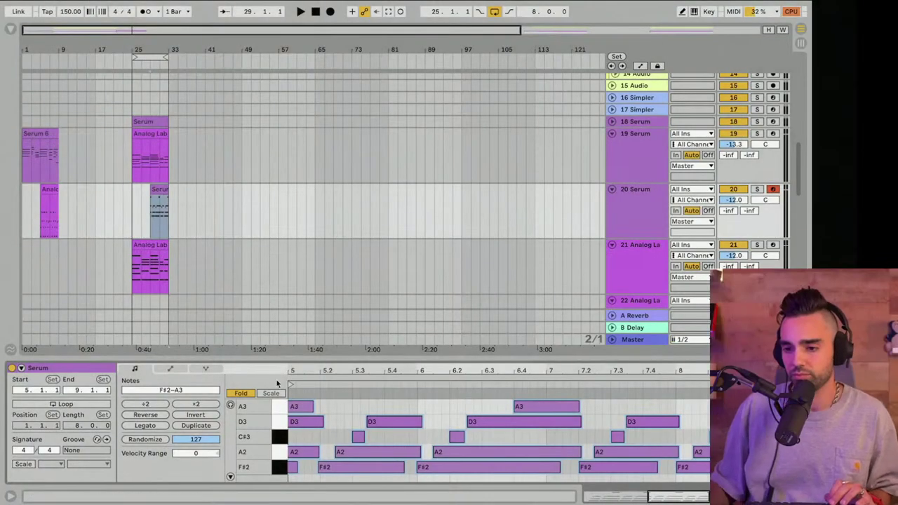
Select and quantize all notes in the Serum clip from bar 29 on track 20, playing the section to check it
left_click(334, 410)
key("ctrl+a")
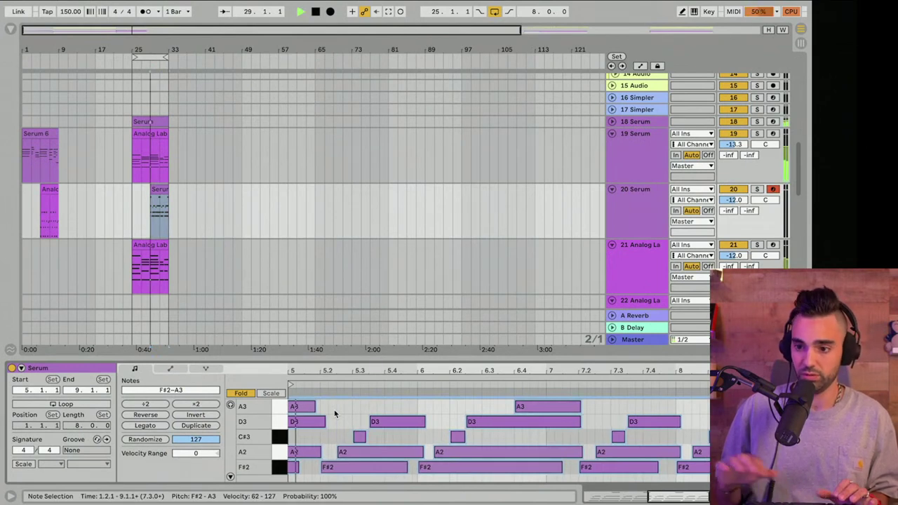
key("space")
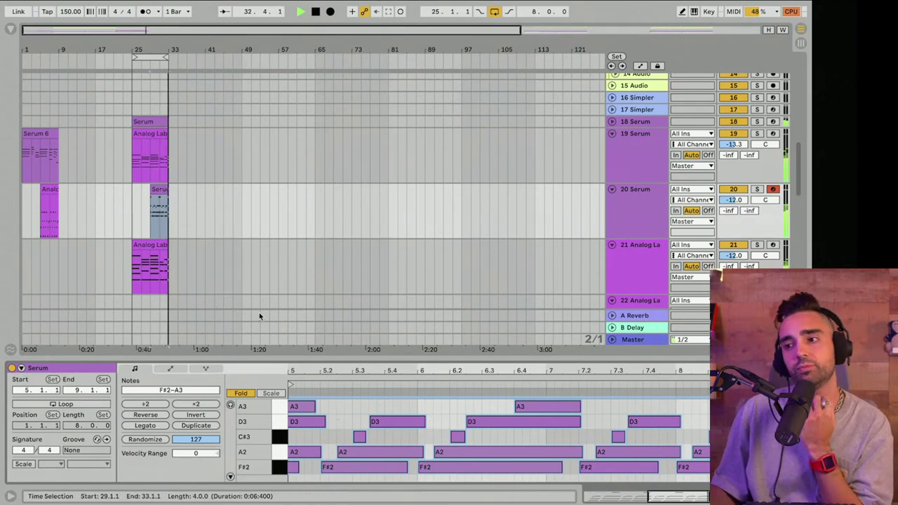
Stop playback and arm track 28 electric bass for recording
scroll(256, 265, "down", 5)
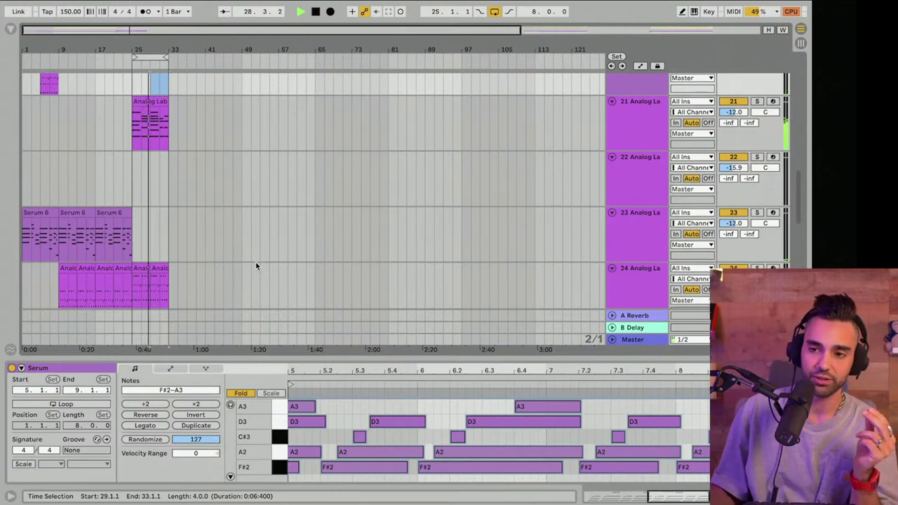
scroll(256, 266, "down", 4)
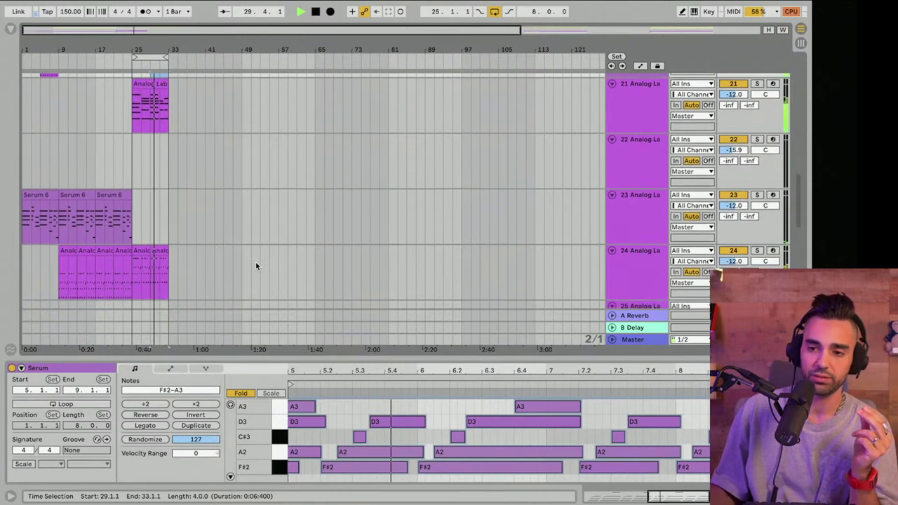
scroll(256, 266, "down", 3)
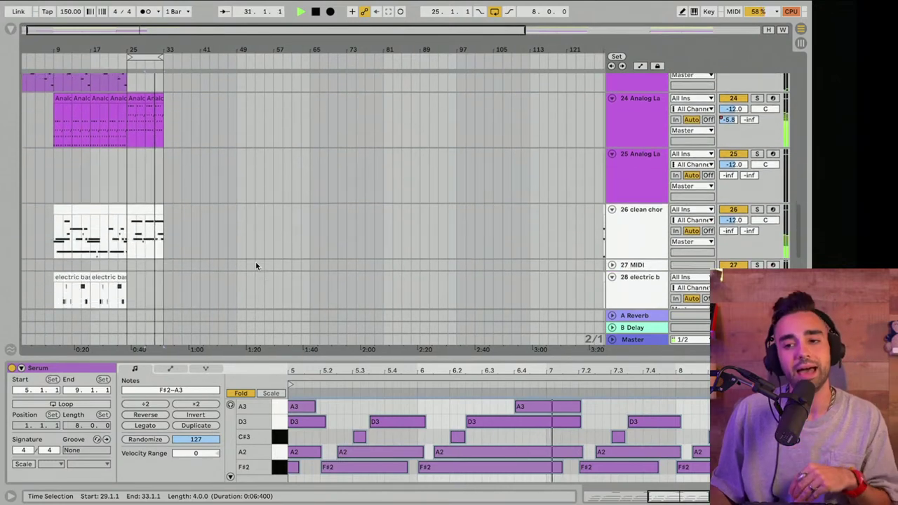
scroll(255, 261, "down", 2)
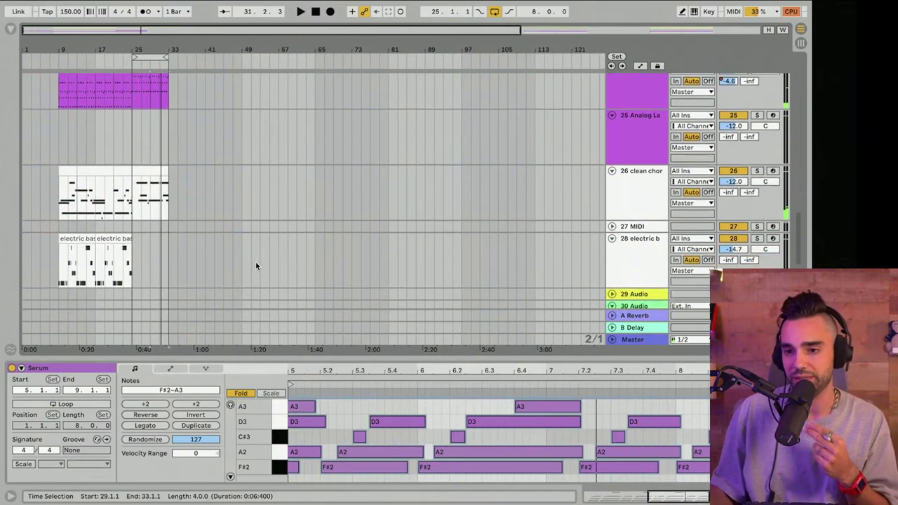
left_click(705, 251)
left_click(772, 223)
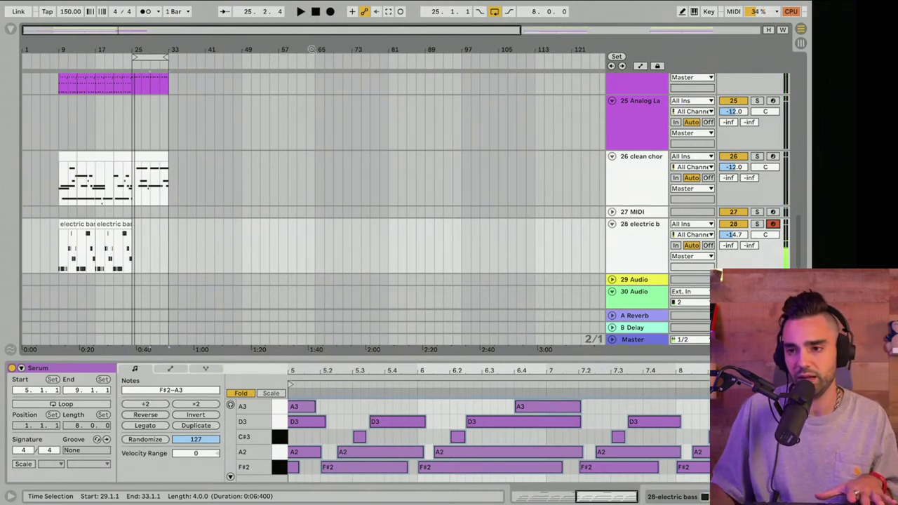
key("space")
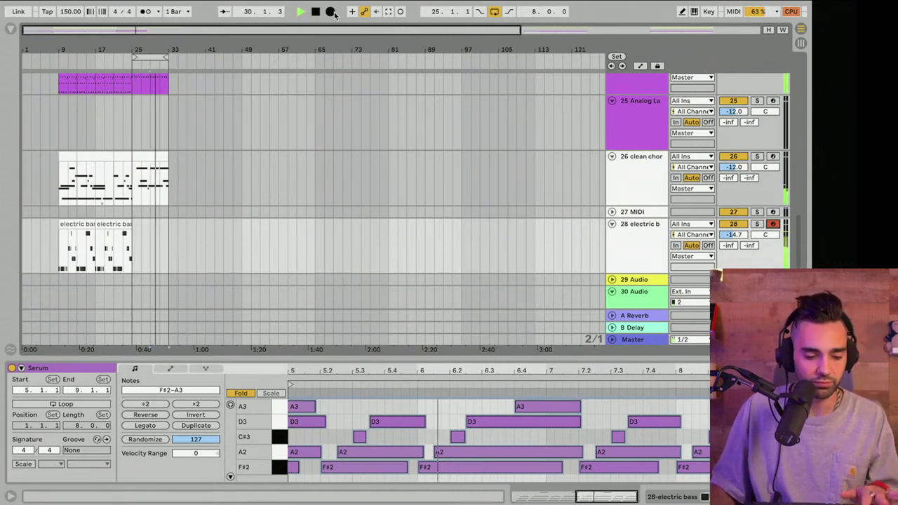
left_click(334, 13)
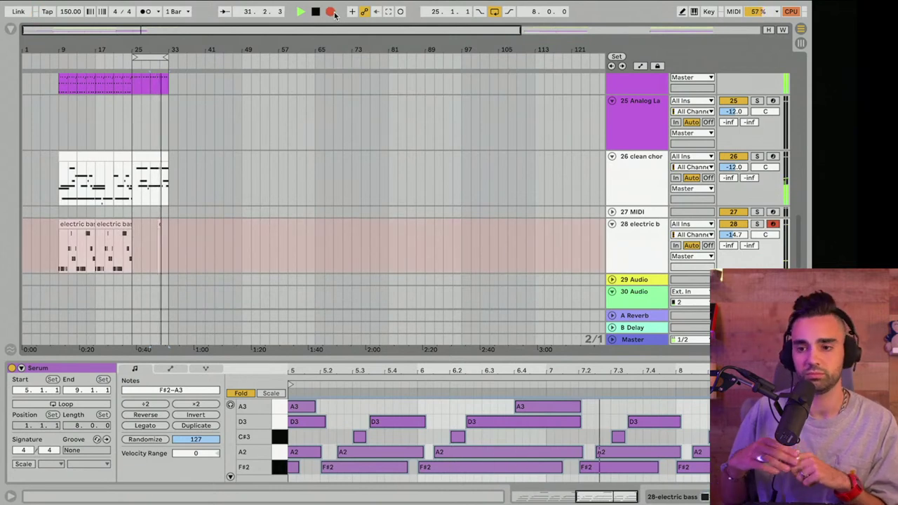
left_click(334, 13)
Select the loop from bar 25 to 33, play it and record an electric bass part on track 28
left_click(156, 57)
key("space")
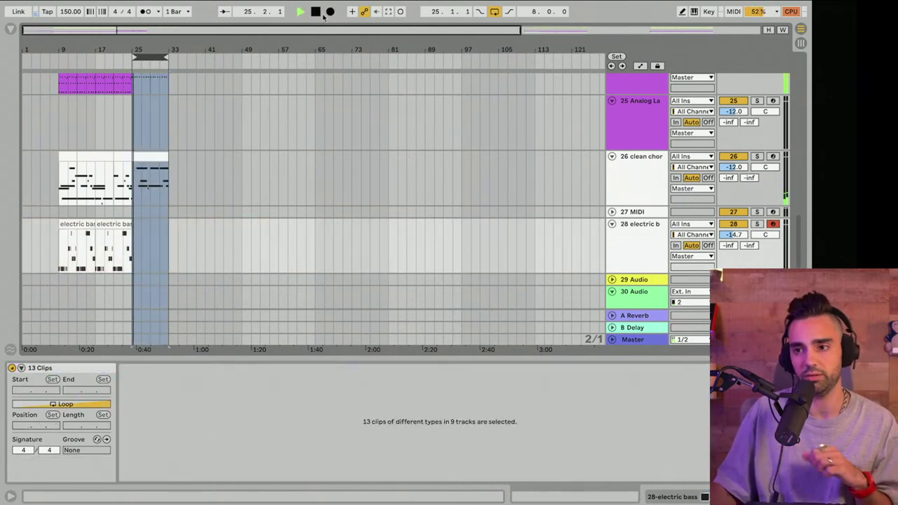
left_click(333, 13)
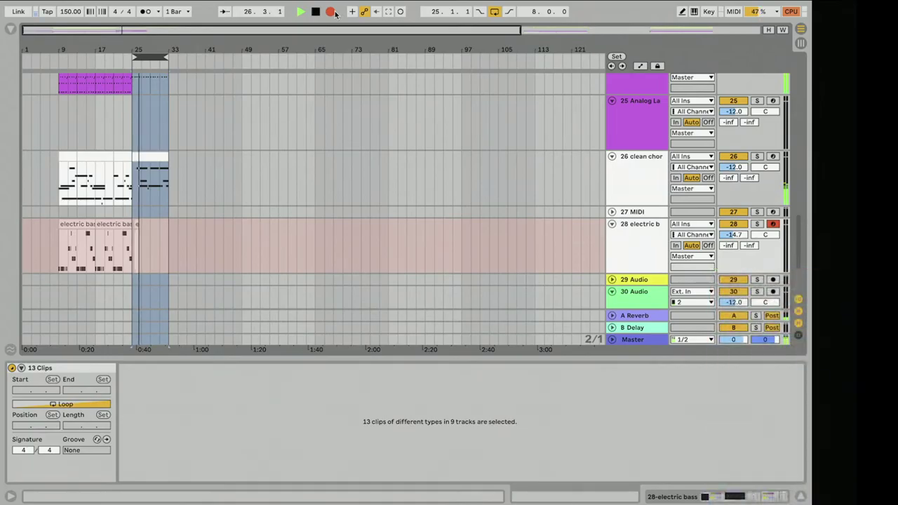
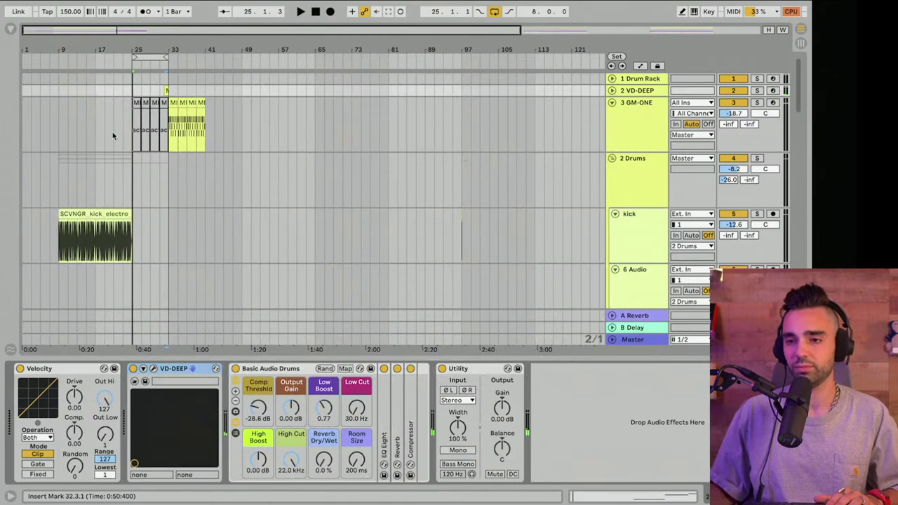
Play the arrangement from bar 21 to hear the lead-in to the new section at bar 25
left_click(112, 135)
key("space")
scroll(114, 139, "down", 15)
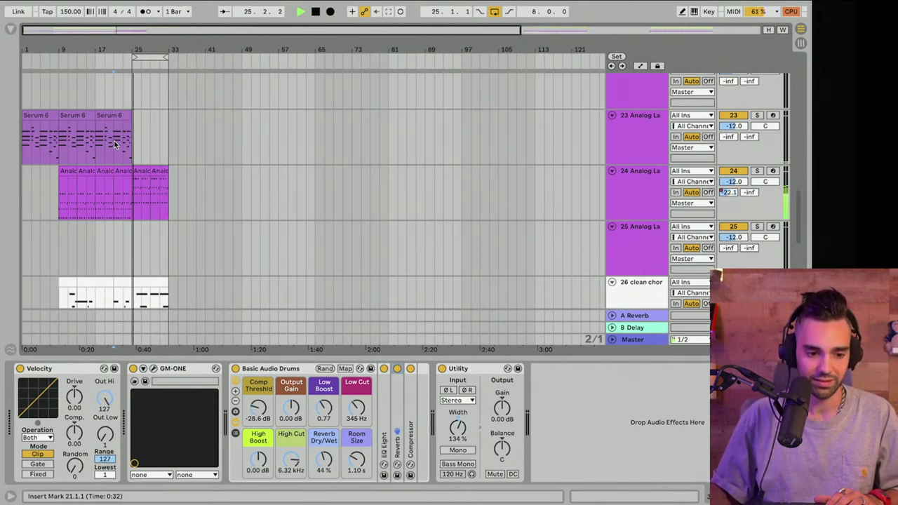
key("space")
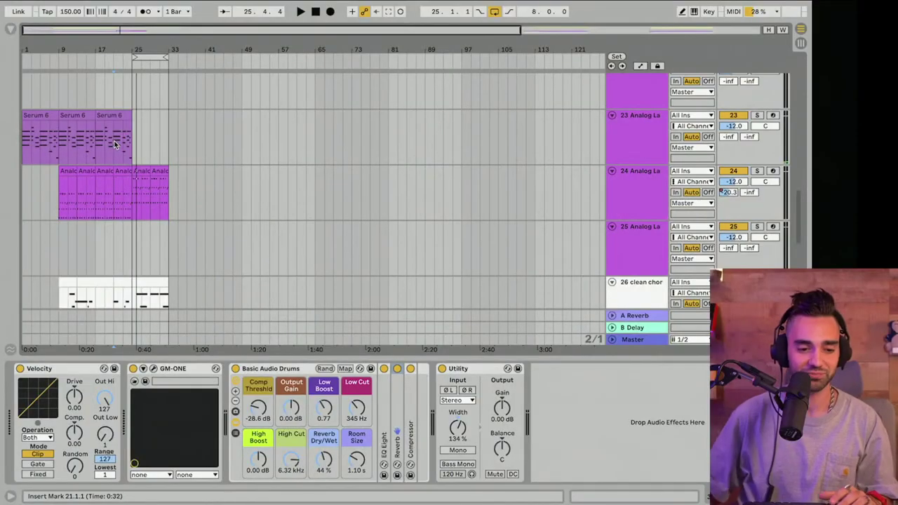
left_click(115, 144)
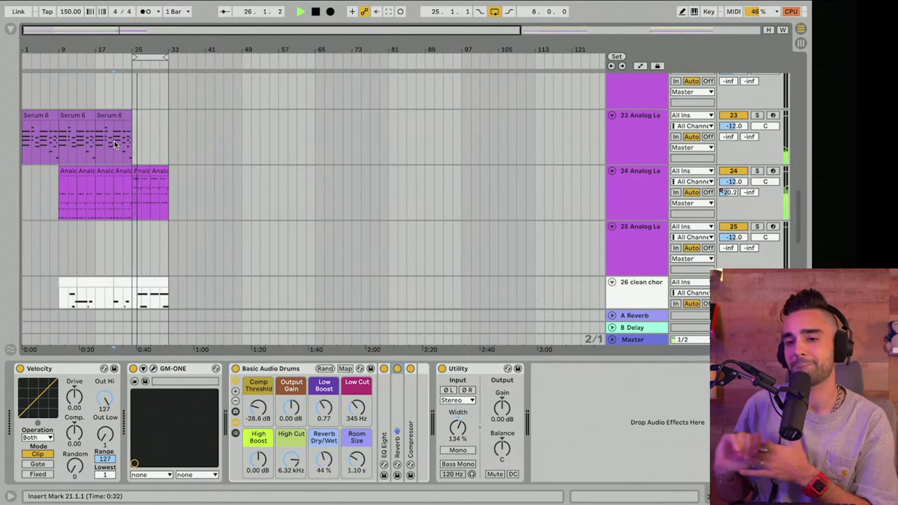
Review the clips between bars 25 and 33 during playback and unfold track 18 Serum
scroll(115, 144, "down", 2)
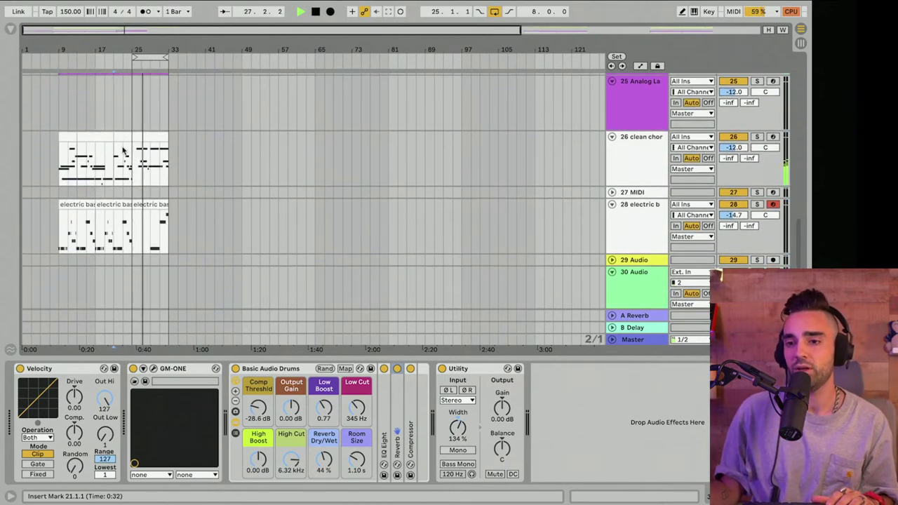
scroll(122, 146, "up", 10)
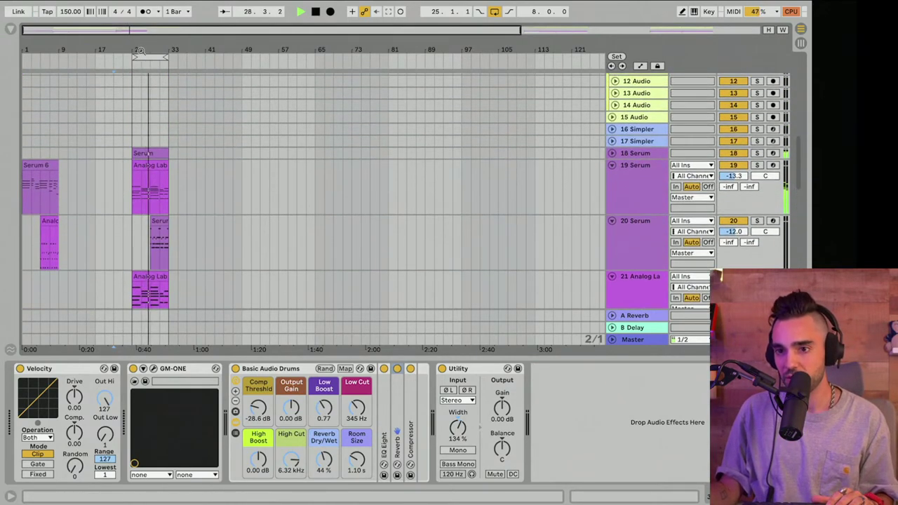
left_click_drag(140, 51, 138, 83)
scroll(143, 96, "down", 4)
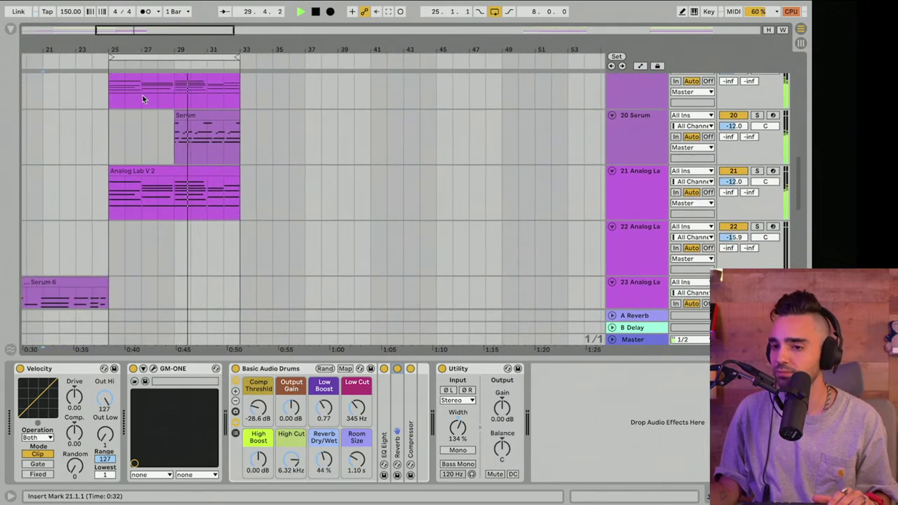
scroll(142, 95, "up", 3)
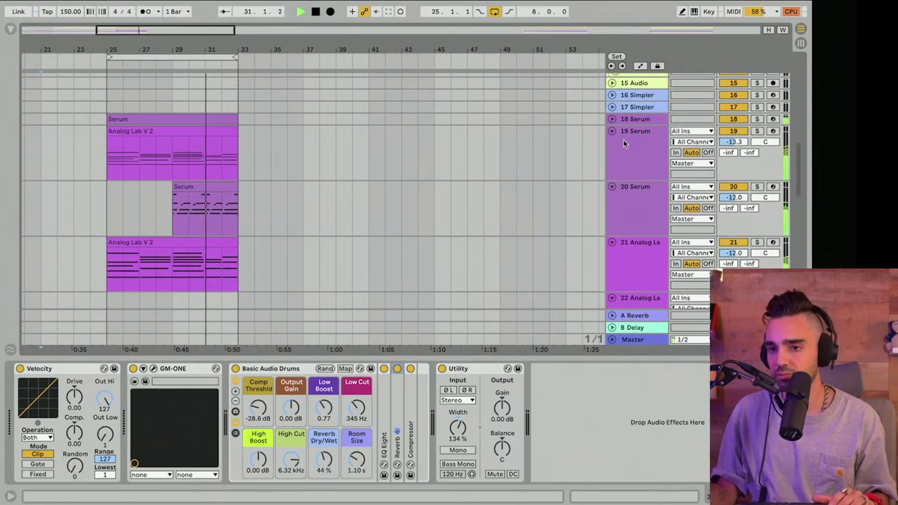
left_click(613, 120)
scroll(493, 143, "down", 6)
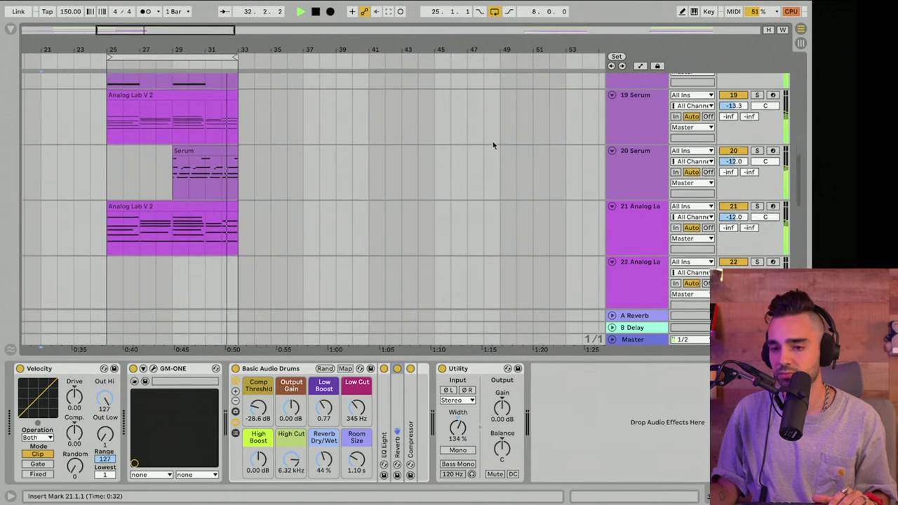
Play the transition from bar 24 and listen to track 24 Analog Lab soloed
left_click(93, 193)
key("space")
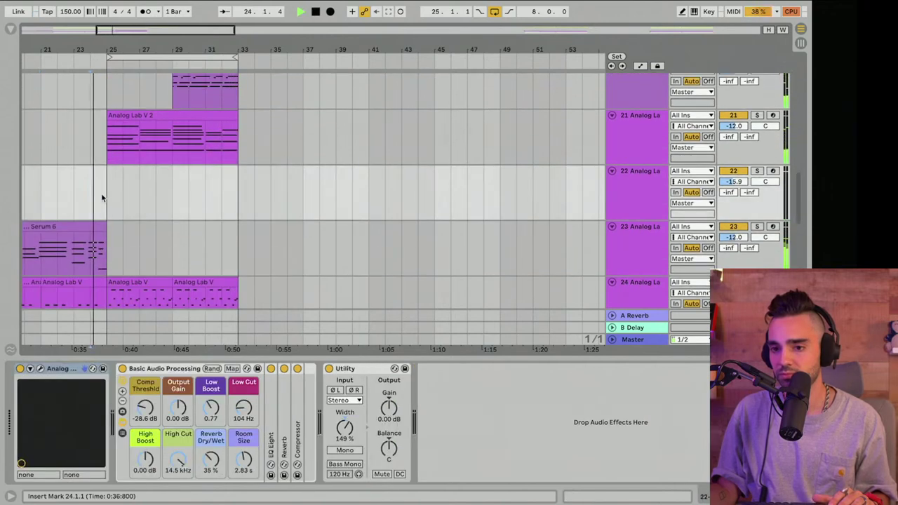
scroll(101, 192, "down", 3)
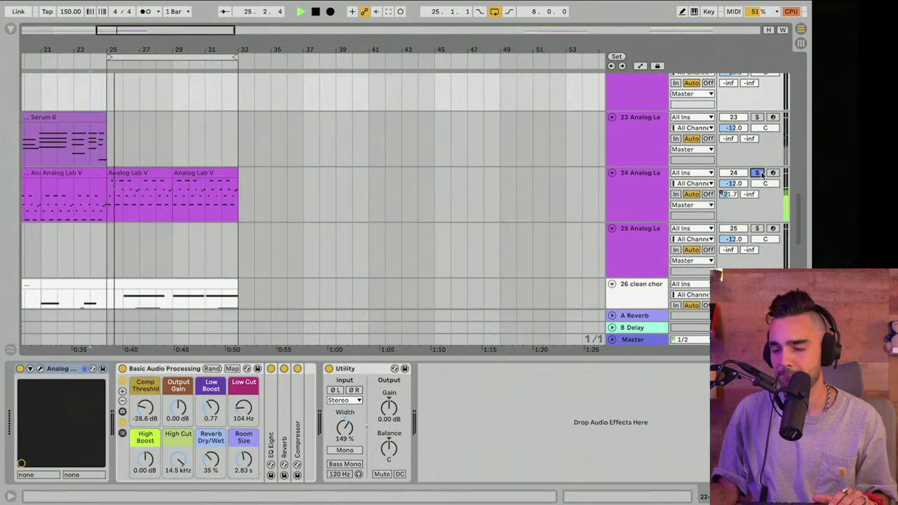
Show automation and draw a High Cut ramp on track 24 rising from bar 25 to 22.0 kHz at bar 33
left_click(615, 210)
key("a")
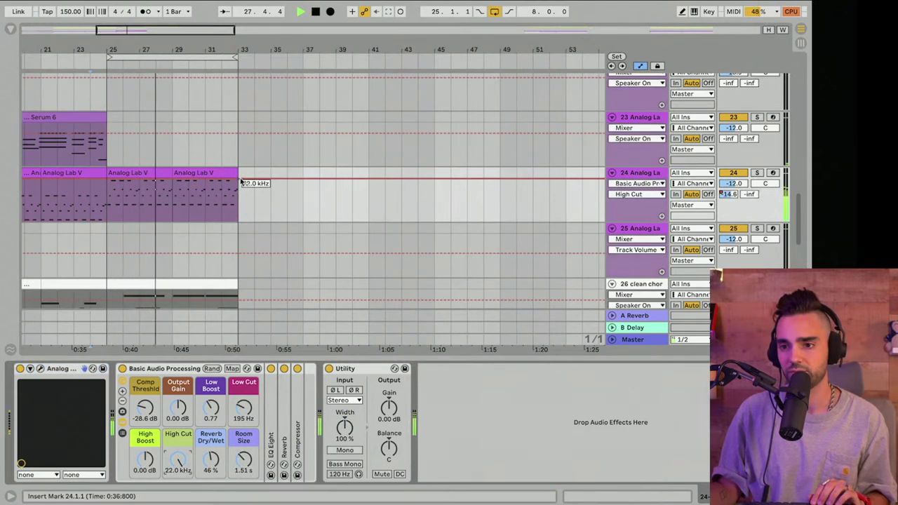
left_click_drag(240, 181, 110, 213)
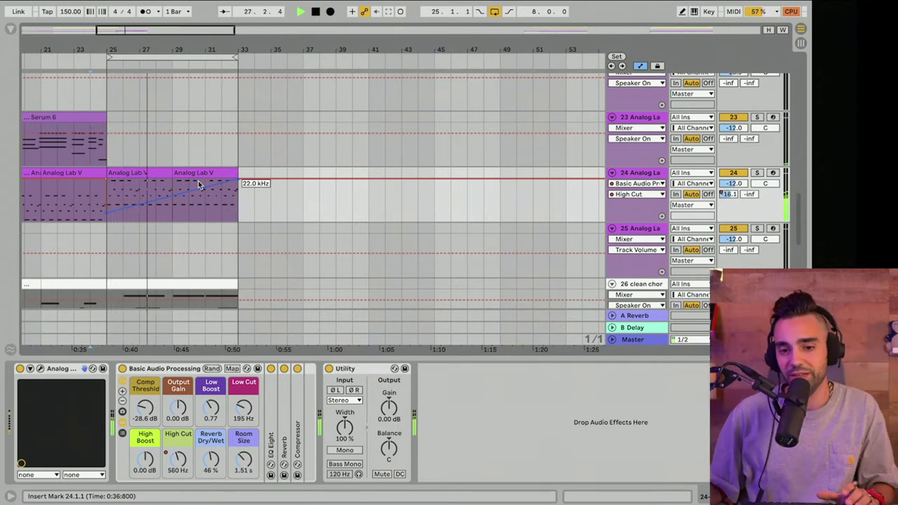
Listen to the High Cut sweep through bars 25 to 33 while checking the other tracks, and stop playback
scroll(198, 180, "left", 1)
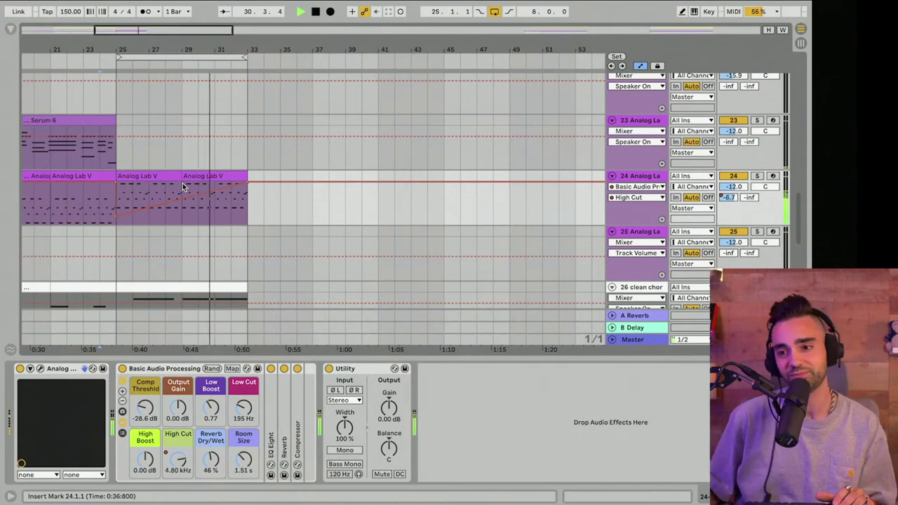
scroll(184, 196, "up", 5)
scroll(183, 195, "down", 8)
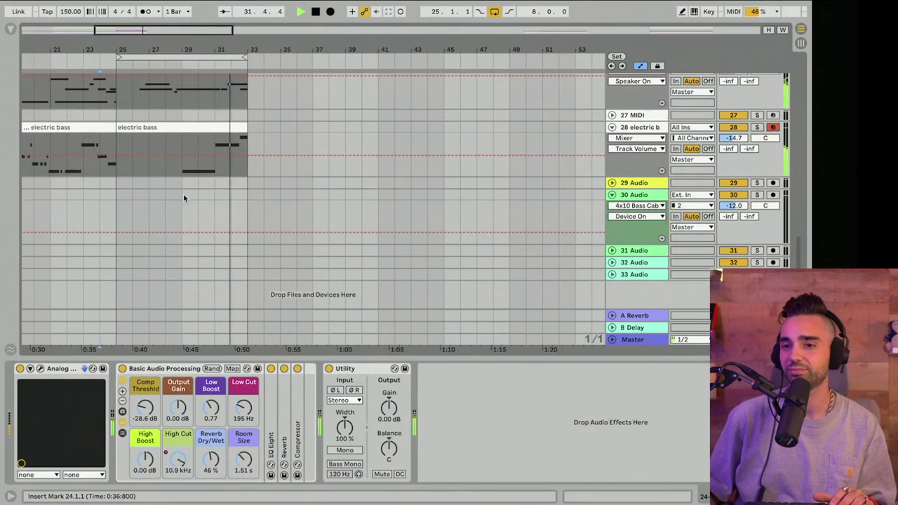
key("space")
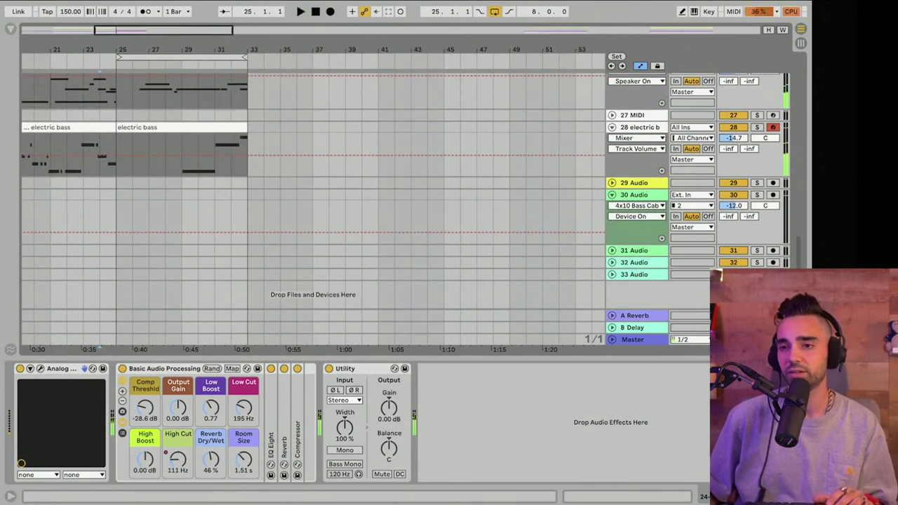
Move the loop to bars 129 to 137, play that section and examine its drum tracks
left_click_drag(181, 52, 439, 56)
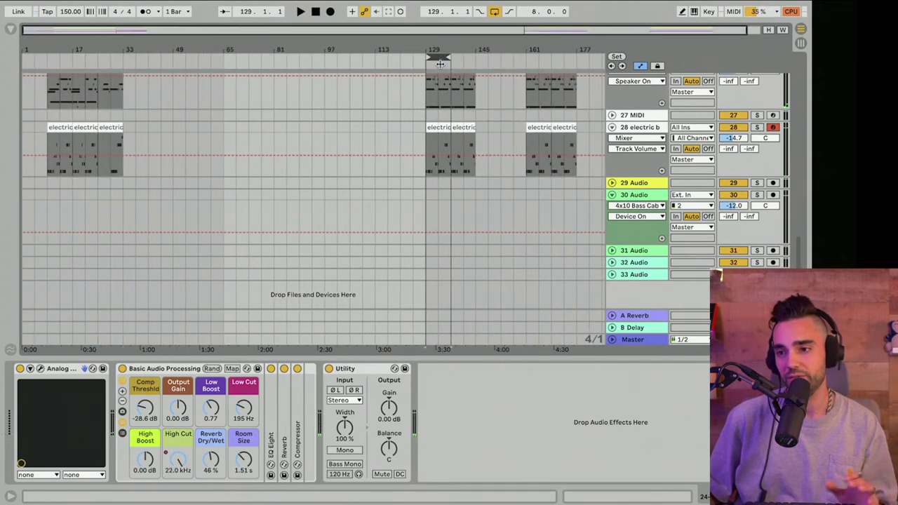
key("space")
scroll(460, 138, "up", 12)
scroll(461, 134, "up", 8)
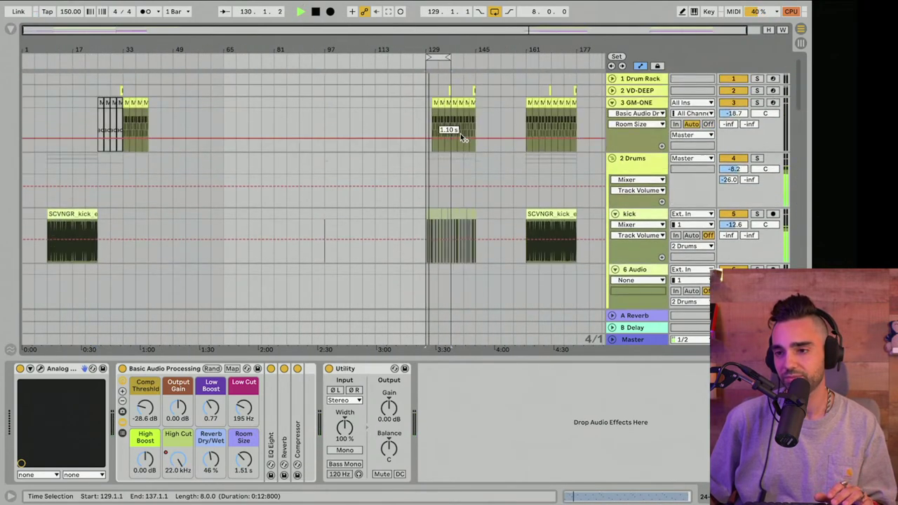
Extend the loop to bars 129 to 145 and examine the drum, synth, guitar and bass tracks while it plays
left_click_drag(450, 55, 474, 56)
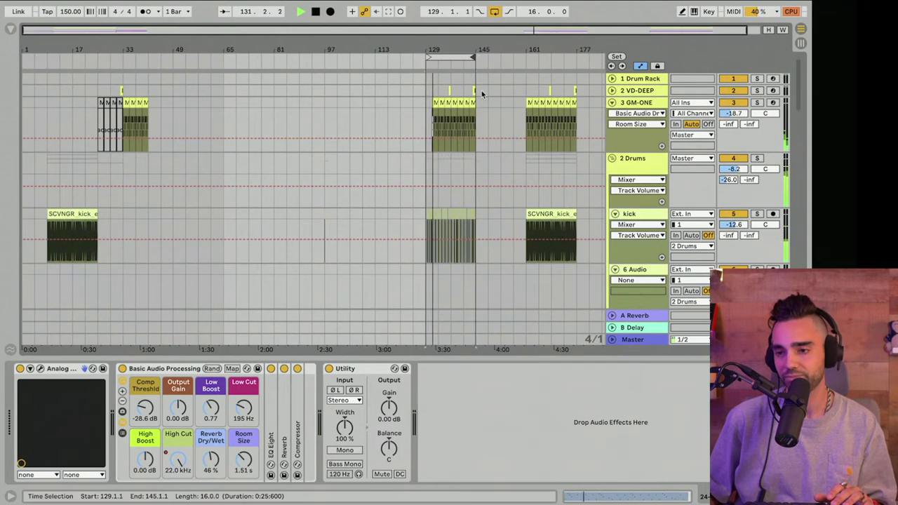
key("z")
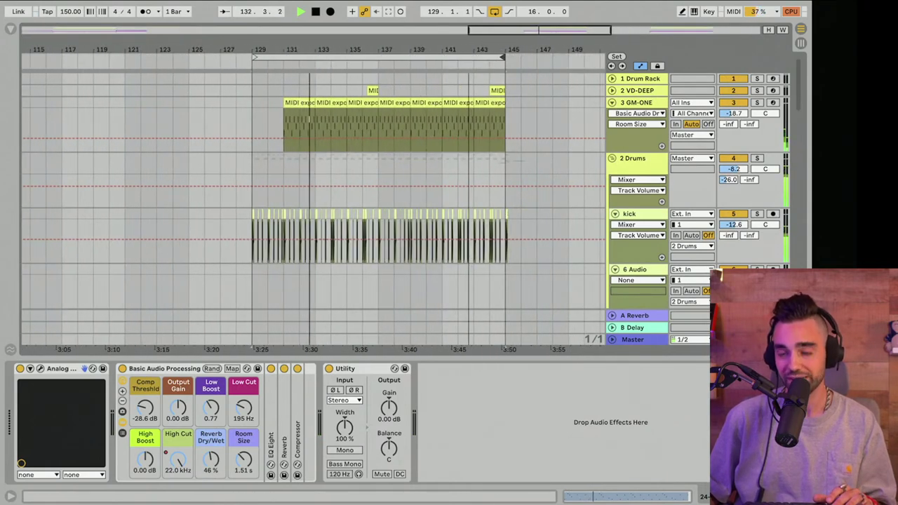
left_click_drag(343, 49, 344, 20)
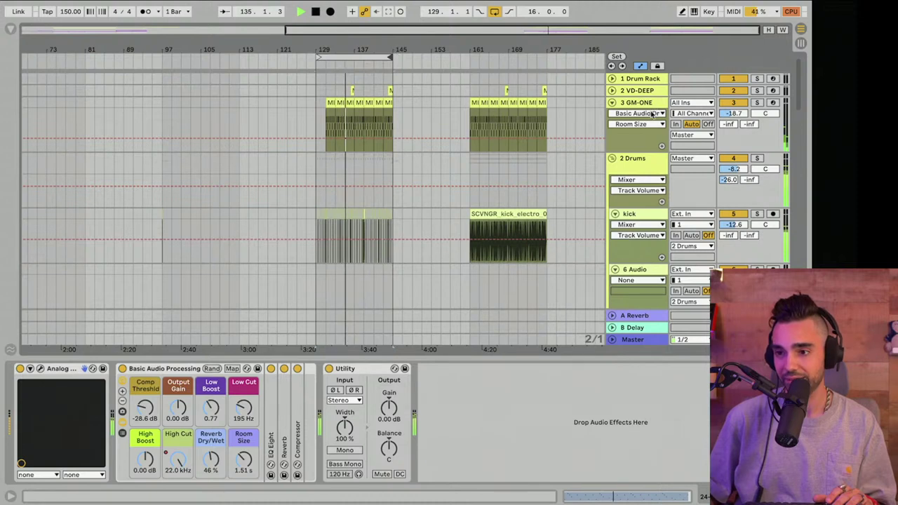
scroll(506, 132, "down", 15)
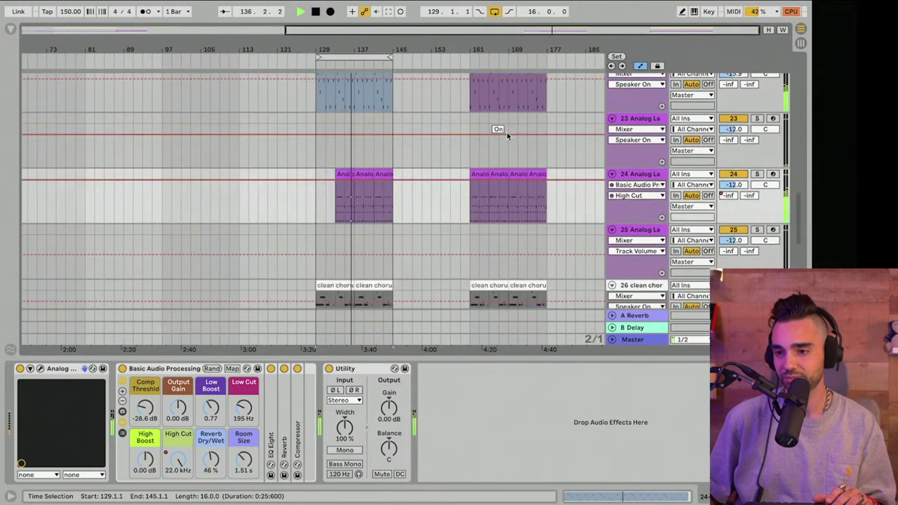
scroll(507, 132, "down", 5)
Move the loop to bars 161 to 177, stop playback, and select and copy everything in that range across all tracks
left_click_drag(360, 57, 515, 55)
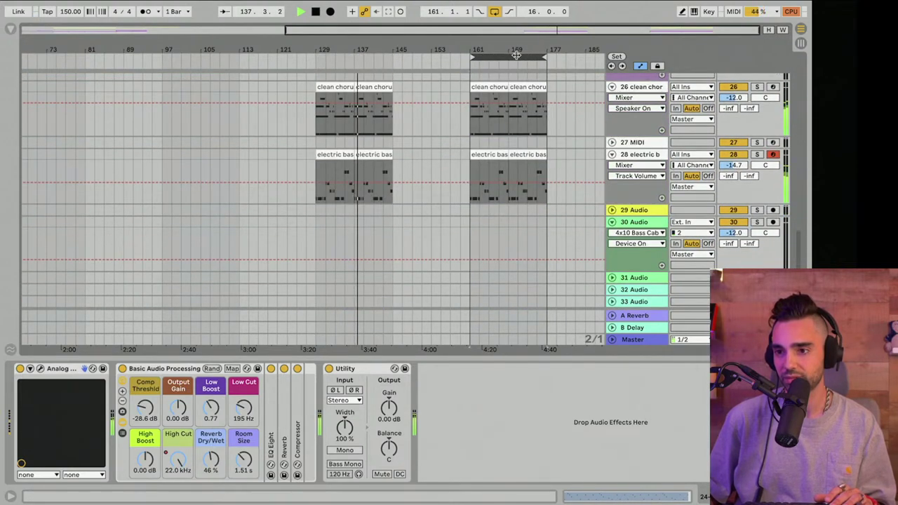
left_click(516, 55)
scroll(536, 124, "up", 20)
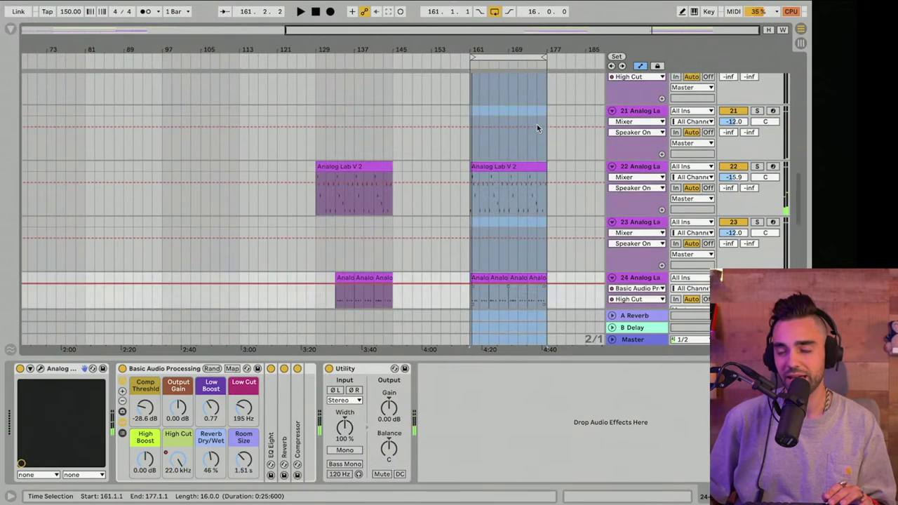
left_click(495, 56)
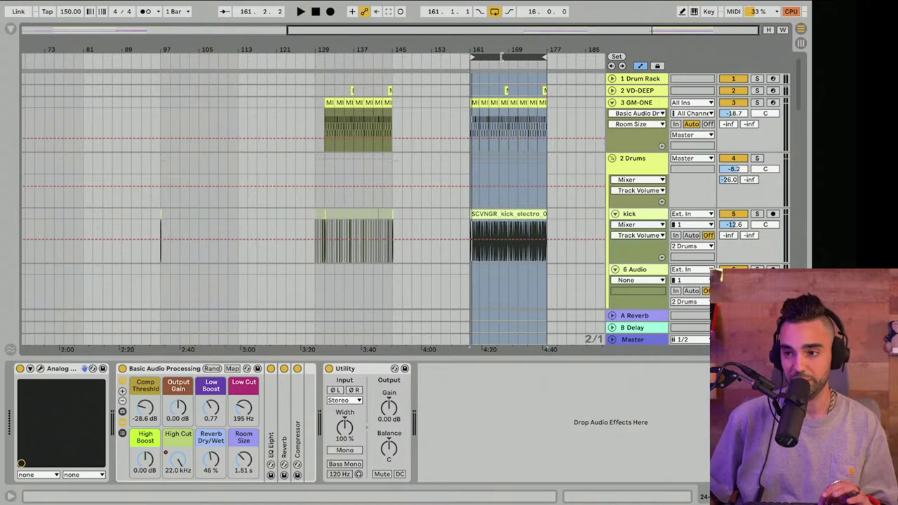
Move the loop to bars 33 to 49 and paste the copied 16-bar section there across all tracks
left_click_drag(446, 51, 446, 25)
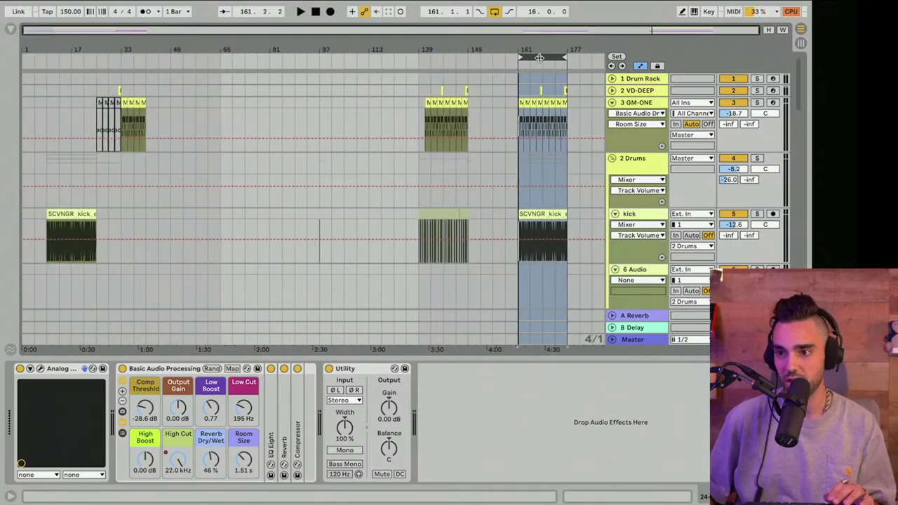
left_click_drag(539, 57, 226, 80)
scroll(256, 121, "down", 12)
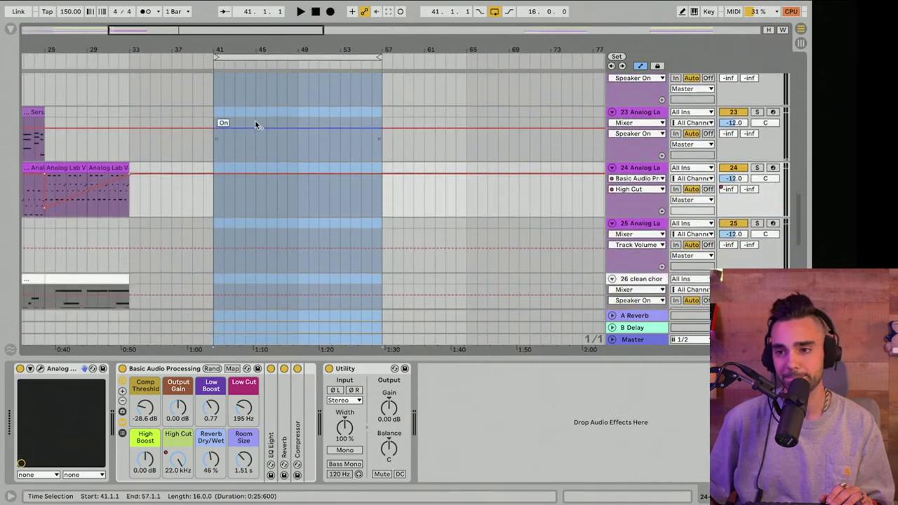
scroll(255, 120, "down", 3)
scroll(256, 121, "up", 20)
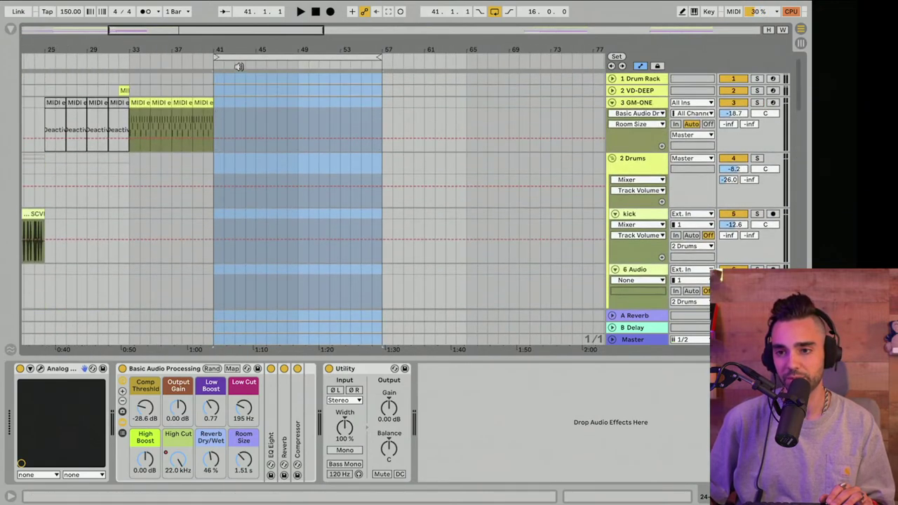
left_click_drag(238, 58, 155, 59)
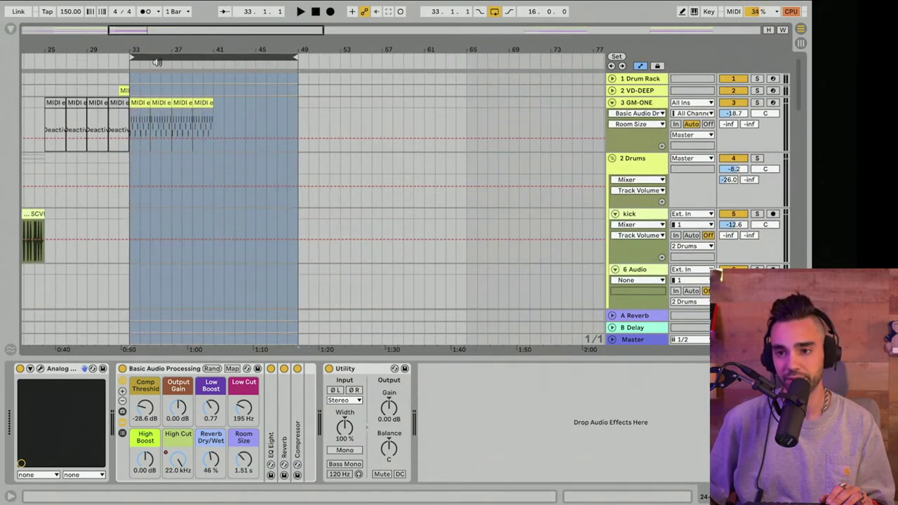
scroll(170, 120, "left", 5)
scroll(169, 120, "down", 2)
scroll(170, 120, "down", 15)
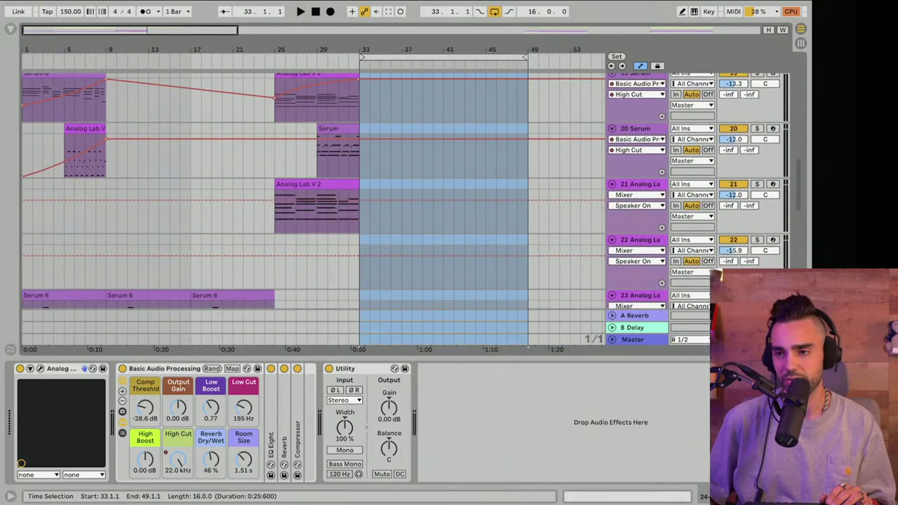
left_click(388, 57)
key("super+v")
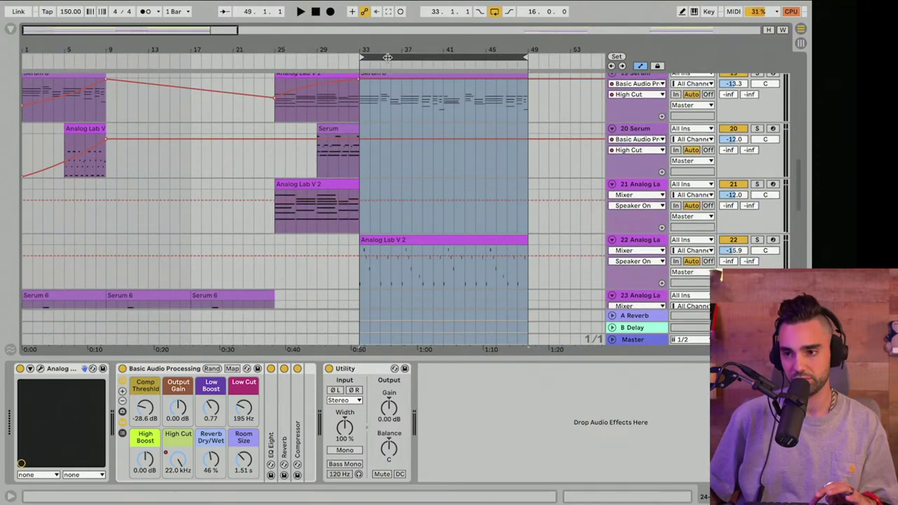
Play from bar 31 and listen to the transition into the pasted section while checking its drum tracks
left_click(335, 158)
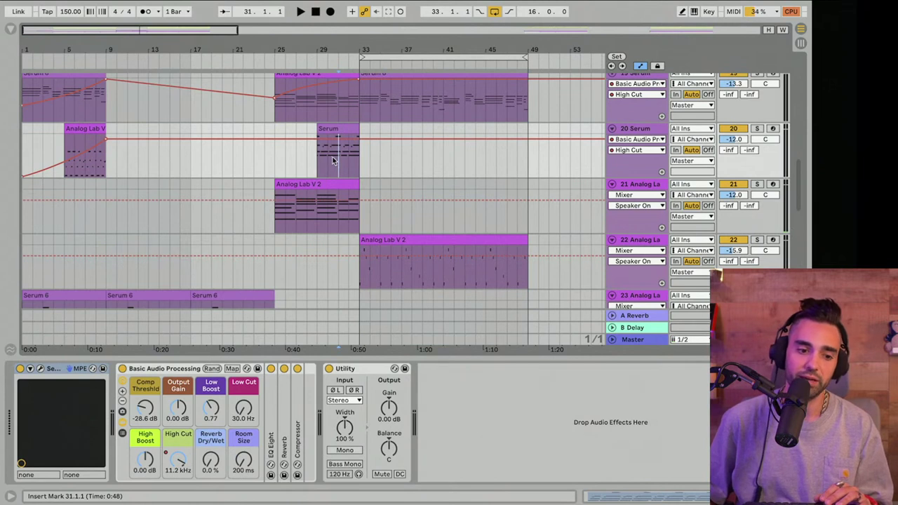
key("space")
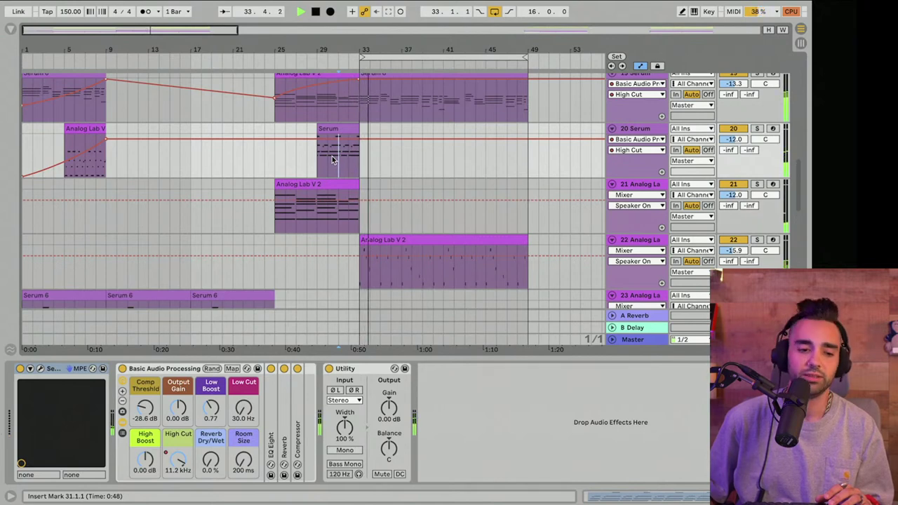
scroll(363, 151, "up", 15)
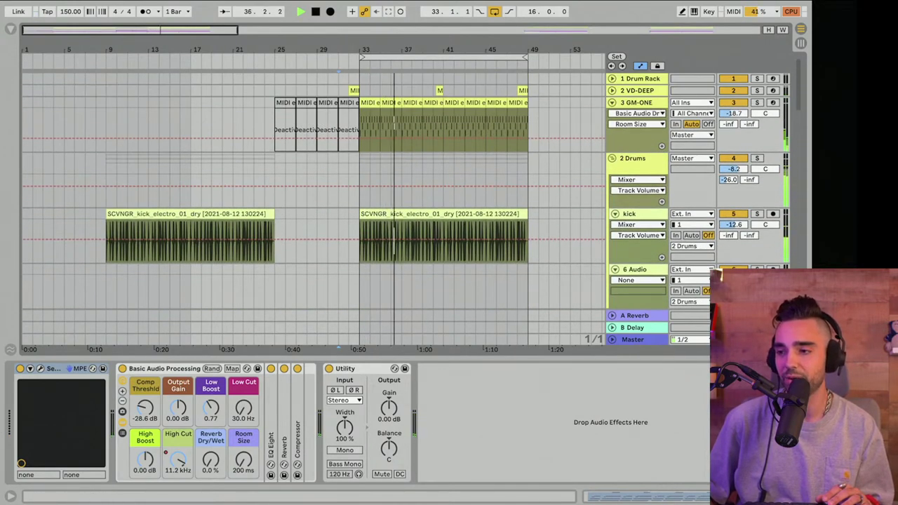
Hide the device view, solo track 3 GM-ONE briefly, and set its A-Reverb send to -7.2 dB
key("ctrl+alt+l")
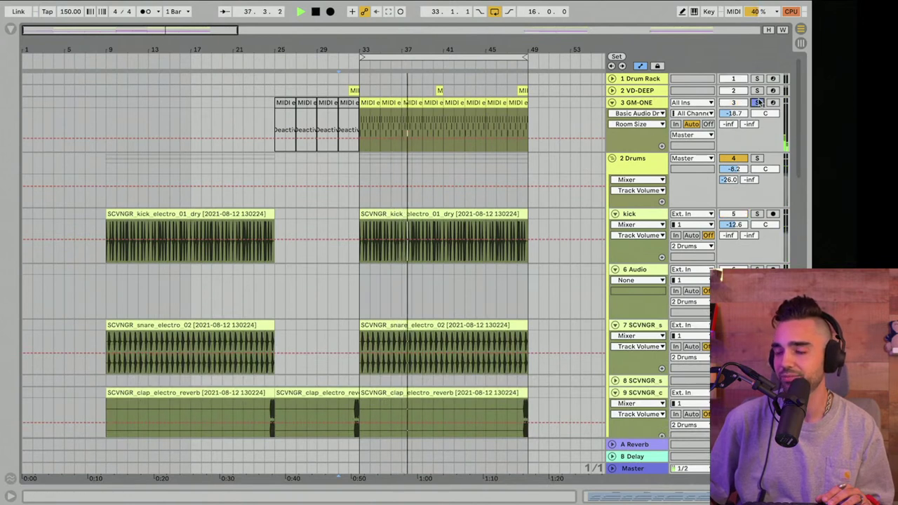
left_click(757, 103)
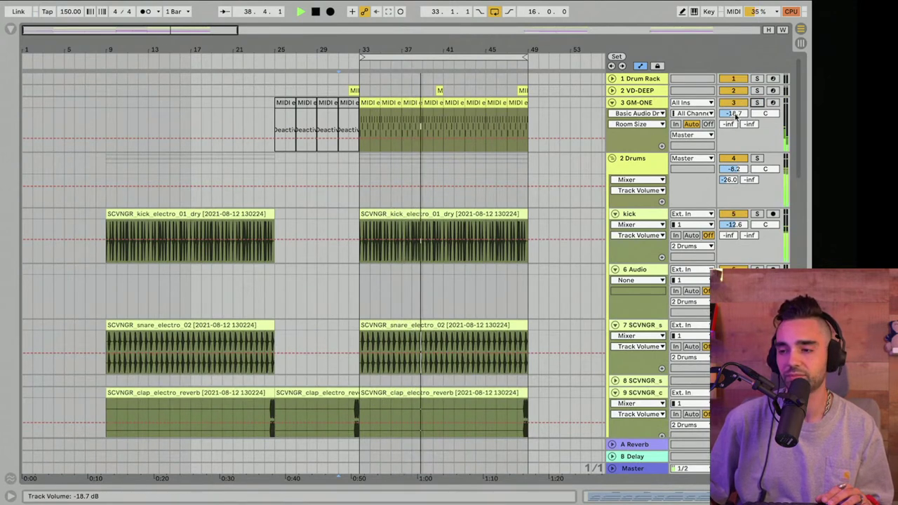
left_click_drag(728, 124, 728, 64)
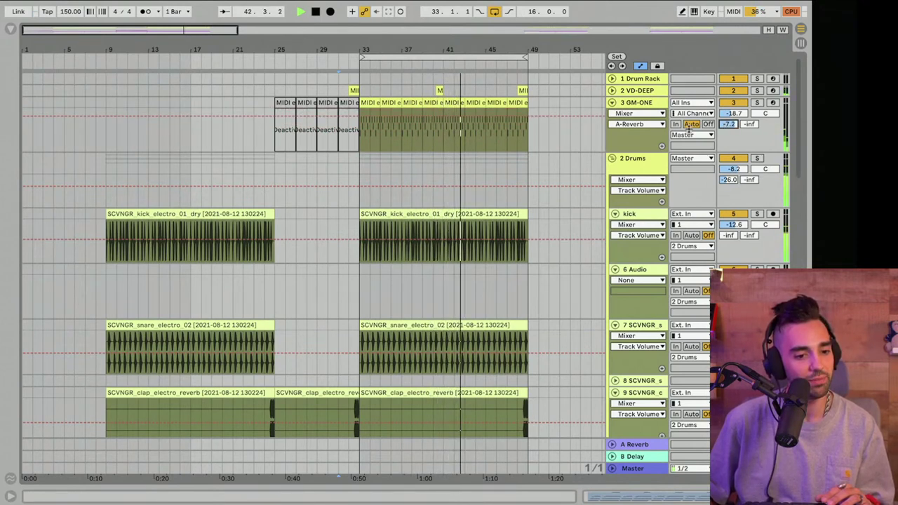
Listen to bars 33 to 49 while looking through all tracks, and replay the transition from bar 31
scroll(534, 167, "right", 5)
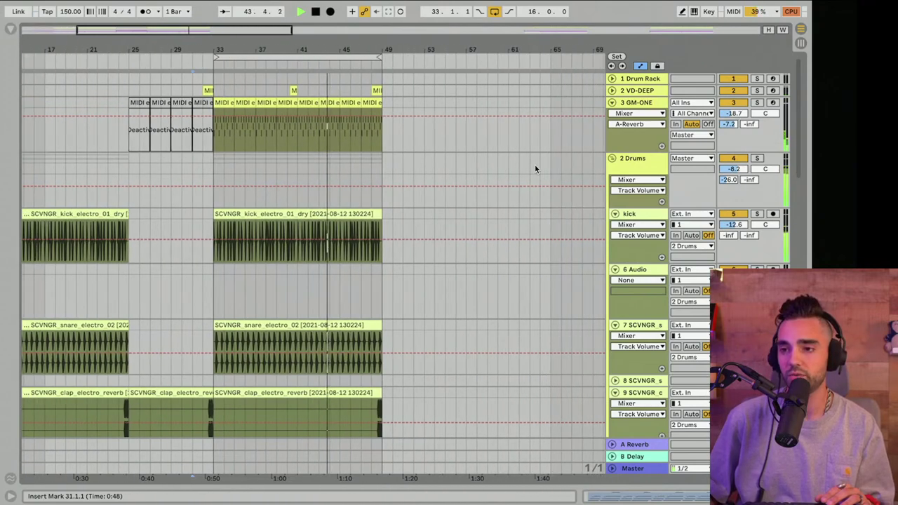
scroll(361, 184, "down", 1)
scroll(360, 181, "down", 15)
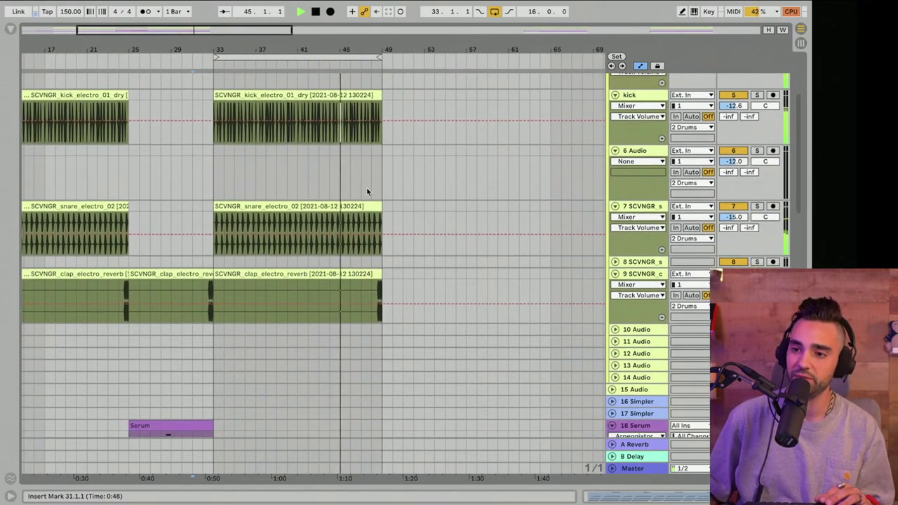
scroll(367, 188, "down", 6)
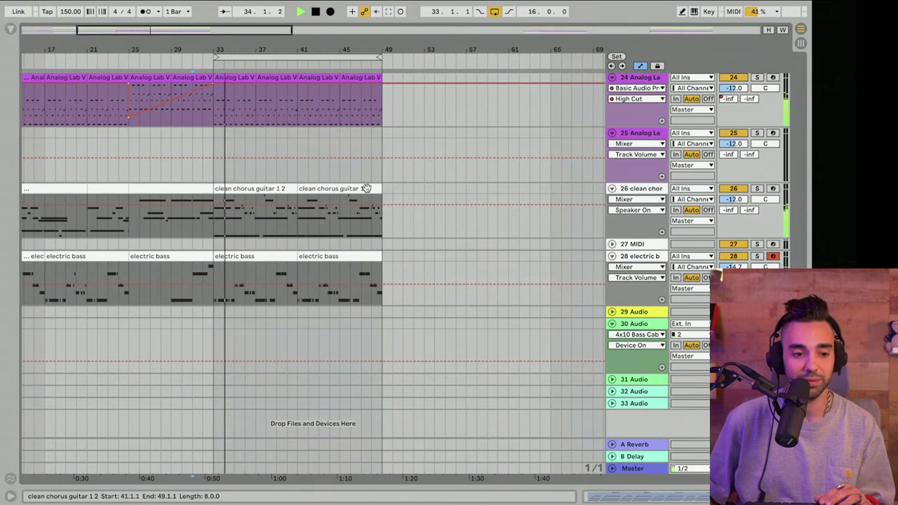
left_click_drag(203, 45, 312, 44)
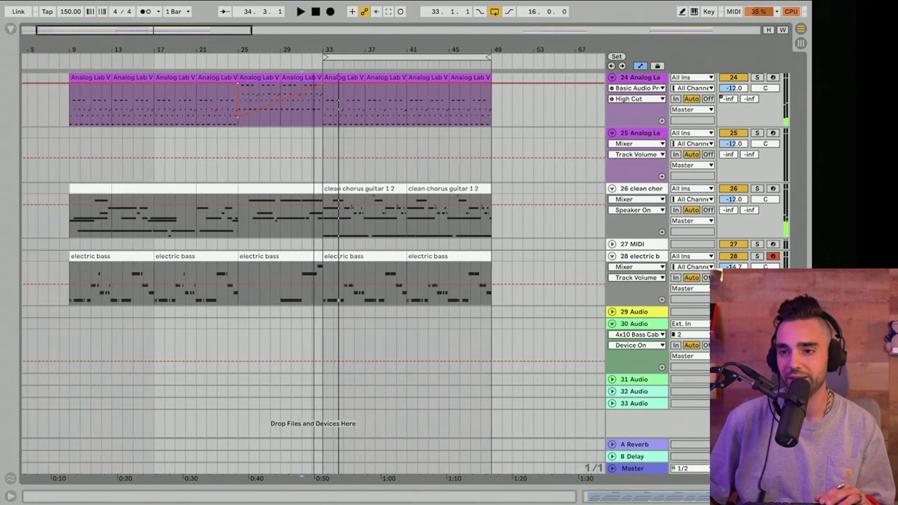
key("space")
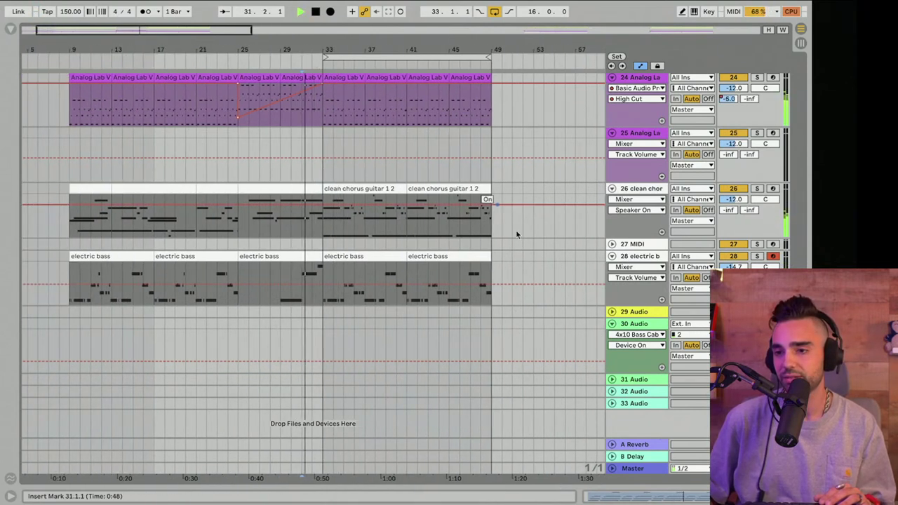
Delete both clean chorus guitar clips on track 26 between bars 33 and 49 and check the neighbouring tracks
left_click_drag(330, 190, 414, 189)
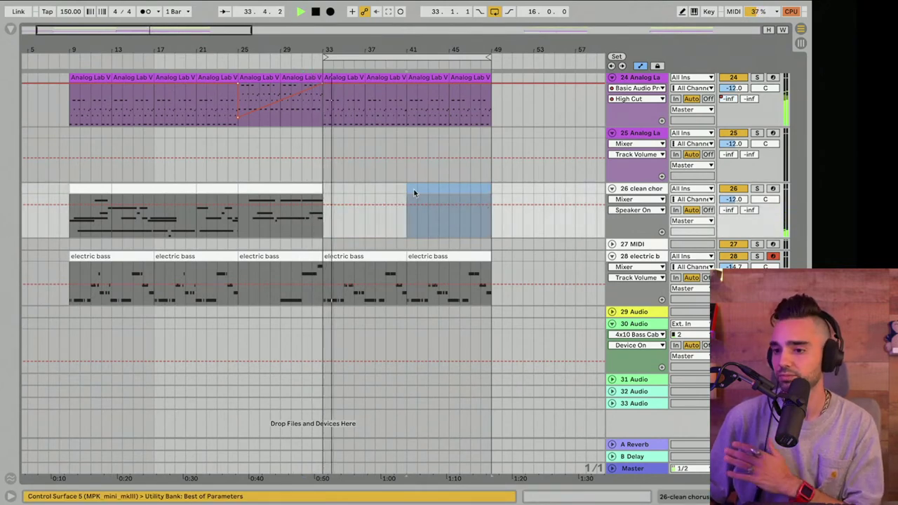
scroll(411, 193, "up", 2)
scroll(411, 189, "down", 4)
scroll(410, 188, "up", 8)
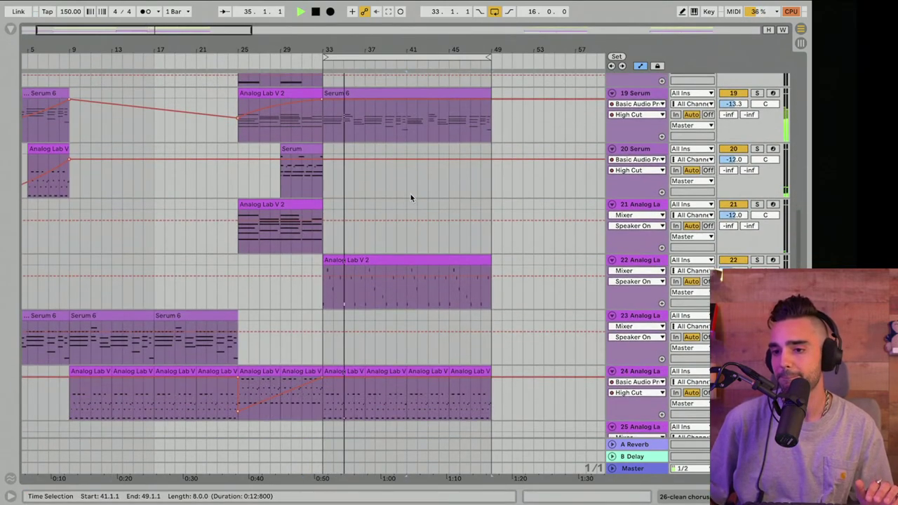
scroll(352, 258, "down", 5)
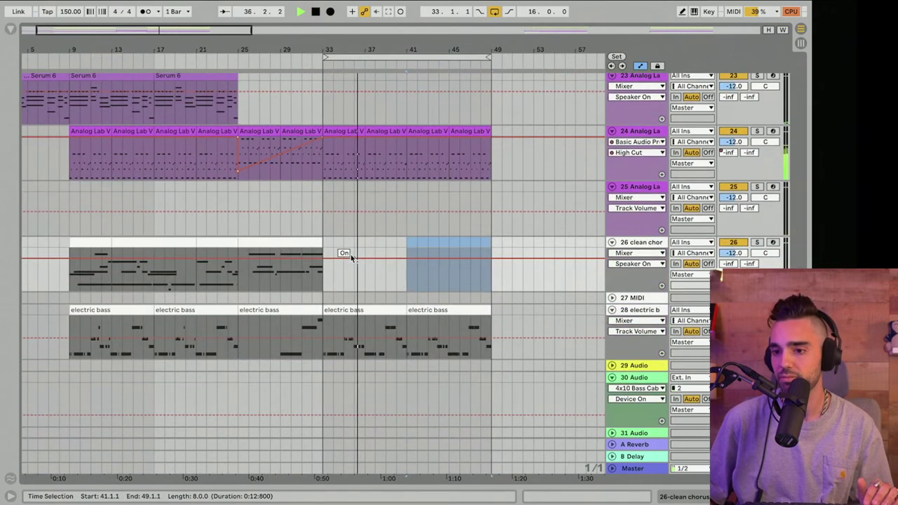
Trim the start of the Analog Lab V 2 clip on track 22 from bar 33 to 40.2.1
scroll(352, 259, "up", 5)
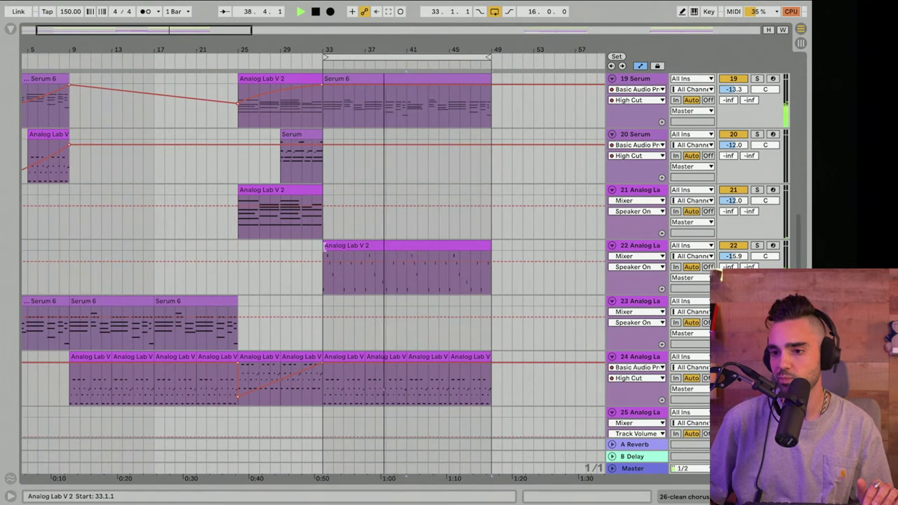
left_click_drag(323, 253, 394, 245)
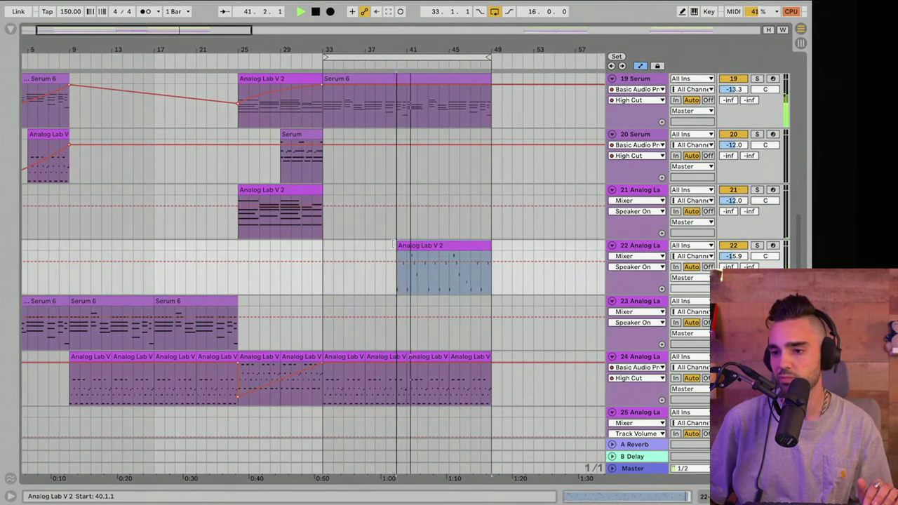
scroll(382, 245, "up", 5)
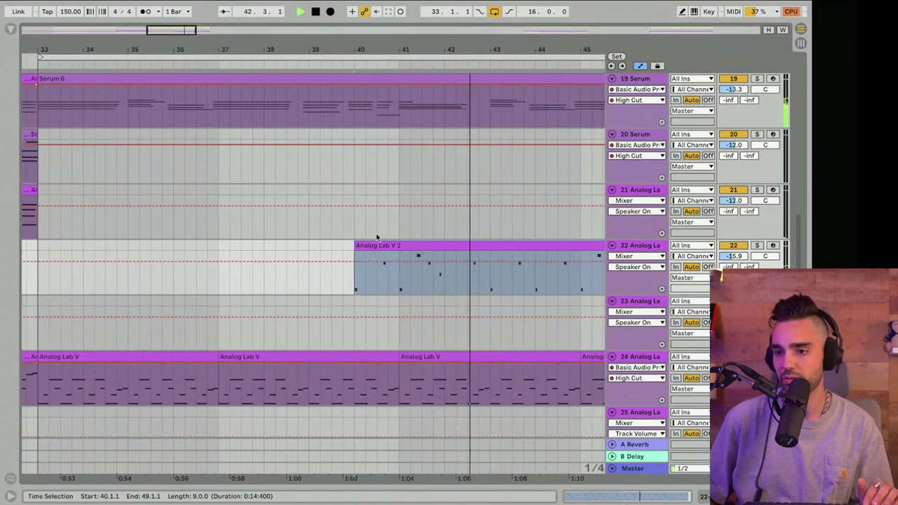
left_click_drag(360, 246, 369, 245)
Play from bar 29 and listen to the transition into bar 33 with the thinned-out guitar and synth parts
left_click_drag(325, 42, 324, 8)
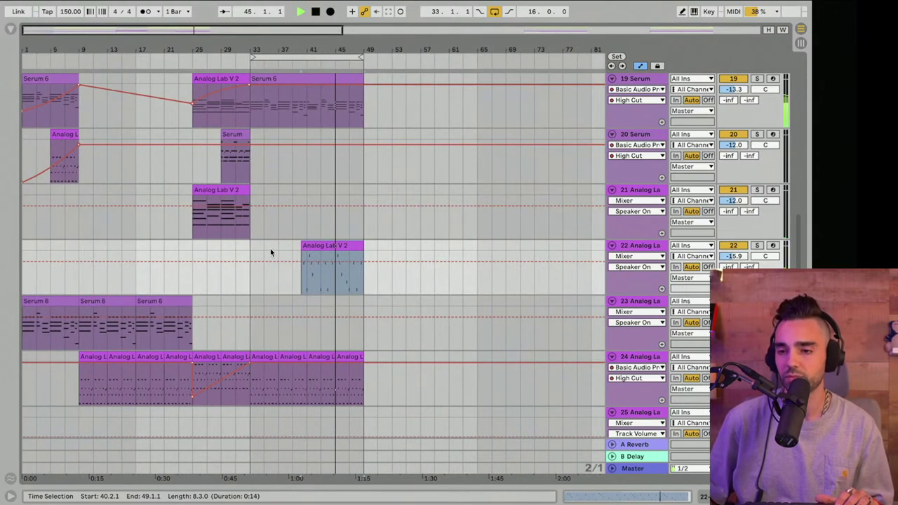
key("space")
scroll(270, 248, "up", 5)
scroll(270, 248, "down", 3)
scroll(269, 249, "down", 4)
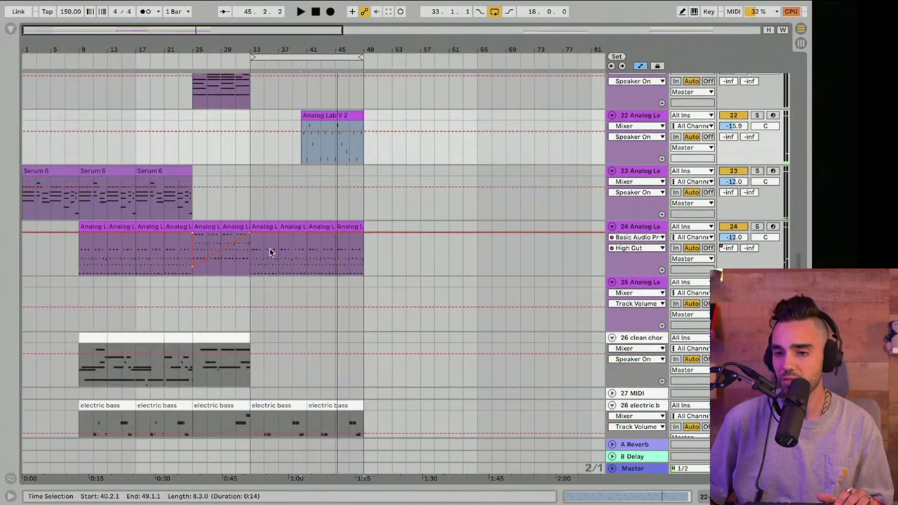
scroll(270, 249, "up", 1)
left_click(221, 231)
scroll(220, 231, "up", 1)
key("space")
scroll(221, 227, "up", 3)
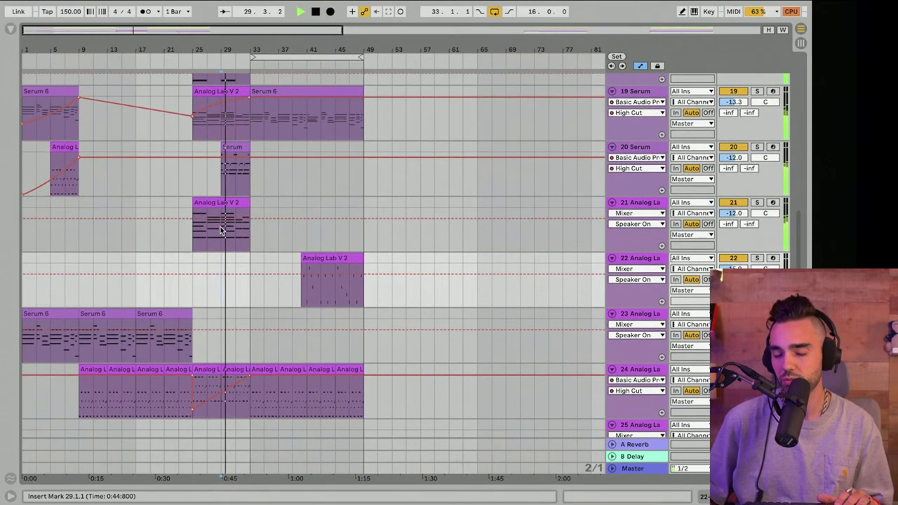
Record a new Serum part on track 18 from bar 33 to 49, discarding the short first take
left_click(283, 55)
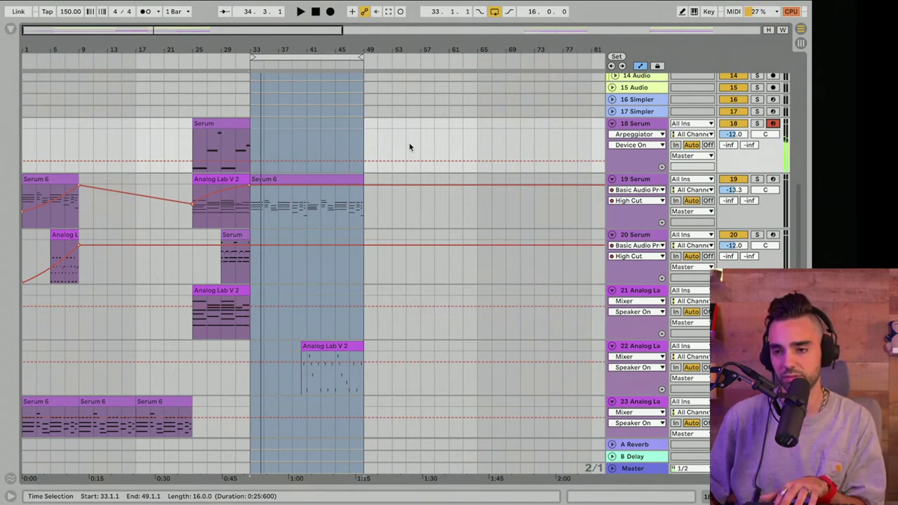
left_click(256, 144)
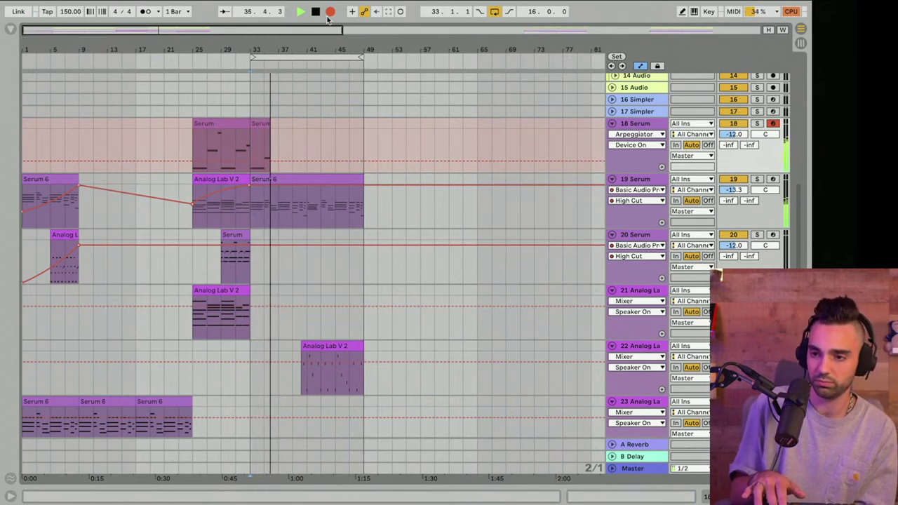
key("space")
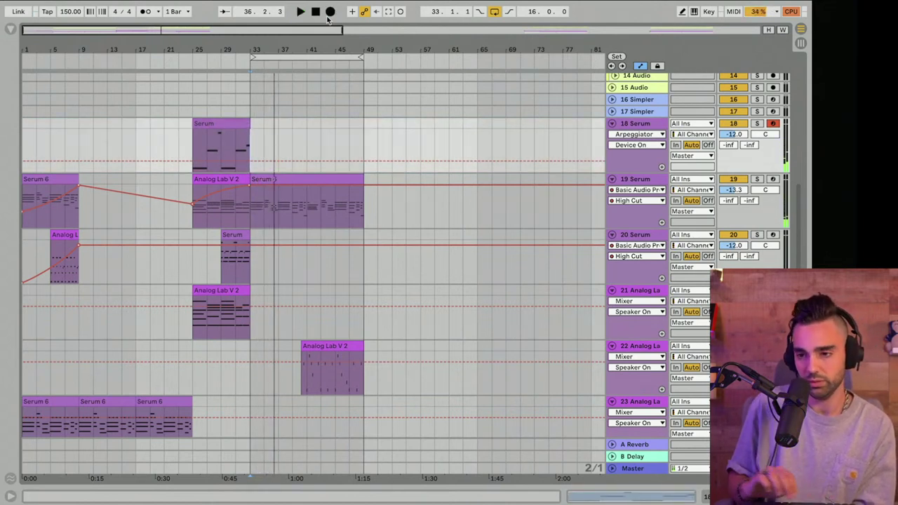
left_click(328, 17)
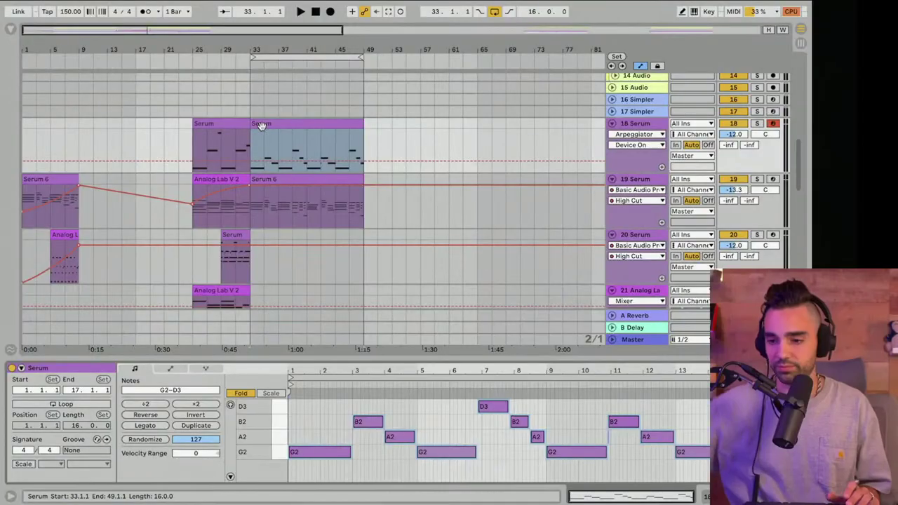
Apply Legato to all notes in the new Serum clip and delete the stray A2 note near clip bar 11
left_click(419, 432)
key("super+a")
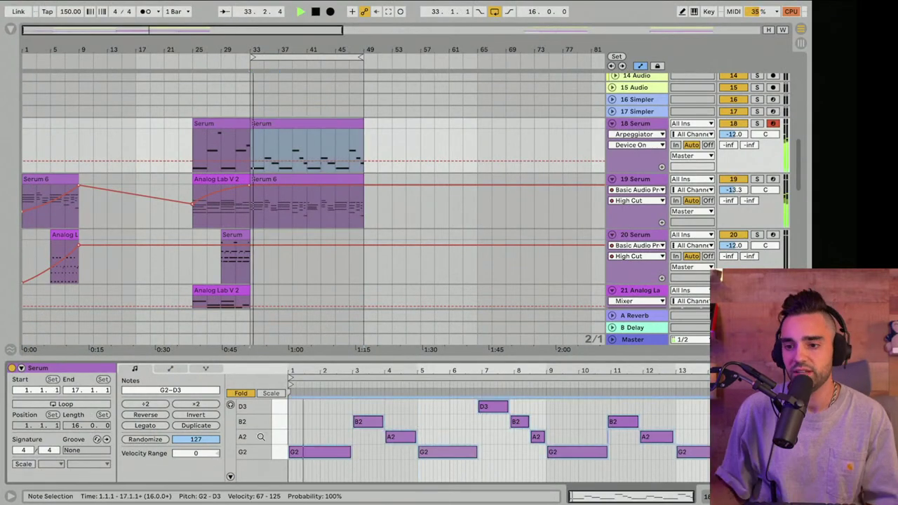
left_click(147, 428)
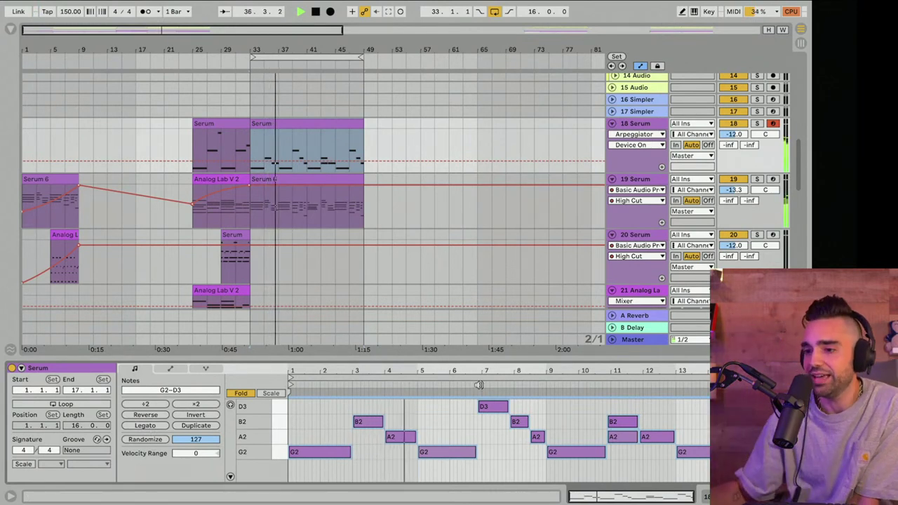
double_click(611, 437)
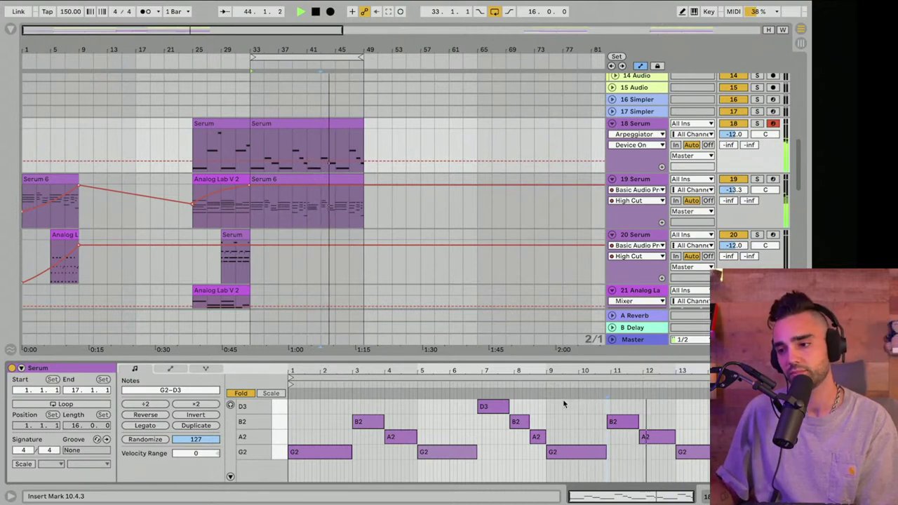
Move the G2 note at clip bar 13 to start at 12.4.3 and shorten the preceding A2 note to meet it
left_click(687, 453)
scroll(688, 452, "up", 3)
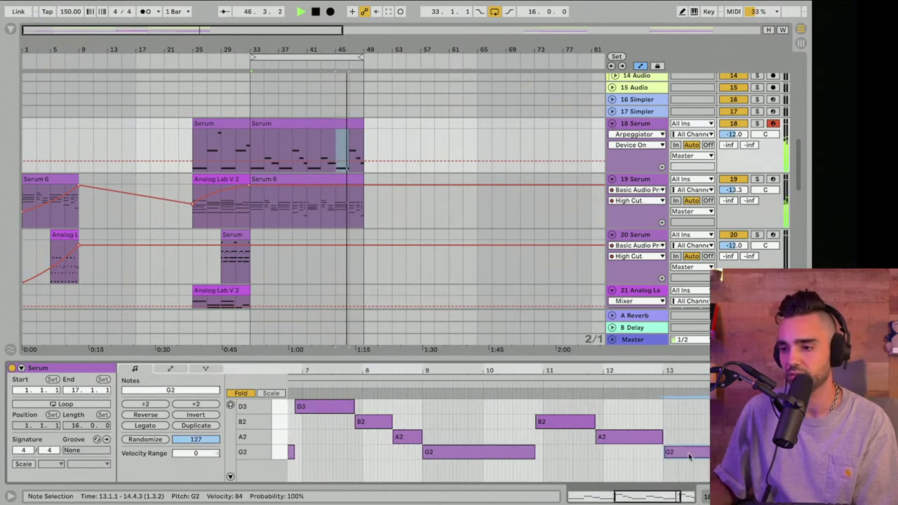
key("Left")
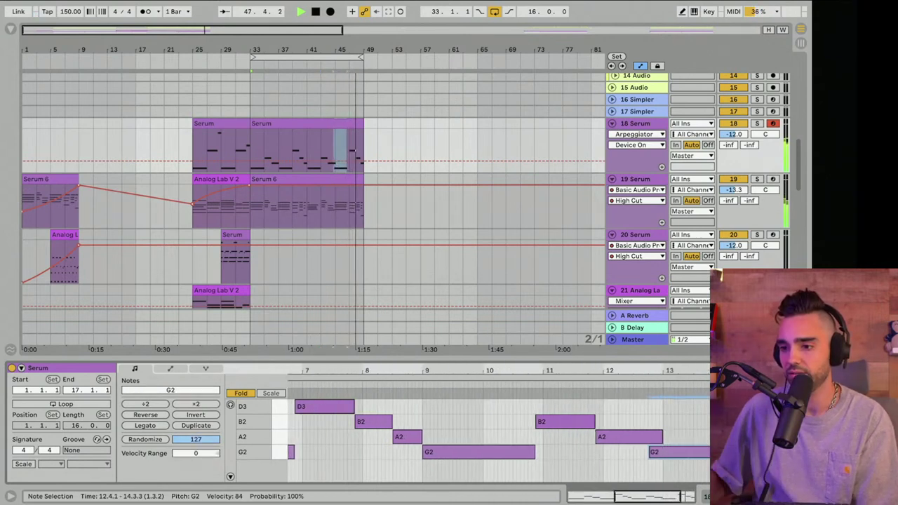
left_click(592, 384)
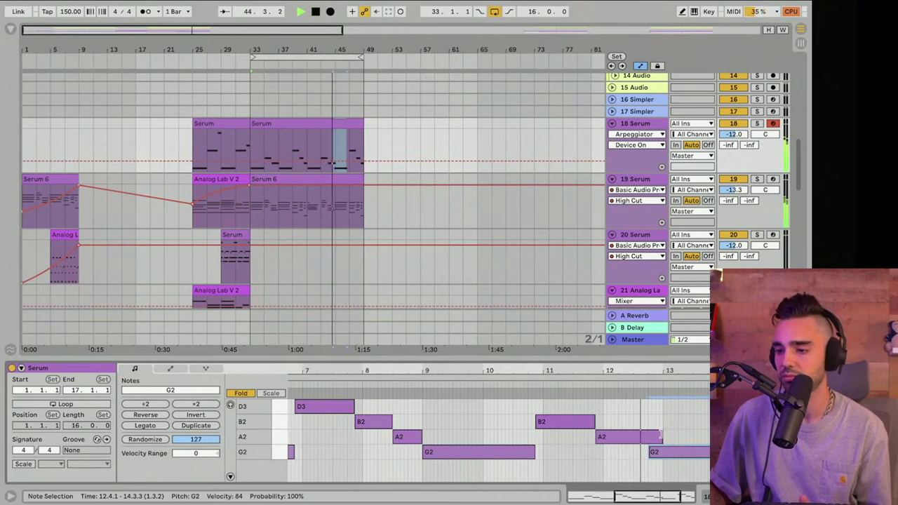
left_click_drag(661, 461, 671, 465)
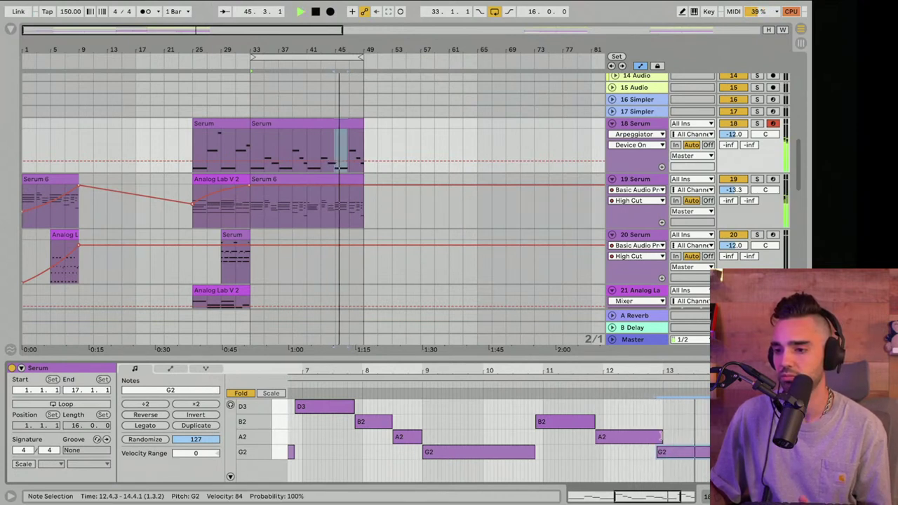
left_click(658, 436)
left_click_drag(658, 436, 653, 437)
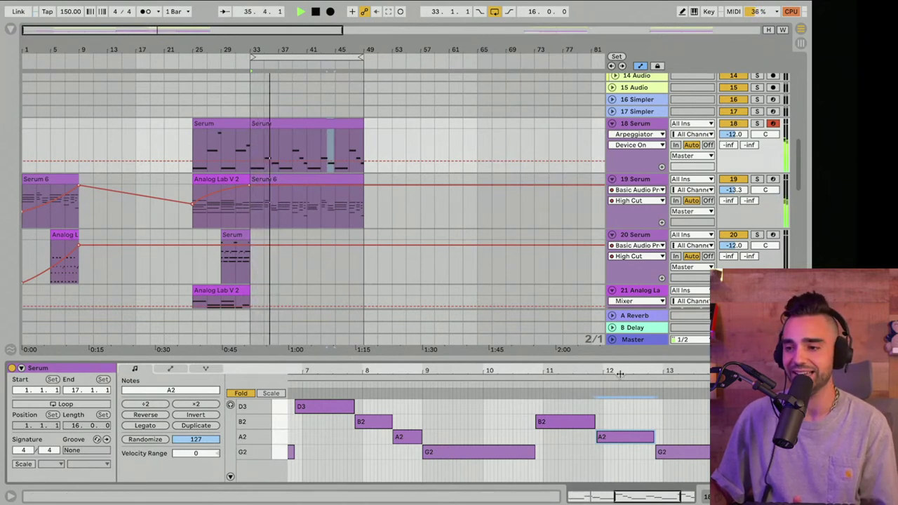
Start the G2 note near clip bar 5 at 4.4.3 and shorten the preceding A2 note to end there
left_click_drag(620, 375, 655, 374)
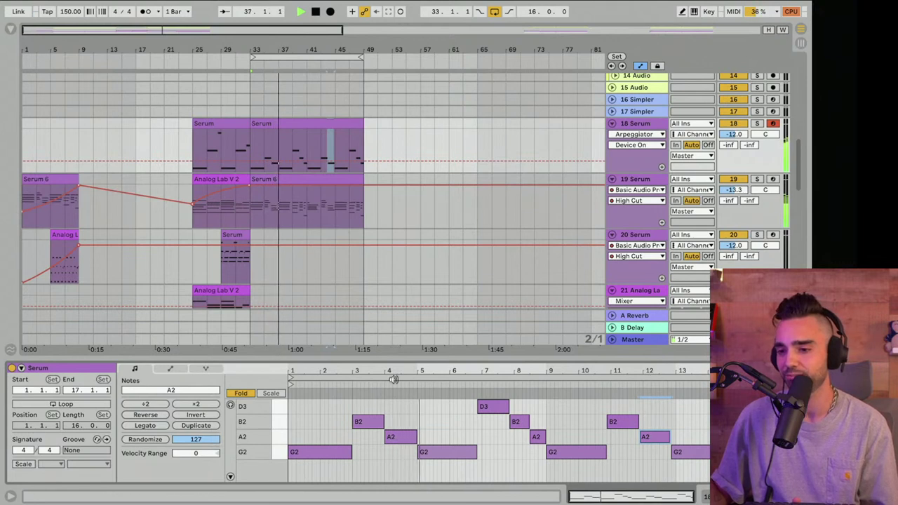
left_click_drag(394, 374, 398, 462)
left_click(339, 463)
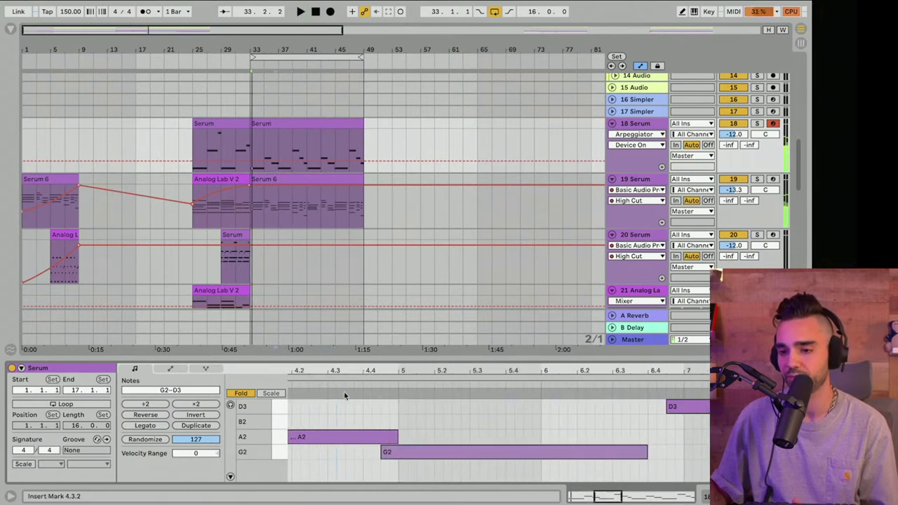
left_click(335, 378)
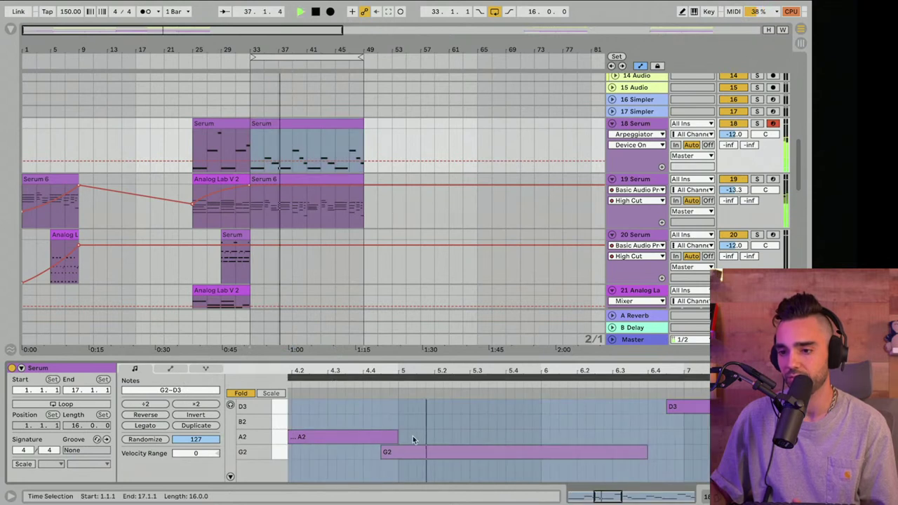
left_click_drag(396, 438, 379, 438)
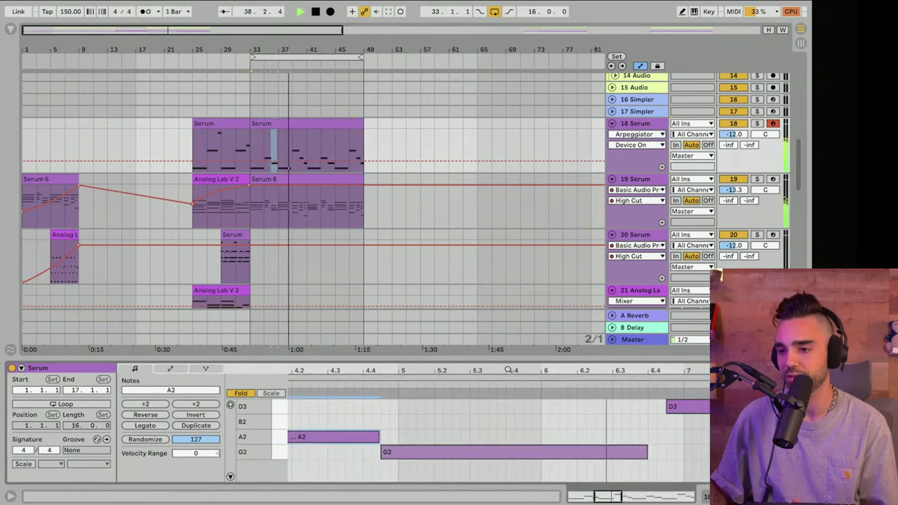
left_click_drag(444, 370, 442, 281)
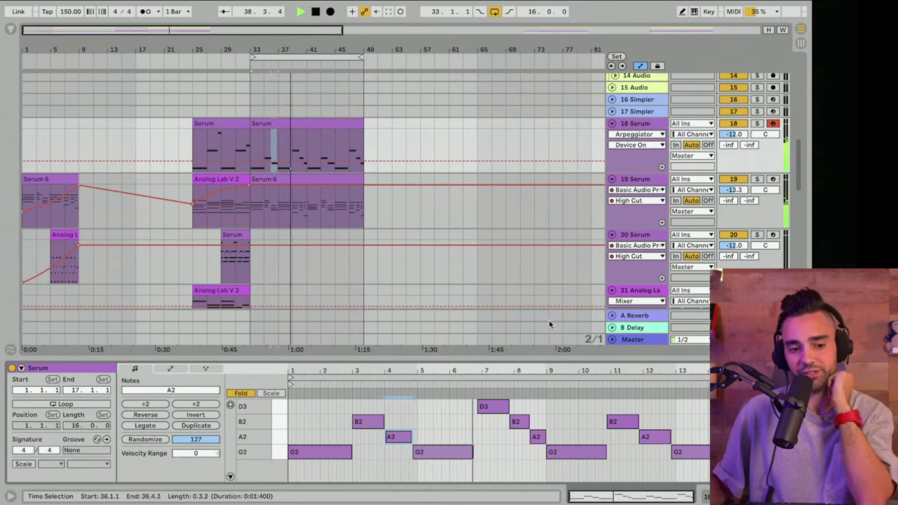
Listen to the edited Serum part in bars 33 to 49 while looking through the other synth, bass and drum tracks
scroll(547, 320, "down", 3)
scroll(436, 212, "down", 5)
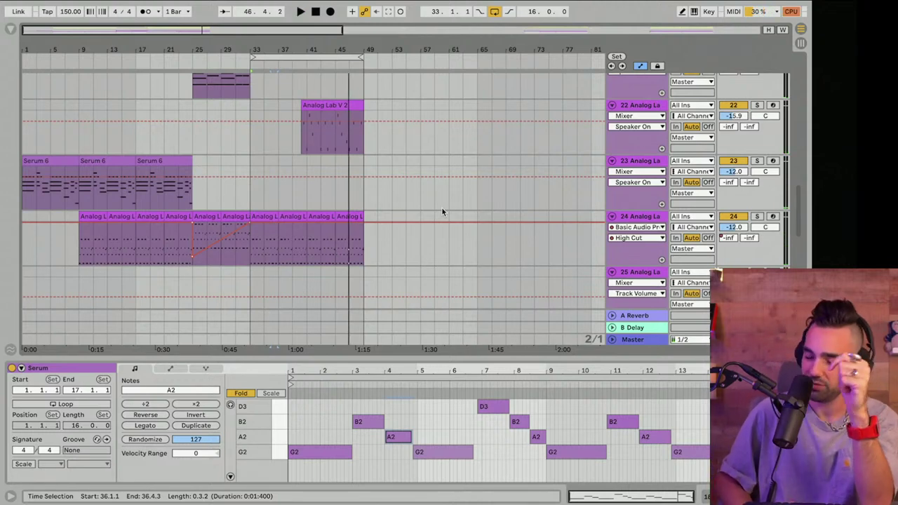
scroll(441, 209, "up", 10)
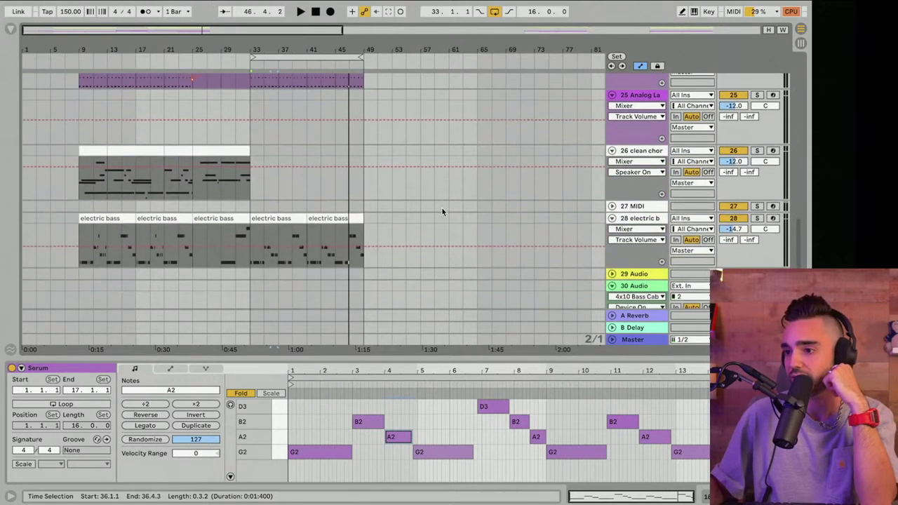
scroll(420, 207, "up", 5)
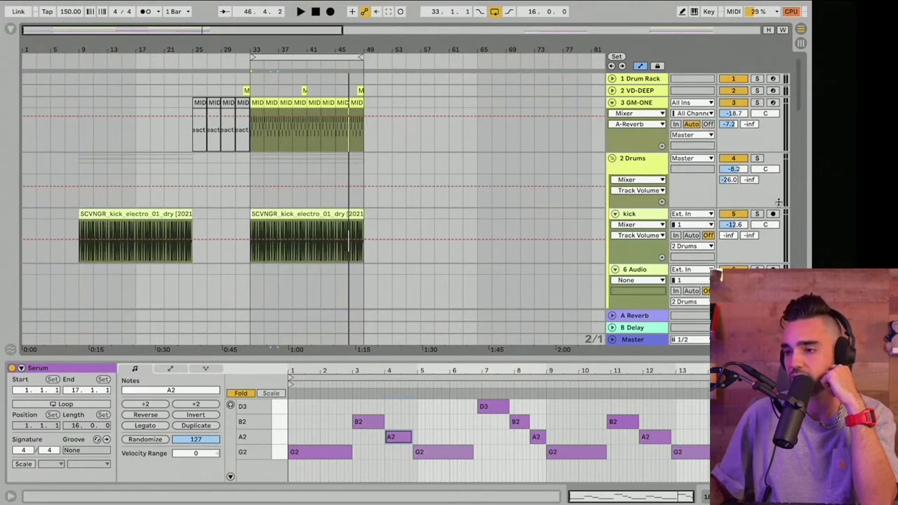
scroll(421, 206, "down", 10)
scroll(778, 203, "down", 5)
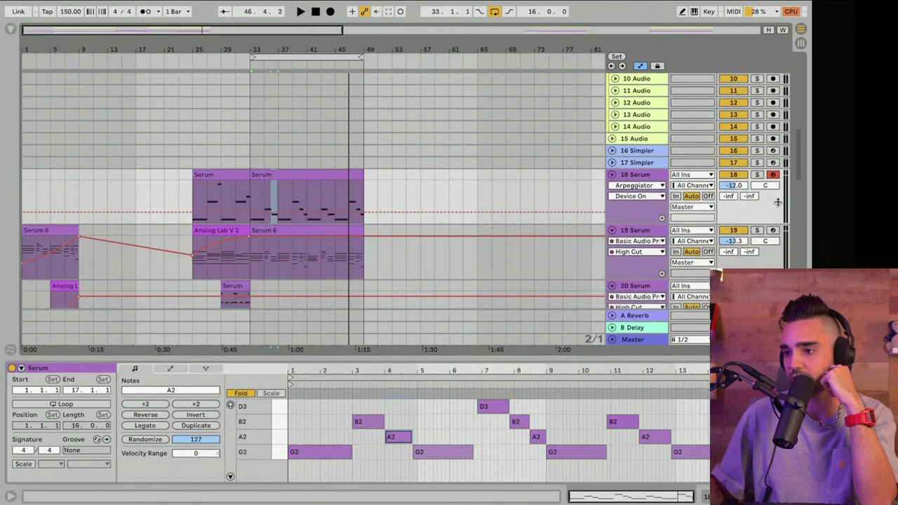
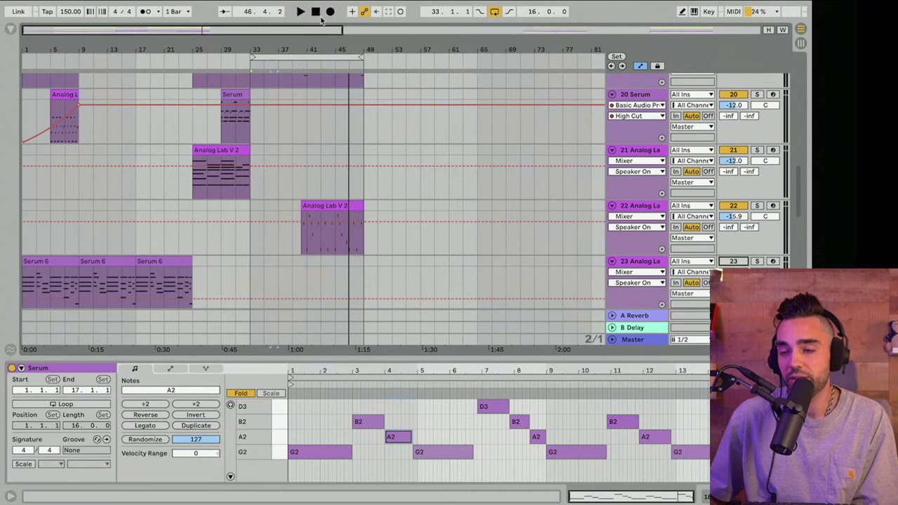
Extend the loop to cover bars 1 to 49, reactivate track 23 and play the arrangement from bar 1
left_click(316, 15)
left_click_drag(247, 51, 40, 58)
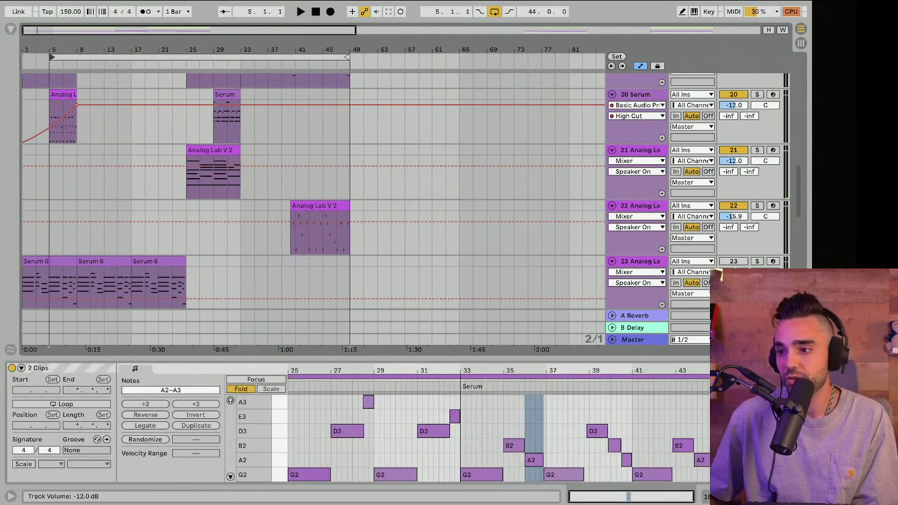
left_click(733, 272)
left_click(733, 262)
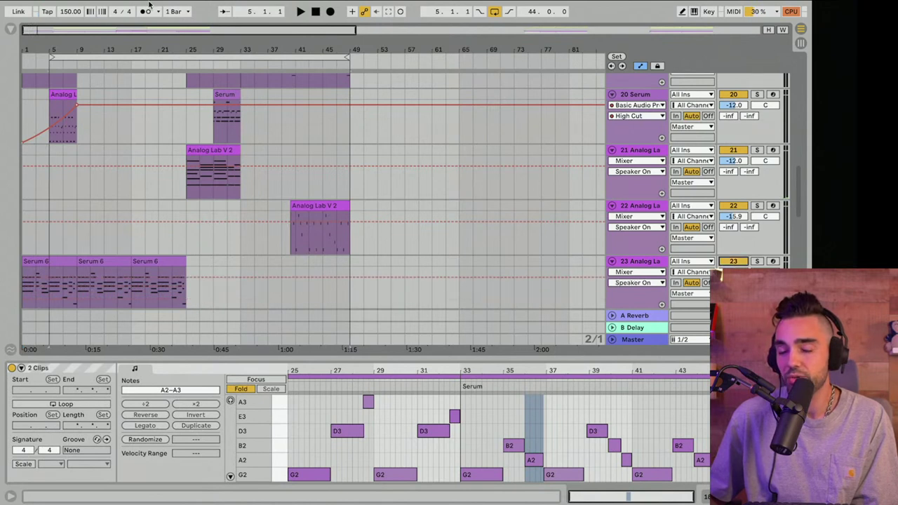
left_click_drag(51, 57, 29, 72)
left_click(301, 11)
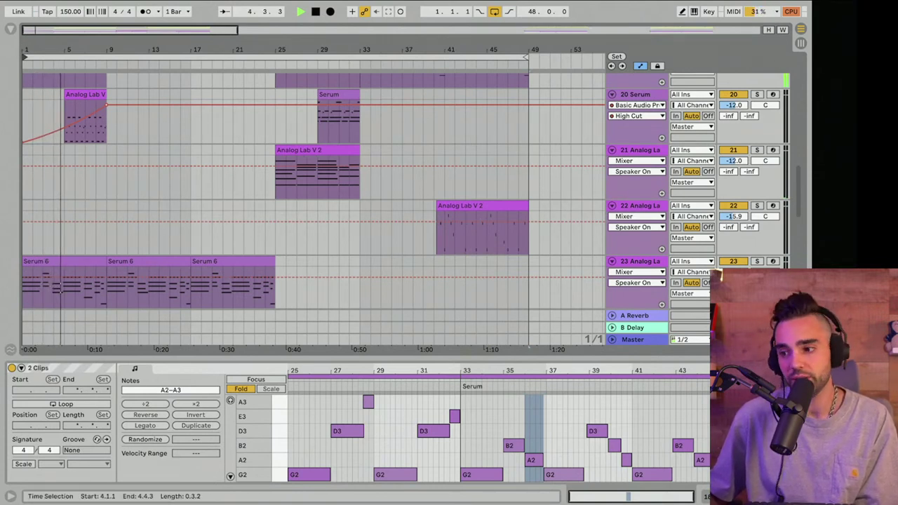
Hide the clip detail view and collapse all tracks and the drum group to follow the whole arrangement during playback
left_click(801, 496)
scroll(304, 251, "up", 10)
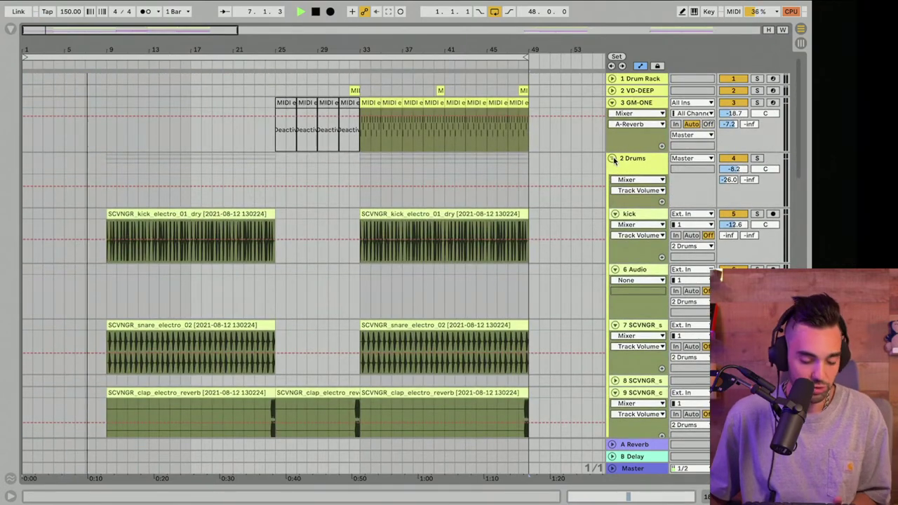
left_click(613, 159)
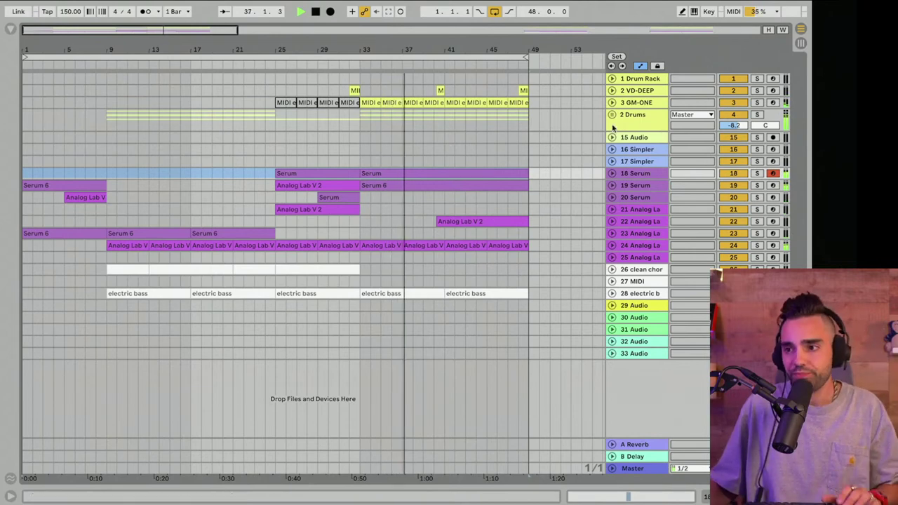
Stop playback, open the VD-DEEP drummer on track 2 and audition its chorus patterns around C4
left_click(612, 91)
key("space")
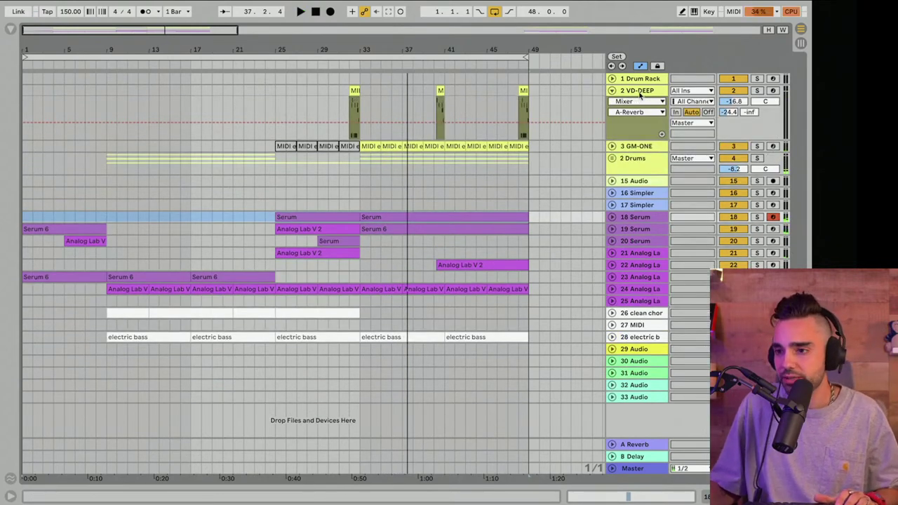
double_click(639, 95)
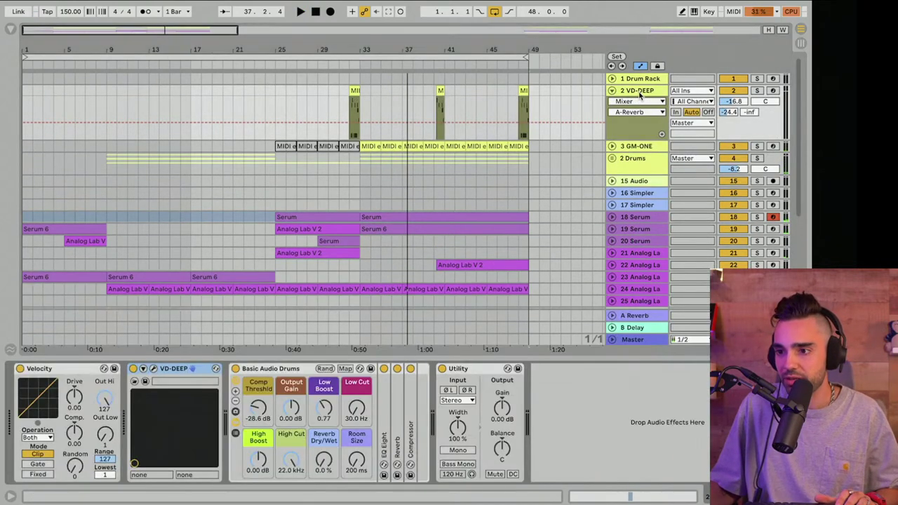
left_click(153, 368)
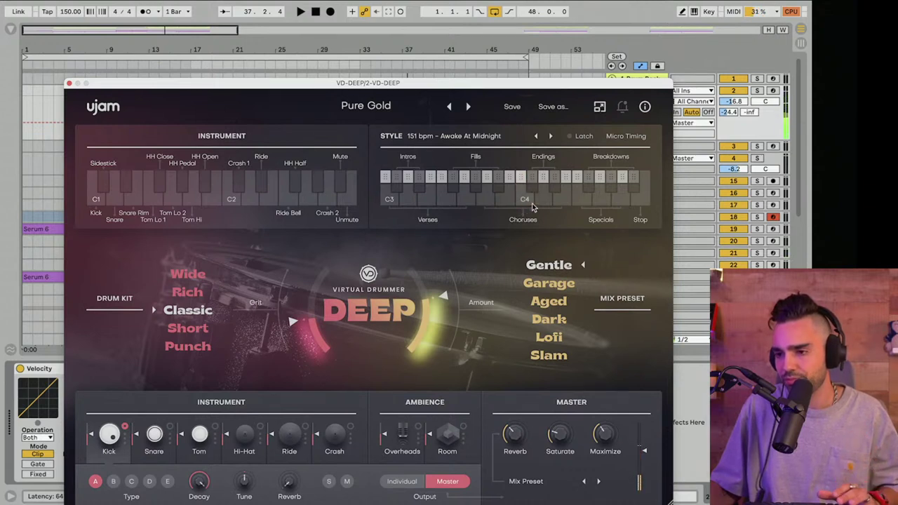
left_click(538, 203)
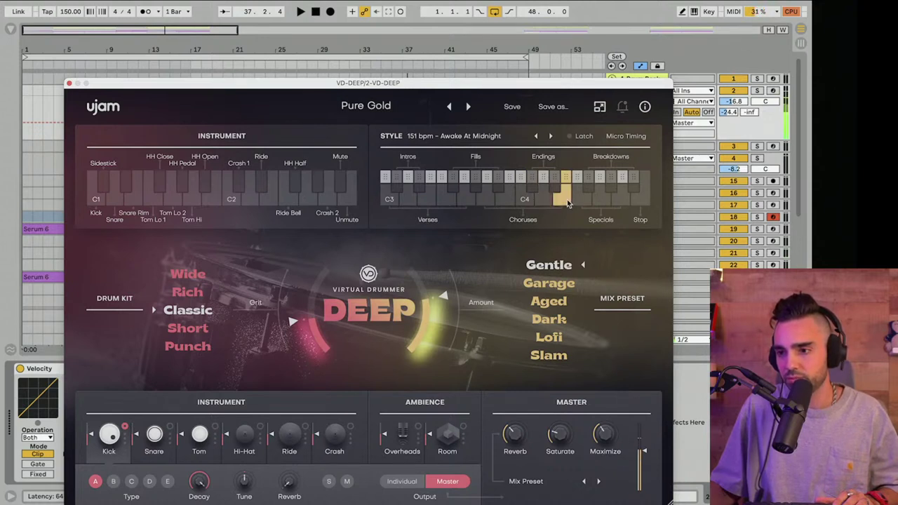
Place a four-bar VD-DEEP chorus pattern on track 2 at bar 33 and close the plug-in window
left_click_drag(529, 81, 111, 101)
left_click_drag(125, 198, 383, 91)
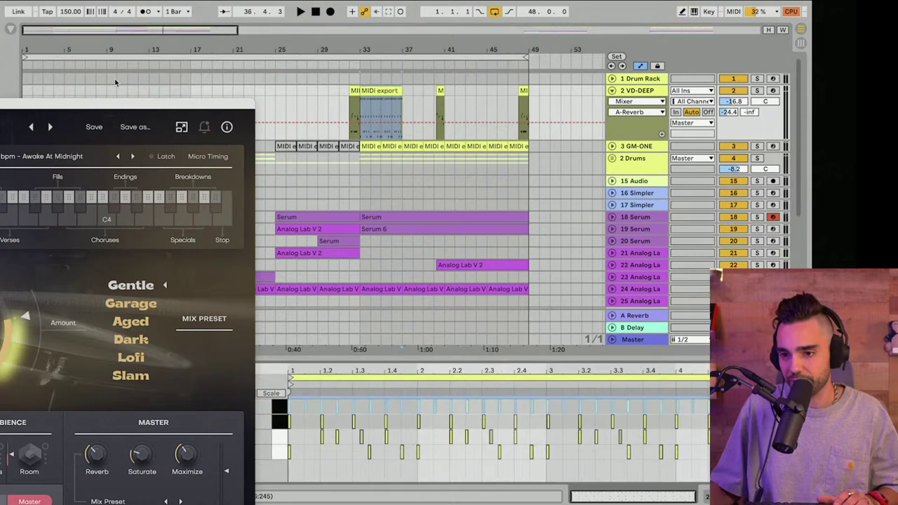
left_click_drag(106, 103, 109, 104)
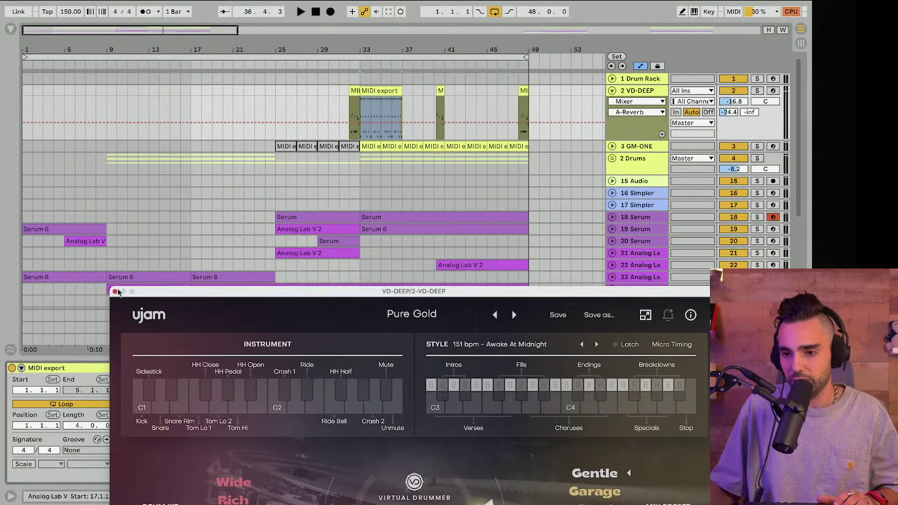
left_click(116, 291)
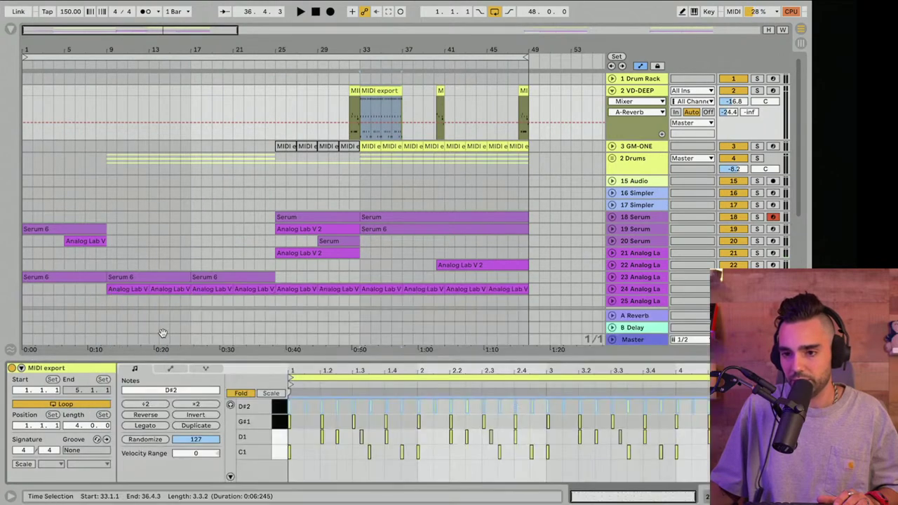
Remove all G#1 notes from the new MIDI export clip on track 2
left_click(281, 425)
key("ctrl+a")
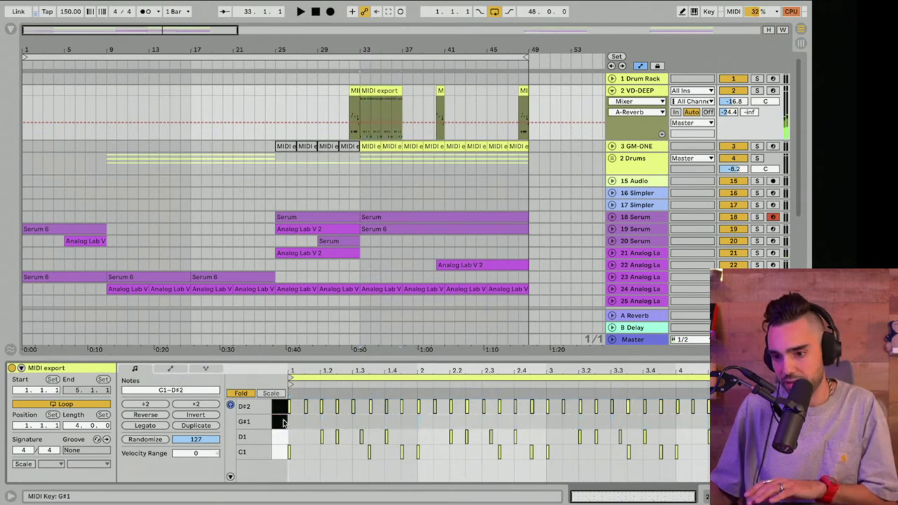
Remove the D1 and C1 notes from the four-bar MIDI export clip, keeping only D#2, and play it from bar 33
left_click(282, 441)
key("Delete")
left_click(281, 454)
key("Delete")
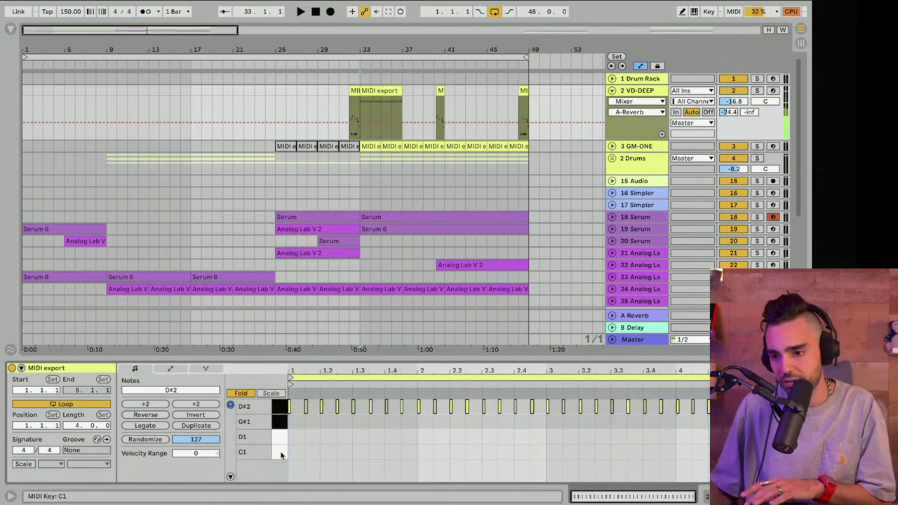
key("space")
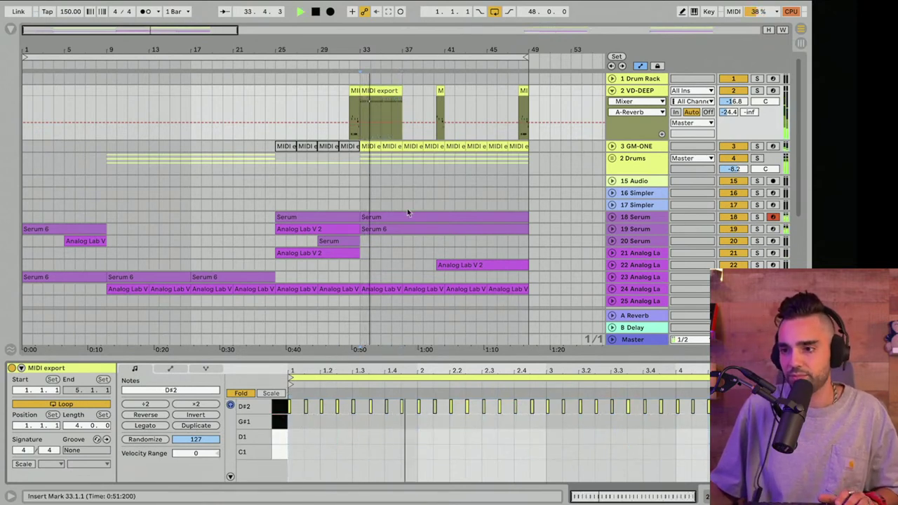
key("minus")
key("space")
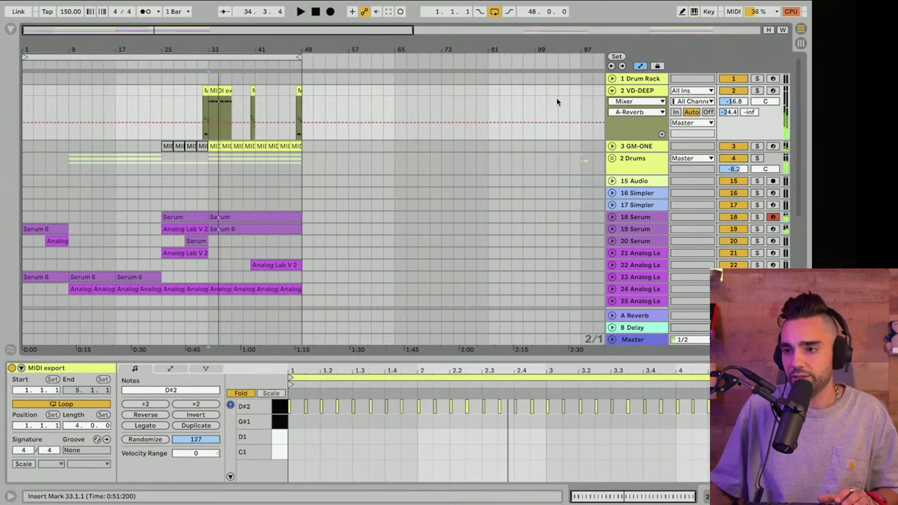
Duplicate the VD-DEEP track and delete the four-bar clip at bar 33 from the original track 2
left_click(637, 92)
key("ctrl+d")
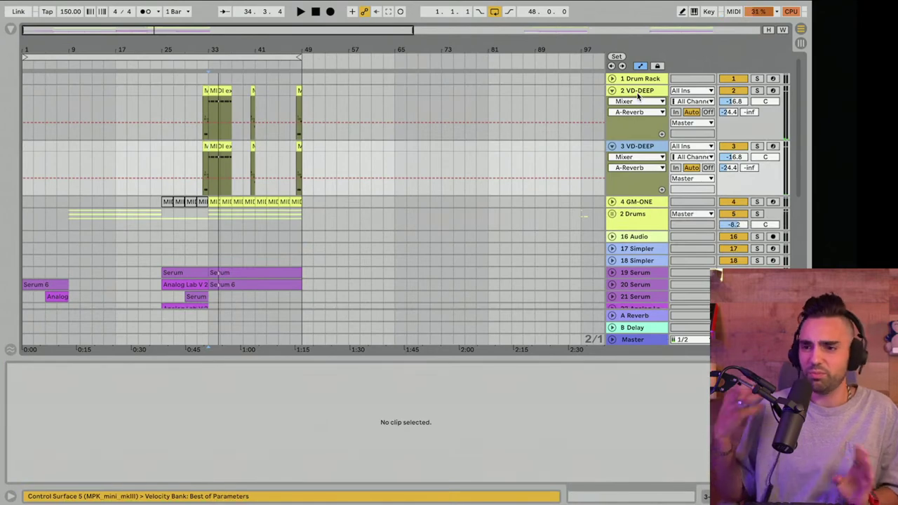
left_click(223, 90)
key("Delete")
Delete the three short fill clips at bars 32, 40 and 48 from the duplicated VD-DEEP track 3
left_click(205, 147)
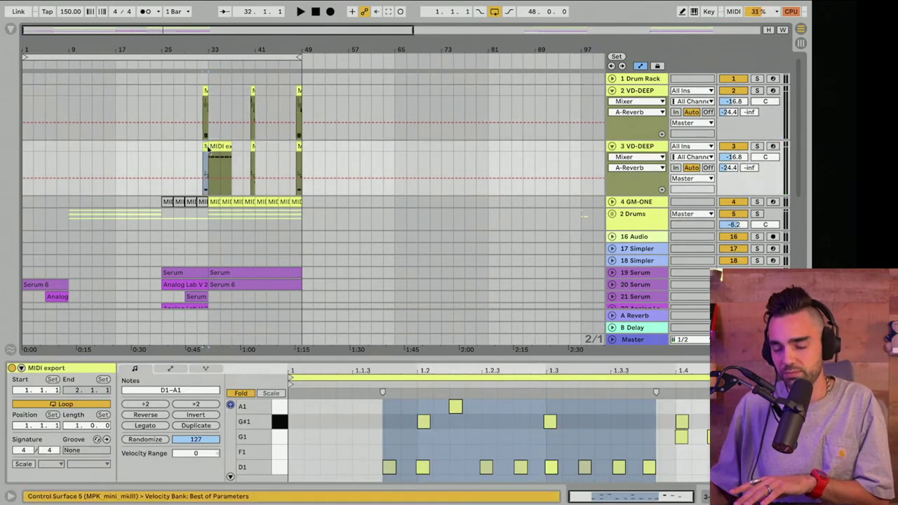
key("Delete")
left_click(253, 146)
key("Delete")
left_click(298, 145)
key("Delete")
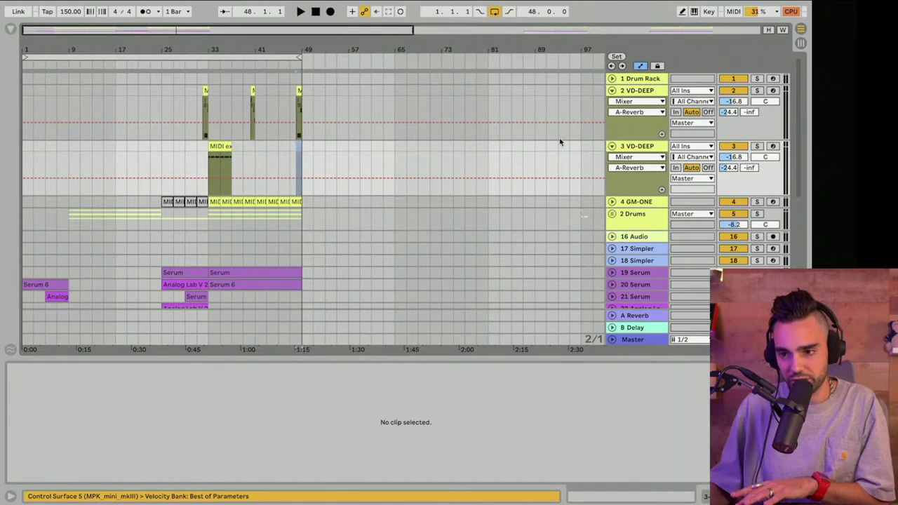
In track 3's Basic Audio Drums rack, set Low Cut to 1.14 kHz, Reverb Dry/Wet to 69 % and Room Size to 7.95 s during playback
left_click(635, 142)
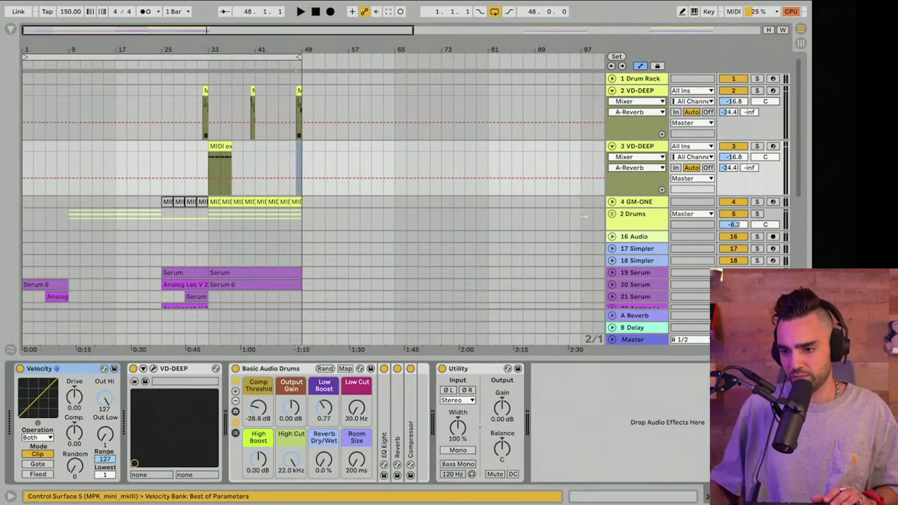
left_click_drag(356, 409, 356, 366)
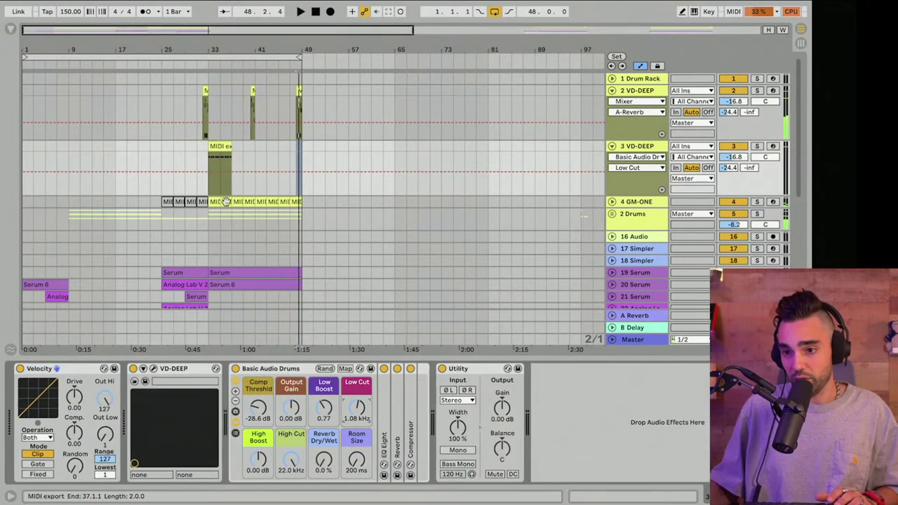
left_click(208, 202)
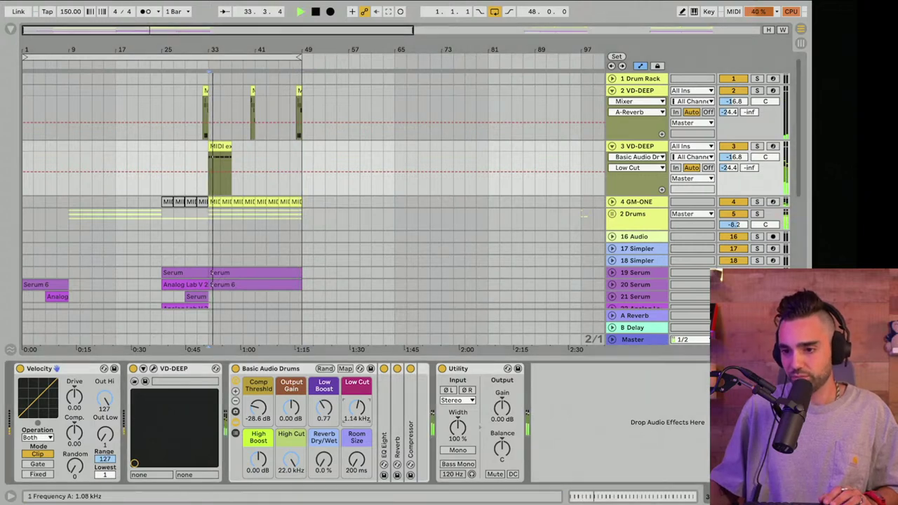
mouse_move(323, 460)
left_mouse_down()
mouse_move(323, 448)
mouse_move(353, 449)
mouse_move(353, 429)
mouse_move(320, 454)
mouse_move(319, 445)
left_mouse_up()
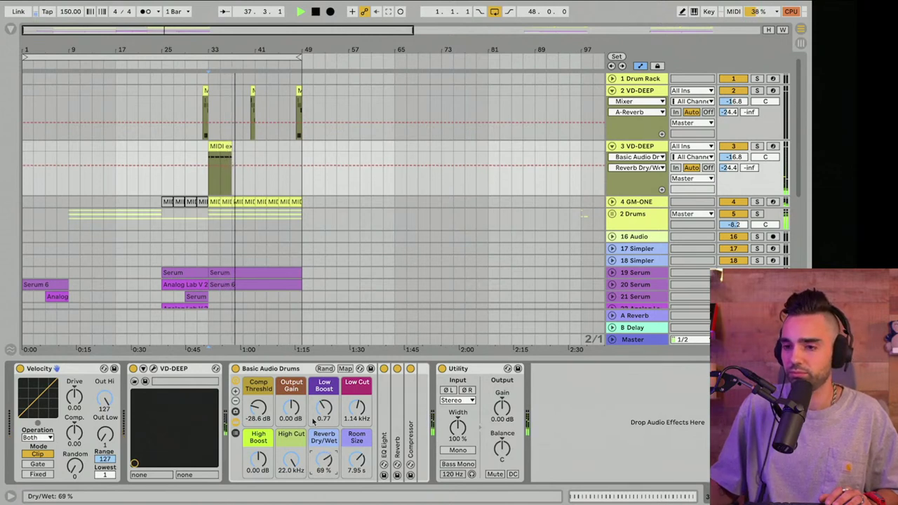
Duplicate the four-bar clip on track 3 three times so the pattern runs from bar 33 to 49
left_click(219, 156)
key("ctrl+d")
key("ctrl+d")
key("ctrl+d")
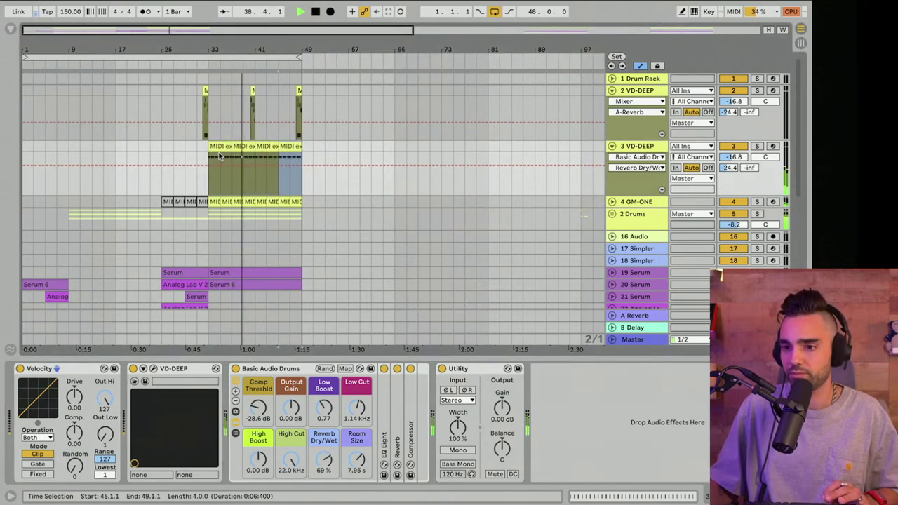
Set track 3's Room Size to 10.9 s, Reverb Dry/Wet to 67 % and High Cut to 10.1 kHz, soloing the track while adjusting
left_click_drag(356, 461, 356, 452)
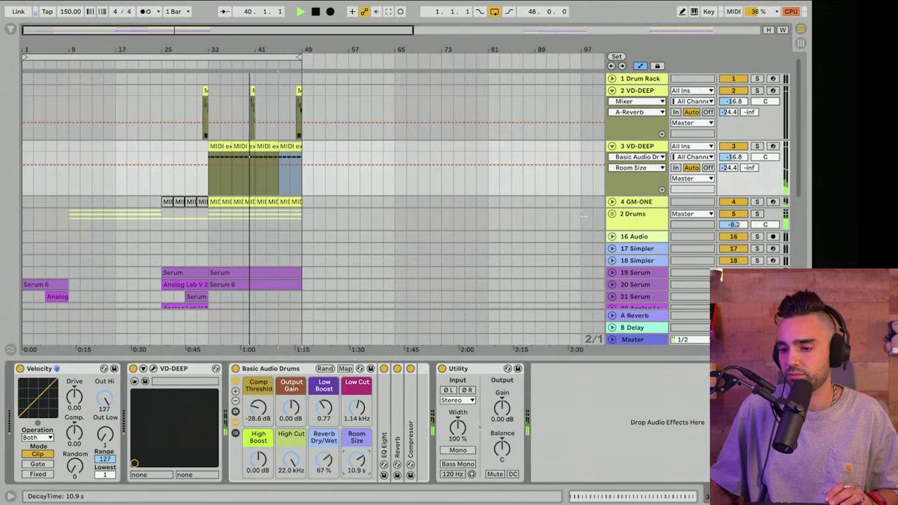
left_click(757, 146)
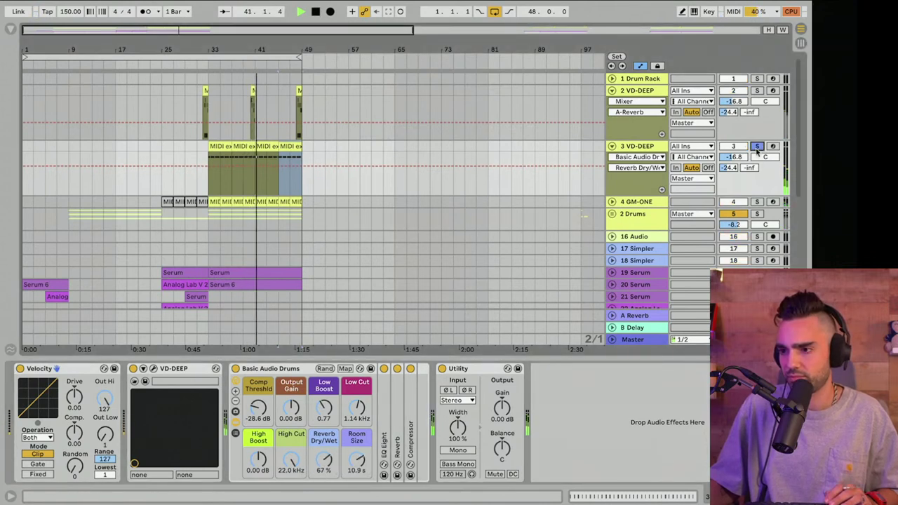
left_click_drag(291, 459, 291, 476)
left_click(757, 146)
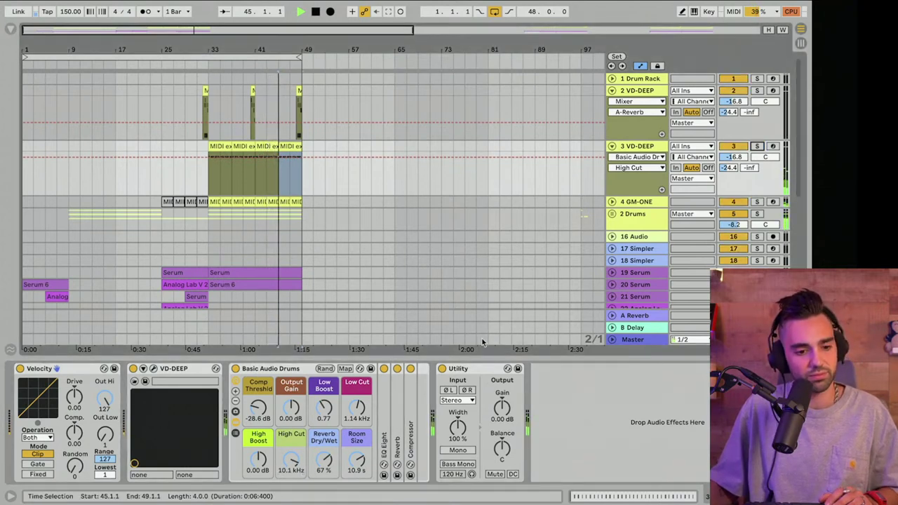
Unfold the 2 Drums group to show its kick, snare and clap tracks
scroll(262, 200, "down", 3)
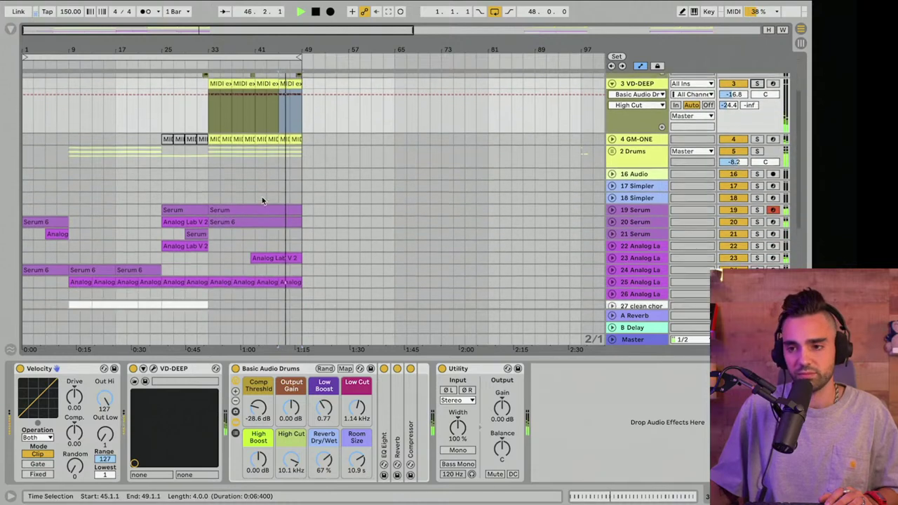
left_click(612, 146)
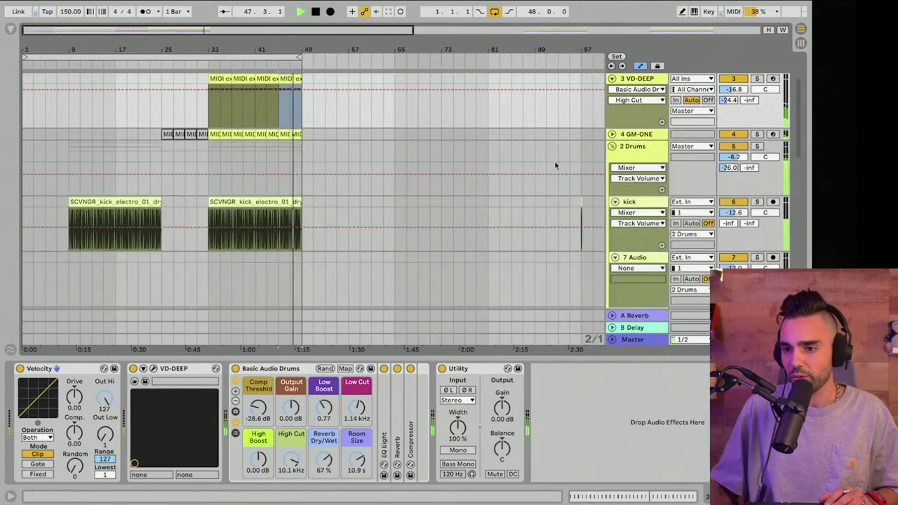
scroll(445, 178, "down", 5)
Switch to Splice, leave the Scavenger Hunt pack and search the sample library for CRASH
mouse_move(474, 5)
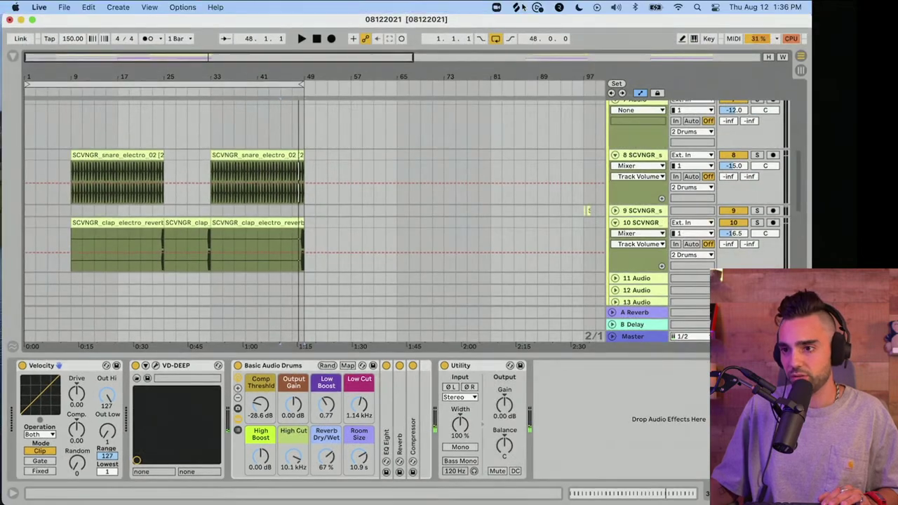
left_click(517, 7)
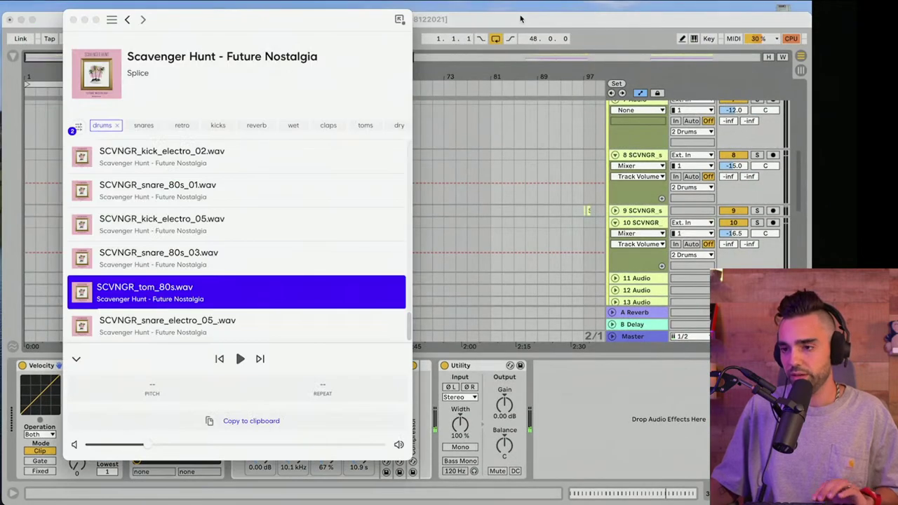
left_click(112, 21)
left_click(306, 36)
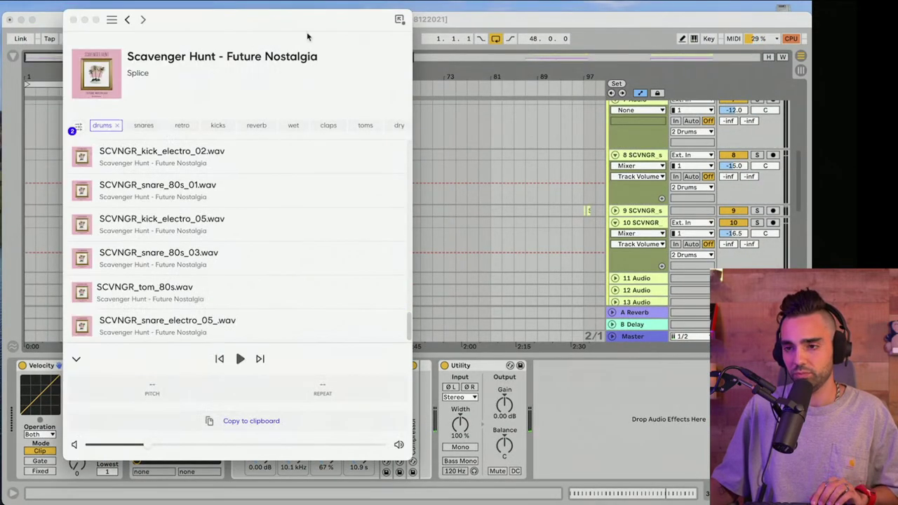
left_click(128, 20)
left_click(136, 45)
type("CRASH")
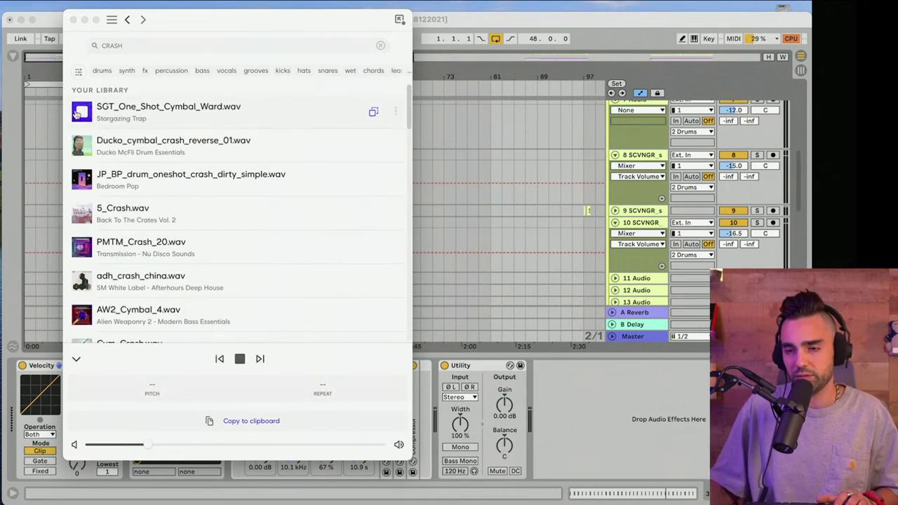
Move the Splice window off the arrangement and audition the crash samples, including PMTM_Crash_20, Cym_Crash and 5_Crash
left_click_drag(357, 28, 641, 40)
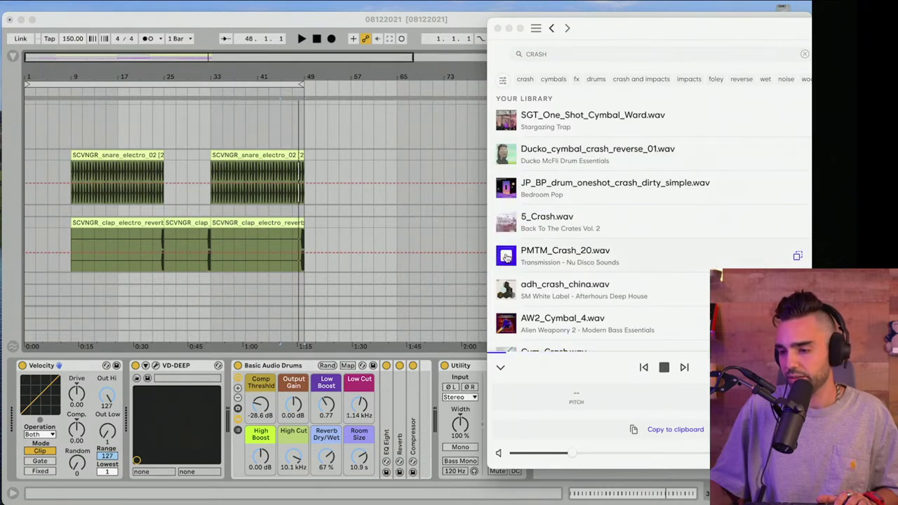
scroll(508, 287, "down", 3)
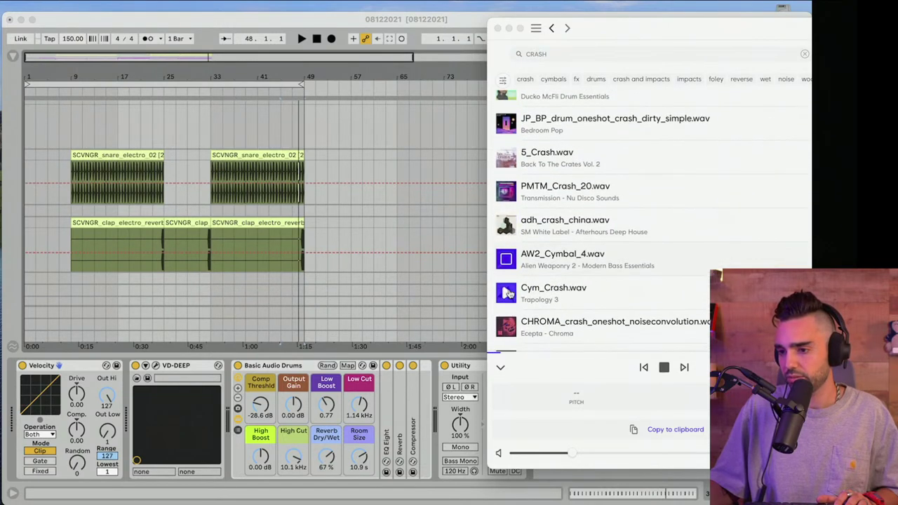
left_click(509, 293)
scroll(509, 293, "down", 2)
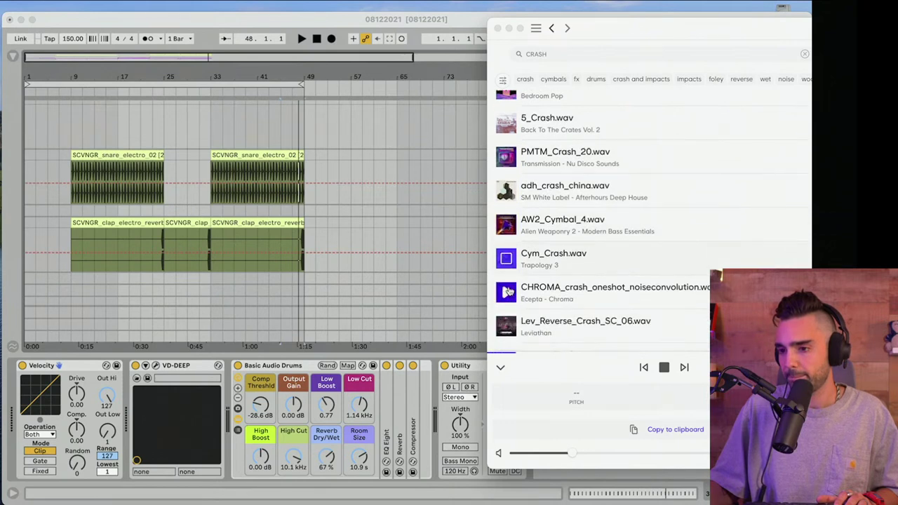
scroll(509, 143, "up", 1)
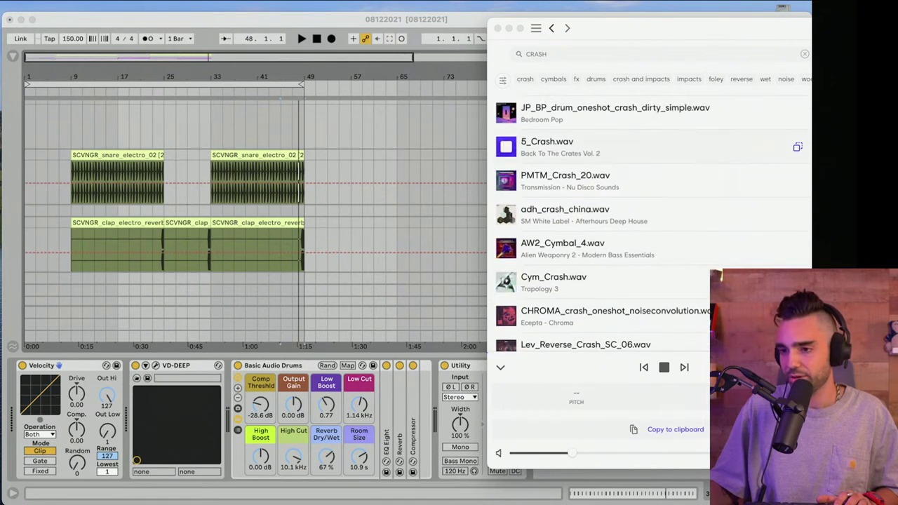
Add 5_Crash.wav to the arrangement at bar 33 and place it on empty audio track 14 in the drum group
left_click_drag(796, 149, 218, 211)
left_click(240, 212)
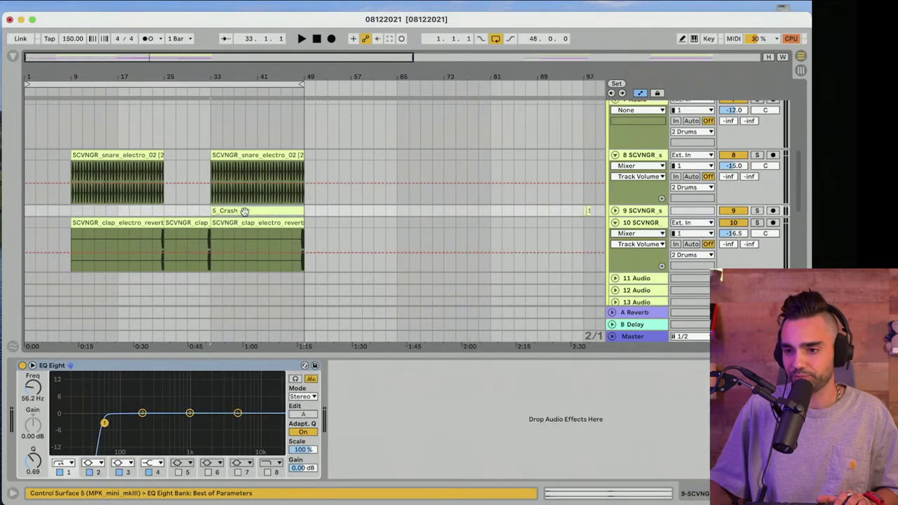
scroll(244, 211, "down", 7)
scroll(244, 211, "up", 4)
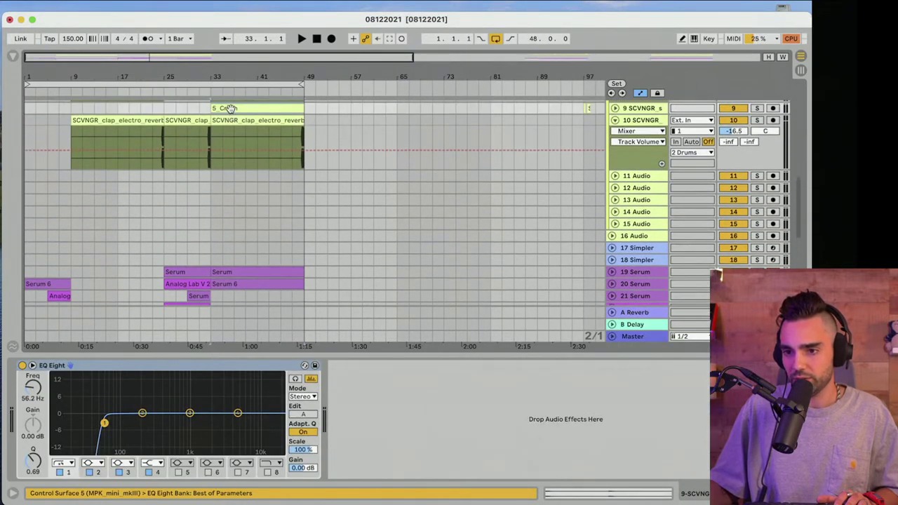
left_click_drag(230, 109, 226, 211)
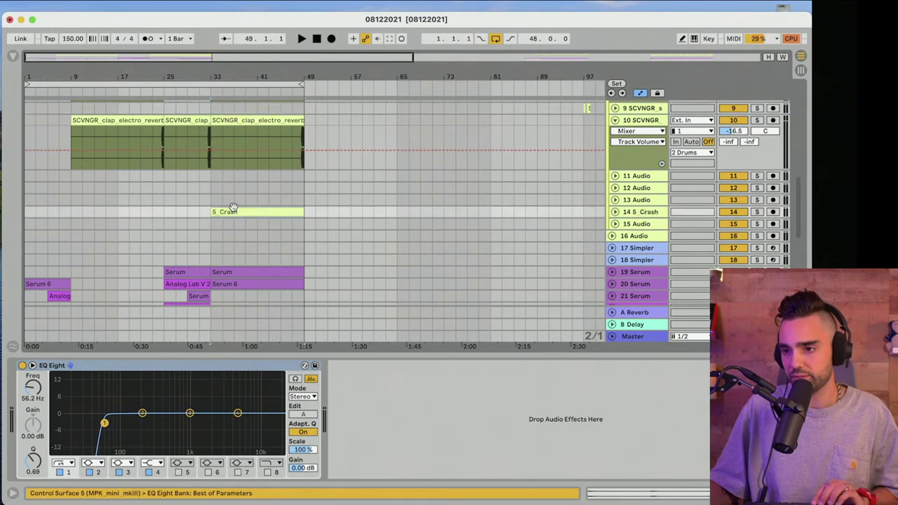
Play the crash from bar 33, unfold track 14 and shorten the 5_Crash clip to end at bar 38
key("space")
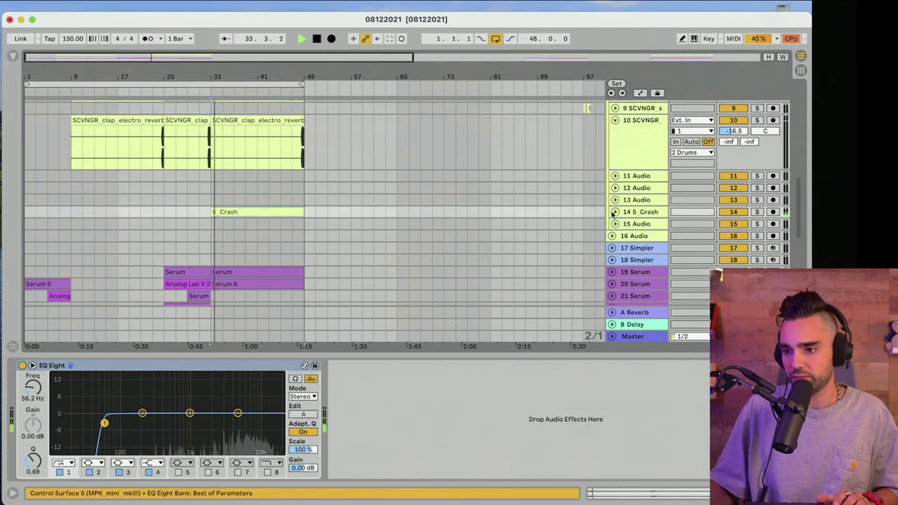
left_click(614, 211)
scroll(462, 236, "down", 1)
key("space")
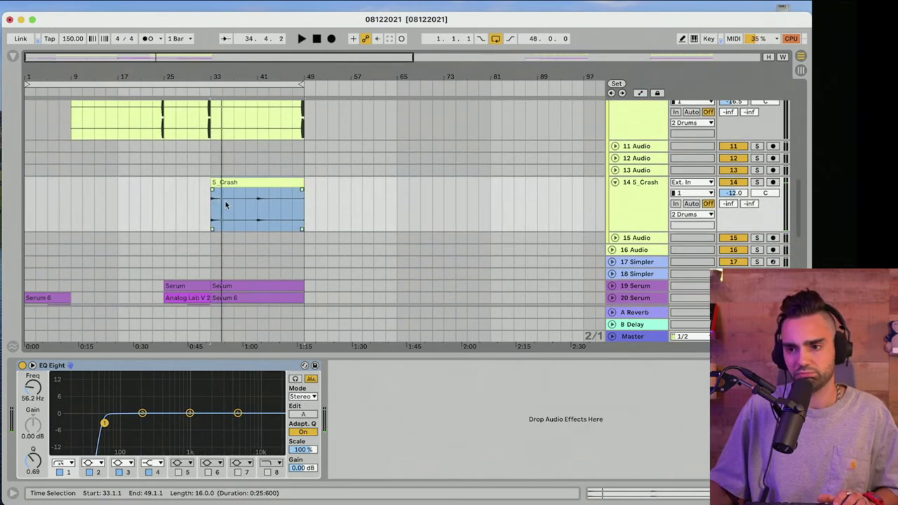
left_click(214, 220)
left_click_drag(217, 81, 216, 105)
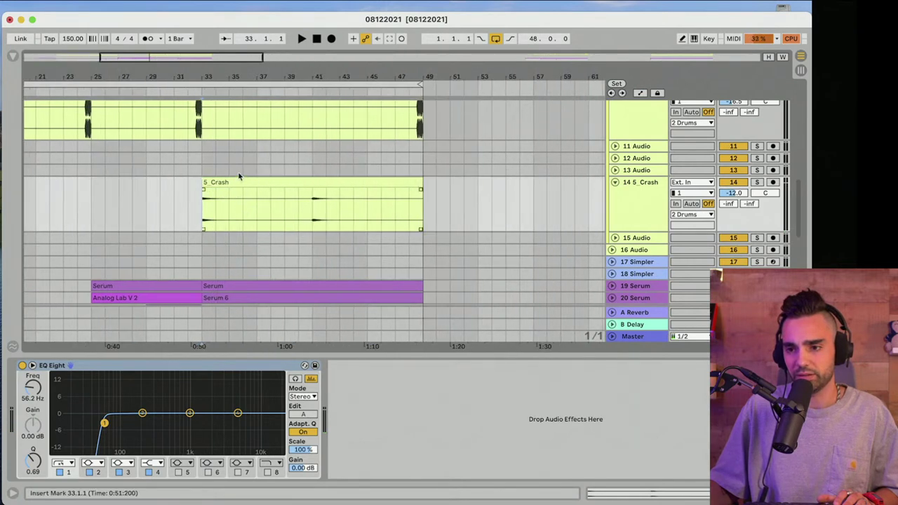
key("space")
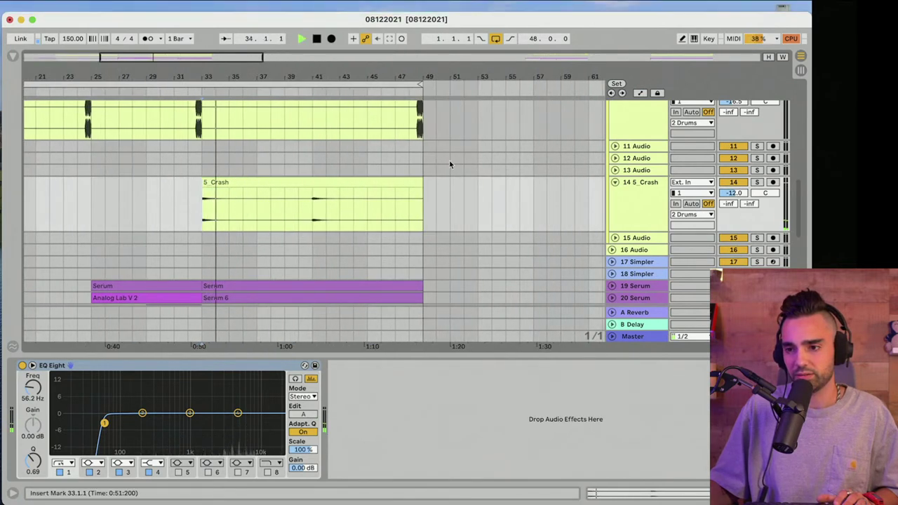
left_click_drag(422, 183, 259, 184)
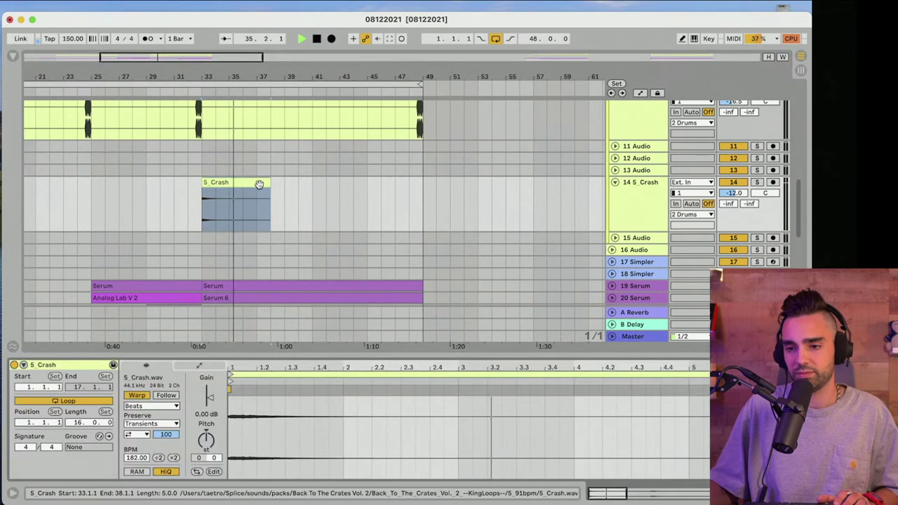
Raise the 5_Crash clip gain to 9.31 dB and set track 14's volume to -13.2
left_click_drag(209, 397, 209, 381)
key("space")
key("space")
left_click_drag(733, 193, 733, 198)
Switch to Splice and audition further crash samples, including Lev_Reverse_Crash_SC_06 and KSHMR_Crash_06
mouse_move(547, 9)
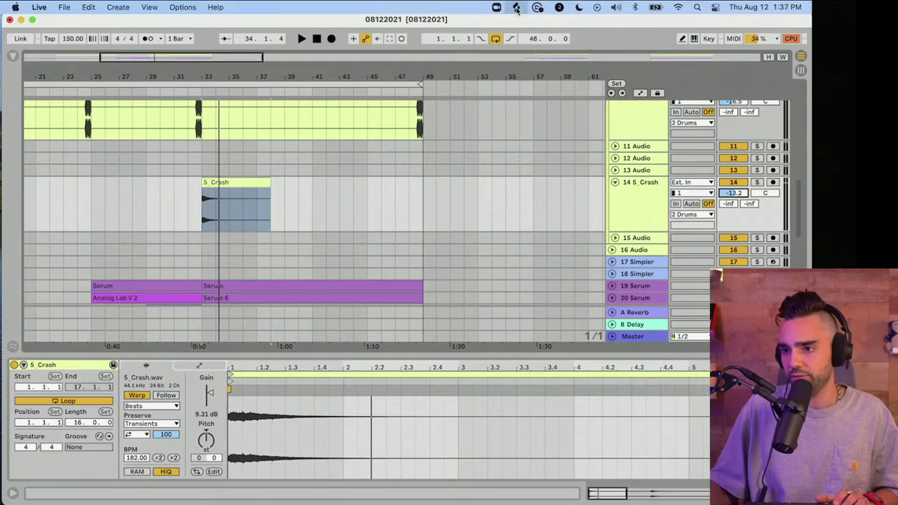
left_click(516, 9)
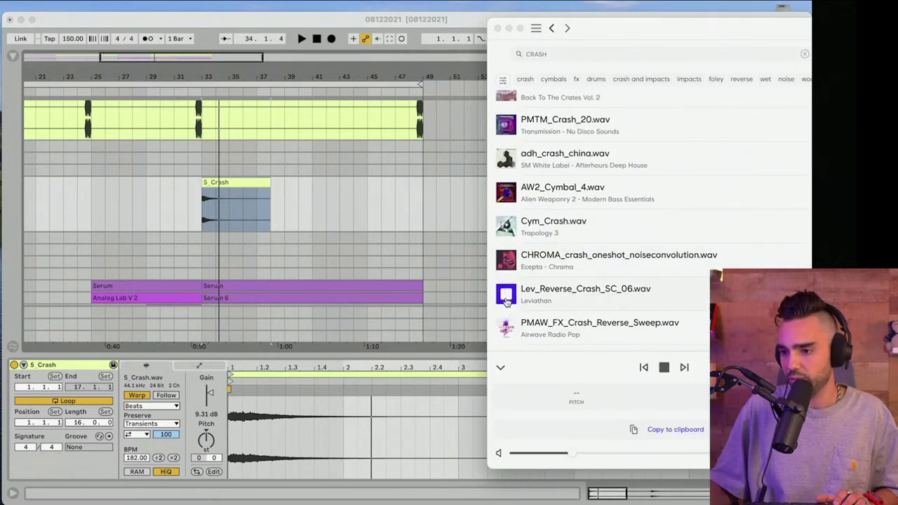
key("Down")
key("Down")
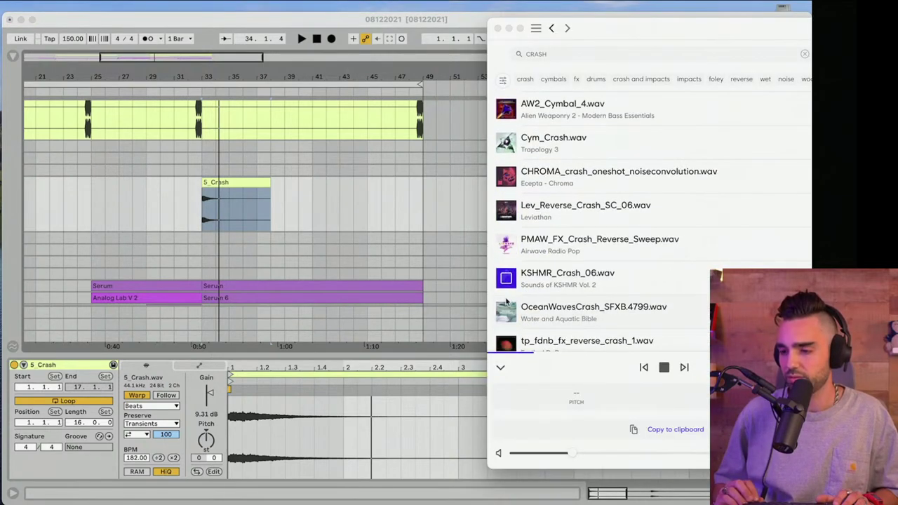
scroll(506, 302, "down", 2)
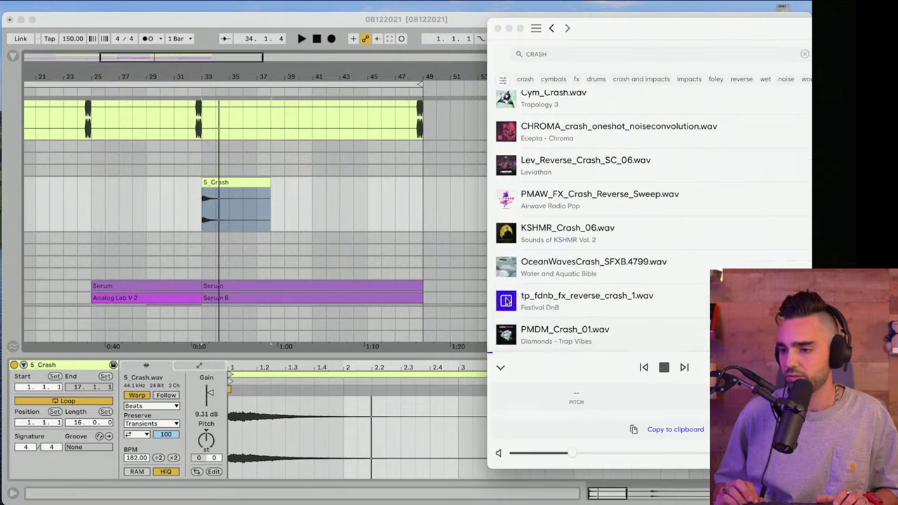
Open the Sounds of KSHMR Vol. 2 pack and browse its library samples with and without the drums filter
left_click(577, 219)
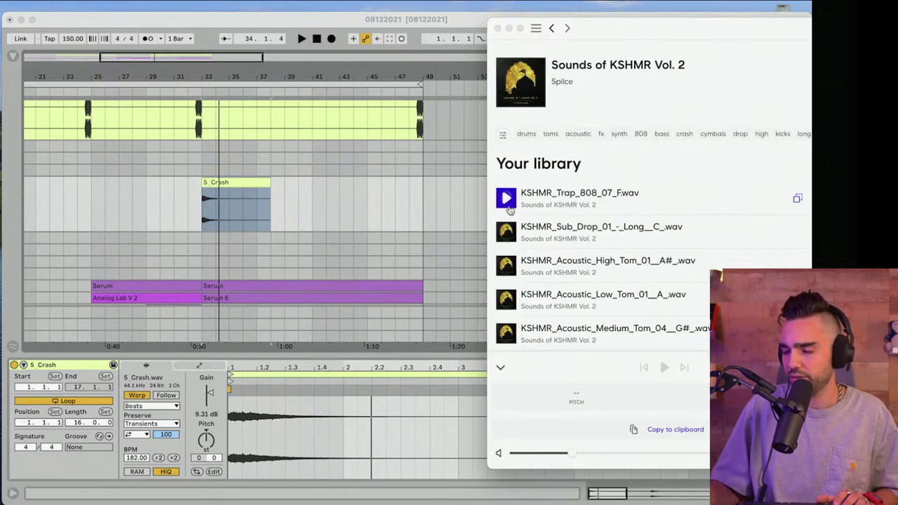
scroll(502, 222, "down", 1)
scroll(503, 234, "down", 1)
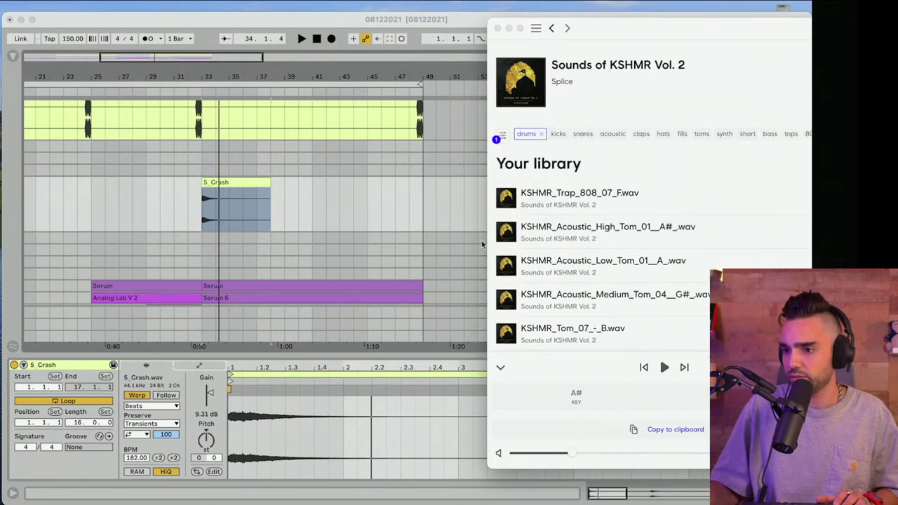
scroll(512, 231, "down", 3)
scroll(512, 309, "up", 3)
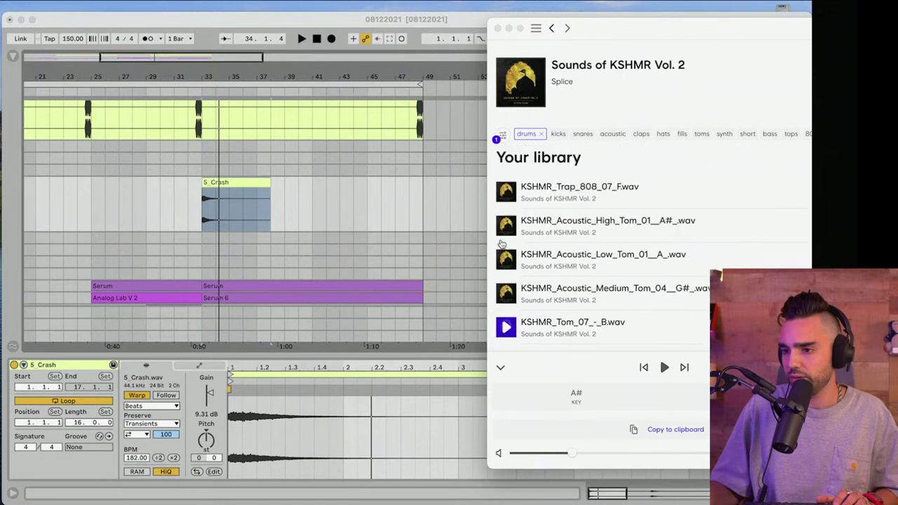
left_click(541, 134)
scroll(520, 244, "down", 2)
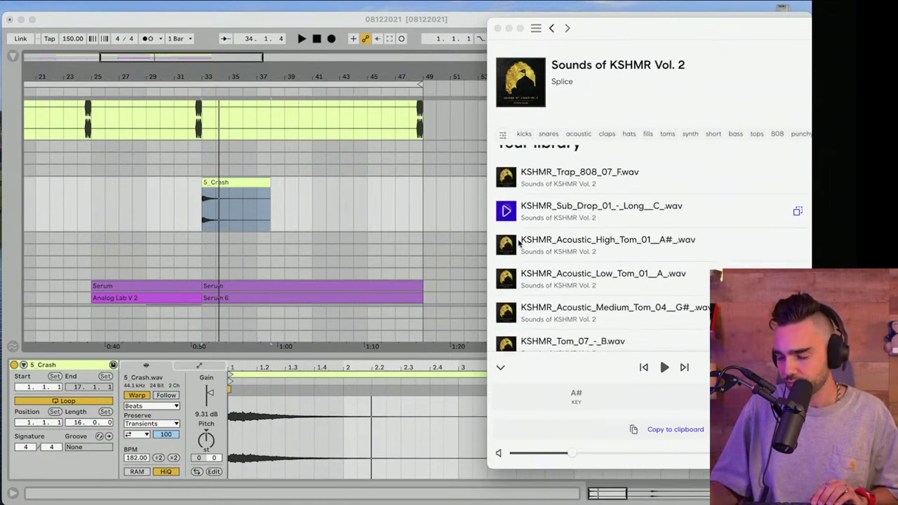
scroll(519, 241, "down", 2)
Audition the KSHMR pack's library samples, from KSHMR_Crash_06 and the water drop through the toms to KSHMR_Trap_808_07_F
left_click(506, 271)
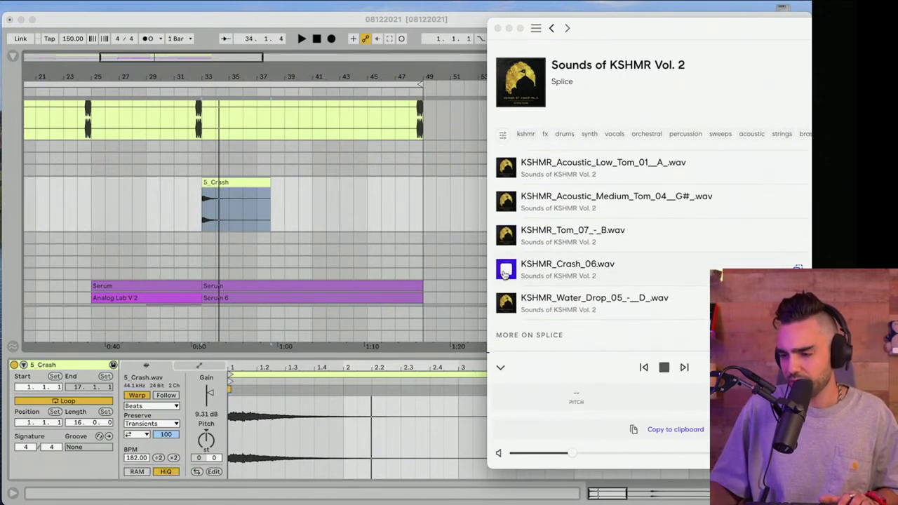
left_click(507, 305)
scroll(508, 304, "up", 1)
left_click(508, 280)
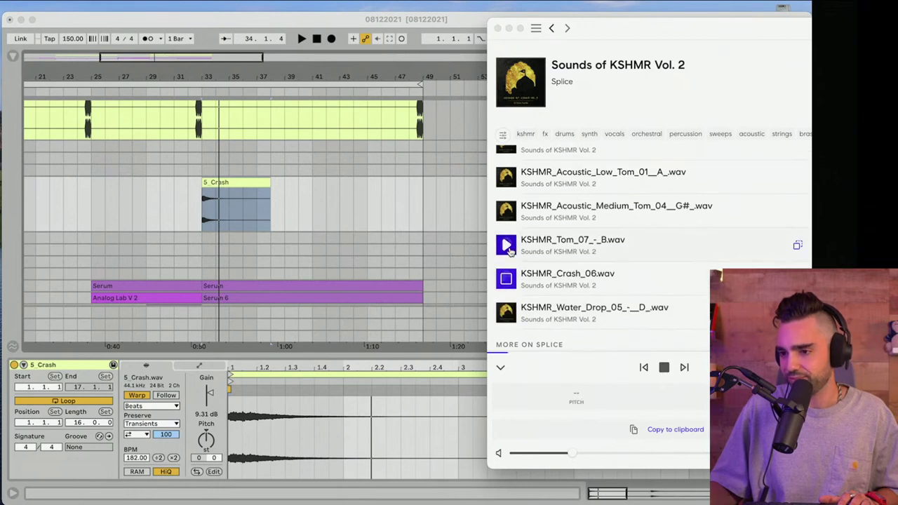
left_click(509, 248)
left_click(510, 215)
scroll(510, 215, "up", 1)
left_click(510, 219)
left_click(509, 188)
scroll(509, 190, "up", 2)
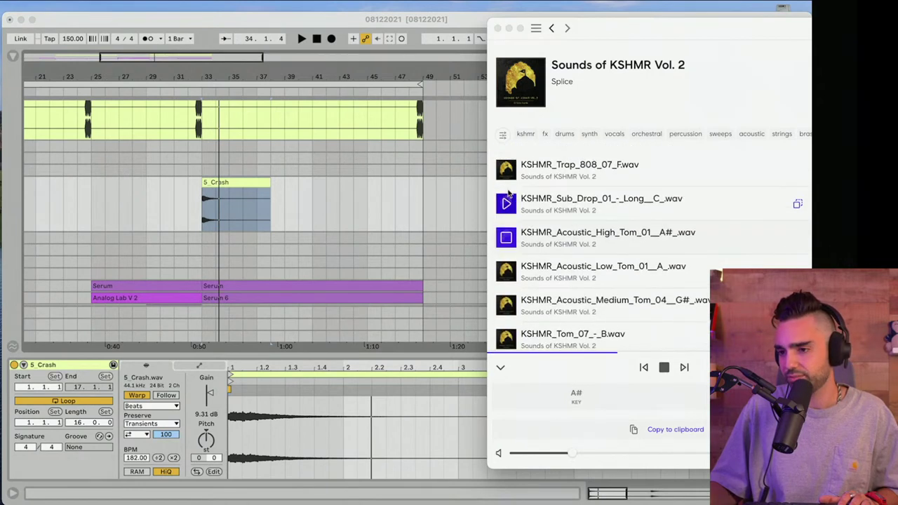
left_click(509, 198)
scroll(507, 170, "up", 1)
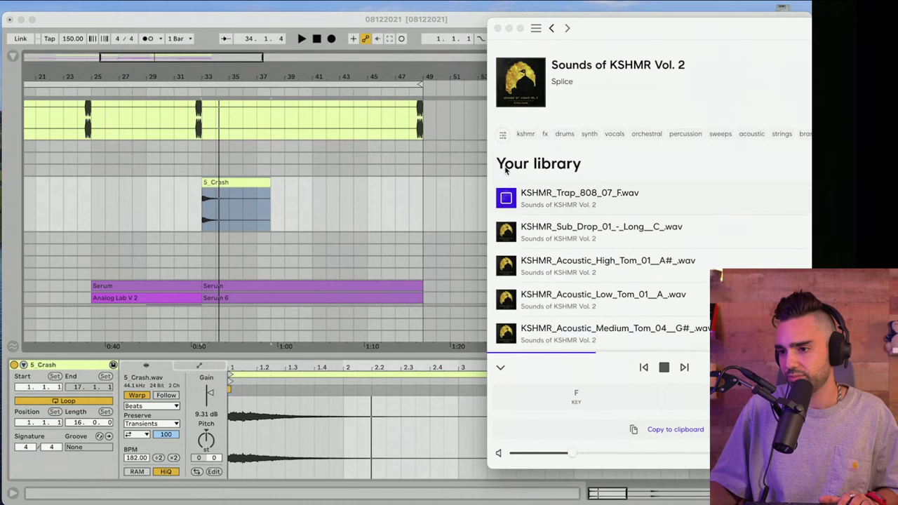
Return to the crash search results, place Cym_Crash.wav at bar 33 on audio track 15 and play it in the arrangement
left_click(551, 28)
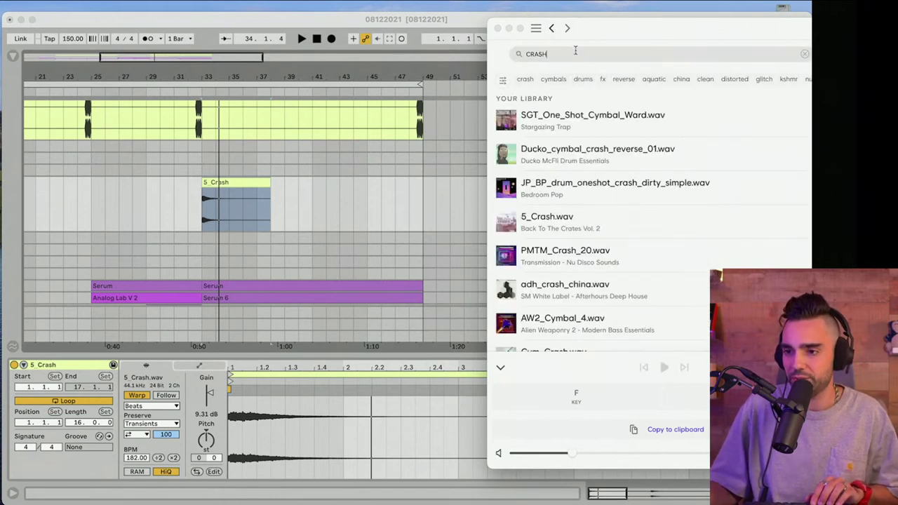
left_click(505, 223)
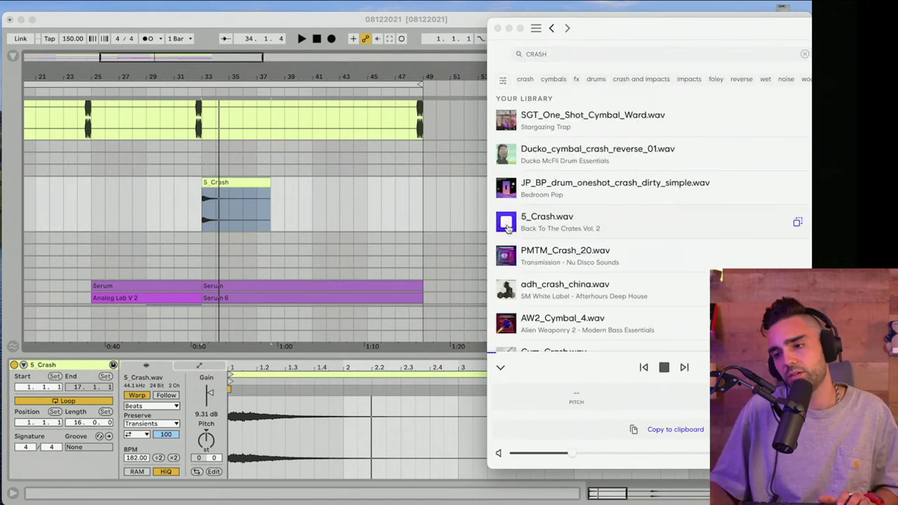
scroll(505, 275, "down", 5)
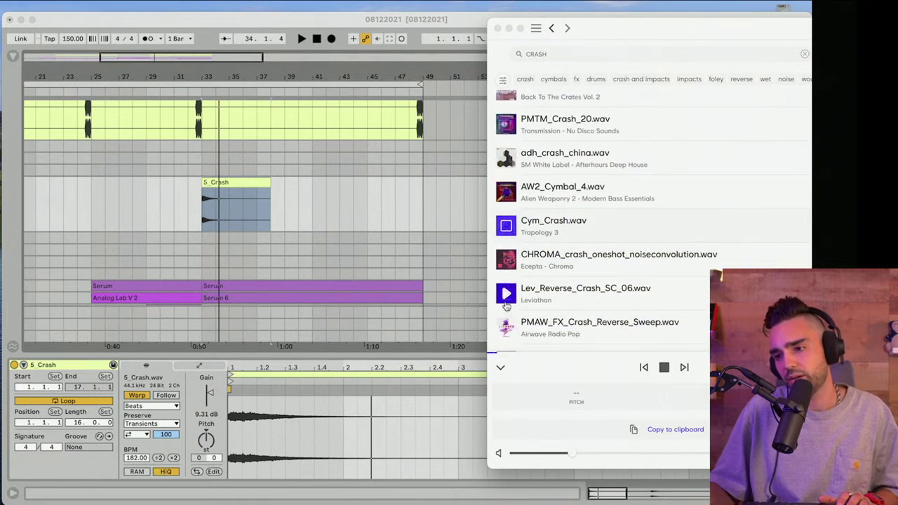
left_click_drag(797, 225, 204, 239)
key("space")
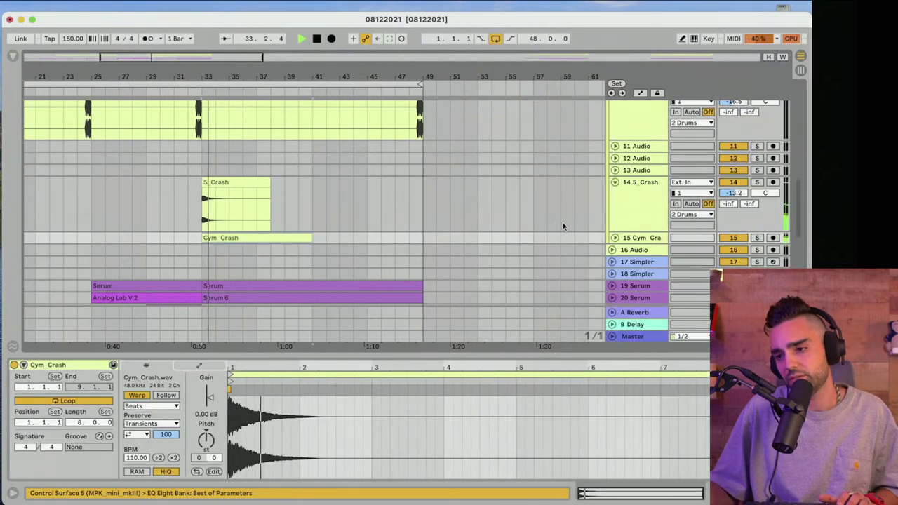
Unfold the Cym_Crash track, set its volume to -19.2 and pan to 11R, and pan the 5_Crash track to 19L
left_click(615, 237)
left_click_drag(736, 249, 737, 263)
left_click_drag(765, 249, 764, 239)
left_click_drag(765, 193, 765, 208)
key("space")
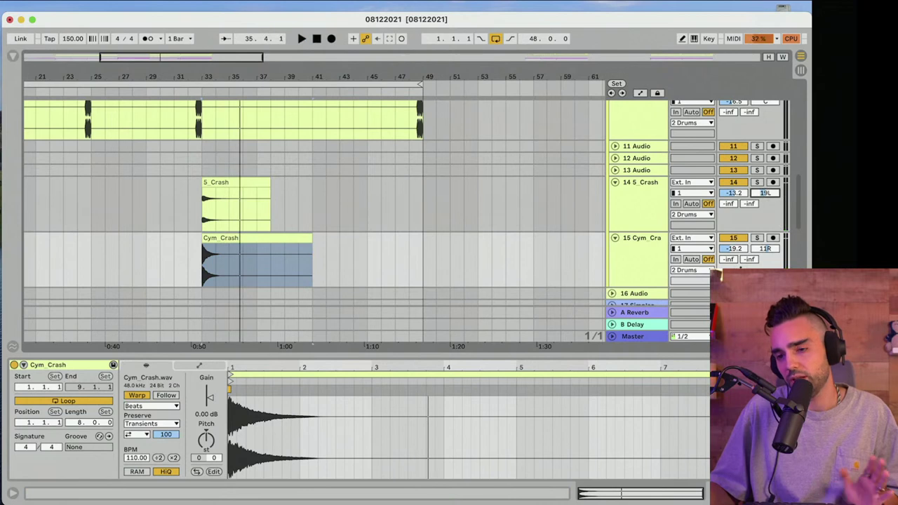
Group the 5_Crash and Cym_Crash tracks and set the group's volume to -4.5 during playback
key("space")
left_click(649, 238, "shift")
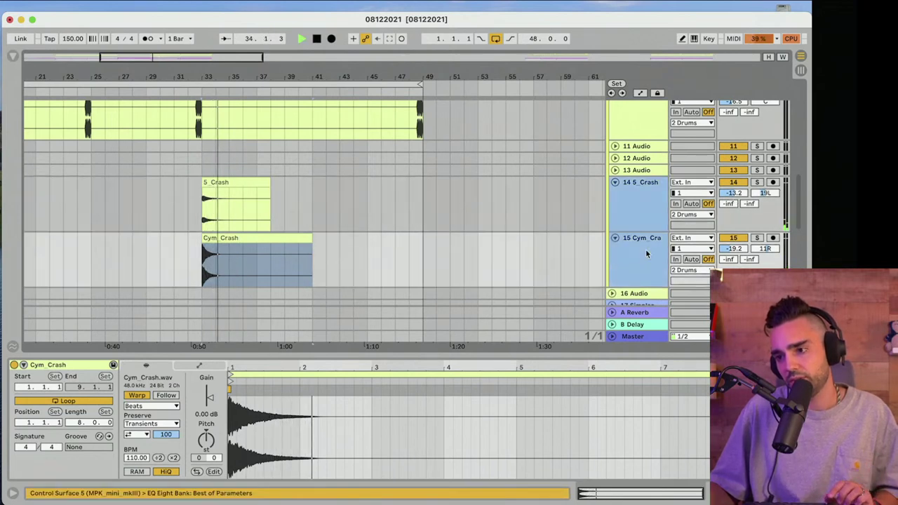
right_click(648, 238)
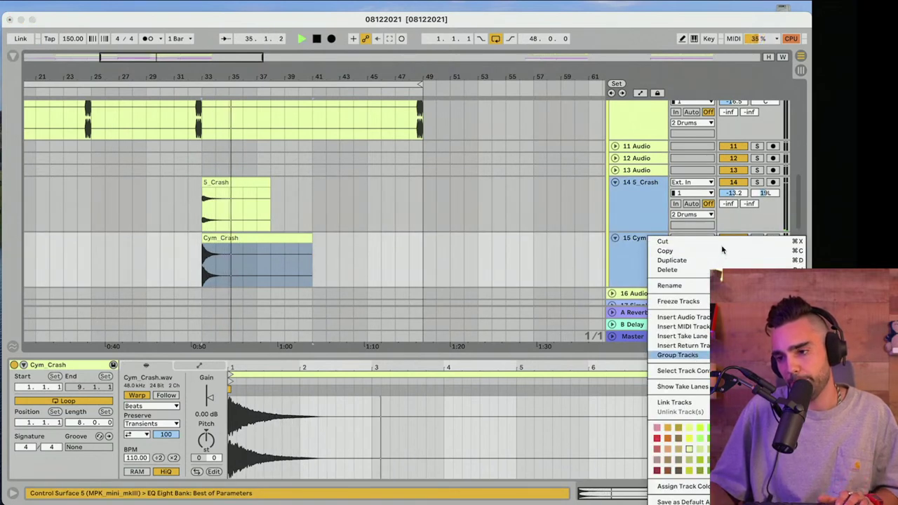
left_click(678, 354)
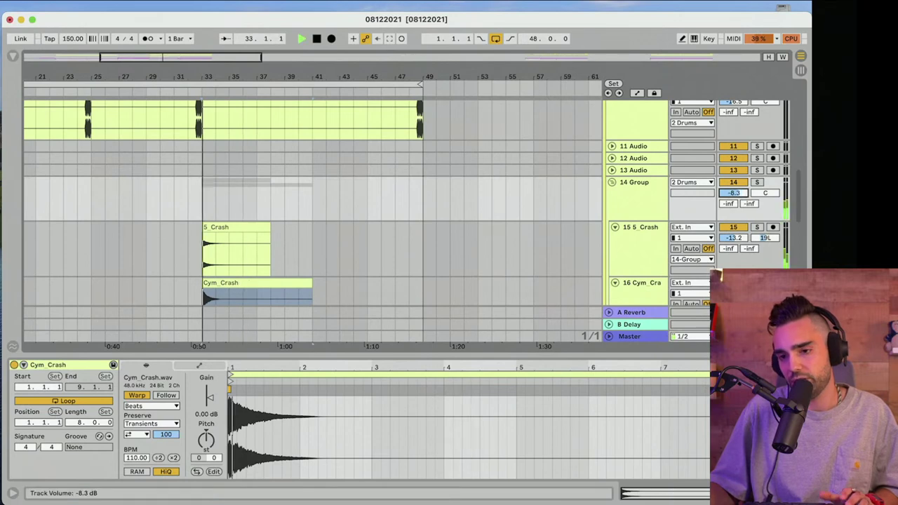
scroll(232, 204, "down", 1)
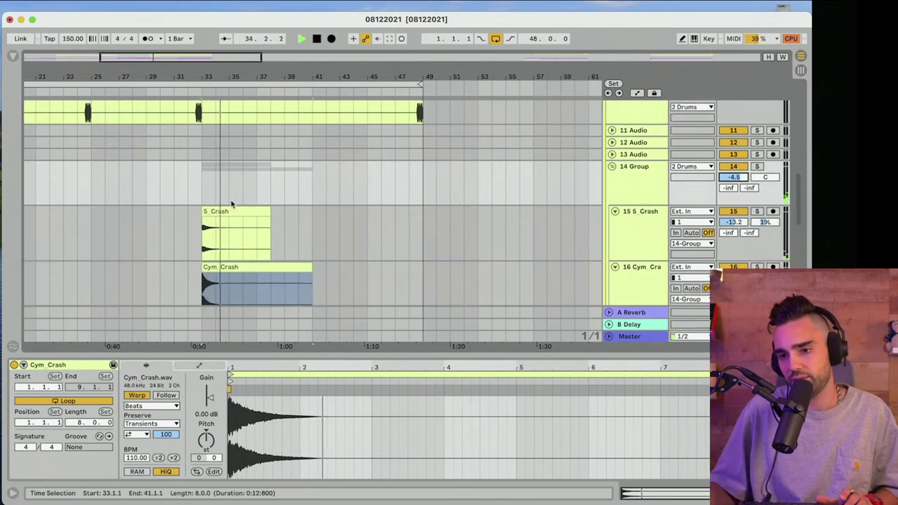
Stop playback, show the arrangement from bar 1 with the clip detail hidden, and return the playhead to the start
scroll(232, 204, "down", 8)
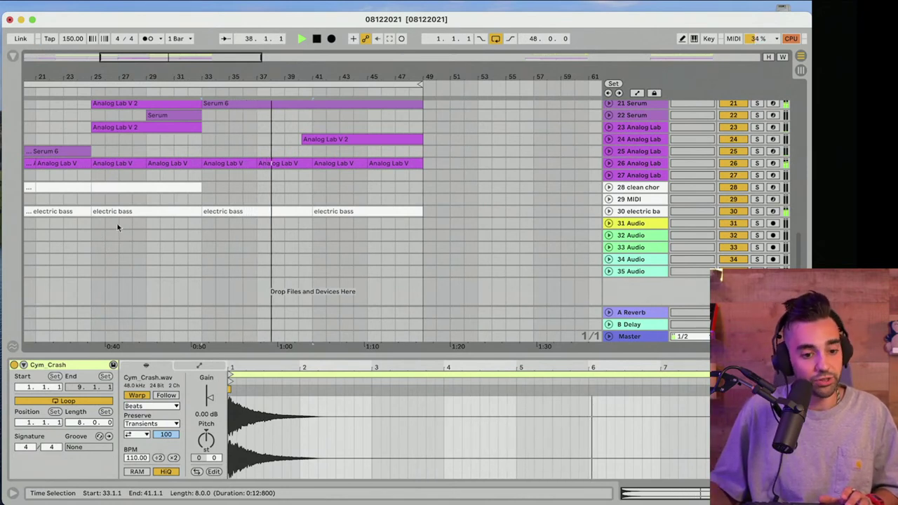
key("space")
left_click_drag(61, 76, 219, 56)
left_click_drag(358, 353, 347, 503)
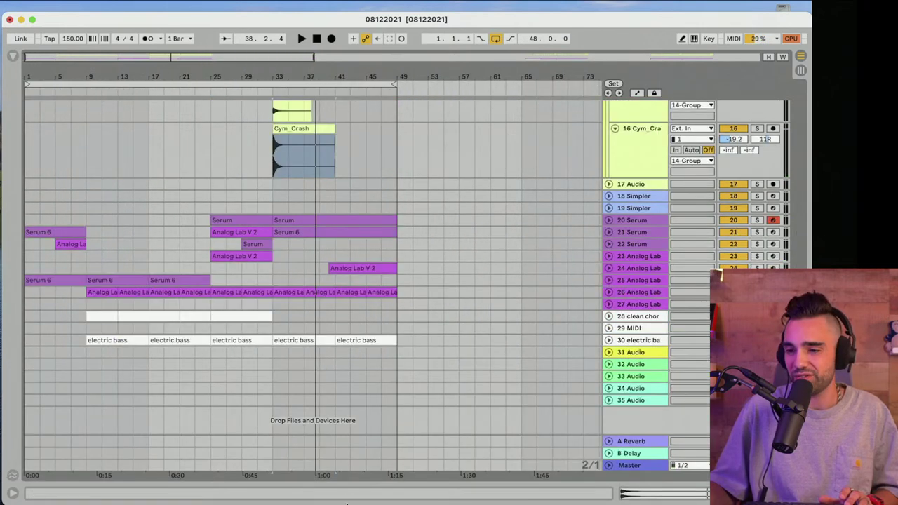
scroll(271, 127, "up", 15)
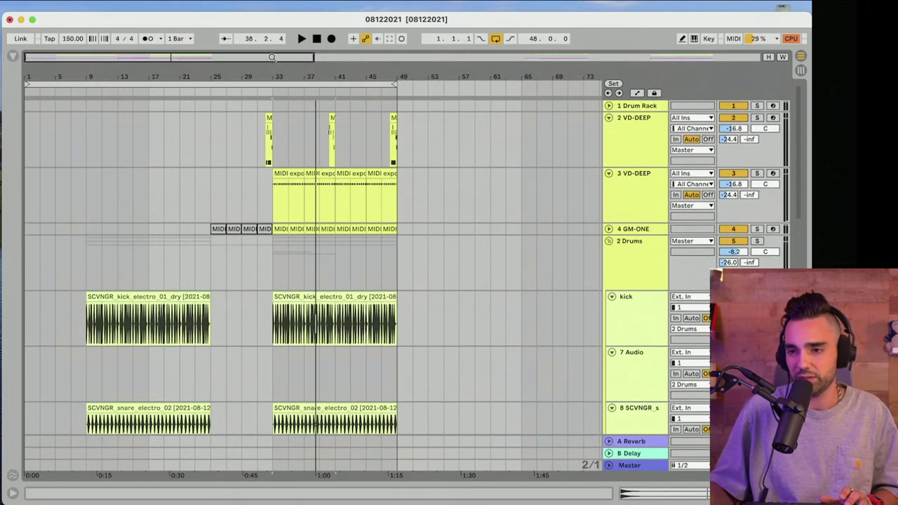
left_click(316, 40)
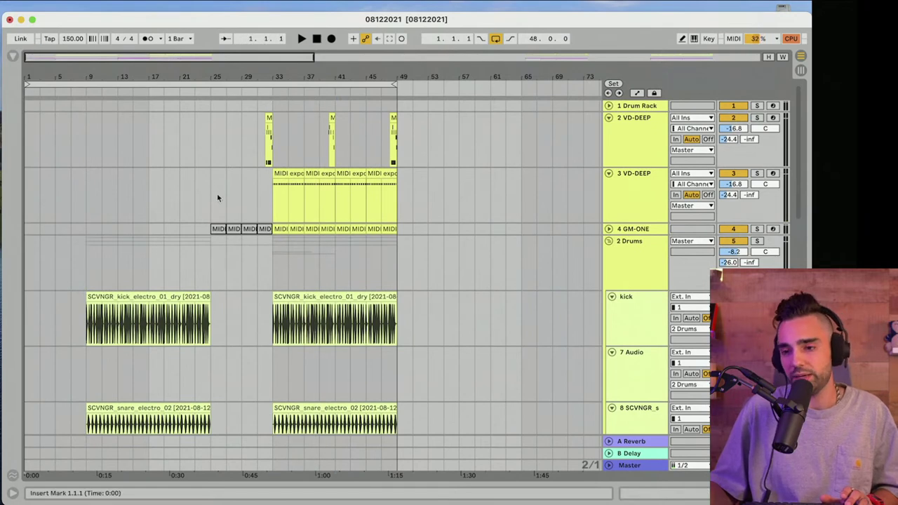
Deactivate the first two Analog Lab clips on track 26, spanning bars 9 to 17
scroll(228, 234, "down", 10)
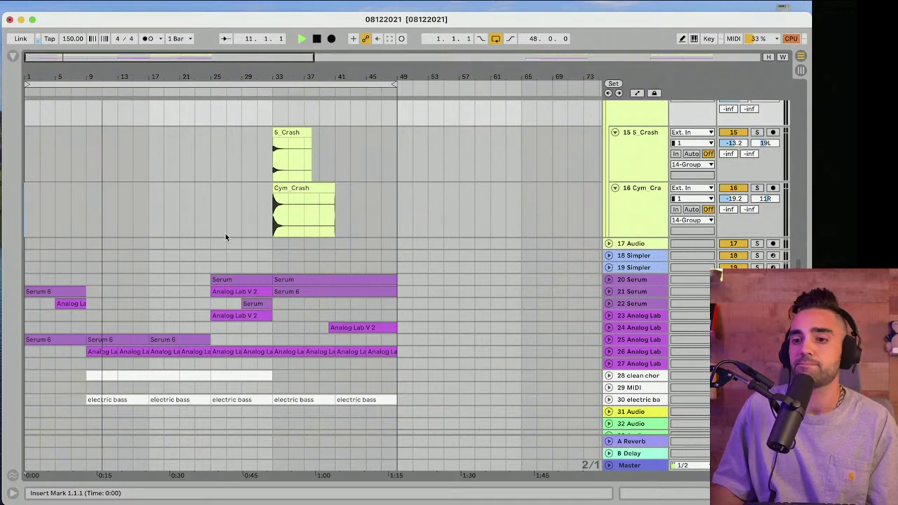
scroll(99, 364, "down", 3)
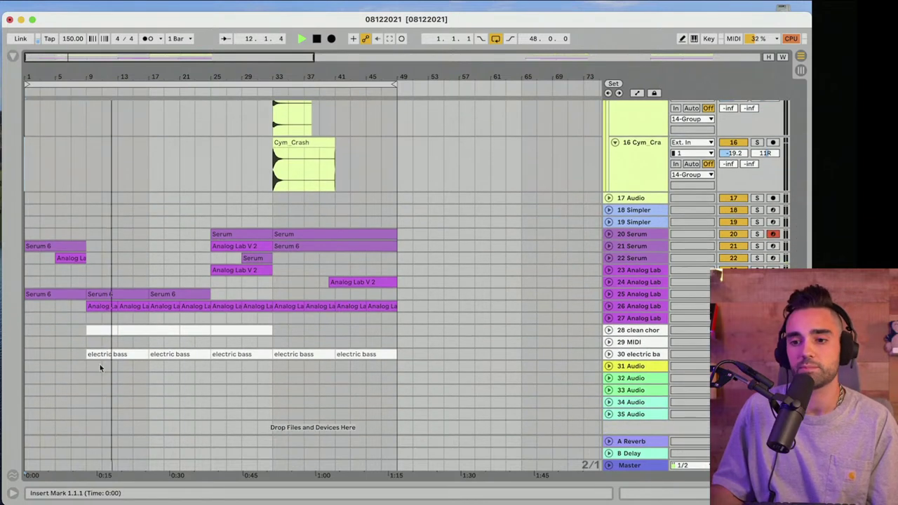
left_click(99, 309)
key("0")
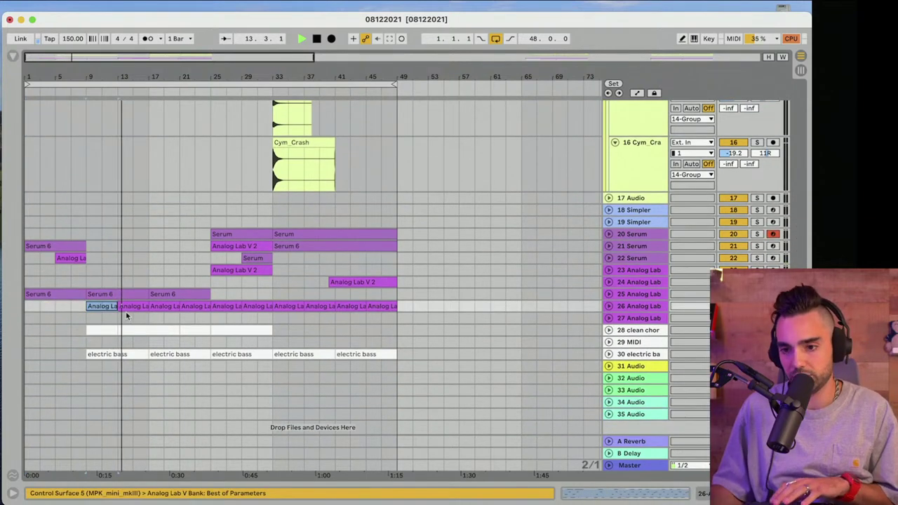
left_click(128, 308)
key("0")
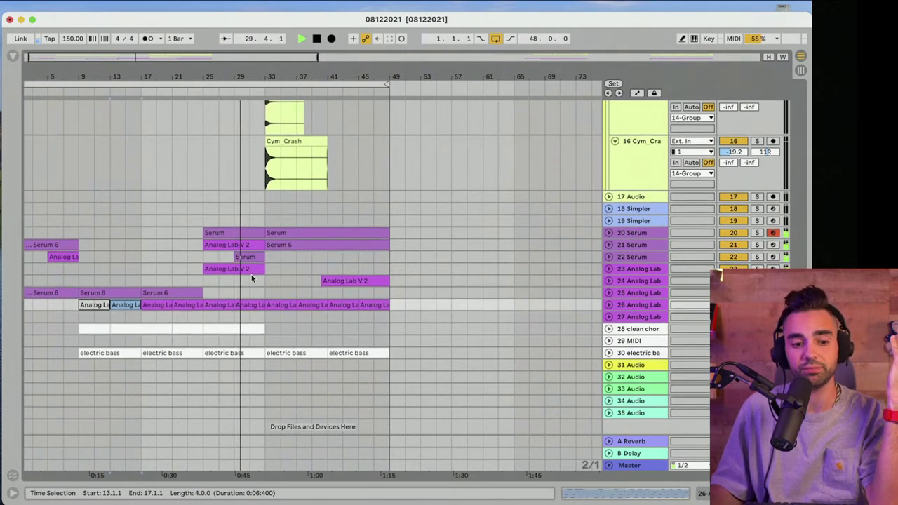
Replay the fill on track 2 VD-DEEP from bar 32 and raise that track's volume to -12.5 dB
scroll(251, 274, "down", 1)
scroll(251, 275, "up", 5)
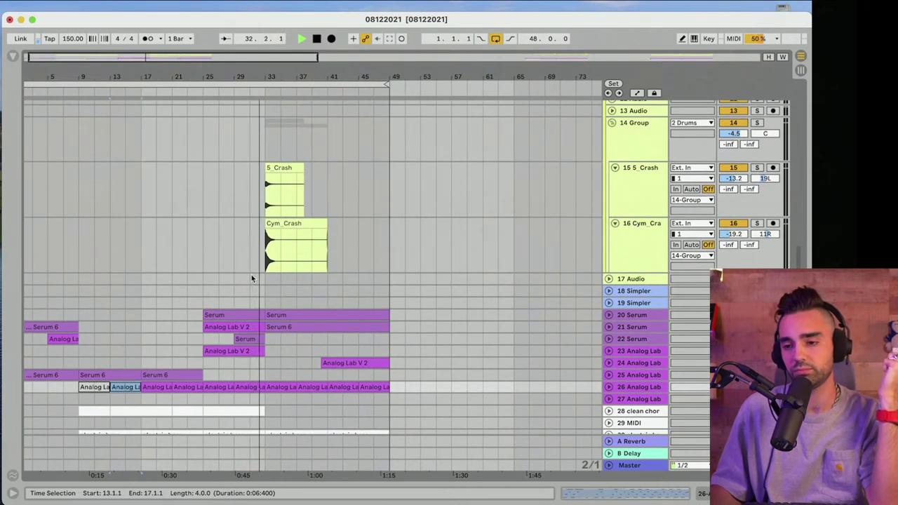
scroll(251, 276, "up", 7)
scroll(251, 274, "up", 14)
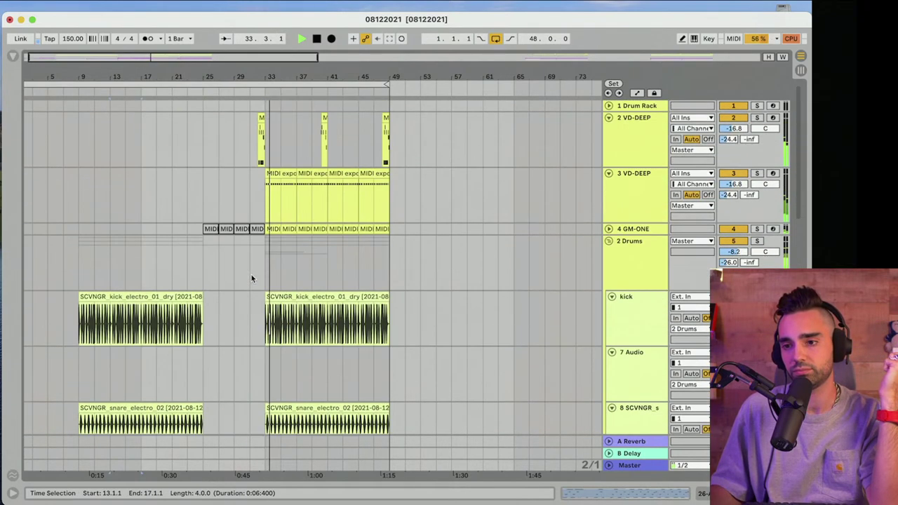
left_click_drag(733, 128, 733, 126)
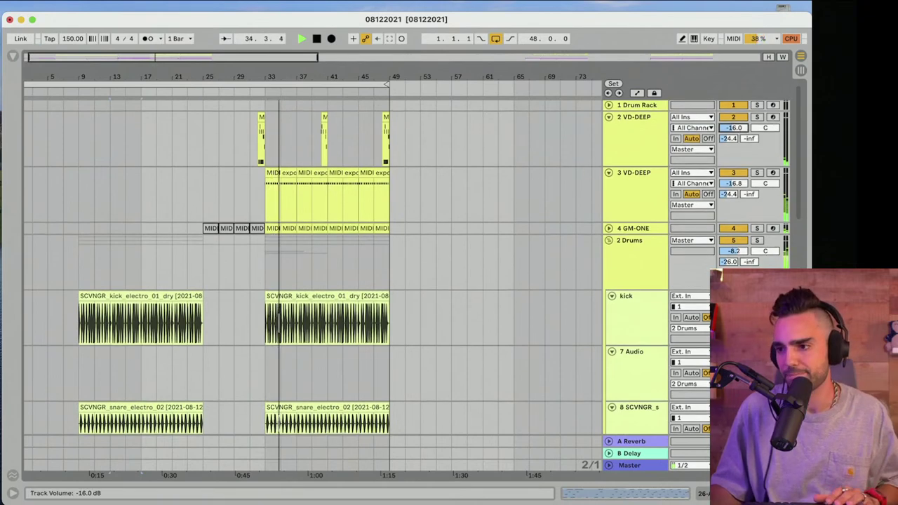
left_click(257, 152)
key("space")
key("space")
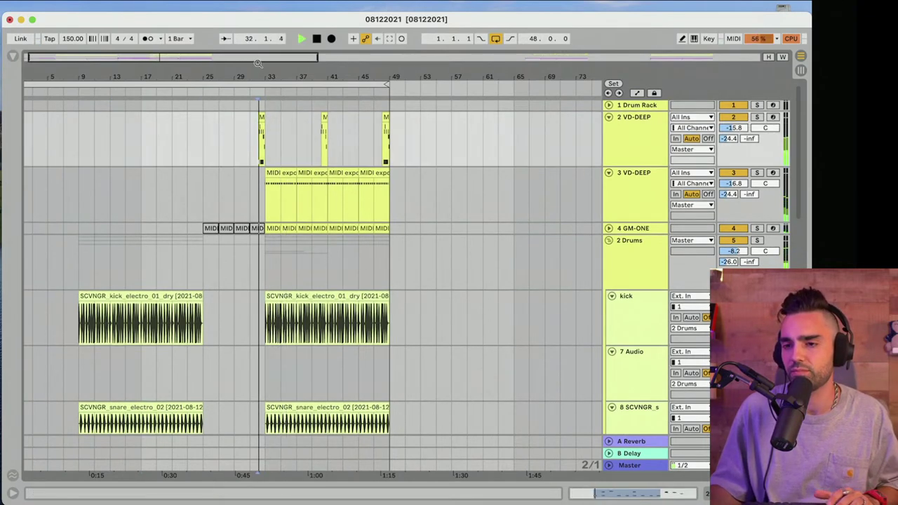
left_click_drag(264, 76, 264, 151)
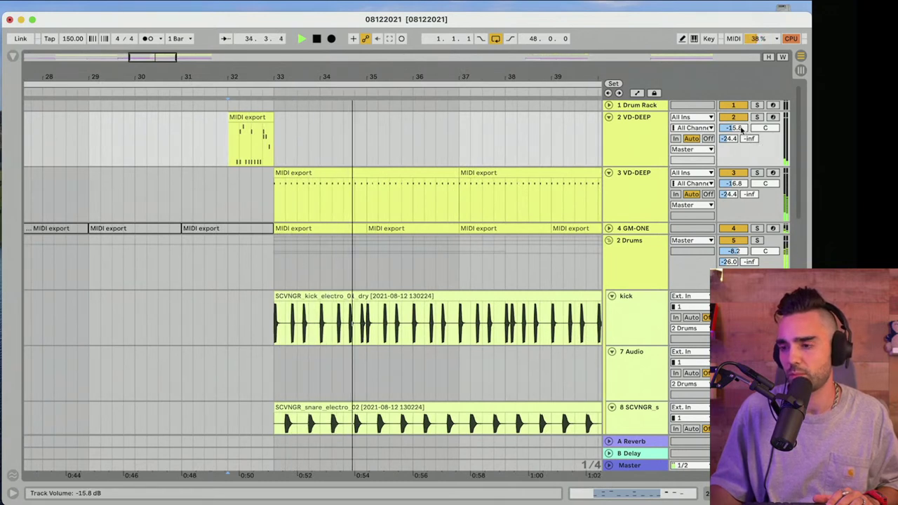
left_click_drag(741, 128, 741, 119)
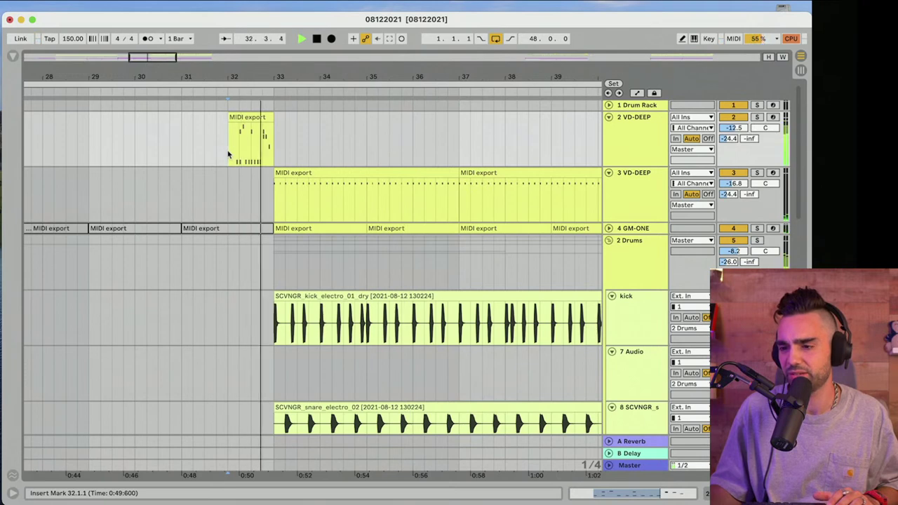
Fold all tracks in the arrangement to their compact height while playback continues
left_click_drag(475, 73, 291, 35)
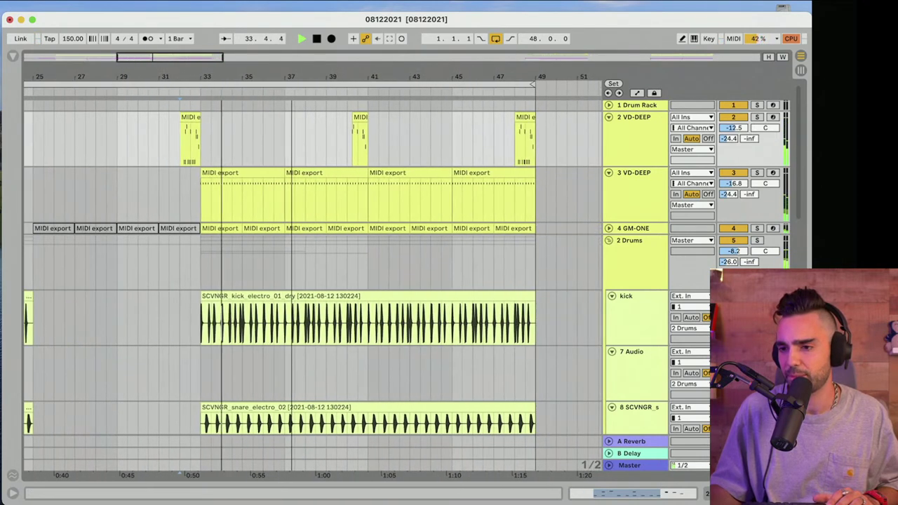
scroll(354, 208, "down", 10)
left_click_drag(735, 267, 735, 271)
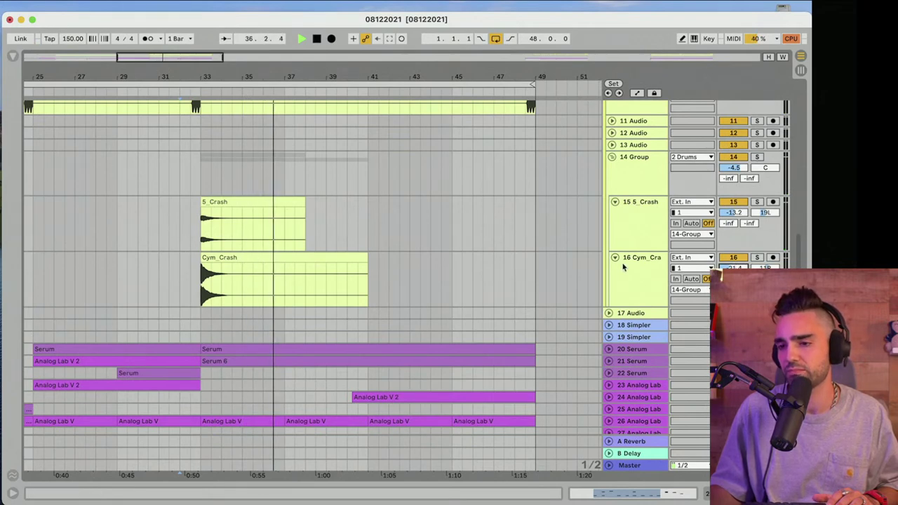
scroll(619, 267, "up", 15)
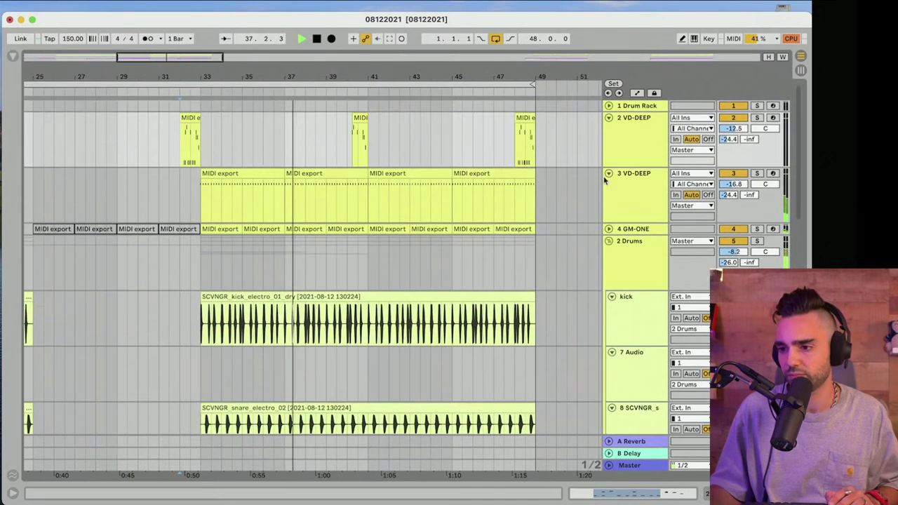
left_click(609, 118, "alt")
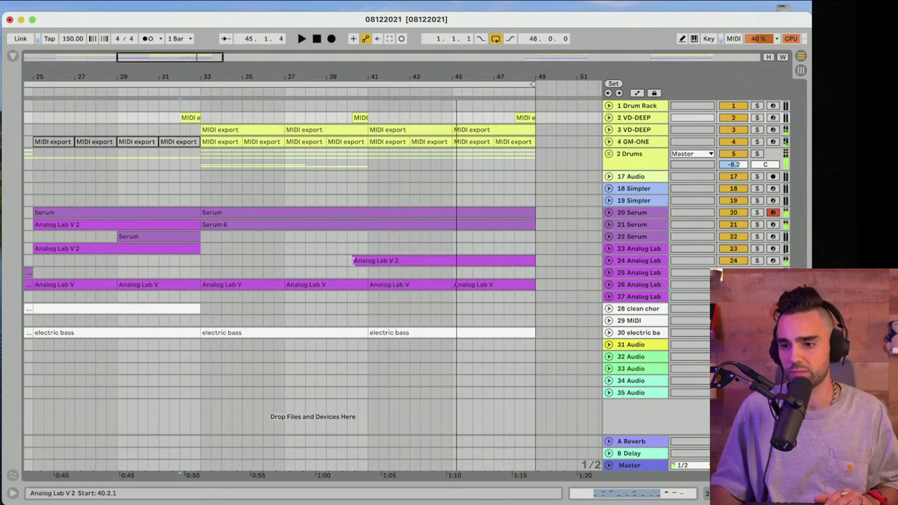
Stop playback and extend the start of the Analog Lab V 2 clip on track 24 back to bar 33
key("space")
left_click_drag(352, 261, 202, 265)
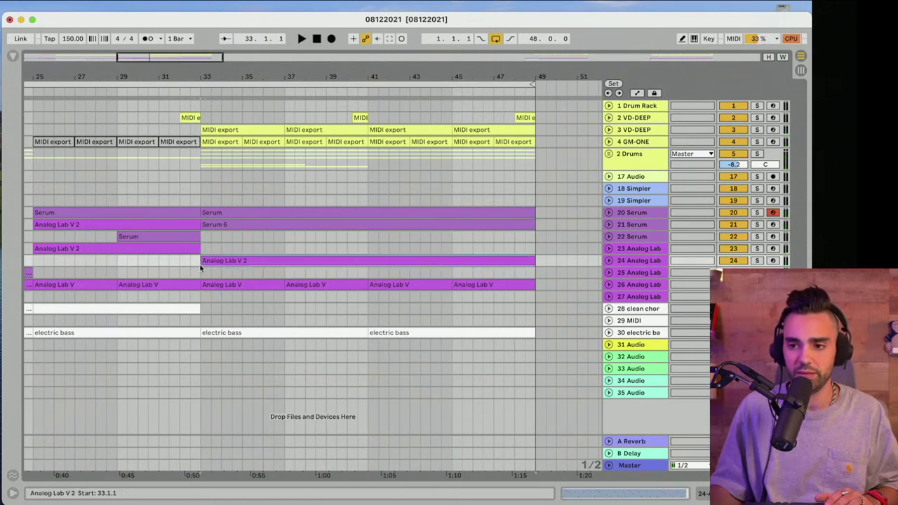
scroll(201, 264, "left", 2)
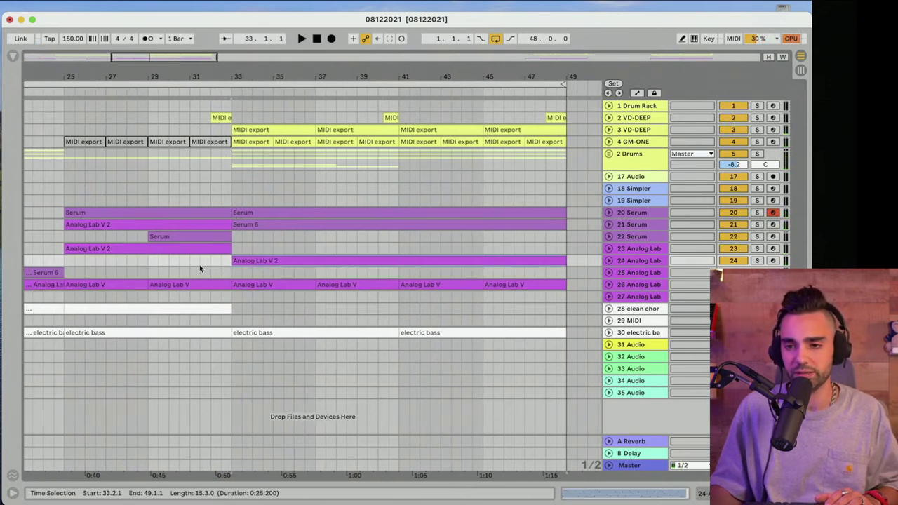
Unfold tracks 21 Serum and 22 Serum to show their notes and play the arrangement from 28.3.1
left_click(610, 225)
left_click(142, 281)
key("space")
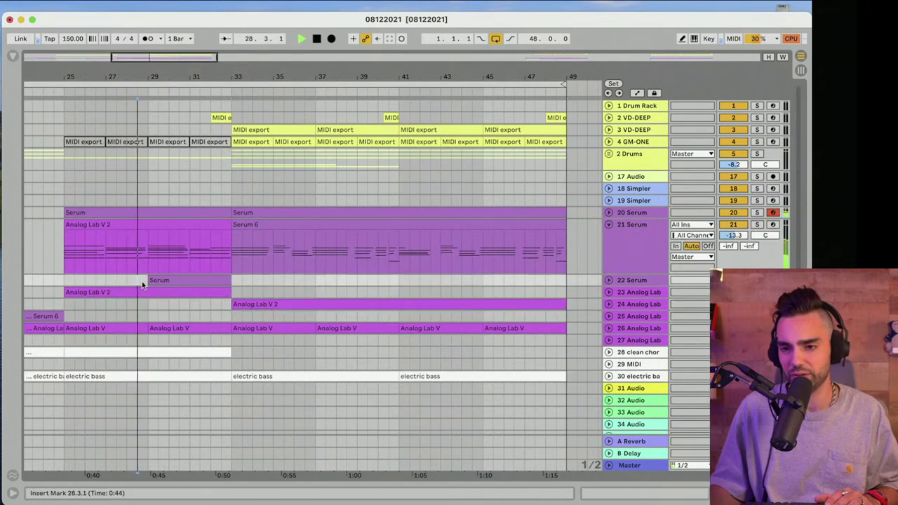
left_click(609, 280)
scroll(611, 278, "down", 1)
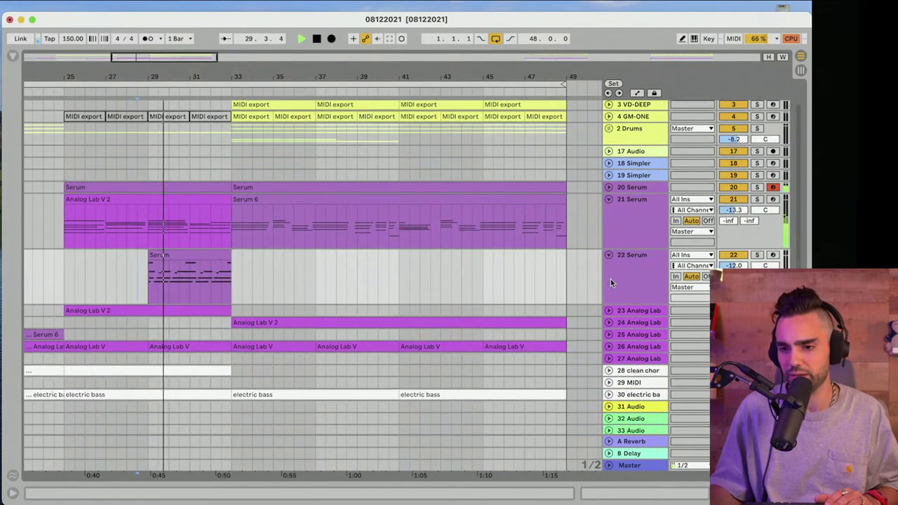
Copy the four-bar Serum clip on track 22 from bar 29 to bar 41 and play from bar 41
left_click(183, 255)
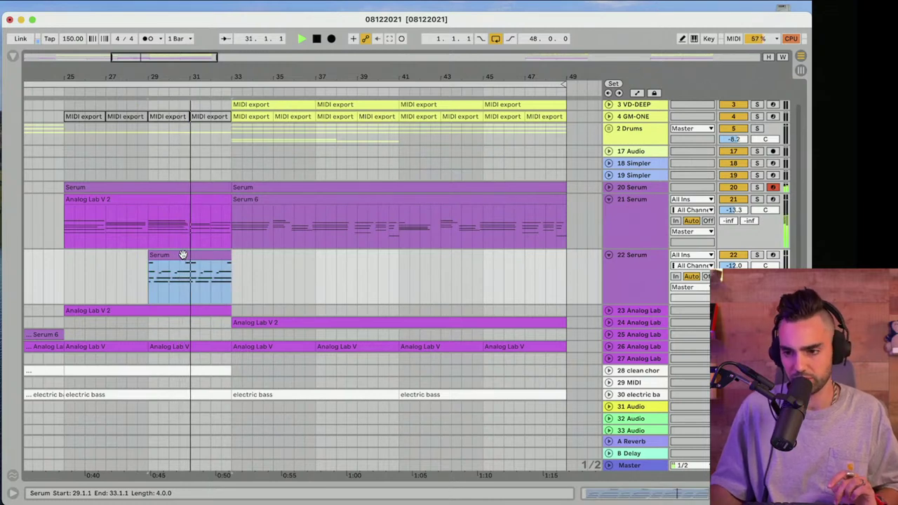
left_click_drag(183, 255, 435, 265)
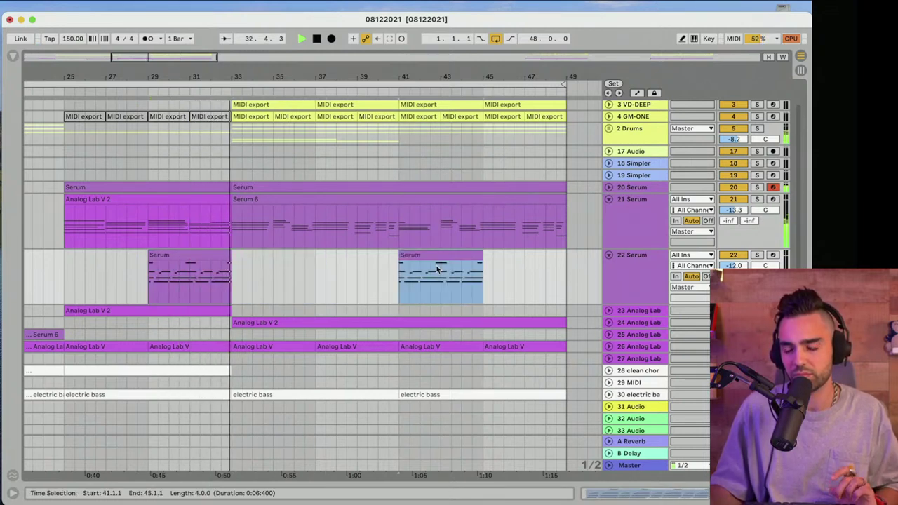
left_click(399, 271)
key("space")
key("space")
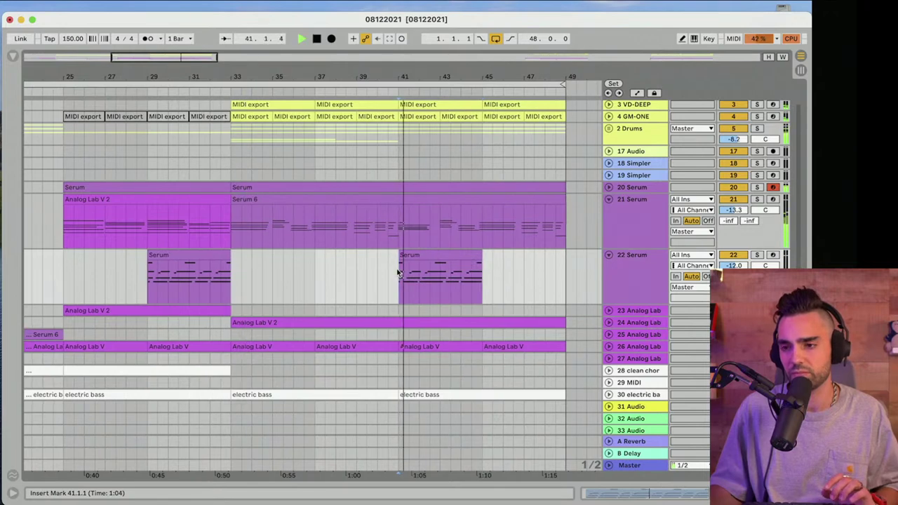
Try transposing all notes of the copied Serum clip up one octave, and delete that copy from bars 41 to 45
double_click(469, 259)
left_click(507, 432)
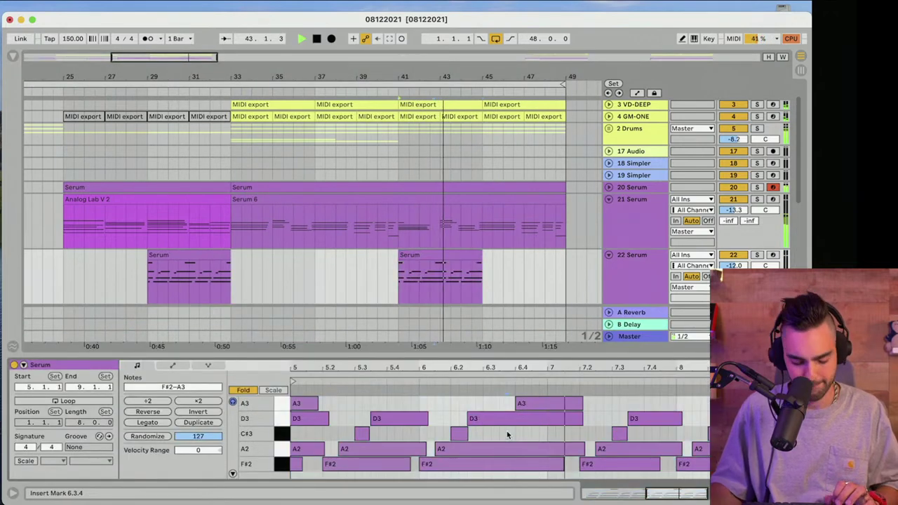
key("super+a")
key("shift+Up")
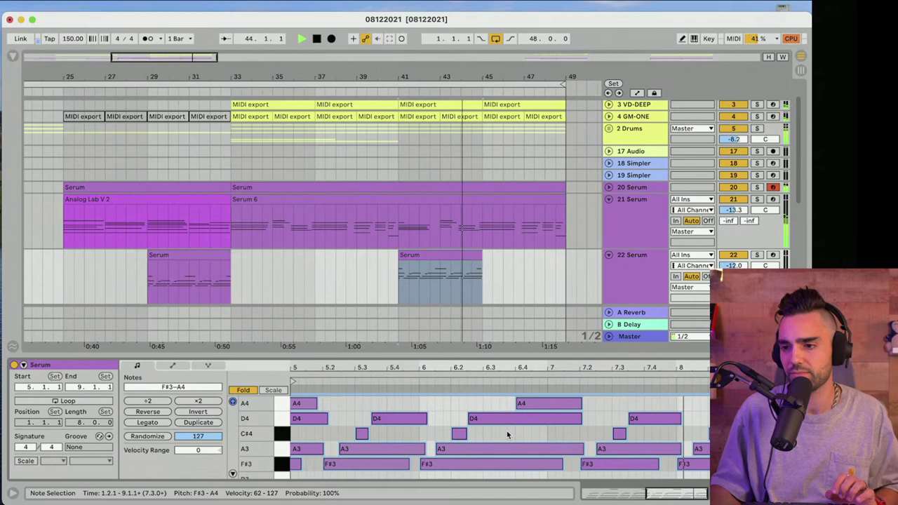
left_click(426, 255)
key("Delete")
Move the loop start to bar 9, select all material in the loop from bar 9 to 49, and stop playback
scroll(427, 258, "down", 5)
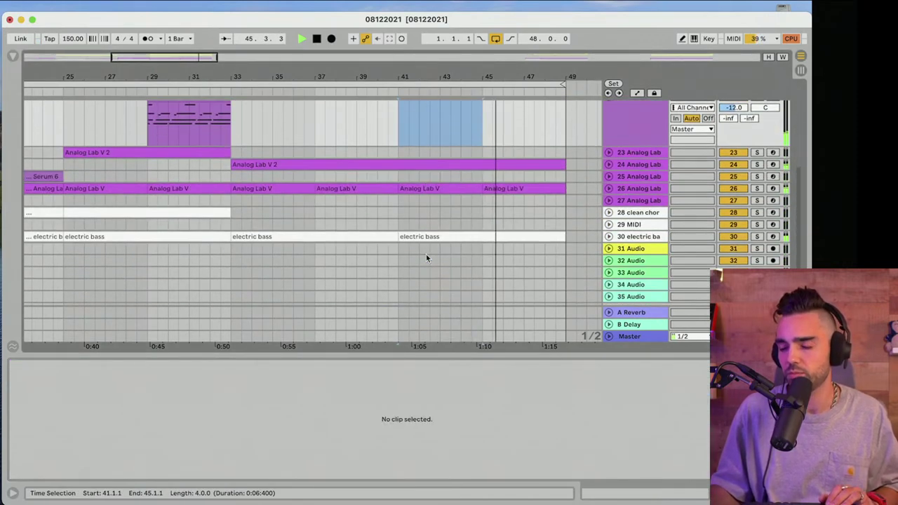
left_click_drag(314, 71, 241, 76)
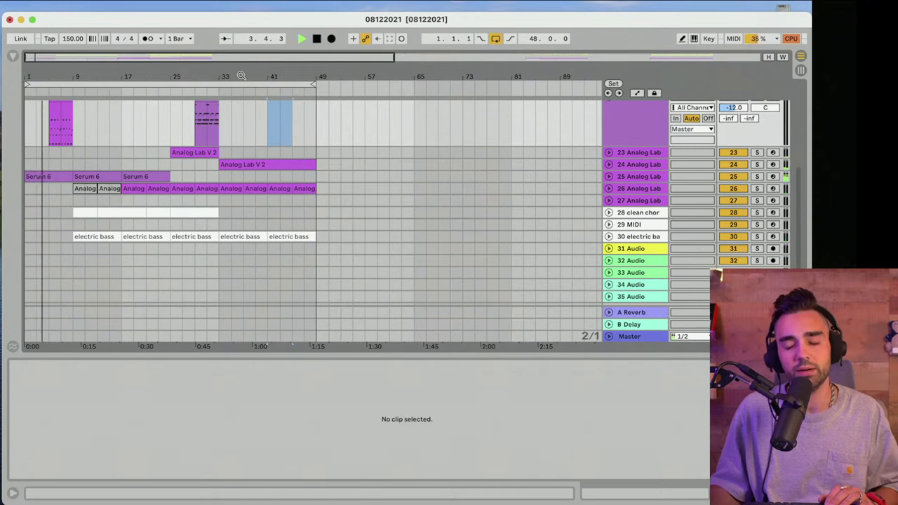
left_click_drag(28, 84, 75, 84)
left_click(98, 84)
key("space")
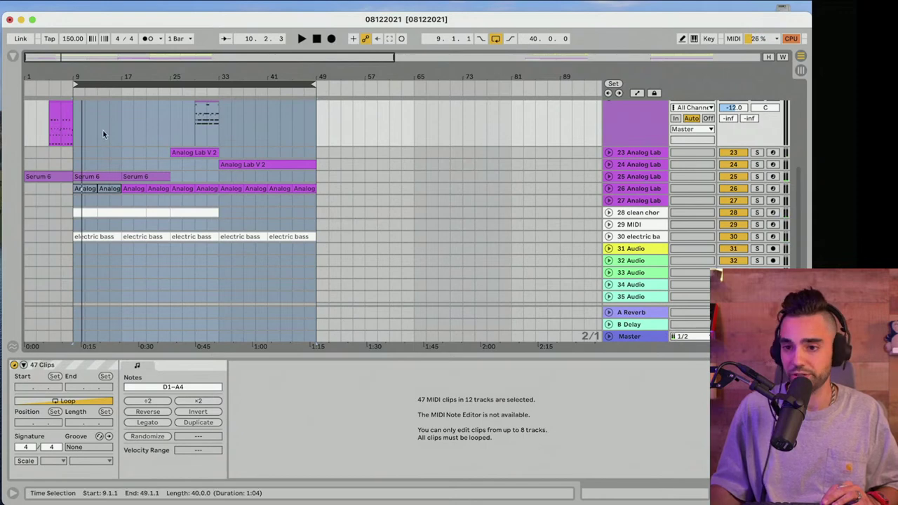
Duplicate bars 9 to 49 across all tracks, play from bar 47, and extend the loop end to bar 89
scroll(102, 151, "up", 10)
scroll(106, 159, "down", 10)
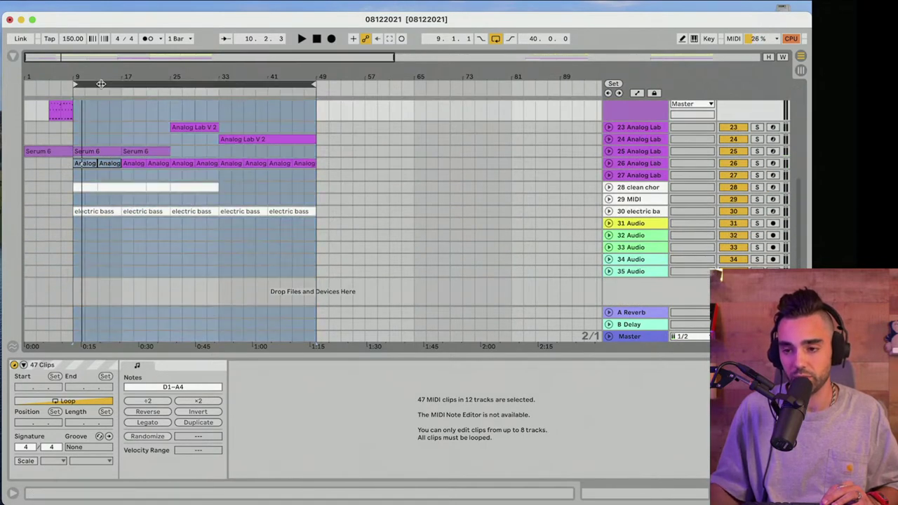
key("super+d")
left_click(300, 116)
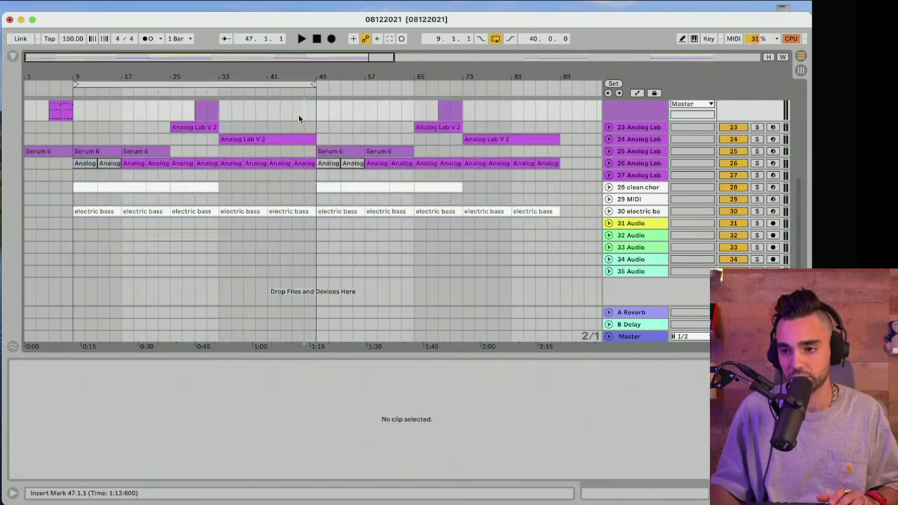
key("space")
left_click_drag(313, 85, 558, 84)
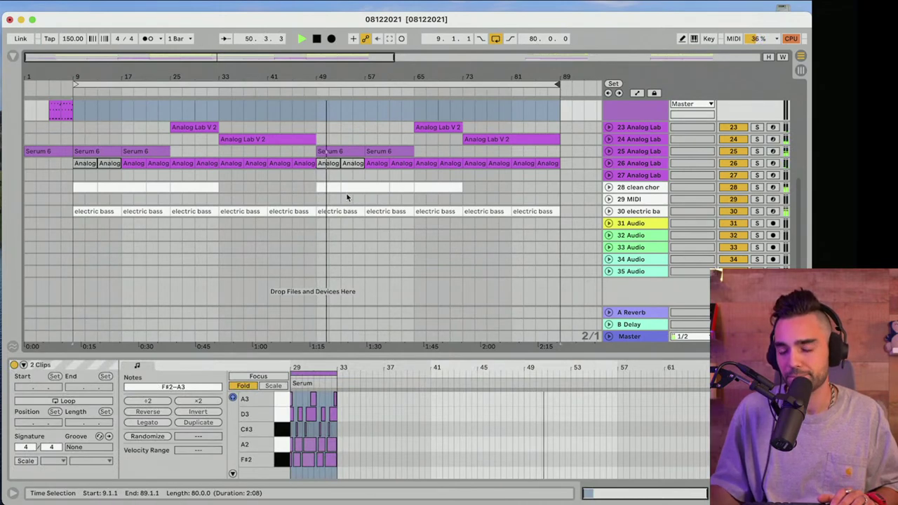
Undo the duplication, stop playback, and set the loop back to bars 9 to 49
scroll(347, 194, "up", 10)
scroll(347, 195, "down", 10)
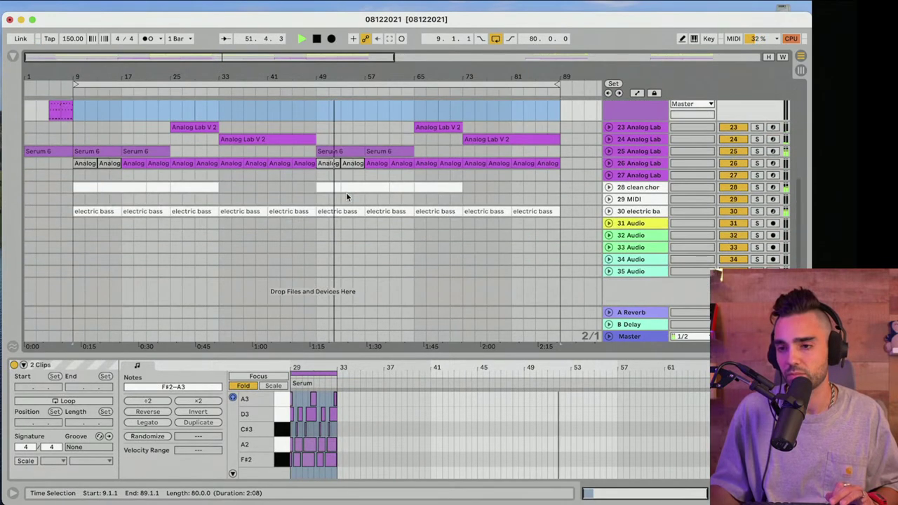
scroll(347, 194, "up", 3)
key("super+z")
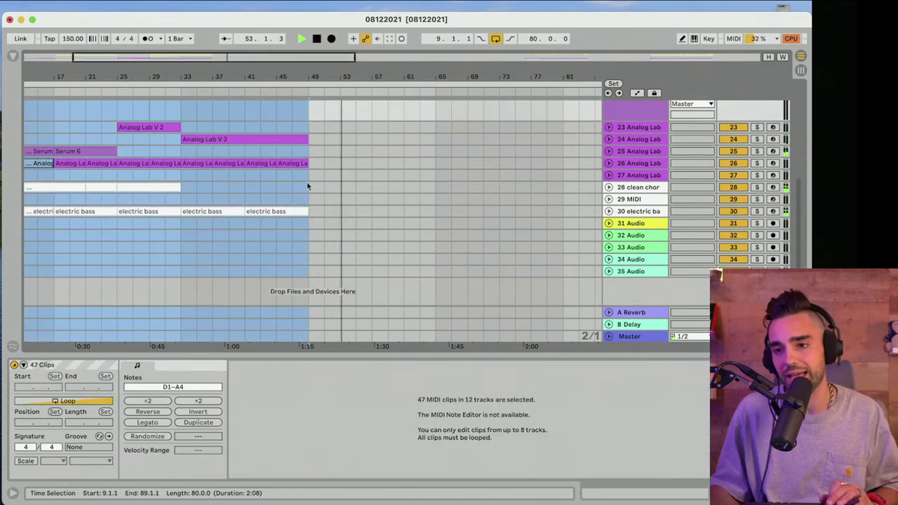
key("space")
scroll(308, 186, "down", 5)
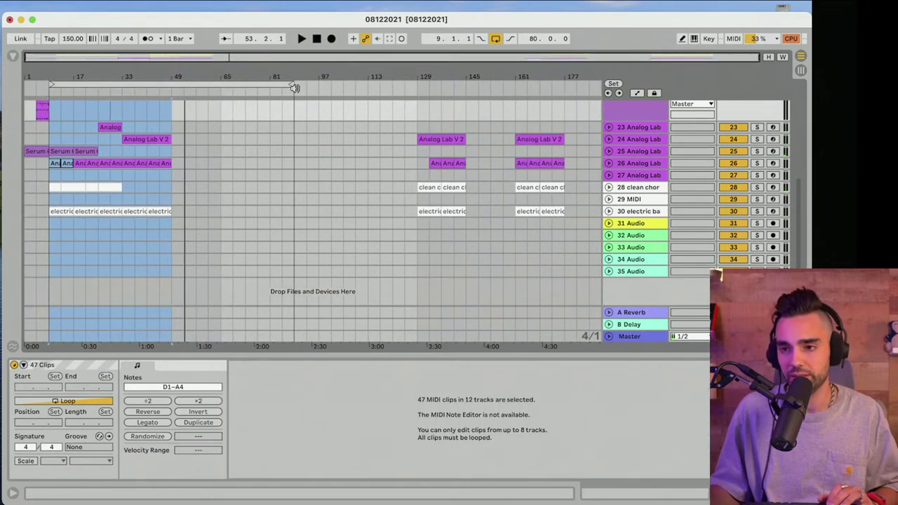
key("super+l")
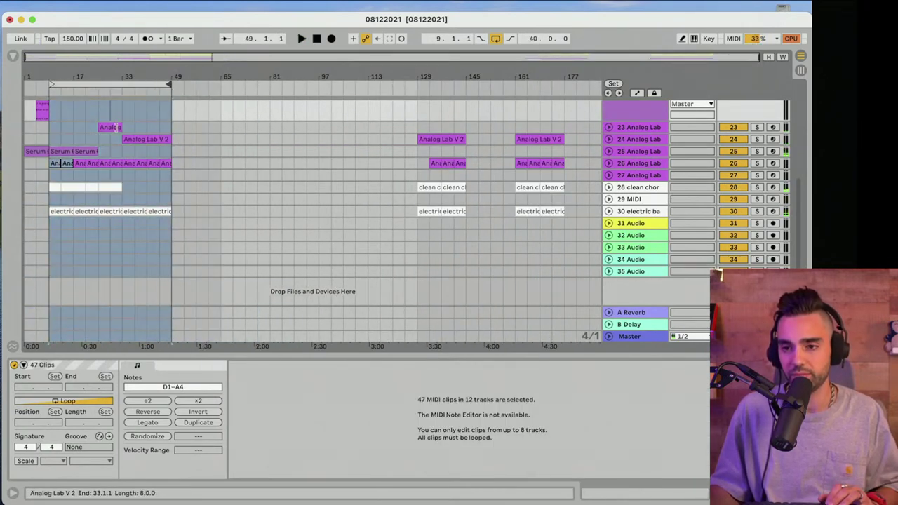
Play from bar 33 and unfold track 17 Audio and the 2 Drums group to show the crash tracks
left_click(124, 149)
key("space")
scroll(123, 153, "up", 8)
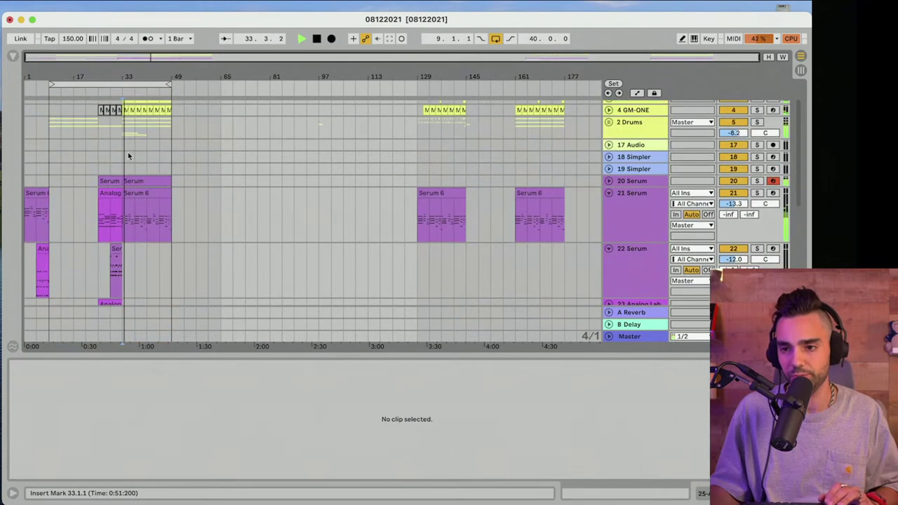
left_click(608, 145)
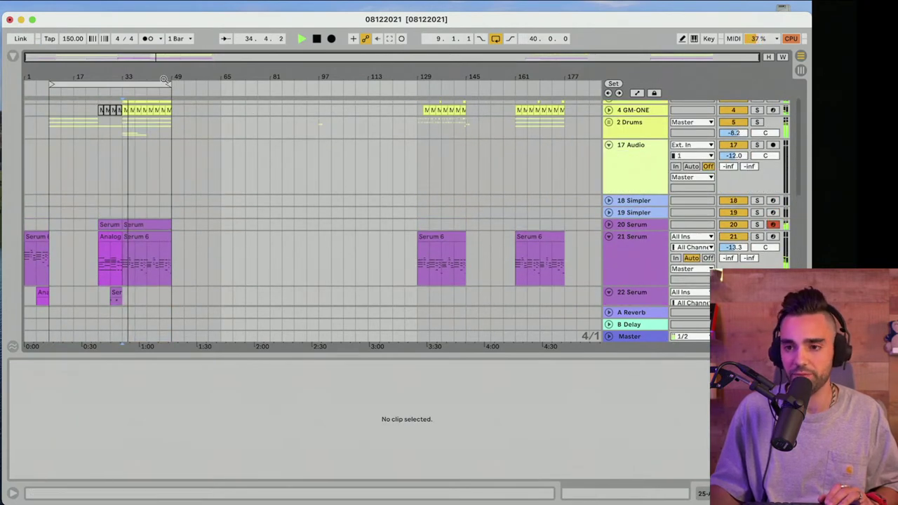
scroll(158, 260, "up", 5)
scroll(159, 260, "left", 5)
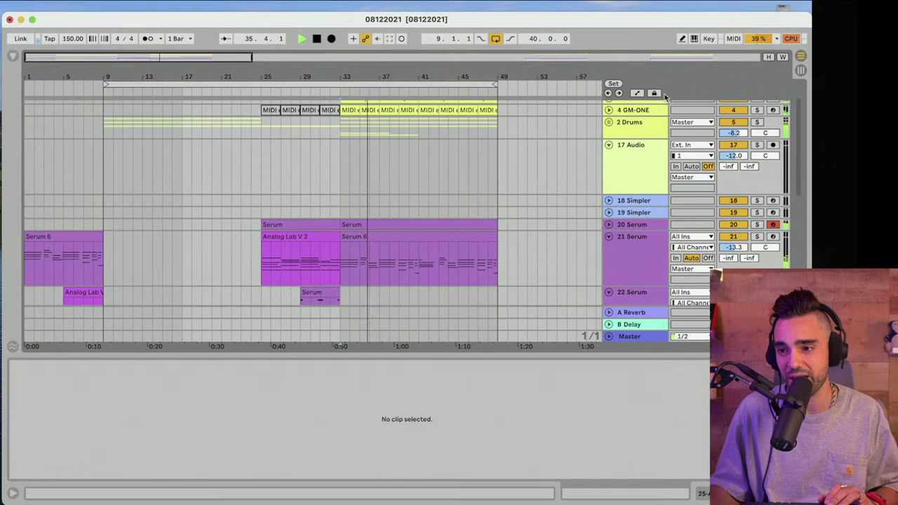
left_click(609, 122)
scroll(534, 170, "down", 5)
scroll(534, 171, "right", 3)
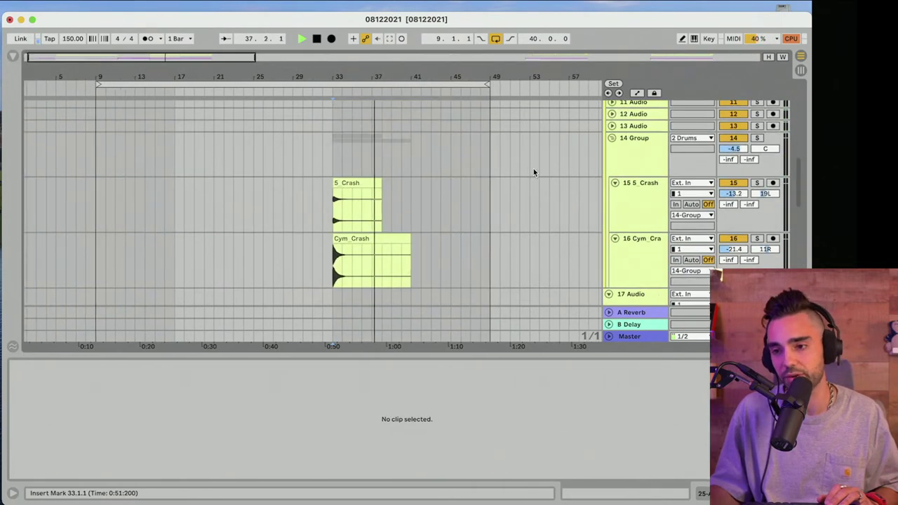
Copy the 5_Crash and Cym_Crash clips from bar 33 to bar 49 on their tracks
left_click(298, 184)
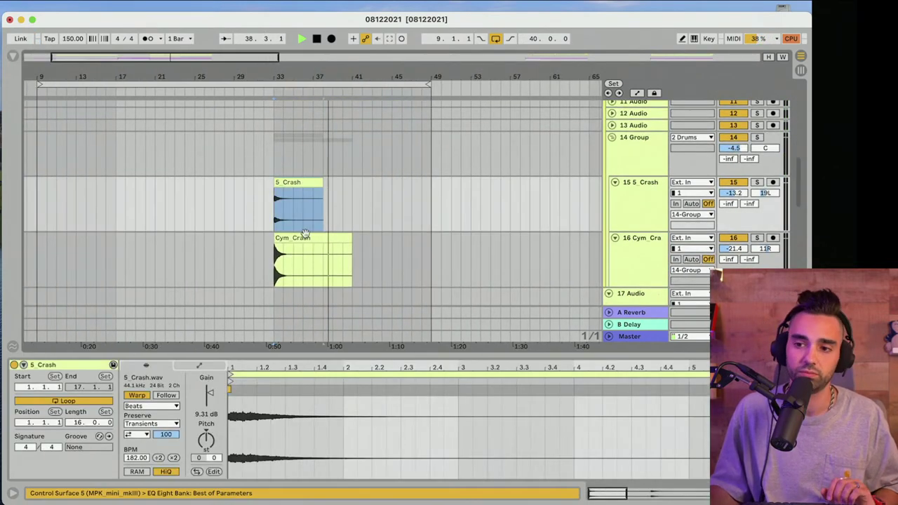
left_click(303, 238, "shift")
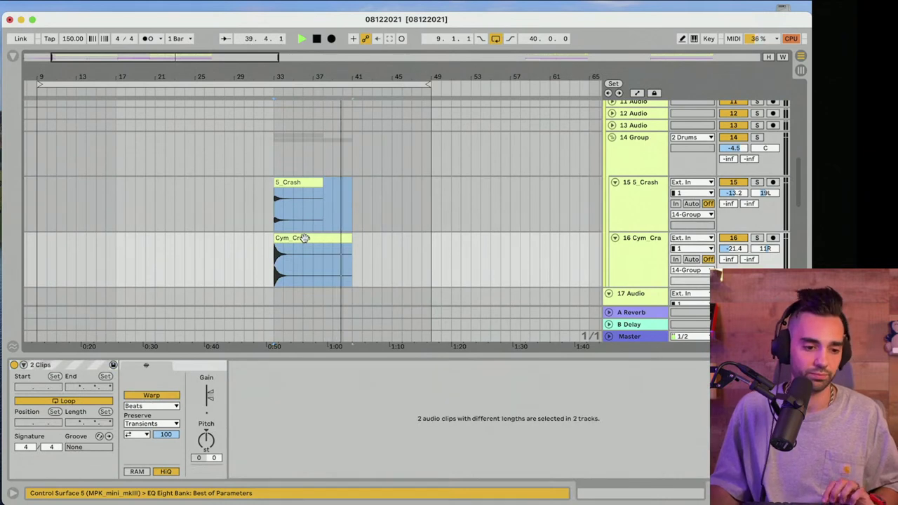
left_click(437, 212)
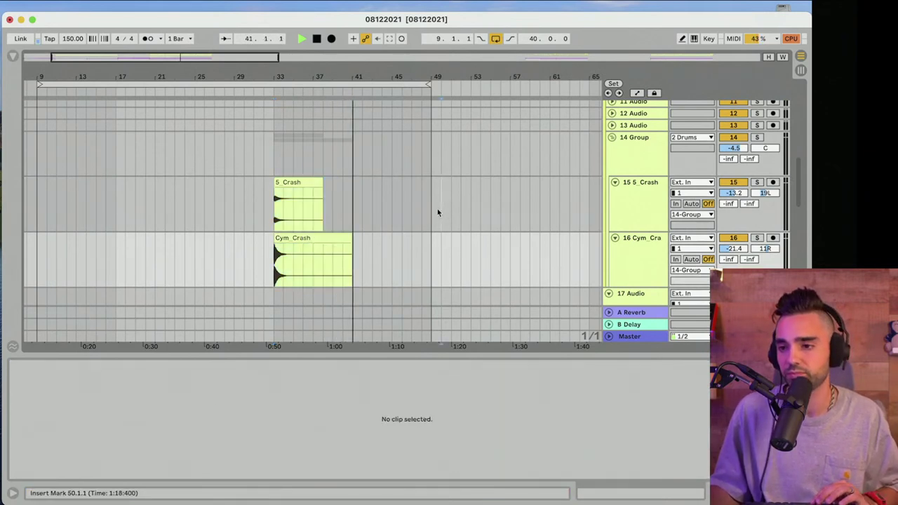
key("super+v")
scroll(434, 216, "down", 3)
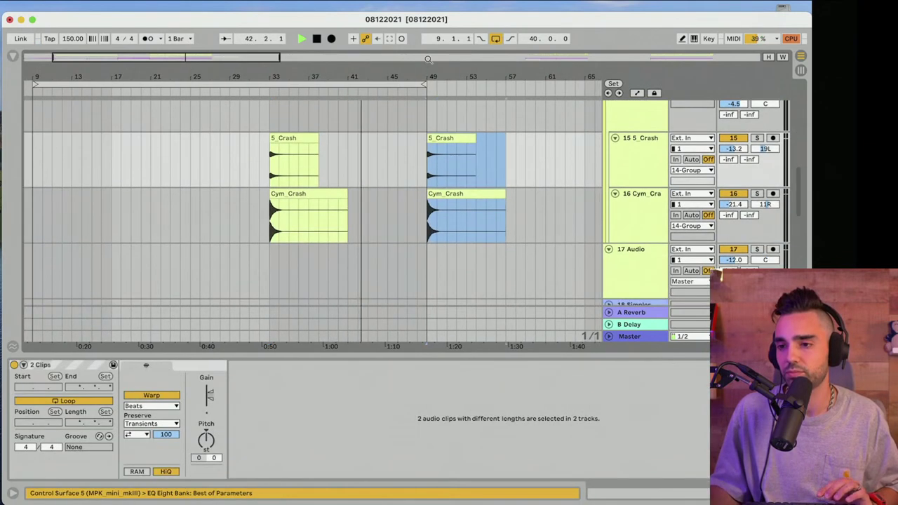
Shorten the copied 5_Crash and Cym_Crash clips at bar 49 so that both end at bar 53
left_click_drag(435, 77, 312, 69)
left_click(361, 158)
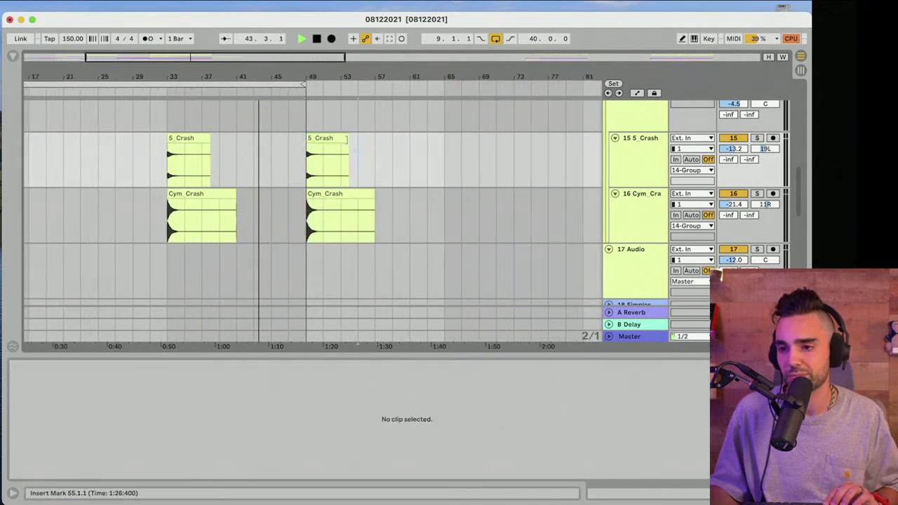
left_click_drag(349, 138, 341, 138)
left_click_drag(373, 193, 344, 191)
Try extending the loop end to bar 65, stop playback, and return the loop end to bar 49
left_click_drag(303, 83, 443, 84)
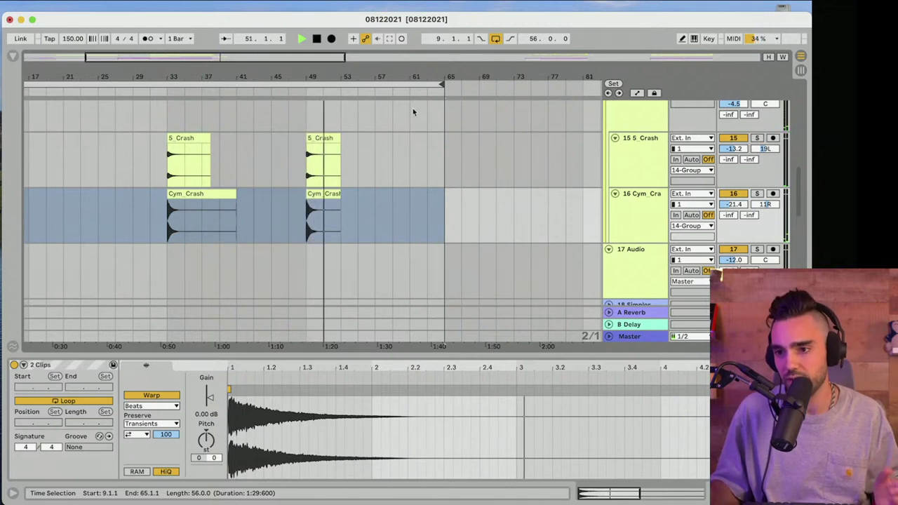
key("space")
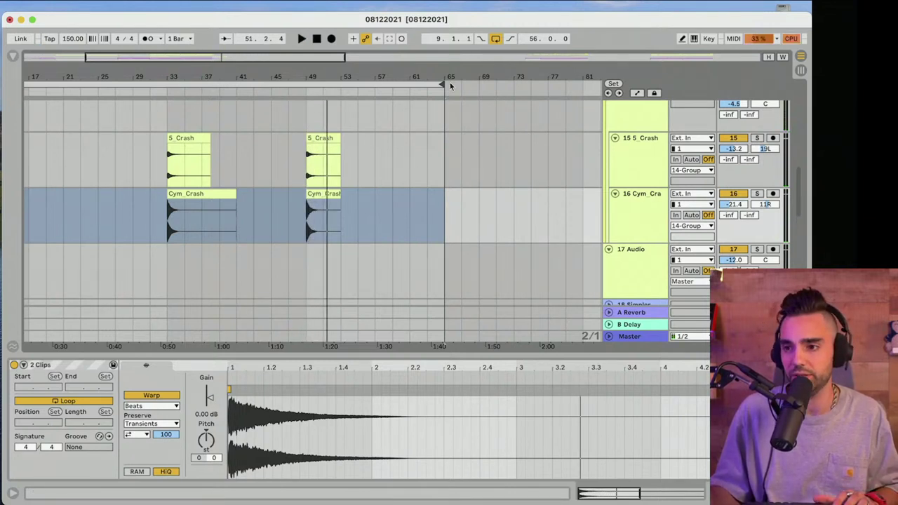
left_click_drag(441, 86, 307, 86)
scroll(327, 112, "up", 12)
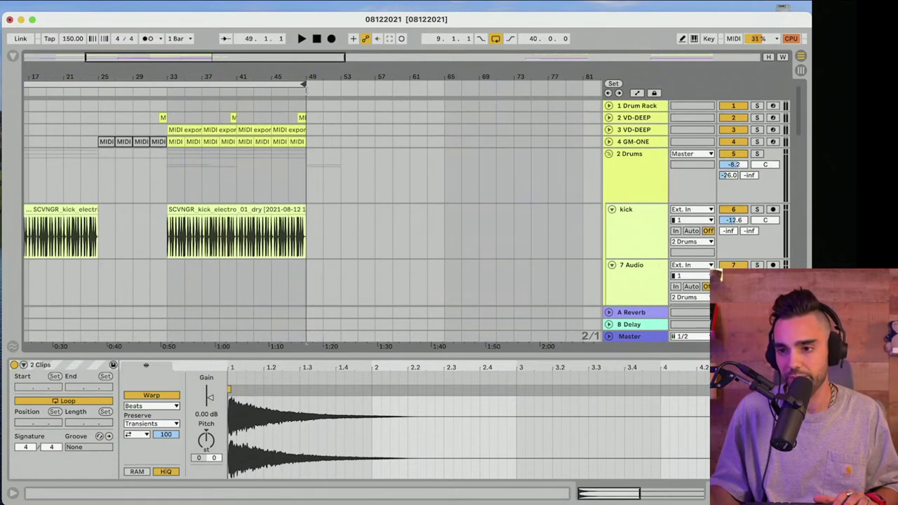
Copy the looped contents of bars 9 to 49 on all tracks and place the copy at bar 53
left_click(284, 84)
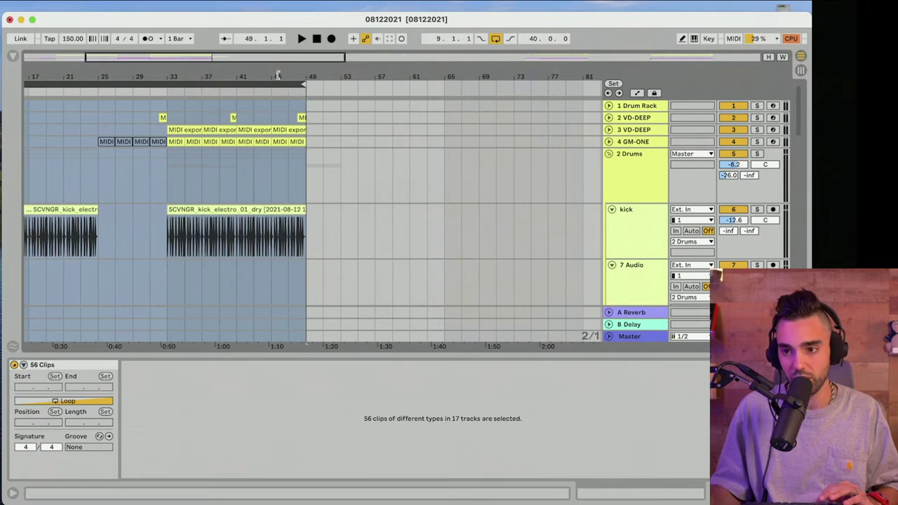
left_click_drag(278, 75, 138, 80)
left_click_drag(84, 83, 213, 133)
left_click(200, 82)
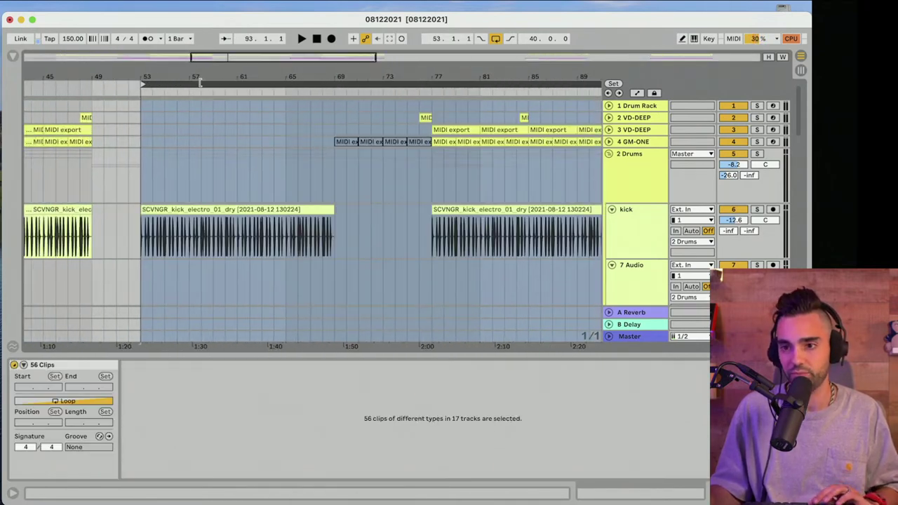
Play from shortly before bar 49 into the gap ahead of the copied section, checking the drum tracks
left_click(66, 85)
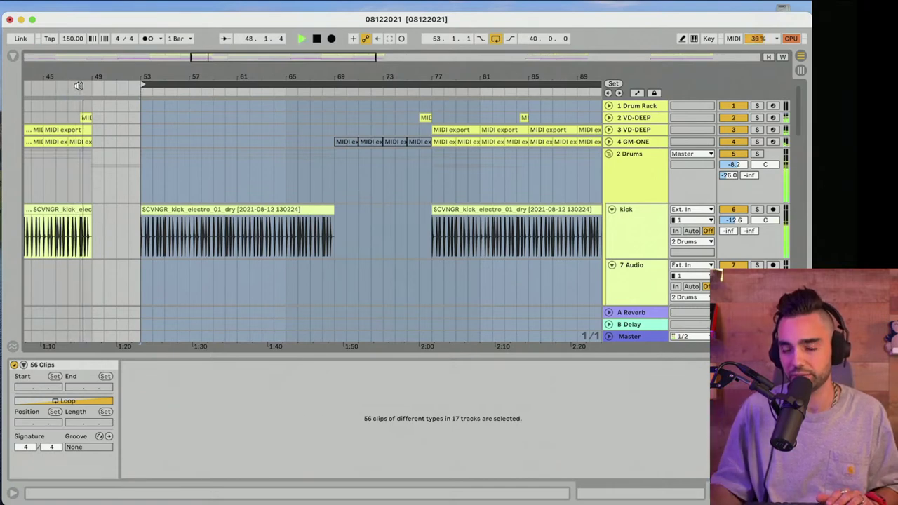
scroll(135, 172, "down", 5)
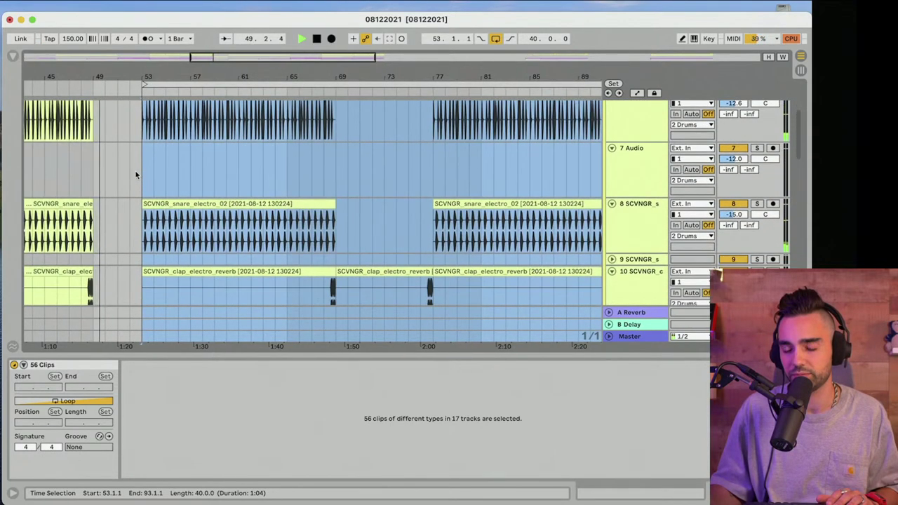
scroll(113, 176, "down", 4)
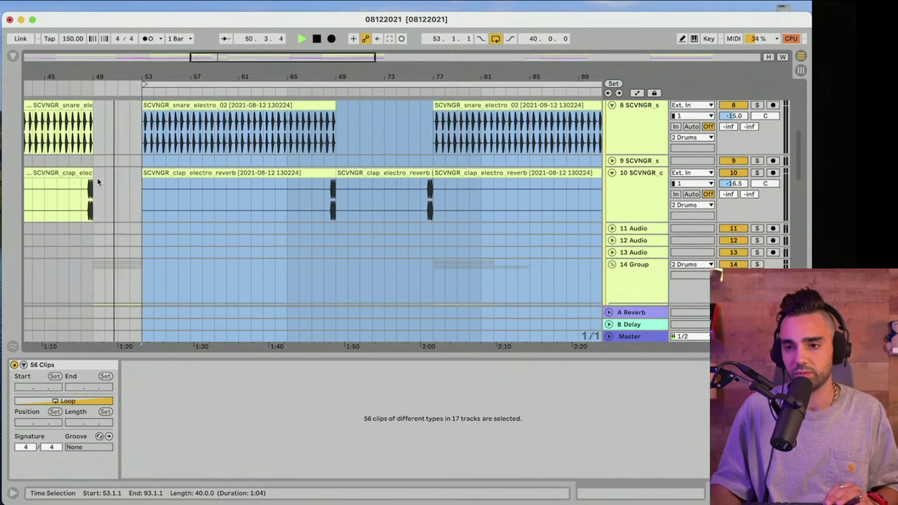
key("space")
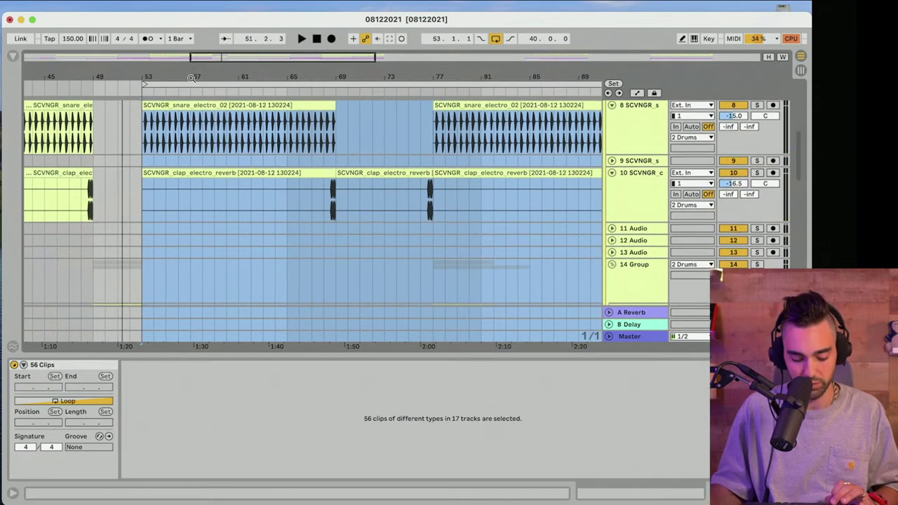
Reposition the copied section so that it starts at bar 51, and save the set
key("Delete")
key("super+z")
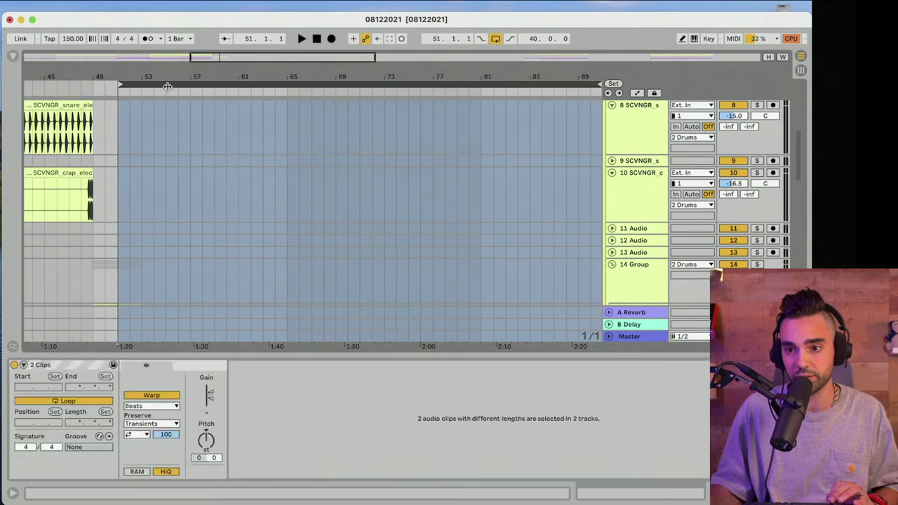
left_click(81, 188)
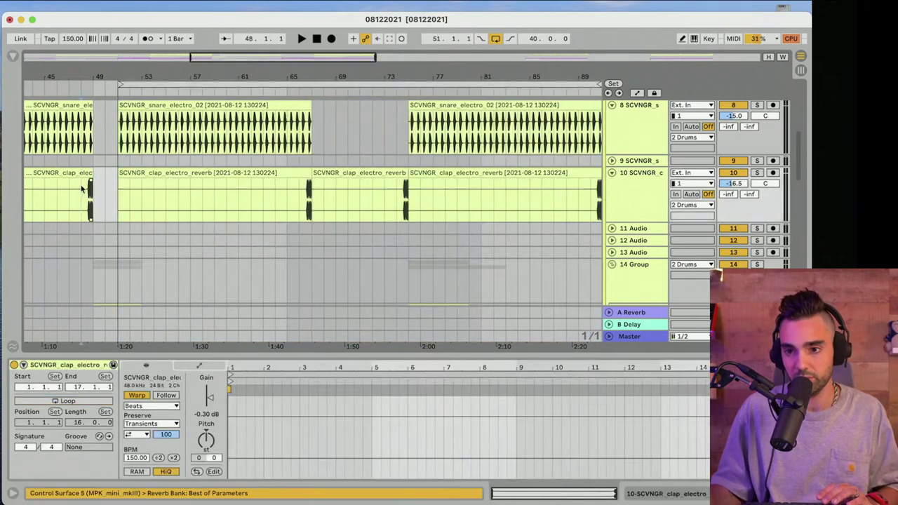
left_click_drag(104, 71, 220, 90)
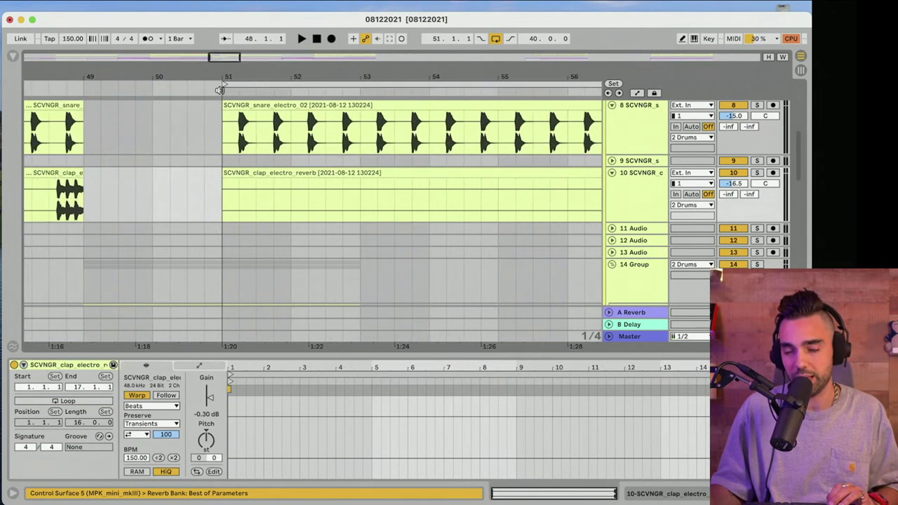
scroll(88, 233, "up", 3)
key("super+s")
Split the clap_electro_reverb clip at 48.3.1 and copy its end piece to 50.3.1, right before bar 51
left_click(53, 267)
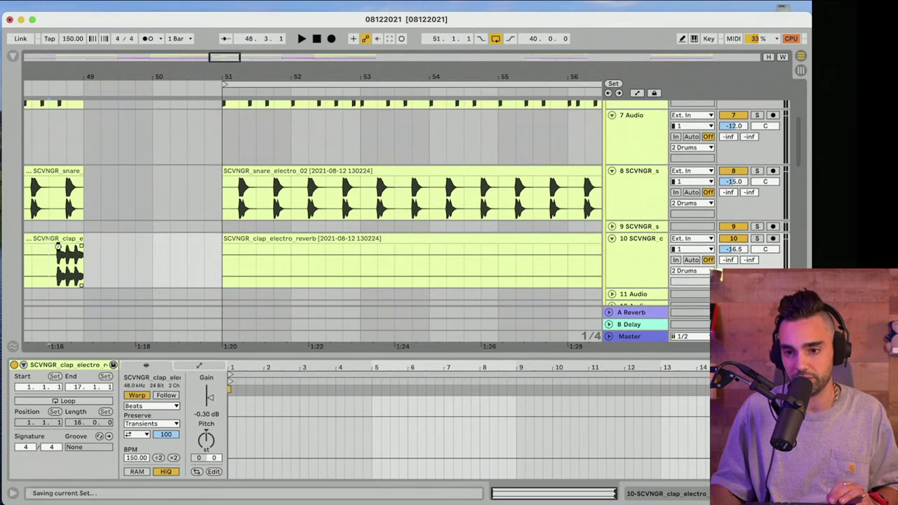
key("super+e")
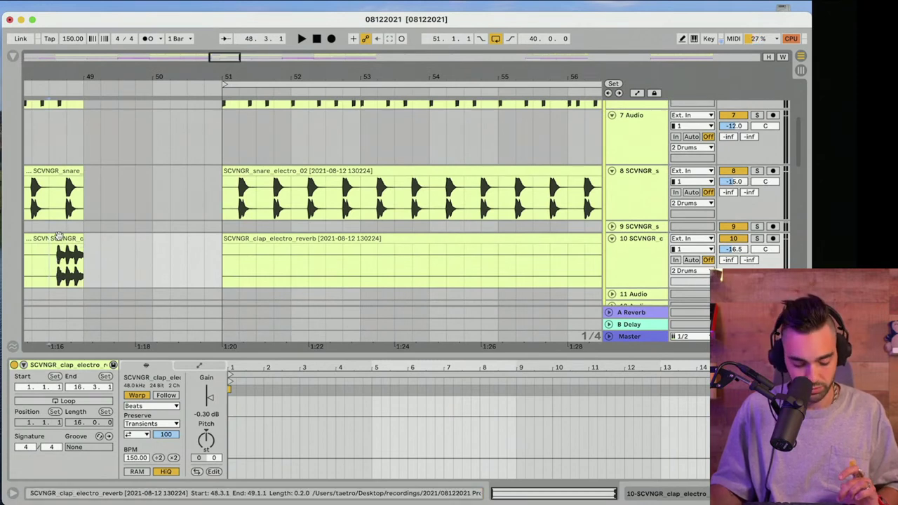
left_click_drag(59, 237, 195, 240)
Play from bar 49 and again from bar 47, examining the crash and synth tracks across the gap before bar 51
left_click(87, 261)
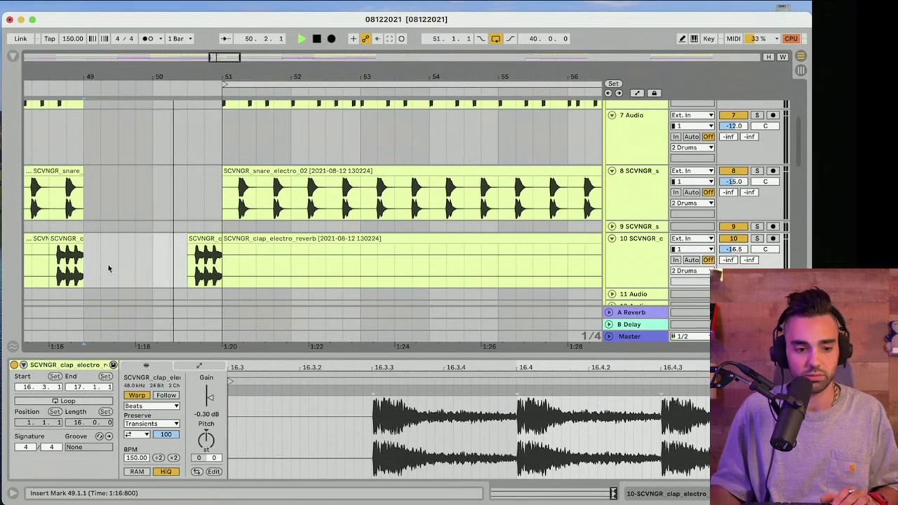
scroll(111, 258, "down", 5)
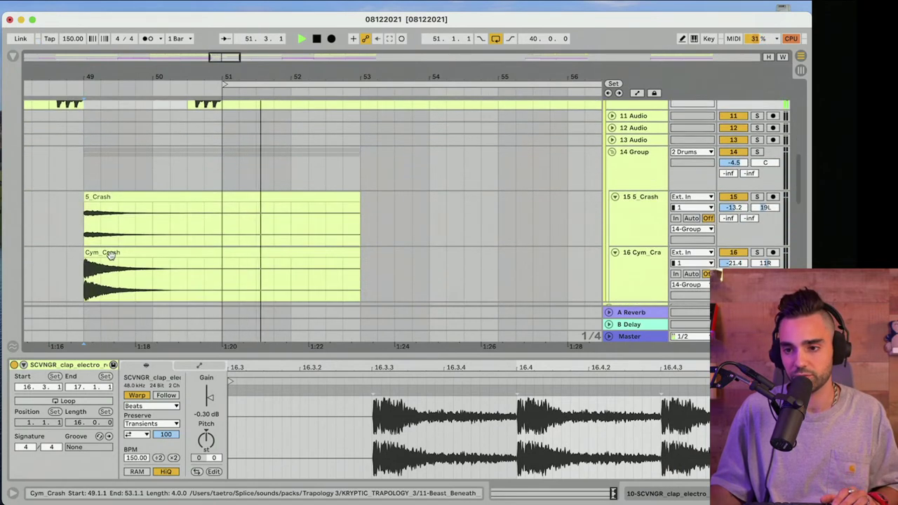
left_click_drag(116, 77, 230, 38)
key("space")
left_click(188, 250)
key("space")
scroll(188, 250, "down", 4)
scroll(188, 249, "down", 6)
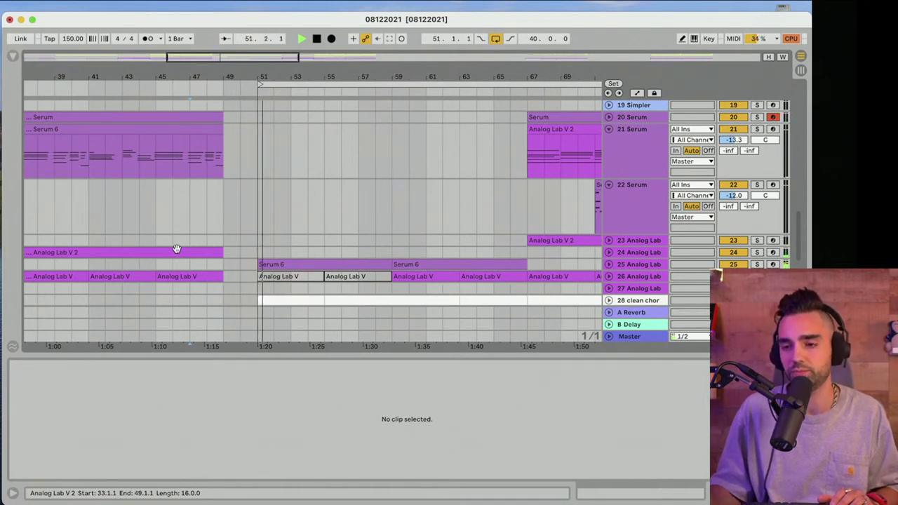
scroll(181, 239, "down", 2)
key("space")
scroll(213, 209, "up", 2)
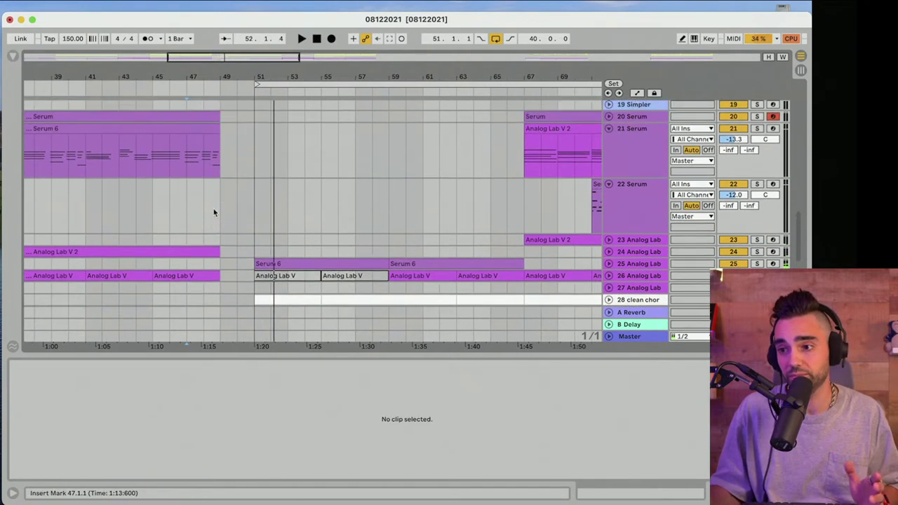
Arm track 21 Serum to try out its sound and play the transition from bar 48
left_click(691, 152)
left_click(774, 131)
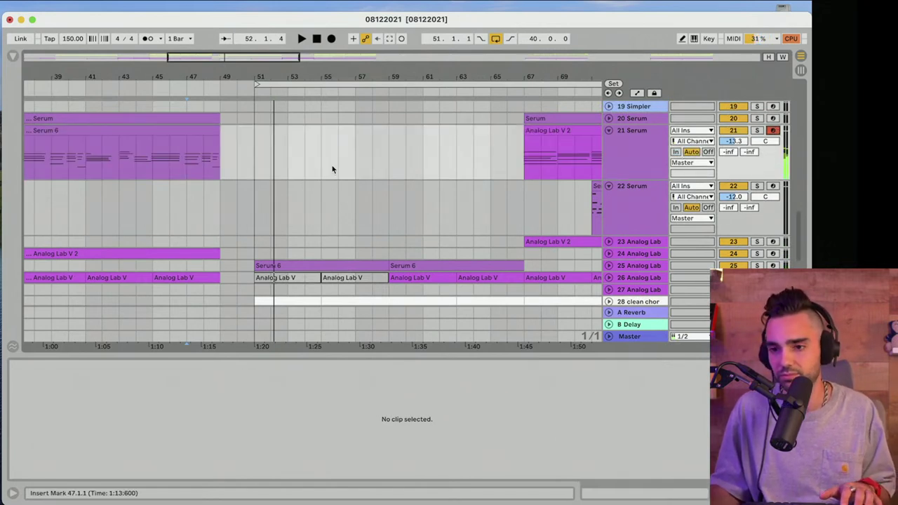
left_click(227, 176)
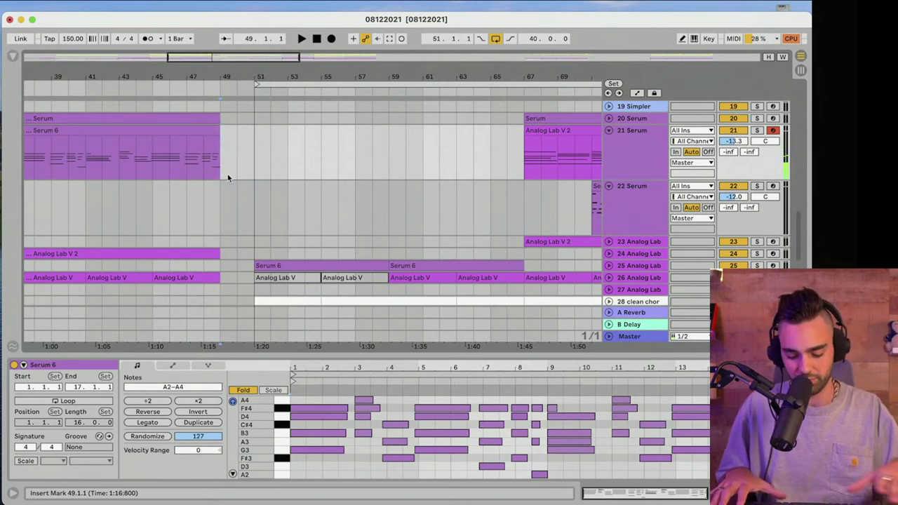
left_click(205, 205)
key("space")
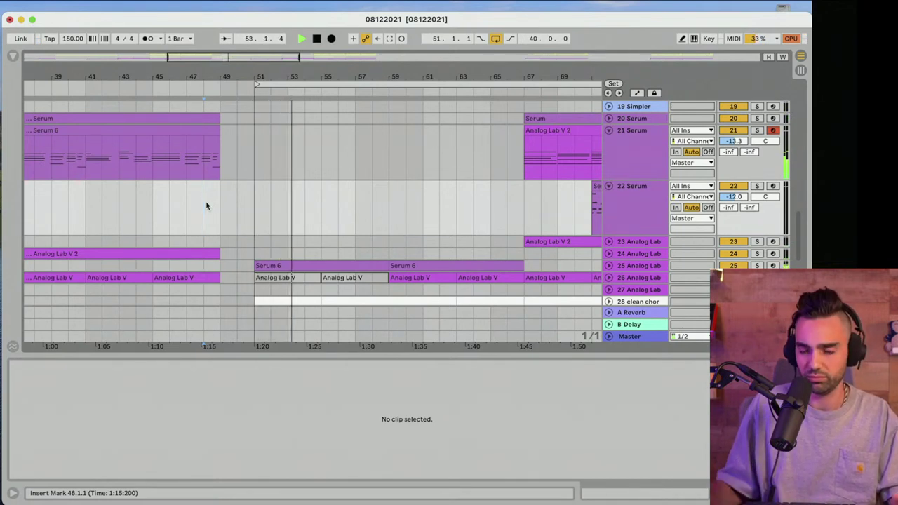
scroll(205, 202, "down", 3)
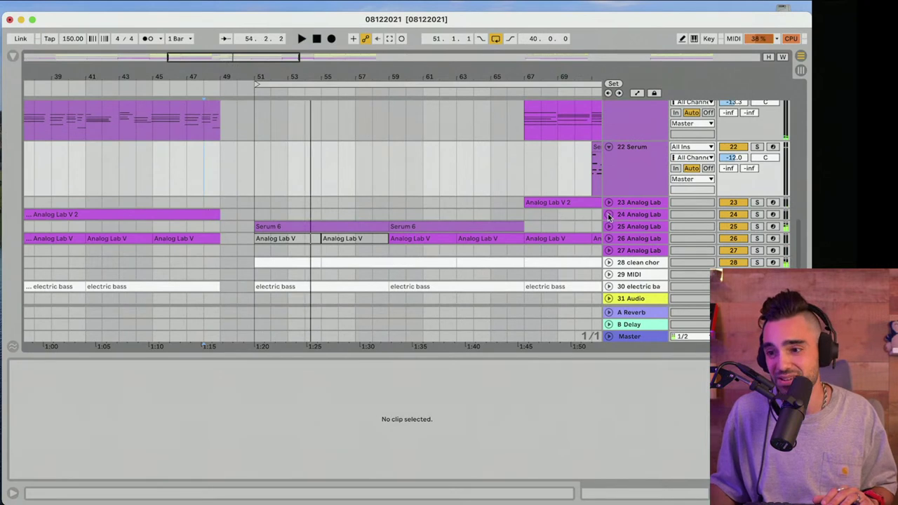
Unfold track 24 Analog Lab, arm it for recording, and start playback from bar 48
left_click(608, 214)
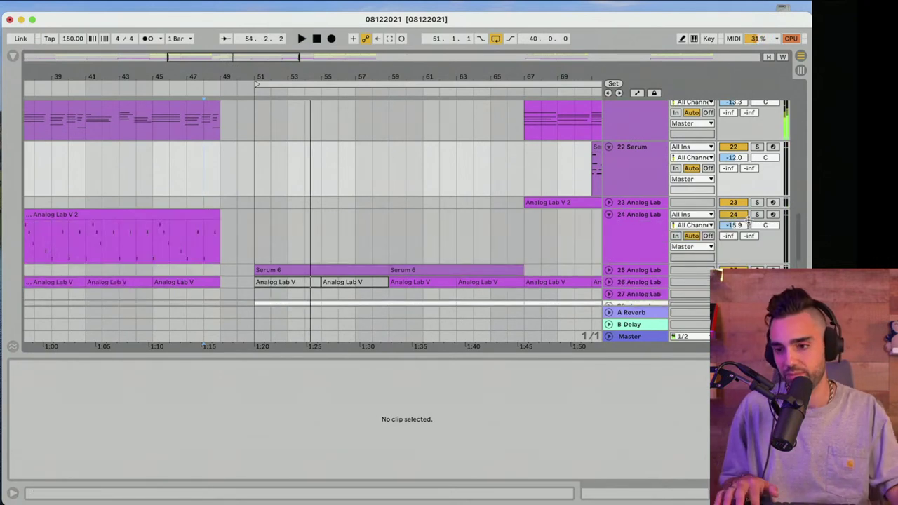
left_click(773, 214)
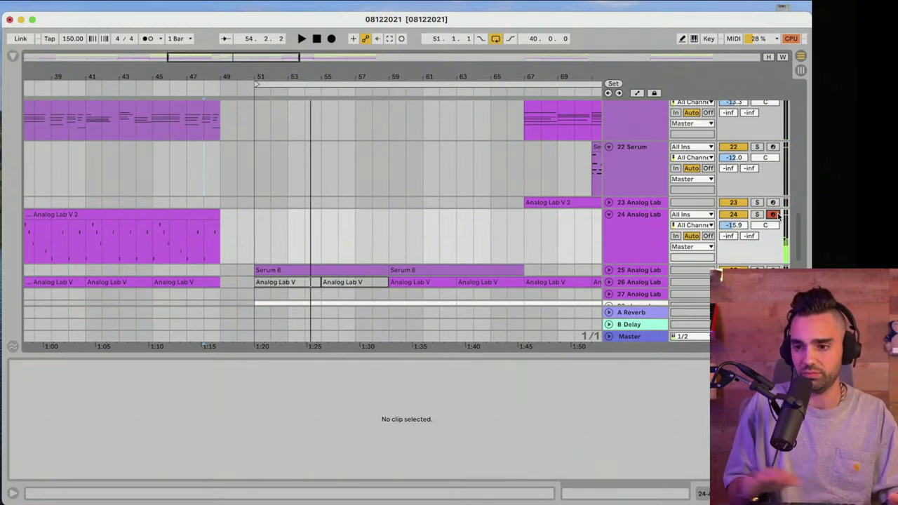
key("space")
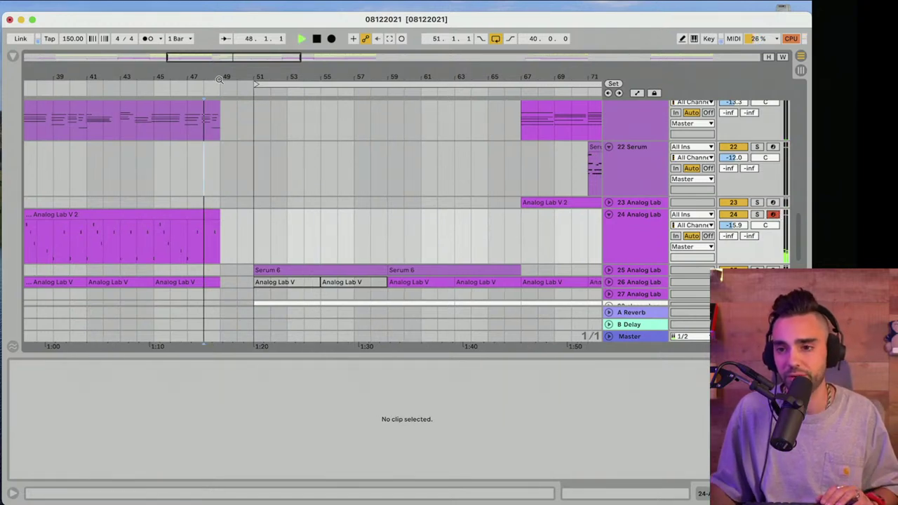
Split the Serum 6 clip on track 21 at bar 35 and copy its first two bars to bar 49
mouse_move(218, 77)
left_mouse_down()
mouse_move(312, 76)
mouse_move(312, 69)
left_mouse_up()
left_click(116, 131)
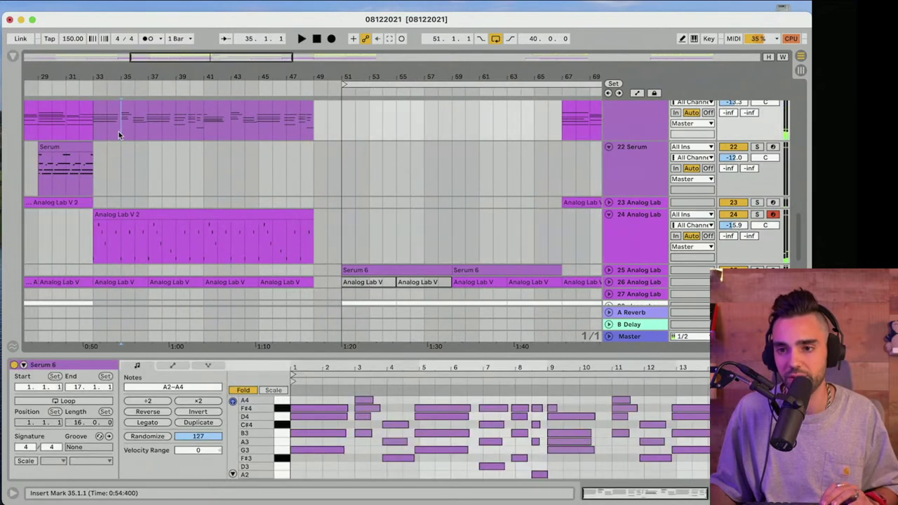
scroll(118, 131, "up", 3)
key("super+e")
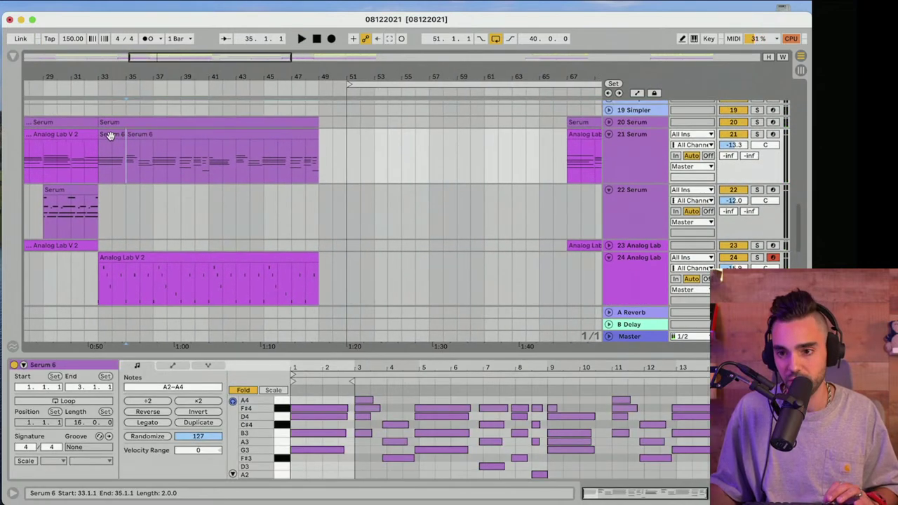
left_click(110, 134)
left_click(320, 169)
key("super+v")
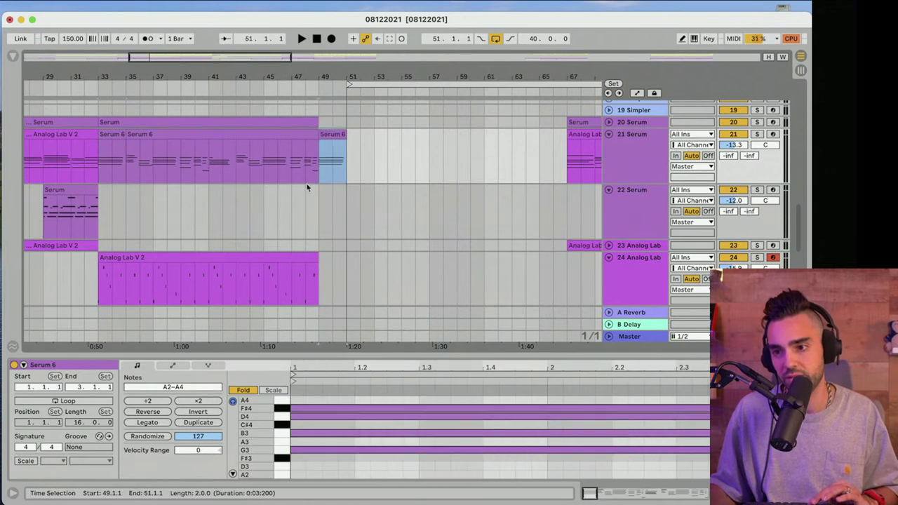
Play the transition from bar 48 with the added Serum chord and check the crash tracks
left_click(305, 193)
key("space")
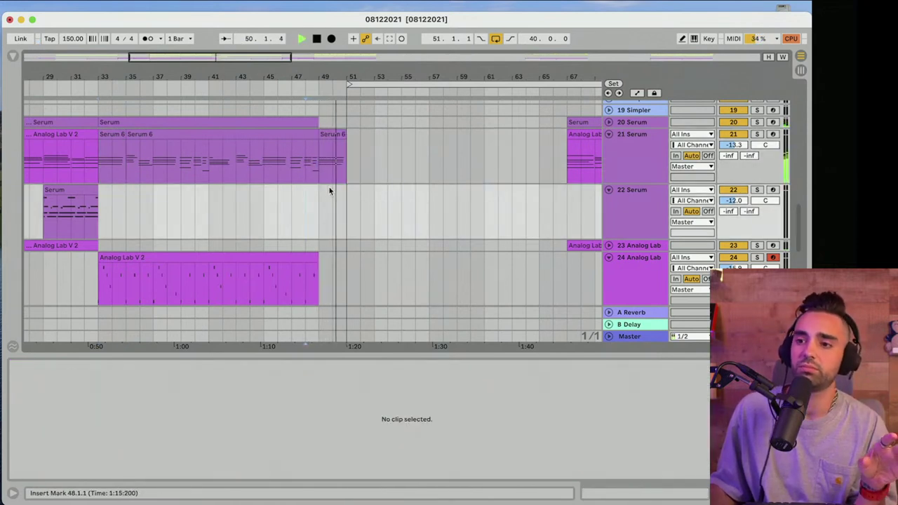
scroll(329, 190, "up", 10)
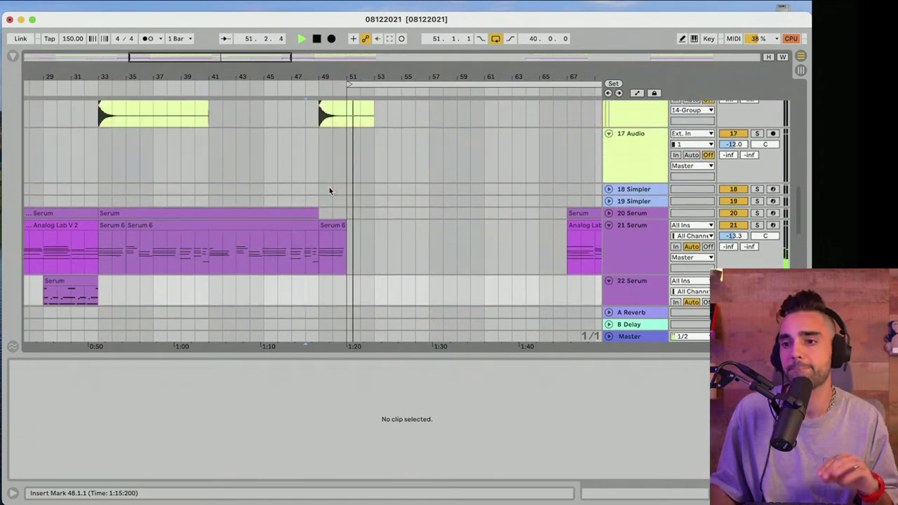
scroll(329, 190, "down", 1)
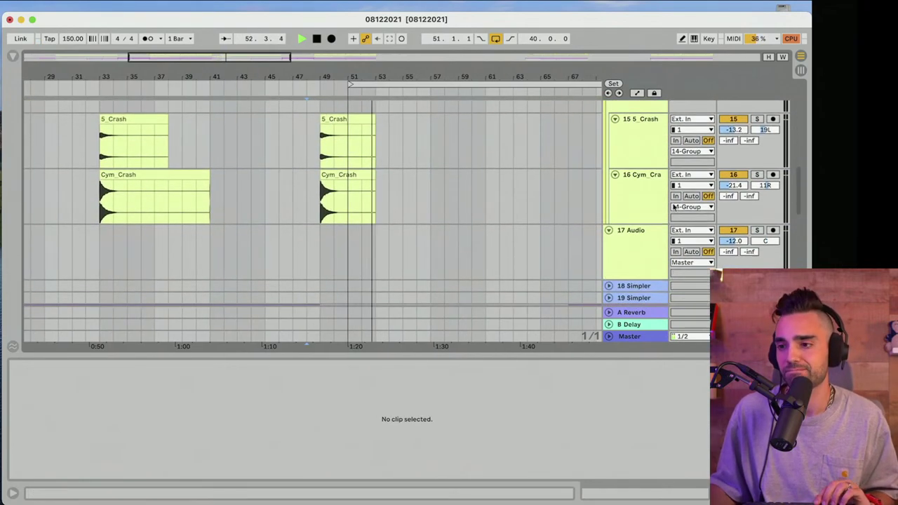
key("space")
Duplicate the 16 Cym_Crash track and delete the duplicate's clip at bar 33
left_click(640, 206)
key("super+d")
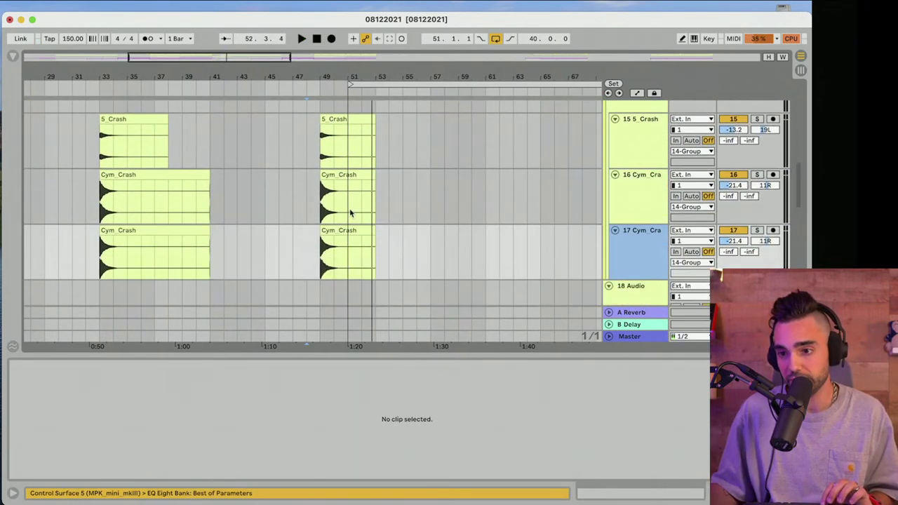
left_click(177, 231)
key("Delete")
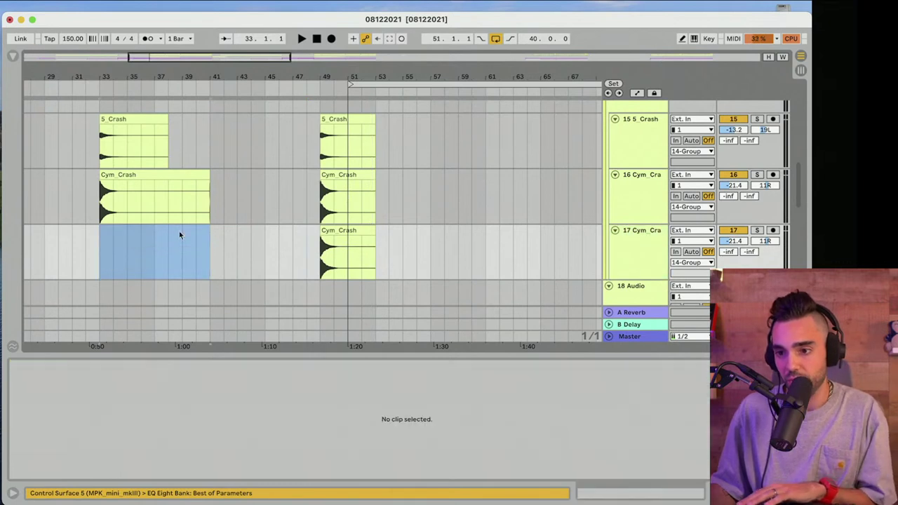
Reverse the duplicated Cym_Crash clip at bar 49 and set its track to -32.0 dB with centered panning
left_click(345, 229)
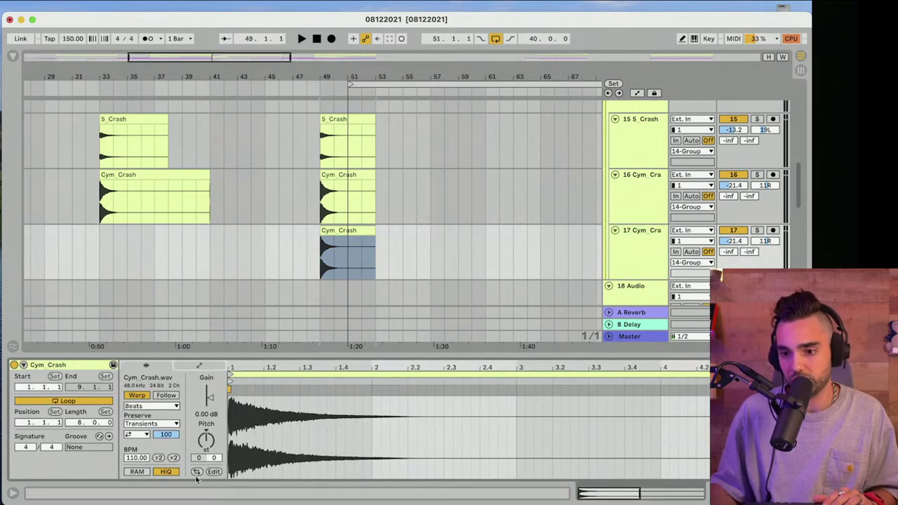
left_click_drag(741, 242, 741, 251)
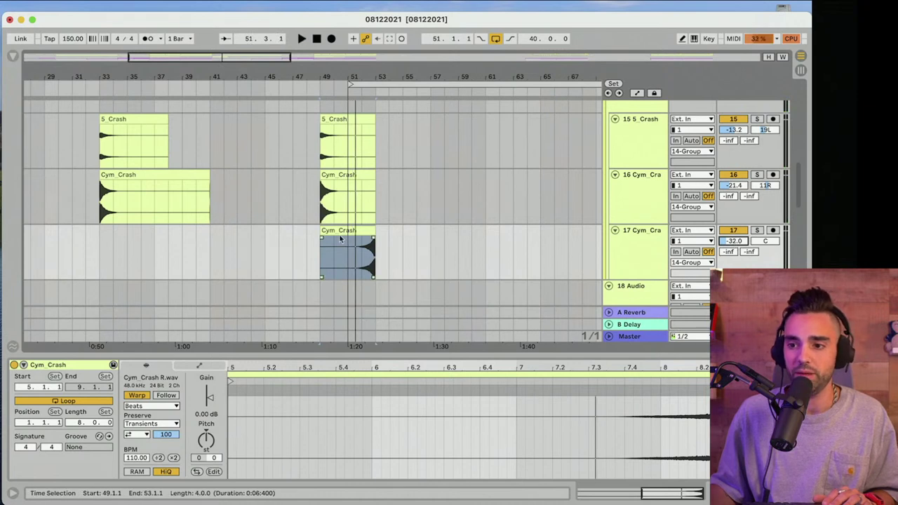
key("space")
Move the reversed Cym_Crash clip to end at bar 51, trim its start to bar 49, and play from there
left_click_drag(340, 233, 313, 233)
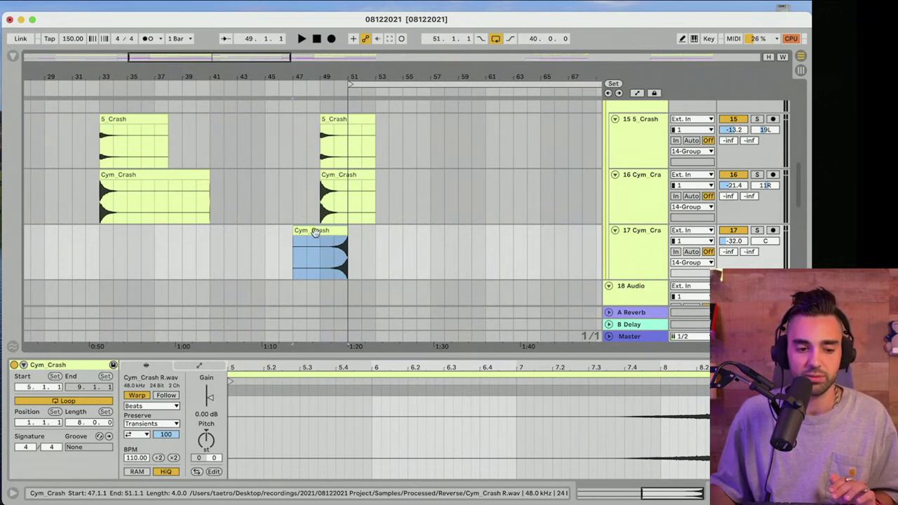
left_click_drag(294, 241, 319, 242)
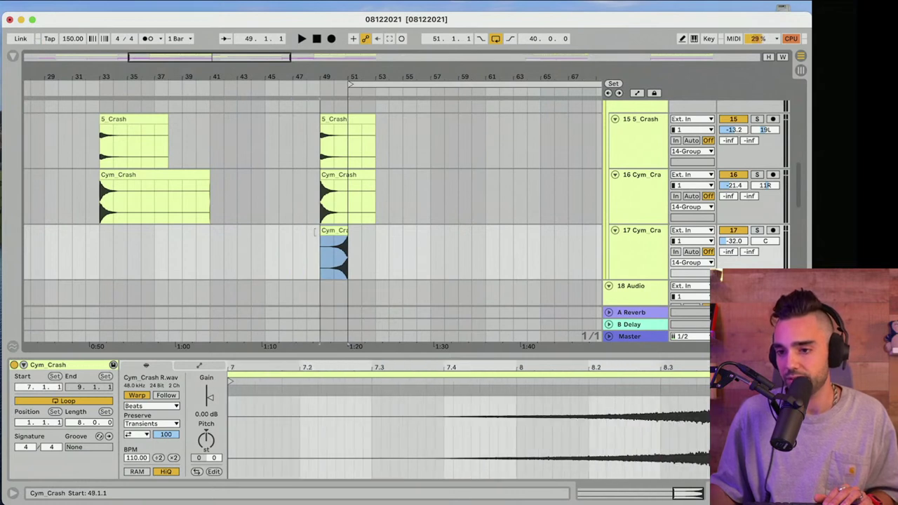
left_click(323, 246)
key("space")
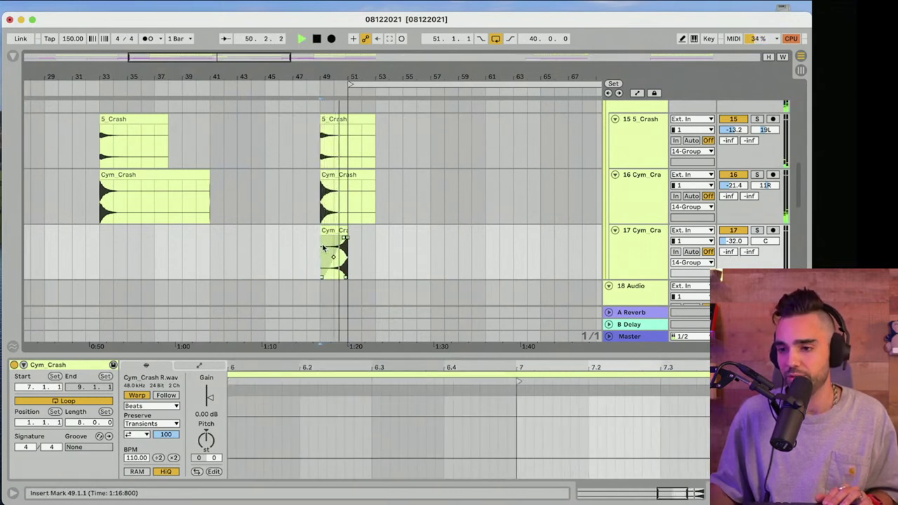
Set the reversed crash track 17 to -19.9 dB and play the transition again from bar 49
key("space")
left_click_drag(734, 242, 734, 239)
key("space")
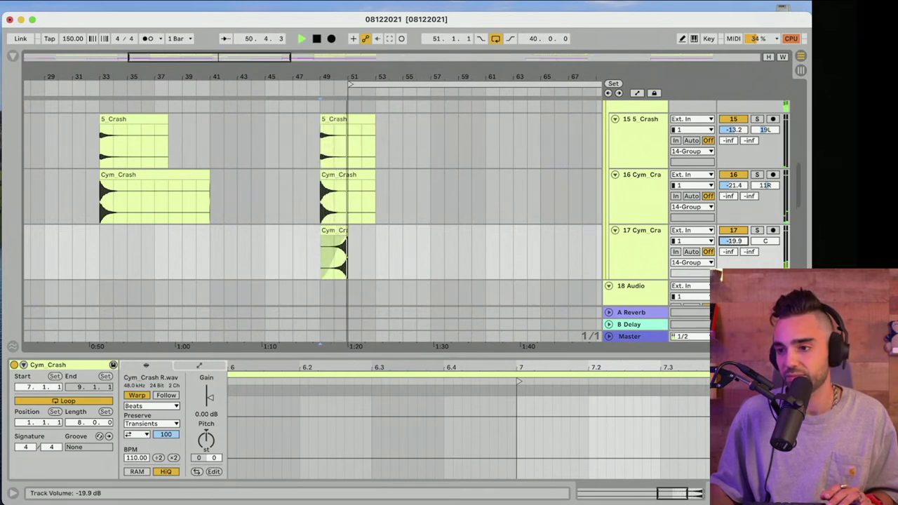
Unfold the 29 clean chorus track and deactivate its clip at bar 51
scroll(461, 254, "down", 6)
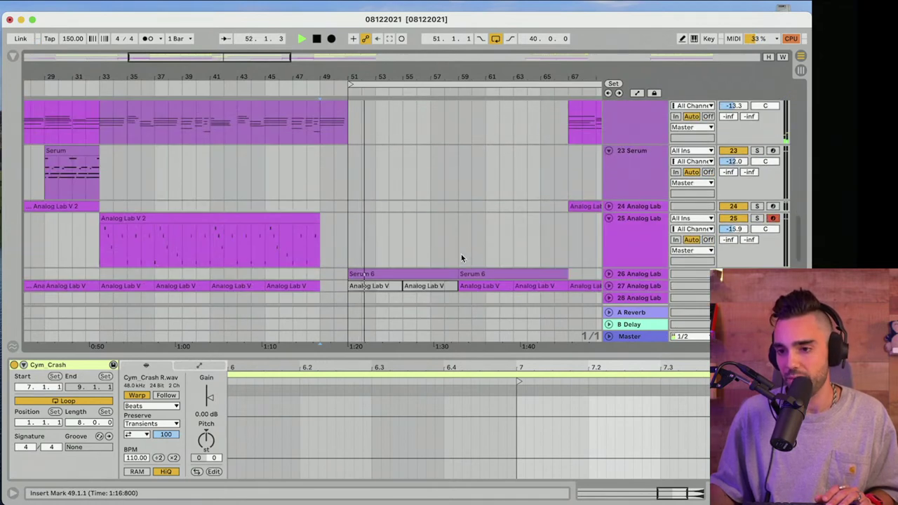
scroll(463, 253, "right", 1)
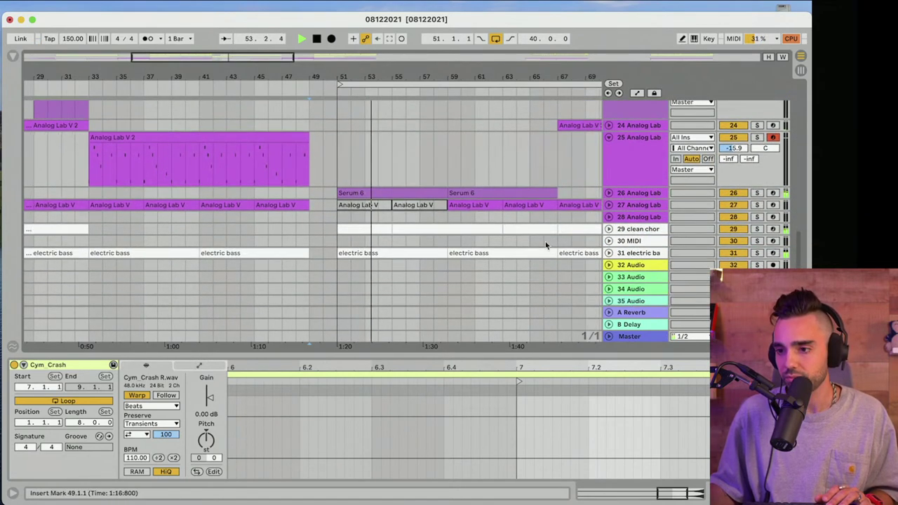
left_click(609, 229)
left_click(374, 230)
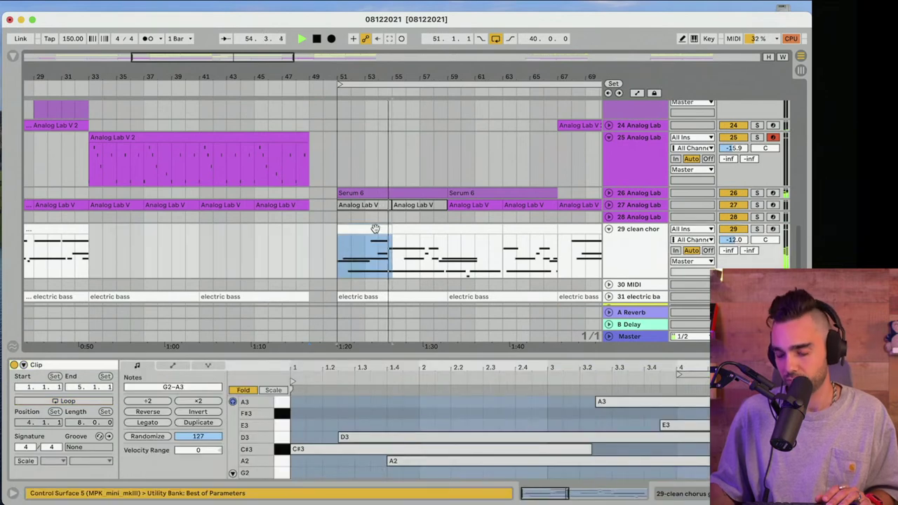
key("0")
Trim the start of the next clean chorus clip from bar 55 to bar 59
scroll(469, 112, "down", 1)
scroll(469, 112, "left", 1)
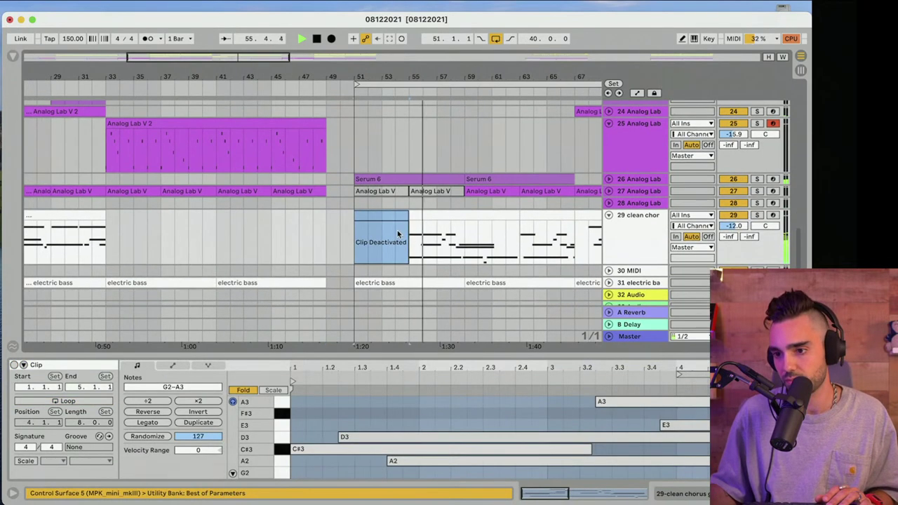
left_click_drag(470, 78, 288, 59)
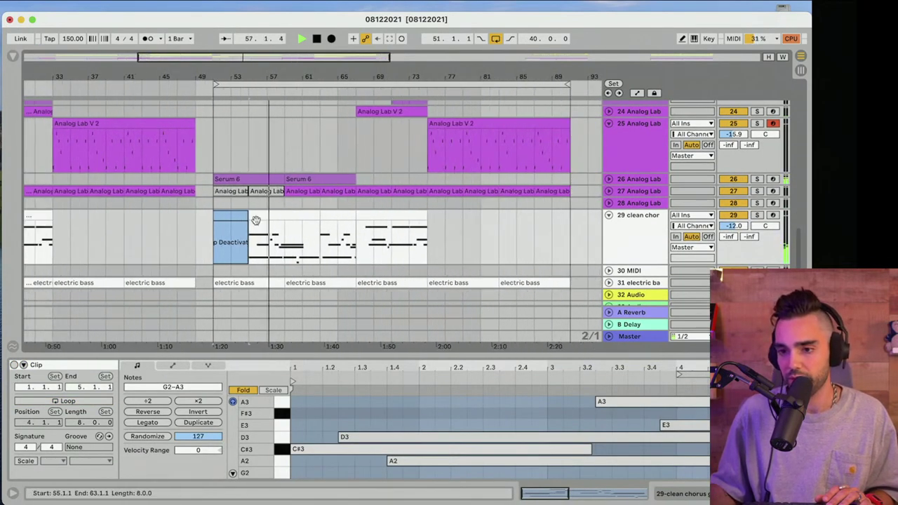
left_click(255, 217)
left_click_drag(254, 217, 282, 221)
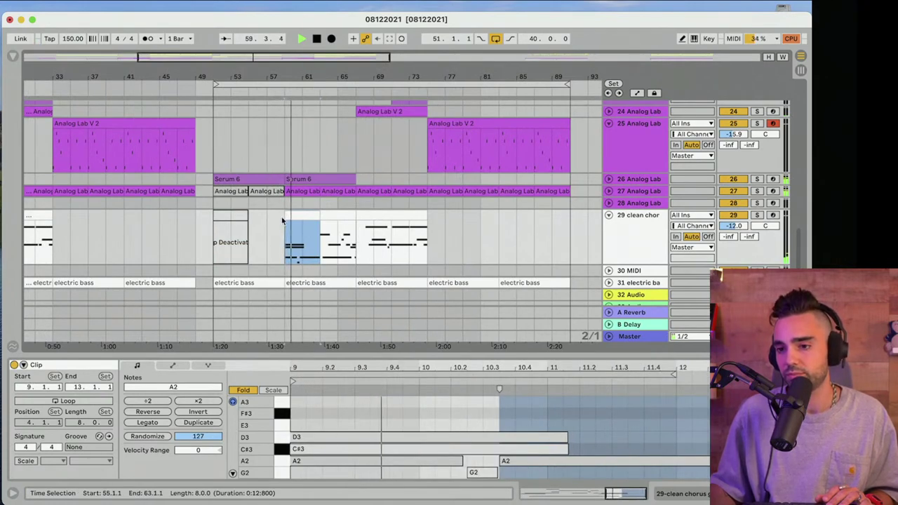
Enlarge the arrangement area, split the kick clip at 63.2.1 and clear the kick from there to bar 66
scroll(282, 221, "up", 5)
scroll(282, 221, "up", 10)
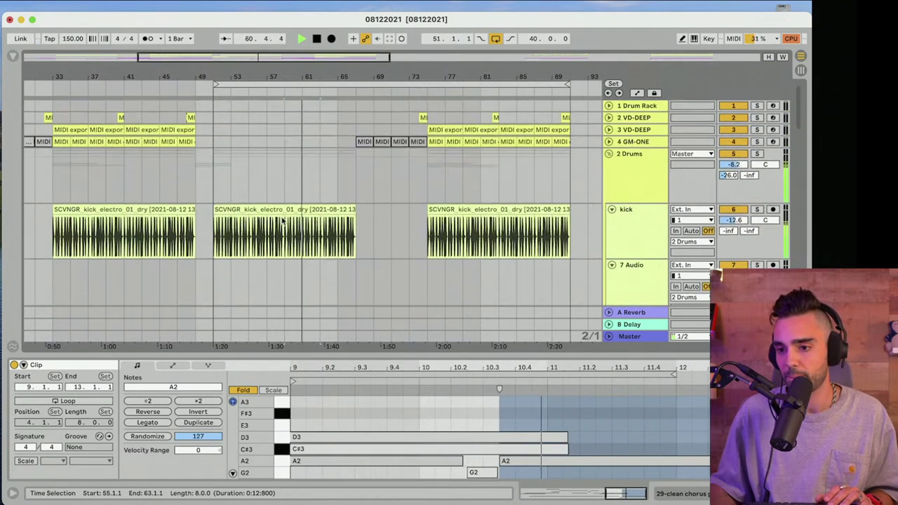
left_click_drag(379, 356, 378, 481)
scroll(297, 262, "down", 10)
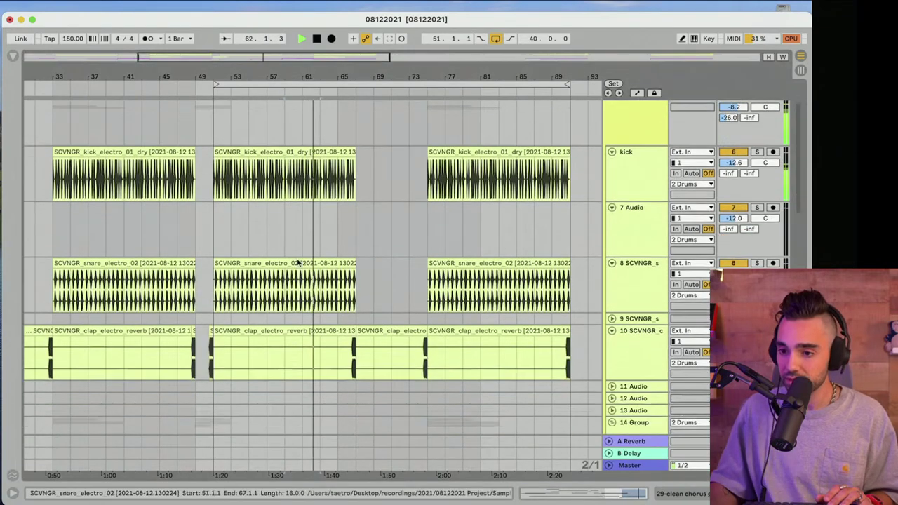
key("space")
scroll(296, 263, "up", 8)
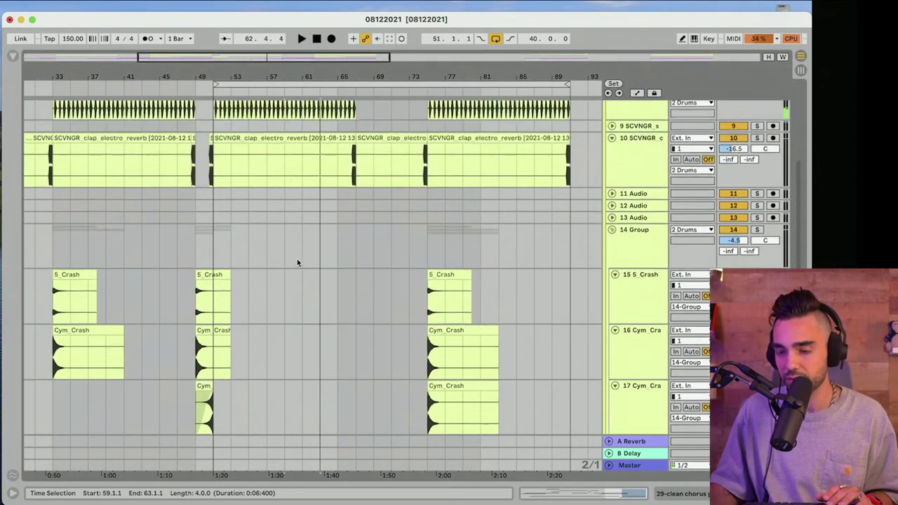
scroll(320, 211, "up", 2)
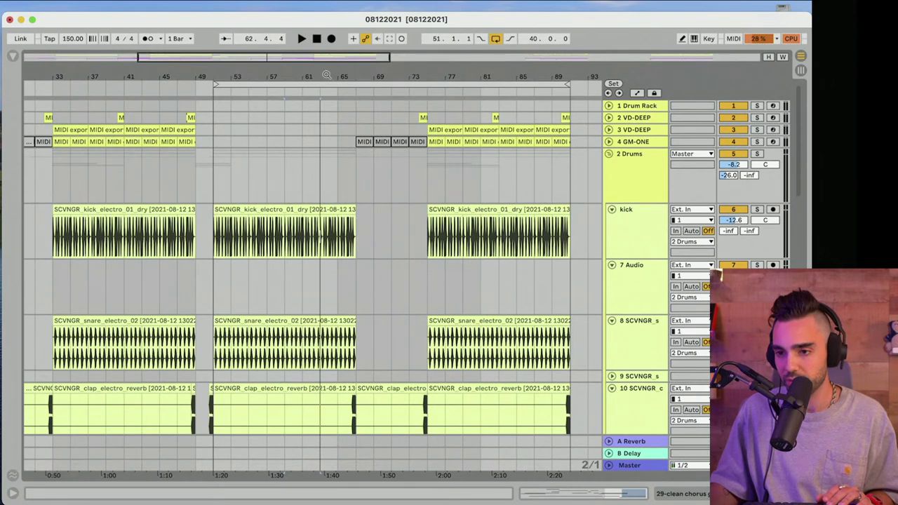
left_click_drag(327, 75, 329, 182)
left_click(280, 251)
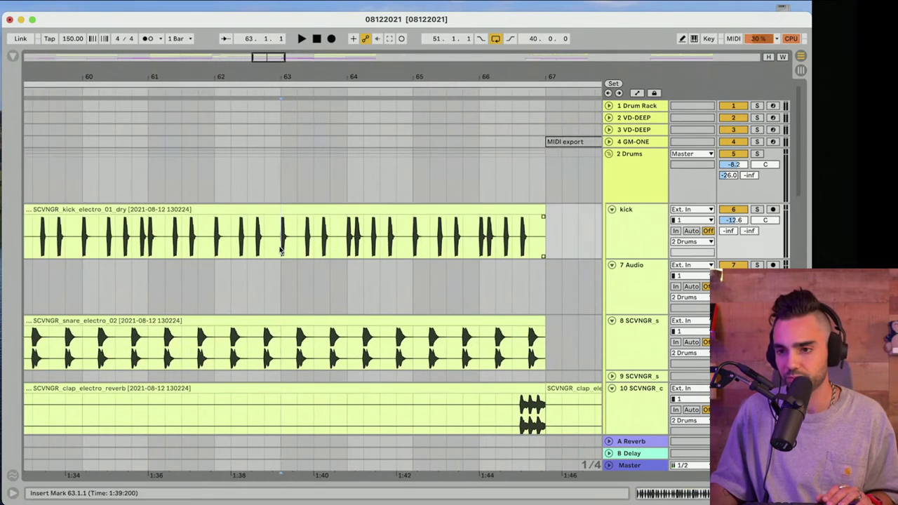
key("space")
key("space")
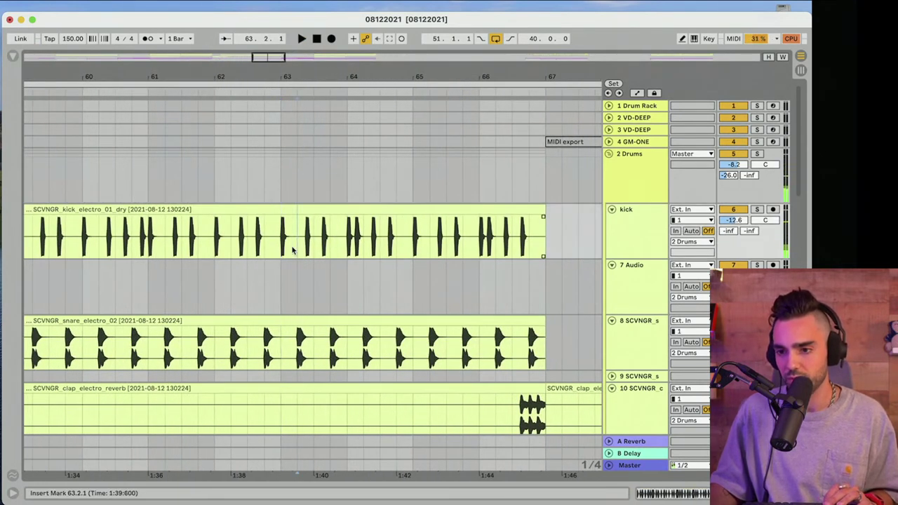
key("super+e")
left_click_drag(297, 231, 480, 200)
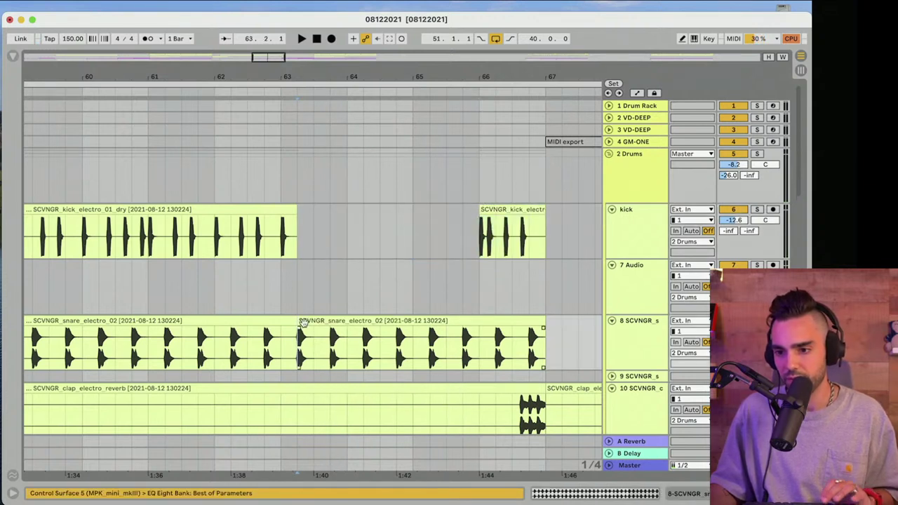
Delete the snare part from 63.2.1 to bar 67 and play from bar 62
left_click(302, 323)
key("Delete")
left_click(225, 295)
key("space")
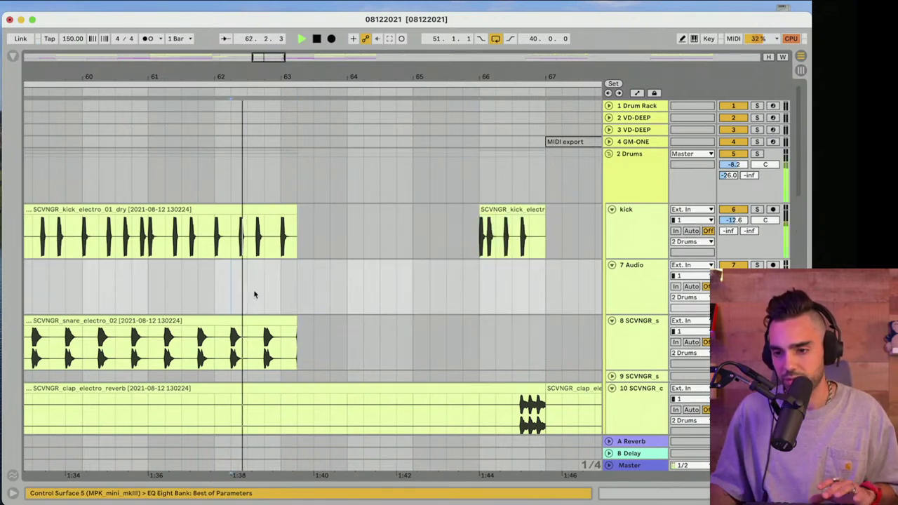
Select the 5_Crash and Cym_Crash clips at bar 49 on tracks 15 and 16
scroll(254, 295, "down", 10)
key("minus")
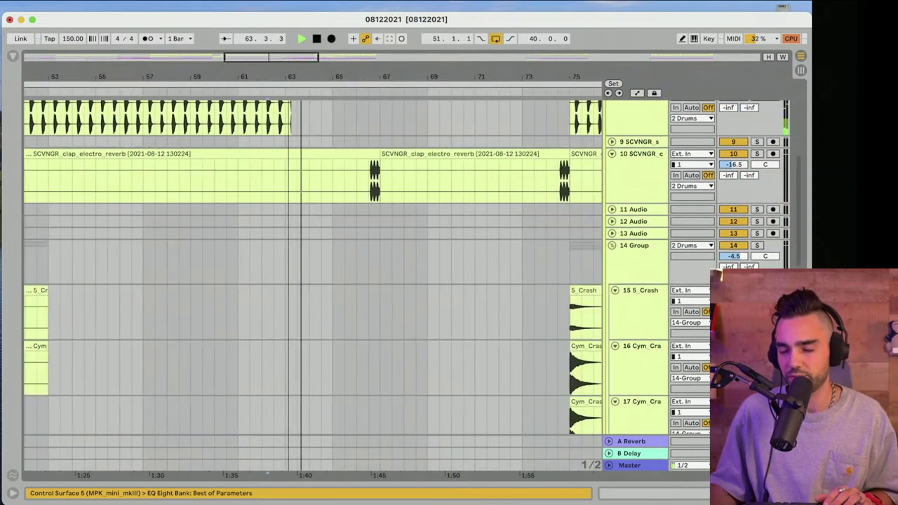
left_click_drag(289, 76, 281, 55)
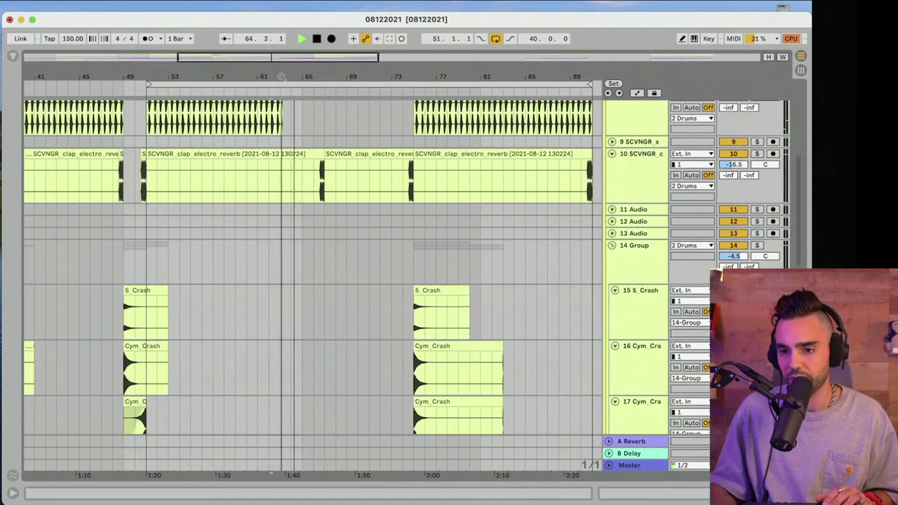
left_click(140, 294)
left_click(146, 346, "shift")
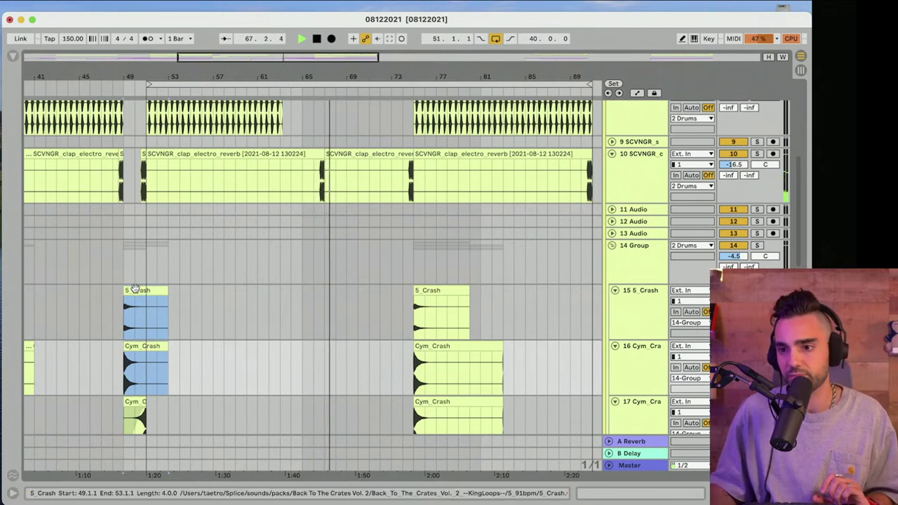
left_click_drag(135, 289, 277, 294)
left_click(263, 310)
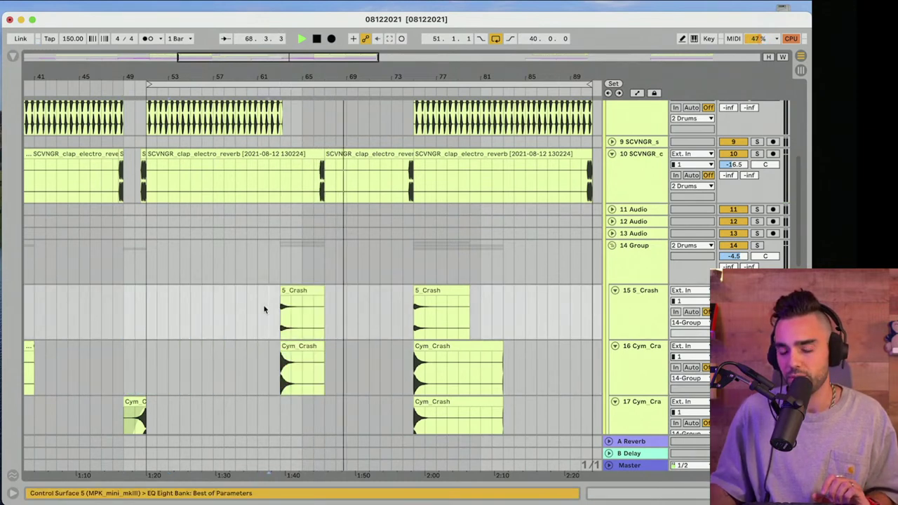
key("super+z")
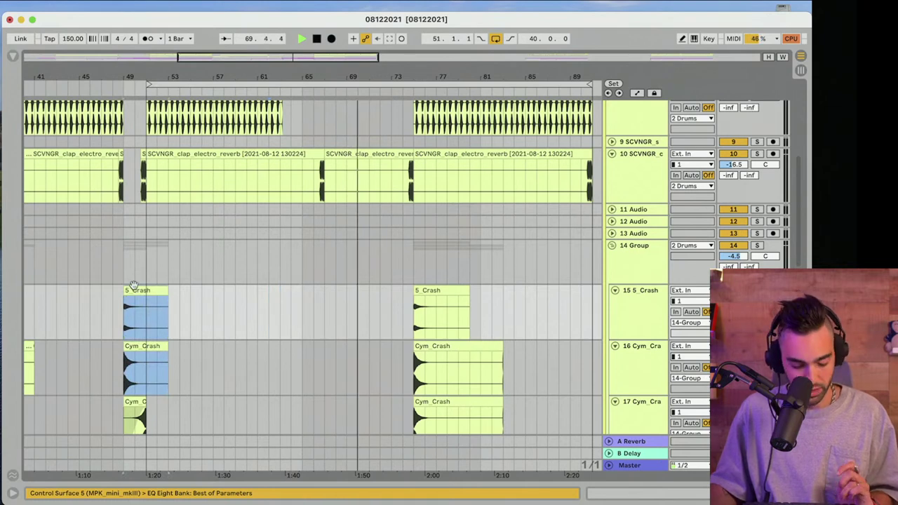
Copy the two selected crash clips from bar 49 to bar 63 and play from bar 61
left_click_drag(133, 285, 291, 291)
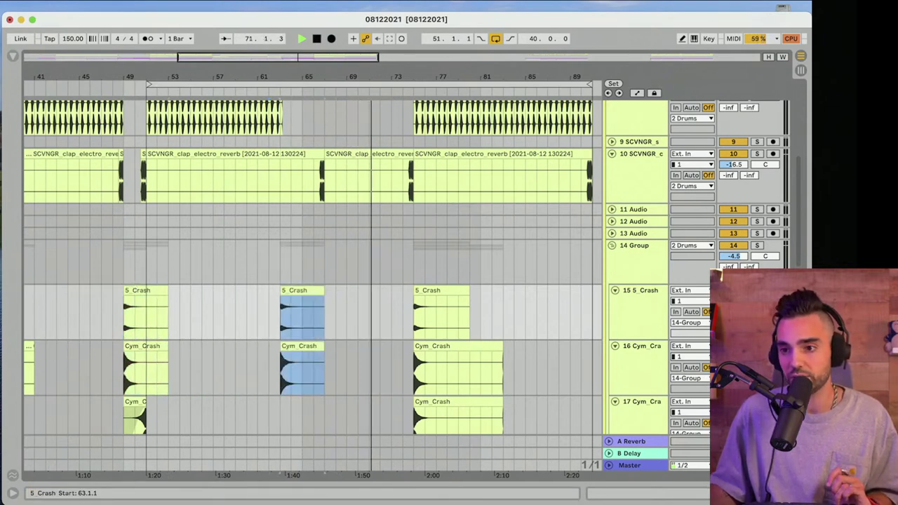
left_click(262, 303)
key("space")
key("space")
Trim the copied 5_Crash and Cym_Crash clips at bar 63 to end at bar 65, and stop playback
left_click_drag(287, 77, 288, 133)
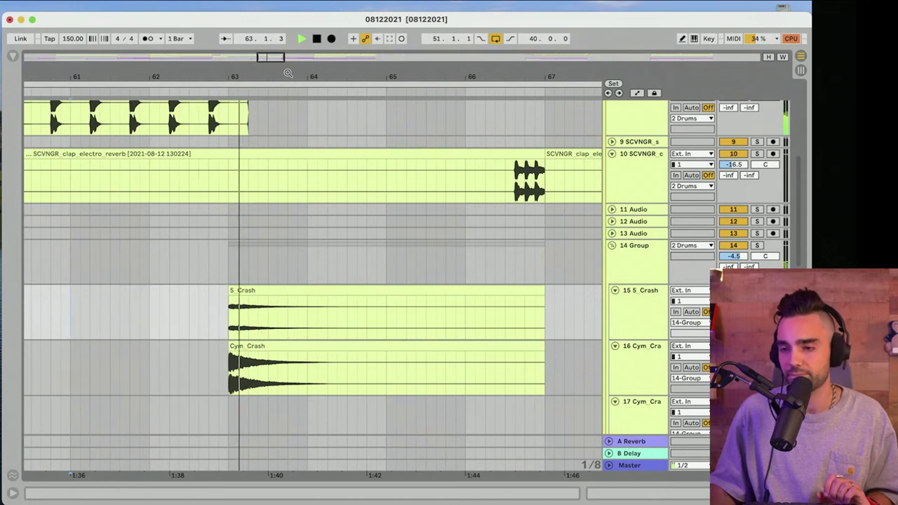
left_click_drag(288, 73, 220, 52)
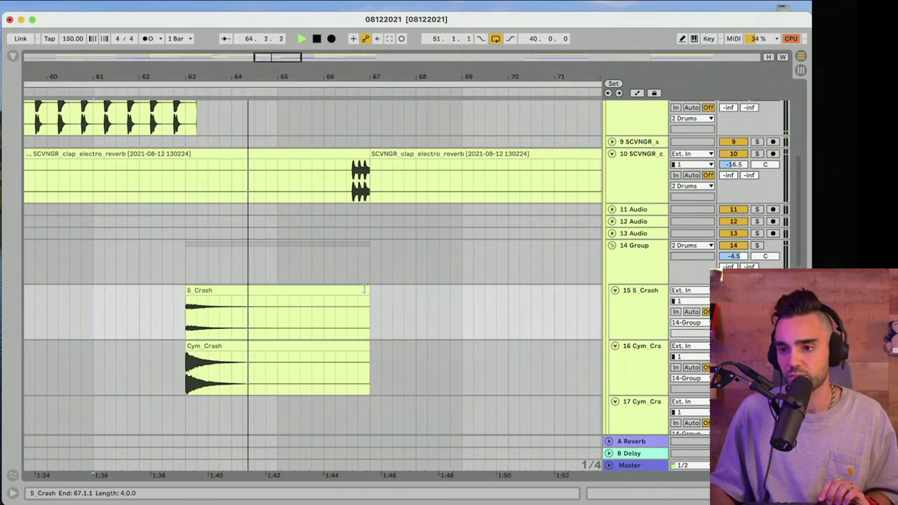
left_click_drag(364, 288, 277, 289)
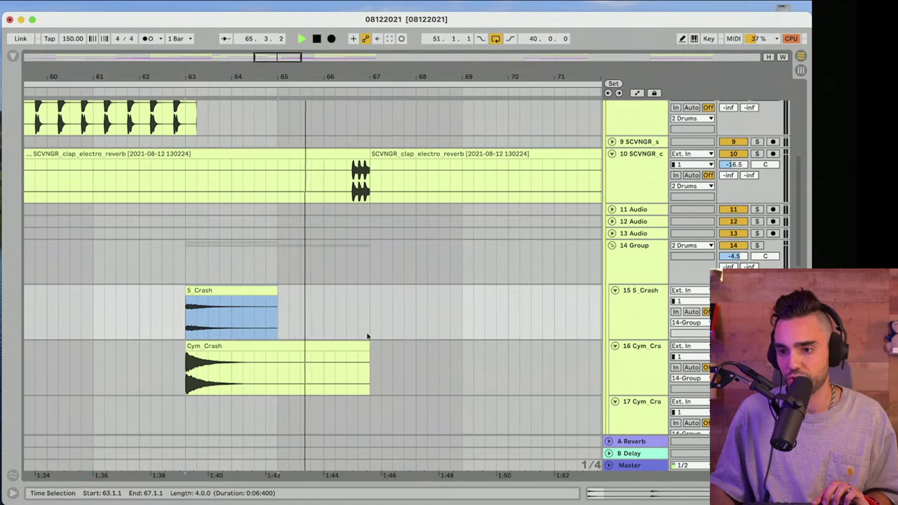
key("space")
left_click_drag(367, 351, 277, 356)
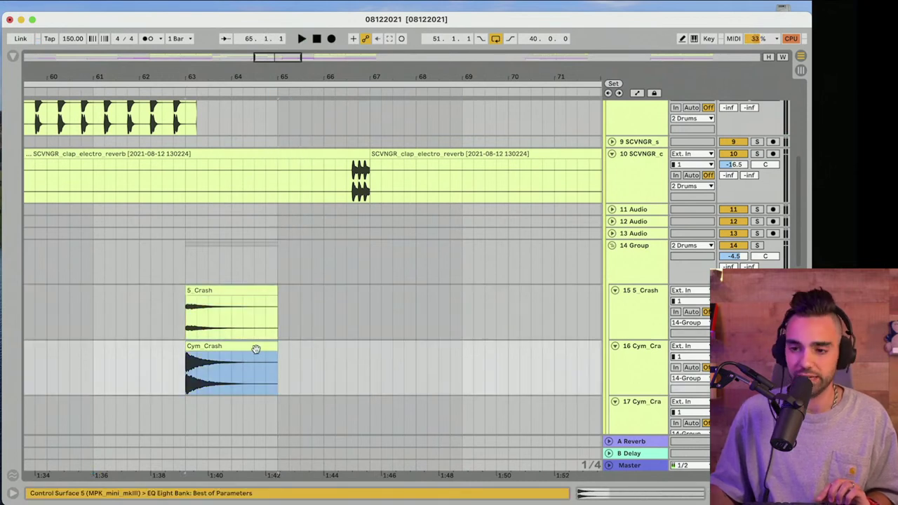
Duplicate both trimmed crash clips to bar 65 and play from bar 61
left_click(259, 289, "shift")
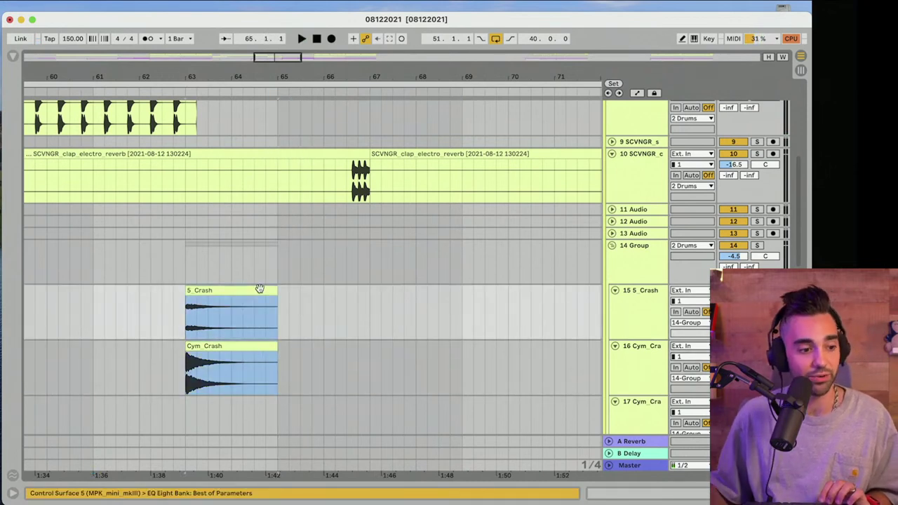
key("super+d")
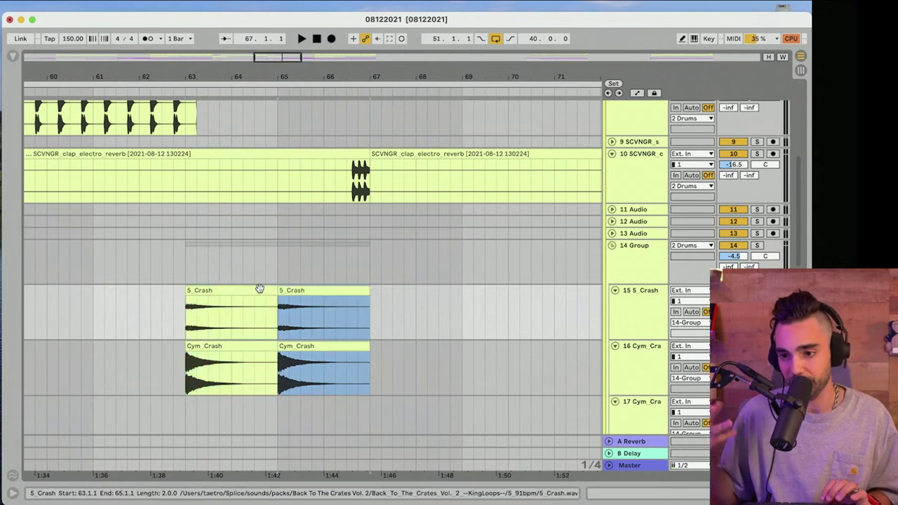
left_click(91, 301)
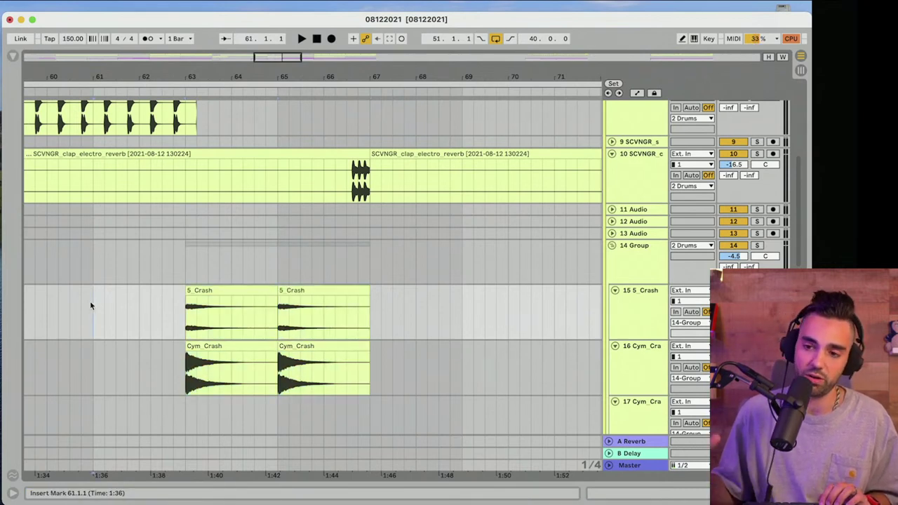
key("space")
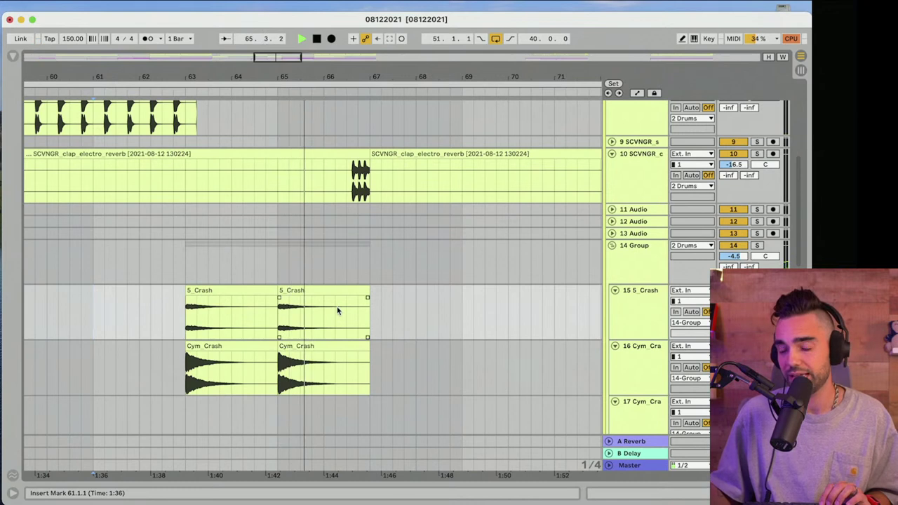
Move the second pair of crash clips from bar 65 to bar 64 and play from 62.2.1
left_click(348, 289)
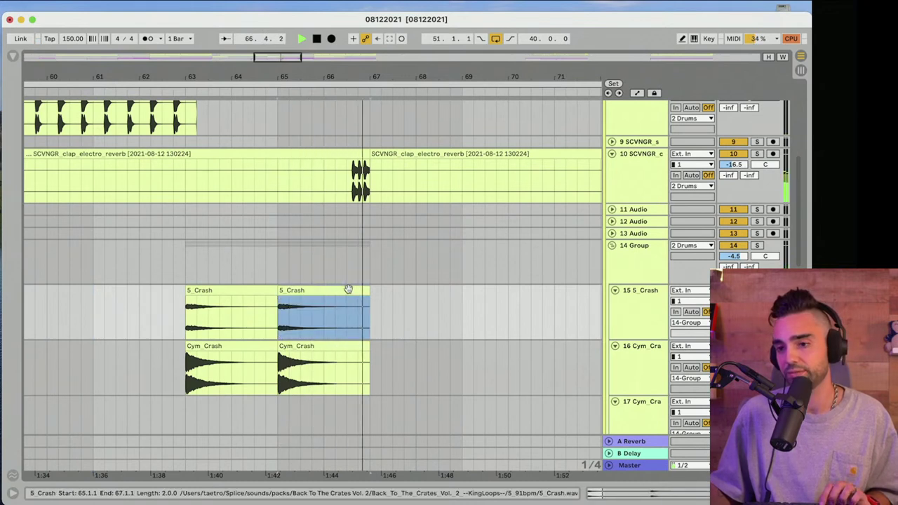
left_click(303, 345, "shift")
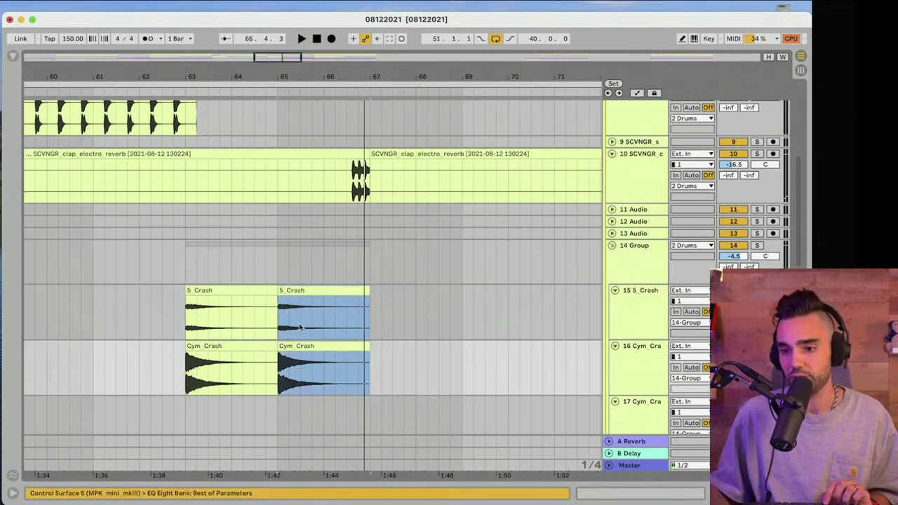
left_click_drag(295, 291, 248, 291)
left_click(146, 307)
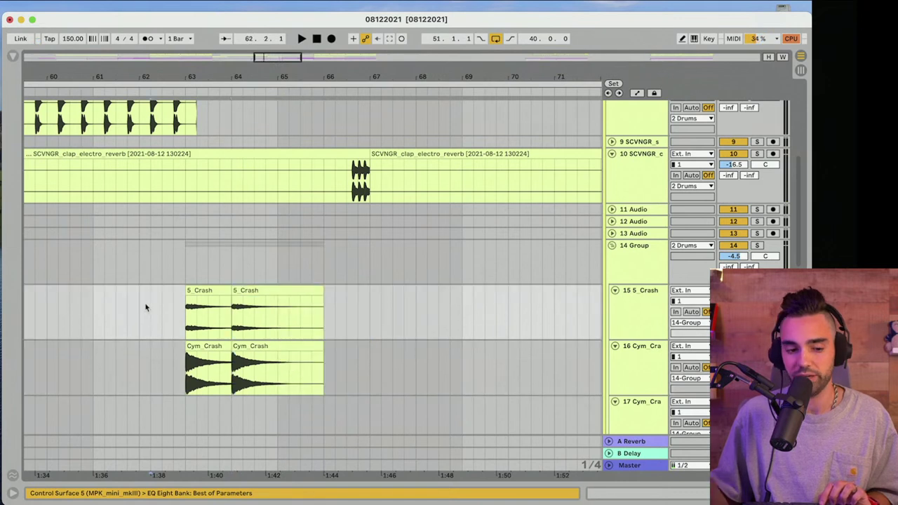
key("space")
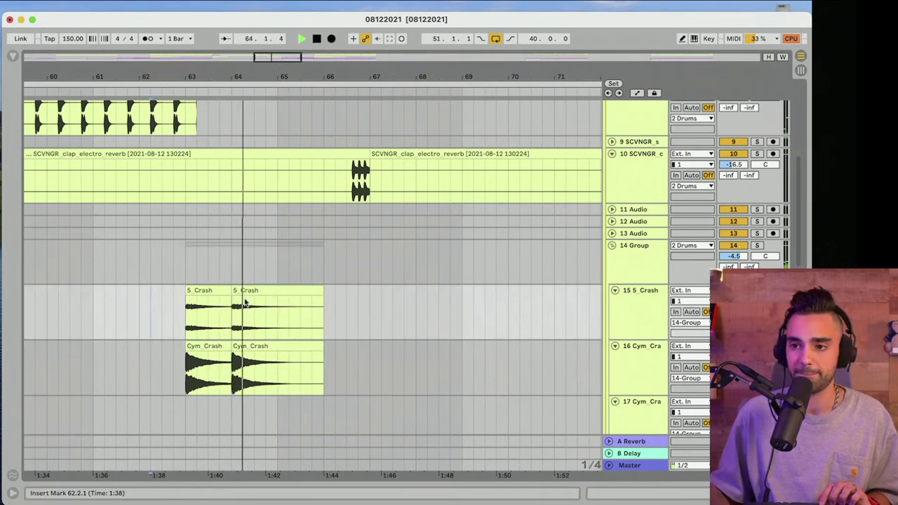
Trim the second 5_Crash and Cym_Crash clips to end at bar 65
left_click_drag(322, 291, 278, 290)
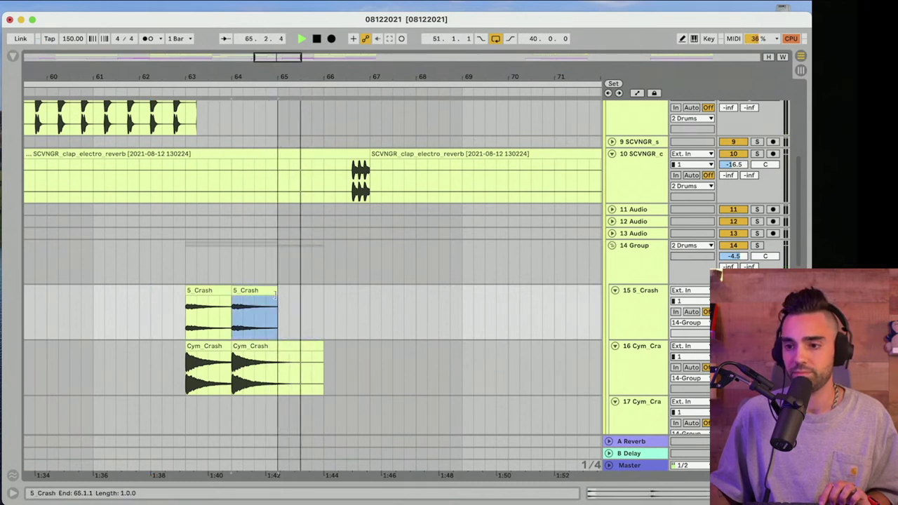
left_click_drag(322, 345, 277, 346)
left_click(254, 309, "shift")
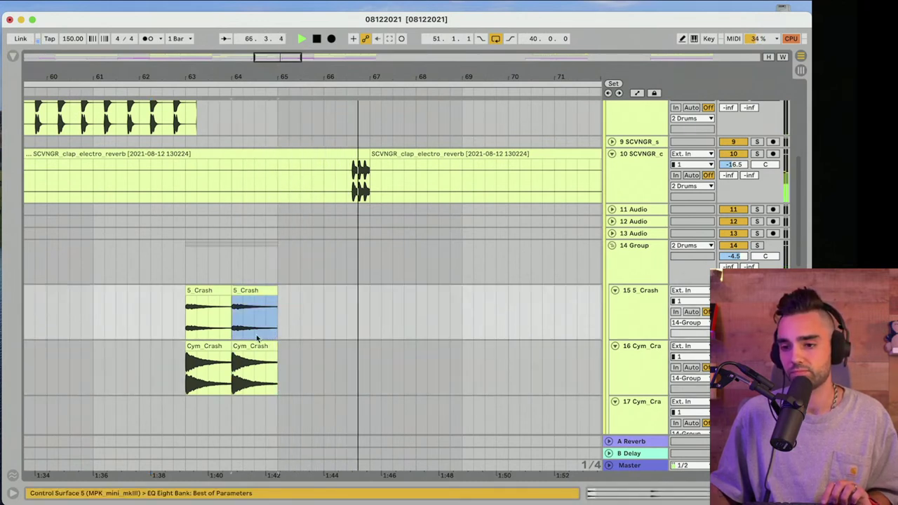
Duplicate the 5_Crash and Cym_Crash pair from bar 64 to bar 65, then delete the pair at bar 64 and stop playback
key("super+d")
left_click(149, 337)
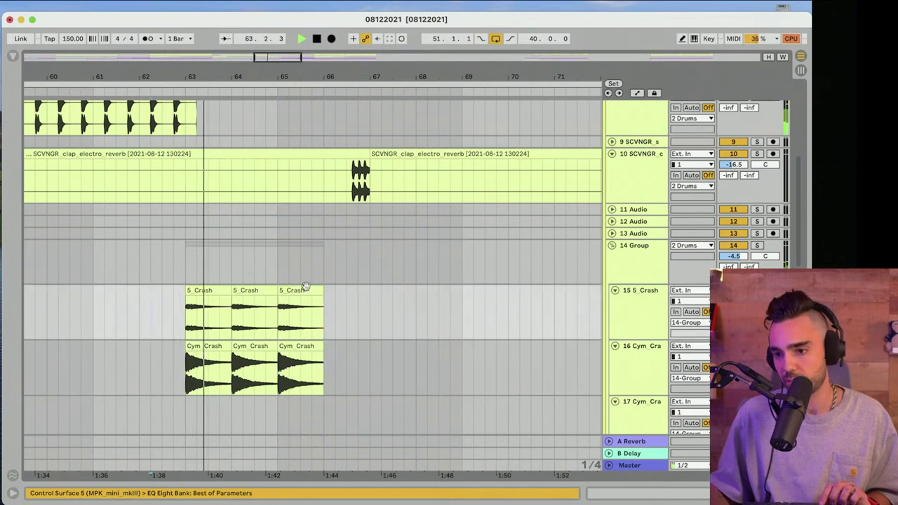
left_click(300, 326)
left_click(300, 345)
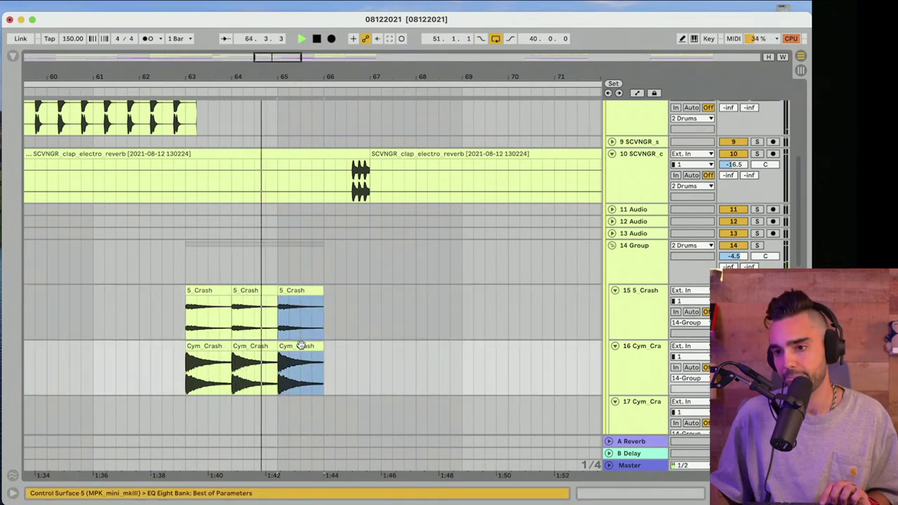
left_click(254, 291)
left_click(254, 345, "shift")
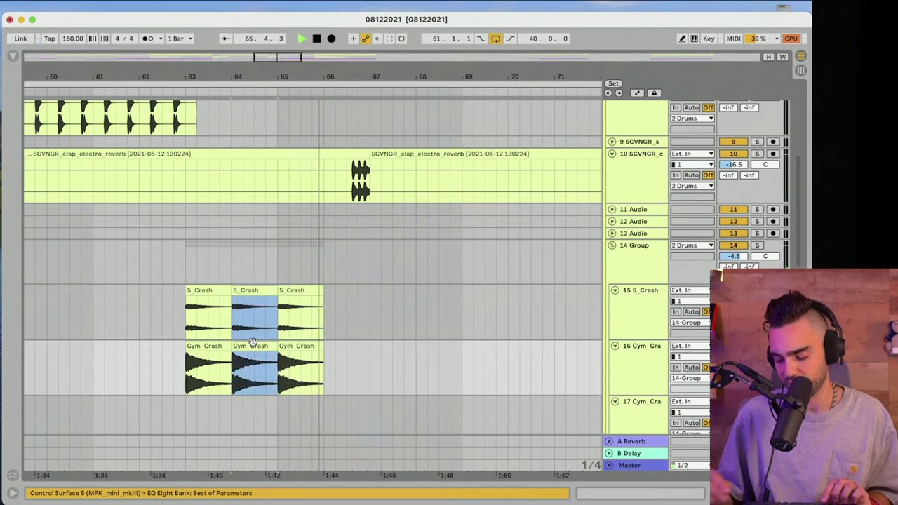
key("Delete")
key("space")
Extend the 5_Crash and Cym_Crash clips at bar 65 to end at 66.3, and copy both to bar 67
left_click_drag(323, 305, 347, 304)
left_click_drag(317, 347, 344, 347)
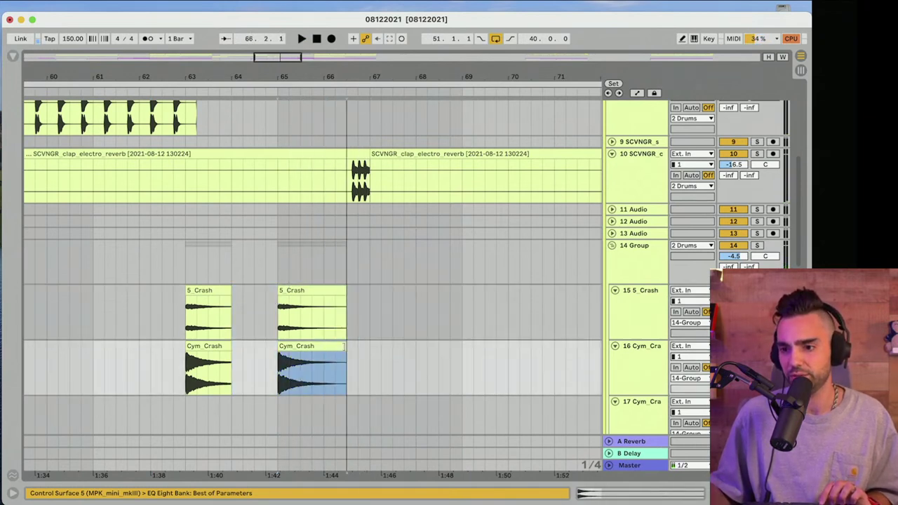
left_click(315, 300)
left_click(320, 346, "shift")
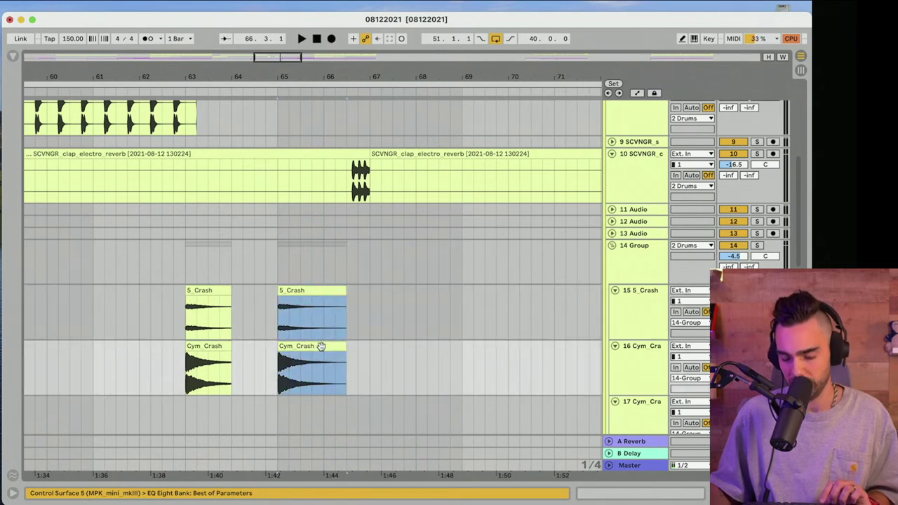
left_click(369, 305)
key("super+v")
left_click(362, 309)
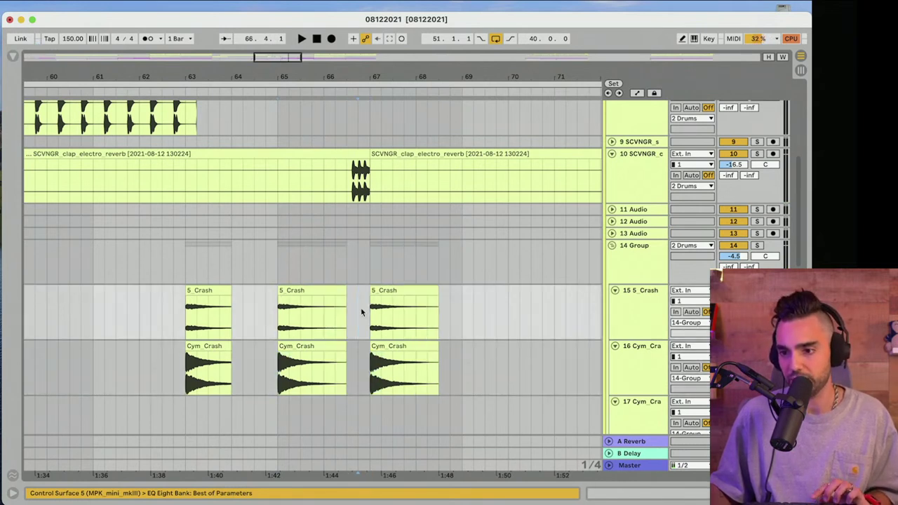
Play the crash hits from 66.4.1 and again from bar 62
key("space")
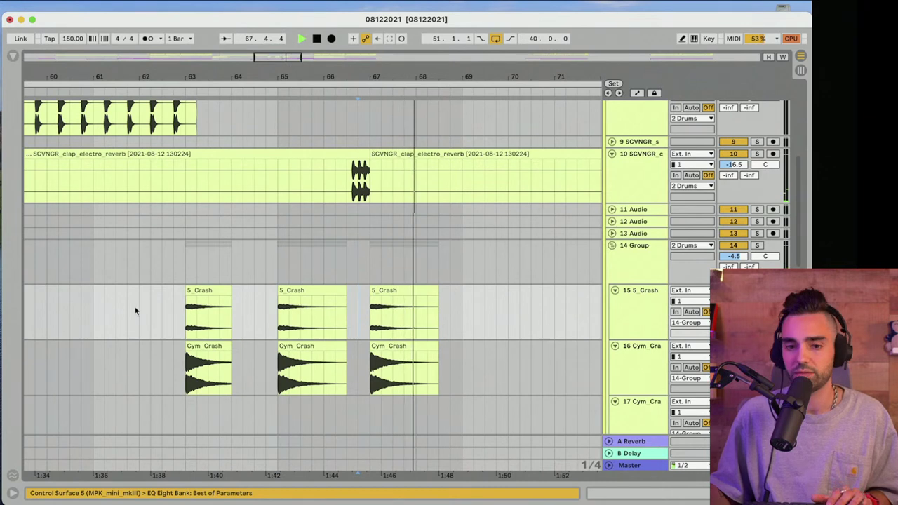
key("space")
key("space")
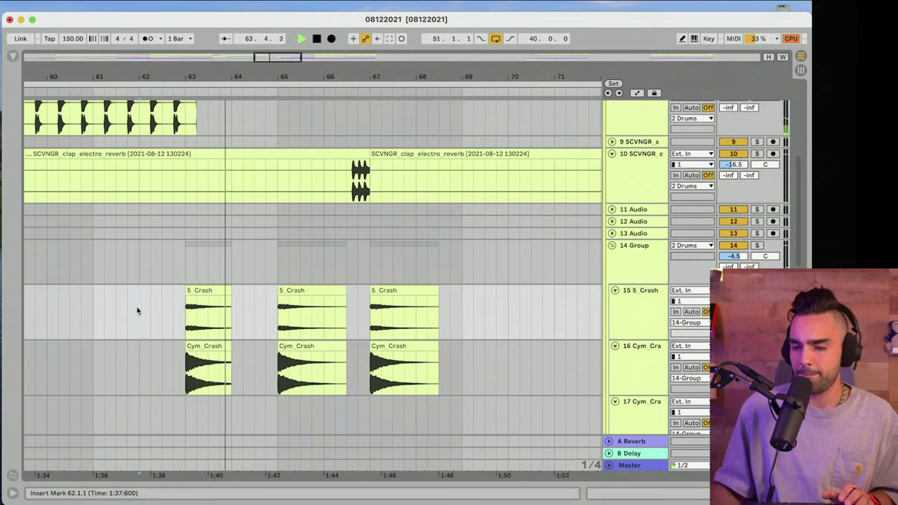
Lengthen the 5_Crash and Cym_Crash clips at bar 63 toward bar 65, and stop playback
scroll(136, 310, "up", 3)
left_click(222, 340)
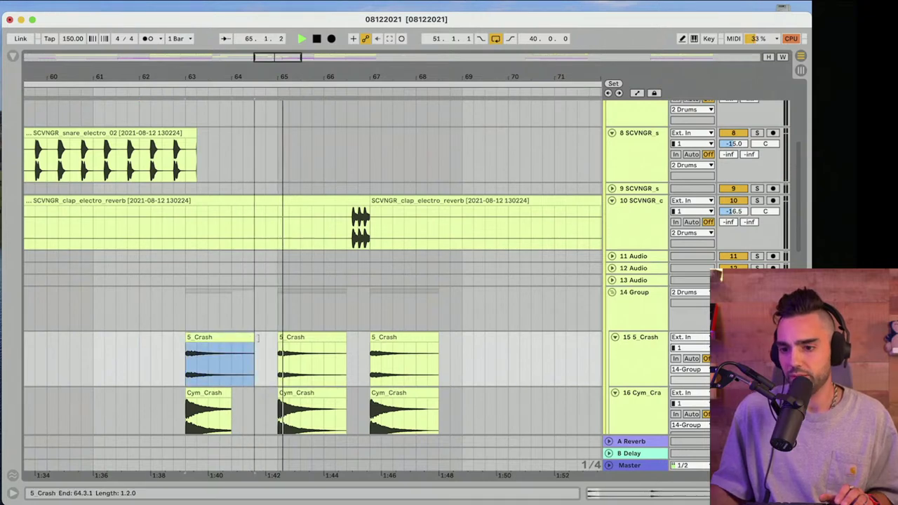
left_click_drag(230, 394, 277, 394)
key("space")
Split off the kick hit between 63.1.1 and 63.2.1 and copy it to bar 65
scroll(255, 331, "up", 10)
left_click(181, 246)
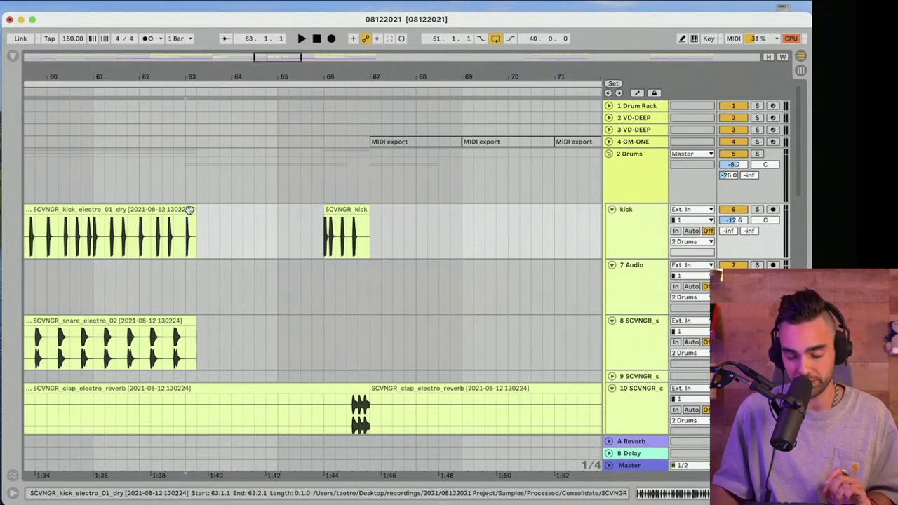
left_click_drag(189, 210, 284, 221)
left_click(249, 235)
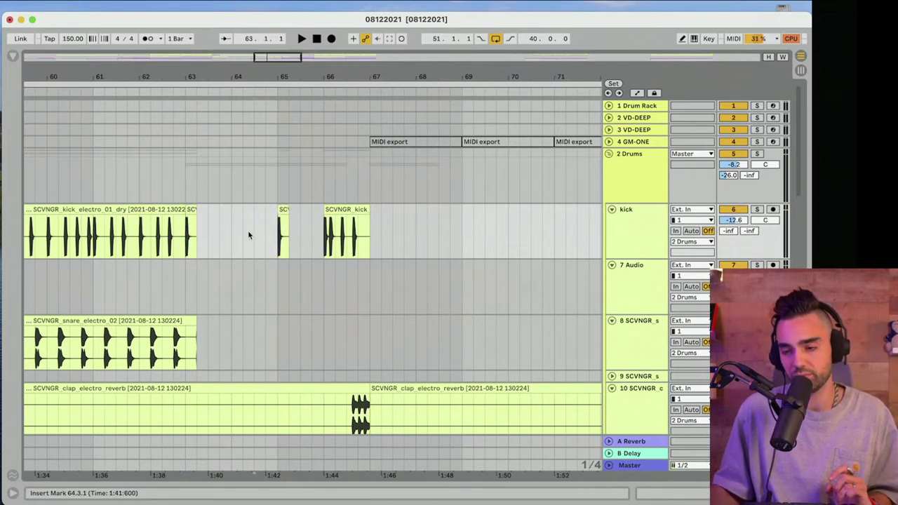
Play the drum break from 64.3.1 and audition the kick and clap fill in bar 66
key("space")
scroll(248, 236, "down", 3)
scroll(248, 237, "down", 4)
scroll(248, 237, "up", 6)
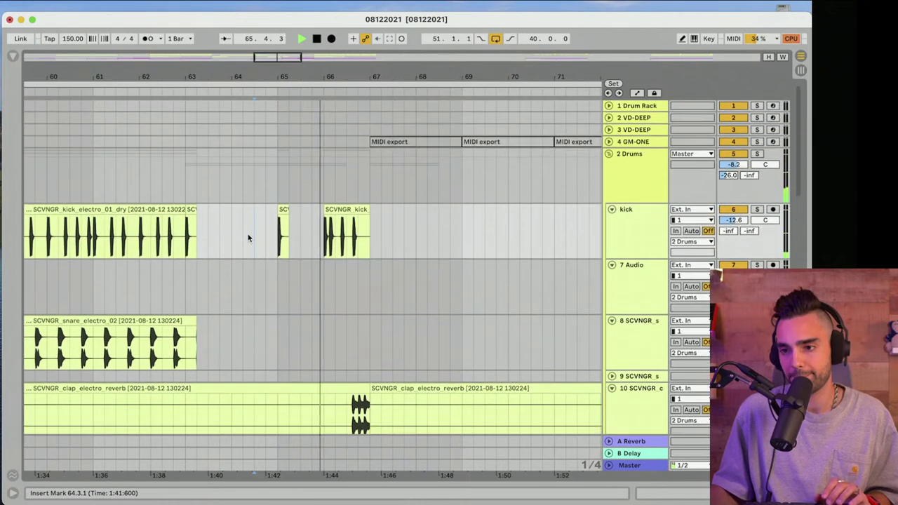
left_click_drag(354, 77, 312, 128)
key("space")
left_click(326, 237)
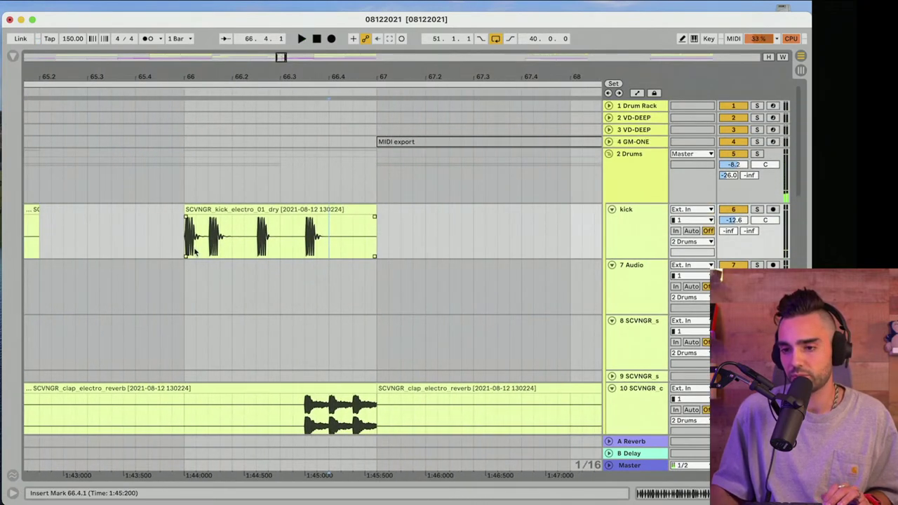
key("space")
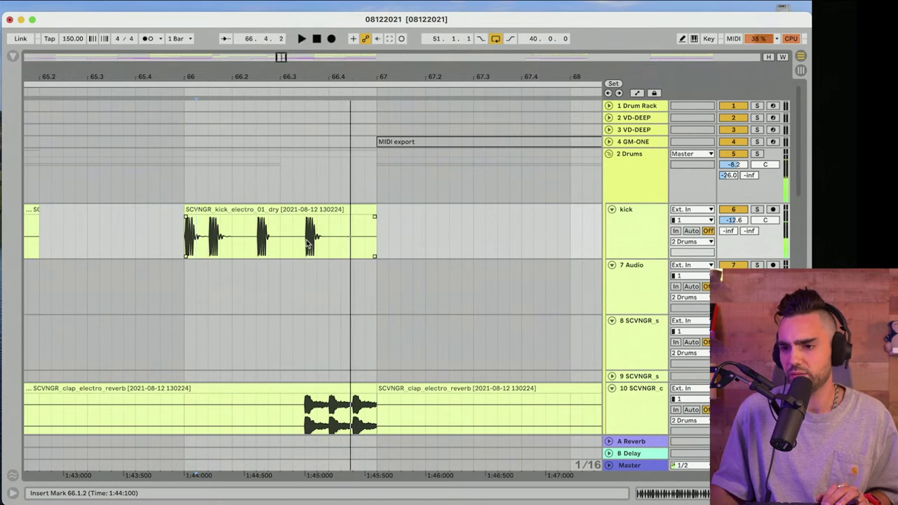
key("space")
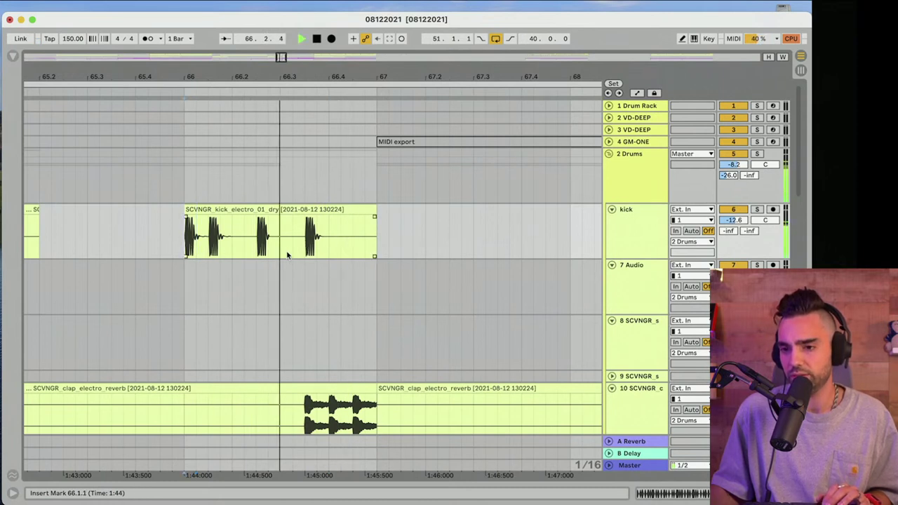
Insert an empty one-bar MIDI clip at bar 66 on the 2 VD-DEEP track and arm that track for recording
left_click(608, 118)
left_click_drag(180, 147, 380, 137)
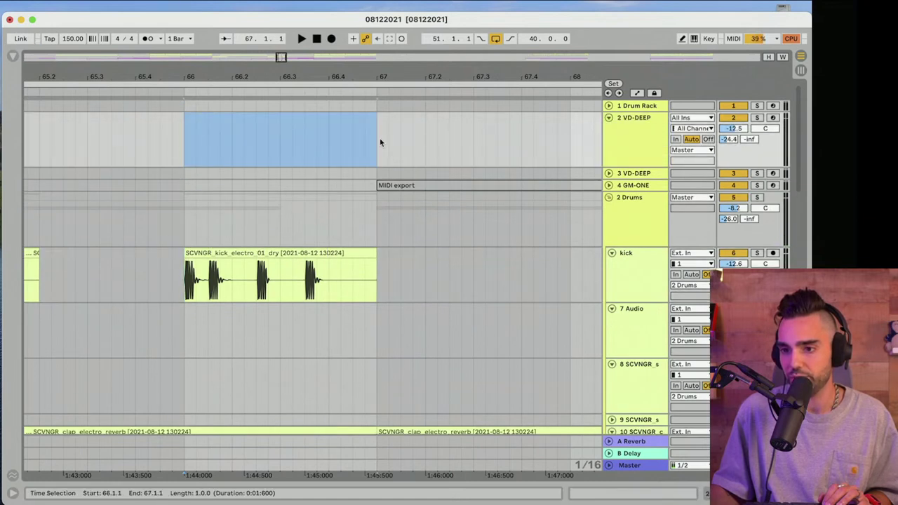
right_click(364, 142)
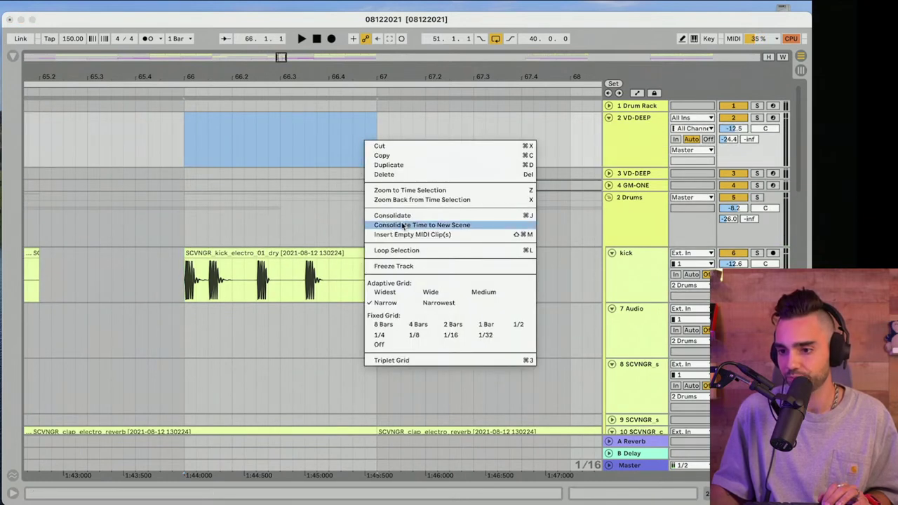
left_click(401, 236)
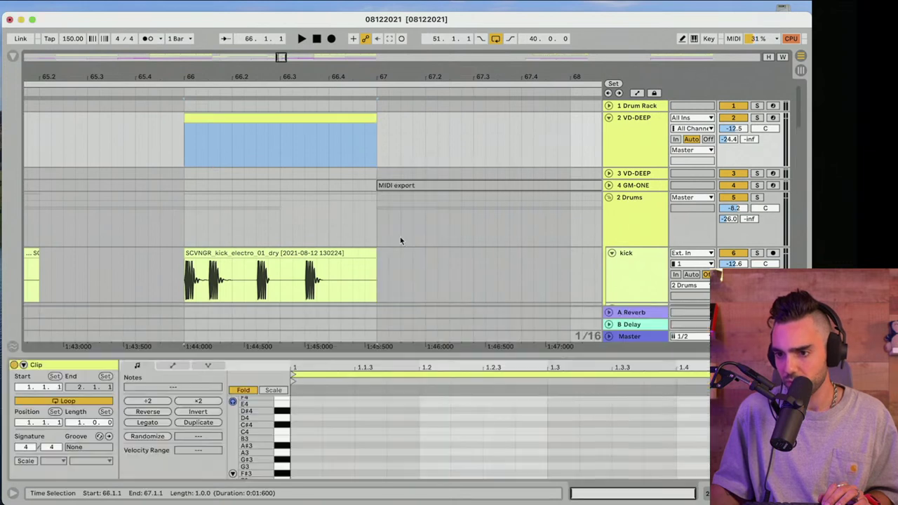
left_click(772, 118)
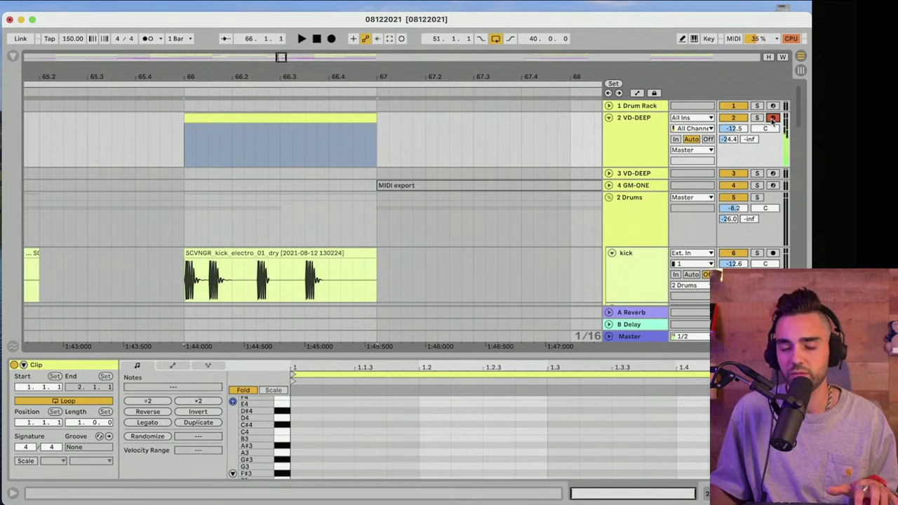
Record a MIDI fill across bar 66 on track 2 VD-DEEP
left_click(78, 146)
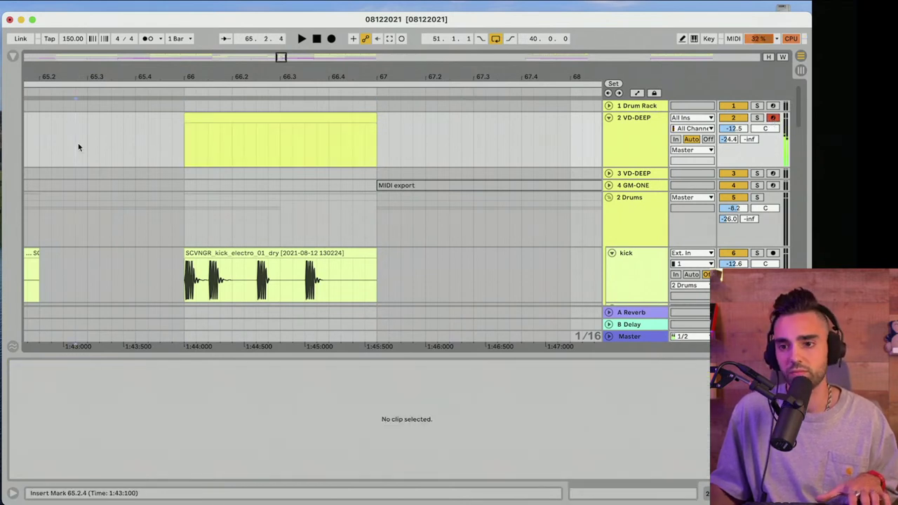
key("space")
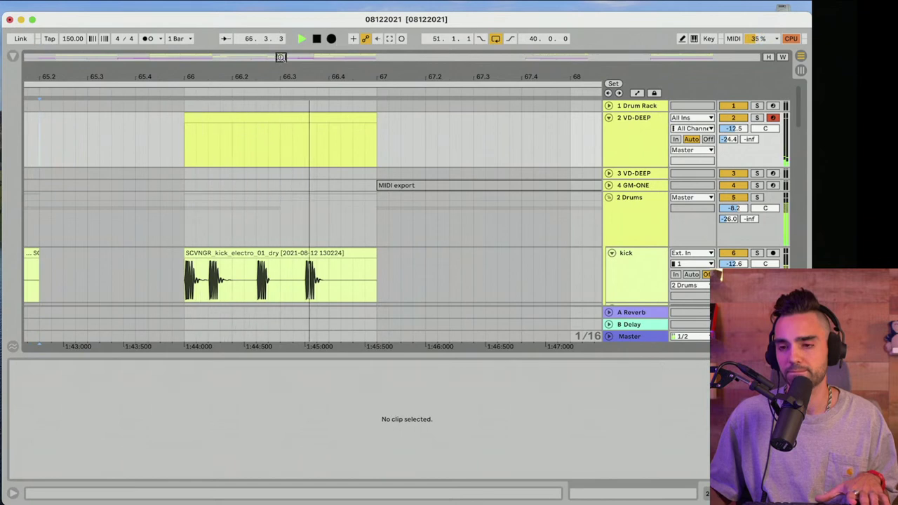
left_click(314, 38)
left_click(331, 39)
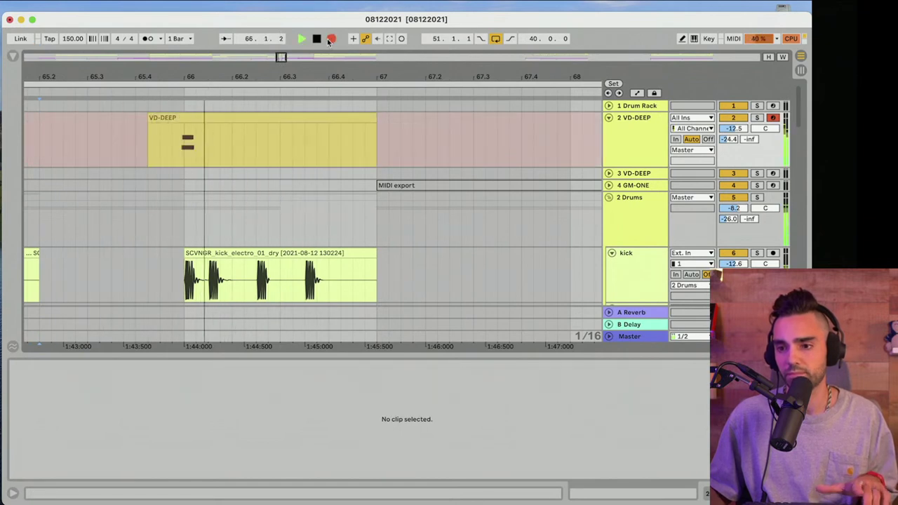
left_click(330, 39)
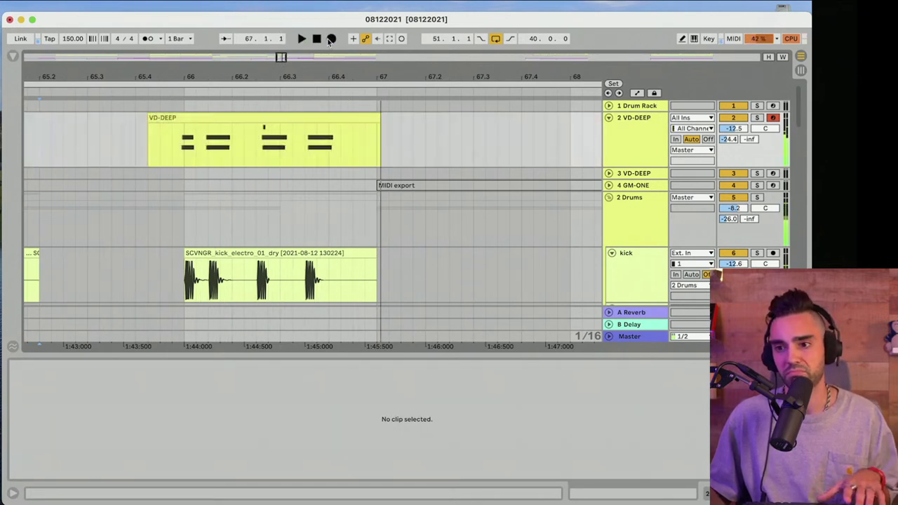
Quantize all notes in the recorded VD-DEEP clip and play it back
left_click(330, 118)
left_click(610, 398)
key("super+a")
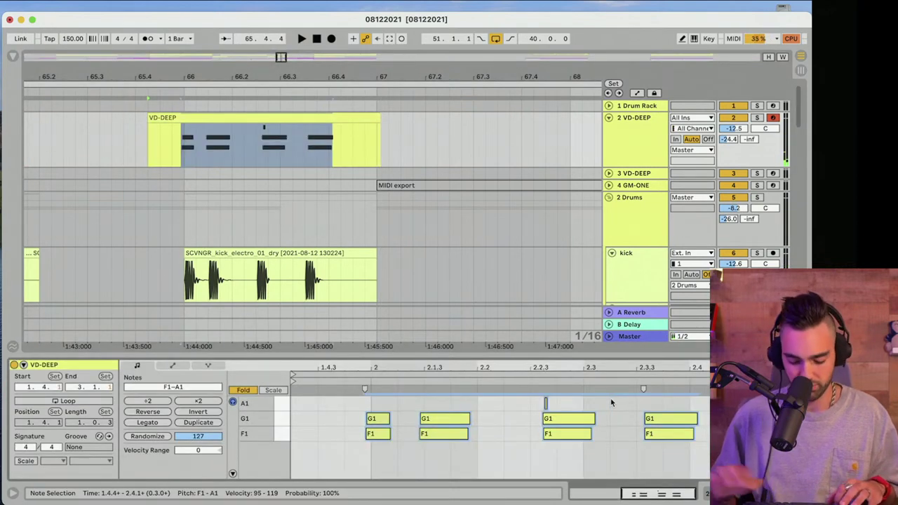
key("super+u")
key("space")
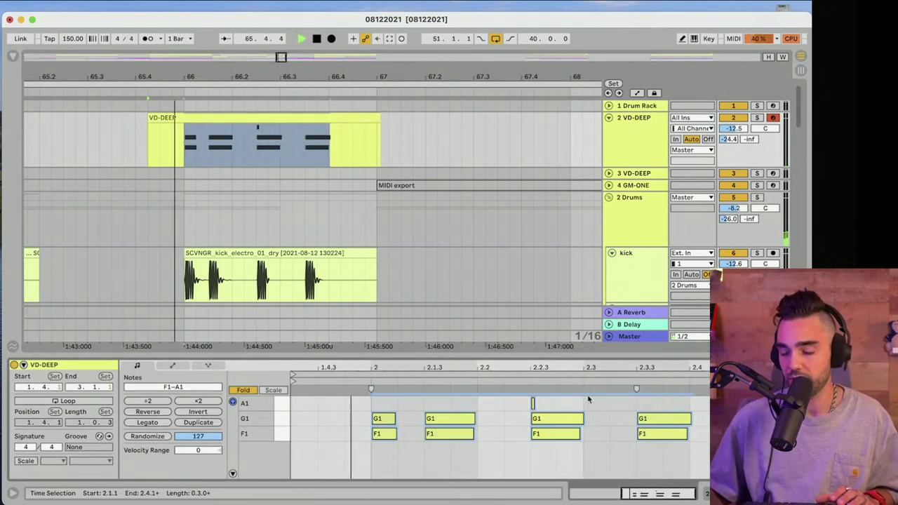
Deactivate the kick clip at bar 66 on the kick track
left_click_drag(588, 399, 532, 401)
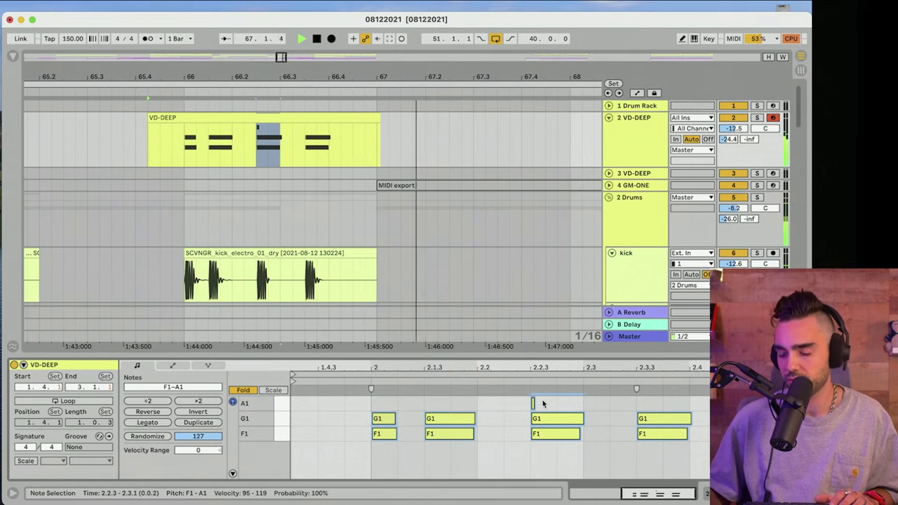
left_click(274, 253)
key("0")
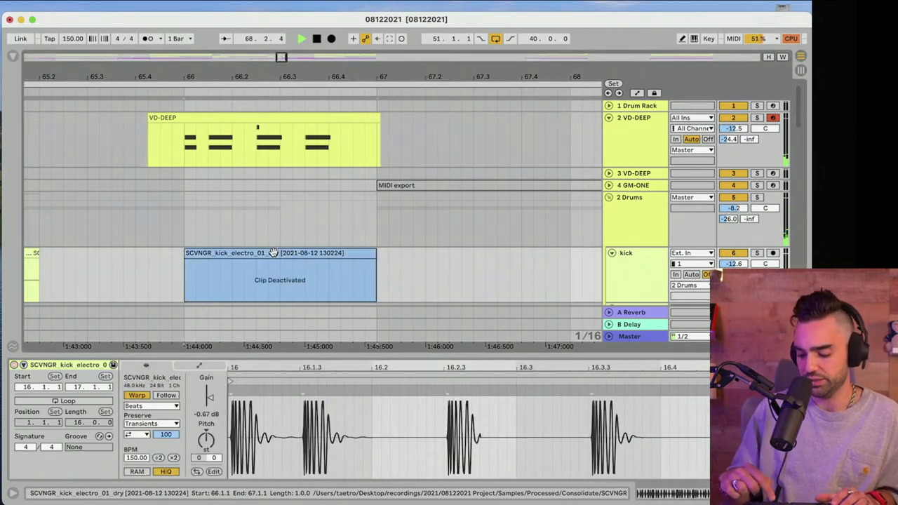
Play back the VD-DEEP fill from beat 65.2 without the kick
double_click(40, 142)
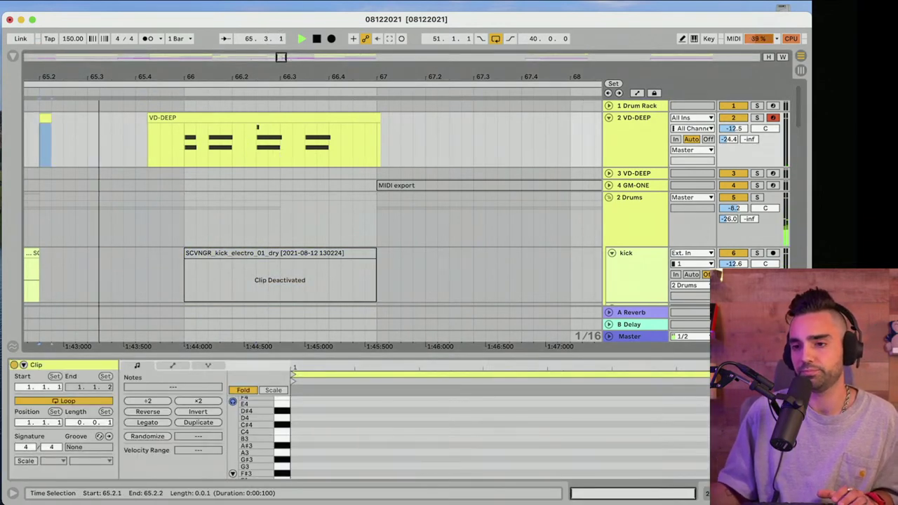
left_click(45, 122)
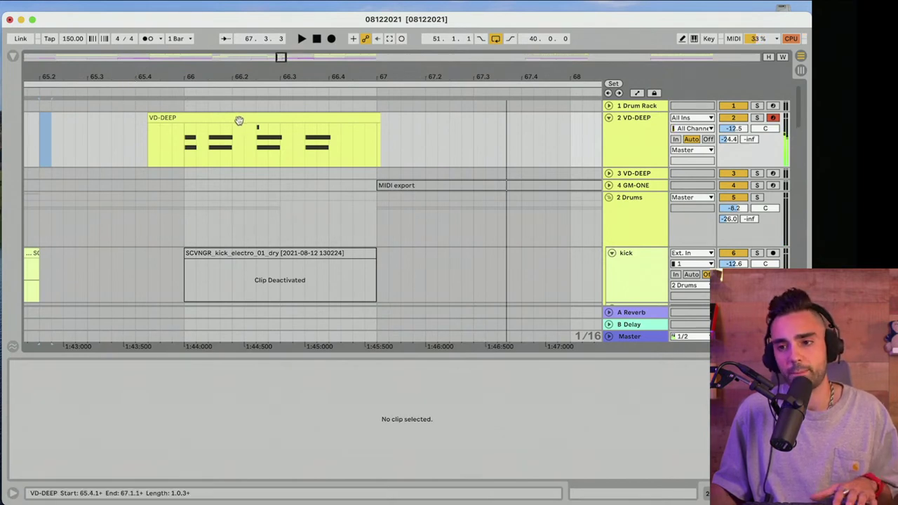
key("space")
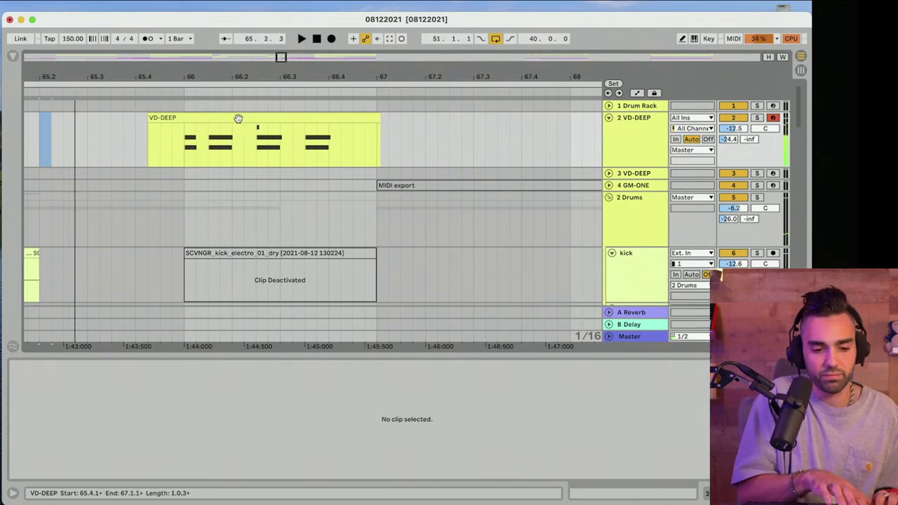
Delete the recorded VD-DEEP clip and record a new descending A1, G1, F1 fill starting at bar 66
left_click(238, 118)
key("Delete")
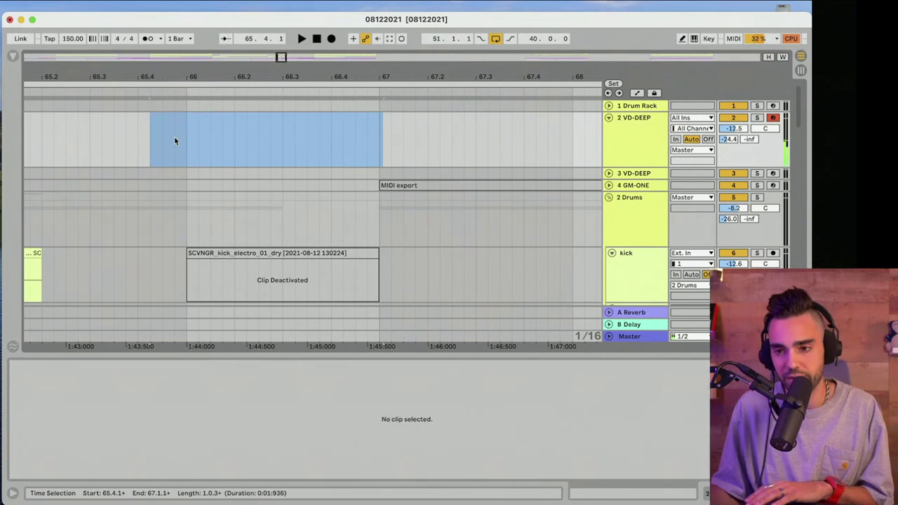
left_click(188, 145)
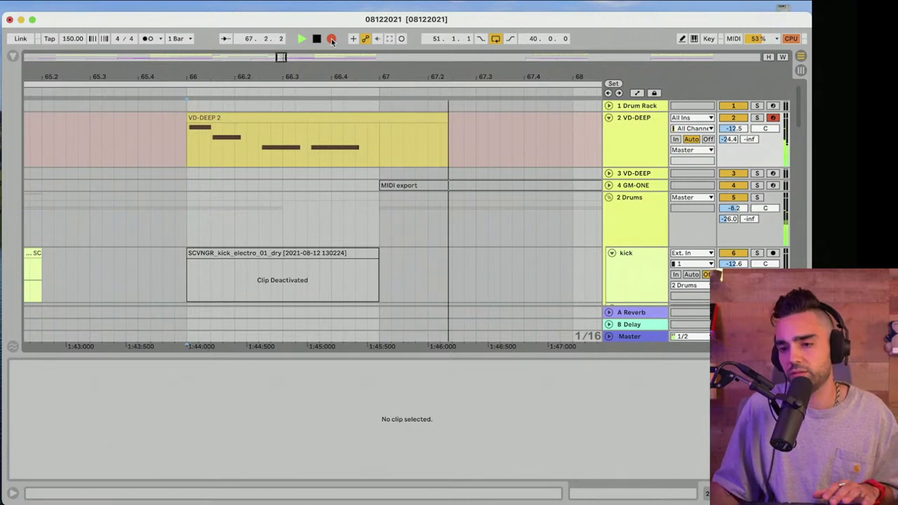
key("space")
Trim the new VD-DEEP clip to end at bar 67 and quantize its notes
left_click(528, 117)
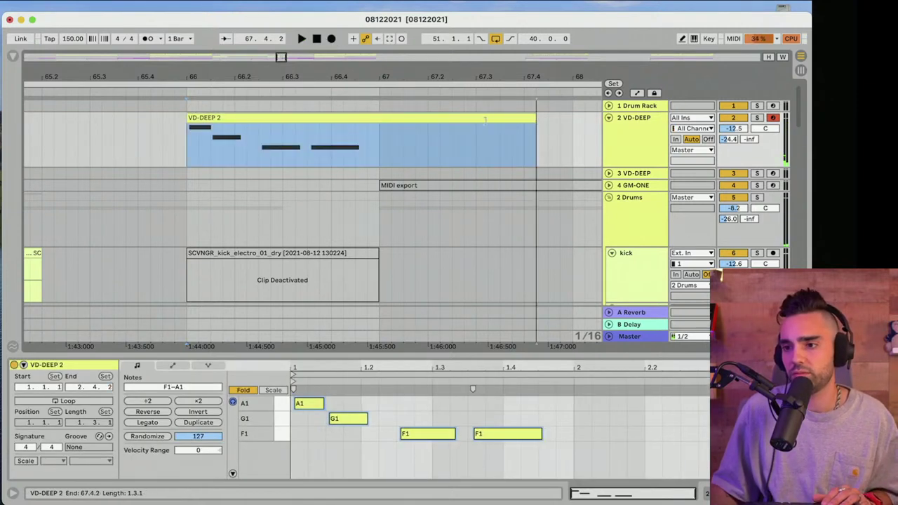
left_click_drag(528, 117, 379, 117)
double_click(347, 118)
left_click(499, 426)
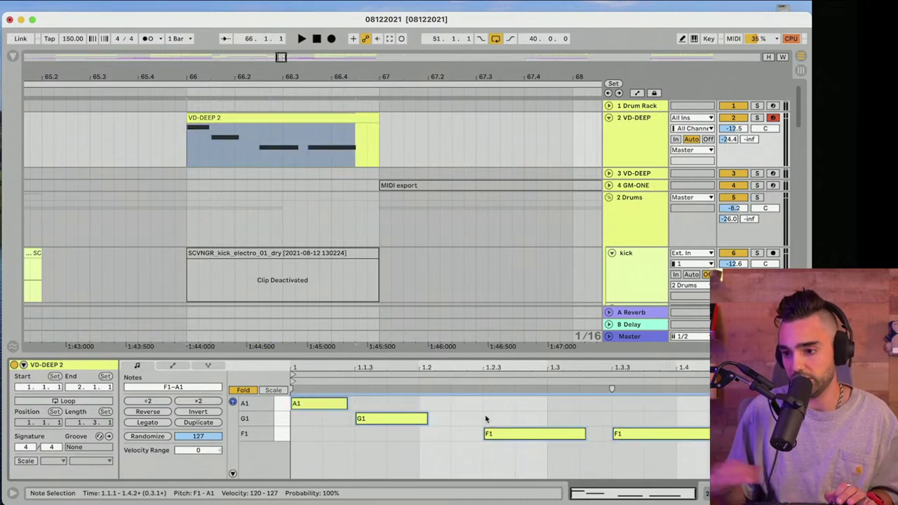
Add G1 notes at 1.2.3, 1.3.3 and 1.4.3 and an F1 note at 1.4.4 in the VD-DEEP clip
double_click(489, 419)
double_click(604, 419)
key("space")
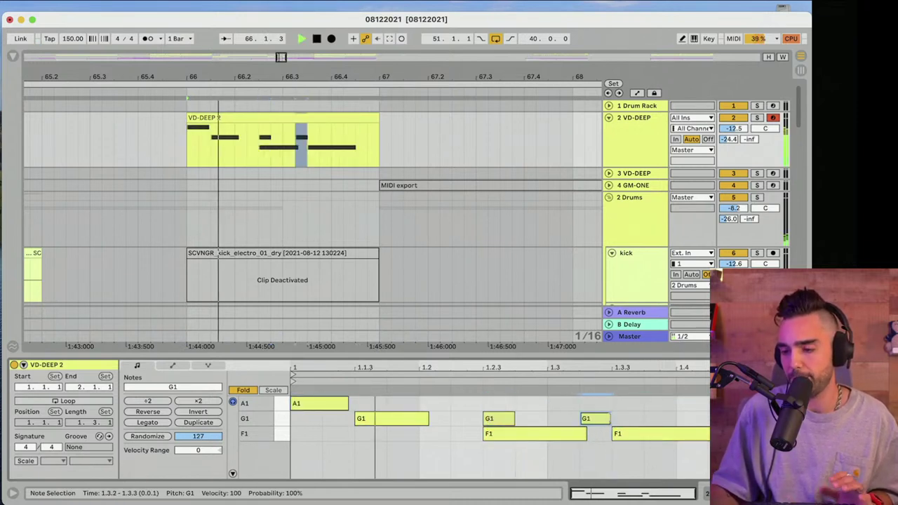
left_click_drag(597, 419, 626, 429)
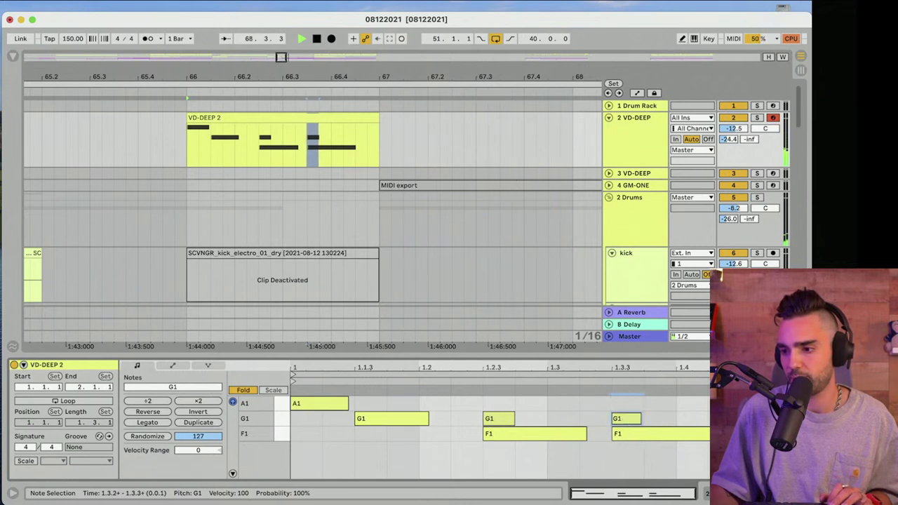
double_click(763, 419)
double_click(794, 434)
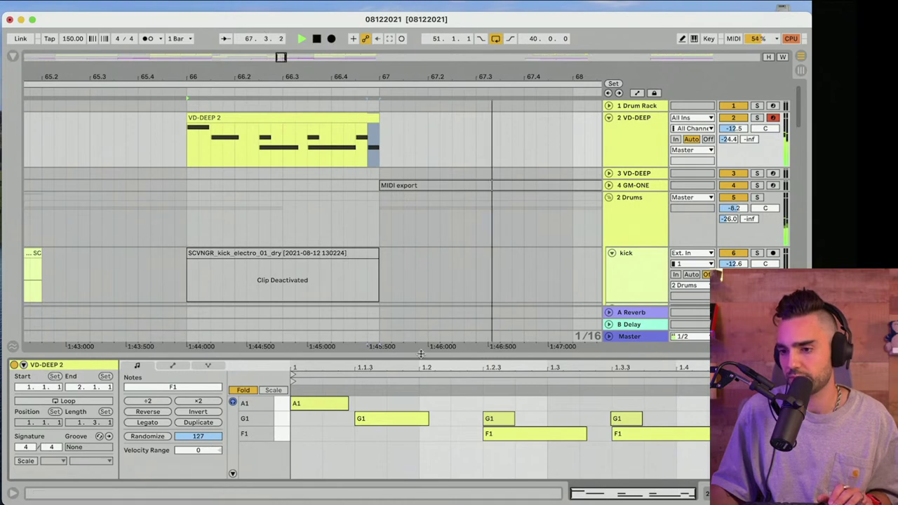
Extend the bar 67 clips on the 5_Crash and Cym_Crash tracks to bar 72 with long fade-outs, and their bar 65 clips to bar 67
left_click_drag(407, 427, 405, 449)
left_click_drag(203, 77, 203, 42)
scroll(323, 285, "down", 12)
key("space")
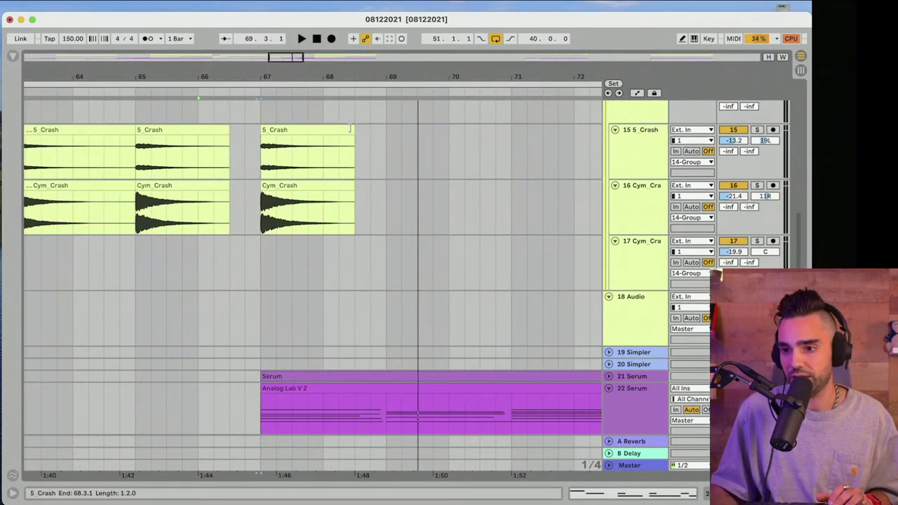
left_click_drag(350, 129, 257, 138)
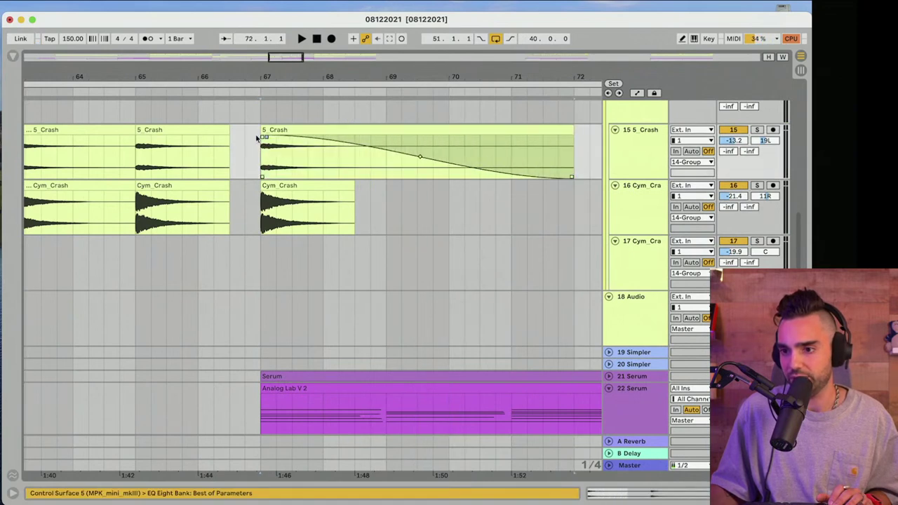
left_click_drag(351, 185, 379, 192)
left_click_drag(227, 189, 259, 191)
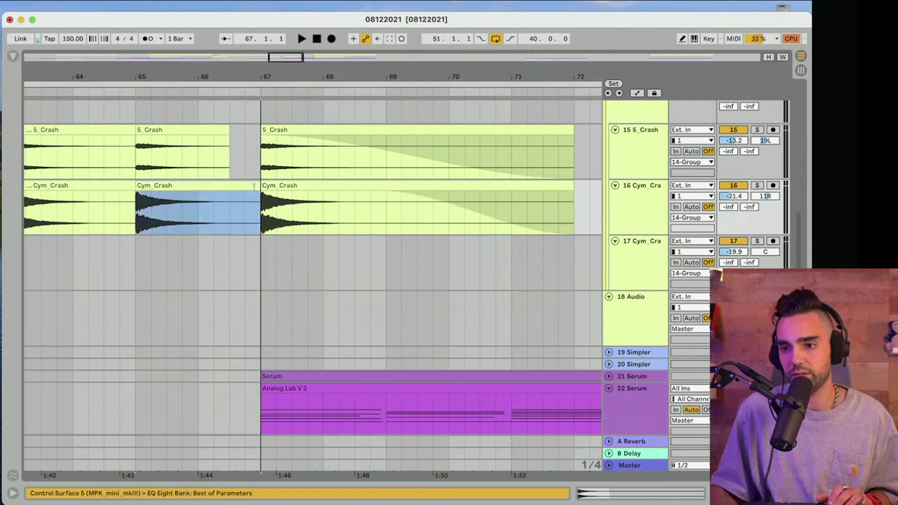
left_click_drag(228, 133, 257, 131)
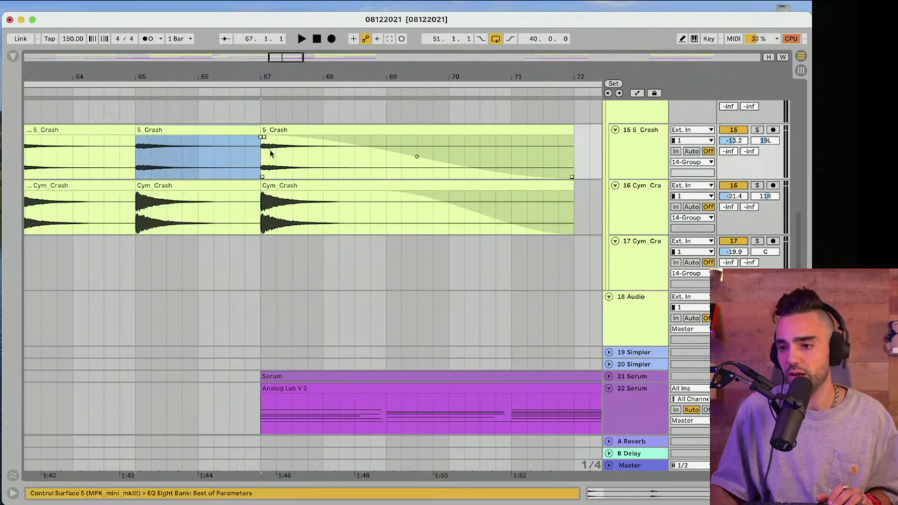
Inspect the clean chorus guitar track's effects and its Komplete Kontrol instrument, and close the plug-in window
scroll(279, 206, "down", 10)
left_click(661, 313)
scroll(647, 313, "up", 1)
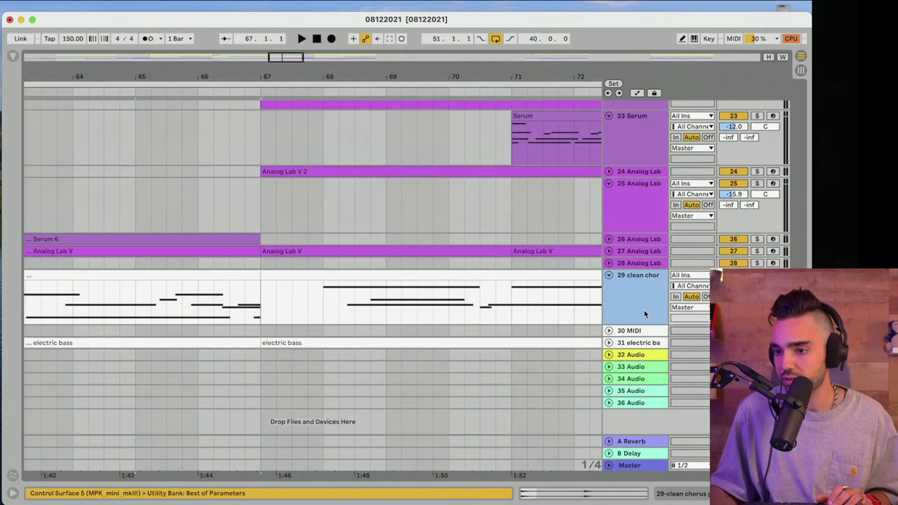
double_click(644, 313)
left_click(58, 365)
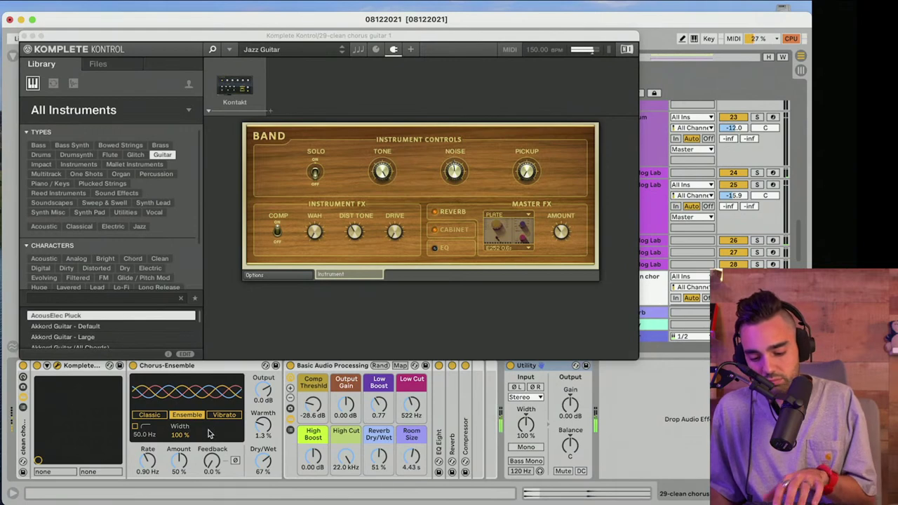
mouse_move(23, 270)
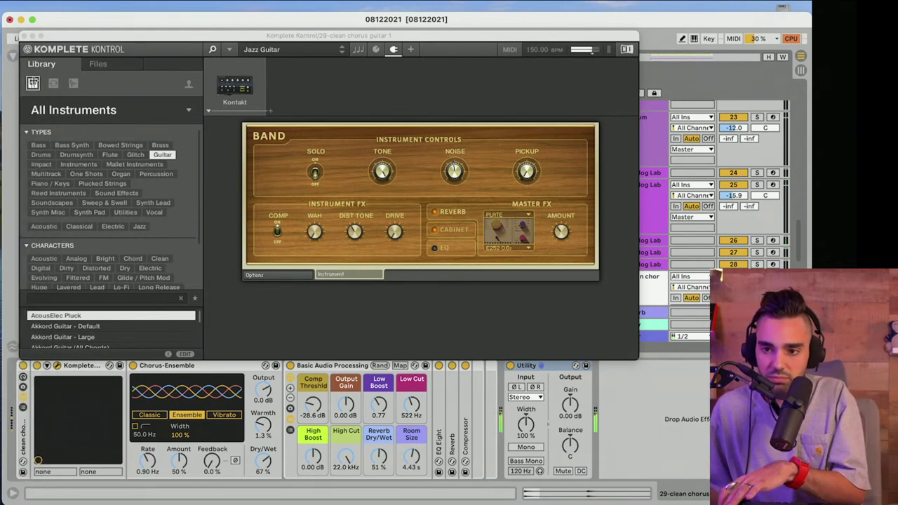
left_click(23, 35)
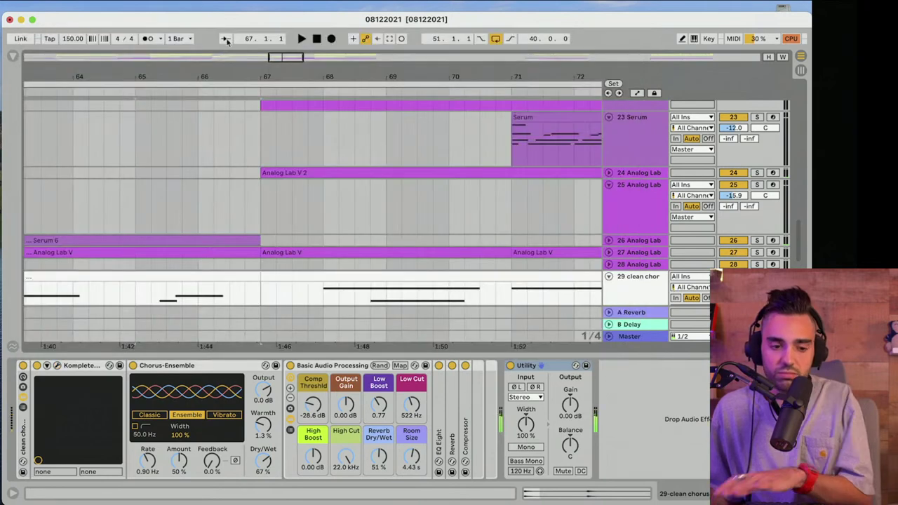
Play the arrangement from bar 71 and review the drum tracks around the breakdown
left_click(317, 38)
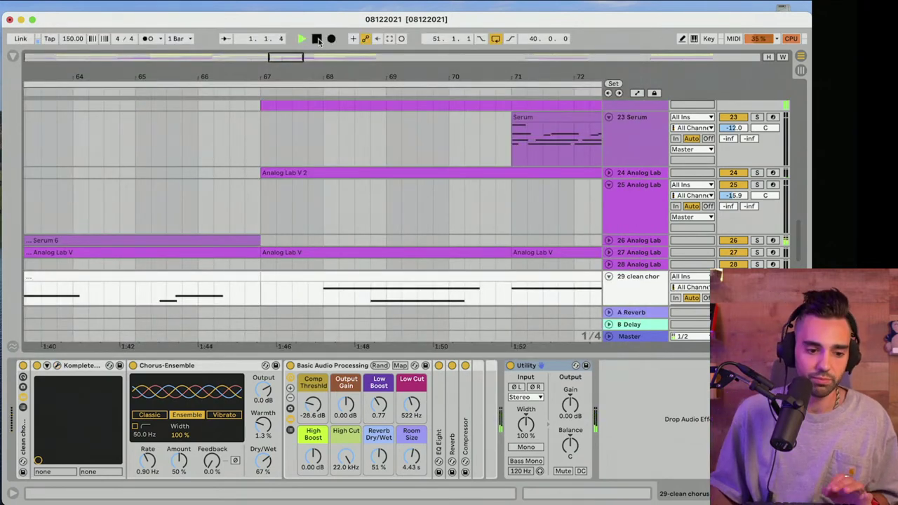
left_click_drag(307, 76, 227, 77)
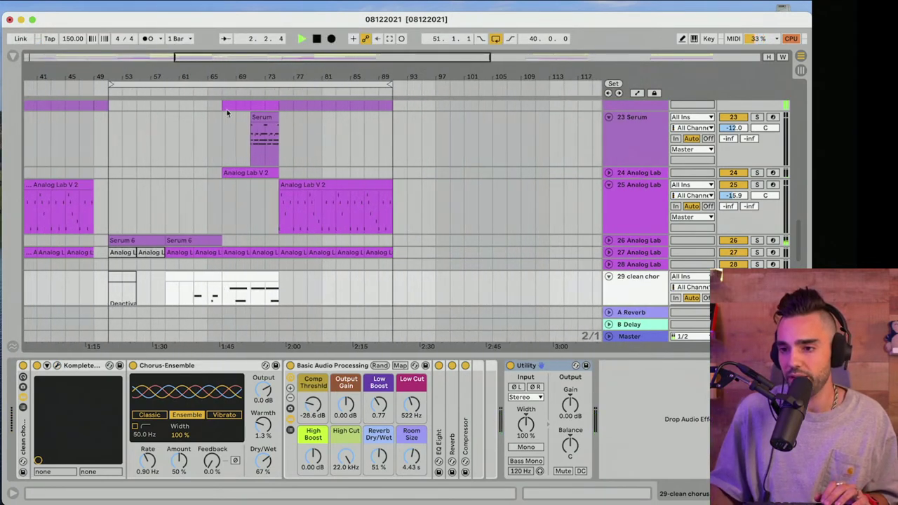
left_click(249, 147)
key("space")
key("space")
scroll(243, 206, "up", 5)
scroll(244, 206, "up", 8)
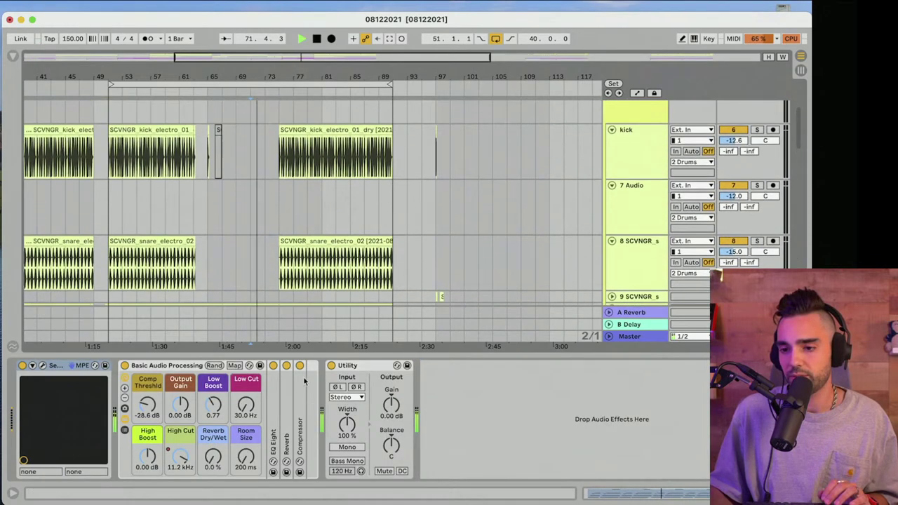
left_click_drag(295, 353, 296, 484)
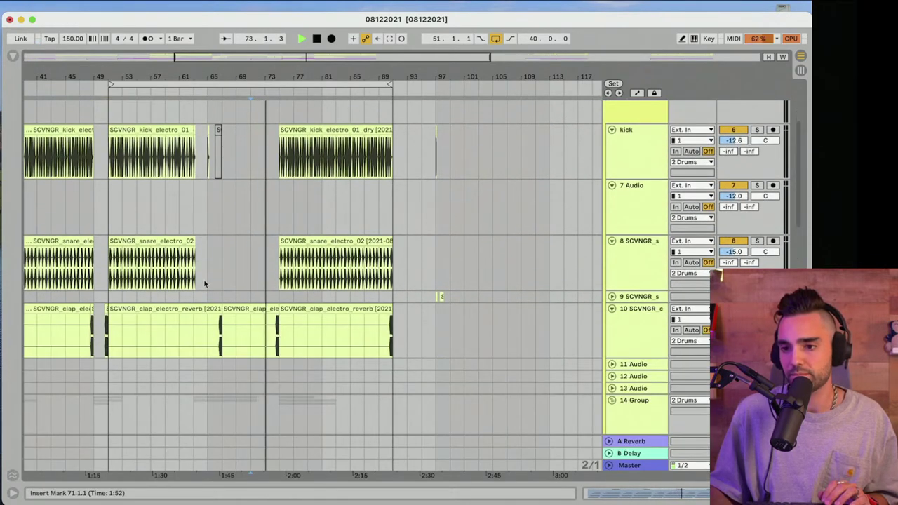
scroll(202, 280, "down", 10)
scroll(204, 283, "down", 3)
key("space")
Play the arrangement from bar 61 and examine the synth, guitar and bass tracks
left_click(181, 202)
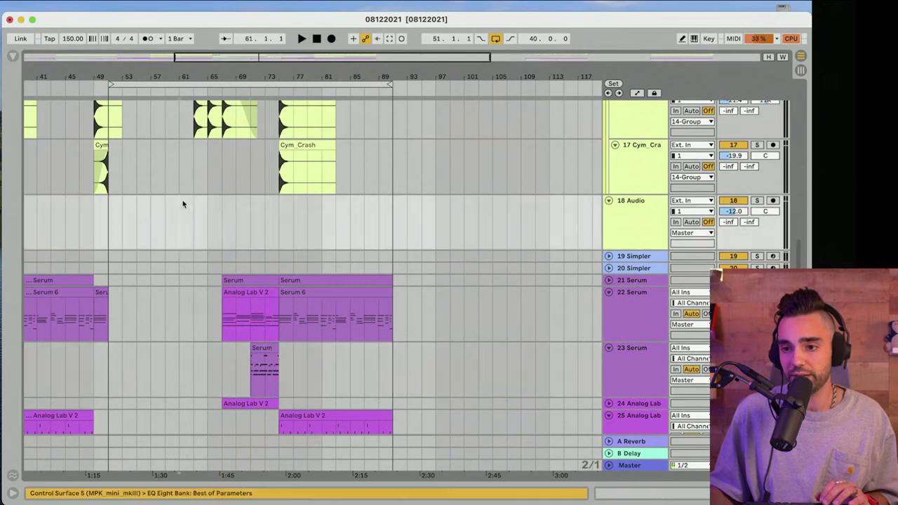
key("space")
scroll(194, 233, "down", 5)
scroll(193, 232, "down", 4)
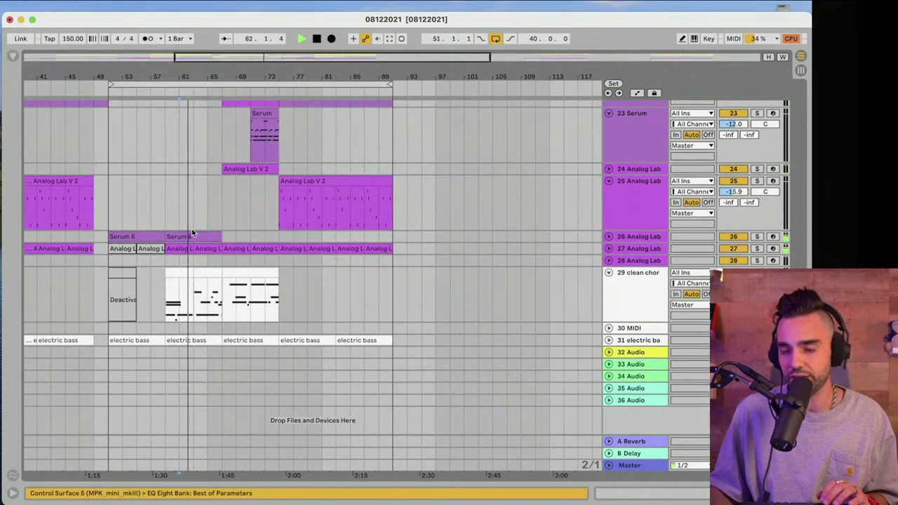
Unfold the electric bass track and shorten its clip starting at bar 59 to end at bar 63
left_click_drag(209, 76, 259, 127)
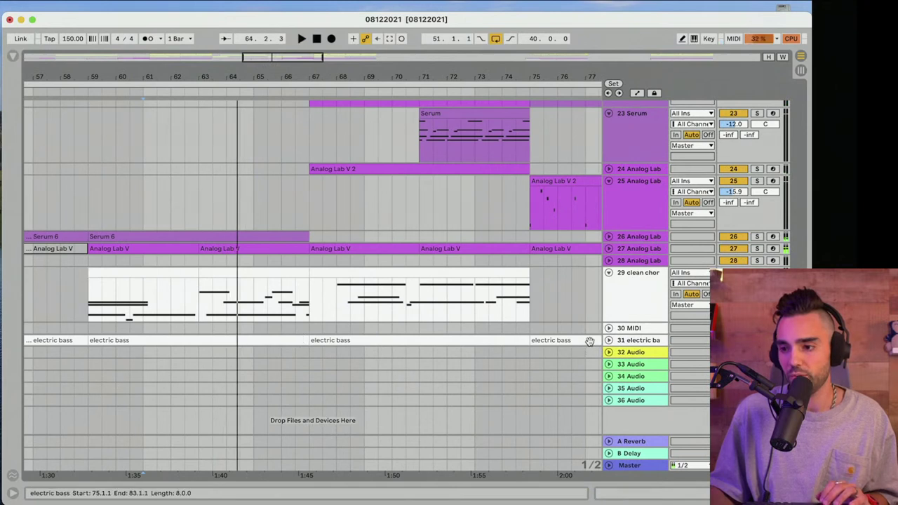
left_click(608, 340)
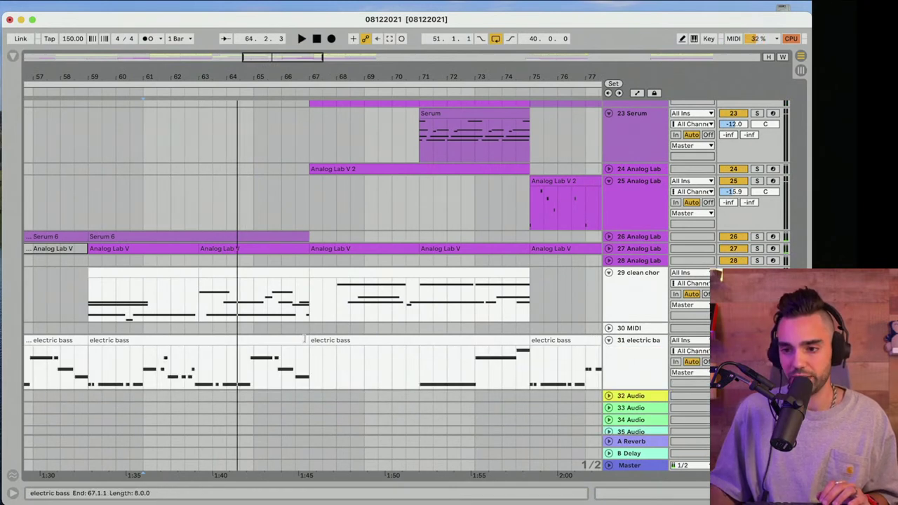
left_click_drag(306, 340, 201, 352)
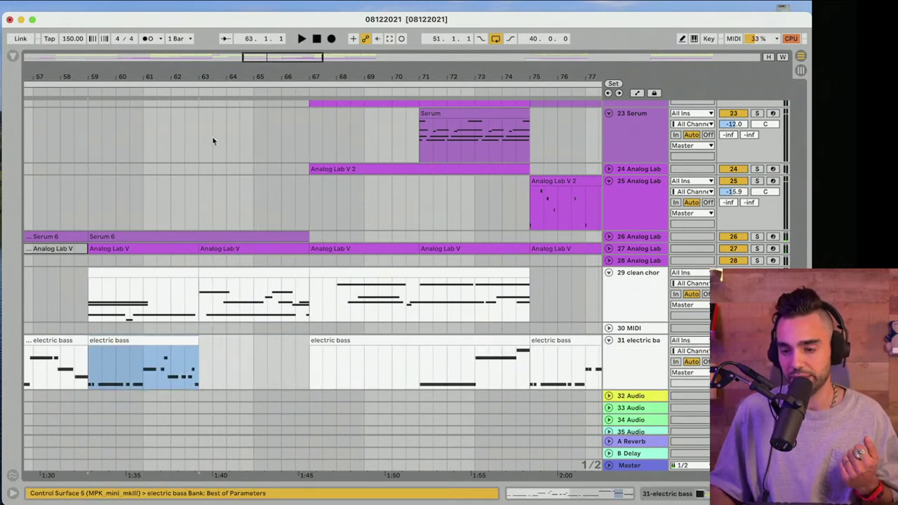
Trim the last note off the end of the electric bass clip just before bar 63 and play the passage
left_click(183, 383)
key("space")
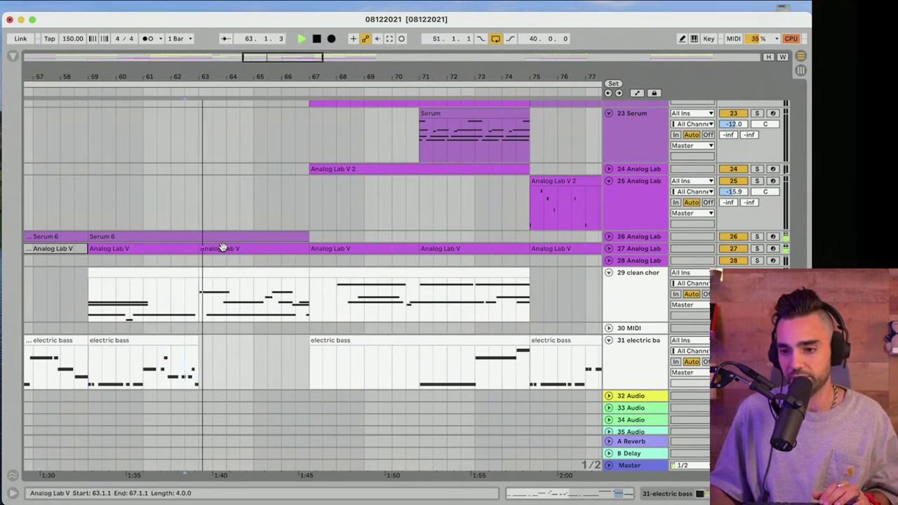
left_click_drag(25, 84, 210, 148)
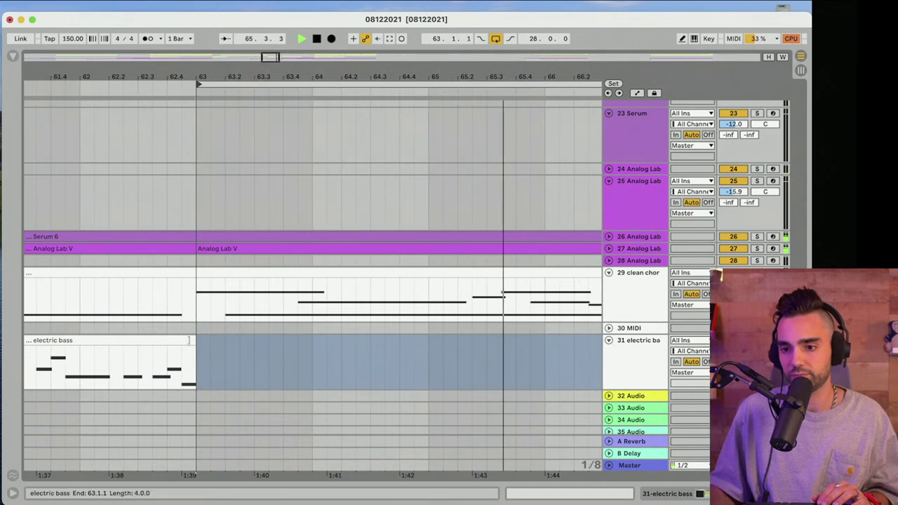
left_click(179, 348)
left_click(128, 367)
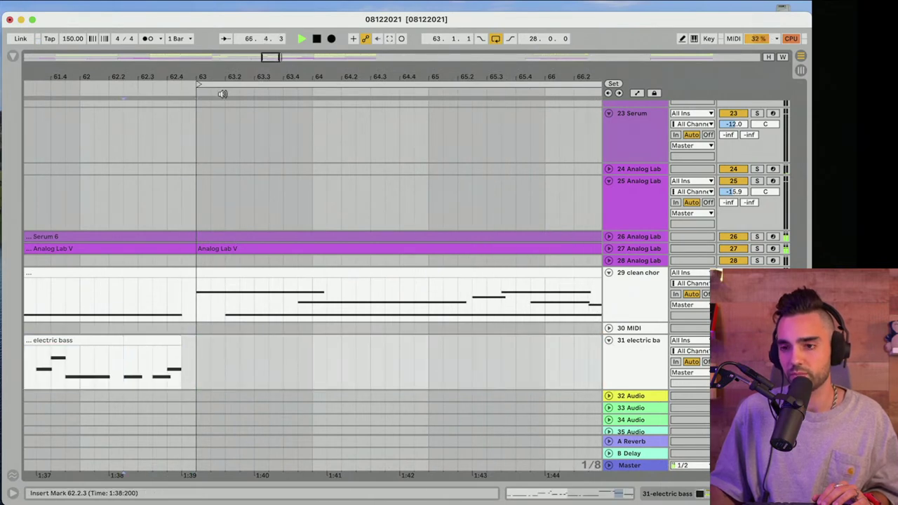
left_click_drag(221, 77, 175, 41)
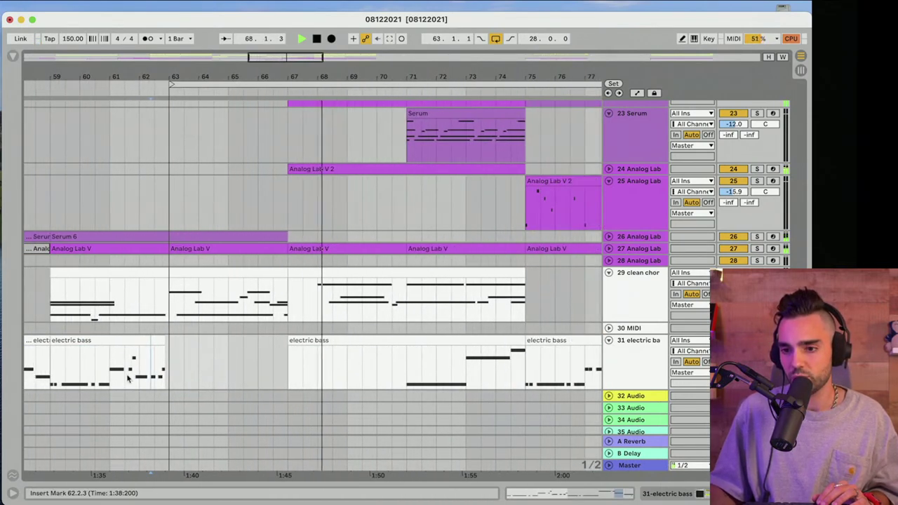
key("space")
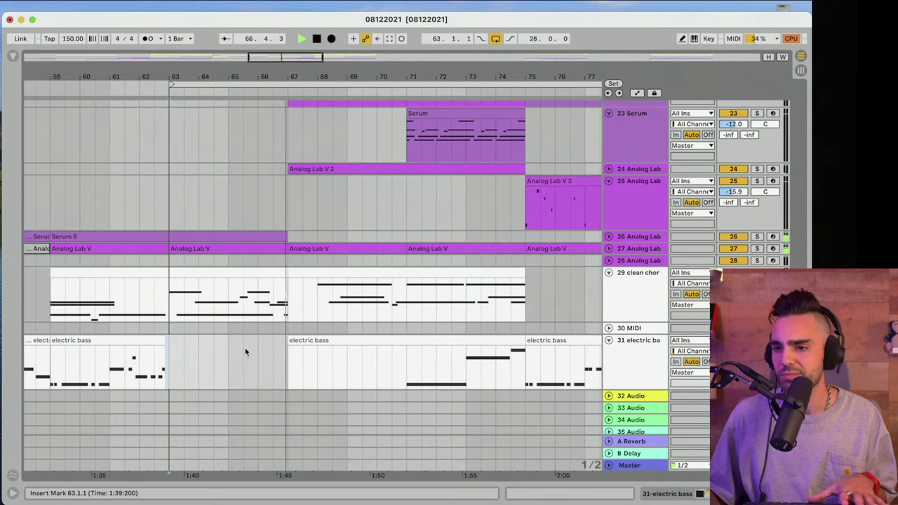
key("space")
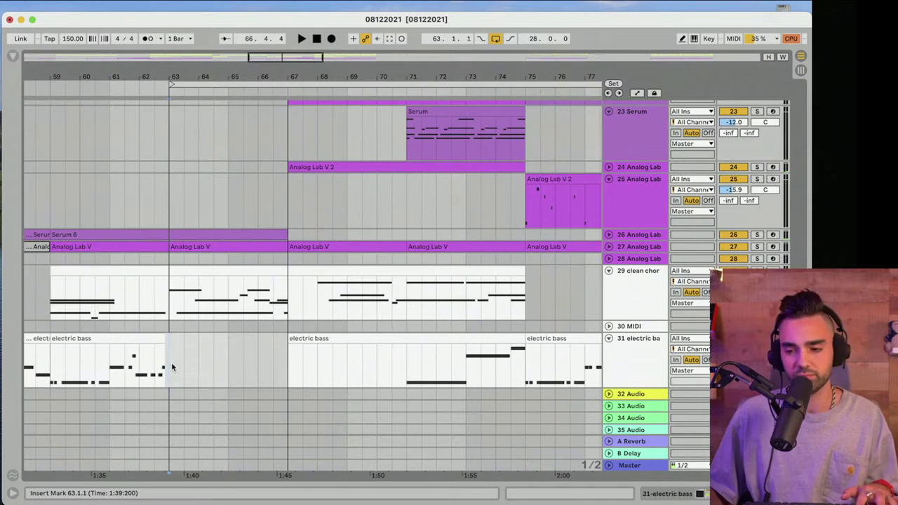
Unfold tracks 27 and 26, open the Serum 6 clip starting at bar 59, and enlarge its note editor
left_click(609, 259)
left_click(609, 259)
left_click(609, 246)
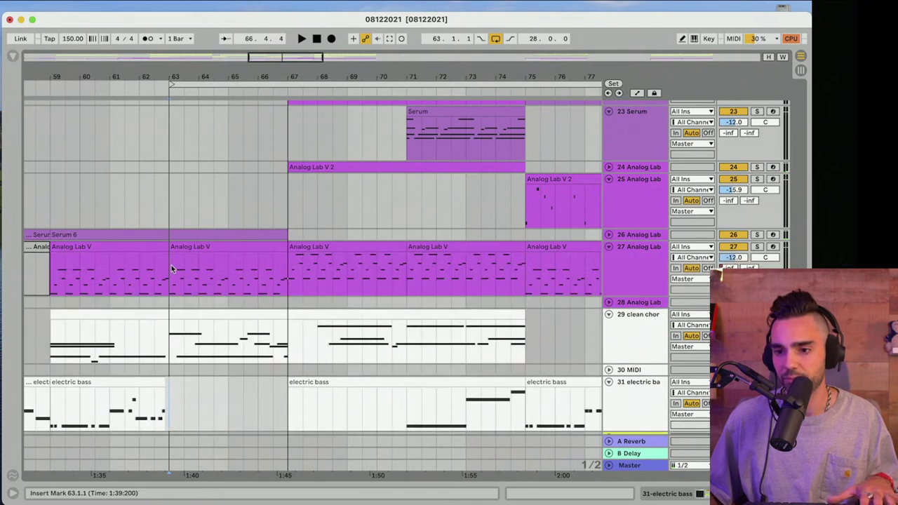
left_click(204, 259)
left_click(609, 235)
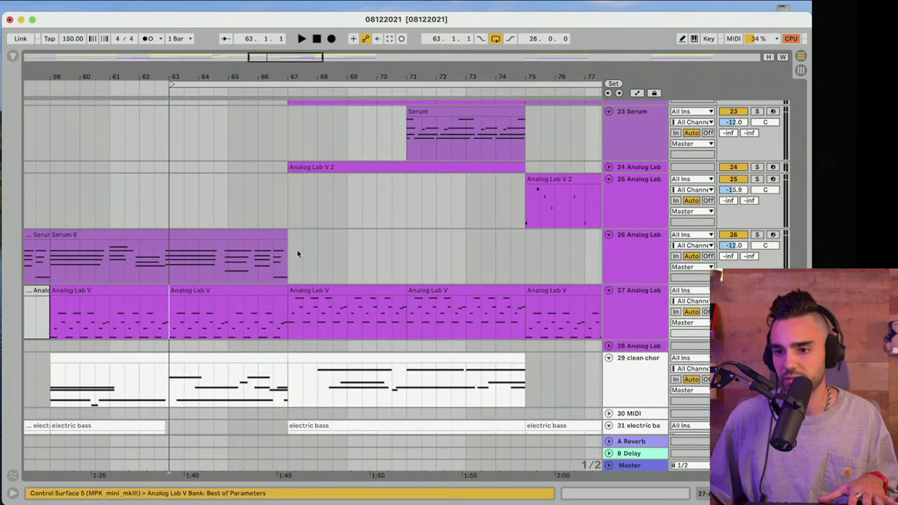
double_click(216, 235)
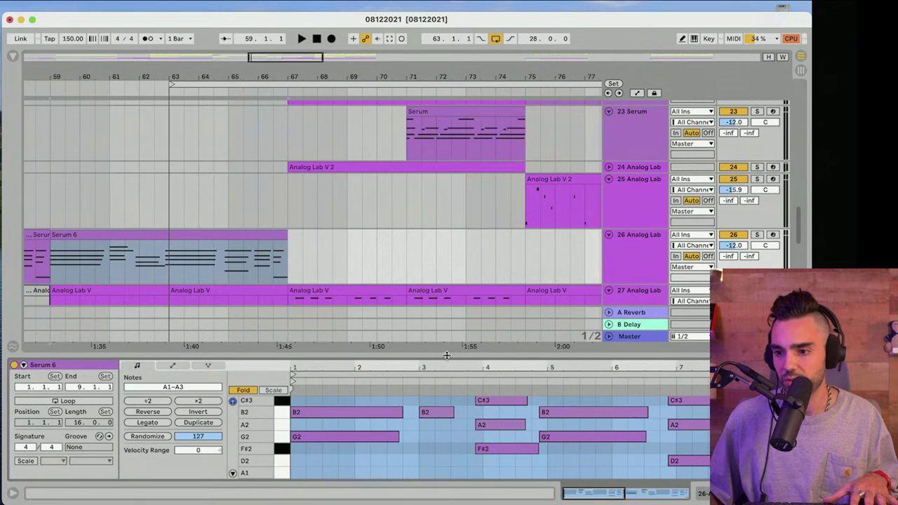
left_click_drag(446, 355, 561, 272)
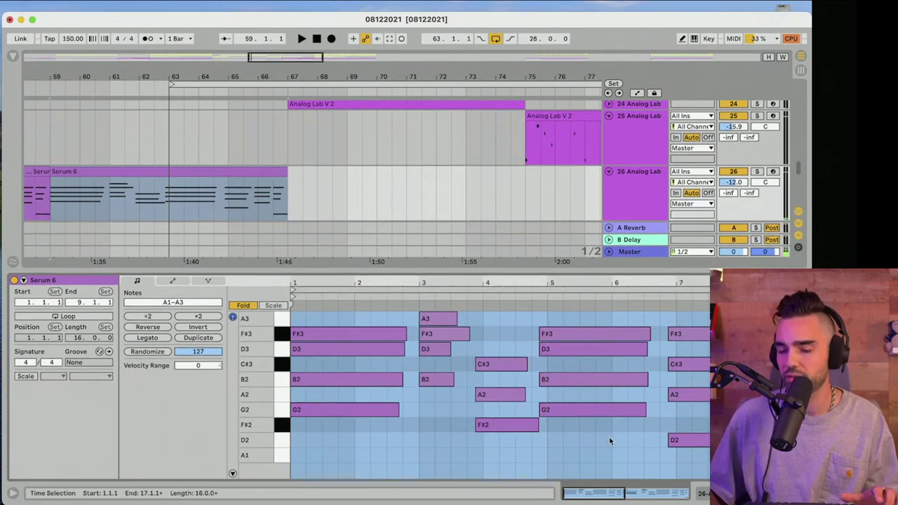
Transpose the four-note chord just before bar 7 of the Serum 6 clip down to span E1 to A2, with all pitches shown
key("space")
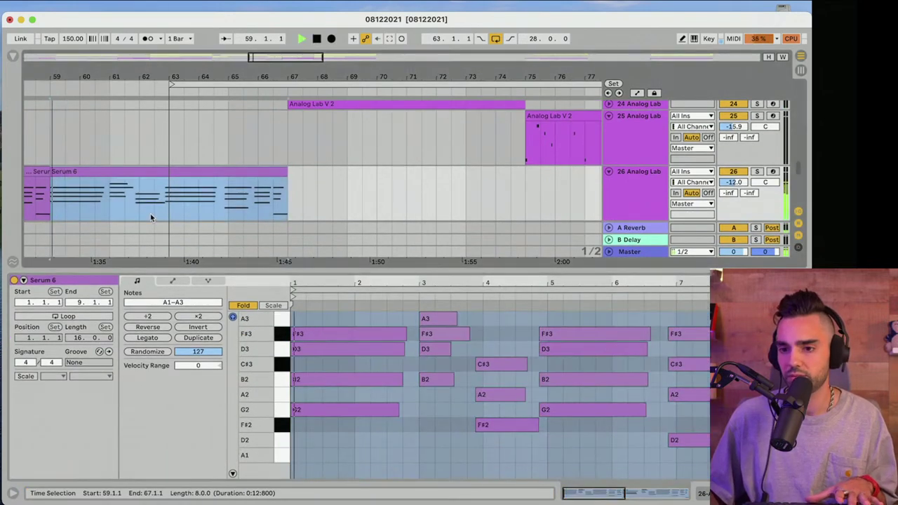
left_click(483, 312)
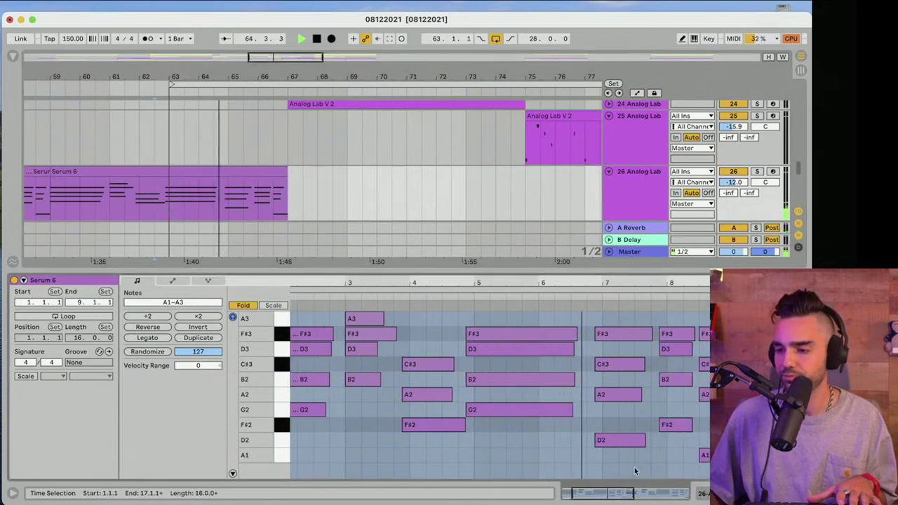
key("space")
left_click_drag(619, 462, 616, 318)
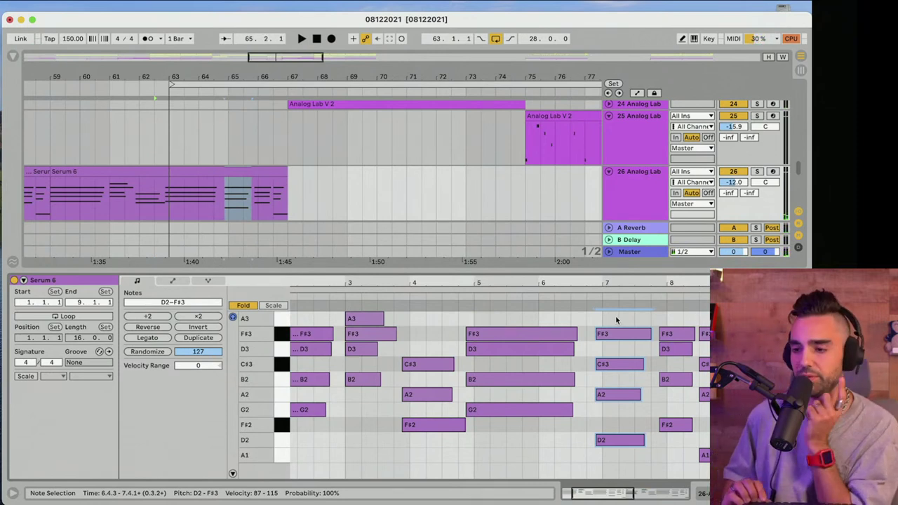
key("Down")
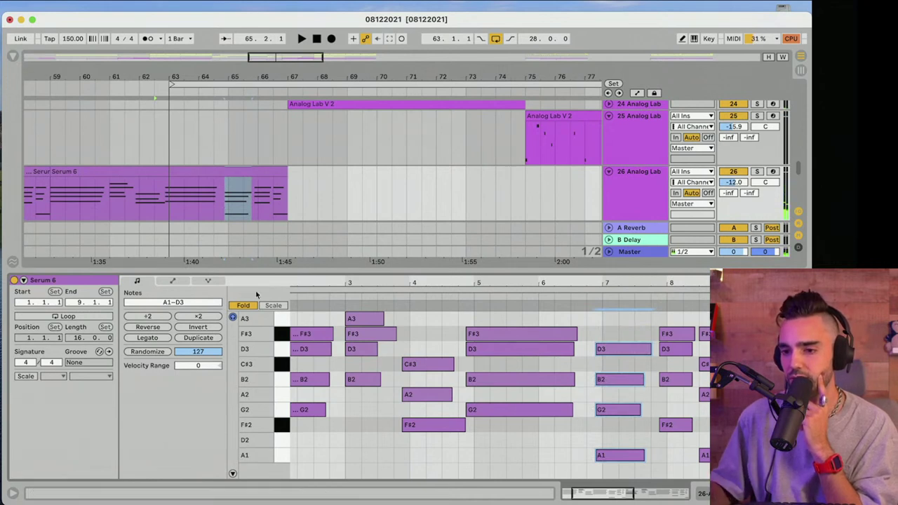
left_click(243, 307)
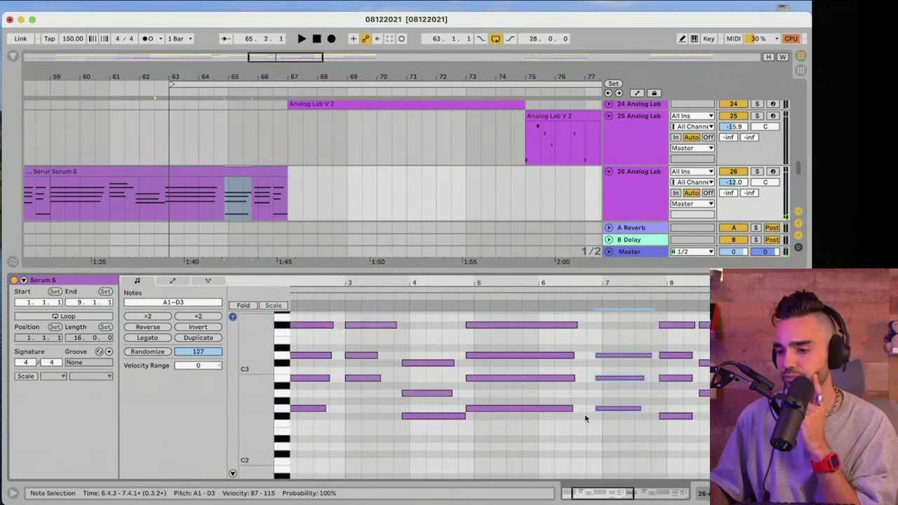
key("Down")
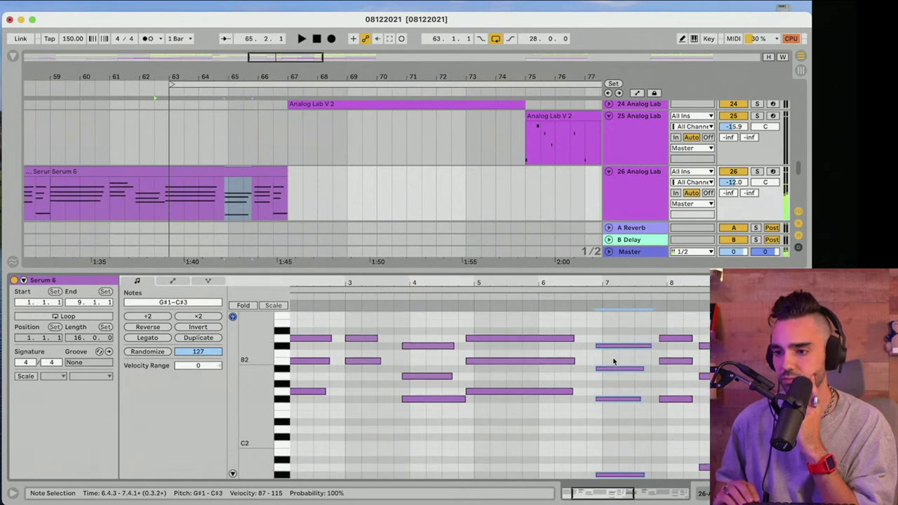
key("Down")
key("Down")
key("Down")
key("Down")
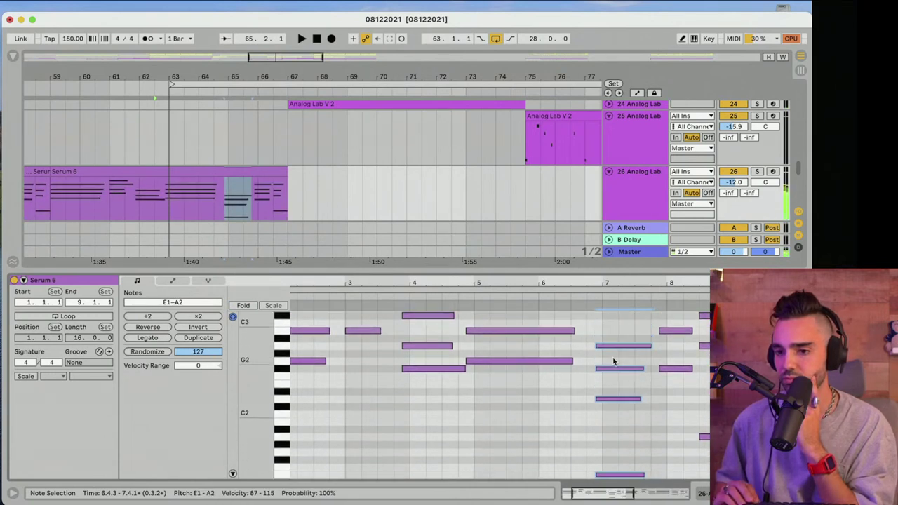
Raise the lowered chord's F#2 note to G2 and play the chord in context
key("space")
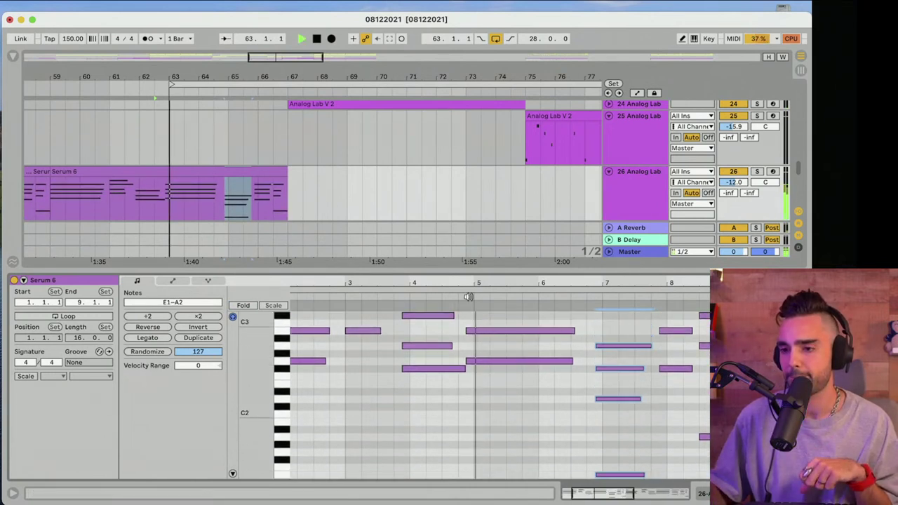
left_click(243, 305)
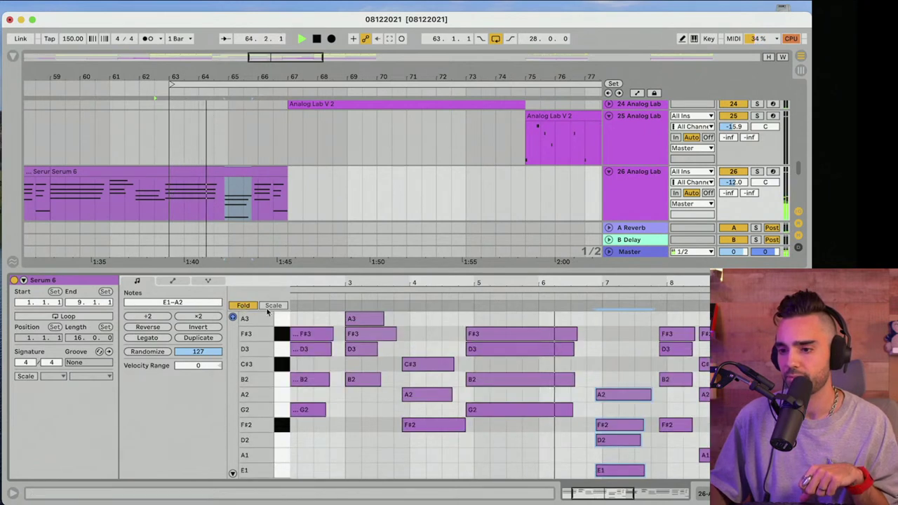
key("space")
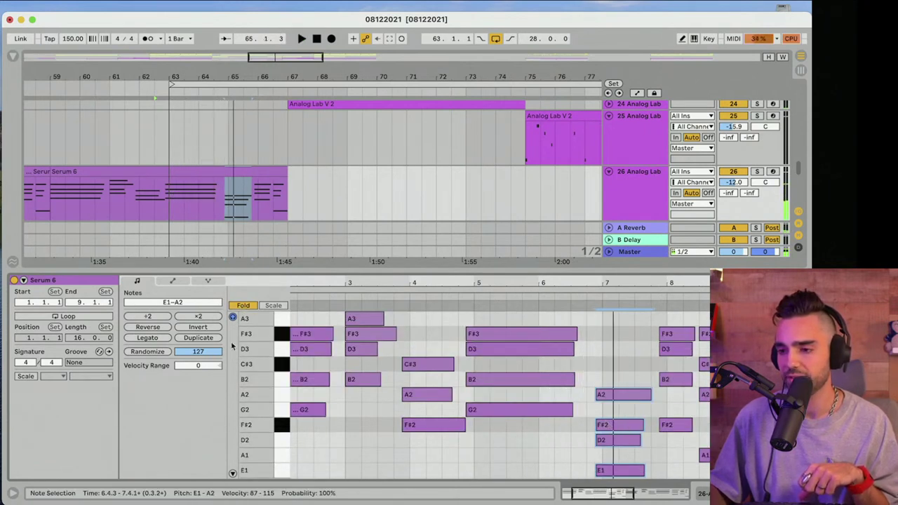
left_click(240, 306)
left_click(608, 369)
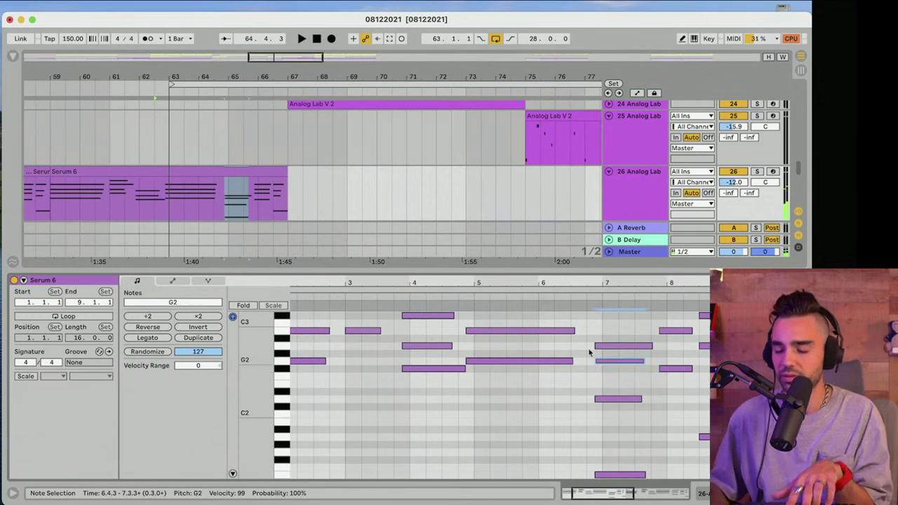
key("space")
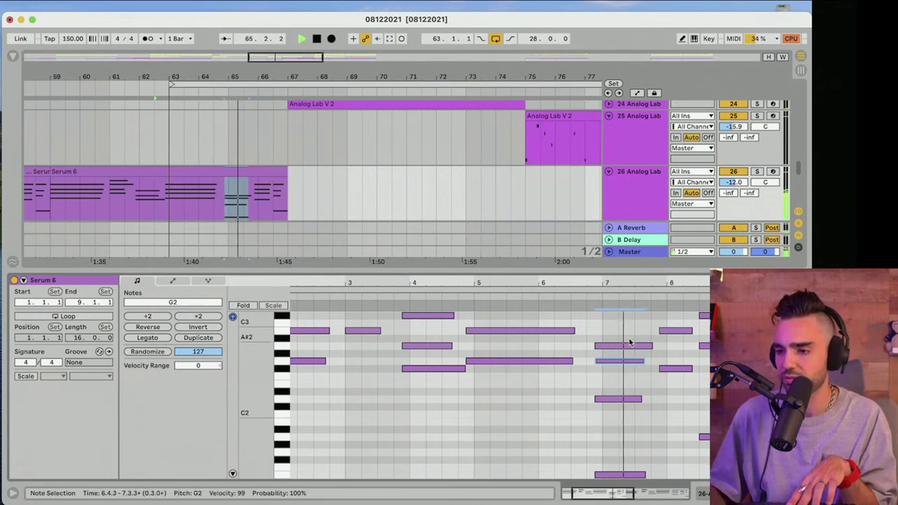
key("space")
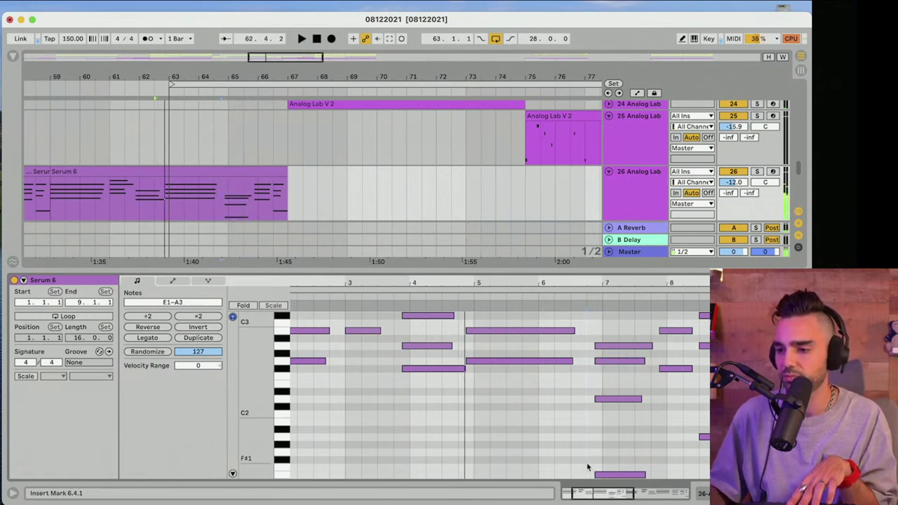
Raise the chord's D2 note to E2 and its A2 note to B2, and play the revised chord
left_click(613, 474)
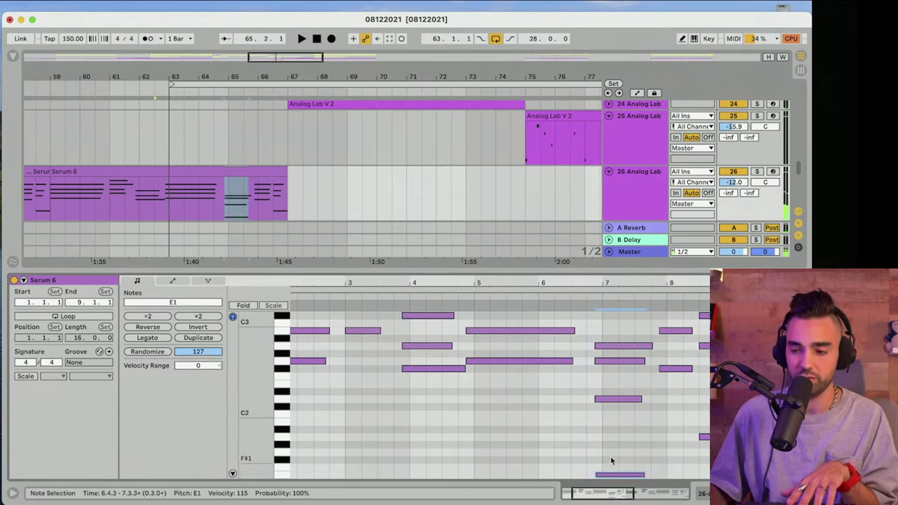
left_click(617, 397)
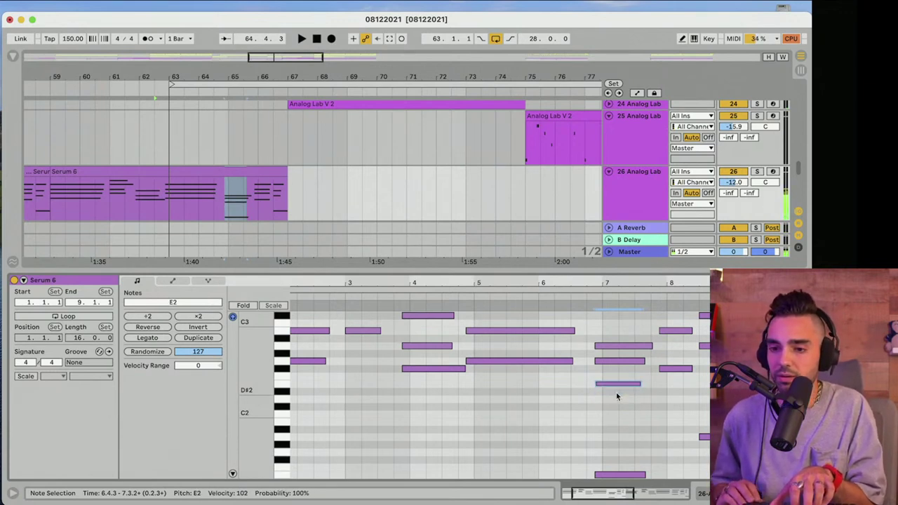
left_click(614, 362)
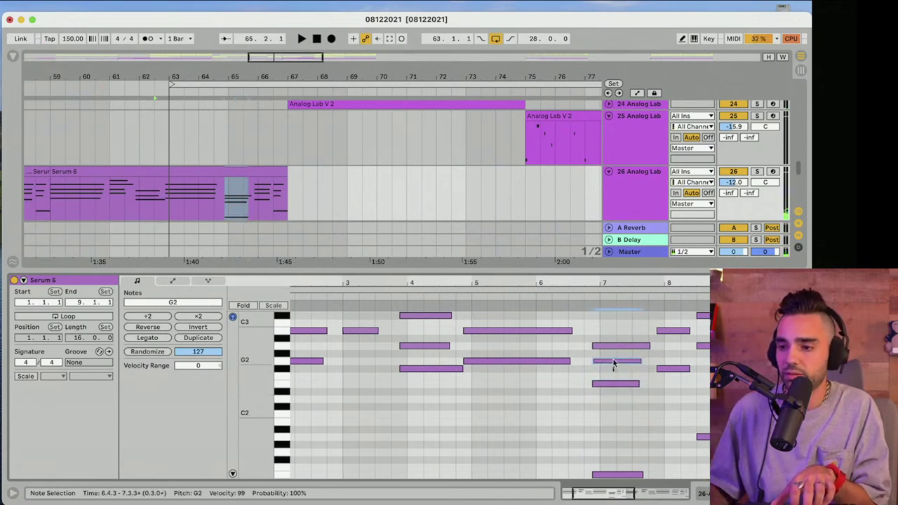
left_click(612, 347)
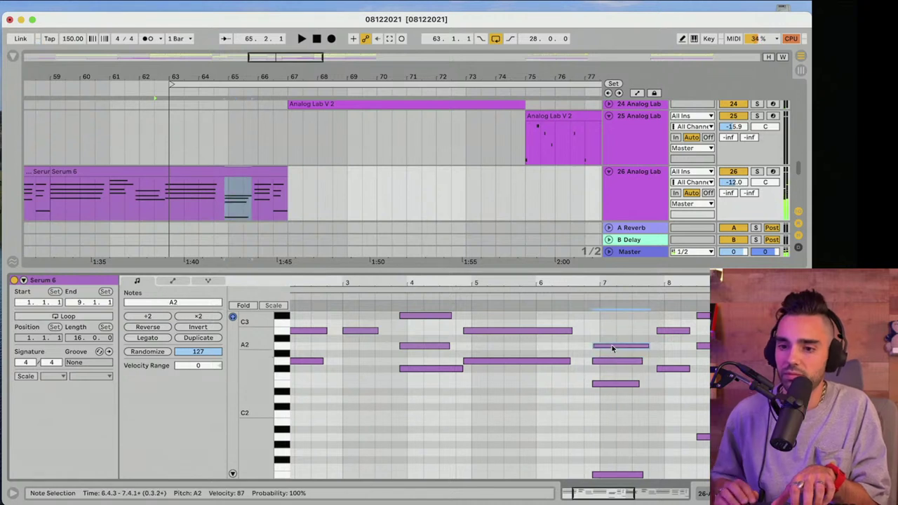
key("Up")
key("Up")
left_click(561, 296)
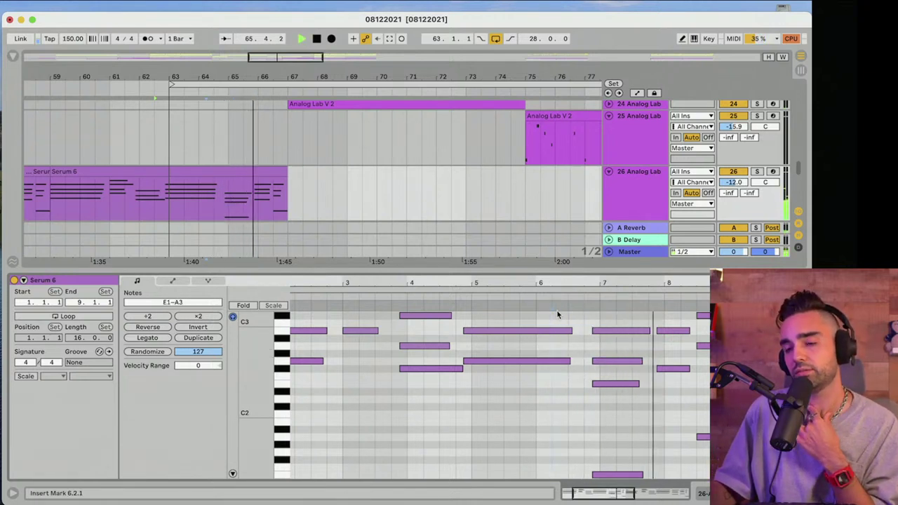
Delete the chord notes from 7.4.3 onward in the Serum 6 clip, select the leftover F#3 note and stop playback
left_click_drag(715, 449, 670, 315)
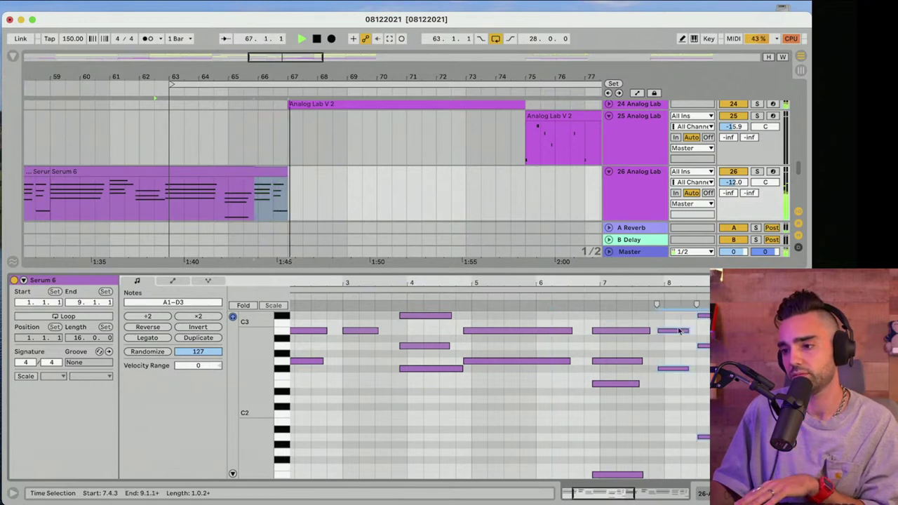
key("Delete")
scroll(679, 331, "up", 5)
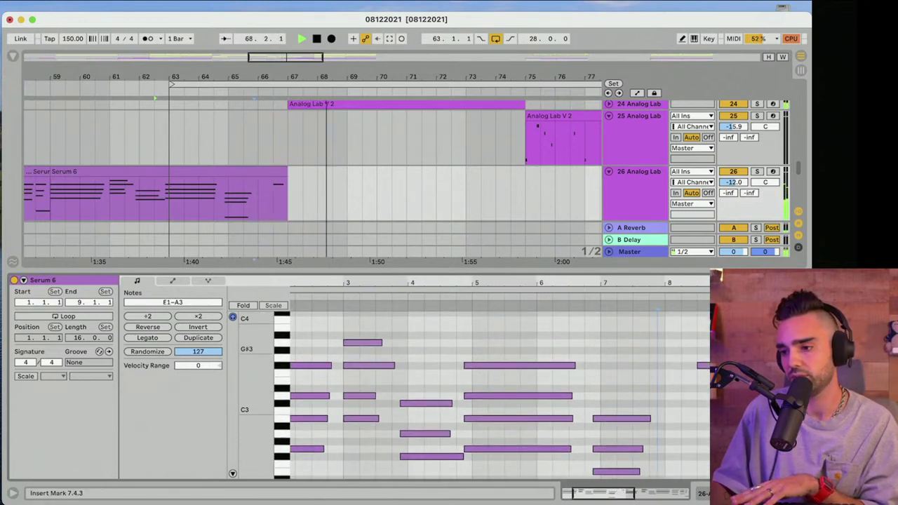
left_click(703, 365)
key("space")
Move the 5_Crash and Cym_Crash clips at bar 65 one beat earlier and play the result
scroll(240, 159, "up", 12)
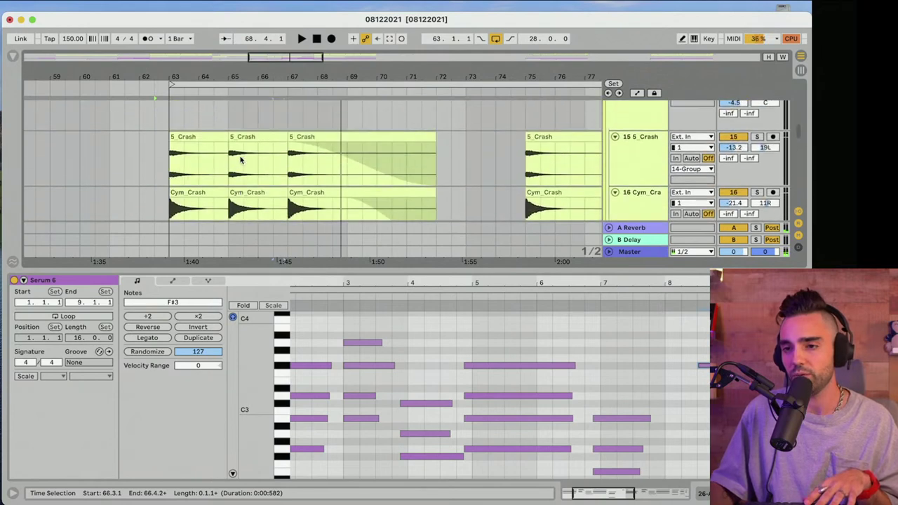
scroll(240, 159, "up", 4)
scroll(240, 160, "down", 9)
scroll(240, 160, "up", 7)
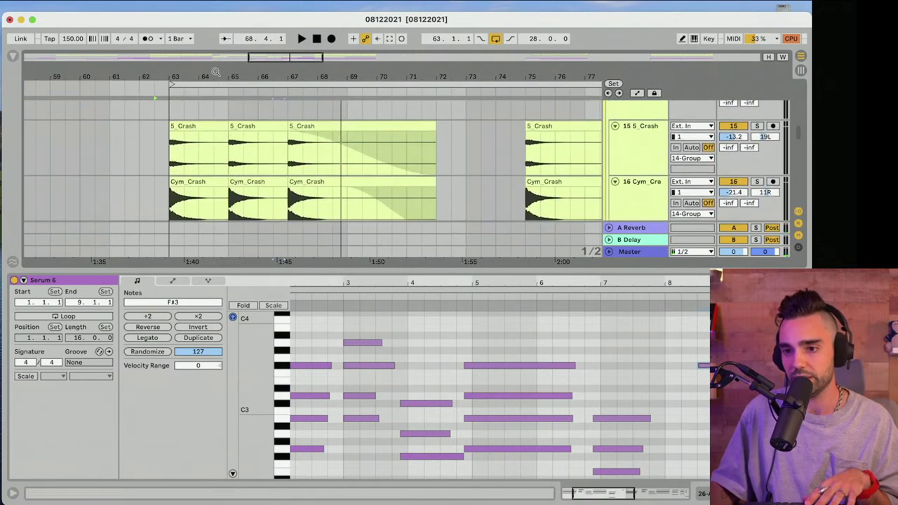
left_click_drag(215, 73, 204, 98)
left_click(272, 126)
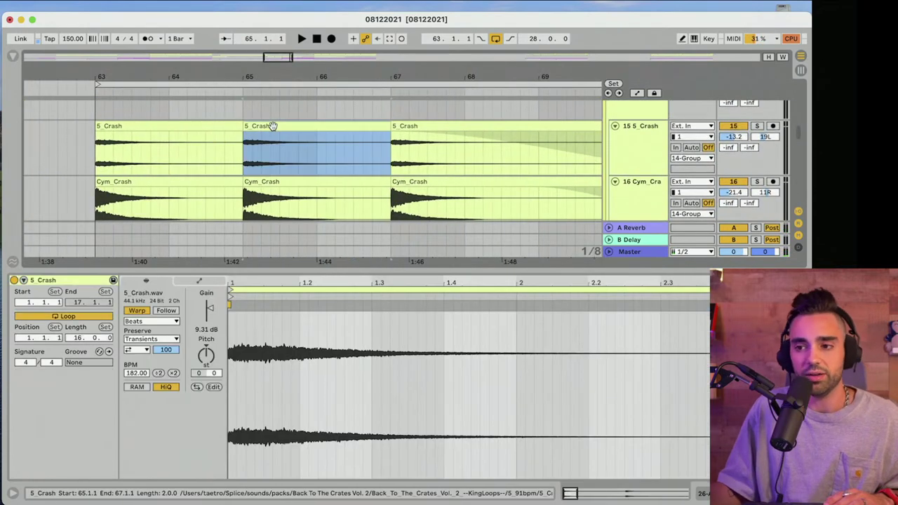
left_click(286, 182, "shift")
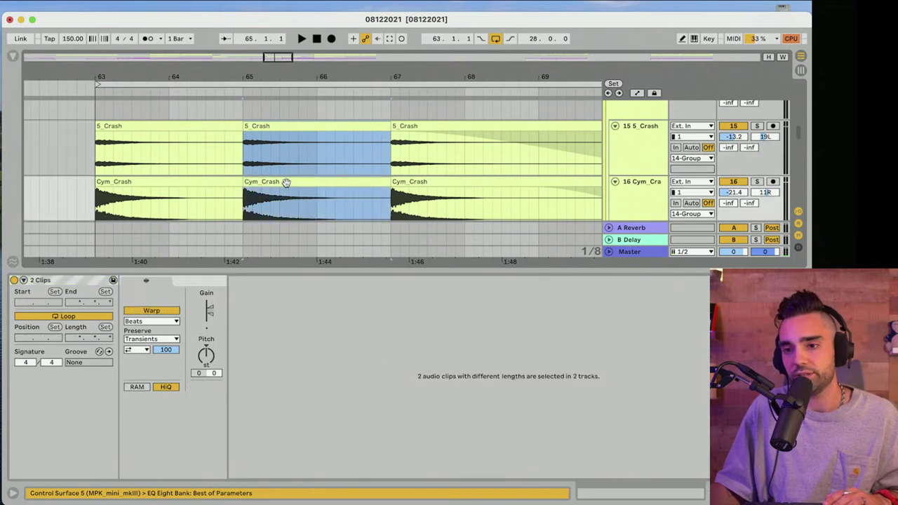
left_click_drag(285, 181, 266, 182)
left_click(143, 164)
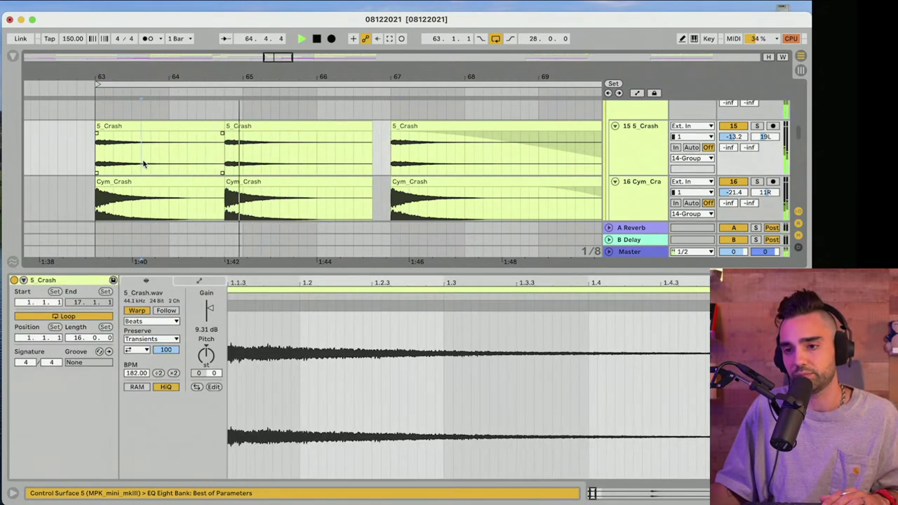
Shift the second 5_Crash and Cym_Crash clips half a beat later to 64.4.3 and play the change
scroll(239, 175, "up", 5)
key("space")
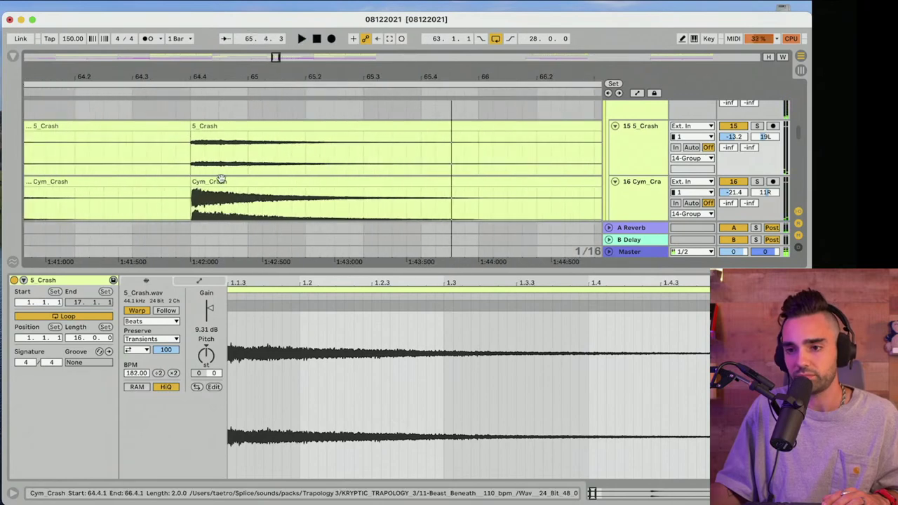
left_click_drag(221, 178, 249, 181)
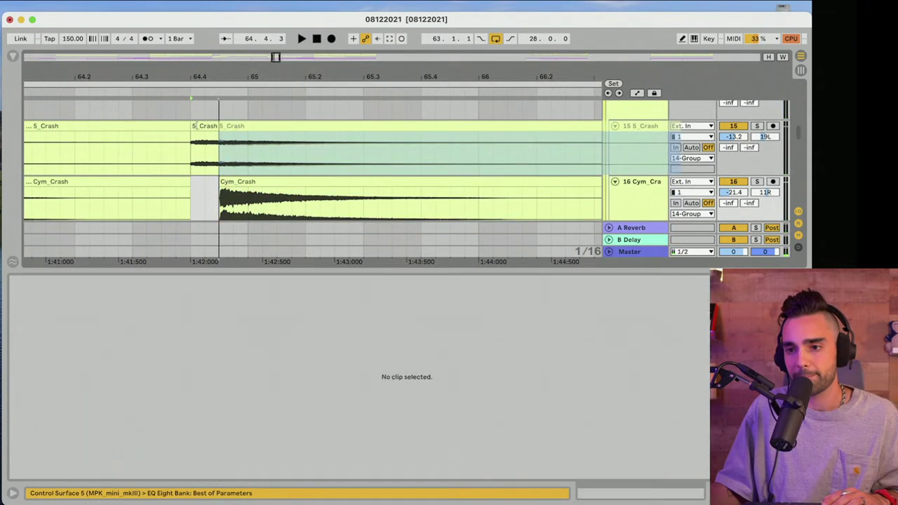
left_click(137, 130)
key("space")
left_click(166, 149)
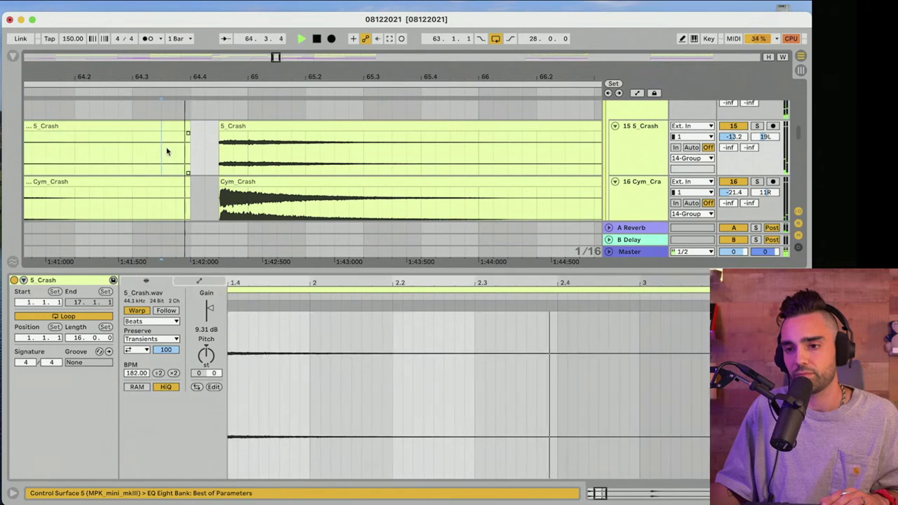
Move the single kick clip from bar 65 half a beat earlier to 64.4.3 and play it against the crashes
scroll(186, 146, "up", 10)
key("space")
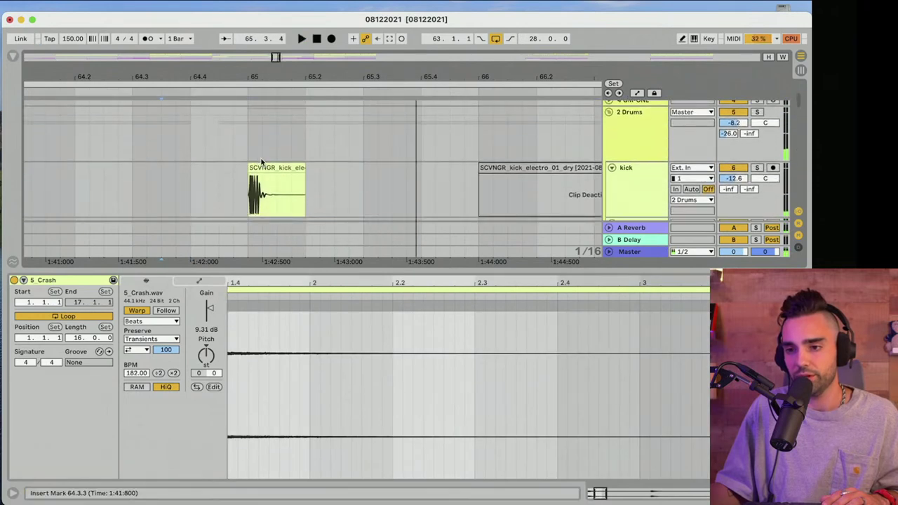
left_click(265, 174)
left_click_drag(265, 174, 238, 174)
left_click(159, 181)
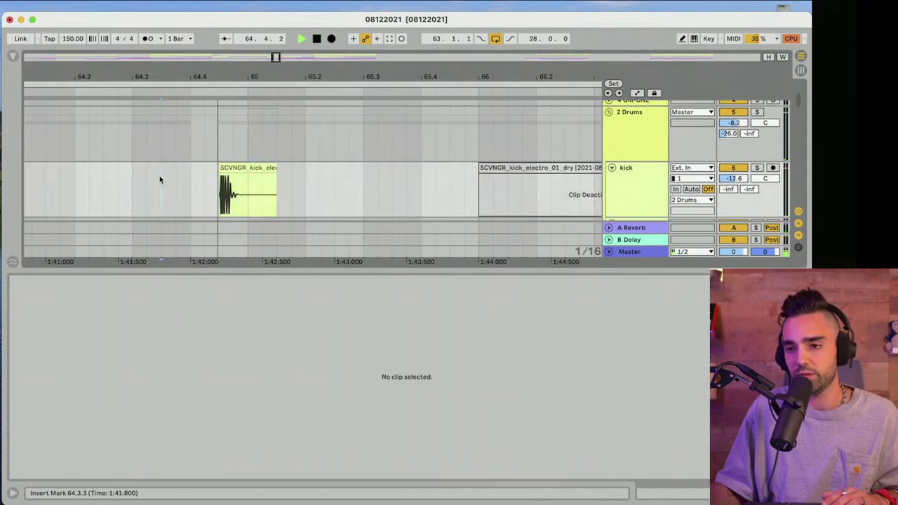
Record a new take on the electric bass track from bar 63, undoing the first attempt and recording again
left_click_drag(248, 271, 251, 449)
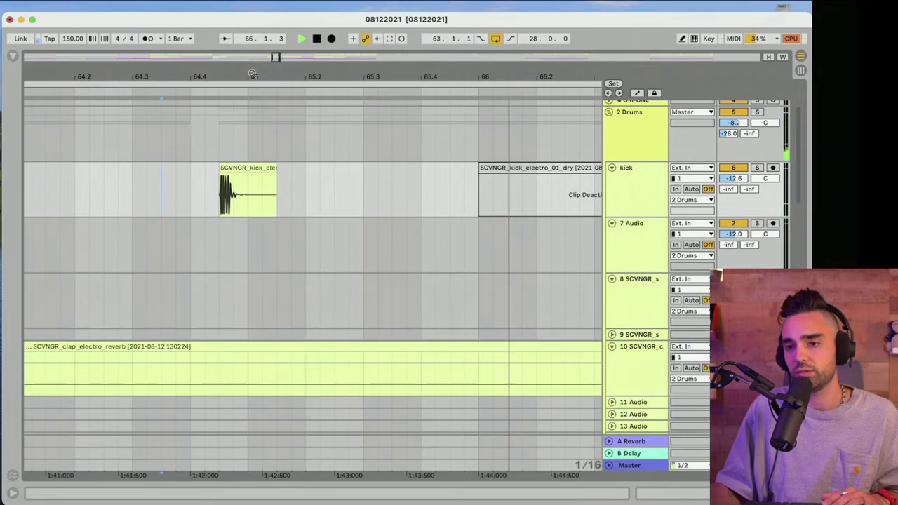
left_click_drag(253, 73, 301, 31)
scroll(278, 245, "down", 10)
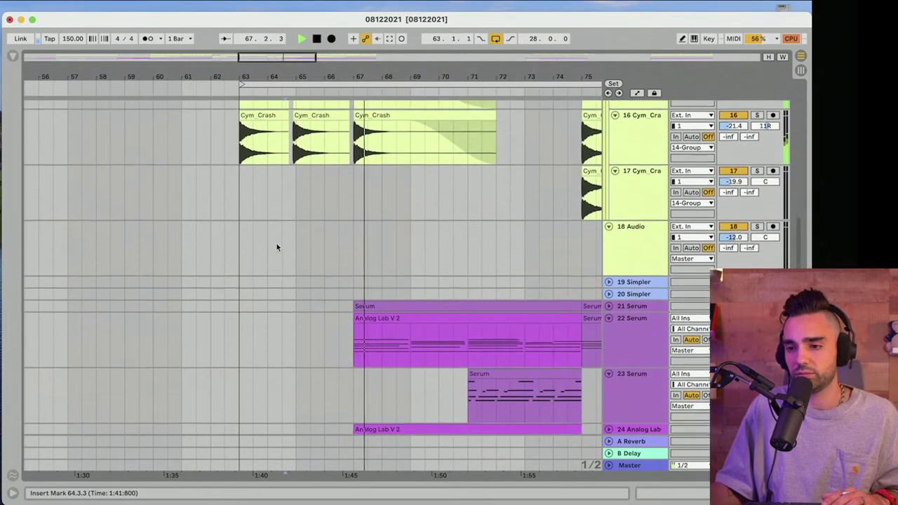
scroll(276, 244, "down", 10)
scroll(275, 243, "up", 8)
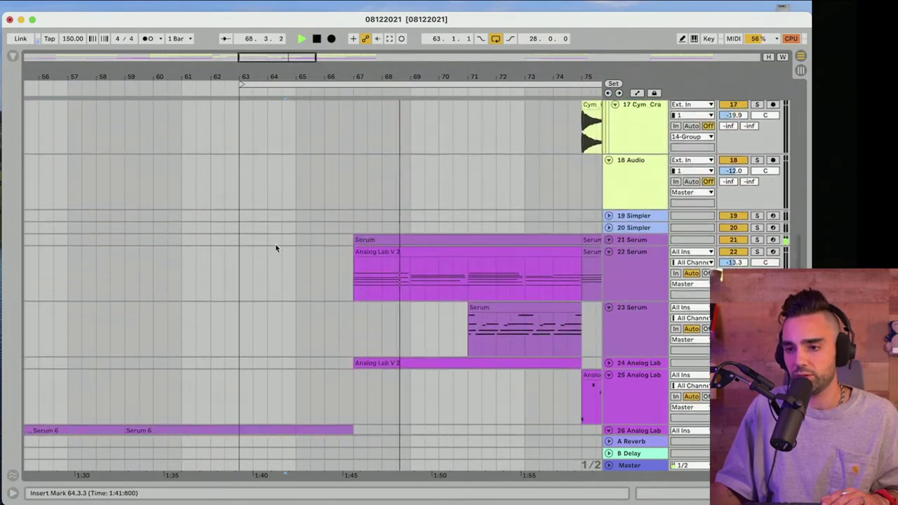
scroll(275, 244, "up", 6)
scroll(275, 243, "down", 12)
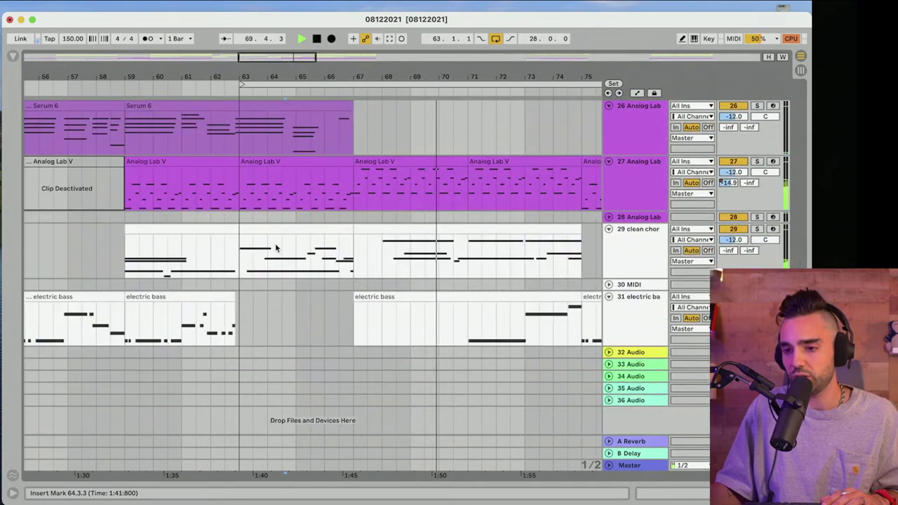
left_click(240, 326)
key("space")
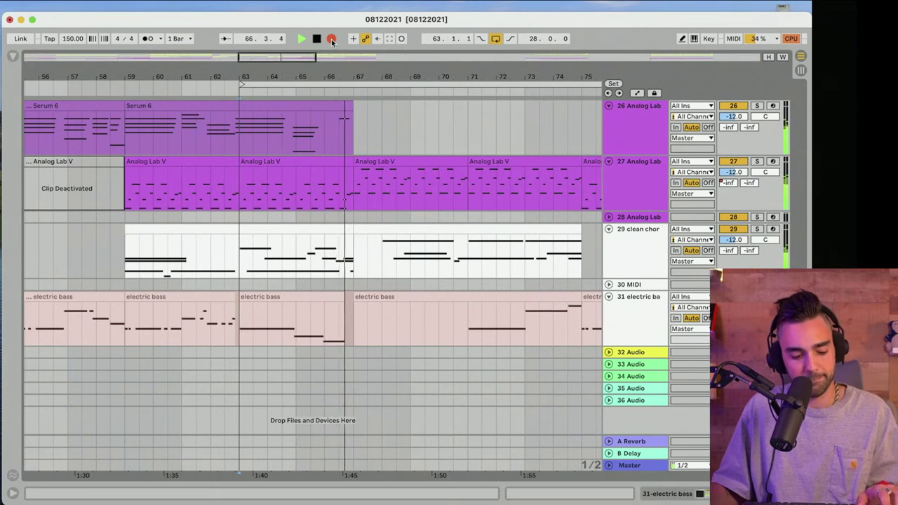
key("space")
key("super+z")
left_click(332, 42)
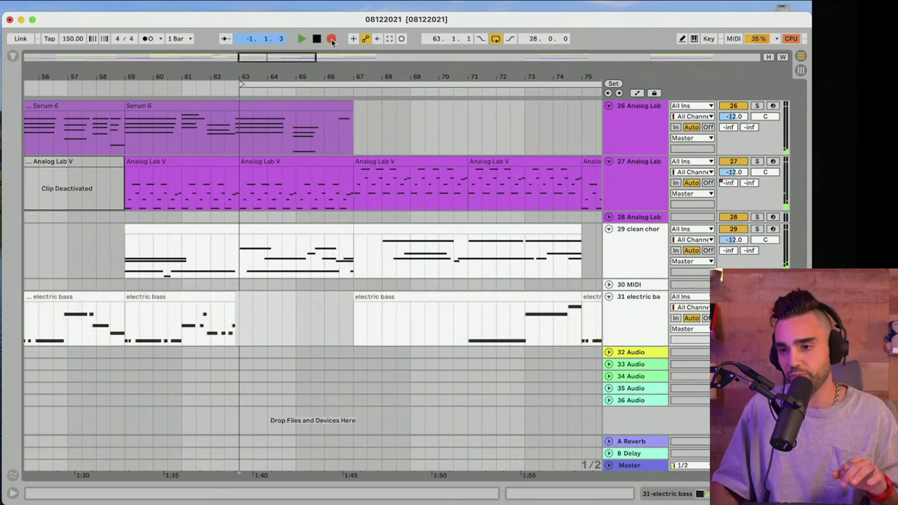
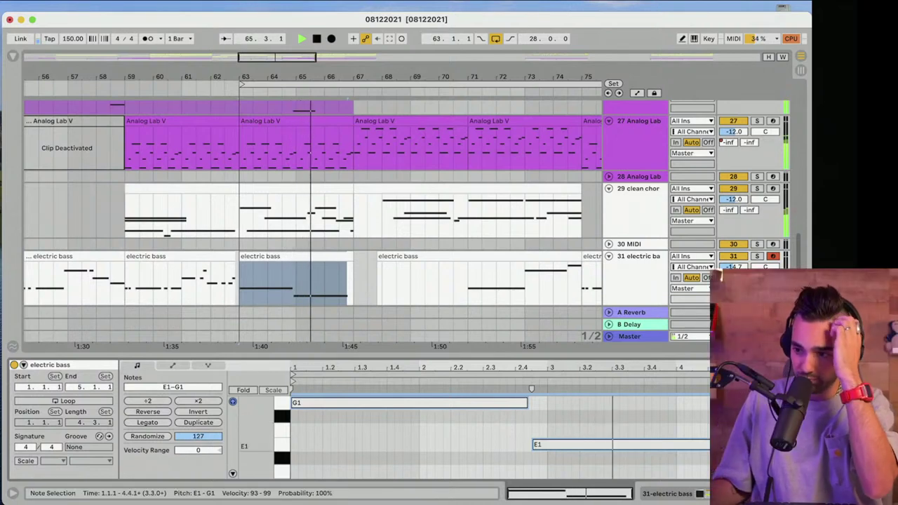
Lengthen the recorded G1 and E1 bass notes so they fill bars 63 to 66, and stop playback after listening
left_click_drag(774, 445, 742, 445)
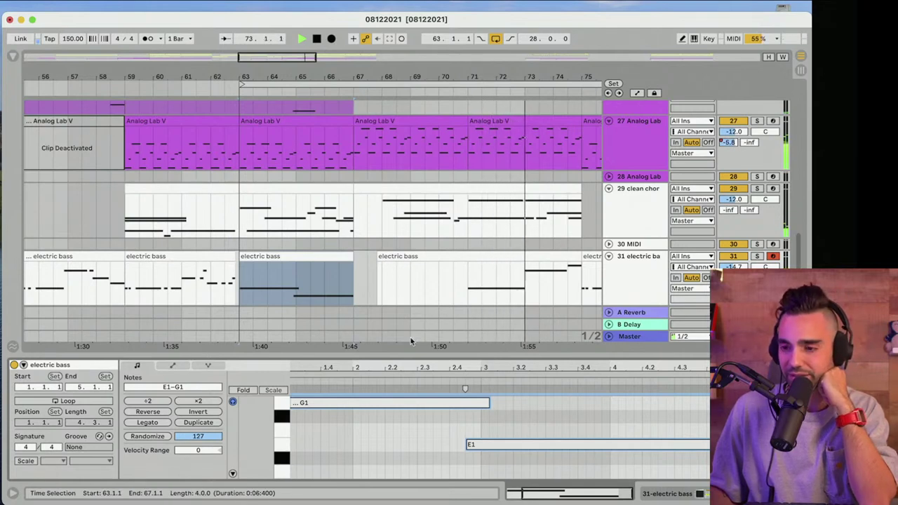
key("super+alt+l")
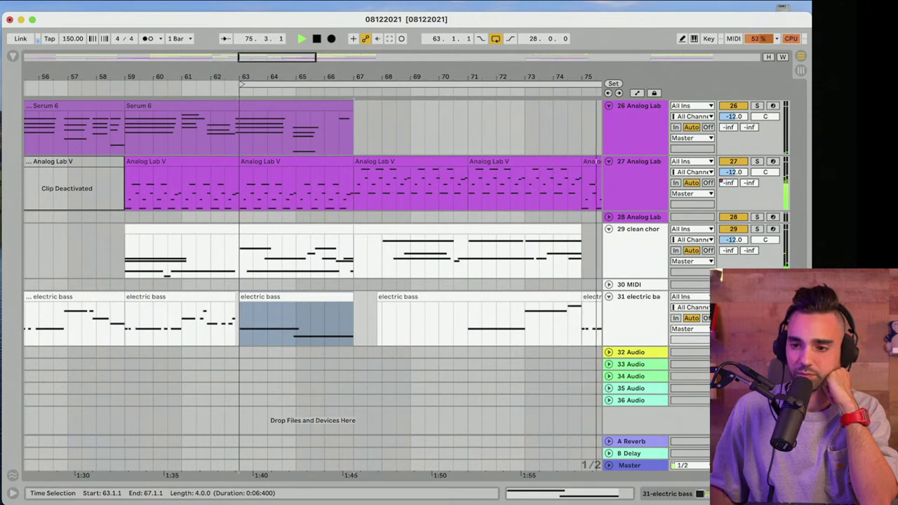
scroll(398, 278, "up", 6)
scroll(398, 277, "down", 1)
key("space")
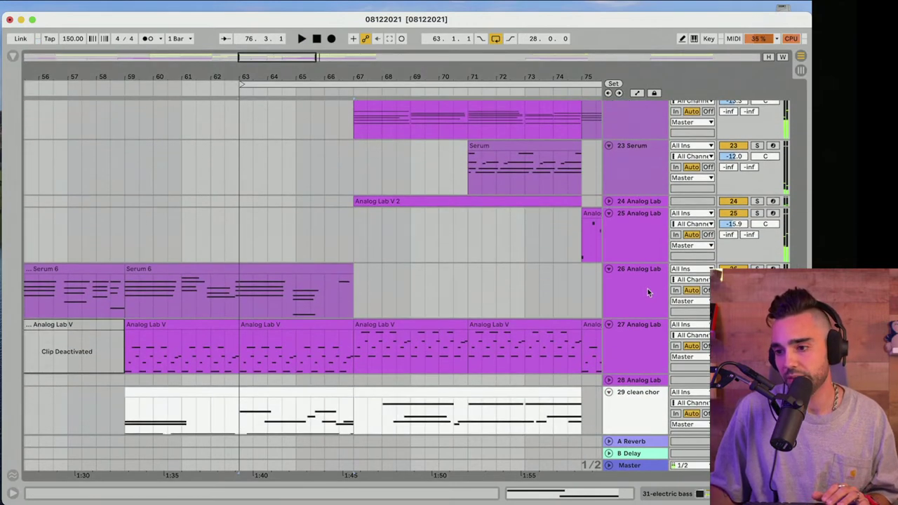
Arm the 26 Analog Lab track and extend the loop back to bar 1 for a length of 90 bars
left_click(649, 292)
left_click(773, 271)
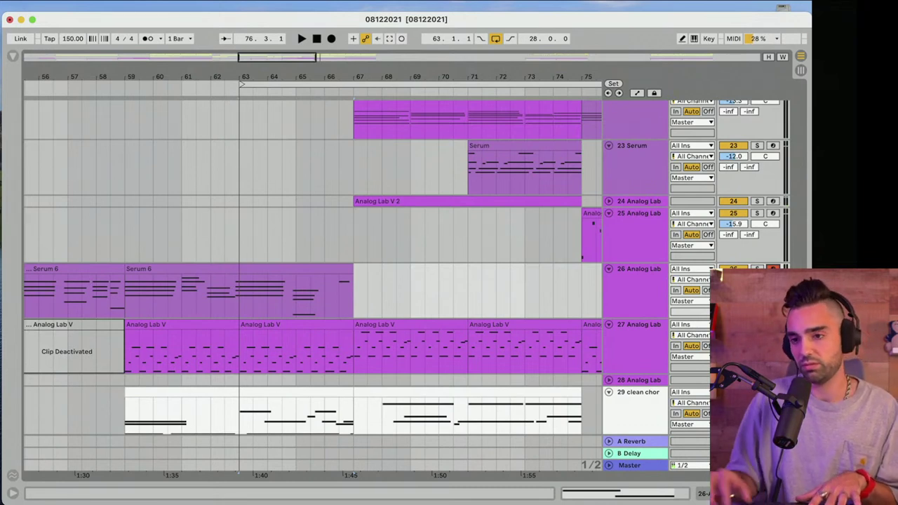
scroll(537, 362, "down", 5)
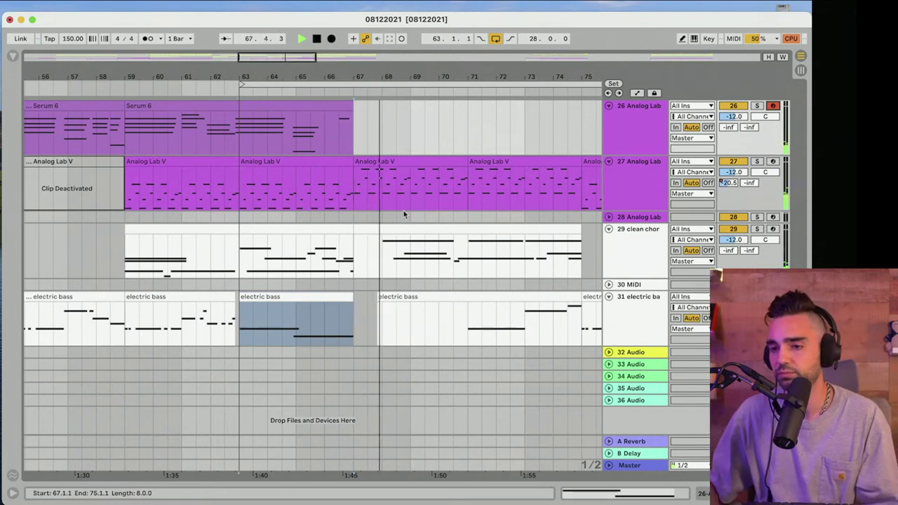
left_click_drag(362, 76, 361, 21)
left_click_drag(237, 84, 27, 103)
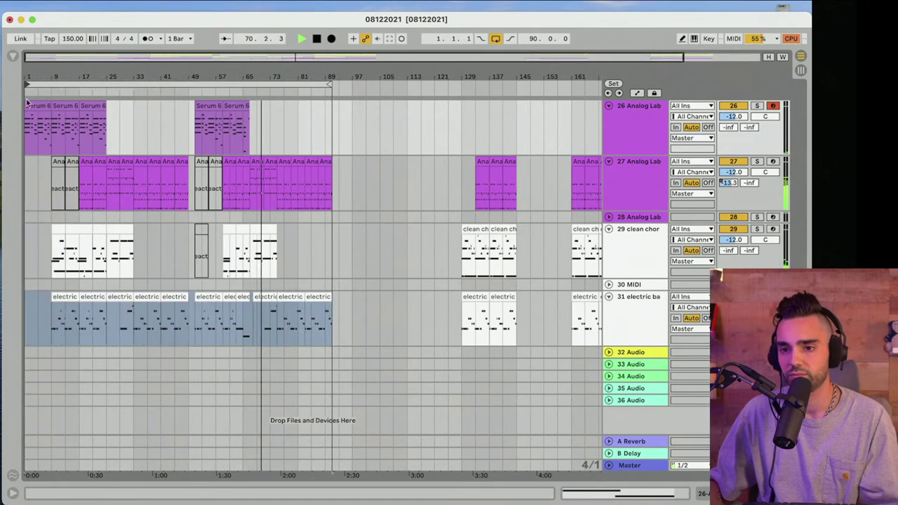
Unfold the GM-ONE track and show its device chain
scroll(133, 192, "up", 20)
key("shift+Tab")
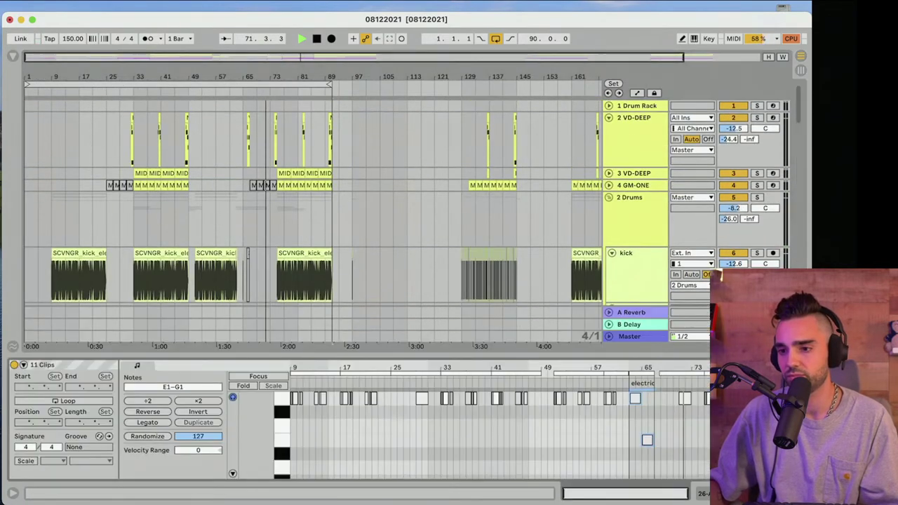
key("super+alt+l")
scroll(338, 297, "down", 20)
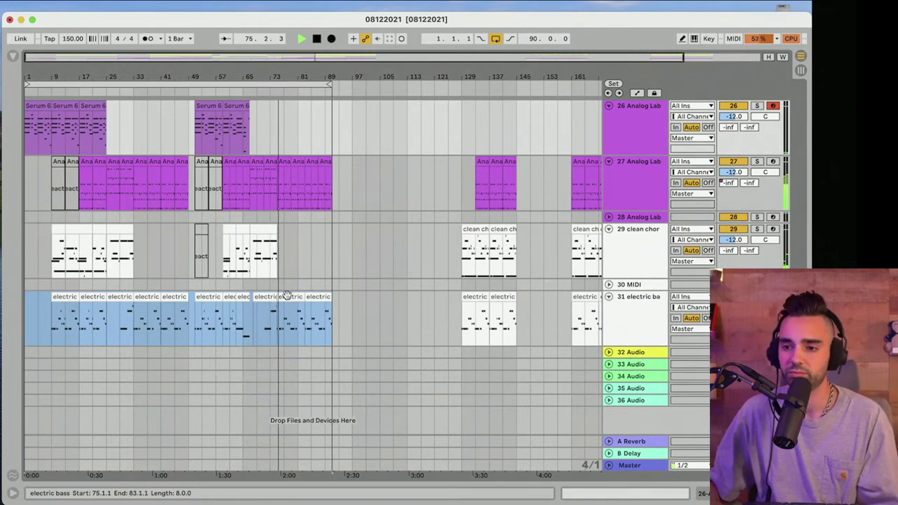
scroll(287, 295, "up", 20)
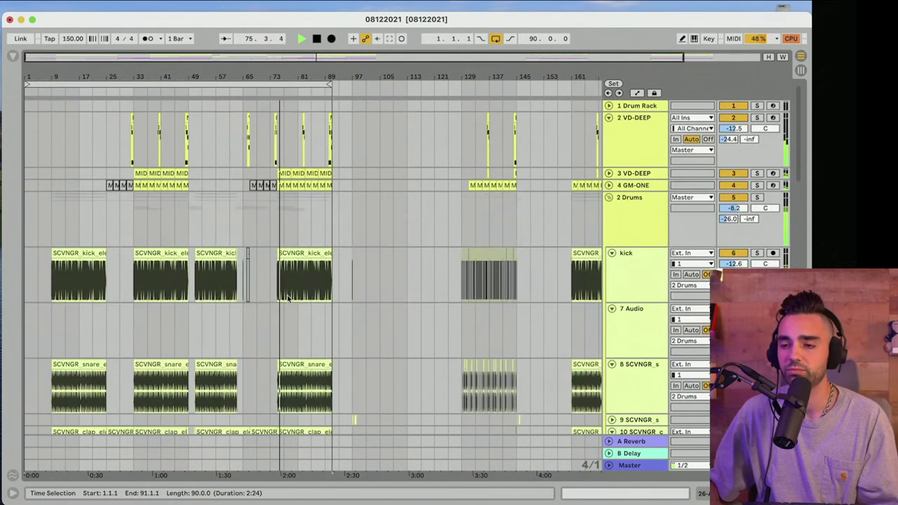
left_click(609, 186)
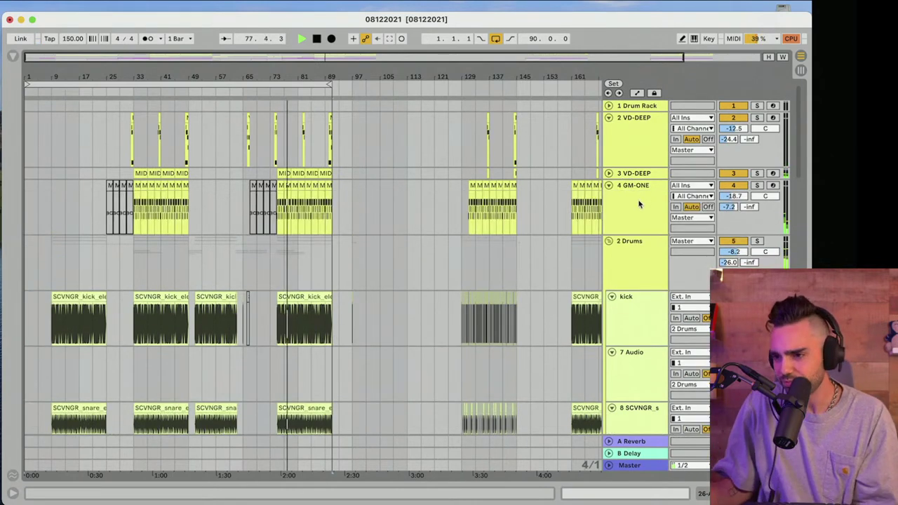
double_click(622, 223)
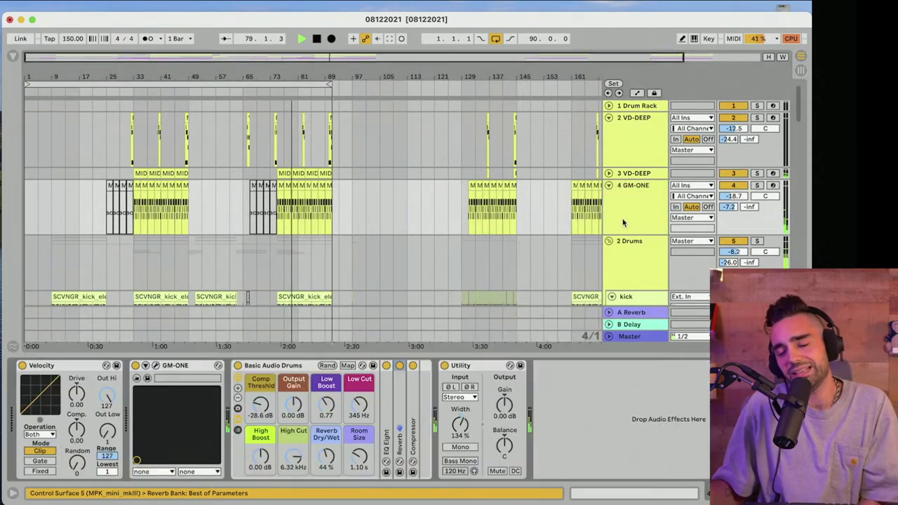
Insert a Delay after the GM-ONE instrument, unlinked with 6 left and 4 right, its filter at 8.66 kHz and width 7.55
left_click(13, 57)
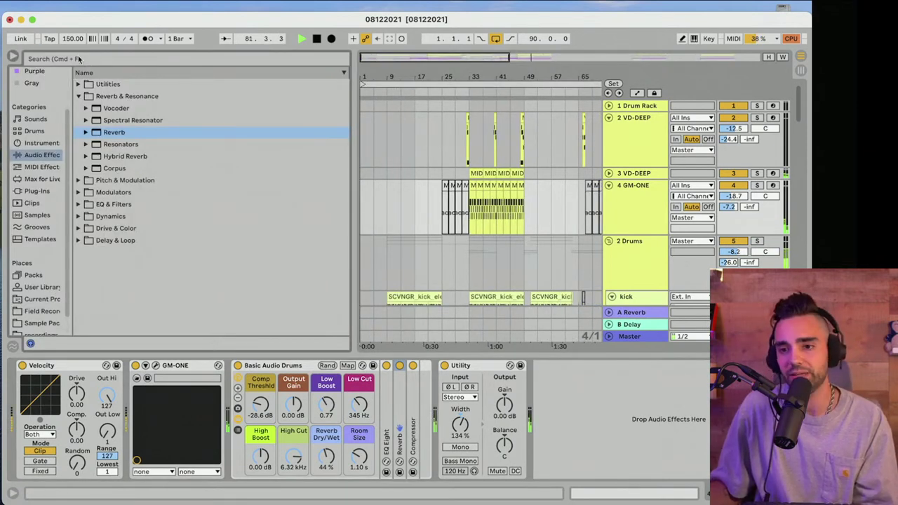
left_click(78, 240)
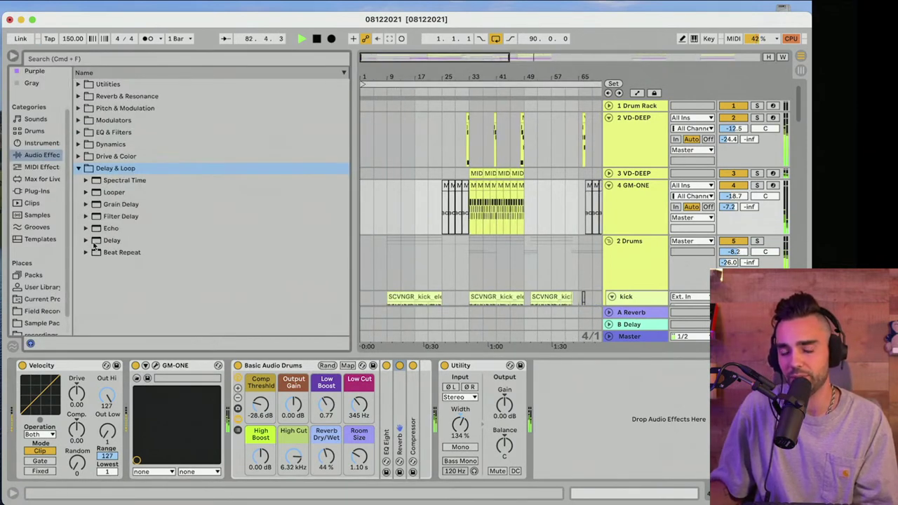
left_click(86, 241)
left_click_drag(102, 243, 260, 434)
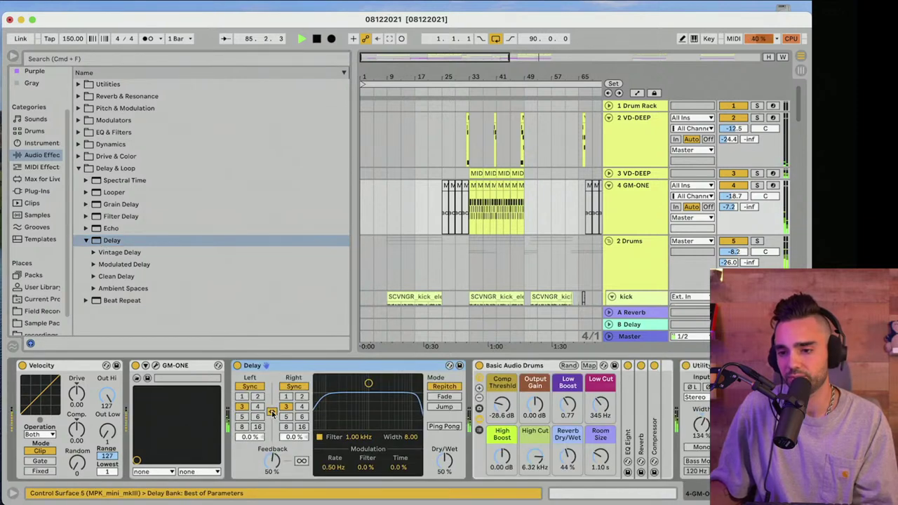
left_click(272, 412)
left_click(303, 406)
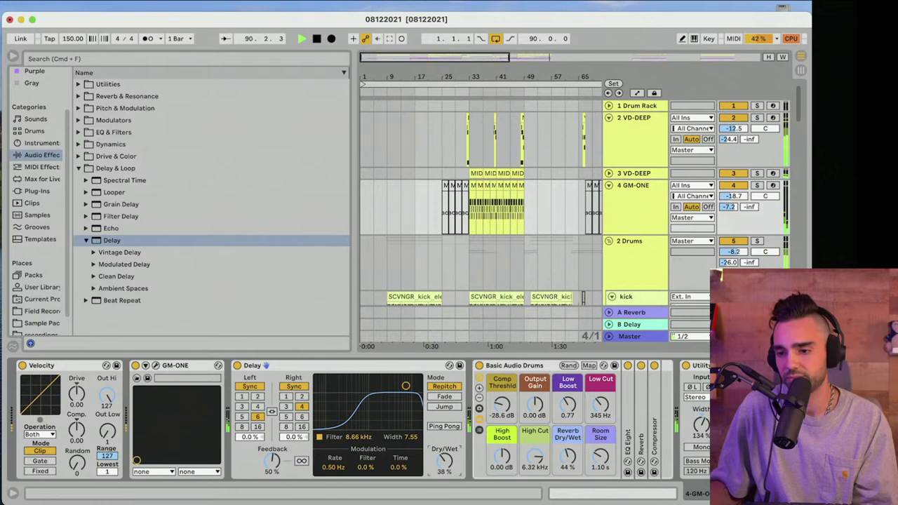
Audition GM-ONE soloed from bar 33 with the delay's Dry/Wet at 48%, unsolo it and set its volume to -18.4 dB
left_click(757, 184)
left_click(470, 226)
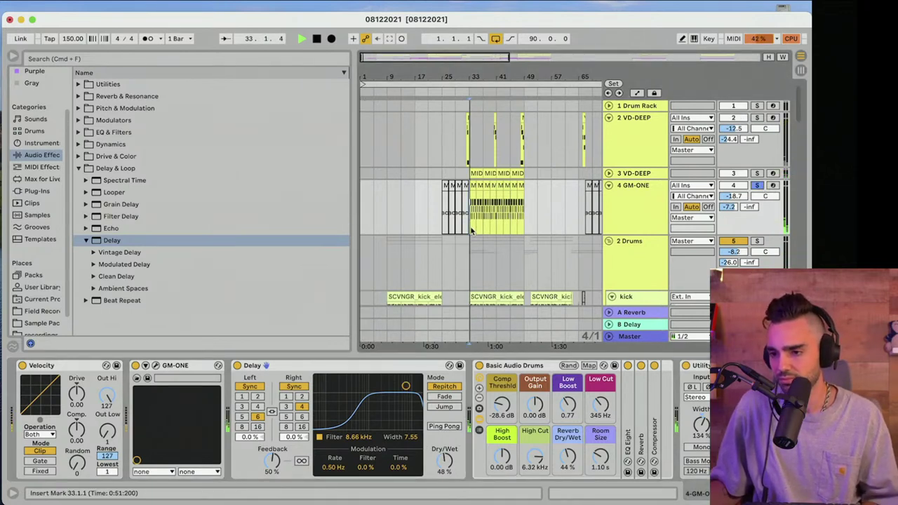
left_click(759, 185)
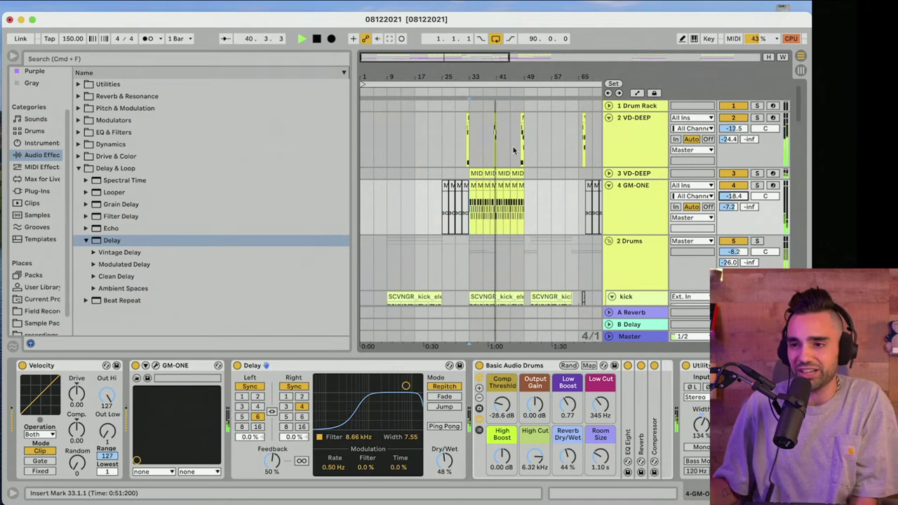
Fit the whole arrangement in view and review the tracks down to the electric bass during playback, stopping at the drum tracks
left_click(14, 57)
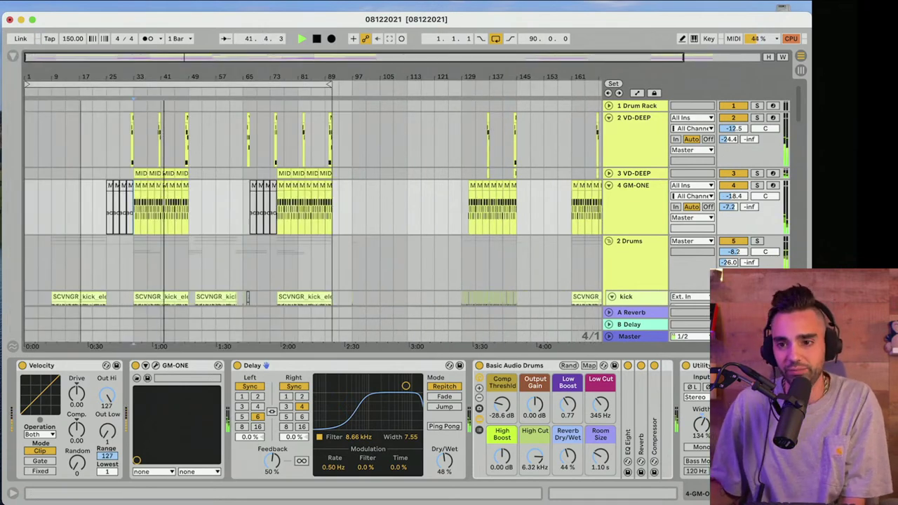
key("w")
scroll(180, 201, "down", 15)
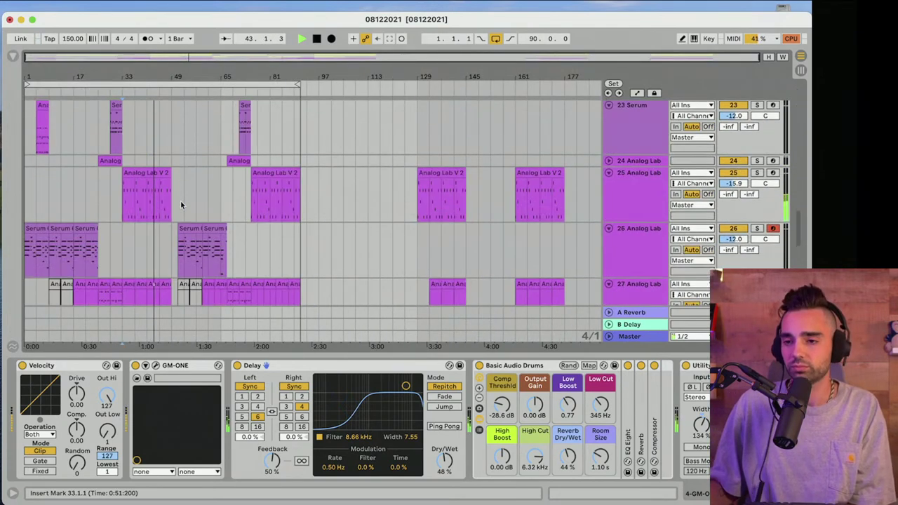
scroll(180, 201, "down", 8)
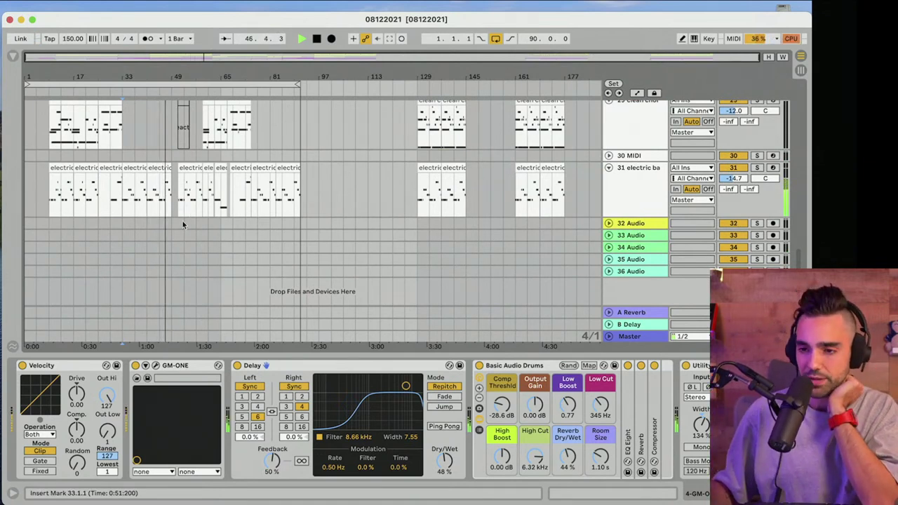
scroll(182, 221, "up", 10)
scroll(182, 221, "up", 5)
key("space")
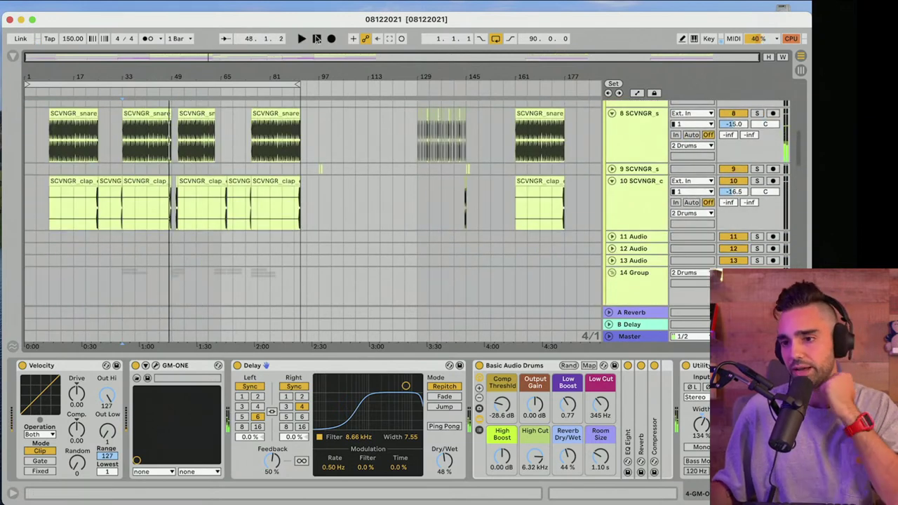
Search the User Library for "BEAT", load beat sketches master.adg onto the Master track and close its J37 plug-in window
left_click(636, 337)
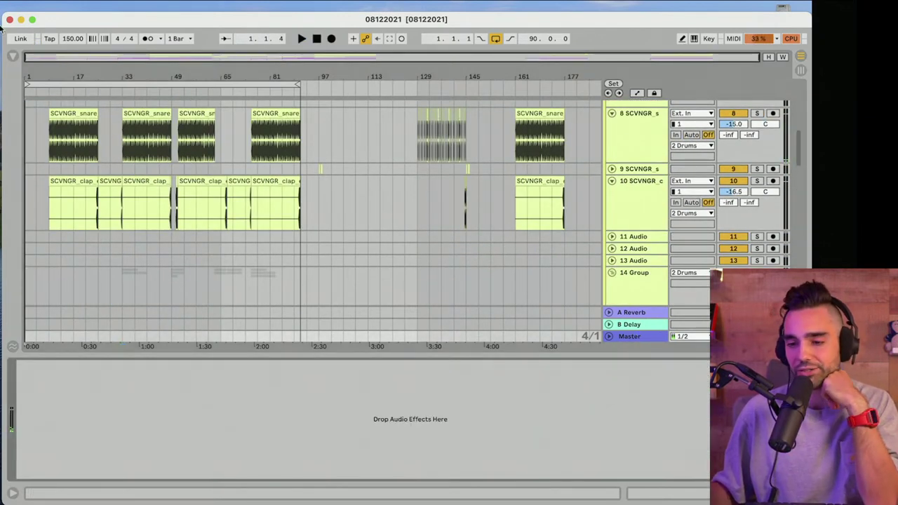
left_click(12, 57)
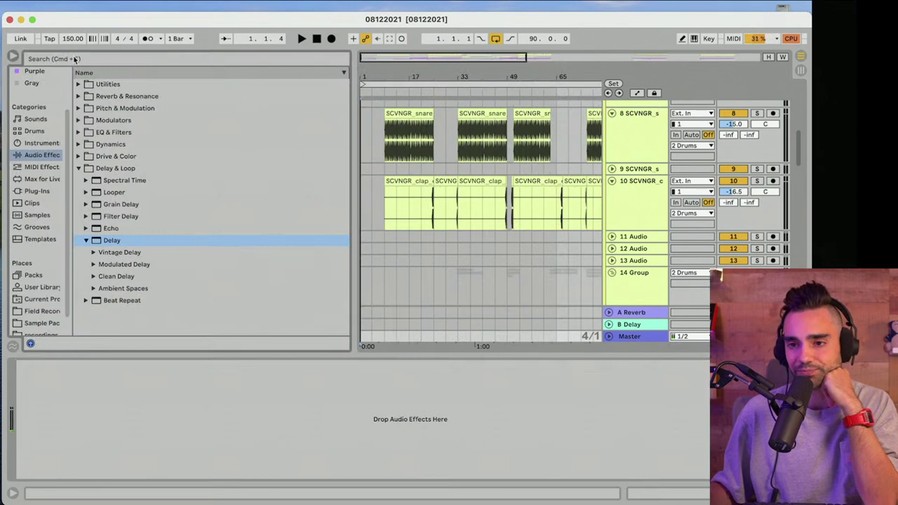
left_click(38, 288)
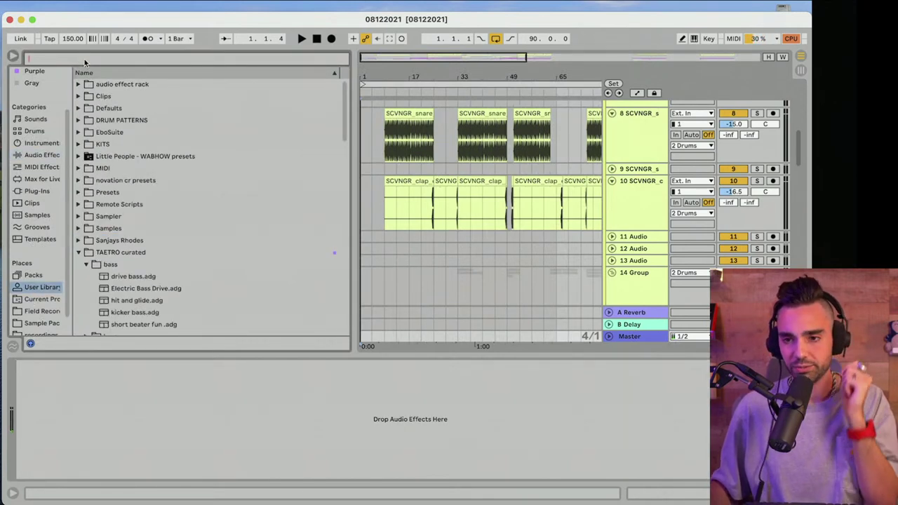
type("BEAT")
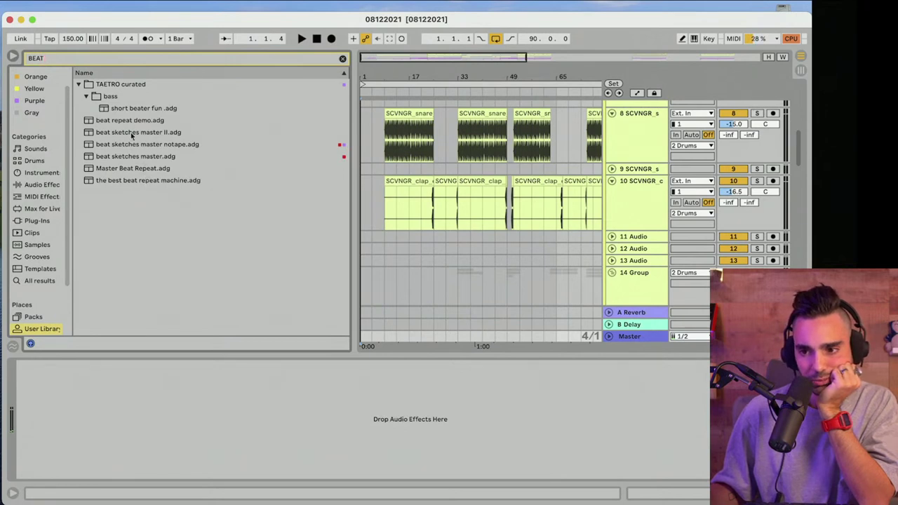
left_click_drag(149, 158, 593, 434)
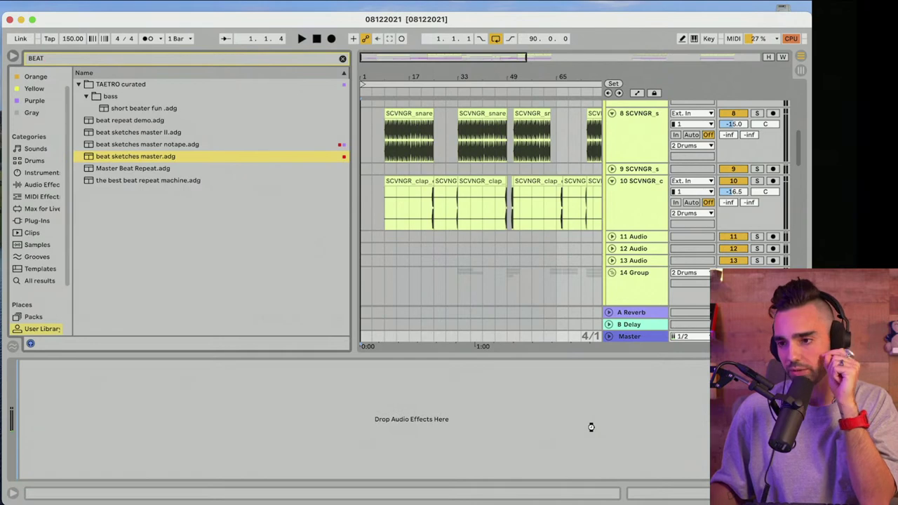
left_click_drag(591, 426, 591, 426)
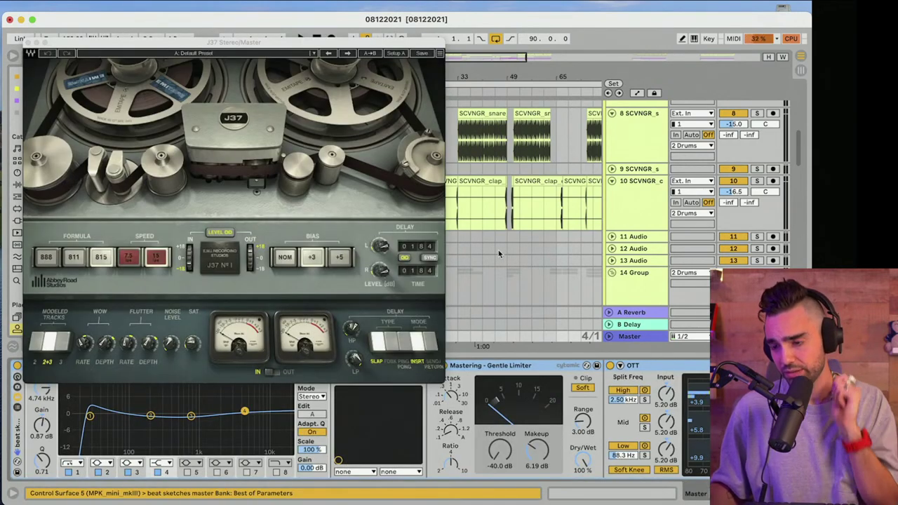
left_click(27, 42)
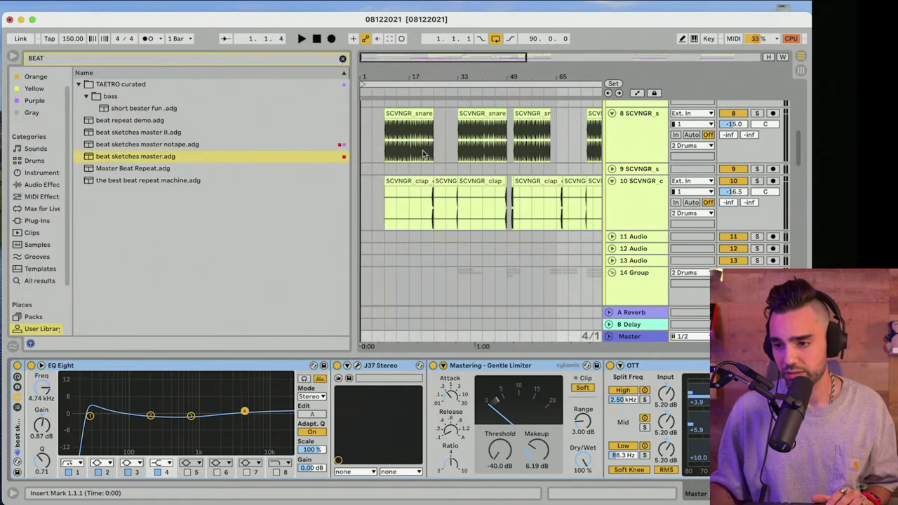
Play the song from bar 33 and show the Master track's device chain
left_click(454, 160)
left_click_drag(474, 79, 419, 57)
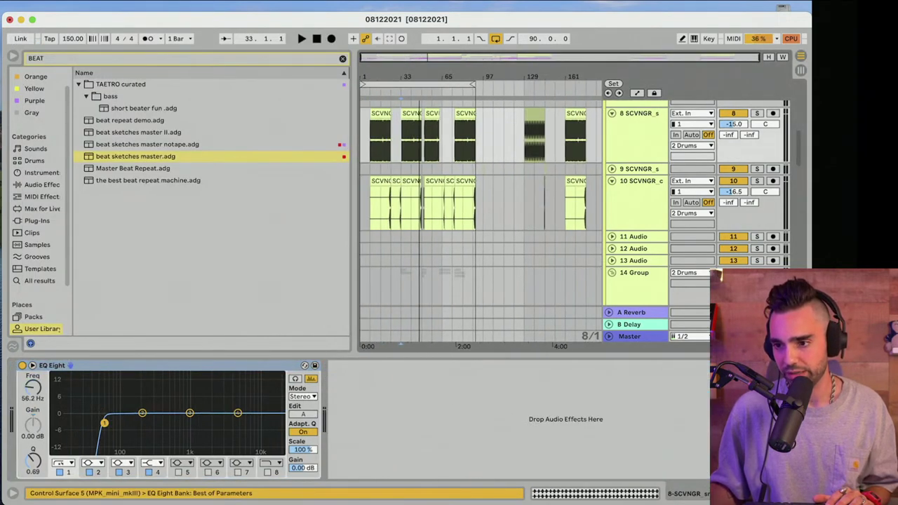
scroll(400, 200, "down", 3)
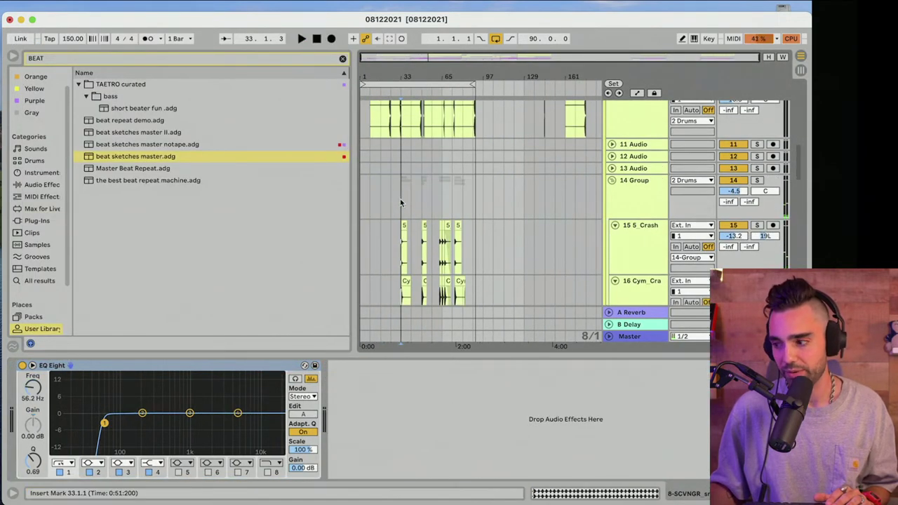
key("space")
left_click(648, 338)
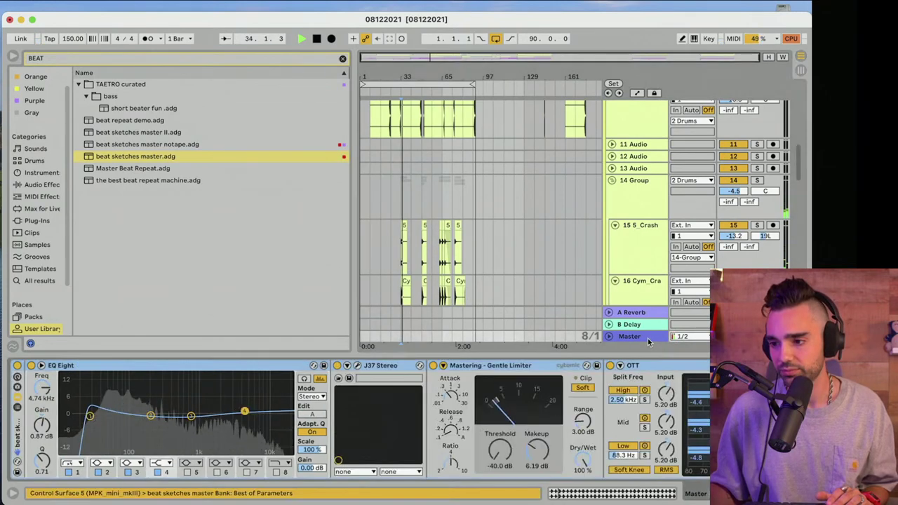
Adjust the saturation of the J37 on the Master and set EQ Eight's fourth band to 4.54 kHz
left_click(358, 365)
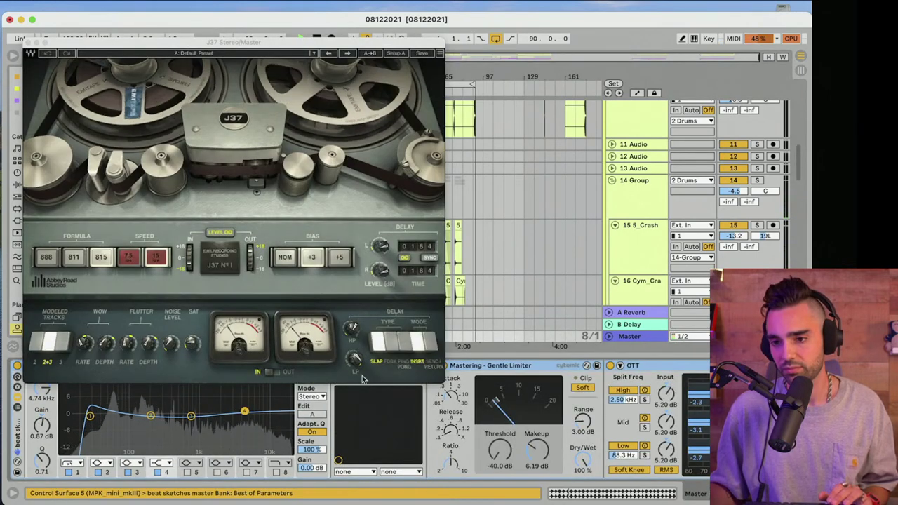
mouse_move(190, 261)
left_mouse_down()
mouse_move(190, 251)
mouse_move(190, 267)
left_mouse_up()
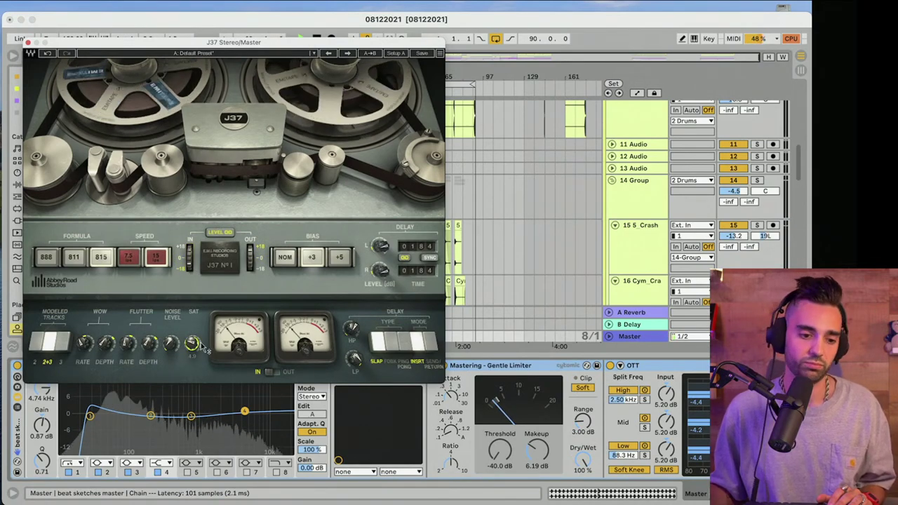
left_click(28, 43)
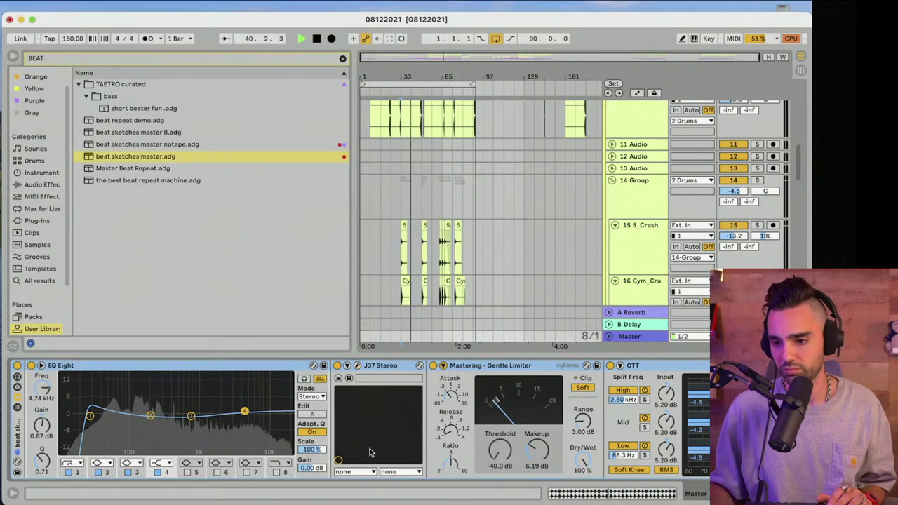
left_click_drag(244, 411, 244, 410)
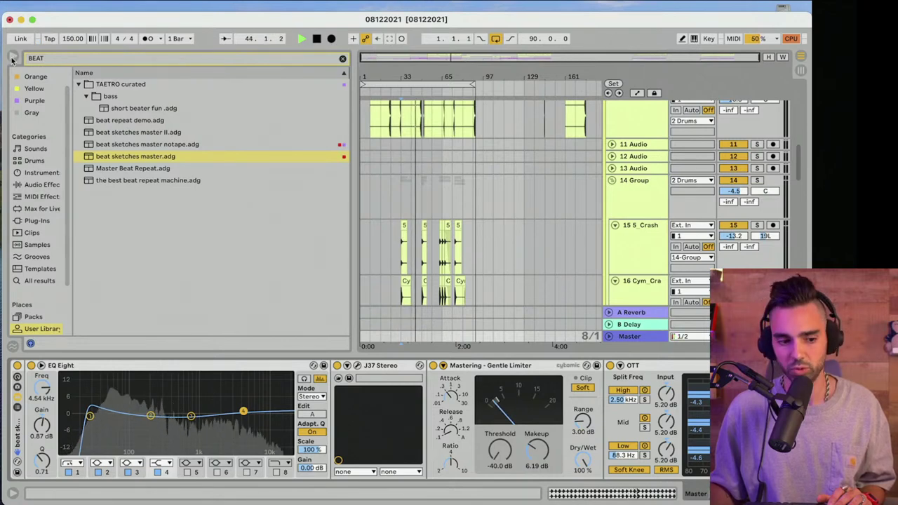
Hide the browser and the device view to enlarge the arrangement
key("super+alt+b")
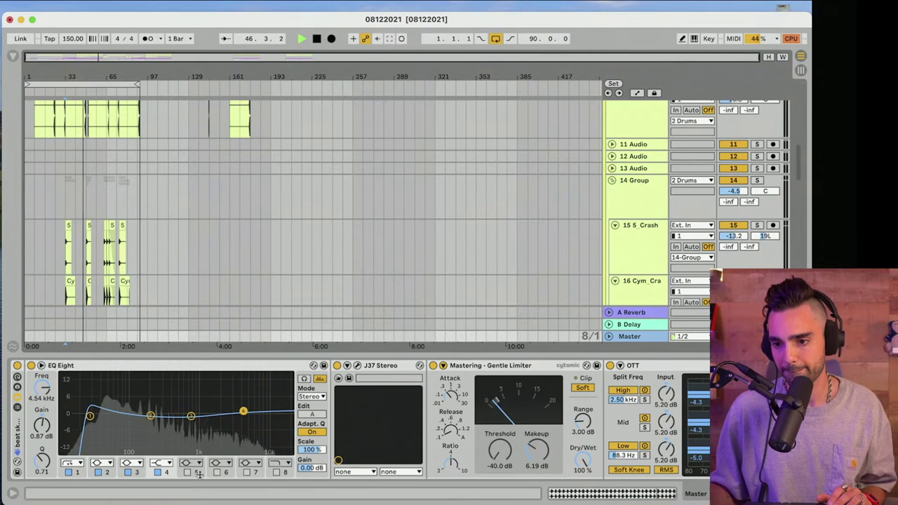
key("super+alt+l")
scroll(187, 319, "up", 5)
scroll(187, 320, "up", 5)
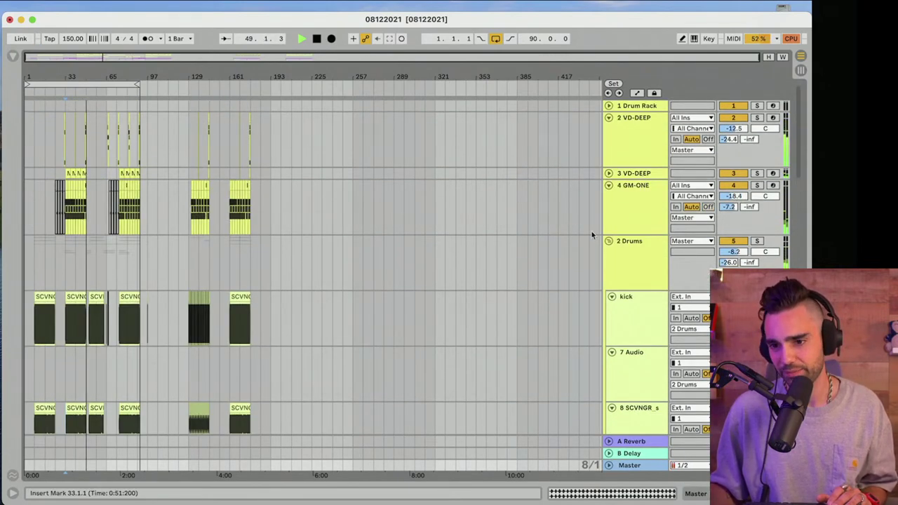
Review the tracks around bars 35 to 75 during playback and unfold track 3 VD-DEEP
scroll(592, 234, "down", 15)
left_click_drag(85, 75, 85, 175)
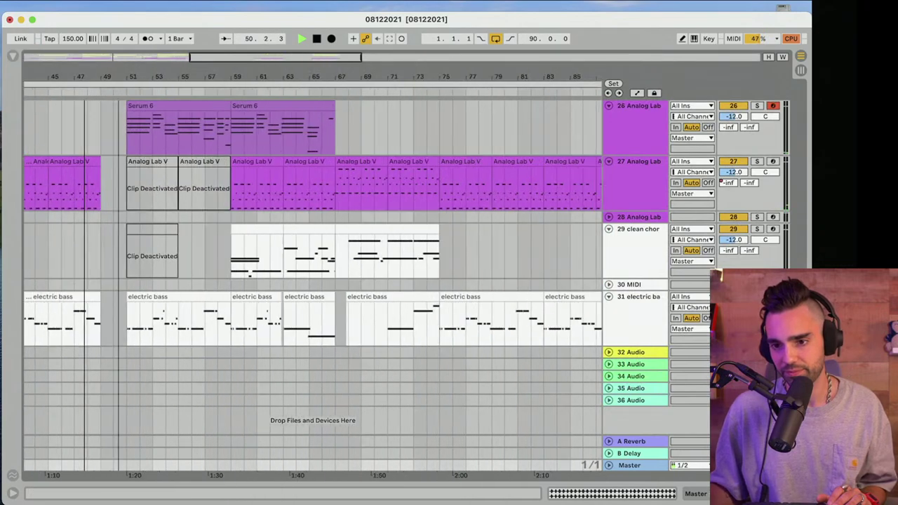
scroll(210, 161, "left", 5)
scroll(213, 163, "up", 15)
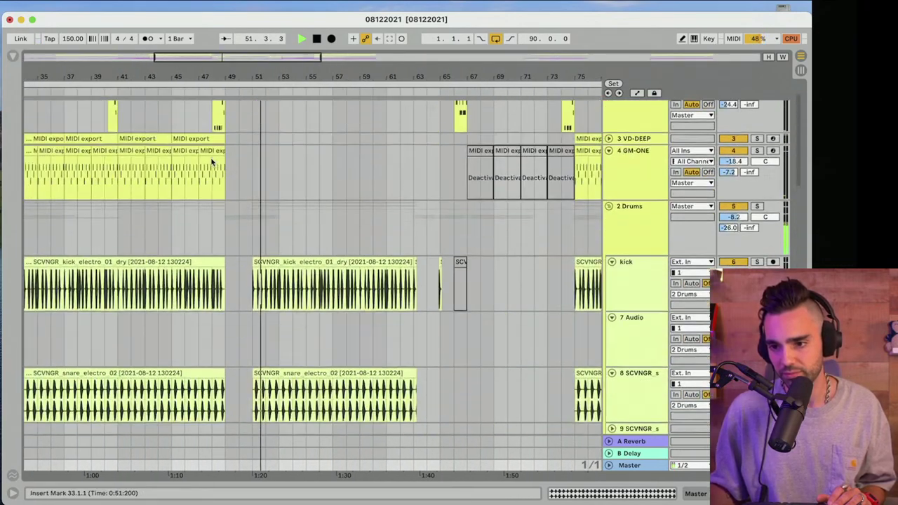
scroll(212, 162, "up", 2)
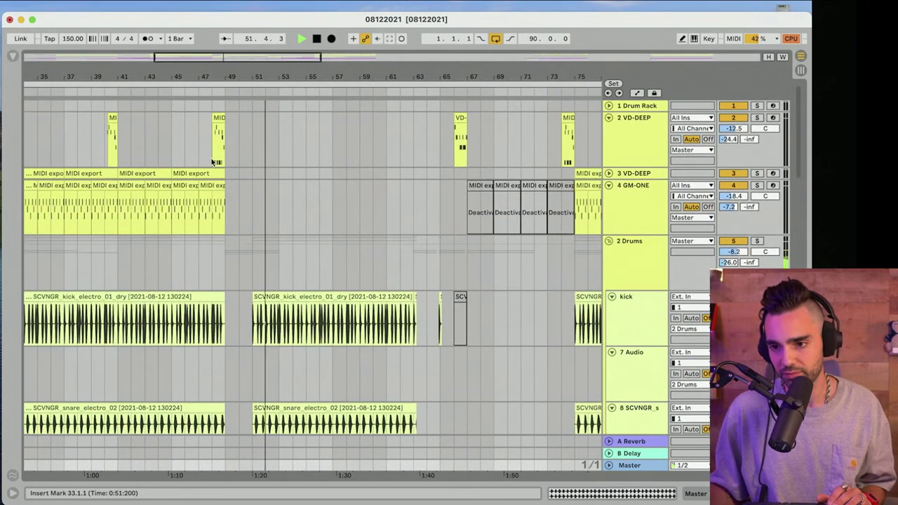
left_click(609, 174)
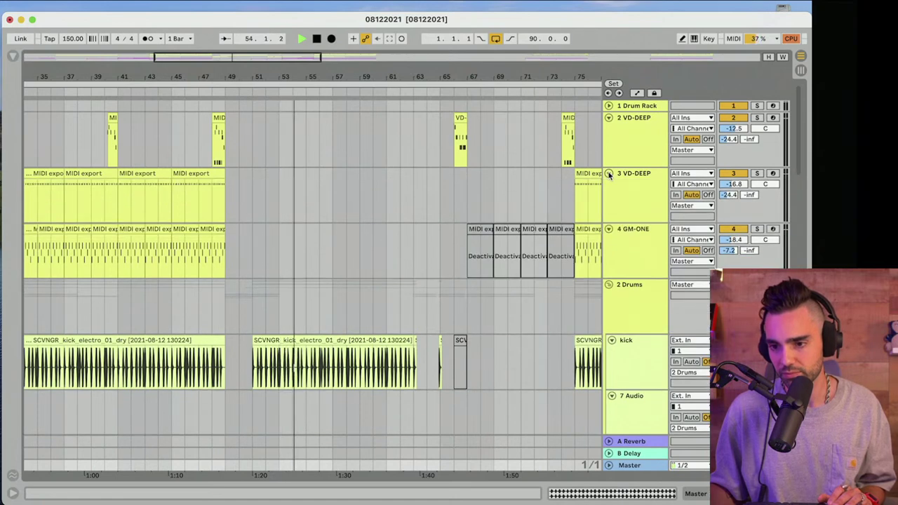
scroll(608, 175, "down", 2)
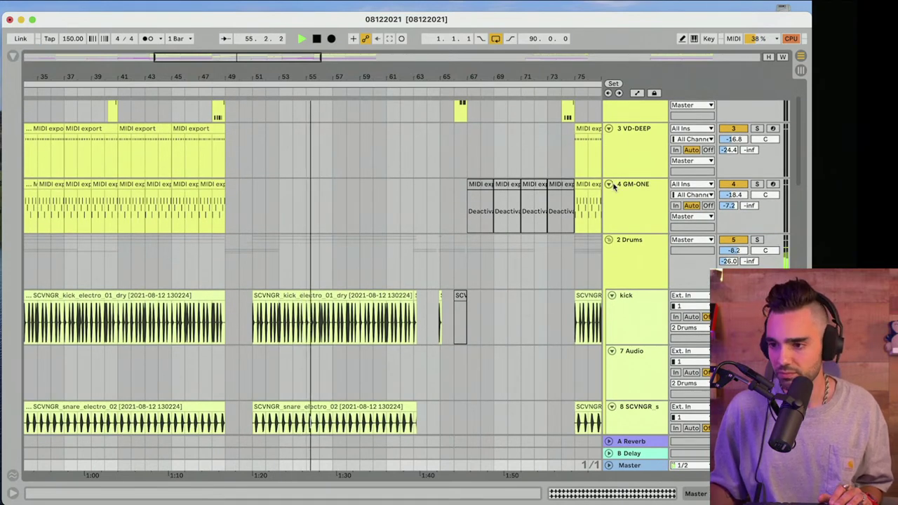
scroll(505, 208, "down", 1)
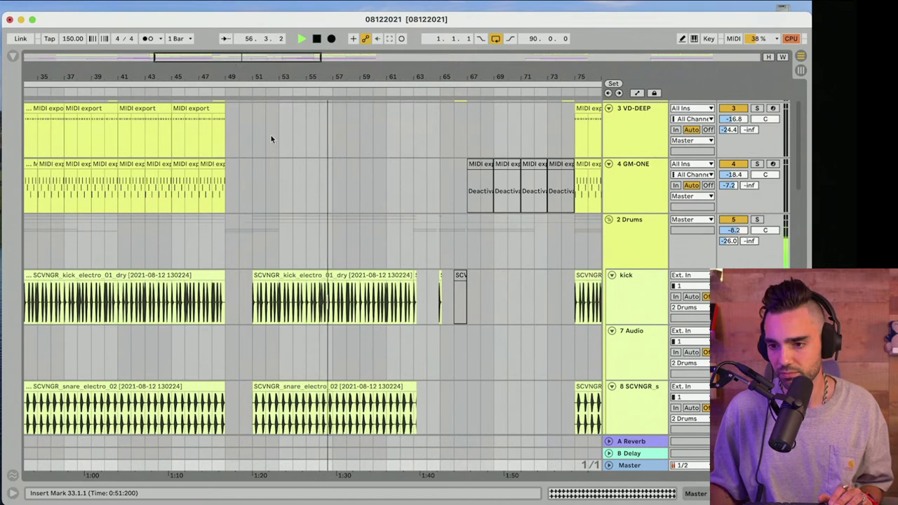
Split the kick clip at 48.3.3 and duplicate its last hit so the copy starts at bar 49
scroll(269, 138, "down", 9)
left_click_drag(221, 75, 211, 134)
scroll(221, 79, "up", 4)
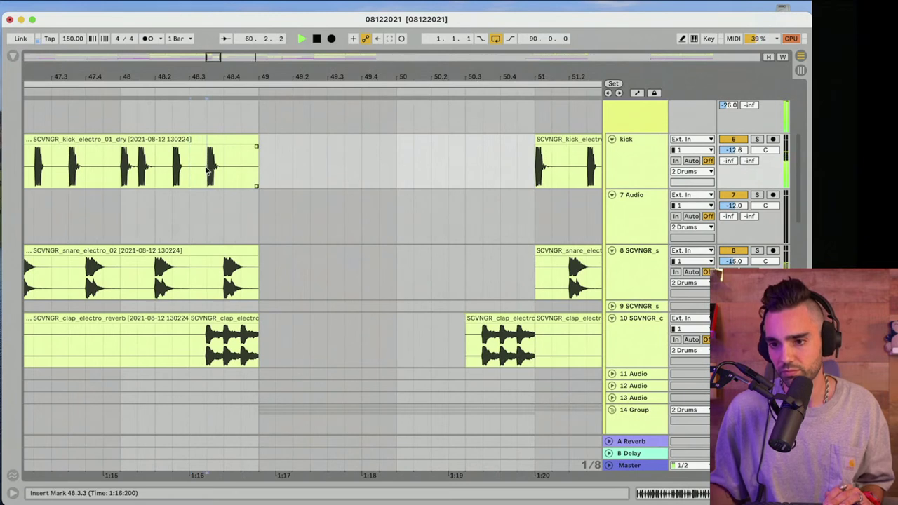
left_click(220, 150)
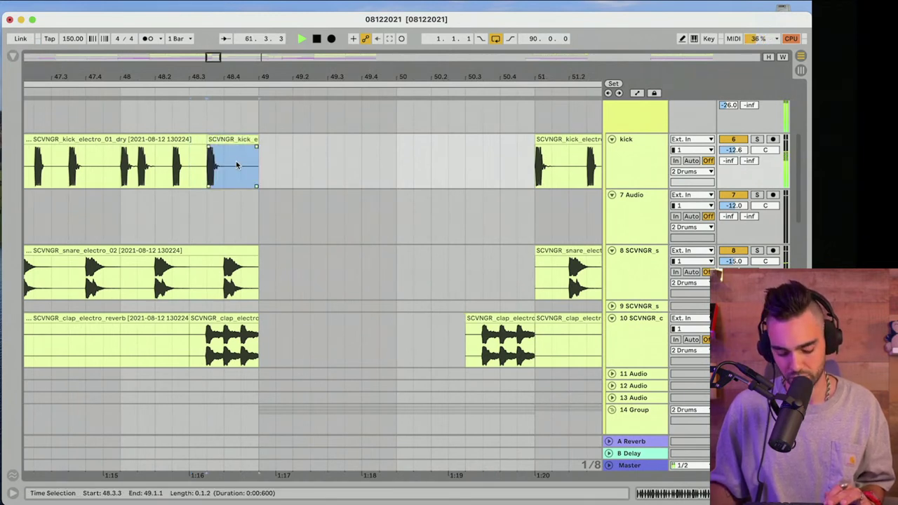
key("super+d")
left_click(183, 175)
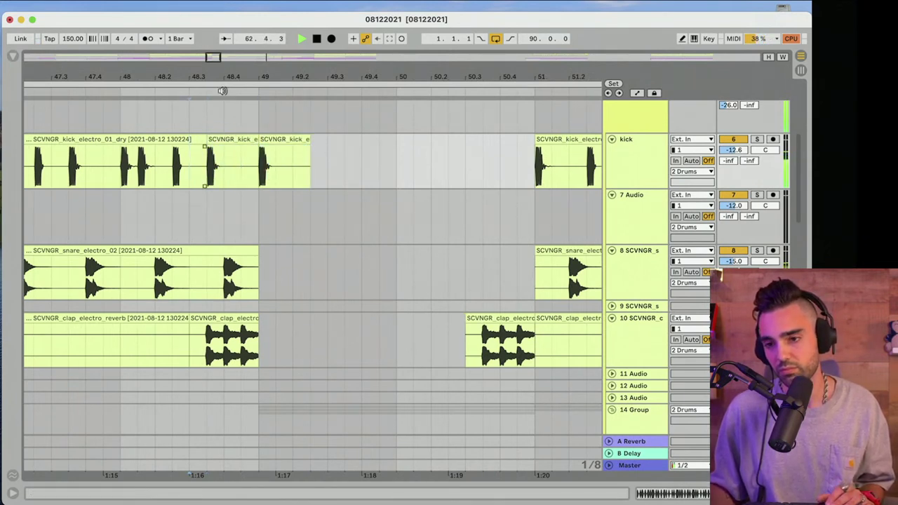
left_click_drag(222, 90, 357, 75)
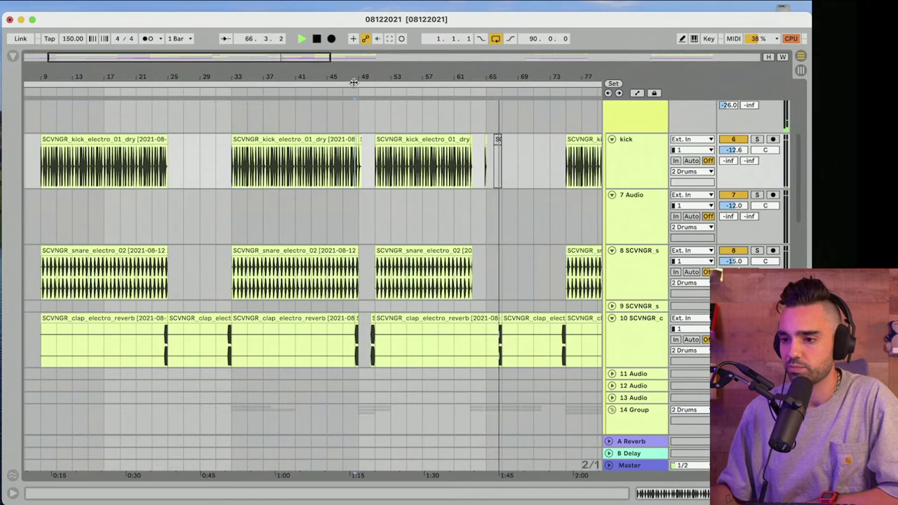
left_click(353, 82)
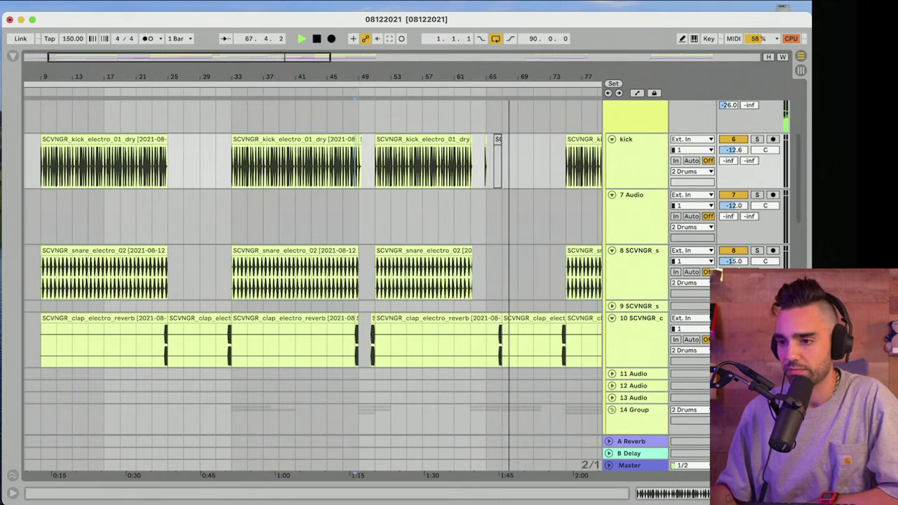
Extend the start of the electric bass clip before bar 75 back to 67.1.1
scroll(543, 243, "down", 5)
scroll(542, 239, "down", 15)
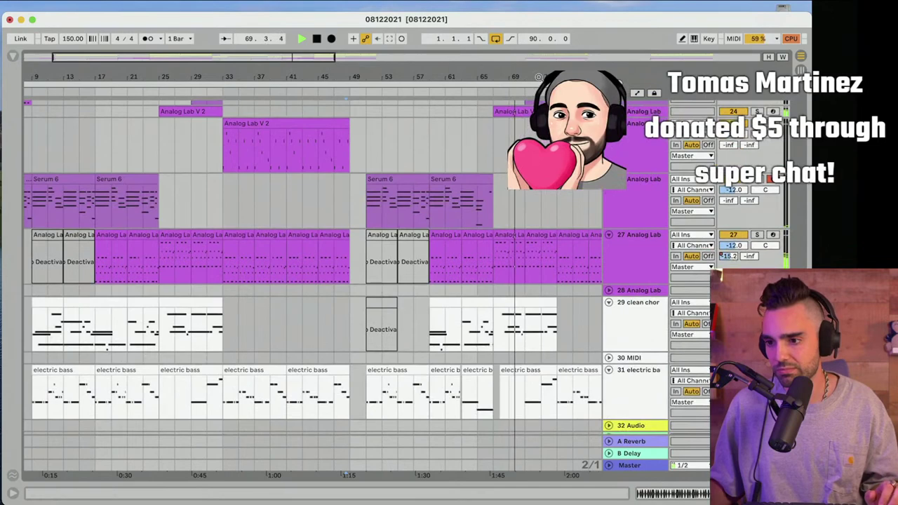
left_click_drag(542, 77, 529, 116)
scroll(423, 231, "right", 10)
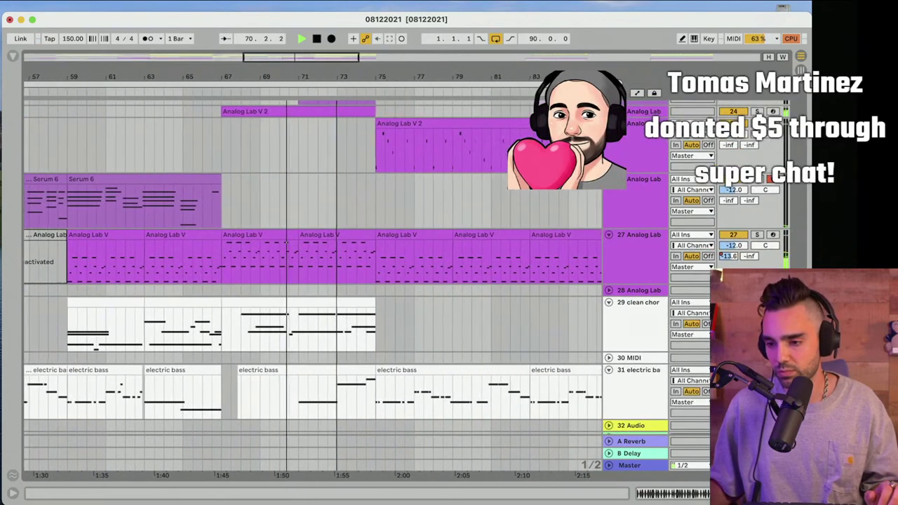
scroll(423, 232, "down", 3)
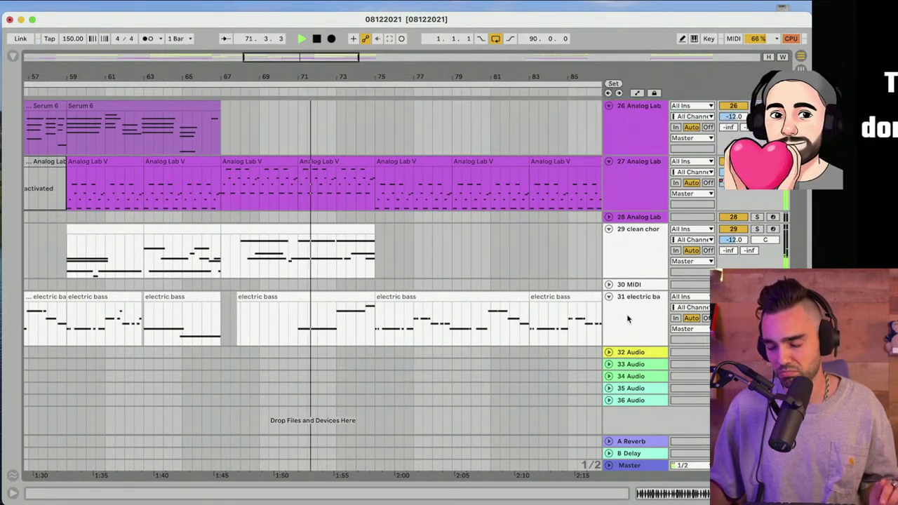
left_click(642, 324)
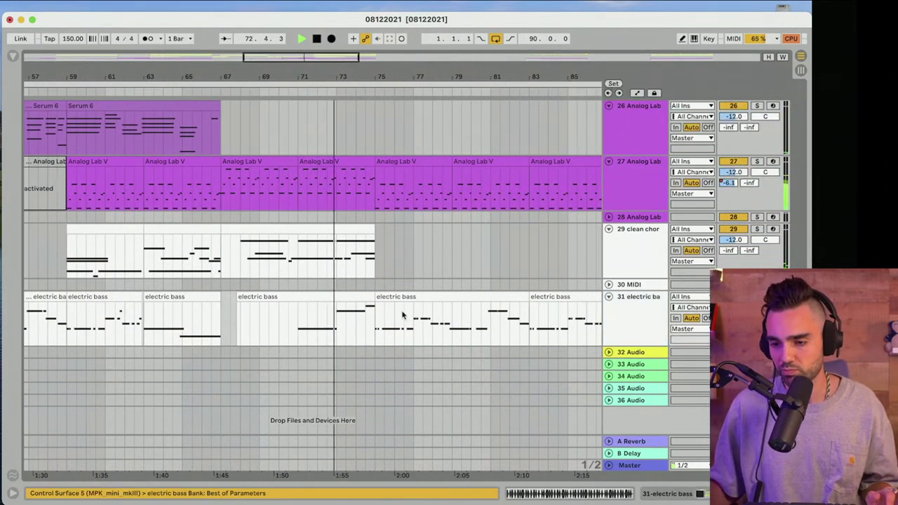
mouse_move(237, 308)
left_mouse_down()
mouse_move(218, 309)
mouse_move(222, 302)
left_mouse_up()
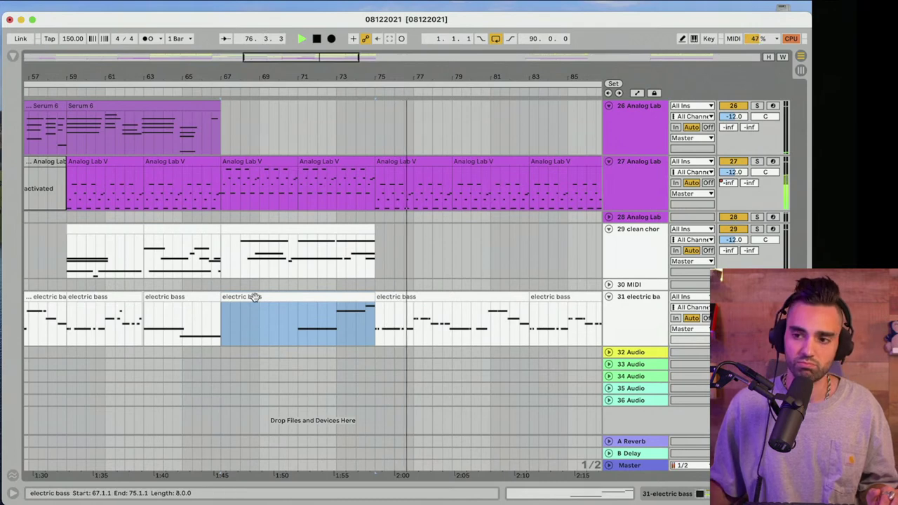
Fit the whole arrangement in view and restart playback from the beginning of the song
scroll(255, 297, "left", 10)
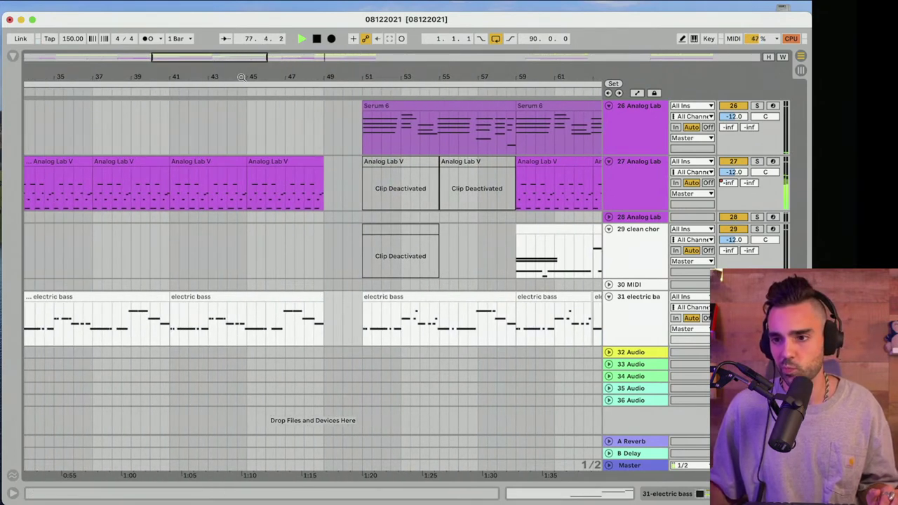
left_click_drag(240, 77, 314, 38)
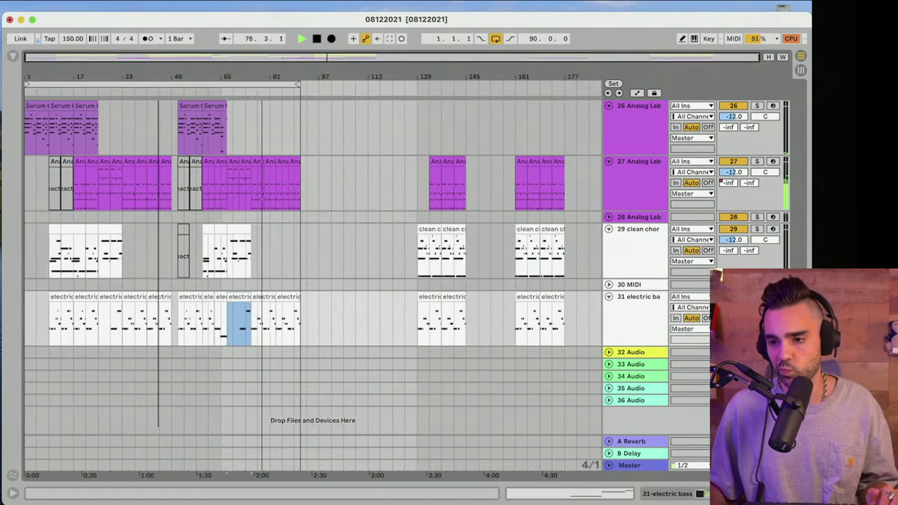
left_click(316, 38)
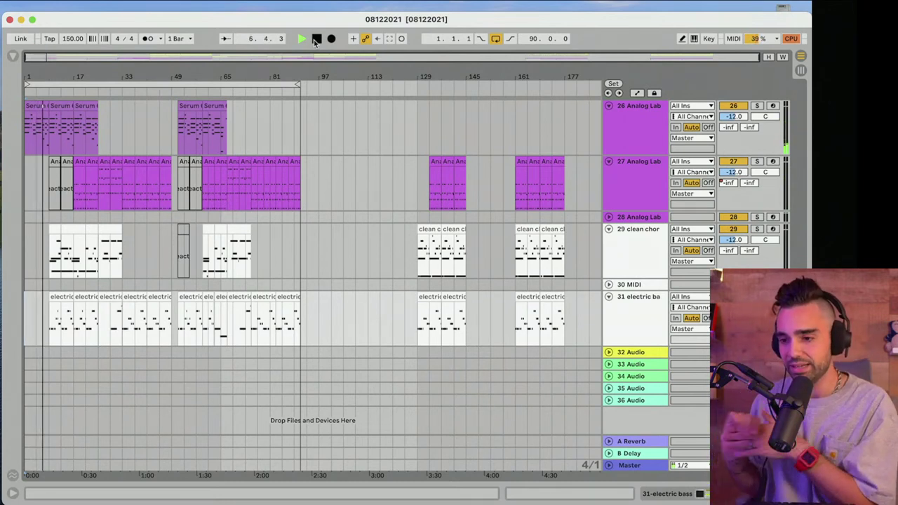
Set the 2 Drums group's Low Cut to 36.9 Hz and unfold the EQ Eight inside its Basic Audio Drums rack
scroll(368, 256, "up", 4)
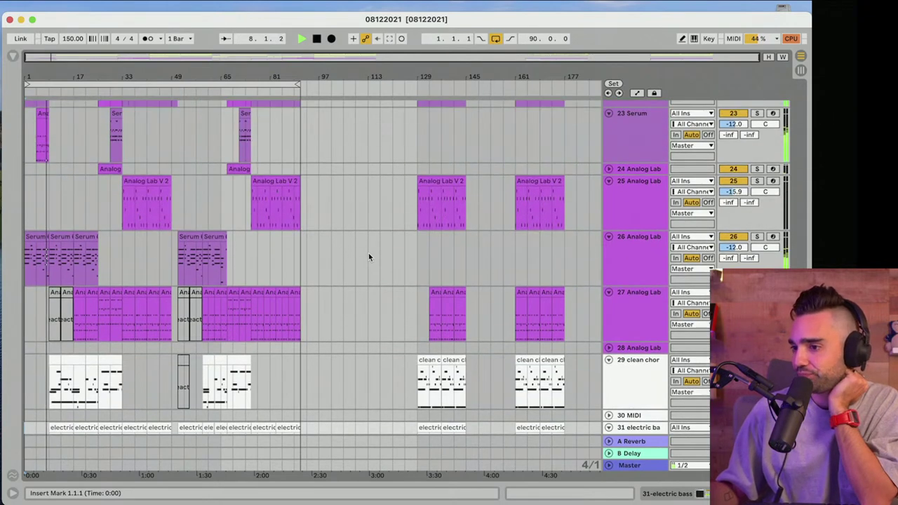
scroll(368, 256, "down", 4)
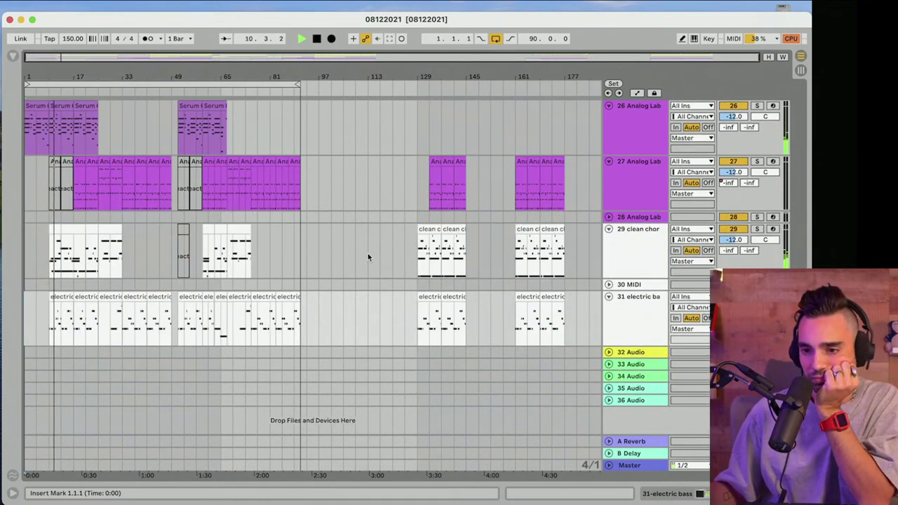
scroll(414, 270, "up", 15)
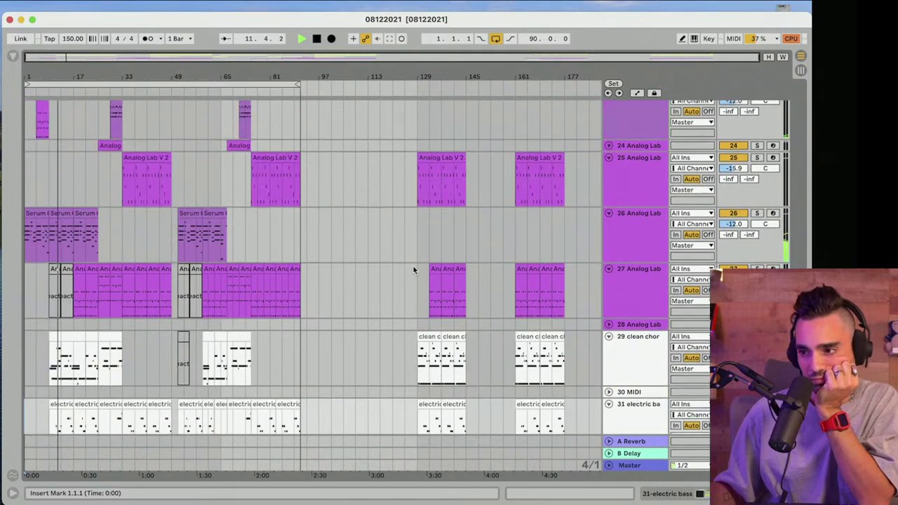
double_click(637, 136)
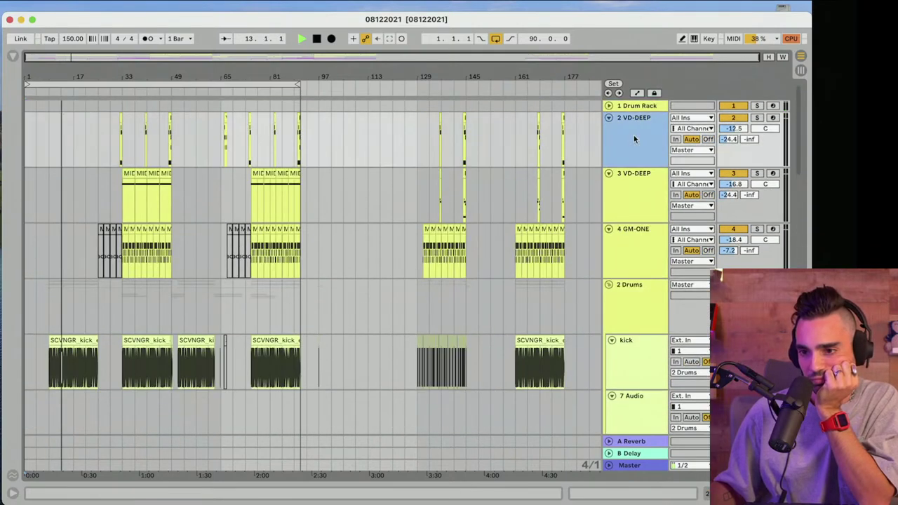
left_click(633, 250)
scroll(634, 250, "down", 3)
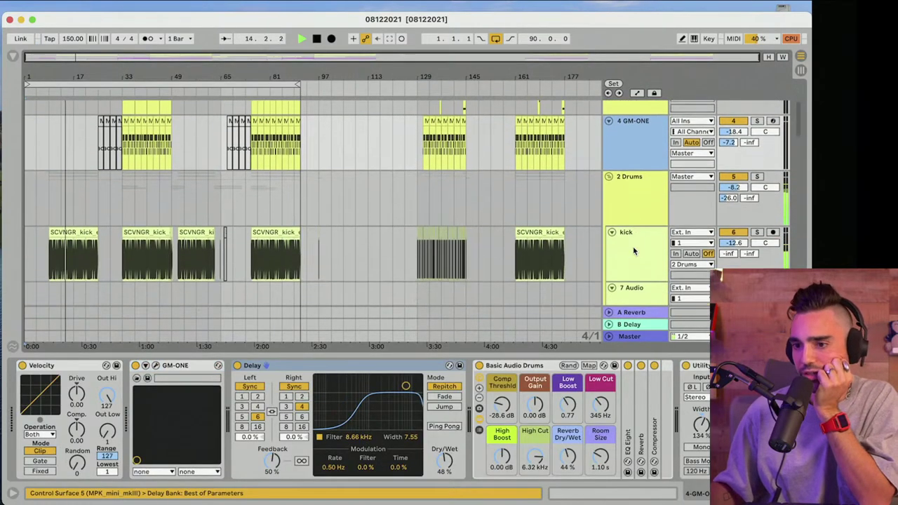
left_click(633, 250)
left_click(629, 204)
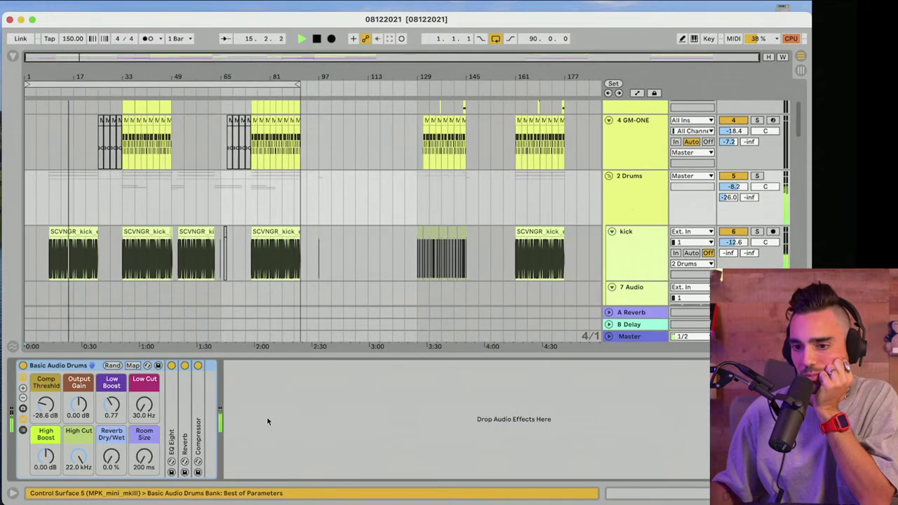
double_click(175, 397)
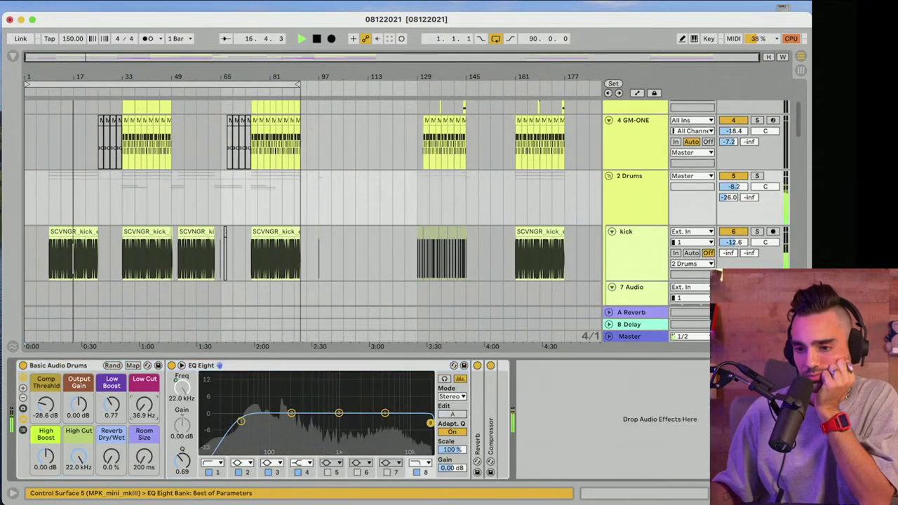
Give EQ Eight band 1 the steeper low-cut shape, raise the rack's Low Boost to 1.43 and hide the device view
left_click(212, 463)
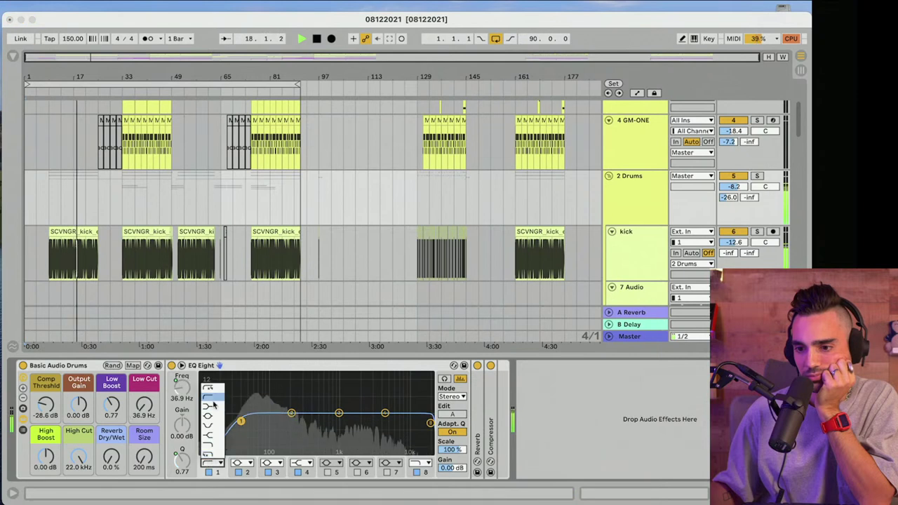
left_click(211, 388)
left_click_drag(111, 405, 111, 392)
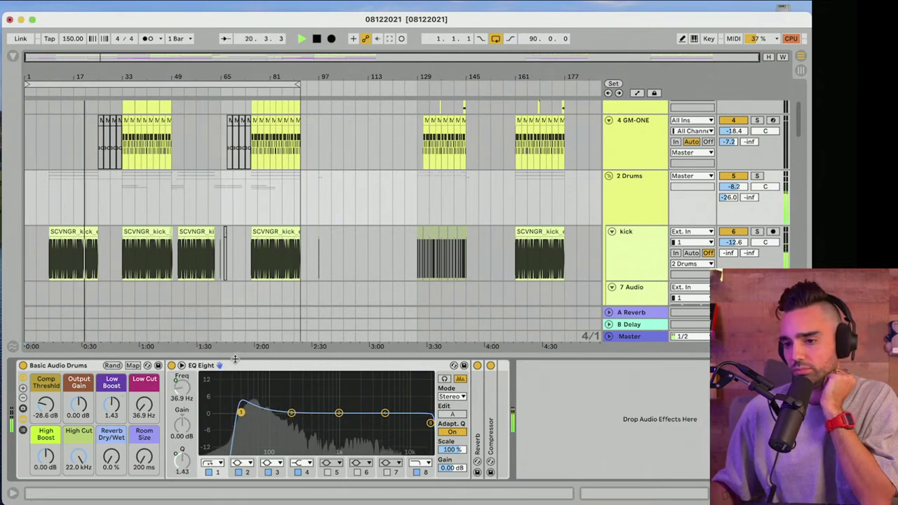
left_click_drag(235, 359, 232, 369)
Lower the volume of all tracks together, bringing track 29 clean chorus to -14.3 dB
scroll(272, 307, "down", 20)
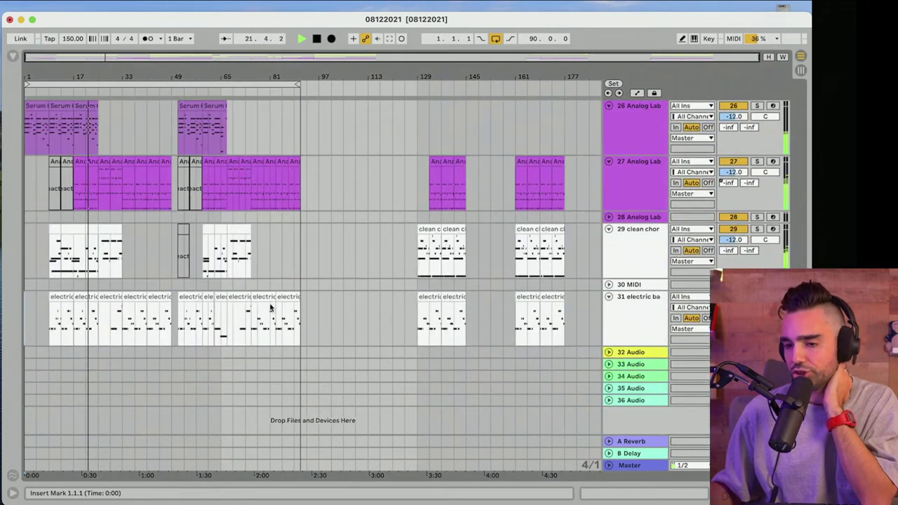
left_click(657, 271)
key("super+a")
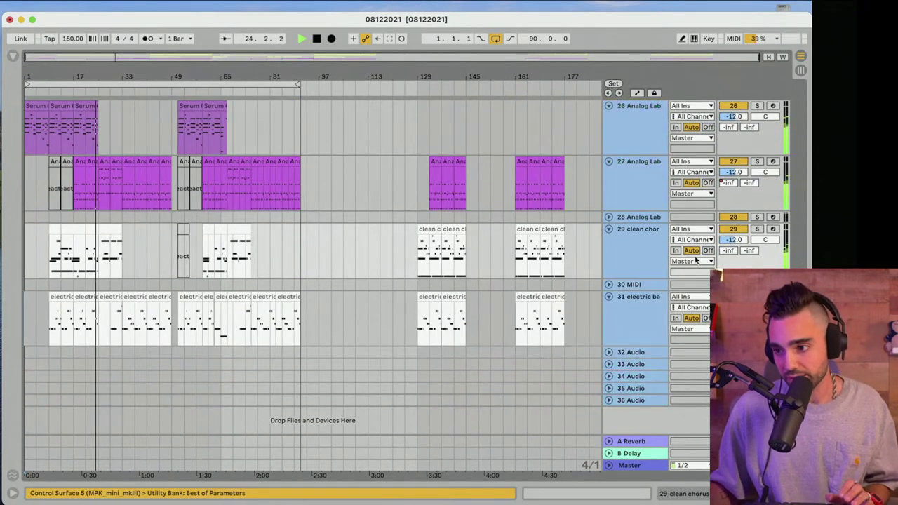
left_click_drag(733, 240, 733, 246)
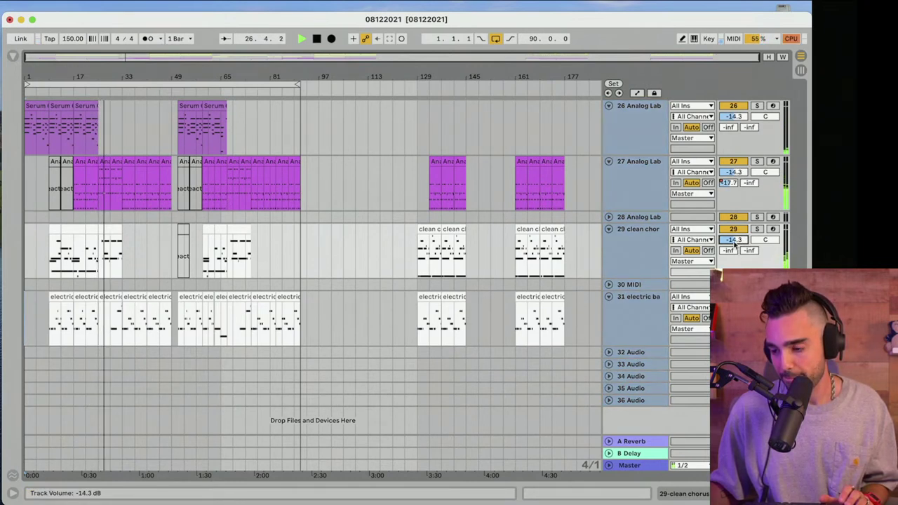
left_click(630, 234)
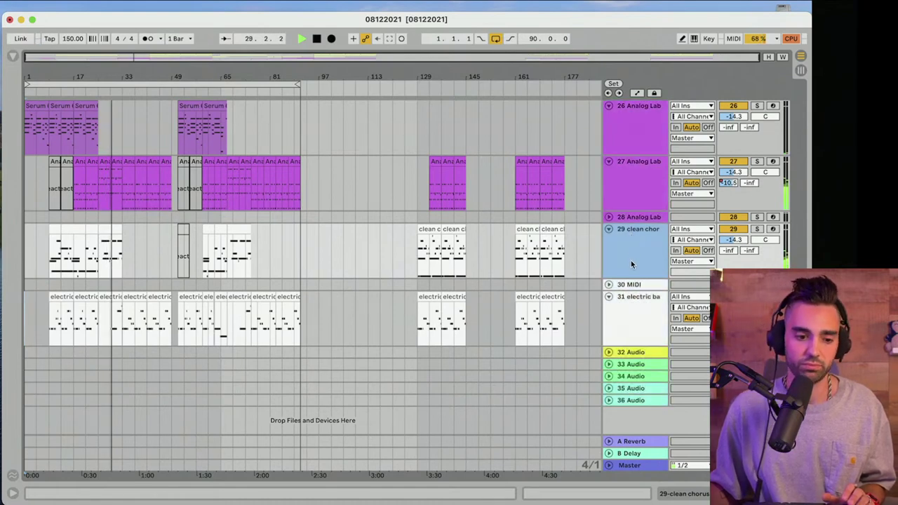
Fold all tracks at once so the whole arrangement fits in a compact view
scroll(630, 261, "up", 15)
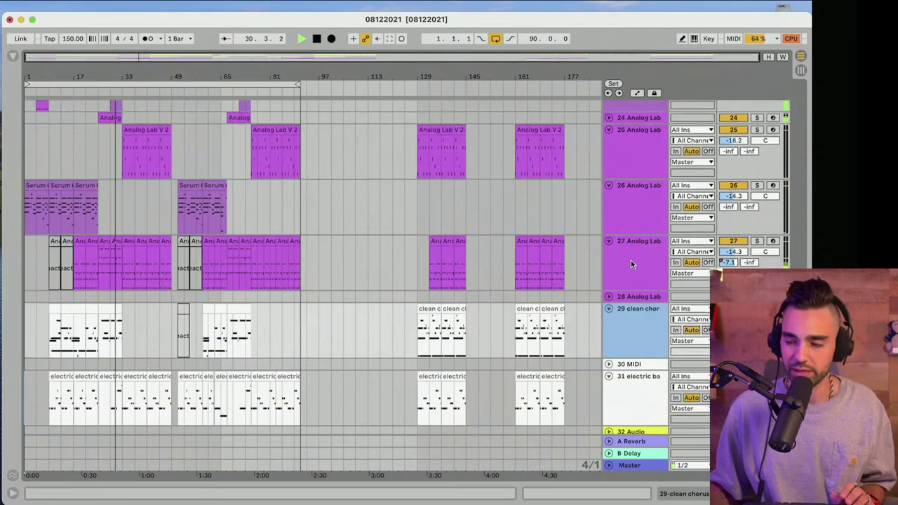
left_click(609, 119, "alt")
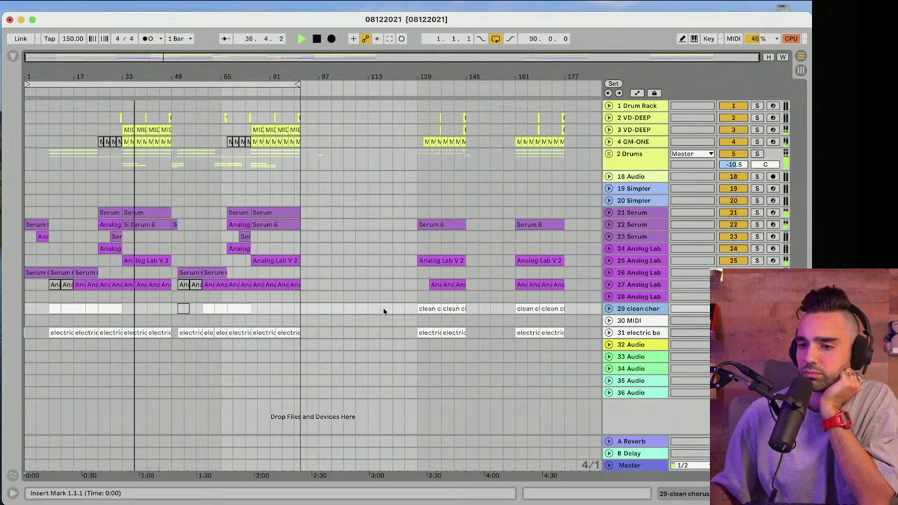
left_click(341, 260)
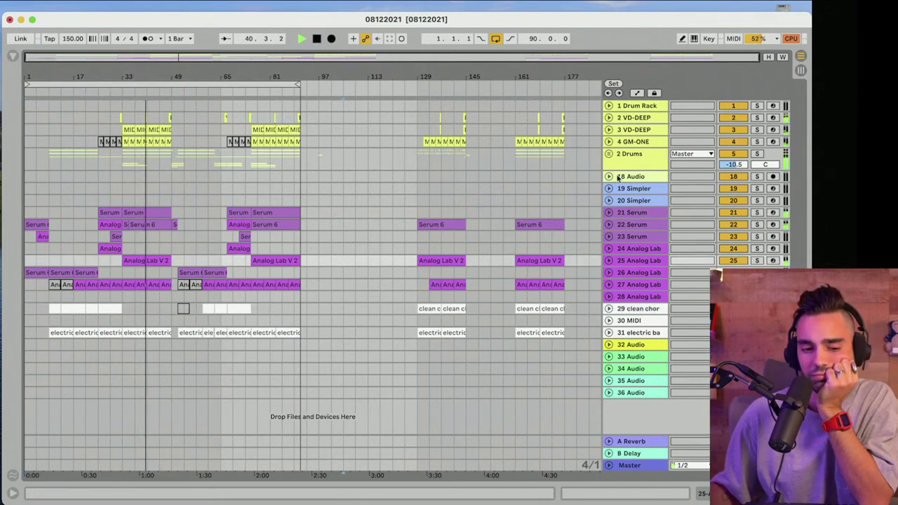
Switch to Splice and search the sample library for DOWNLIFTER
left_click_drag(581, 23, 579, 22)
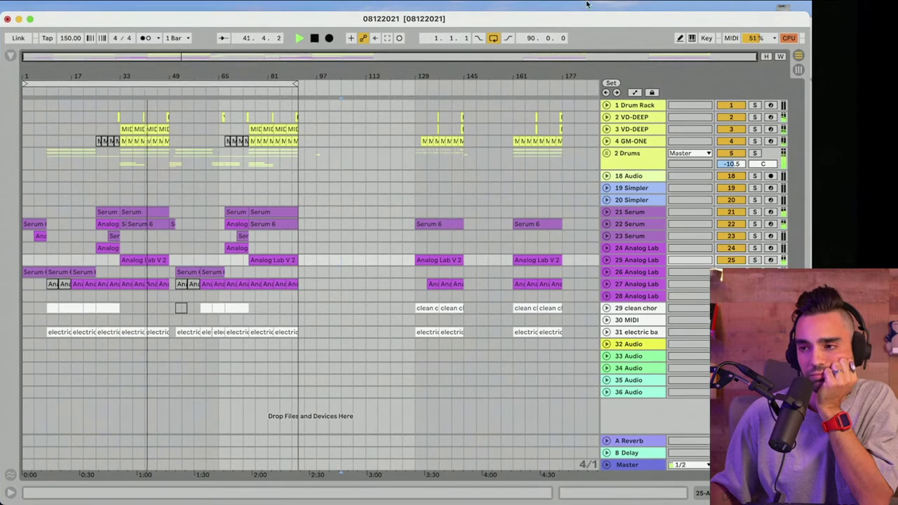
mouse_move(584, 3)
left_click(516, 9)
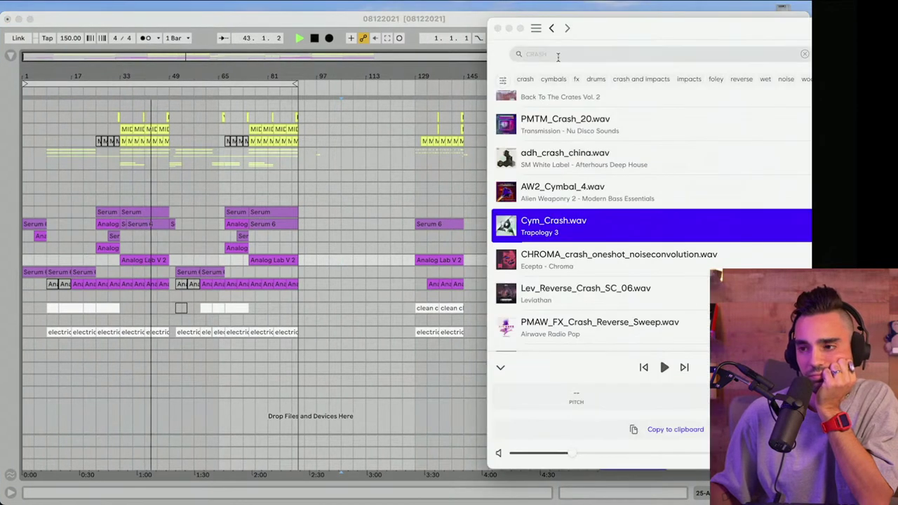
type("DOWNLIFTER")
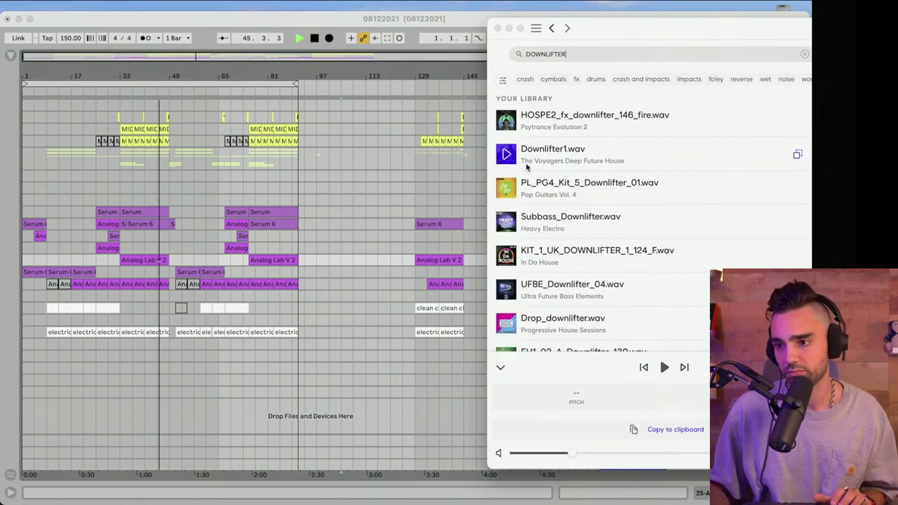
Audition the downlifter samples and place KIT_1_UK_DOWNLIFTER_1_124_F.wav at bar 49 on audio track 36
left_click(506, 158)
left_click(506, 191)
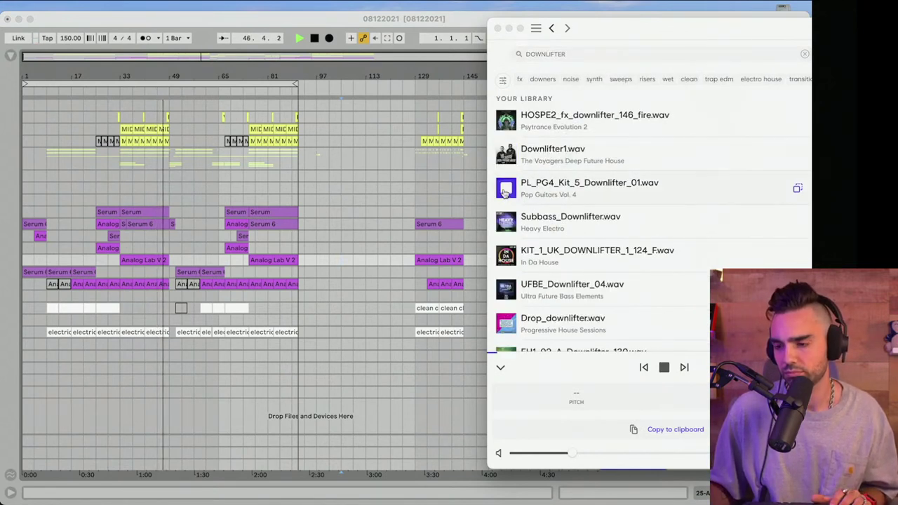
left_click(507, 256)
scroll(507, 255, "down", 1)
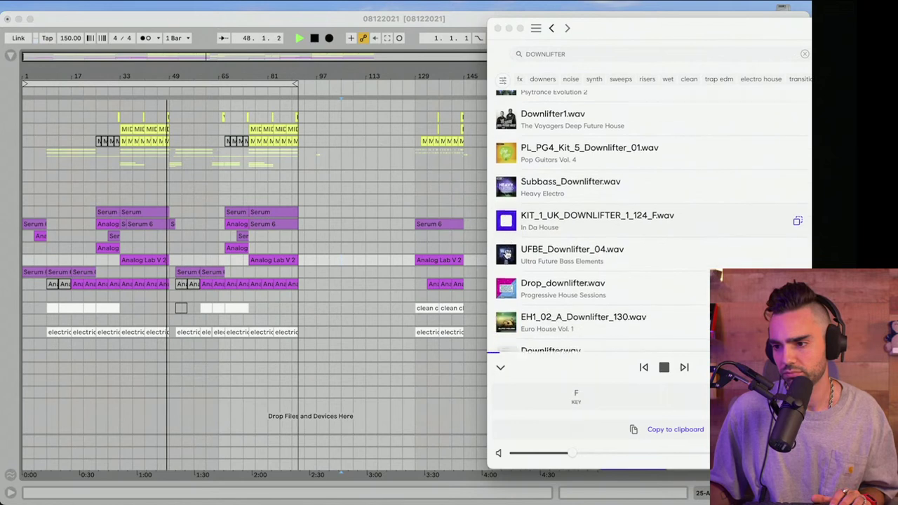
scroll(506, 239, "down", 1)
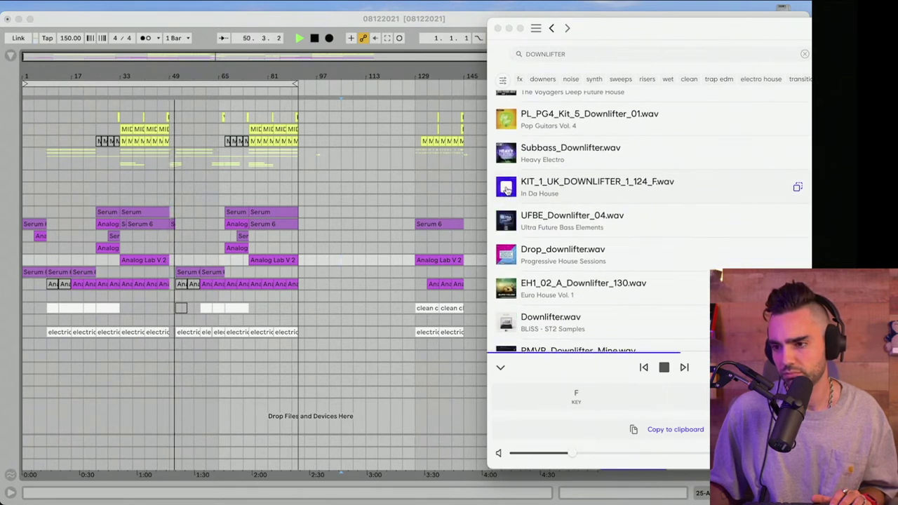
left_click_drag(770, 188, 151, 391)
Return to Splice, audition more downlifters and place EH1_02_A_Downlifter_130.wav at bar 89 on track 36
mouse_move(479, 4)
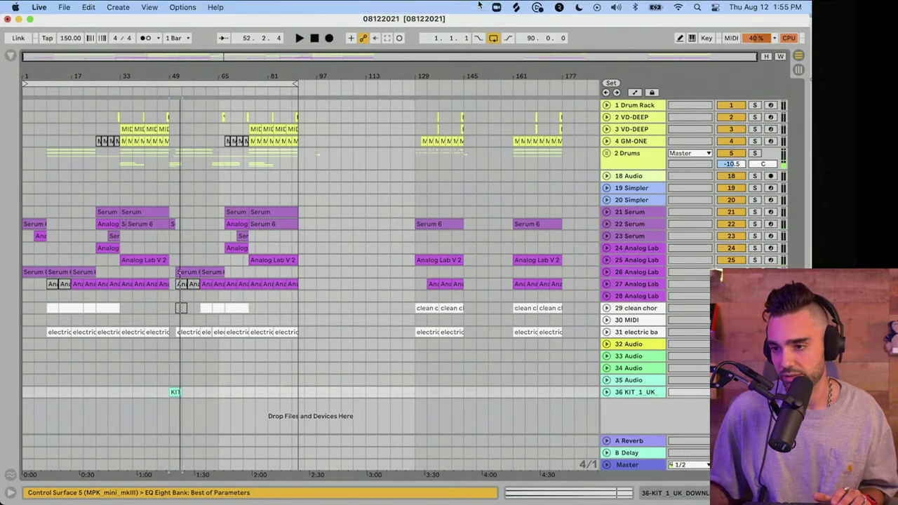
left_click(518, 7)
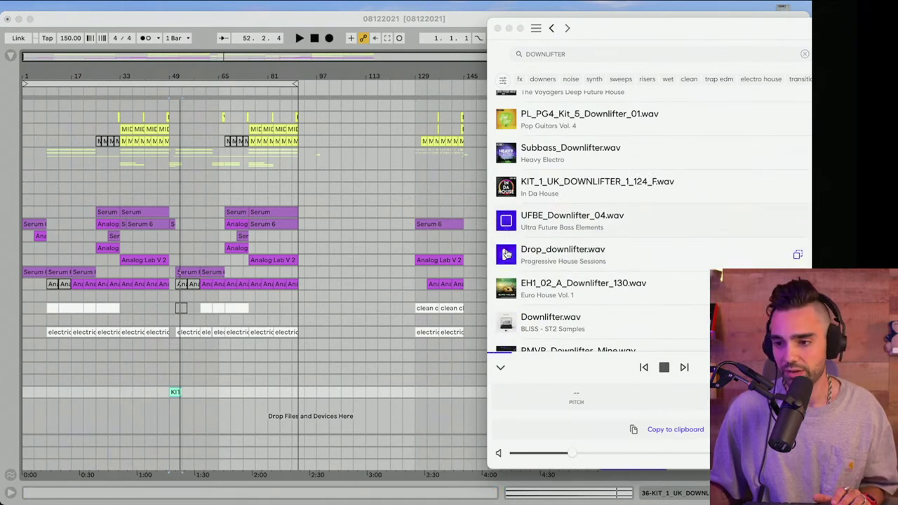
scroll(506, 254, "down", 3)
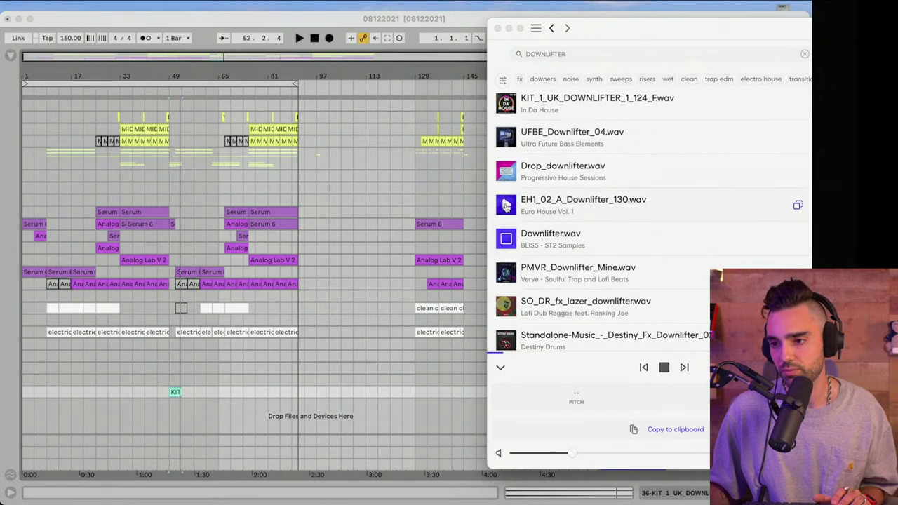
left_click_drag(747, 208, 298, 395)
Audition further downlifters and place Downlifter_1.wav from Everything EDM at bar 73 on track 36
scroll(506, 341, "down", 2)
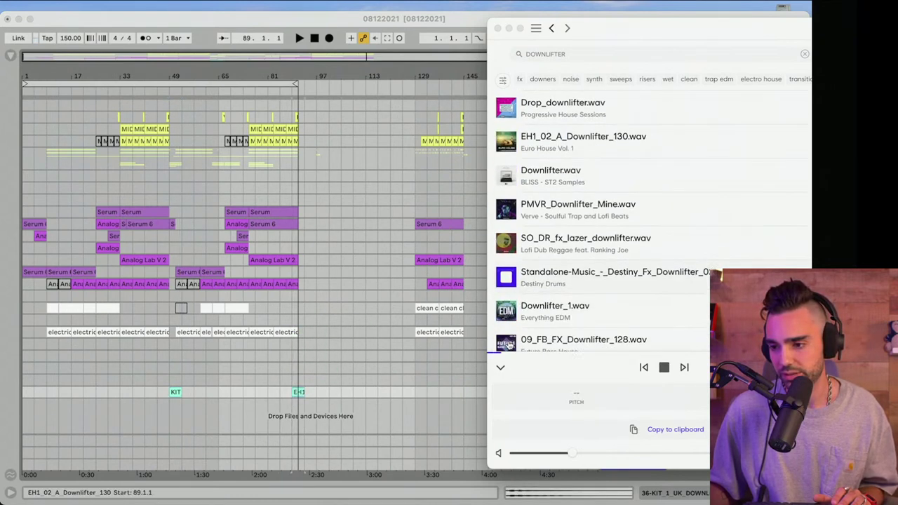
left_click(505, 306)
scroll(506, 305, "down", 2)
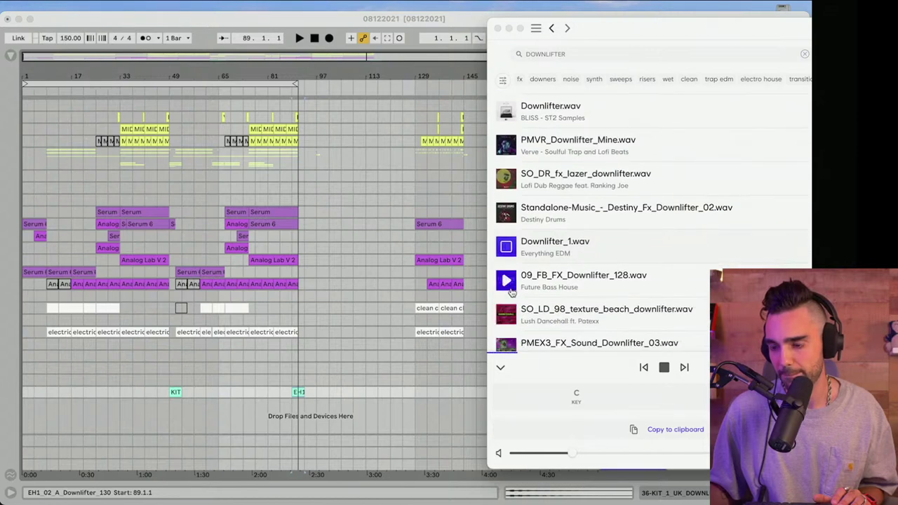
left_click(507, 282)
scroll(510, 281, "down", 1)
left_click_drag(731, 242, 256, 392)
Audition the remaining library downlifters and place SO_LD_98_texture_beach_downlifter.wav at bar 109 on track 36
scroll(580, 303, "down", 4)
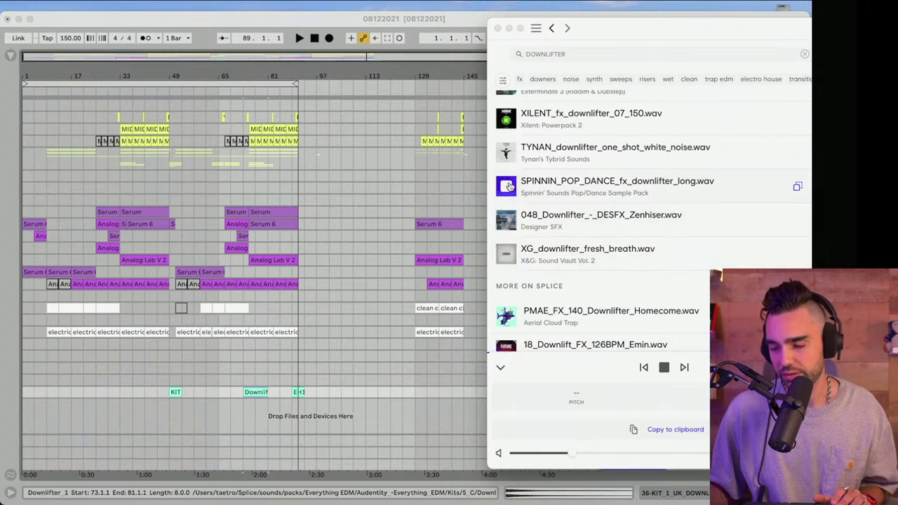
scroll(508, 156, "up", 3)
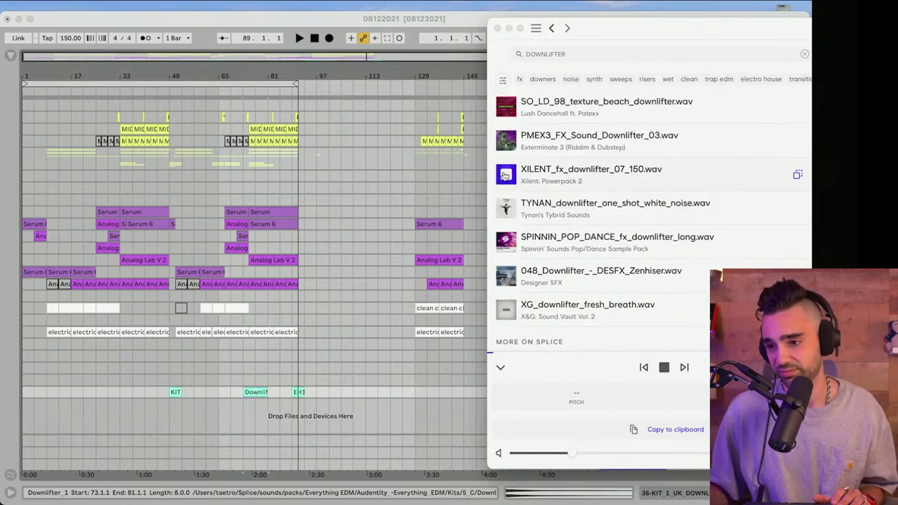
scroll(508, 189, "up", 1)
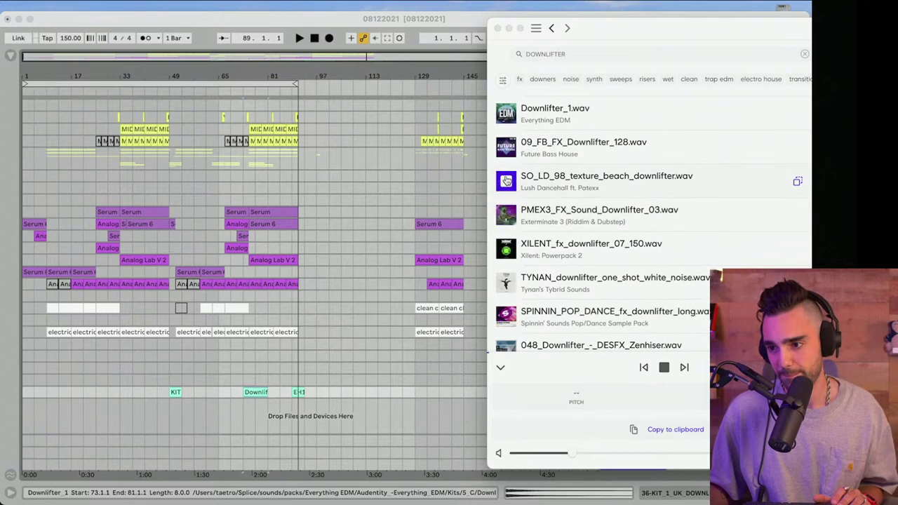
left_click_drag(797, 184, 355, 393)
left_click(335, 395)
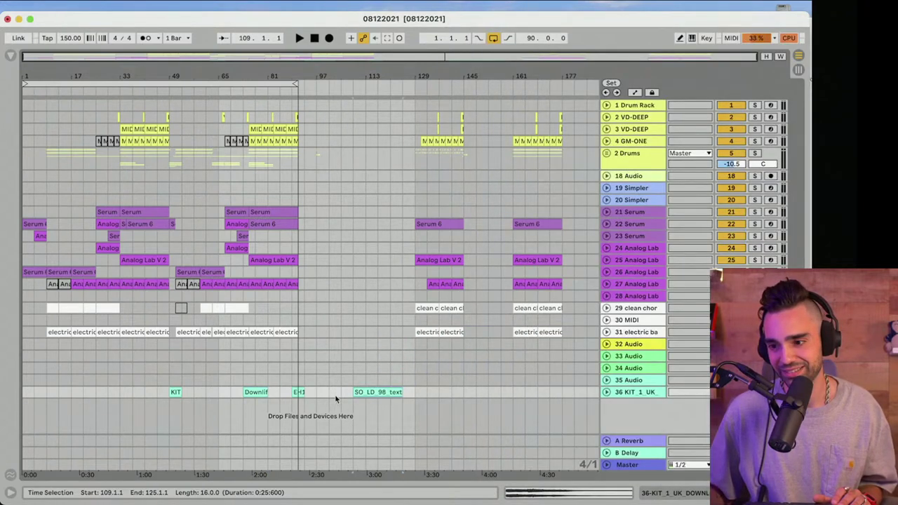
Switch to Splice, search the samples for "UPLIFTER" and audition the library results
left_click(519, 6)
scroll(586, 230, "up", 5)
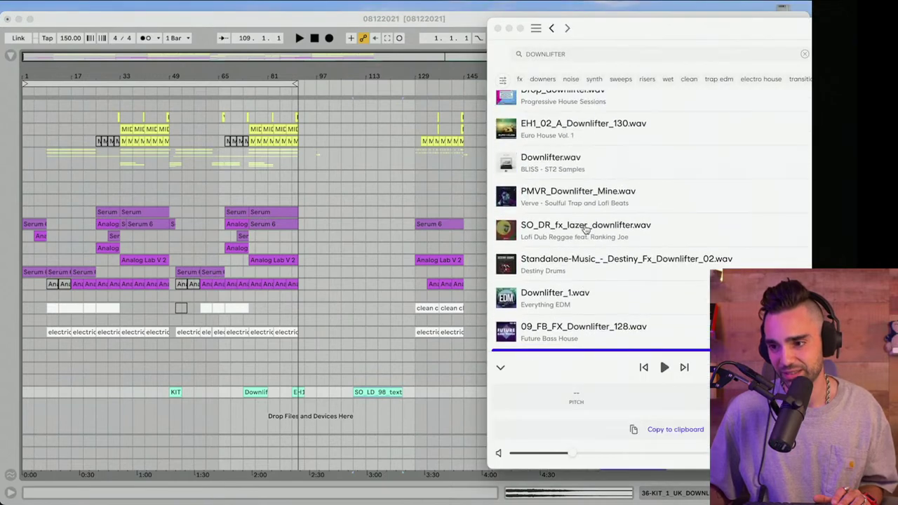
left_click(592, 52)
key("super+a")
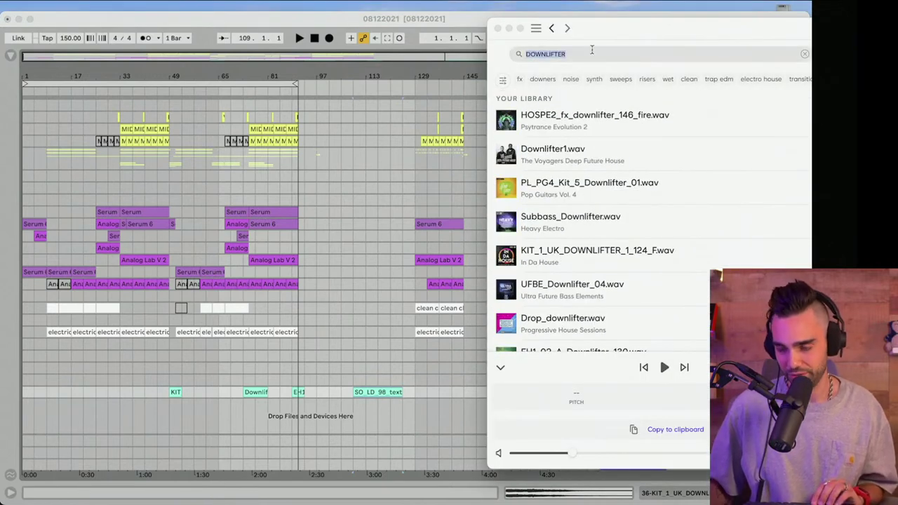
type("UPLIFTER")
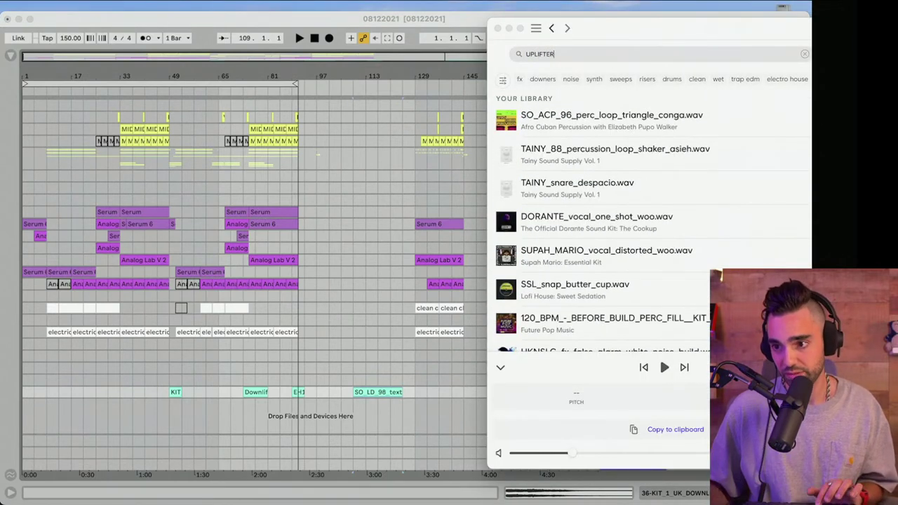
left_click(506, 155)
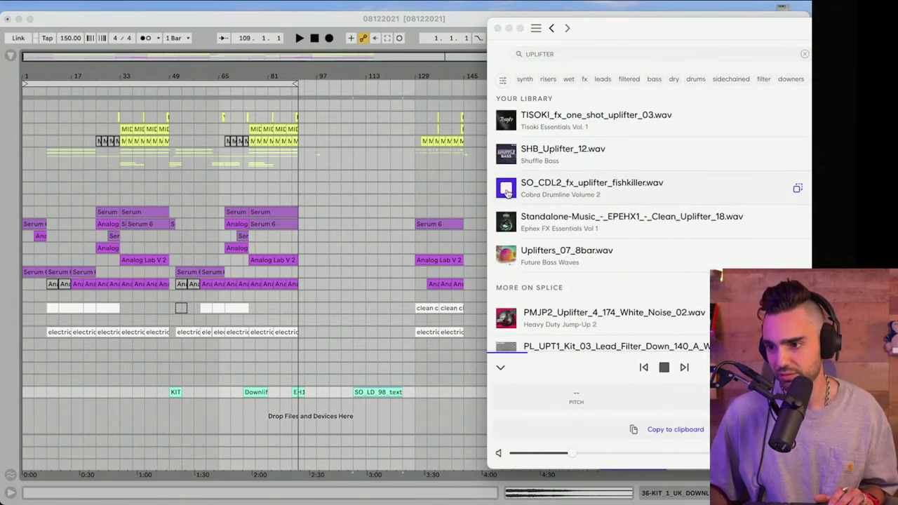
Search Splice for "RISER" and audition the library results, including Riser3.wav and the RARE-DeepSpaceTextures transition noise sample
left_click(547, 54)
key("super+a")
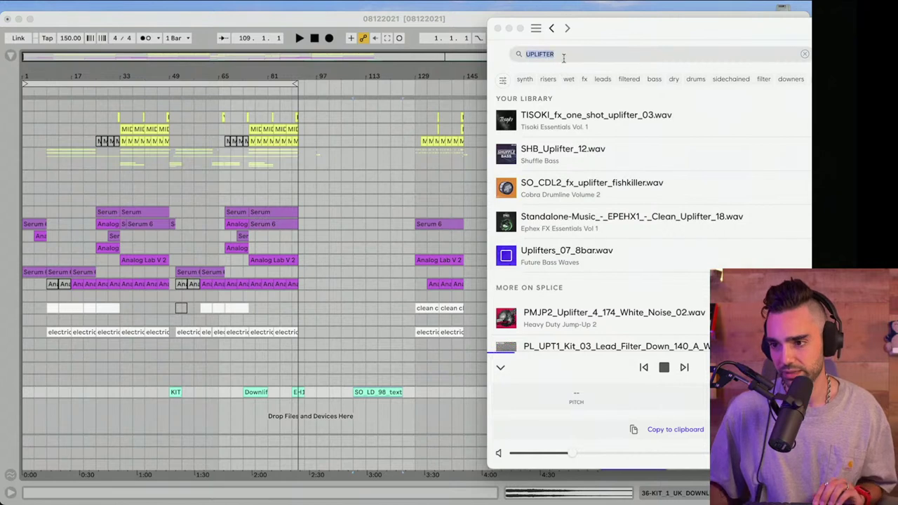
type("RISER")
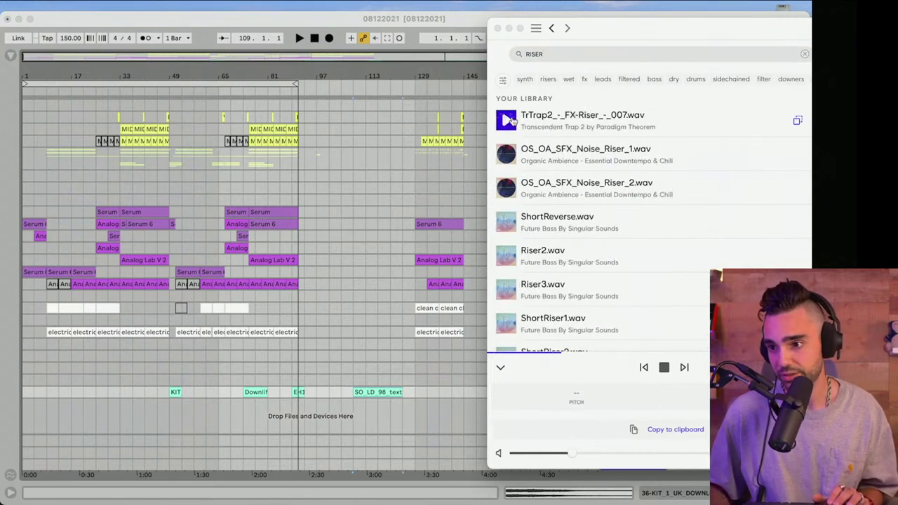
scroll(508, 221, "down", 2)
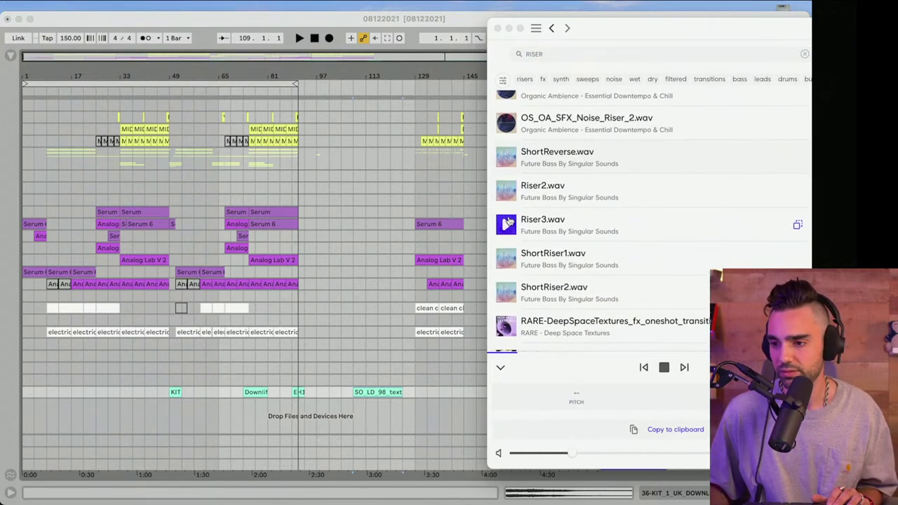
scroll(507, 223, "down", 2)
left_click(508, 163)
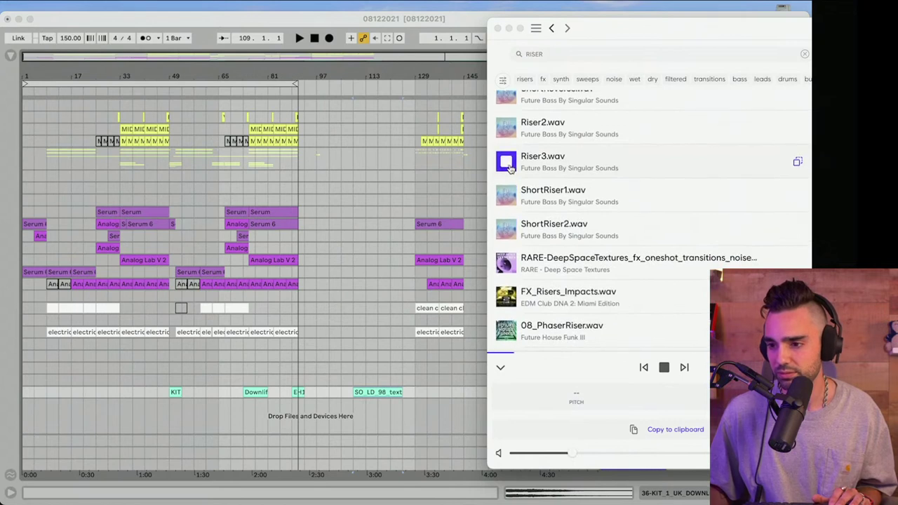
left_click(508, 166)
scroll(506, 265, "down", 1)
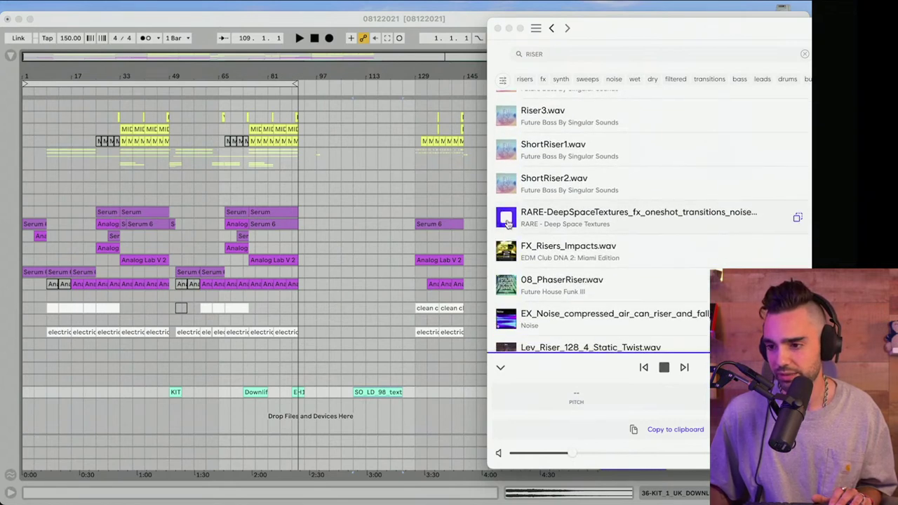
Open the RARE - Deep Space Textures pack, audition its effects and place a sample at bar 137 on track 36
left_click(541, 225)
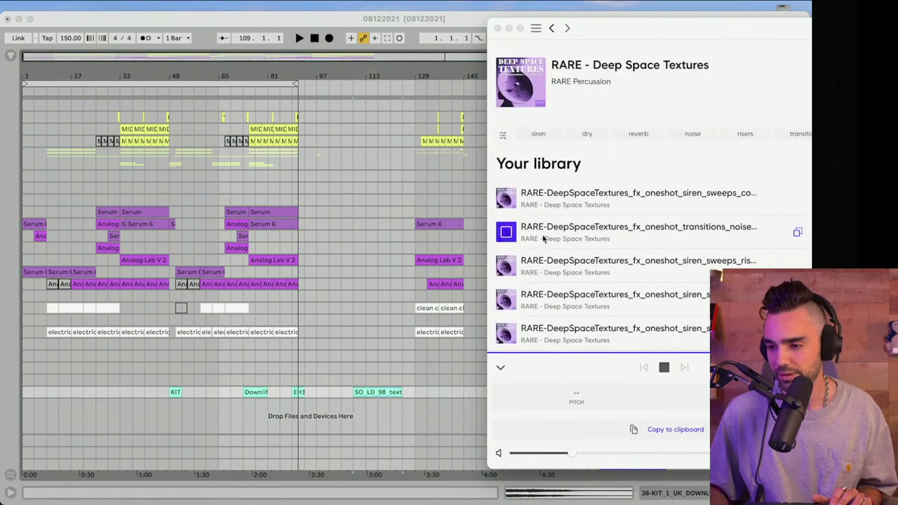
left_click(506, 267)
scroll(506, 266, "down", 2)
left_click(507, 257)
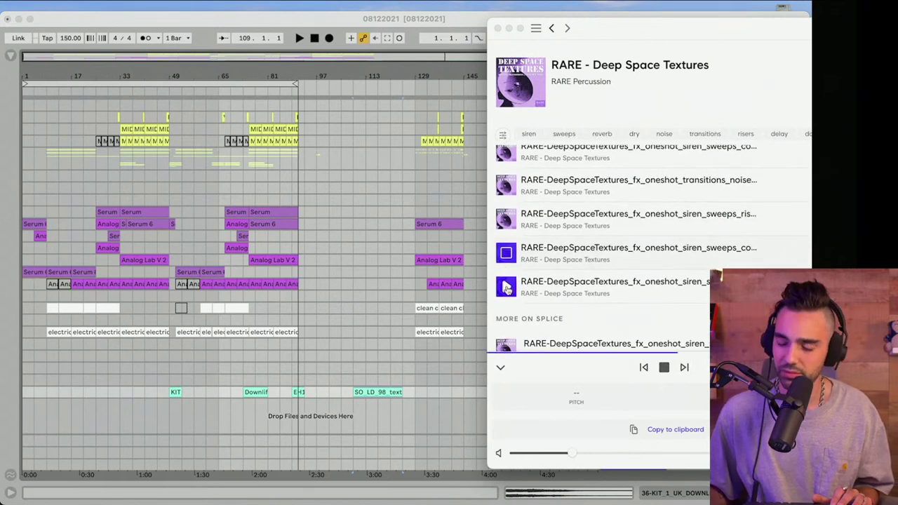
left_click(506, 286)
scroll(509, 210, "up", 2)
scroll(509, 209, "down", 4)
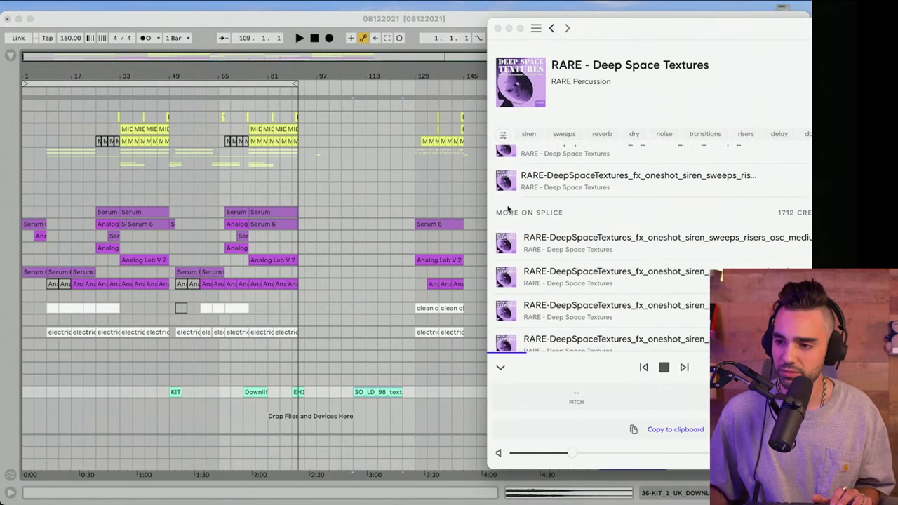
left_click(506, 261)
scroll(508, 247, "down", 1)
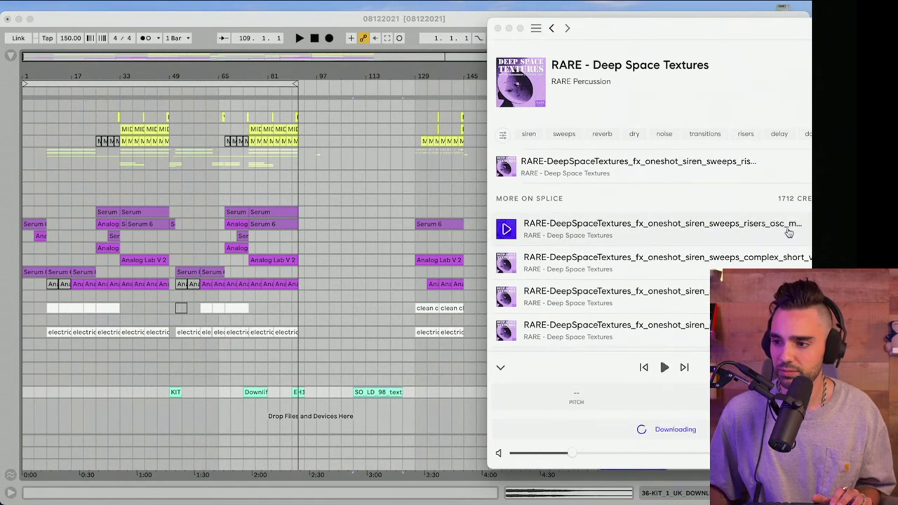
left_click_drag(788, 233, 432, 391)
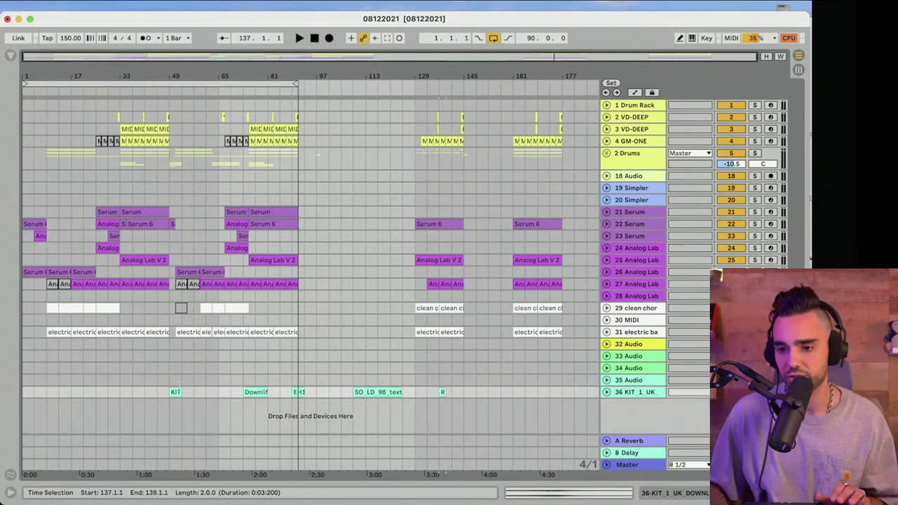
Move the KIT_1_UK_DOWNLIFTER clip to bar 5 on track 33, play the song from the start and expand that track
left_click_drag(176, 393, 41, 356)
left_click_drag(35, 81, 111, 82)
left_click(315, 38)
key("space")
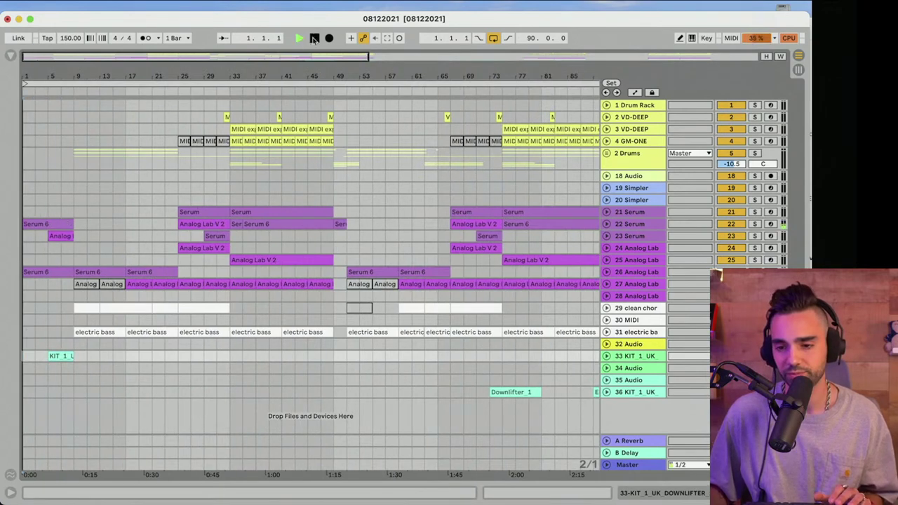
left_click(606, 356)
scroll(427, 387, "down", 1)
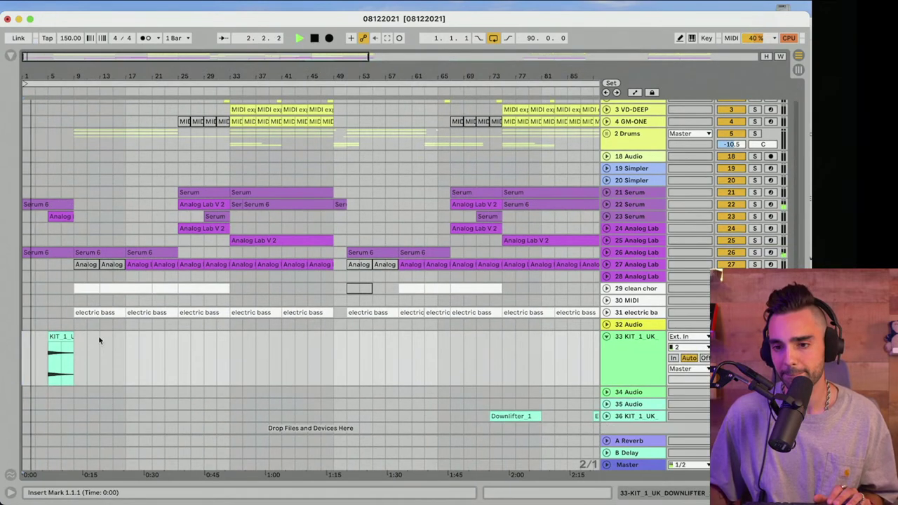
Reverse the KIT_1_UK_DOWNLIFTER clip at bar 5 and add a fade-in across its whole length
double_click(62, 336)
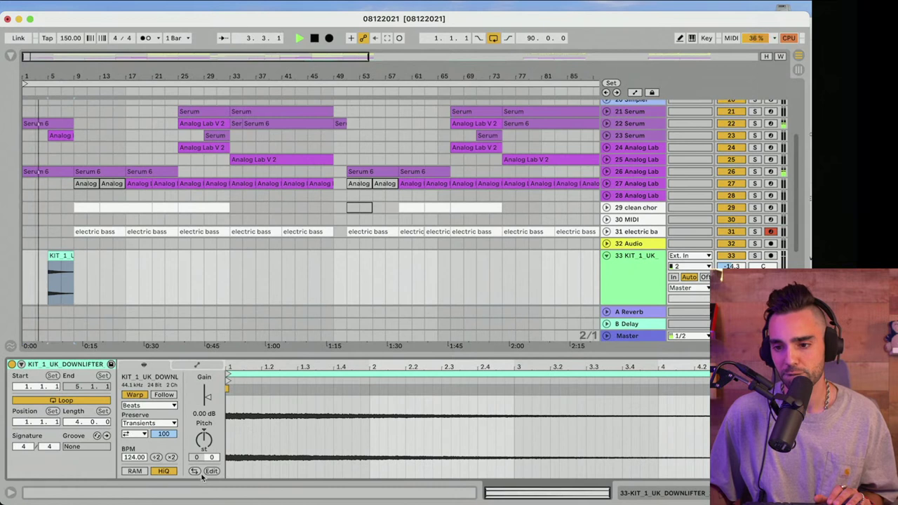
left_click(60, 268)
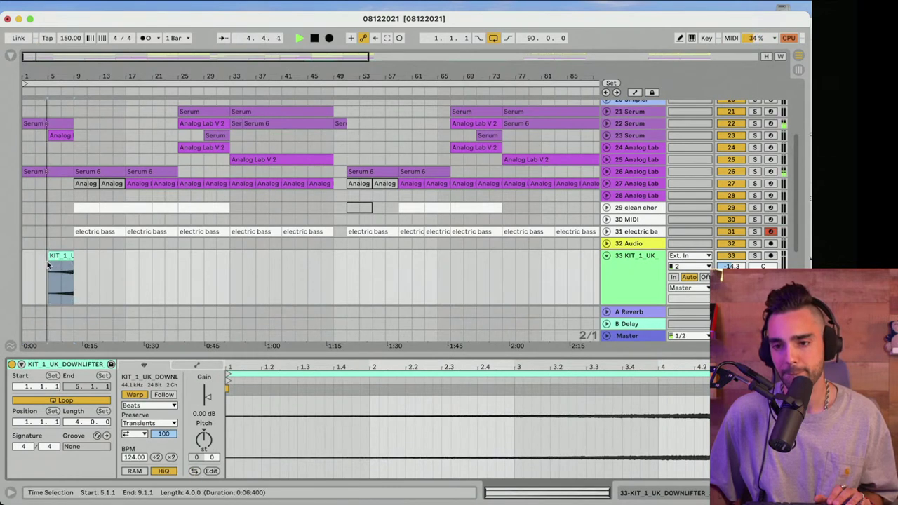
left_click_drag(49, 264, 73, 263)
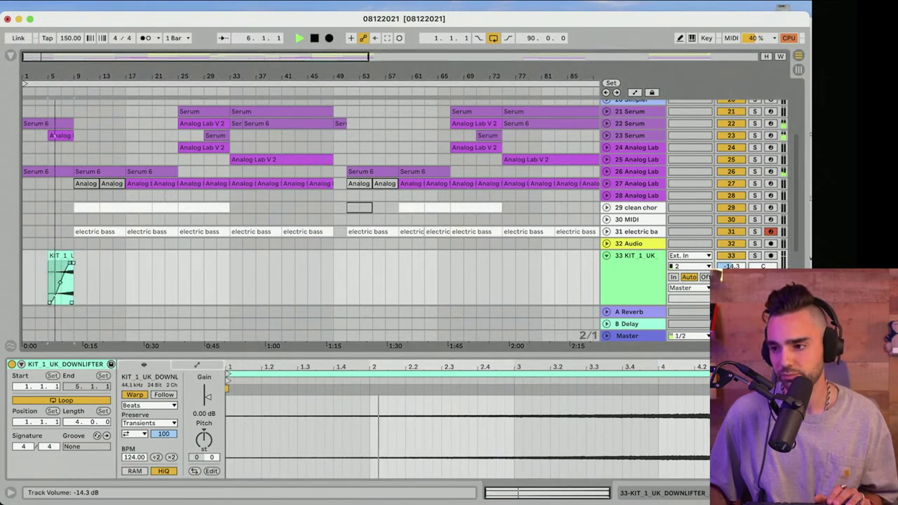
Lower track 33's volume to -20.0 dB and raise the low-cut frequency in its EQ Eight
left_click_drag(731, 267, 731, 268)
left_click(636, 285)
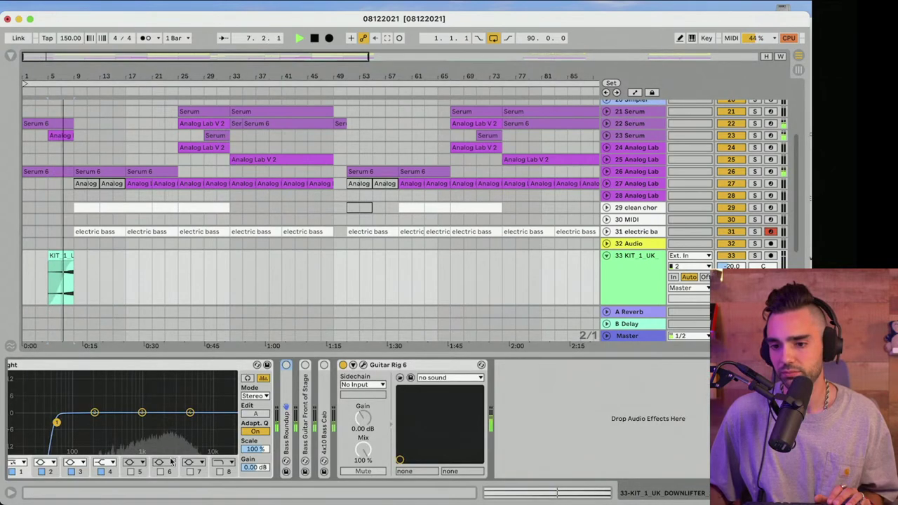
left_click_drag(57, 423, 117, 439)
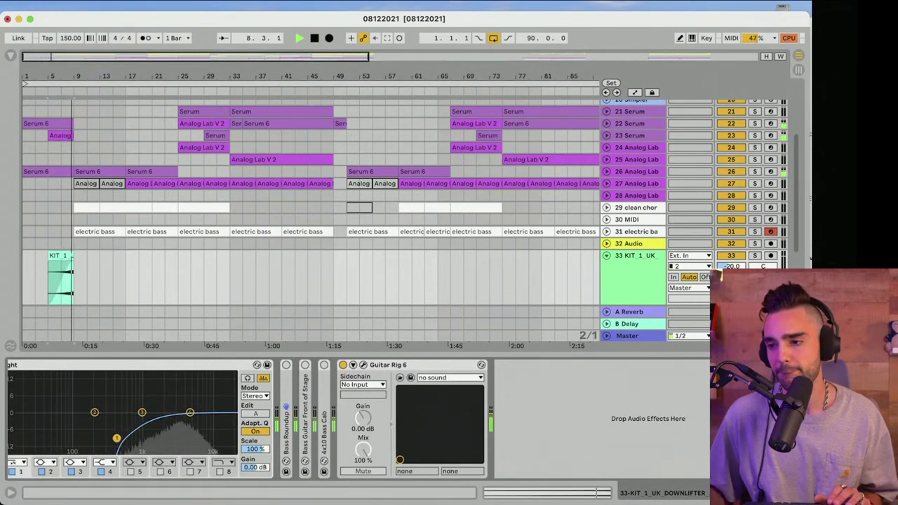
Move the Downlifter_1 clip to bar 25 on track 36 and start playback from bar 23
scroll(377, 247, "down", 4)
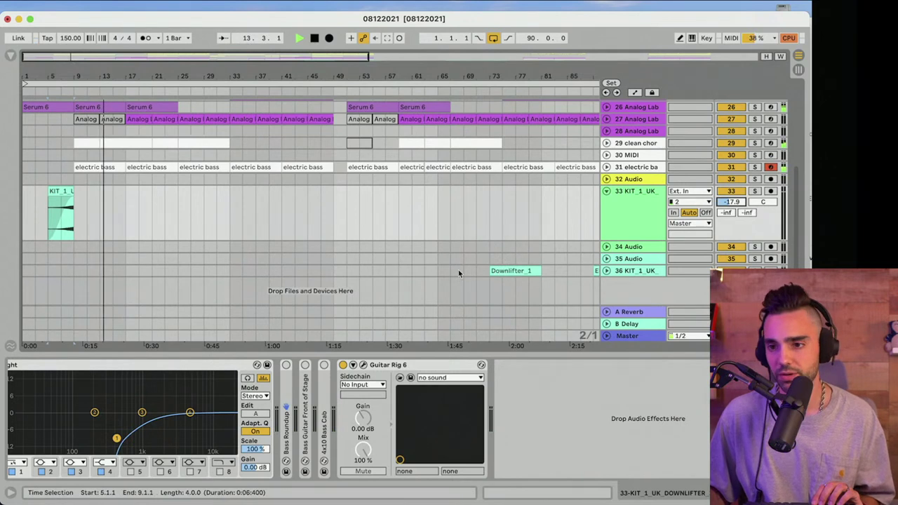
left_click_drag(508, 271, 193, 274)
key("space")
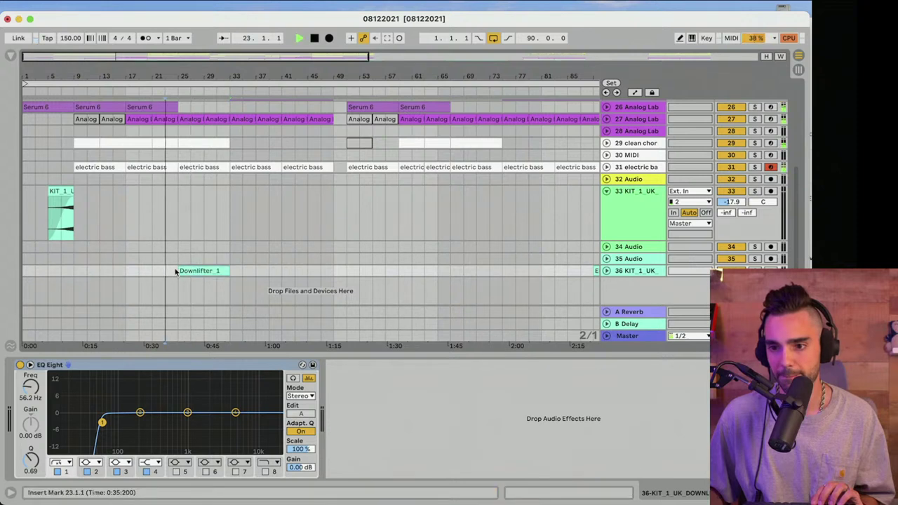
Lower track 36's volume to -24.8 dB and turn off warping for the Downlifter_1 clip
left_click(606, 270)
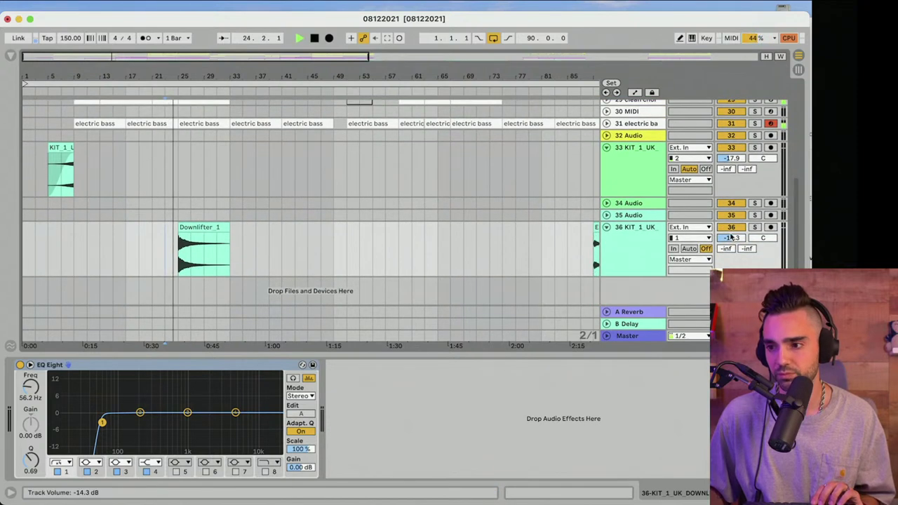
left_click_drag(735, 238, 735, 251)
scroll(564, 253, "up", 1)
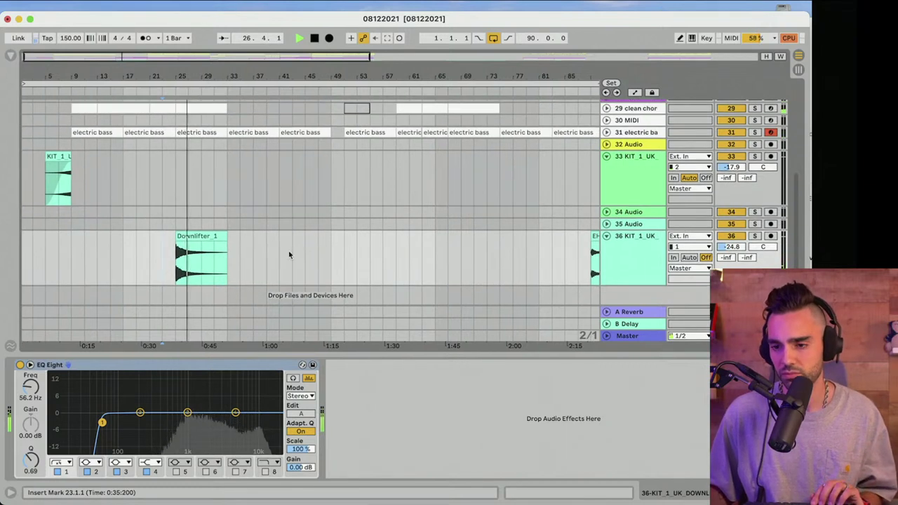
left_click(202, 261)
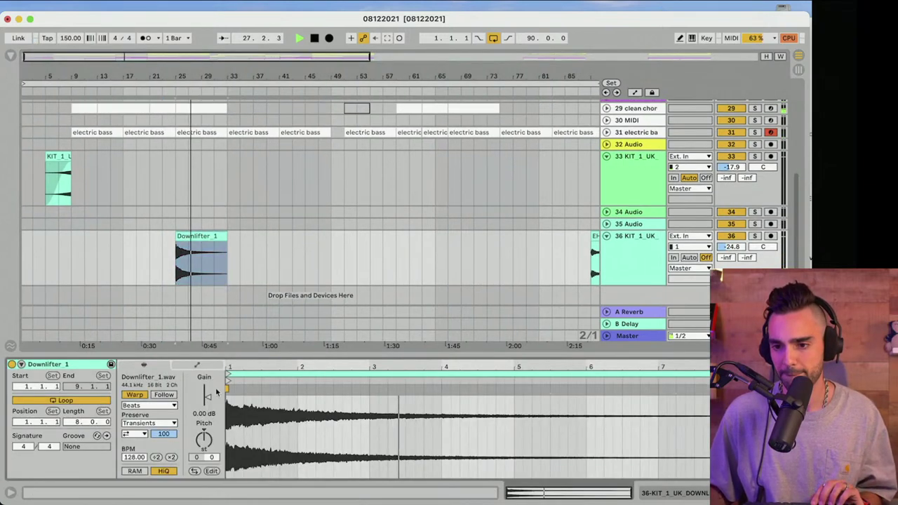
left_click(134, 394)
left_click_drag(596, 256, 345, 252)
key("space")
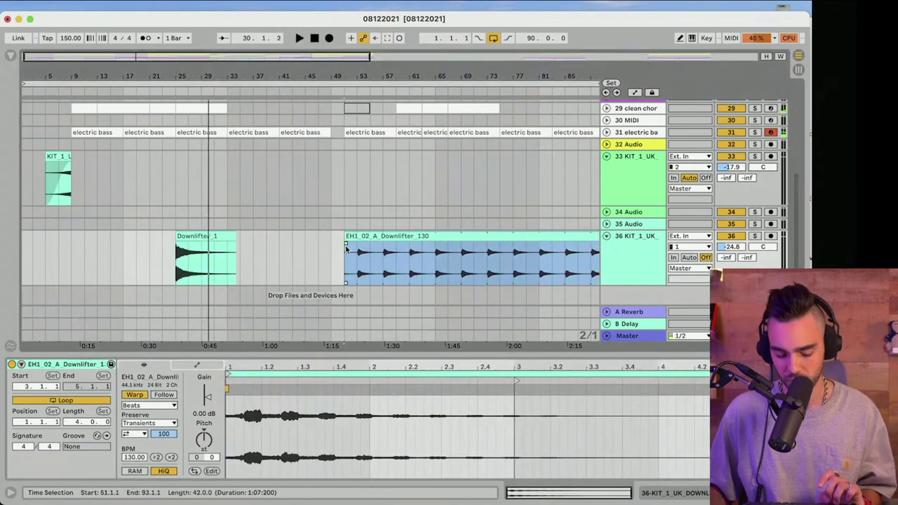
key("super+z")
Reverse the SO_LD_98_texture_beach_downlifter clip, move it to bar 9 on track 36 with a full-length fade-in, and play from bar 21
left_click_drag(362, 75, 238, 59)
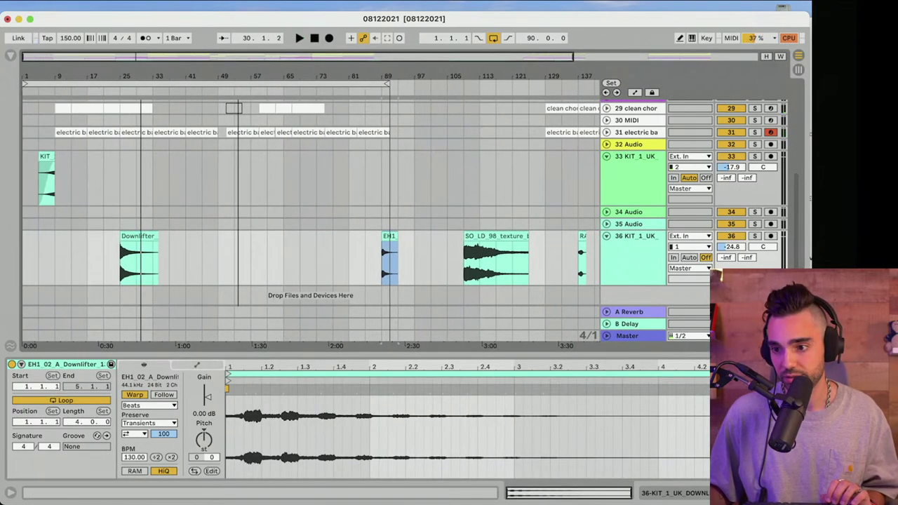
left_click(524, 252)
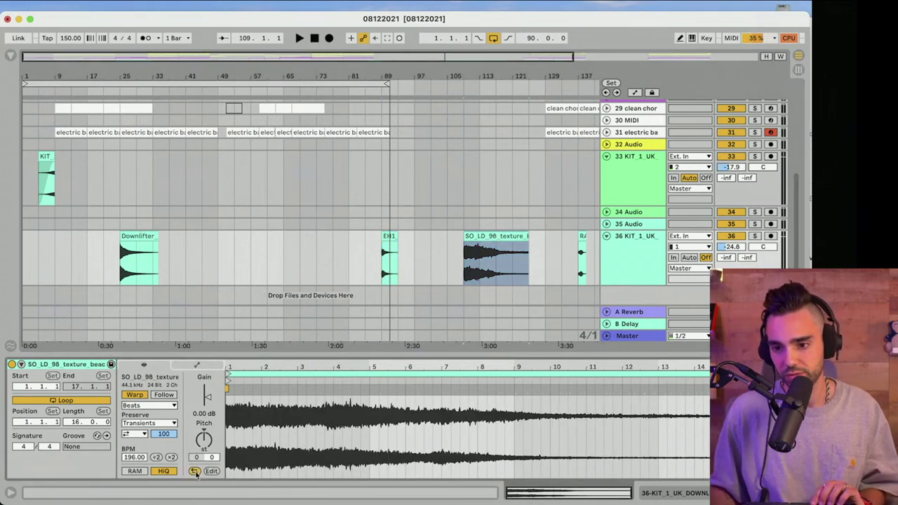
left_click_drag(494, 236, 137, 246)
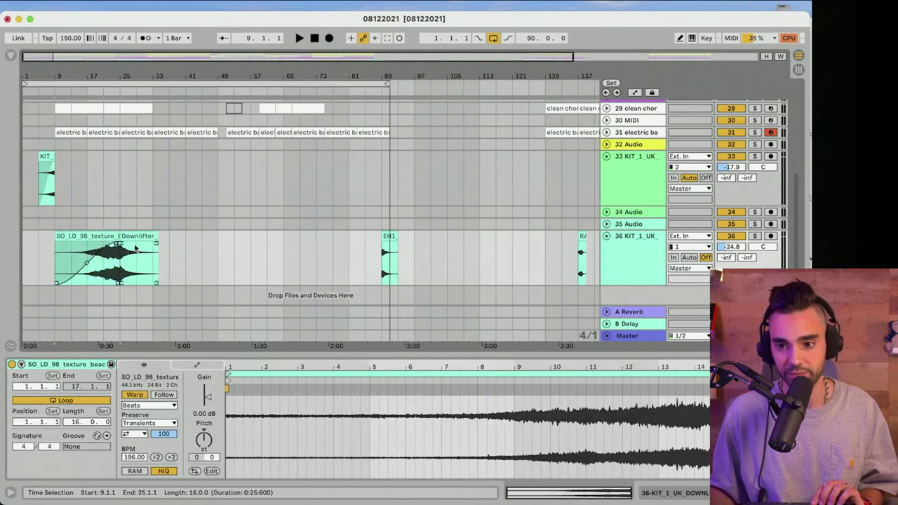
key("space")
left_click(99, 272)
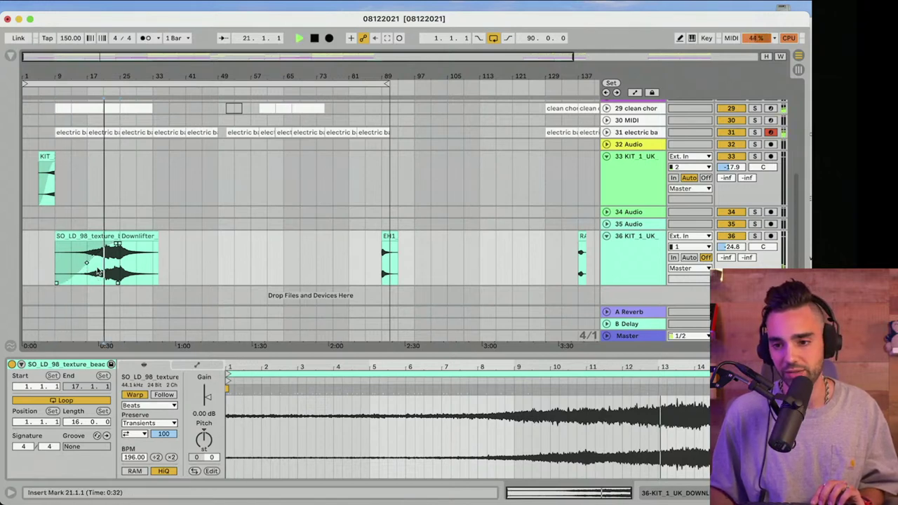
left_click_drag(112, 69, 226, 191)
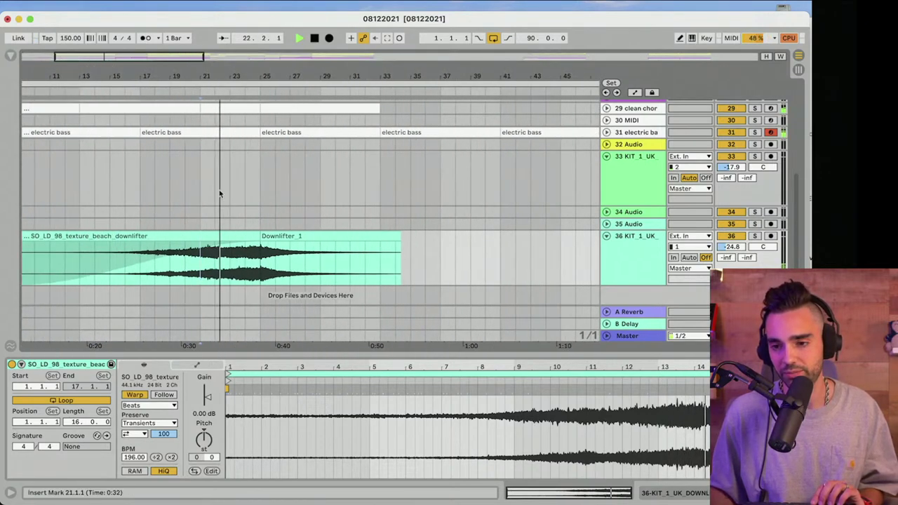
left_click_drag(207, 78, 208, 53)
Move the reversed SO_LD_98_texture_beach_downlifter clip to bar 17 on track 35 and check it in playback
key("space")
left_click_drag(141, 236, 209, 221)
key("space")
key("space")
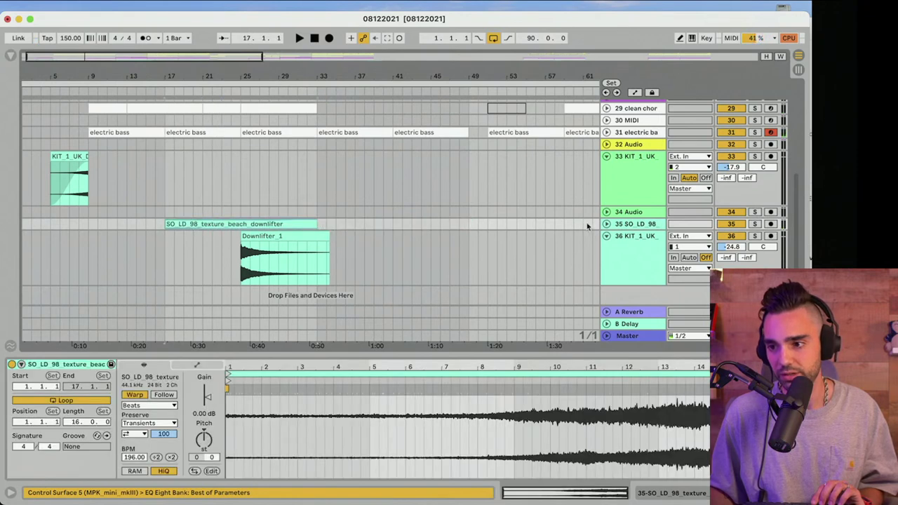
Turn off warping for the reversed texture clip, shift it to start at bar 21 on track 35 and play it back
key("u")
left_click(139, 397)
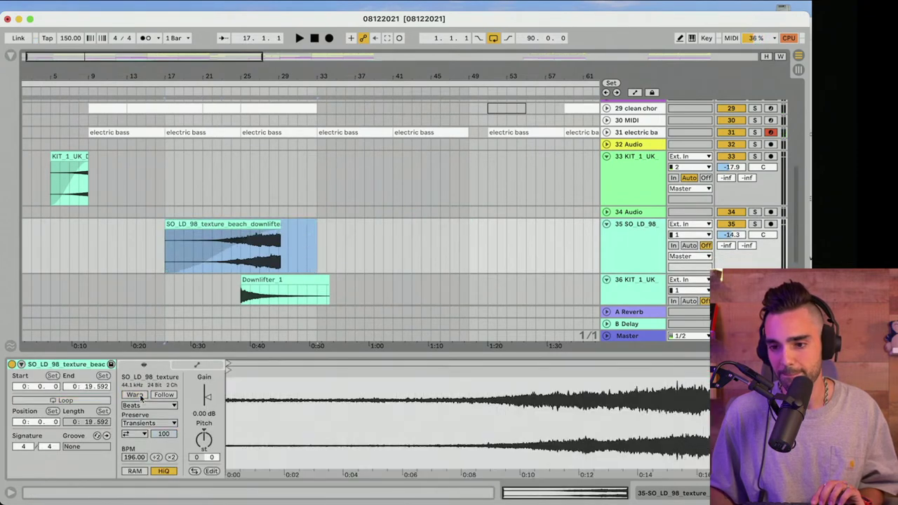
left_click_drag(273, 225, 313, 225)
left_click(318, 232)
scroll(242, 280, "down", 2)
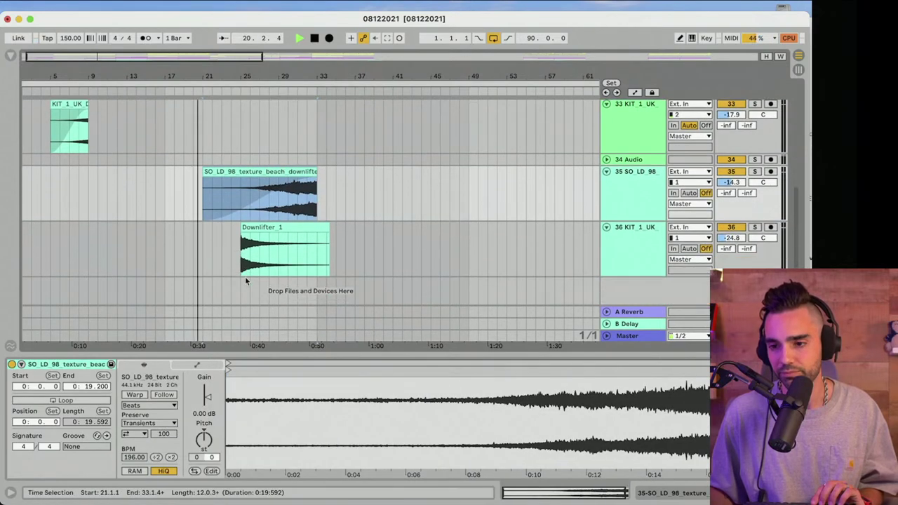
Copy the Downlifter_1 clip on track 36, reverse the copy and place it from bar 16 to bar 25 with a full-length fade-in
scroll(241, 276, "up", 3)
scroll(241, 275, "down", 2)
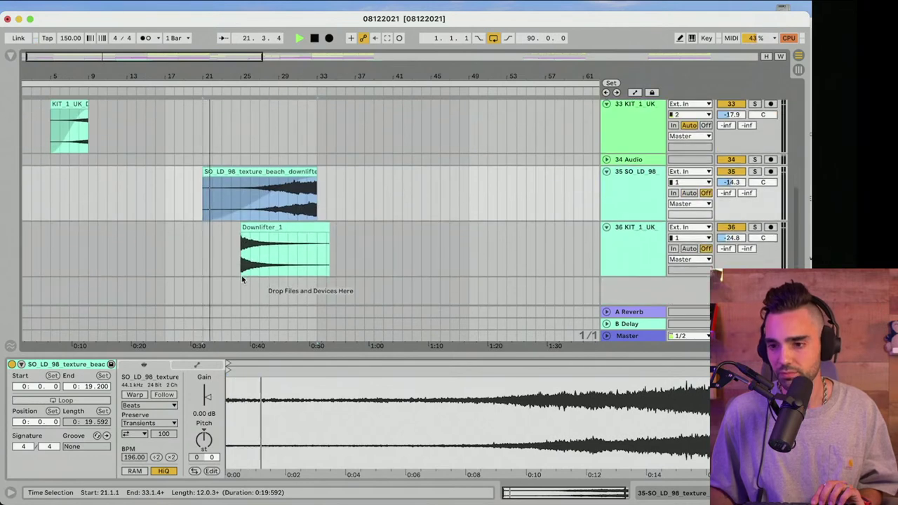
left_click_drag(293, 241, 179, 241)
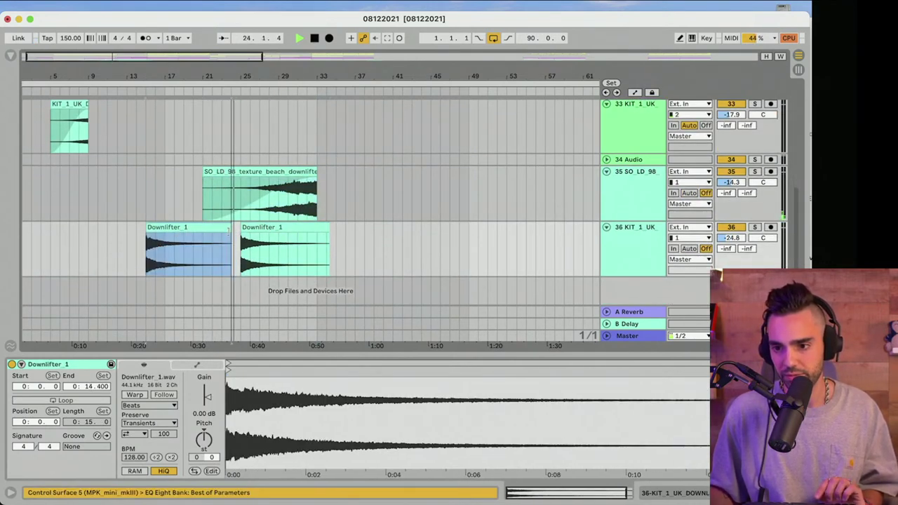
left_click_drag(233, 228, 231, 228)
double_click(213, 228)
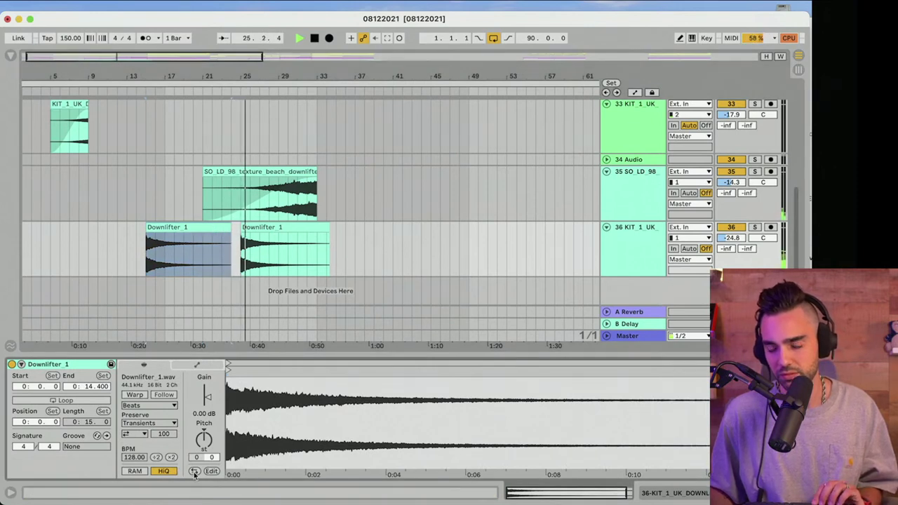
left_click(194, 471)
left_click_drag(194, 232, 260, 233)
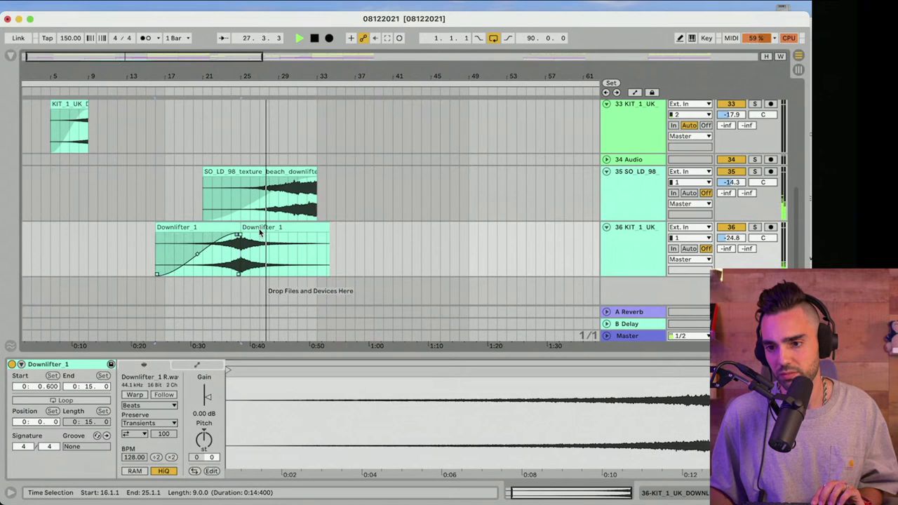
Play from bar 24 and lower track 36's volume to -28.5 dB
left_click(231, 264)
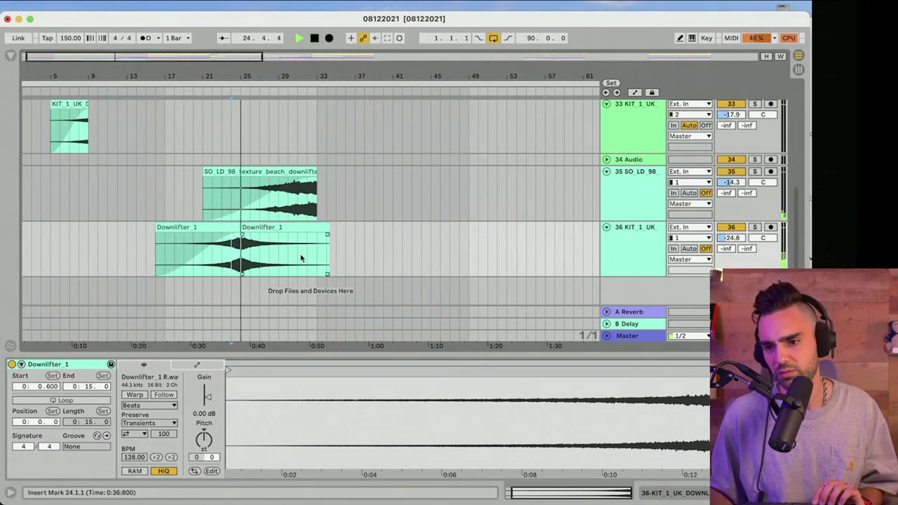
left_click(652, 256)
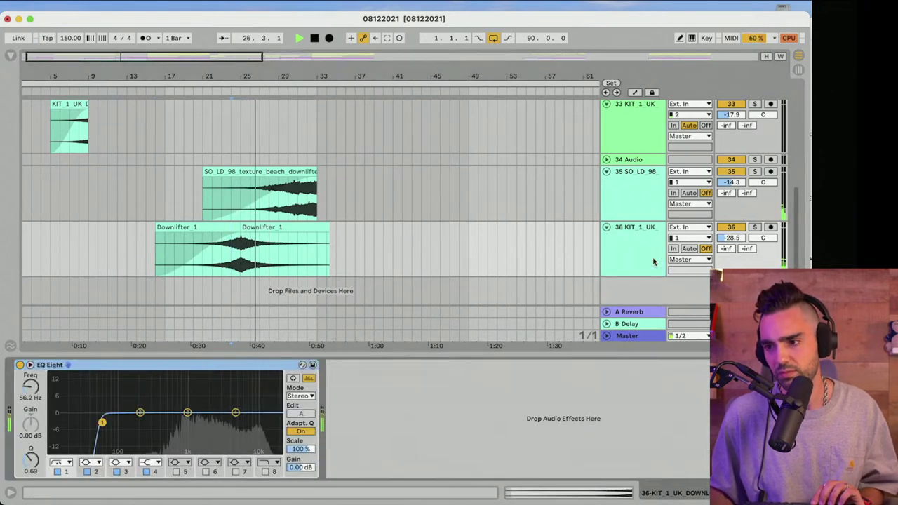
left_click(18, 60)
left_click(84, 23)
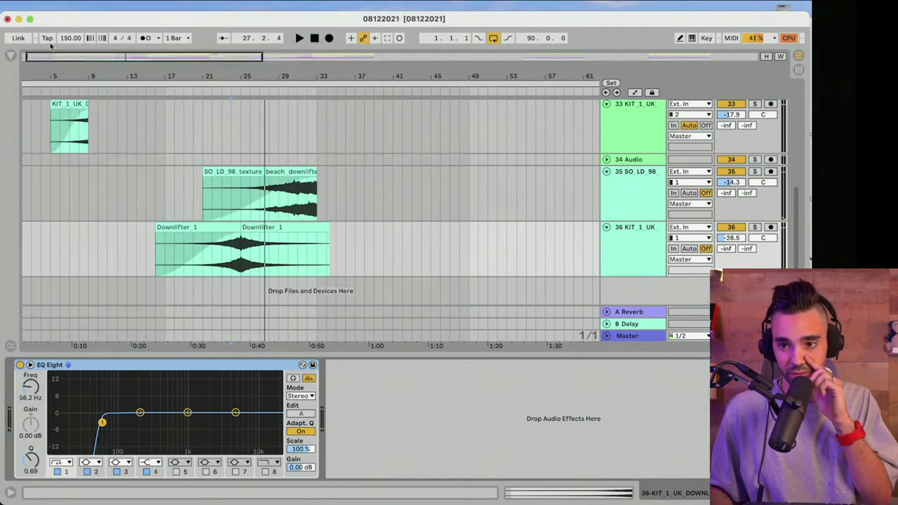
Clear the browser search and add the Reverb audio effect to track 36 after its EQ Eight
left_click(11, 59)
left_click(39, 122)
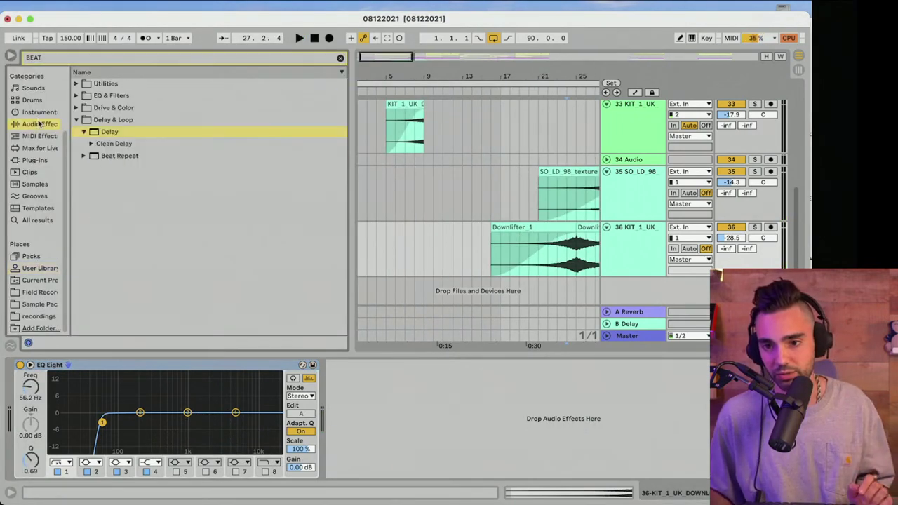
left_click(340, 57)
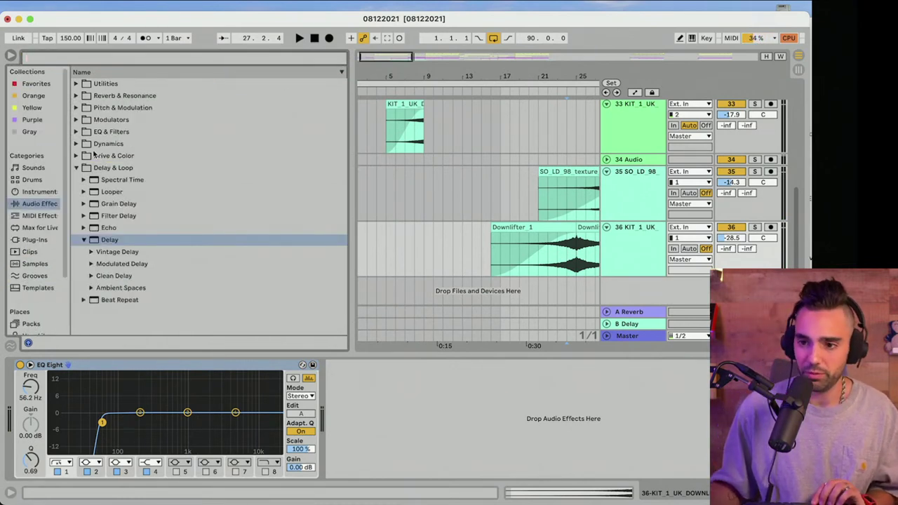
left_click(77, 169)
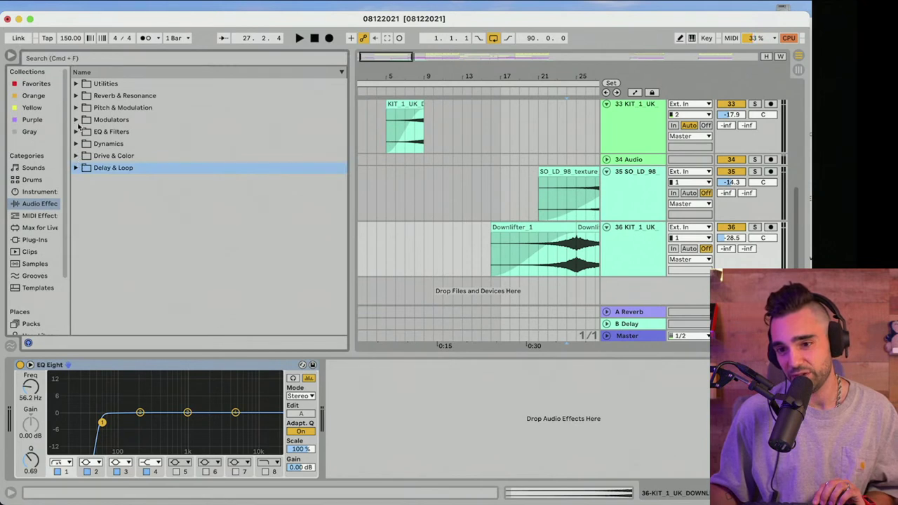
left_click(75, 96)
left_click(115, 132)
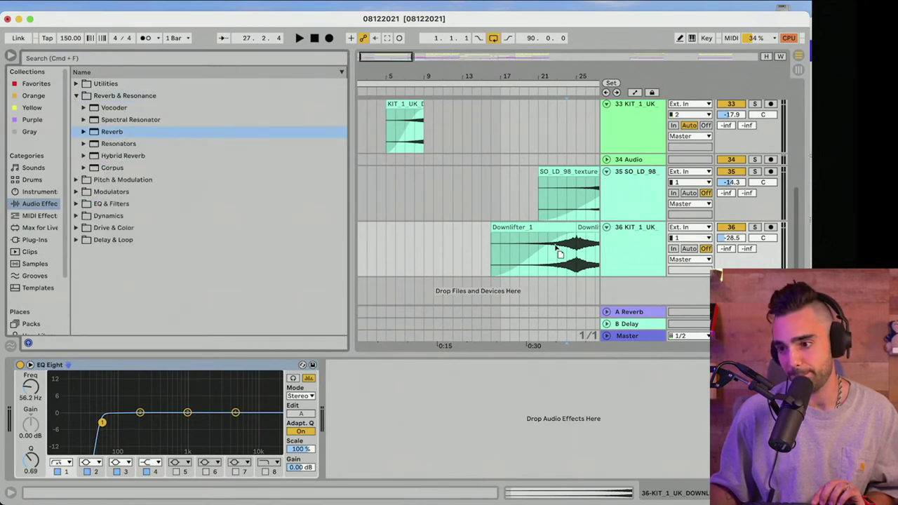
key("Return")
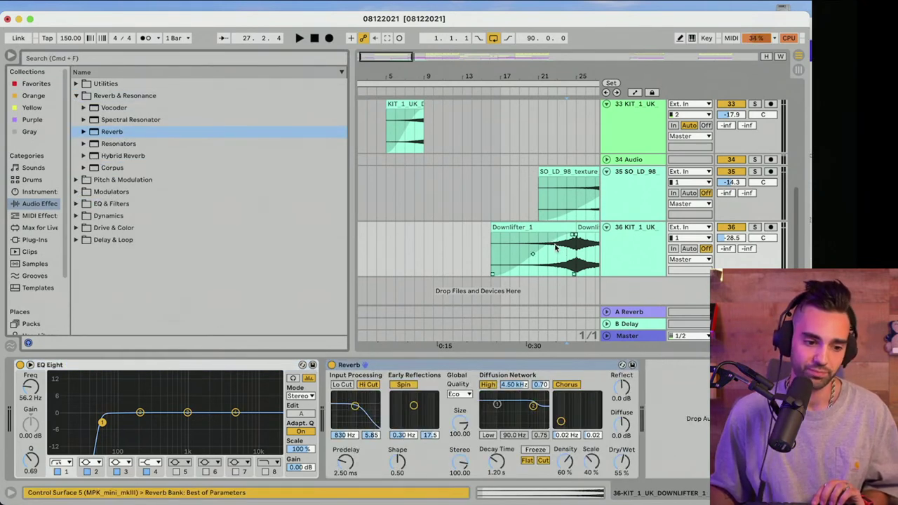
Set the reverb's quality to High, decay time to 7.15 s and dry/wet to 56% during playback
scroll(544, 245, "right", 5)
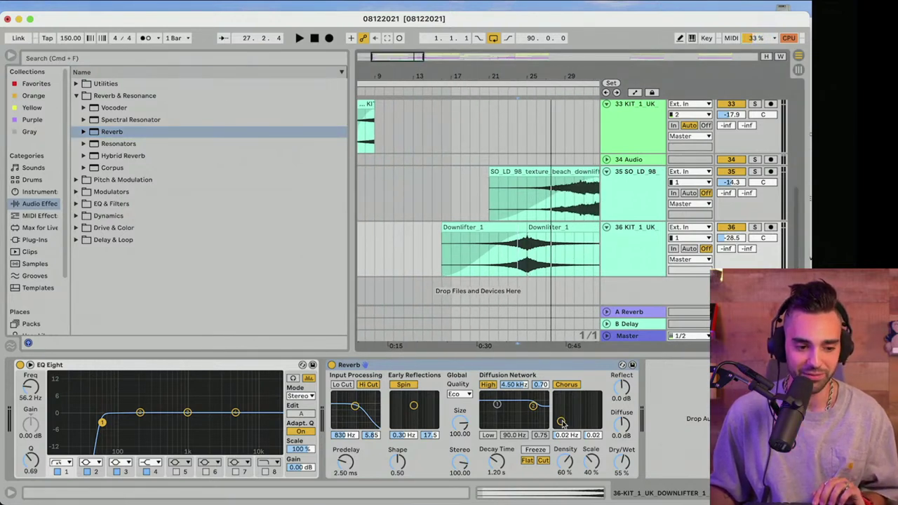
left_click(460, 394)
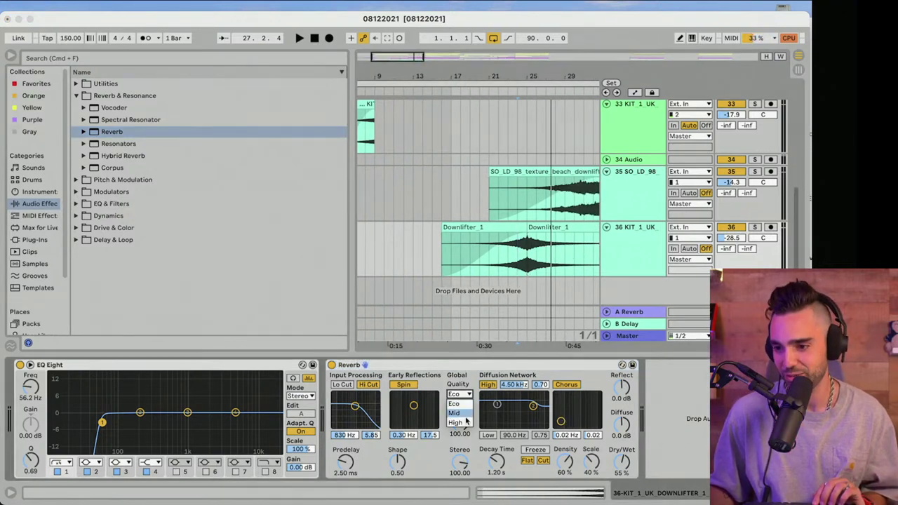
left_click(459, 416)
key("space")
left_click_drag(504, 460, 504, 442)
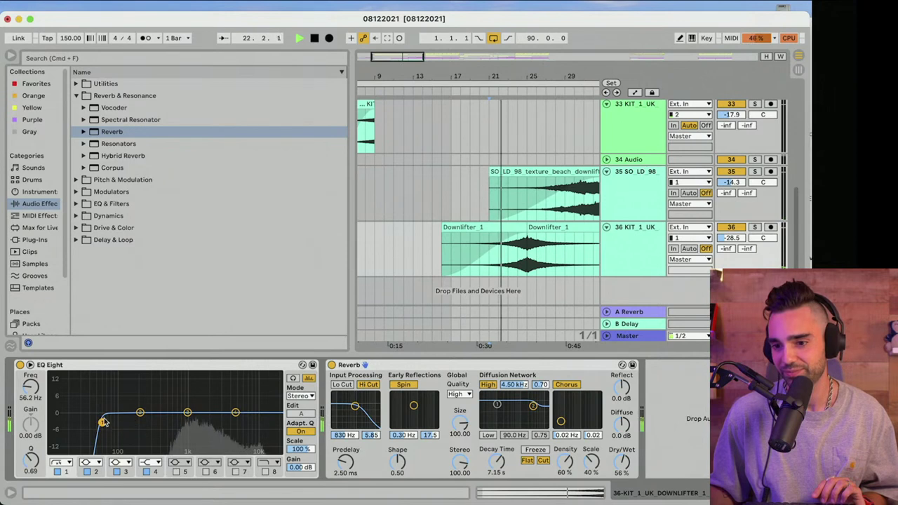
Set track 36's EQ low cut to 91.8 Hz and its reverb to 2.53 kHz Lo Cut, 3.33 kHz High diffusion, 7.48 s decay and 63% wet
left_click_drag(103, 421, 116, 433)
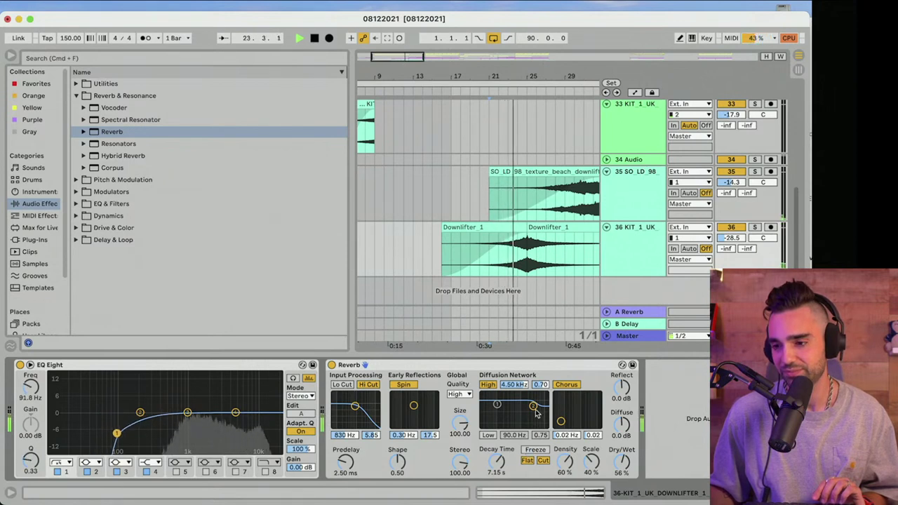
left_click_drag(535, 411, 530, 397)
left_click(350, 386)
left_click_drag(355, 405, 362, 417)
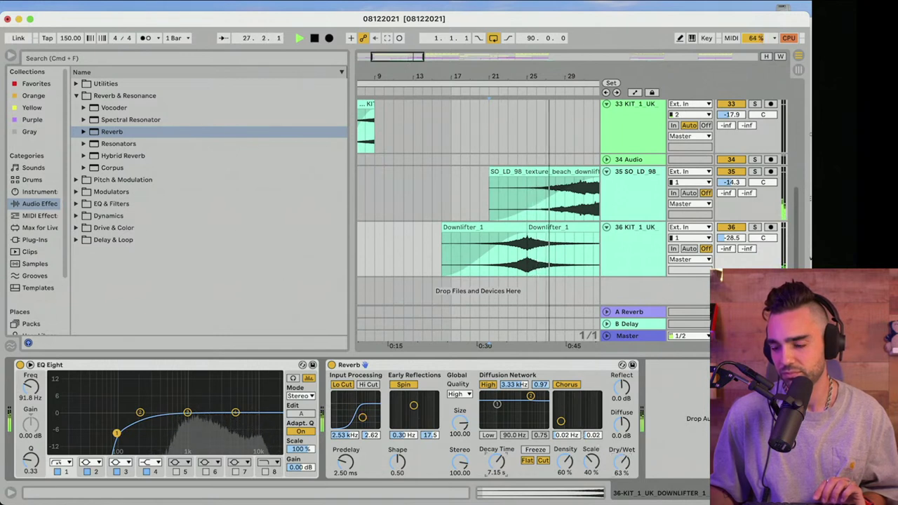
left_click_drag(497, 462, 497, 460)
Raise track 35's EQ low cut to 163 Hz and lower the track's volume to -25.5 dB
scroll(487, 121, "right", 5)
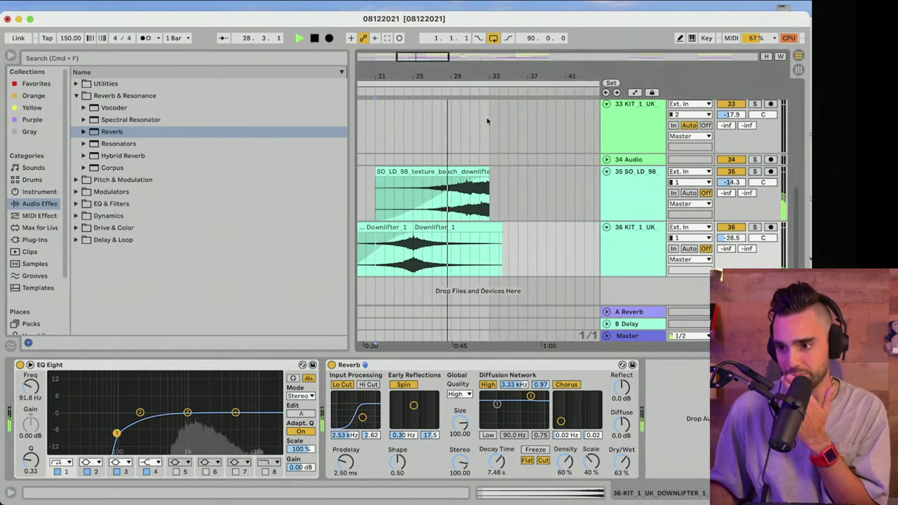
left_click(637, 197)
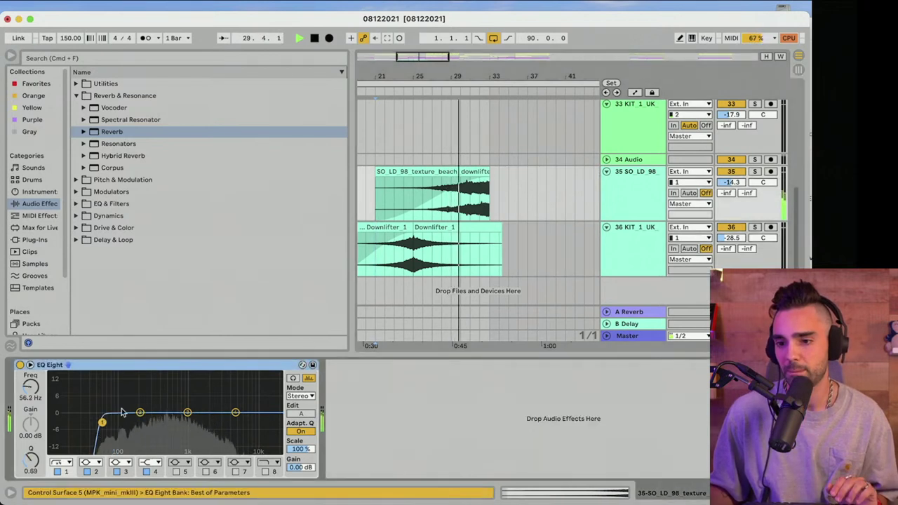
left_click_drag(102, 421, 133, 425)
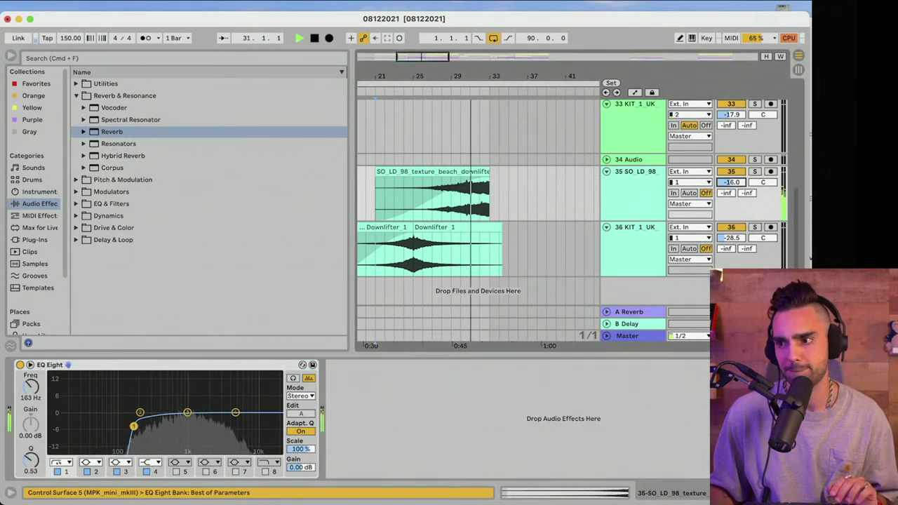
left_click_drag(731, 182, 731, 195)
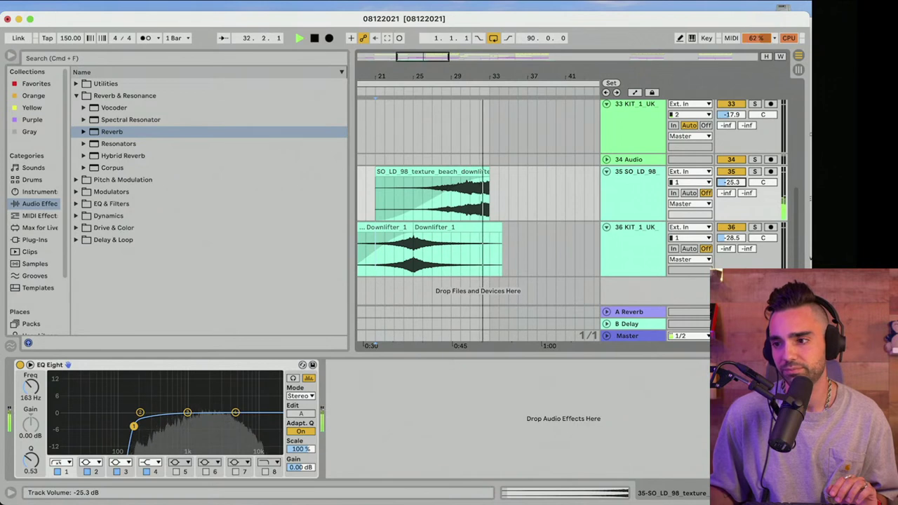
Trim the Downlifter_1 clip starting at bar 25 to end at bar 33 with a fade-out, and duplicate it at bar 33
scroll(571, 217, "up", 1)
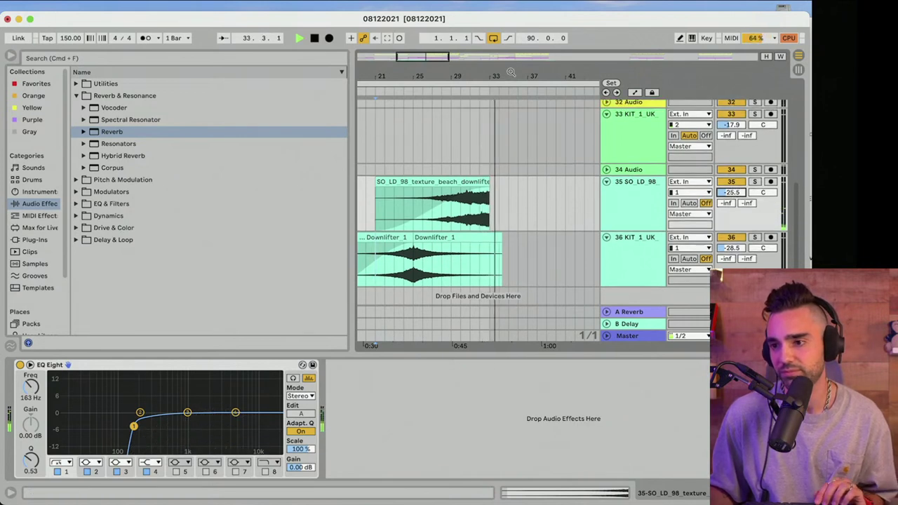
left_click_drag(549, 76, 456, 56)
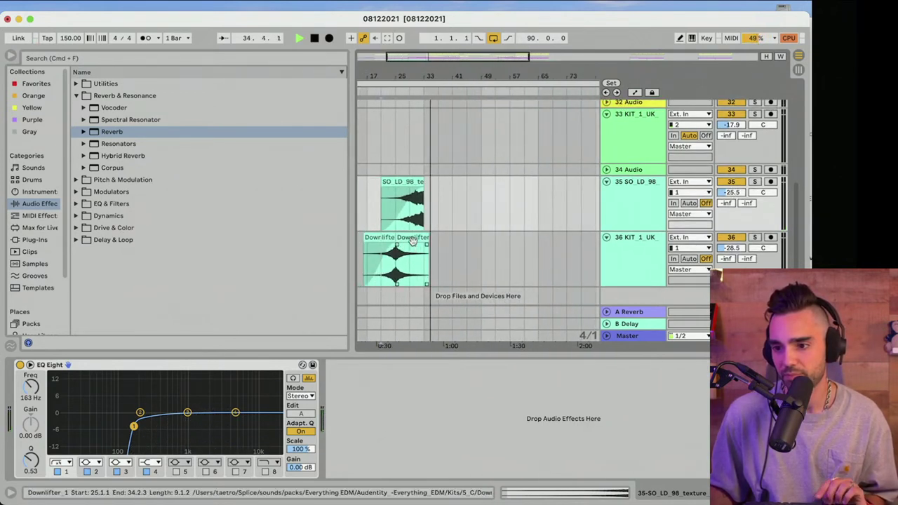
left_click(417, 239)
left_click_drag(428, 240, 423, 240)
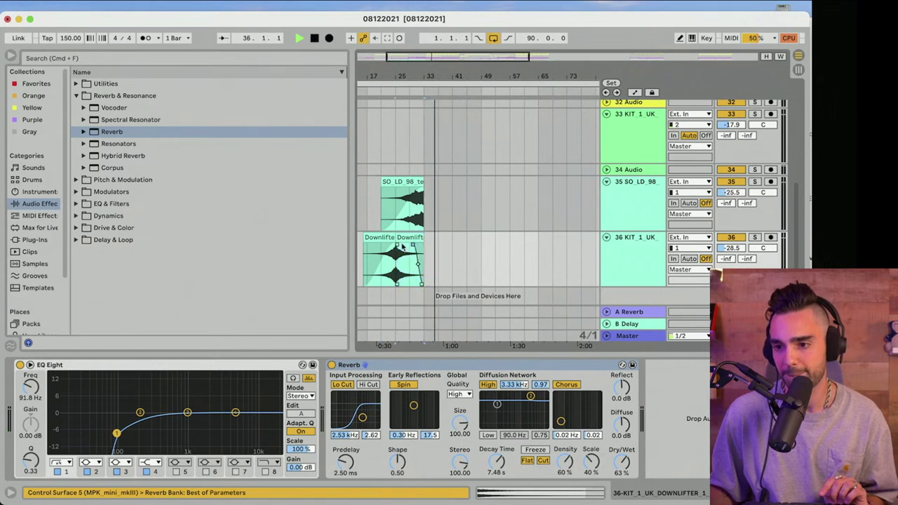
left_click(400, 238)
key("super+d")
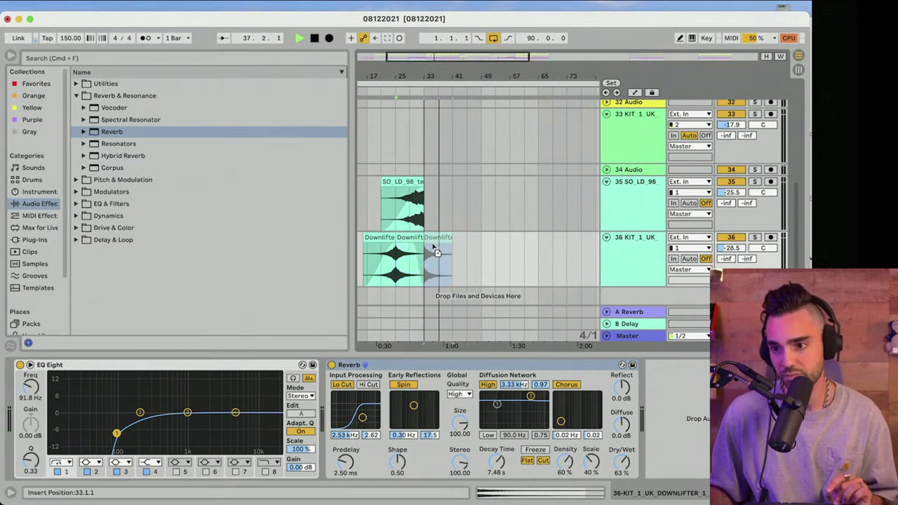
Play the arrangement from bar 29 to check the downlifters, and hide the device view and the browser
left_click(414, 276)
key("space")
key("space")
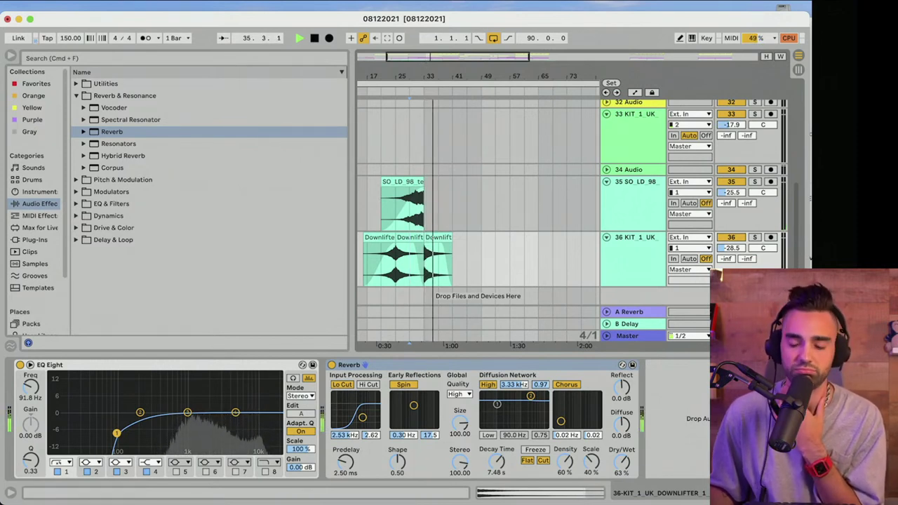
key("super+alt+l")
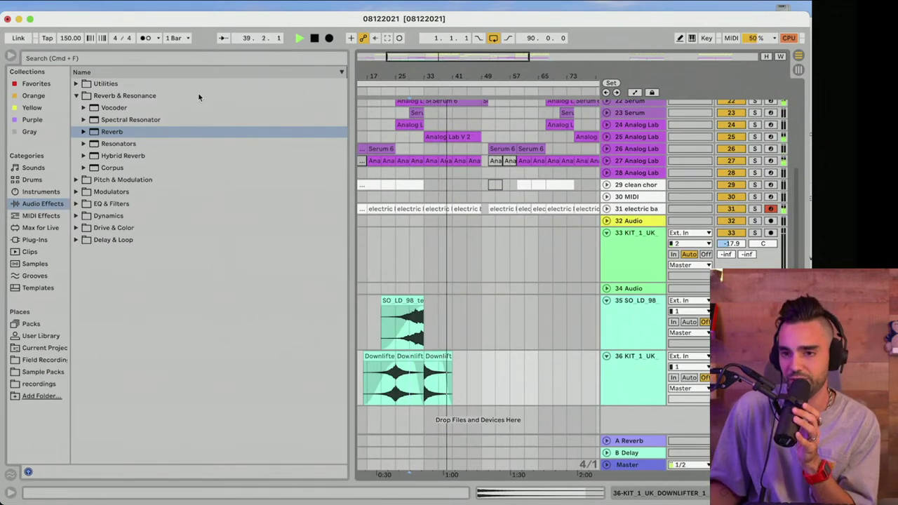
left_click(10, 57)
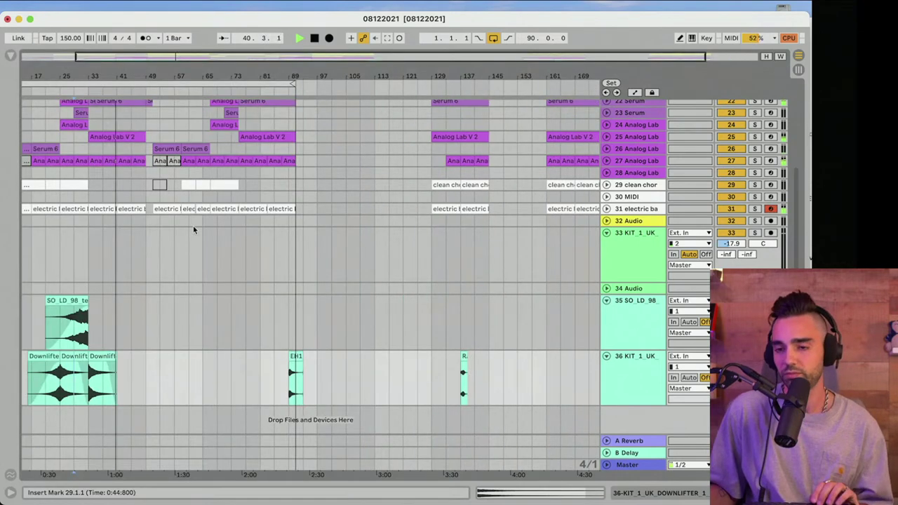
Copy the Downlifter_1 clip from bar 33 to bar 41 and transpose the copy by -3 semitones
left_click_drag(118, 74, 355, 205)
left_click_drag(335, 357, 410, 370)
double_click(393, 372)
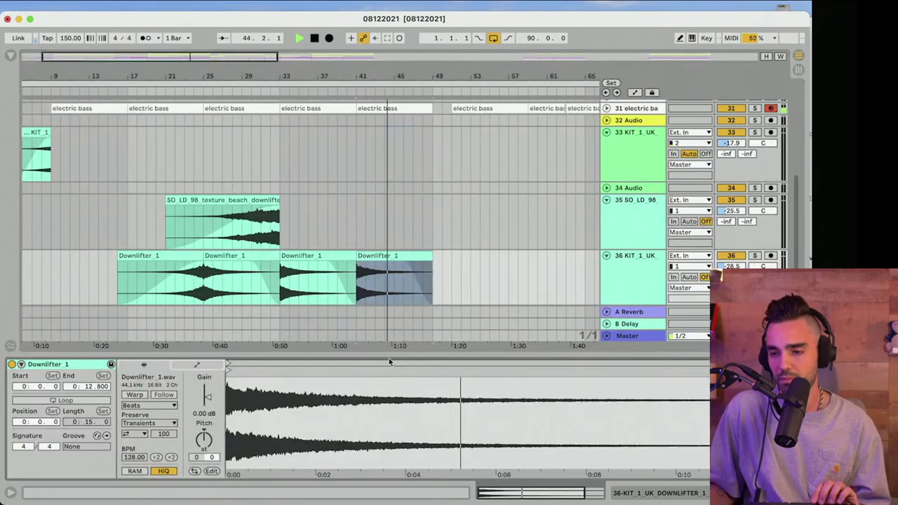
left_click_drag(204, 439, 204, 445)
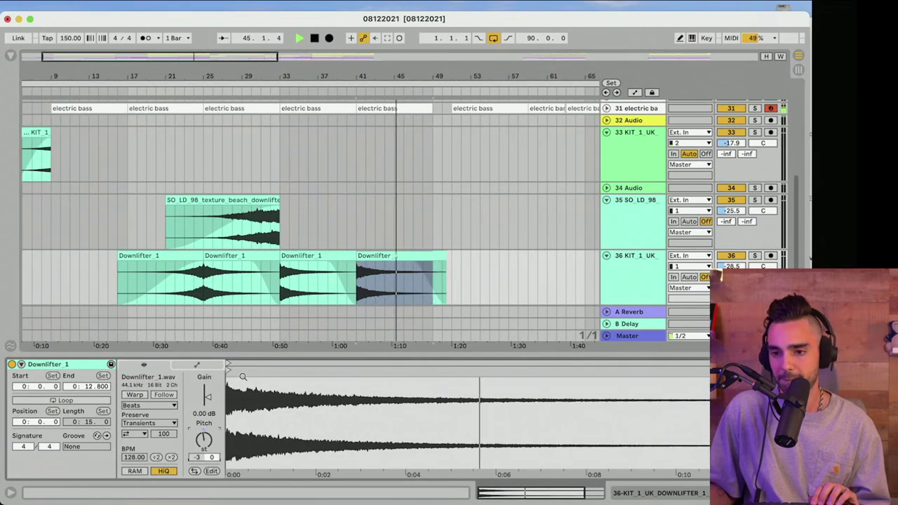
Play from bar 40 and lower the gain of the Downlifter_1 clip at bar 41 to -2.99 dB
key("space")
left_click(349, 280)
key("space")
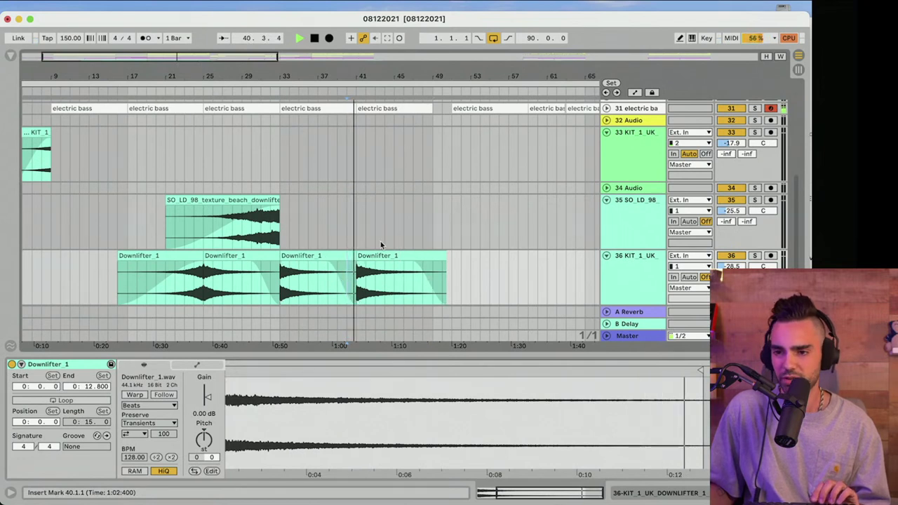
scroll(381, 251, "down", 1)
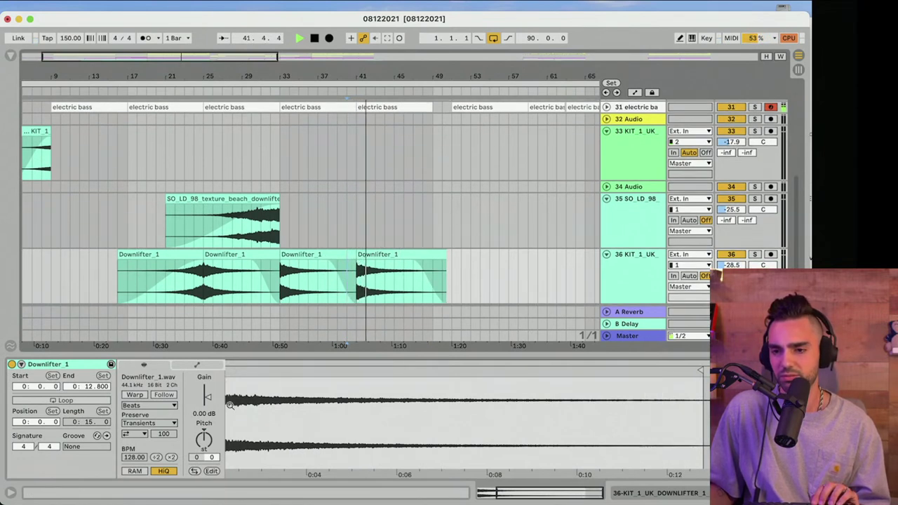
mouse_move(207, 397)
left_mouse_down()
mouse_move(207, 421)
mouse_move(207, 397)
left_mouse_up()
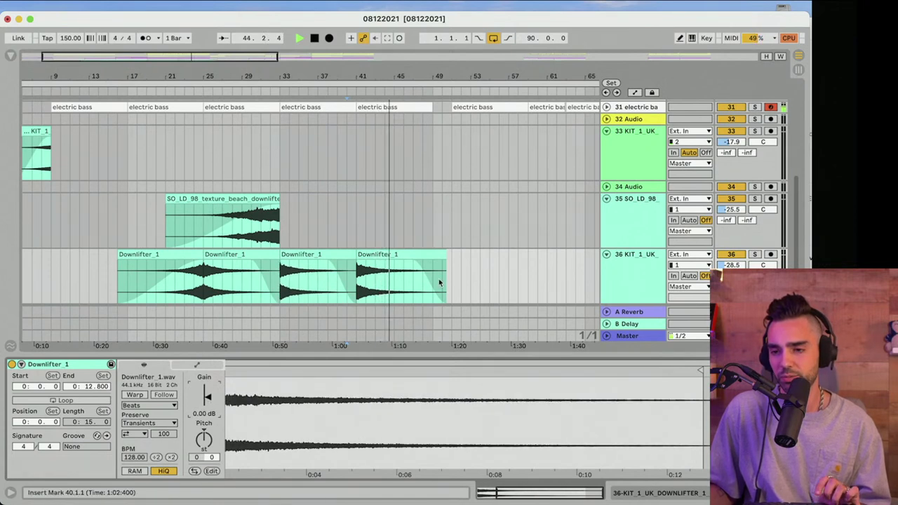
left_click(383, 253)
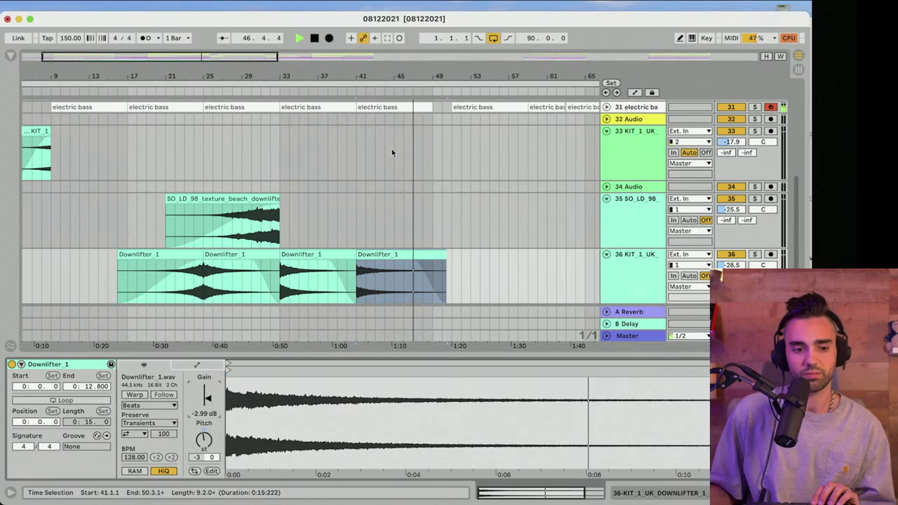
left_click_drag(400, 79, 292, 77)
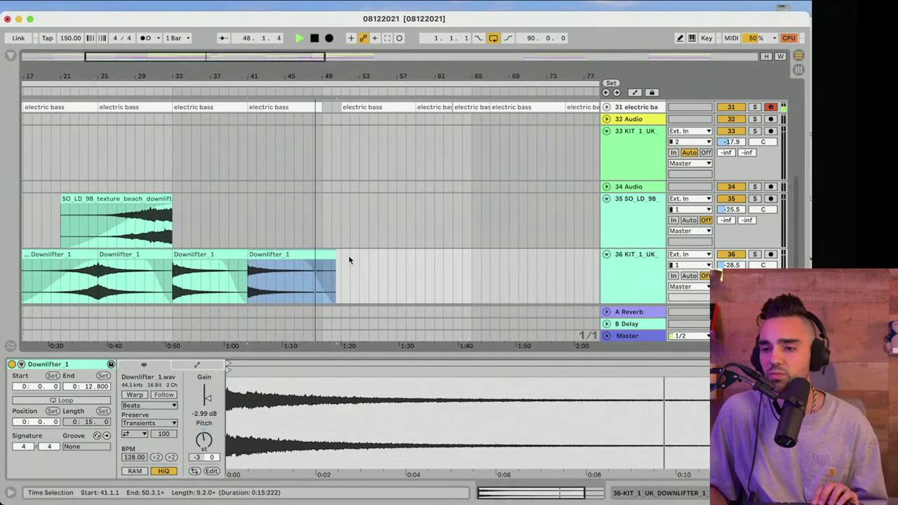
Trim the Downlifter_1 clip that starts at bar 41 so it ends at bar 49
left_click_drag(328, 253, 317, 253)
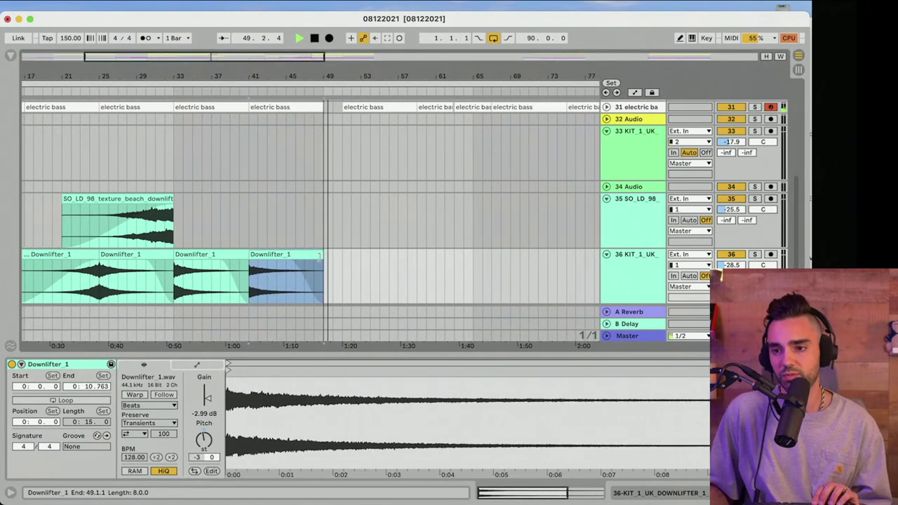
left_click(334, 82)
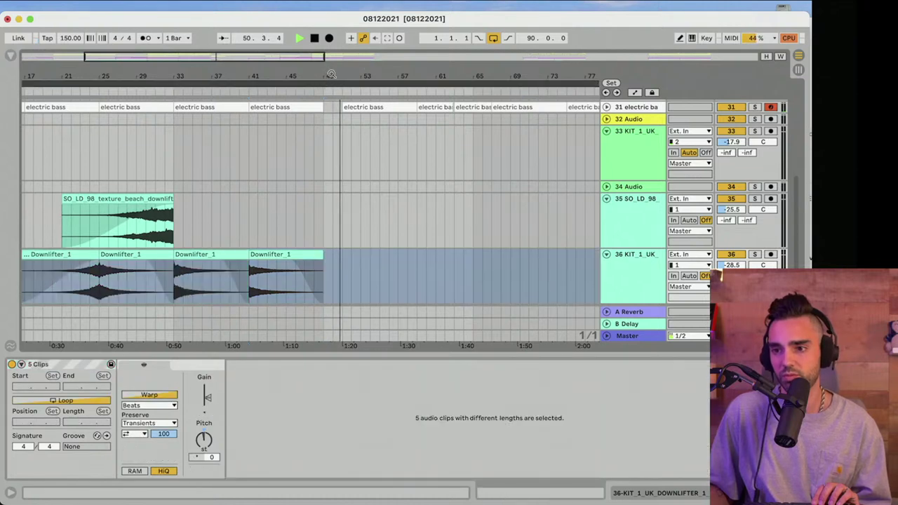
left_click_drag(332, 79, 332, 50)
scroll(411, 253, "down", 1)
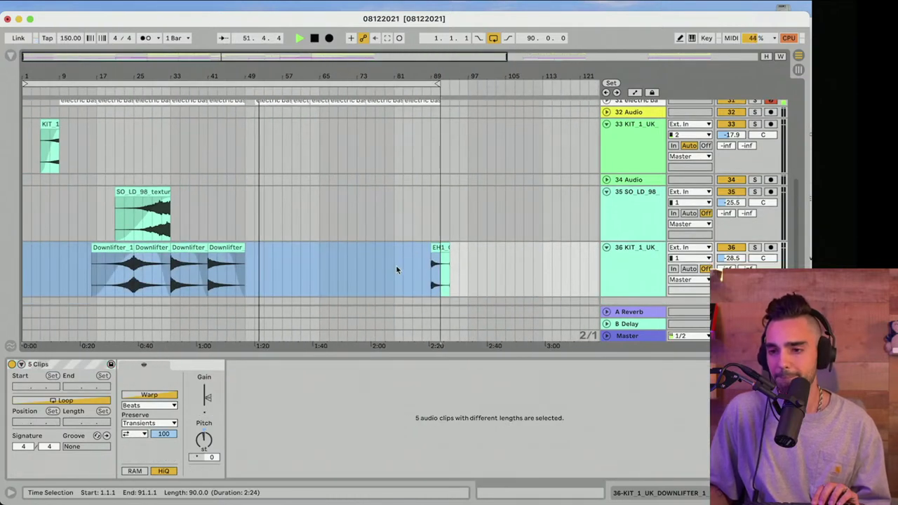
scroll(396, 266, "up", 10)
scroll(396, 266, "down", 11)
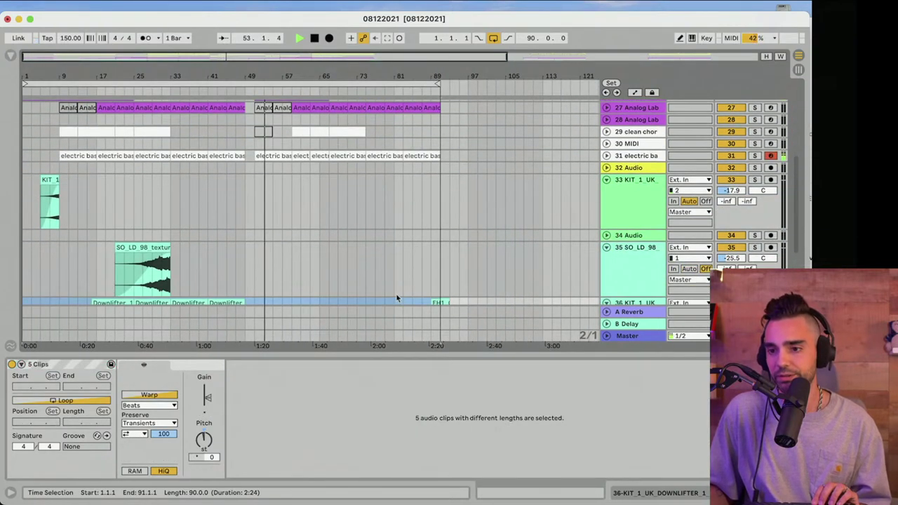
scroll(277, 225, "up", 1)
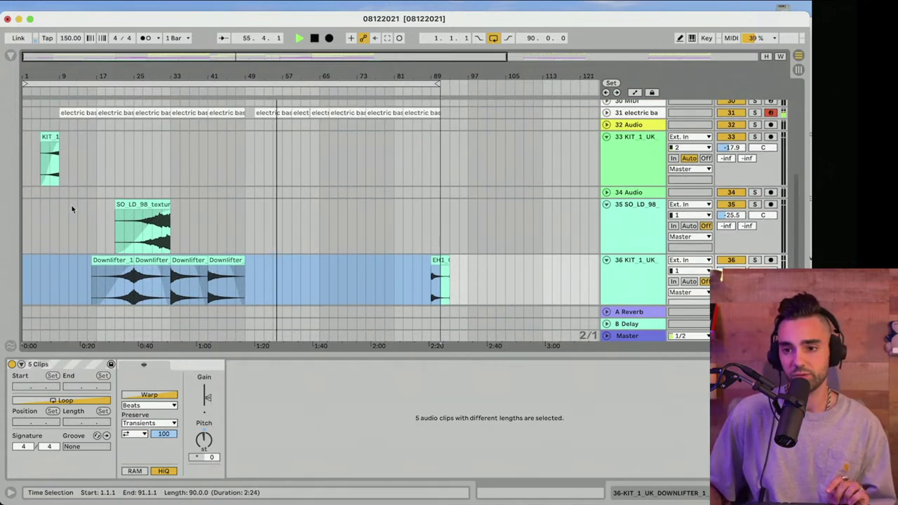
Trim the start of the first Downlifter_1 clip on track 36 to bar 17
left_click(25, 207)
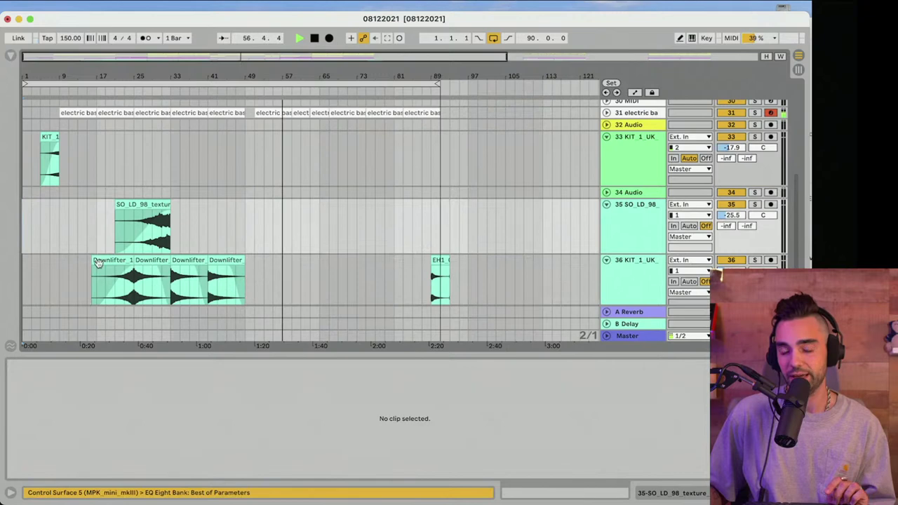
scroll(99, 267, "up", 2)
scroll(100, 267, "up", 3)
scroll(99, 262, "down", 6)
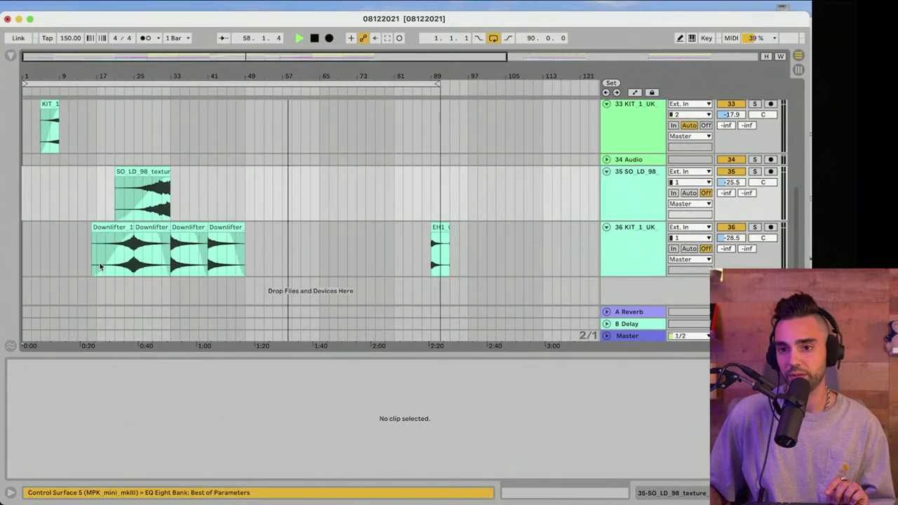
left_click(94, 228)
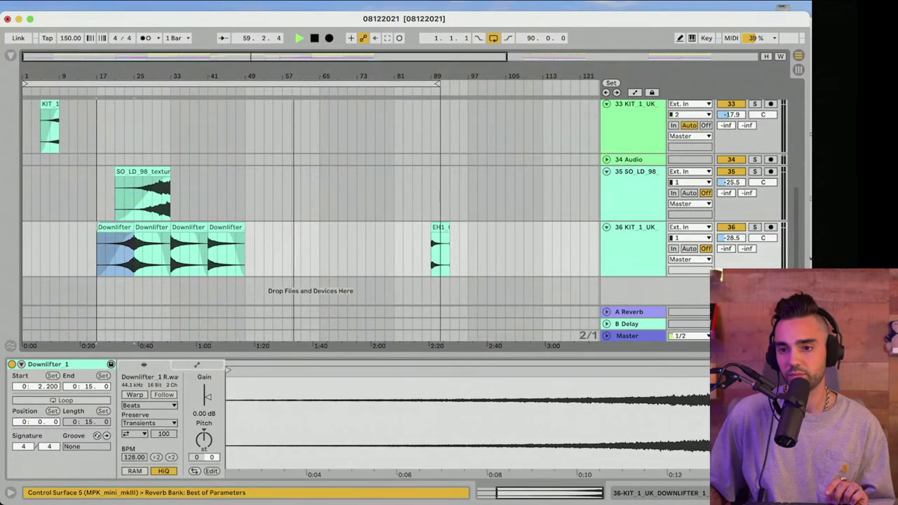
Copy bars 9 to 49 of tracks 35 and 36 with their downlifter clips and paste them at bar 51
scroll(94, 222, "up", 10)
scroll(97, 258, "down", 10)
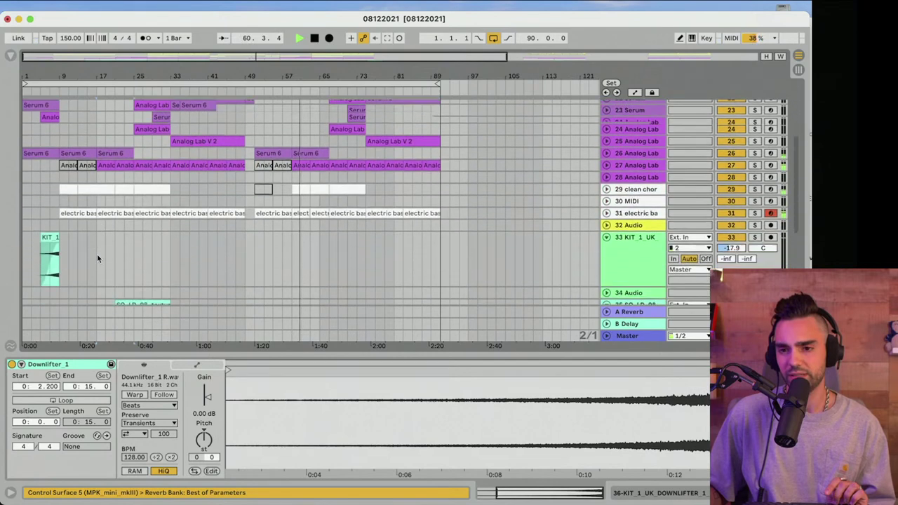
scroll(97, 254, "up", 1)
scroll(96, 254, "down", 3)
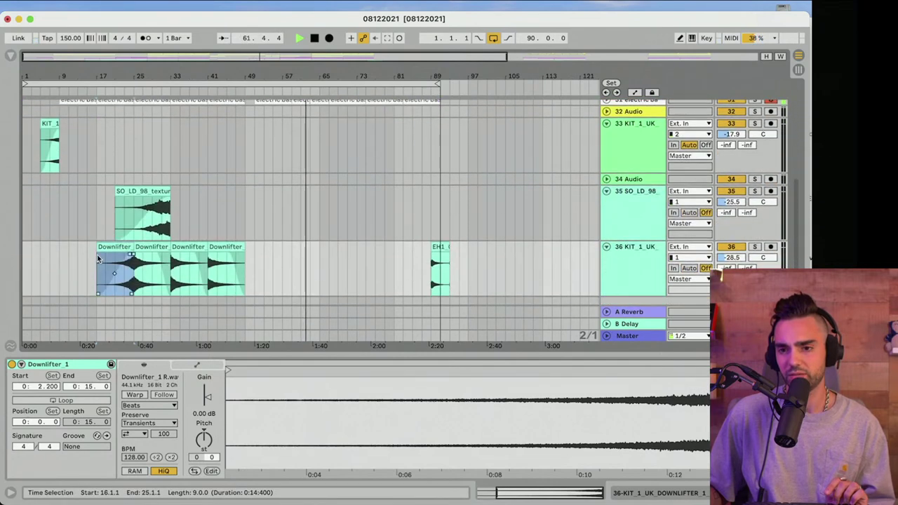
left_click(59, 226)
left_click_drag(59, 226, 244, 249)
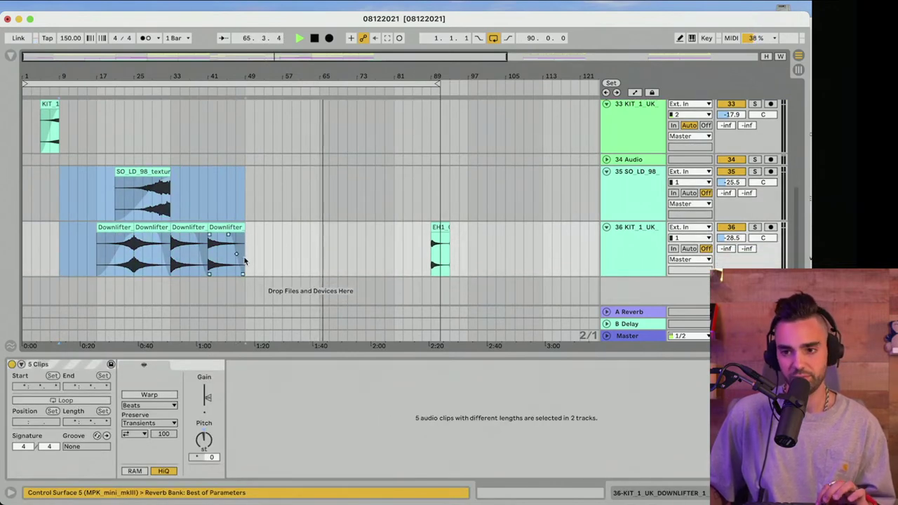
scroll(245, 256, "up", 10)
scroll(244, 259, "down", 2)
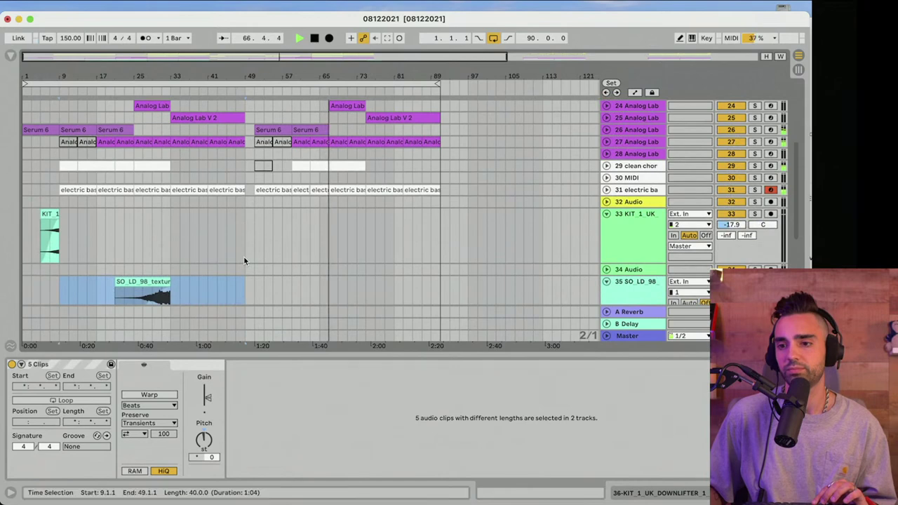
scroll(246, 252, "down", 8)
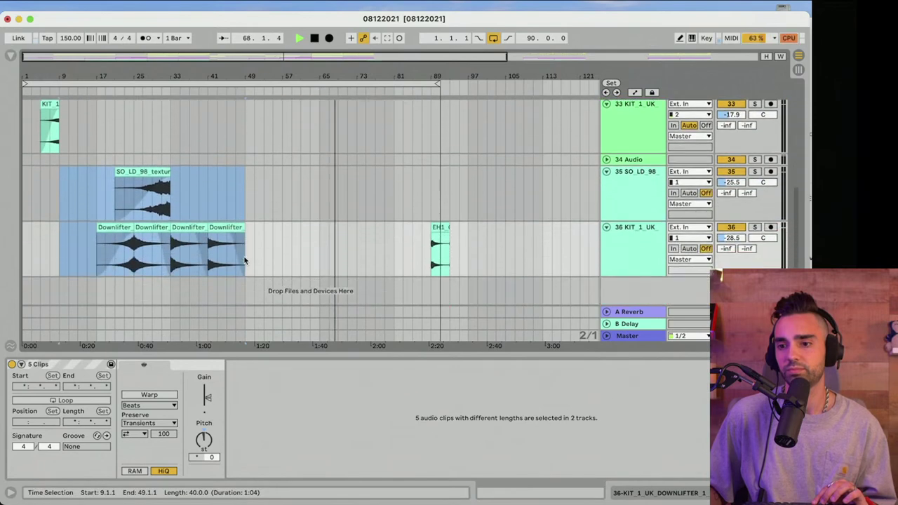
scroll(259, 200, "up", 6)
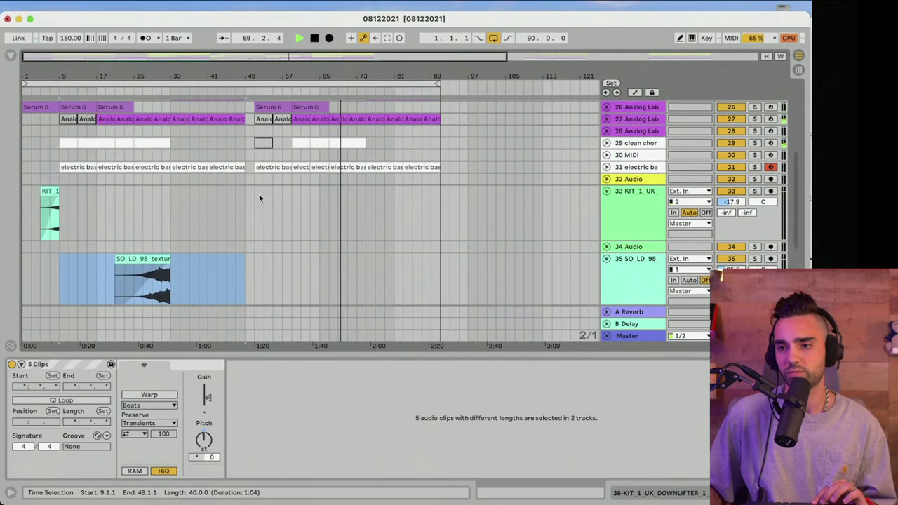
left_click(254, 284)
key("super+v")
scroll(254, 286, "down", 3)
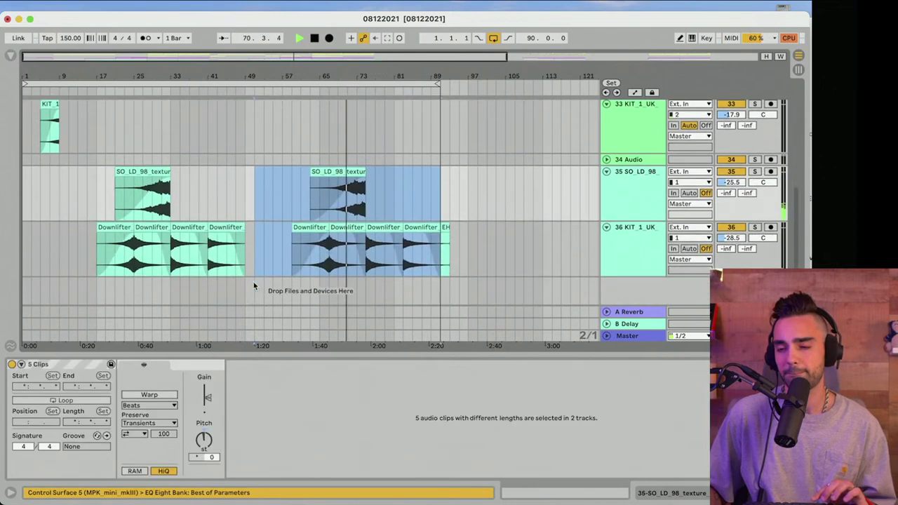
scroll(326, 247, "up", 3)
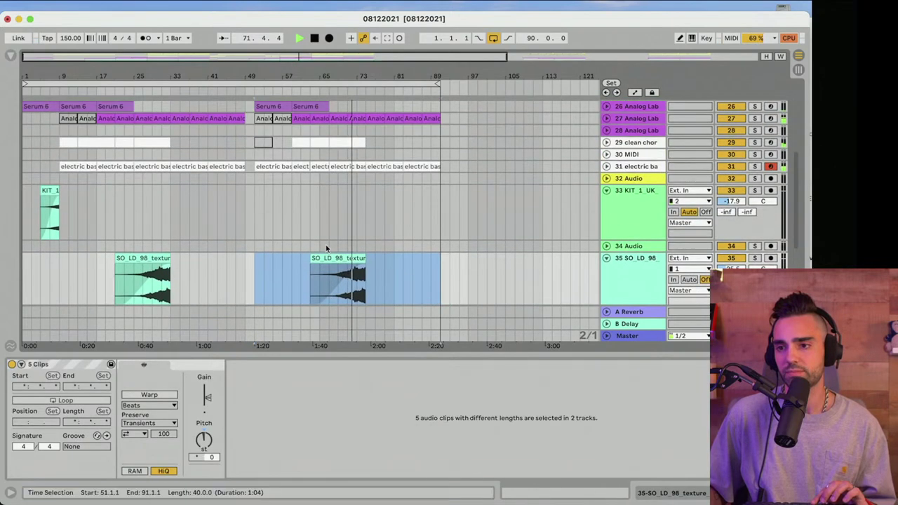
scroll(322, 247, "down", 3)
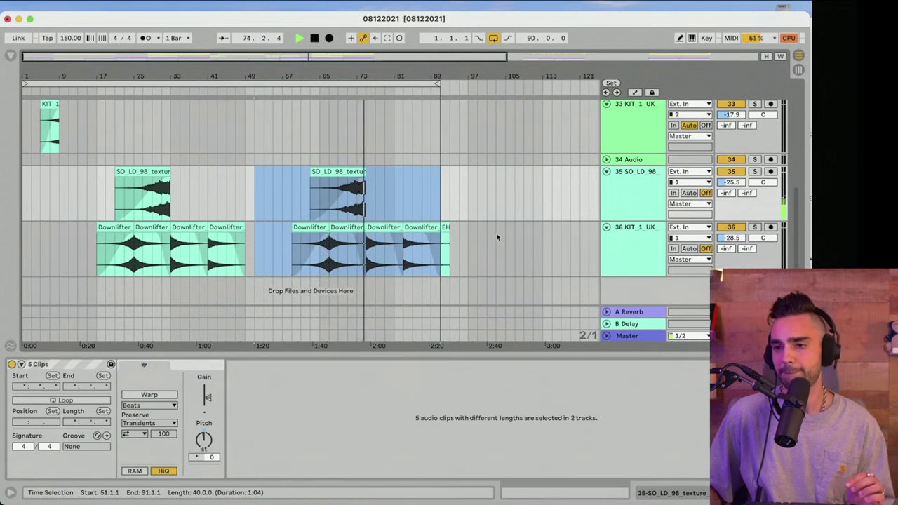
Move the EH1_02_A_Downlifter clip from track 36 to track 34 at bar 49, four bars long, and expand track 34
left_click_drag(445, 237, 476, 232)
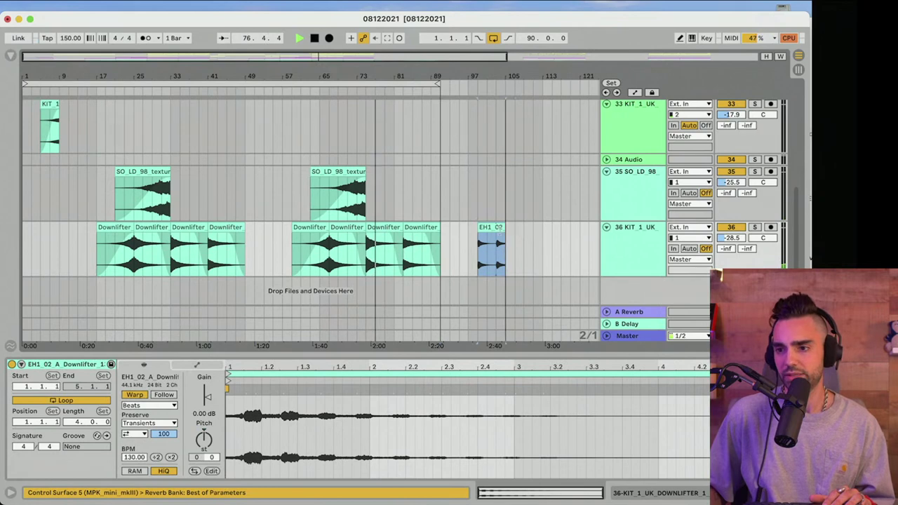
scroll(477, 231, "up", 5)
scroll(478, 235, "down", 5)
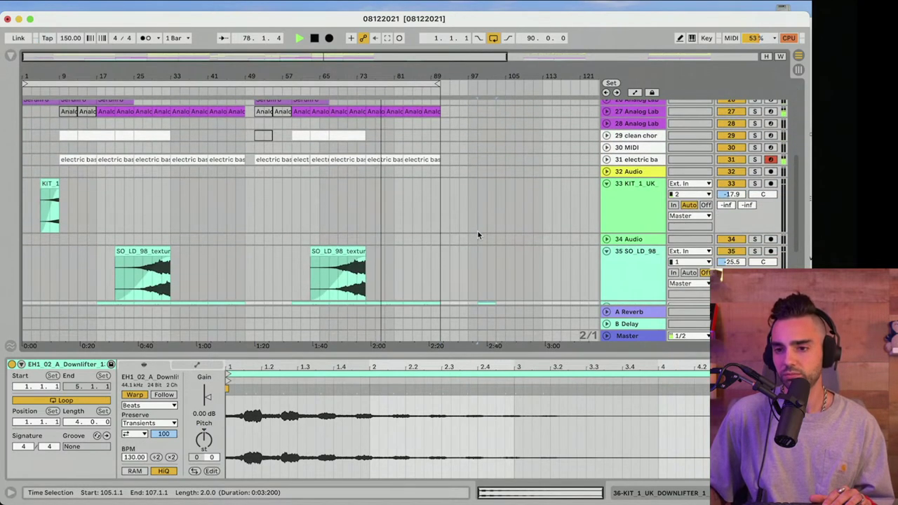
left_click(238, 212)
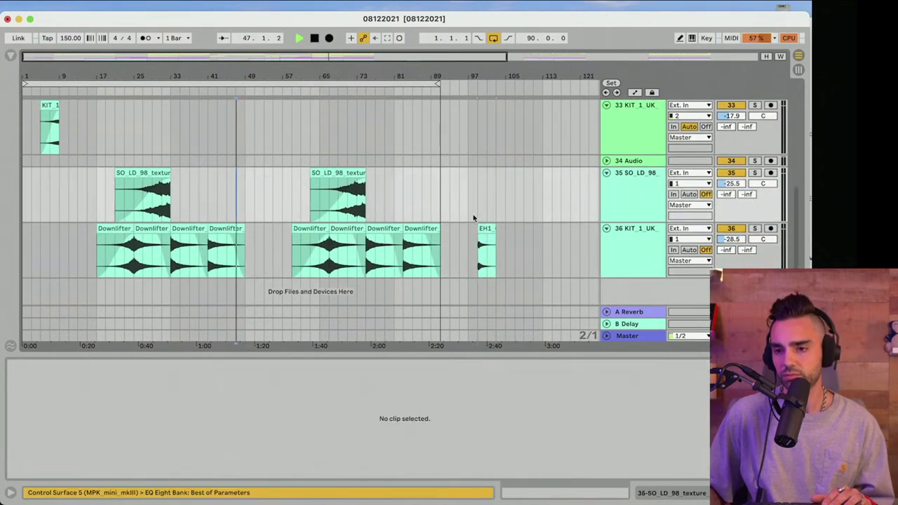
left_click_drag(483, 225, 252, 157)
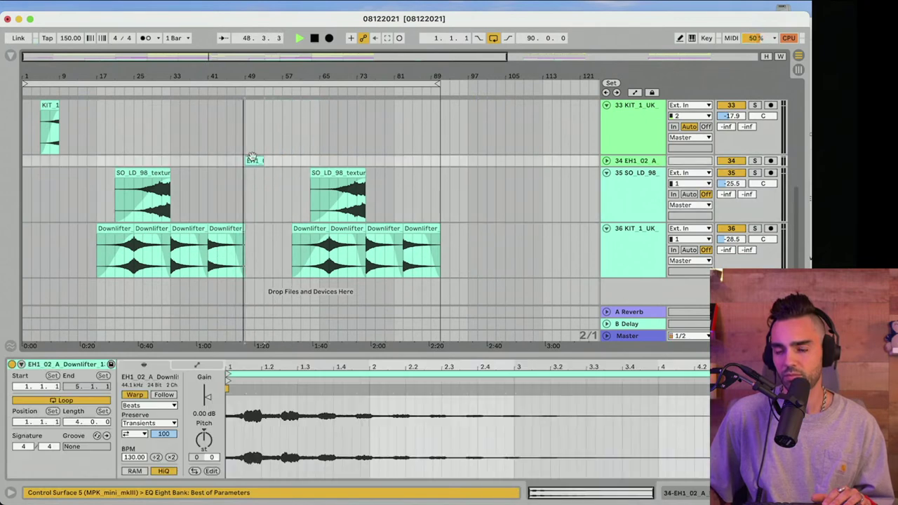
left_click(606, 161)
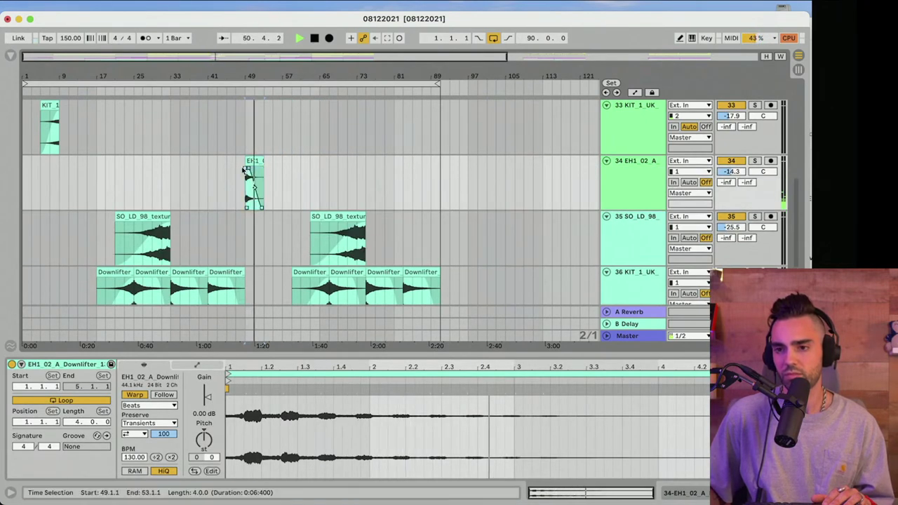
Try a copy of the KIT_1_UK_DOWNLIFTER clip at bar 49 on track 33, stop playback and delete the copy
scroll(97, 128, "up", 2)
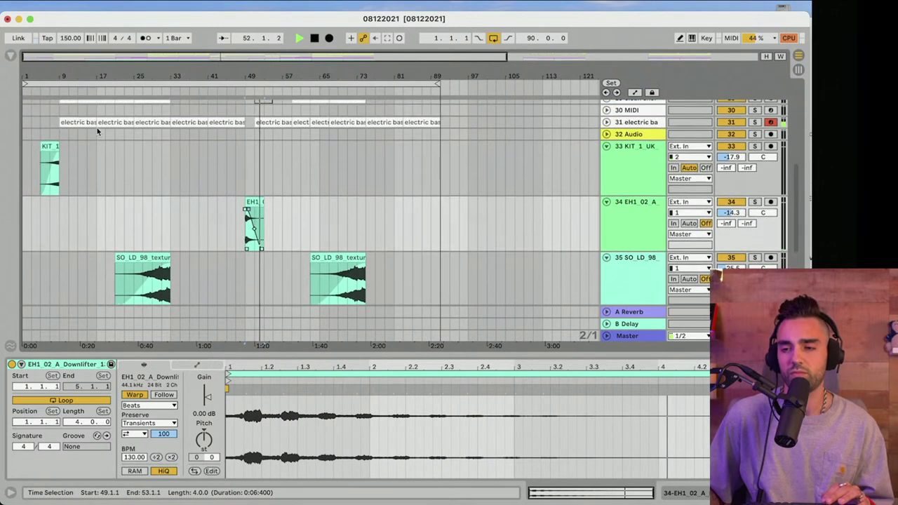
left_click(50, 147)
left_click_drag(51, 147, 257, 155)
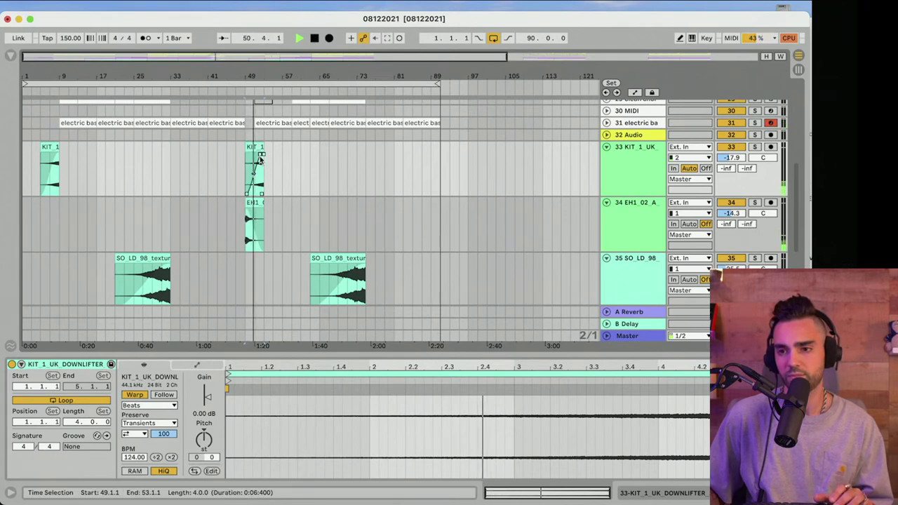
scroll(264, 168, "up", 4)
key("space")
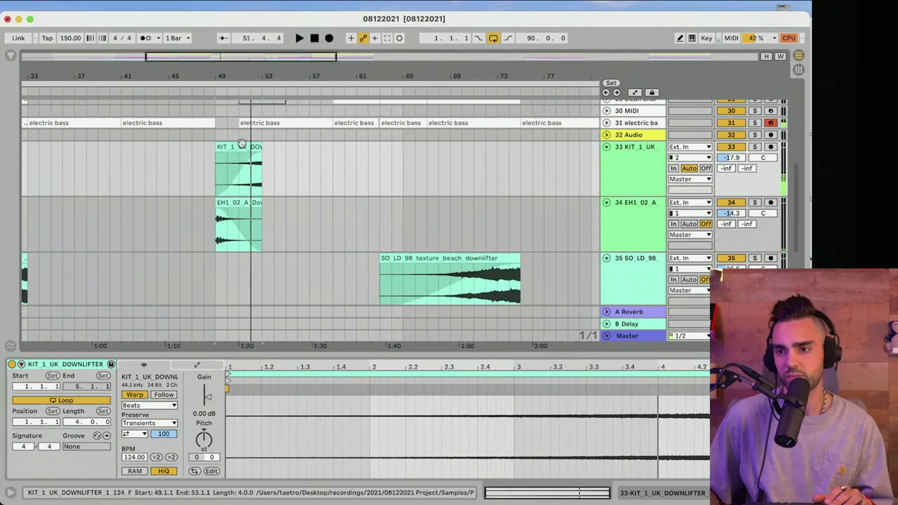
left_click(241, 146)
key("Delete")
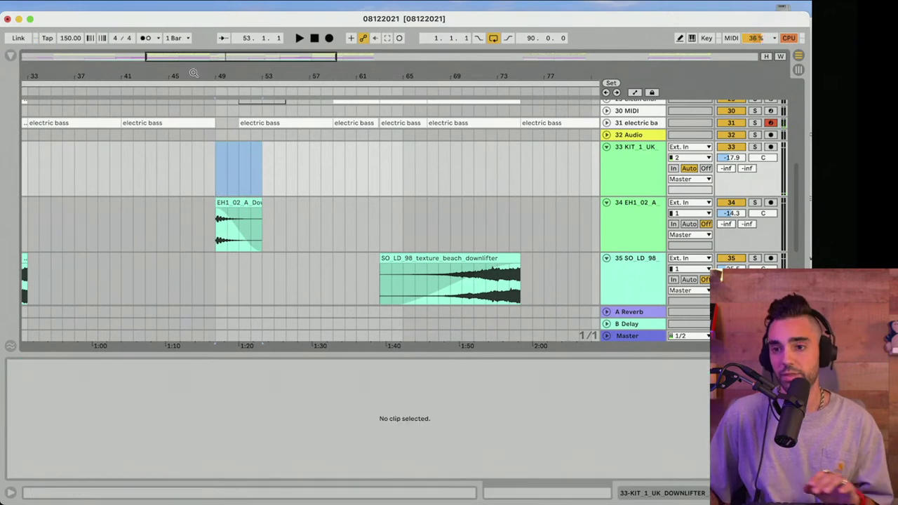
Collapse the downlifter tracks 33 to 36
left_click_drag(194, 73, 541, 32)
scroll(122, 211, "up", 3)
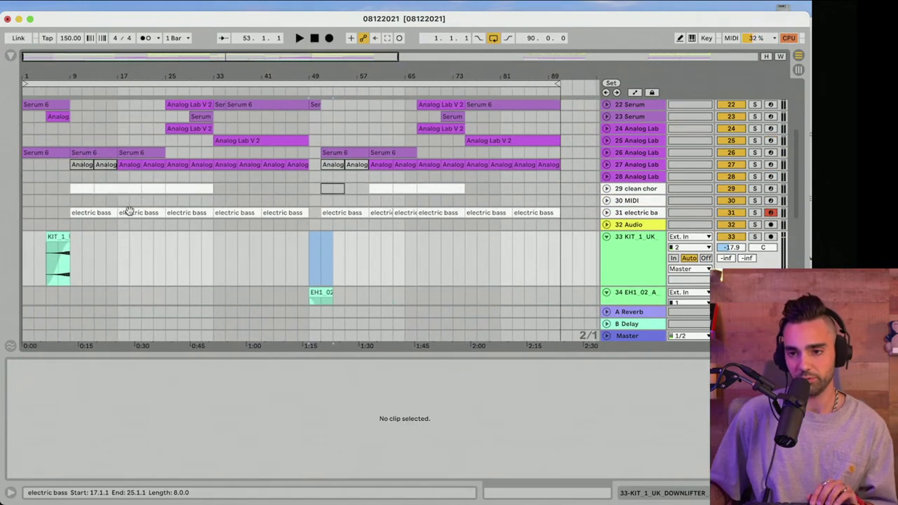
left_click(606, 238)
scroll(95, 208, "up", 5)
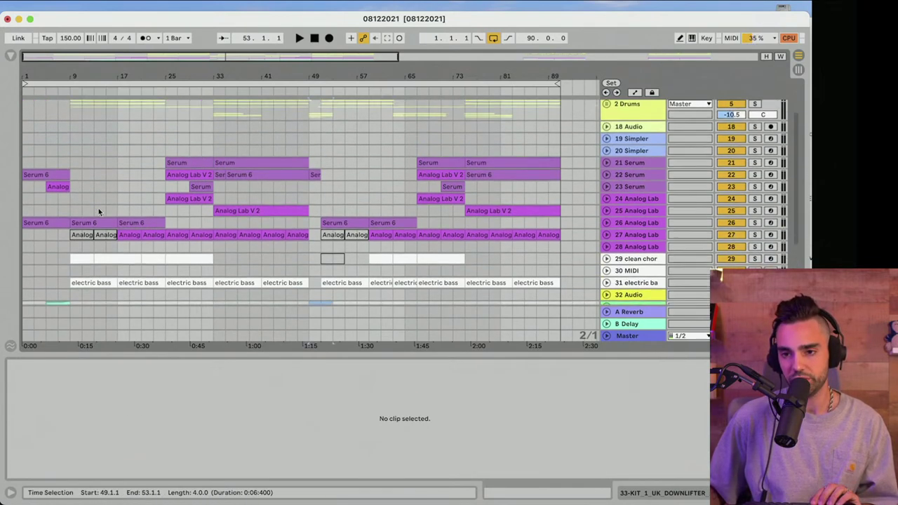
Expand the 21 Serum and 22 Serum tracks and play the transition from bar 7 into bar 9
left_click(605, 168)
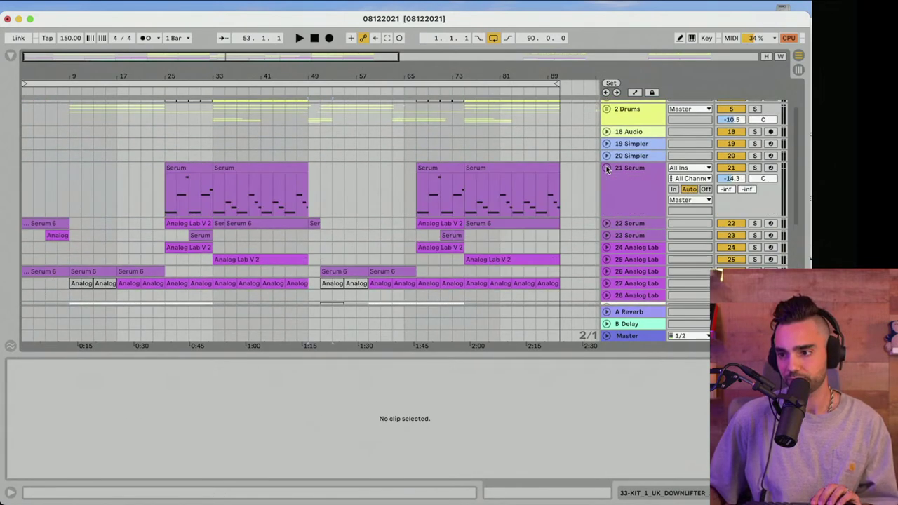
left_click(606, 168)
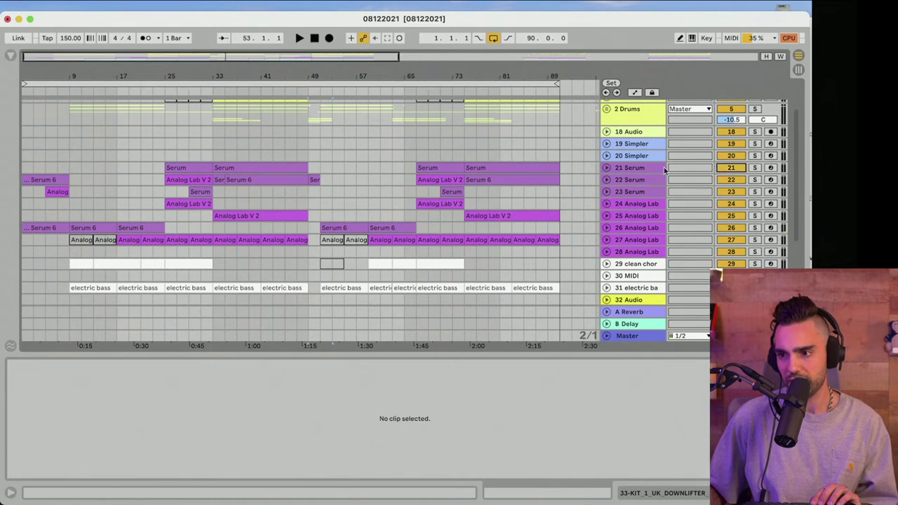
left_click(607, 169)
left_click(59, 205)
key("space")
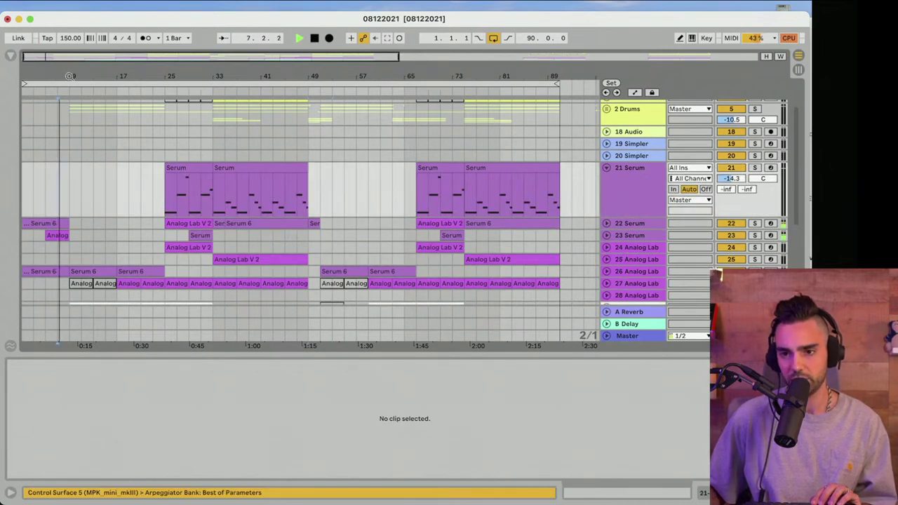
left_click_drag(70, 76, 70, 98)
left_click(606, 223)
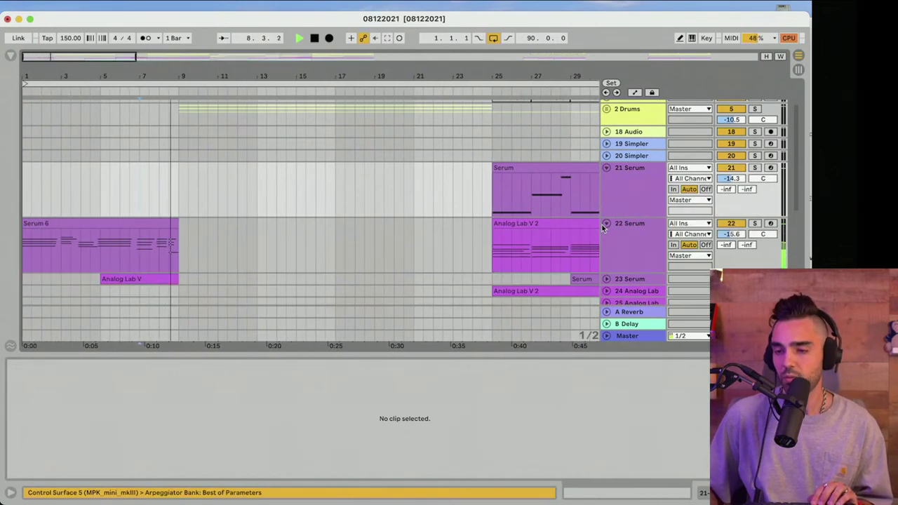
scroll(582, 226, "down", 5)
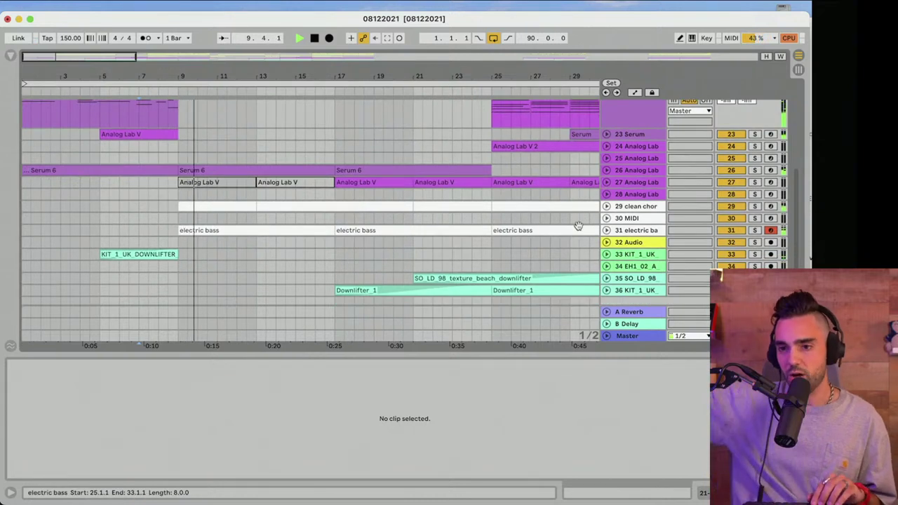
key("space")
Automate the 22 Serum track's Speaker On to off from bar 9 to bar 25 and play from bar 7
scroll(606, 210, "up", 2)
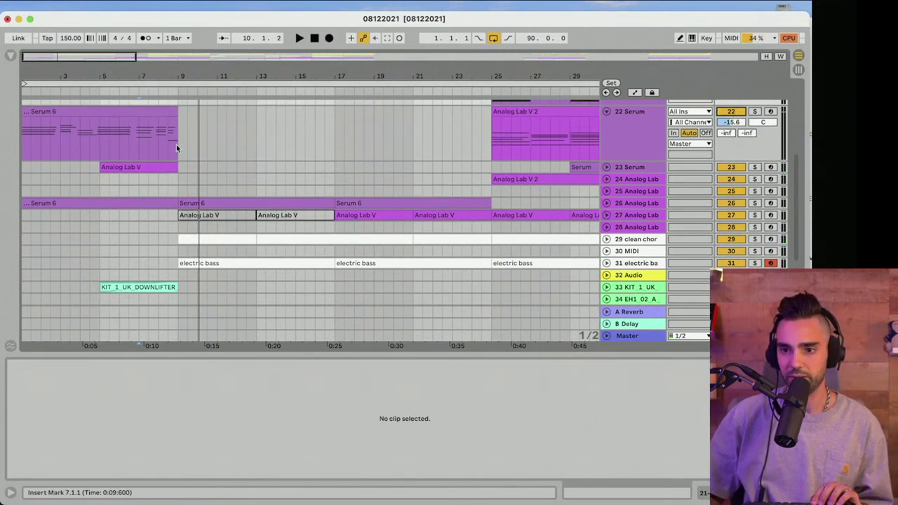
left_click_drag(178, 144, 491, 148)
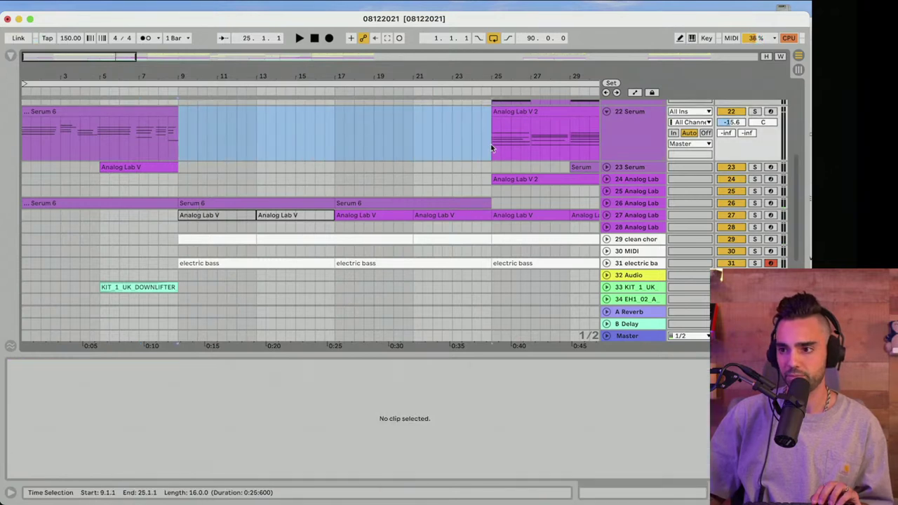
left_click(150, 157)
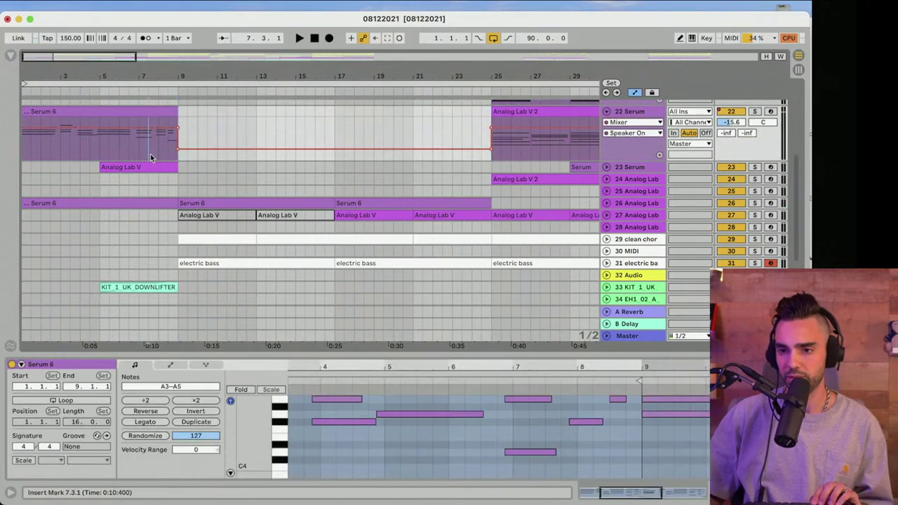
key("space")
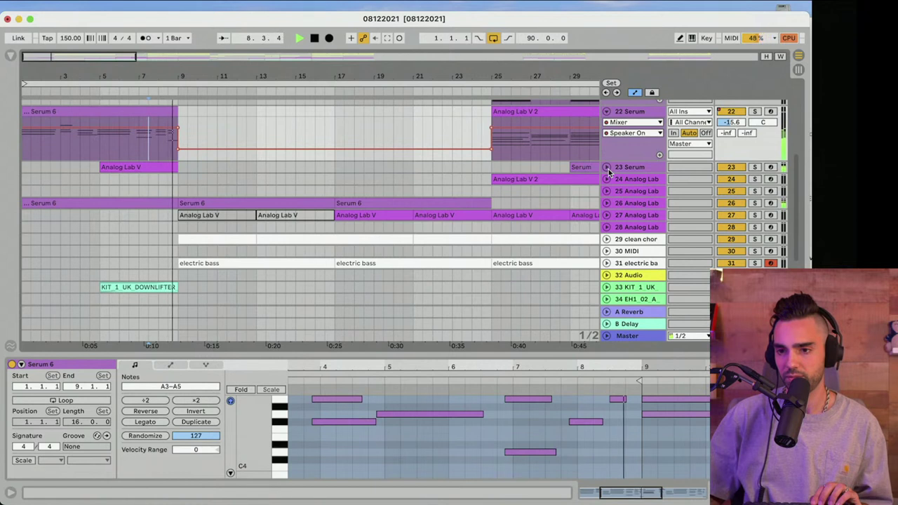
Expand the 23 Serum track, automate its Speaker On to off from bar 9 to bar 25, and replay from bar 8
left_click(606, 168)
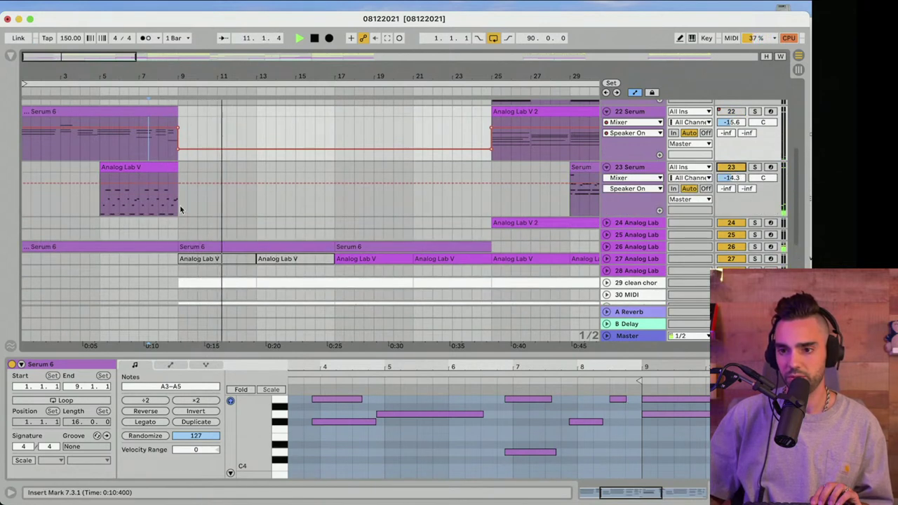
left_click_drag(180, 208, 481, 209)
scroll(479, 210, "down", 2)
scroll(505, 205, "down", 2)
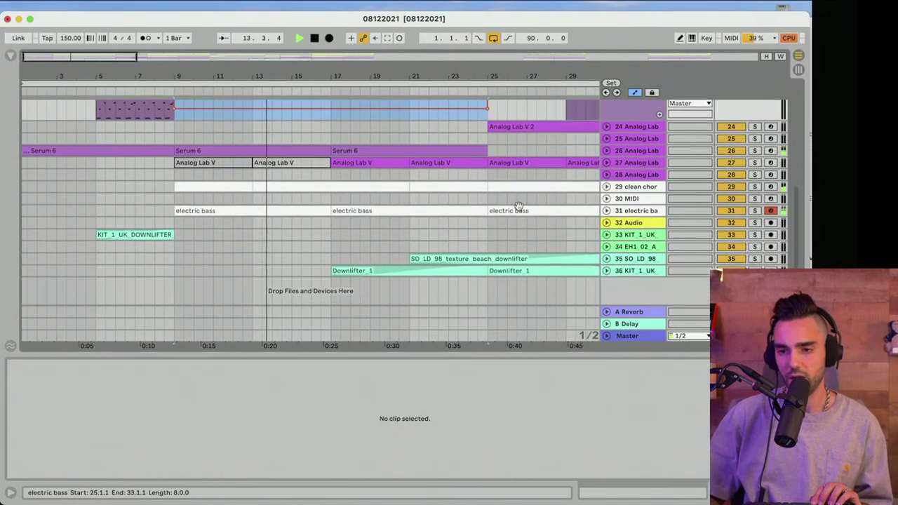
left_click(156, 214)
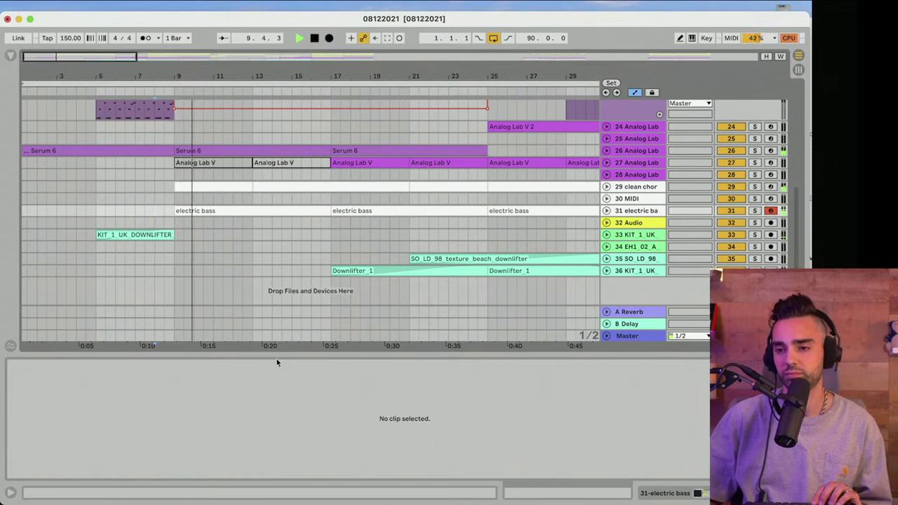
Enlarge the arrangement area, solo tracks 23 to 26 in turn to compare them, open track 26's devices and stop playback
left_click_drag(275, 361, 273, 438)
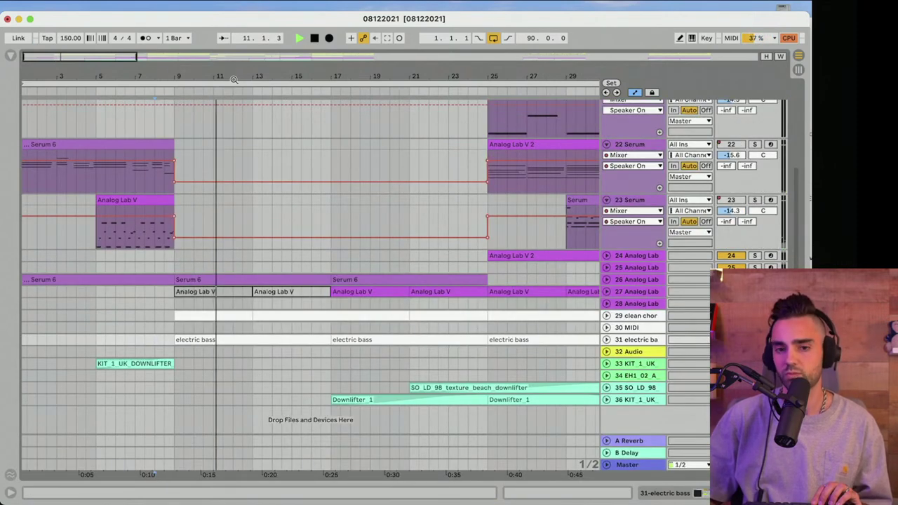
left_click_drag(235, 80, 234, 49)
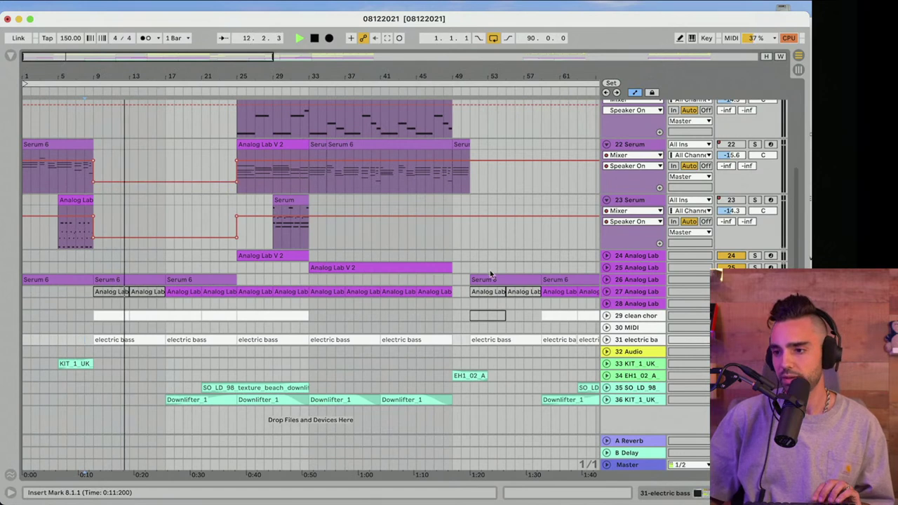
left_click(755, 202)
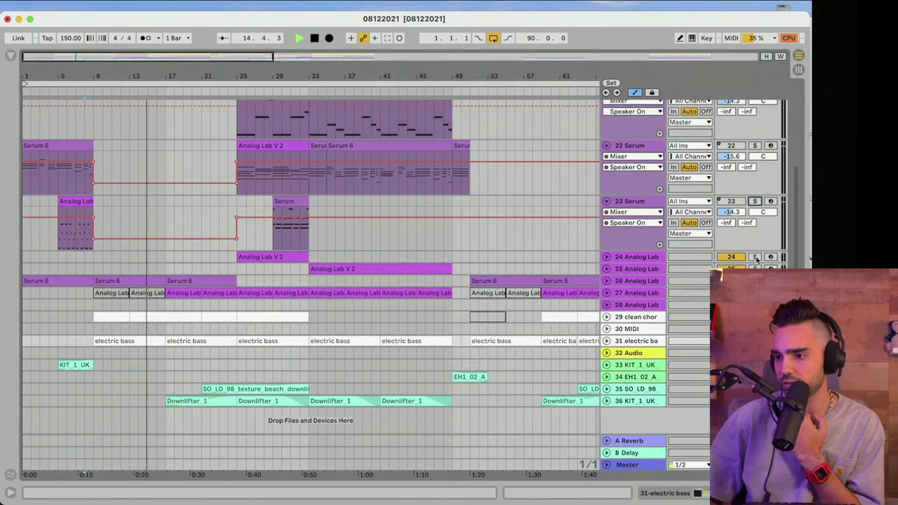
left_click(755, 257)
left_click(756, 269)
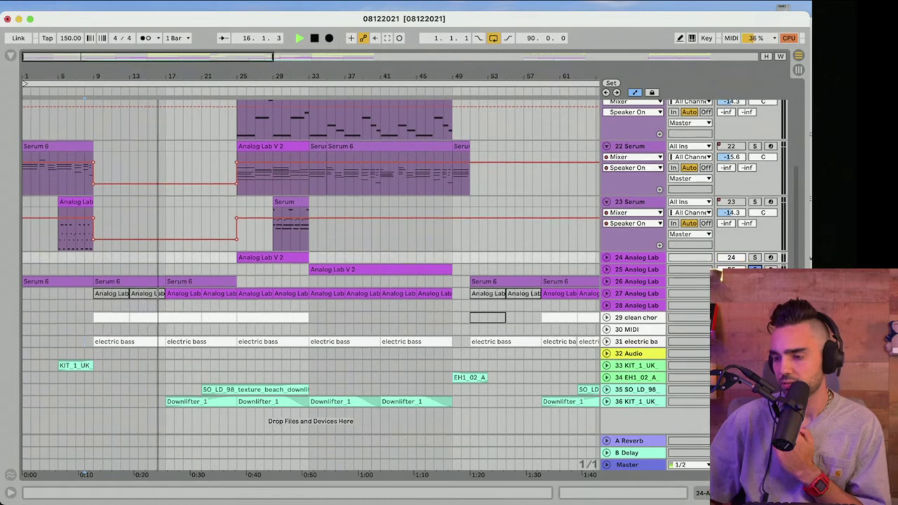
left_click(651, 282)
double_click(651, 284)
key("space")
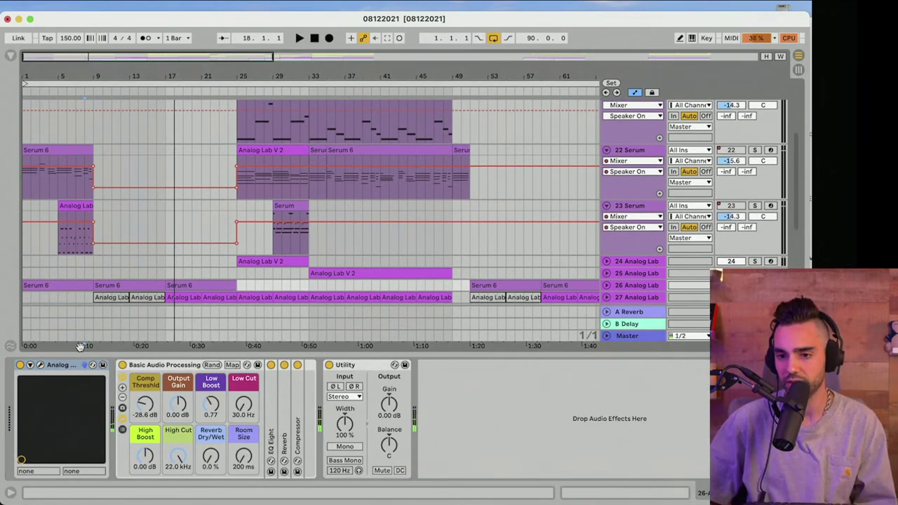
Open the Analog Lab V instrument on track 26, show its Home page and try the Controls and history toggles
left_click(41, 365)
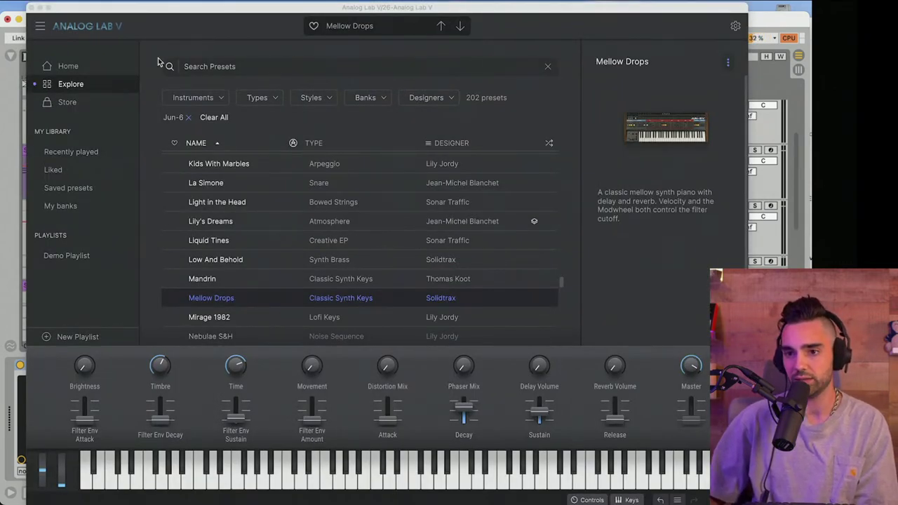
left_click(68, 66)
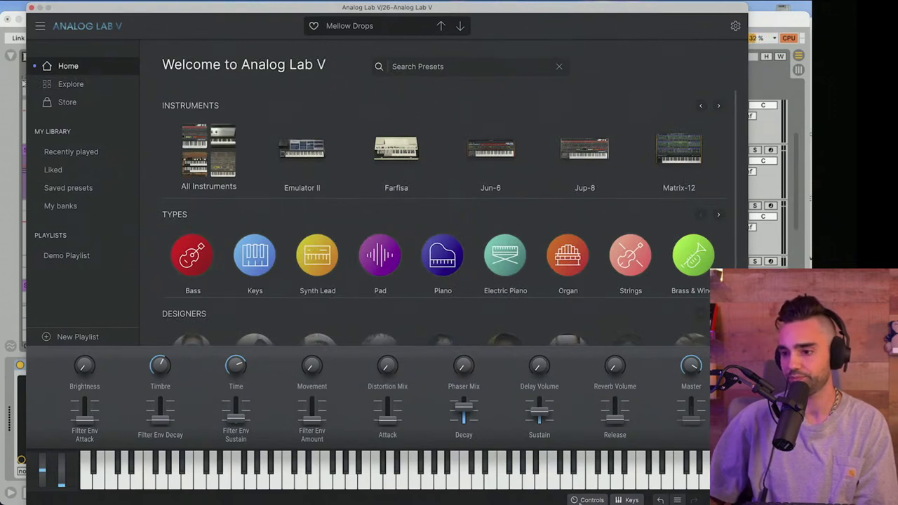
left_click(583, 500)
left_click(583, 501)
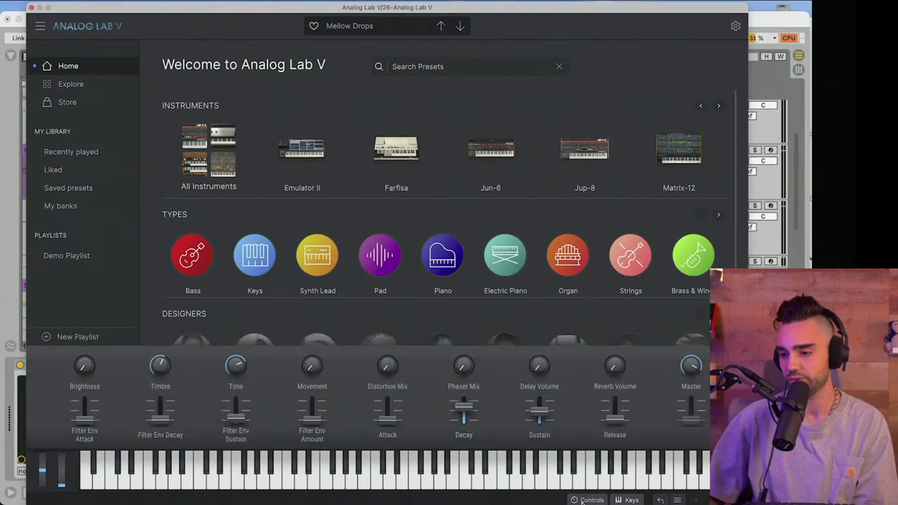
left_click(677, 500)
left_click(678, 501)
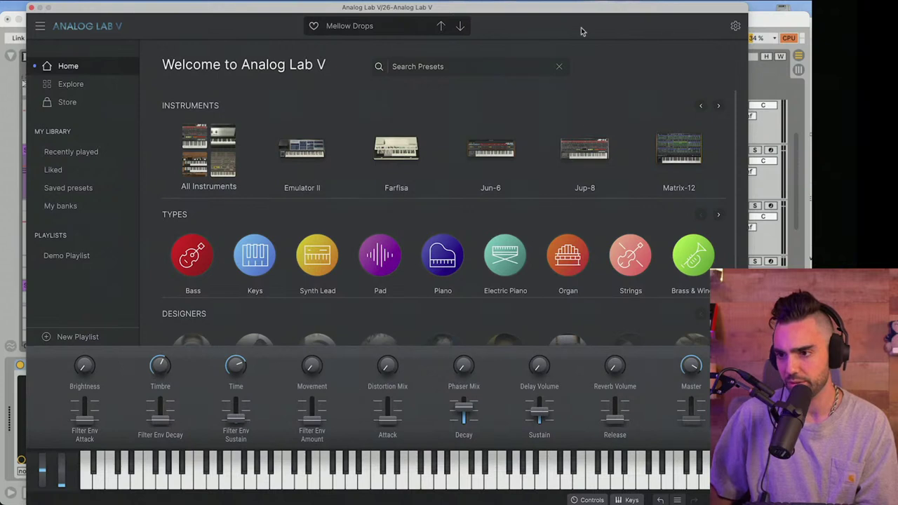
Examine Analog Lab V's main menu, settings, Controls and Keys toggles and preset history, then close the instrument window
left_click_drag(622, 10, 595, 29)
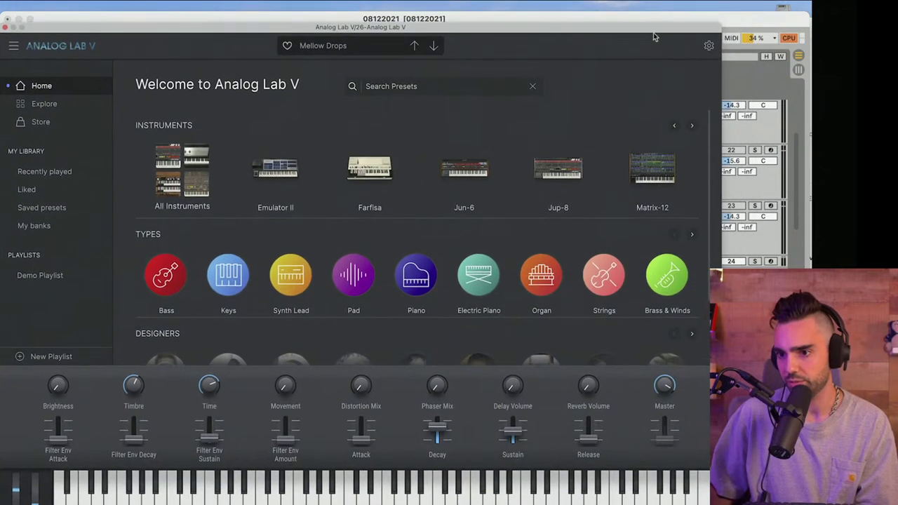
scroll(557, 209, "down", 2)
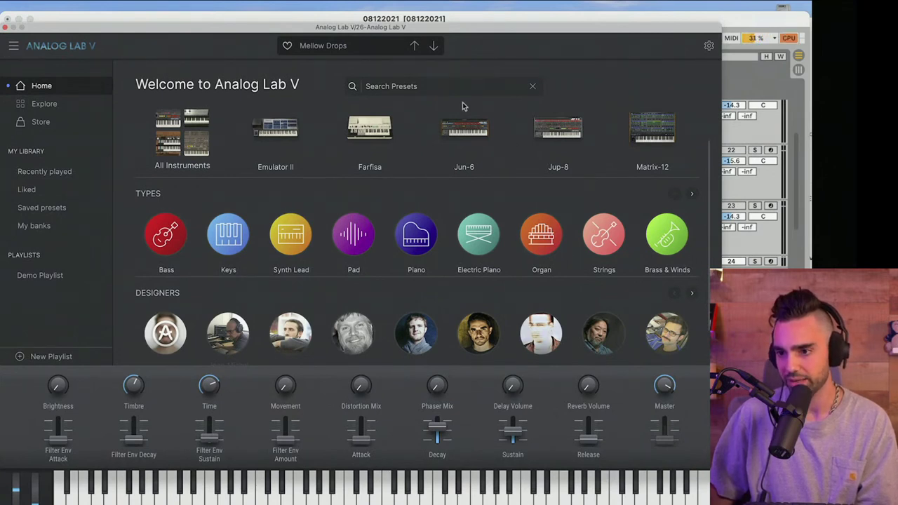
left_click(13, 45)
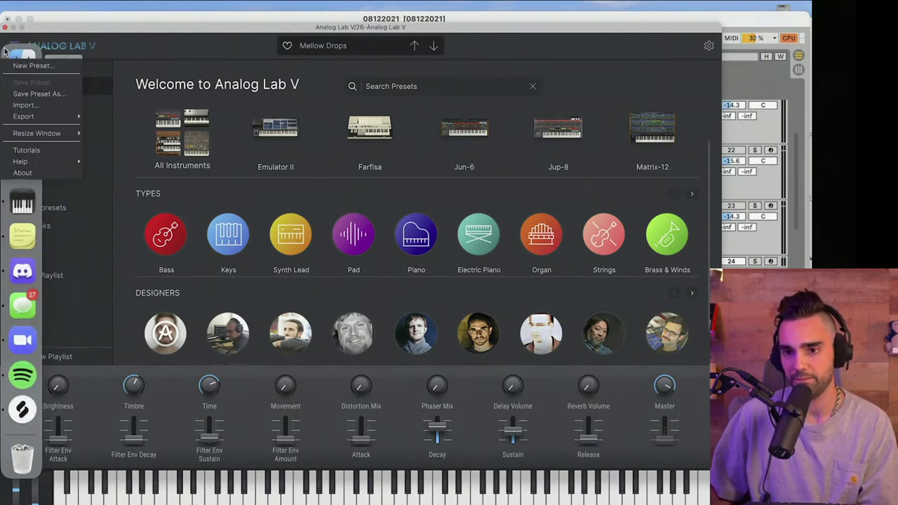
left_click(135, 46)
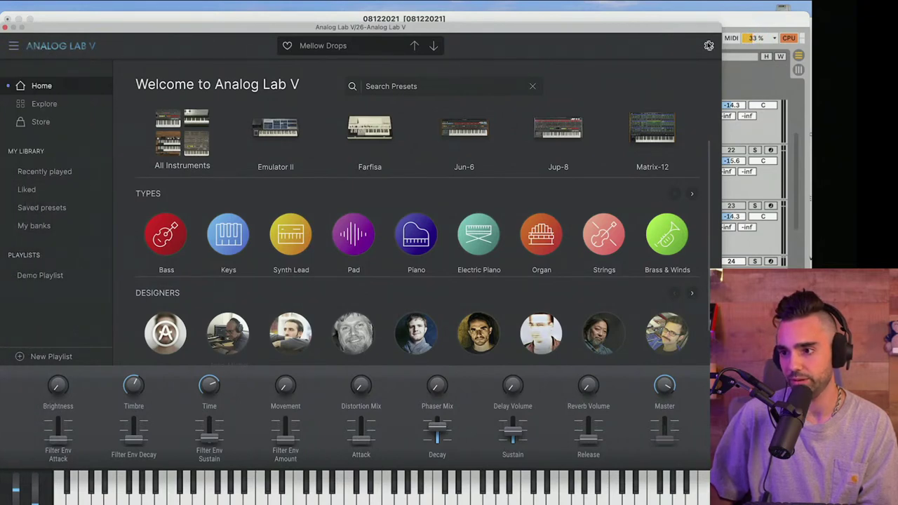
left_click(709, 45)
left_click_drag(702, 30, 589, 26)
left_click(501, 44)
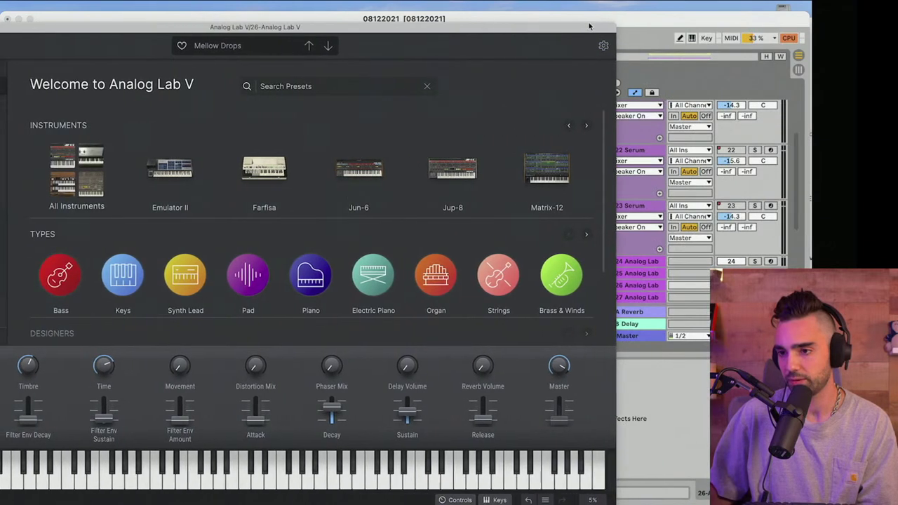
left_click(460, 500)
left_click(460, 499)
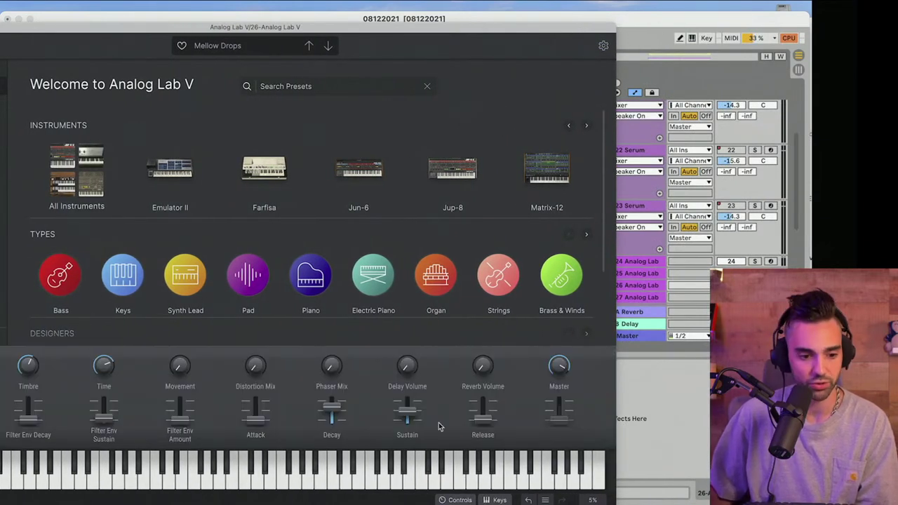
left_click(501, 499)
left_click(501, 499)
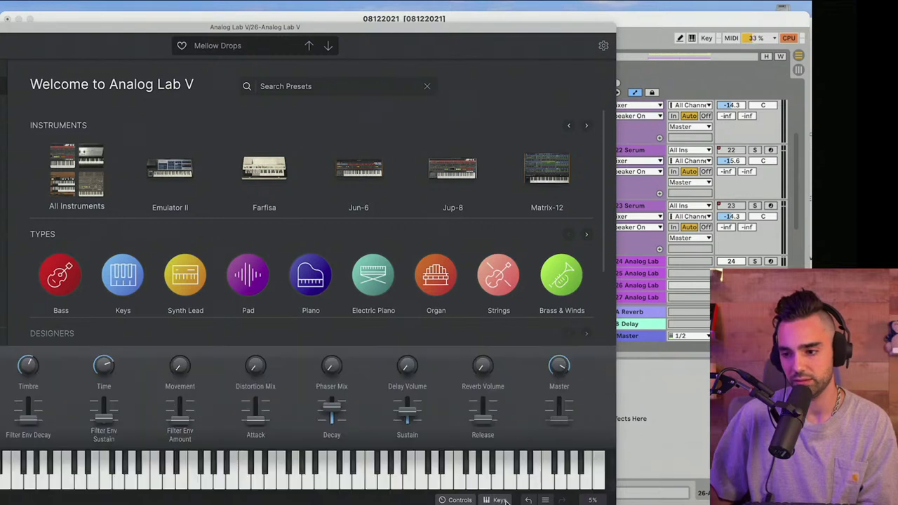
left_click(545, 499)
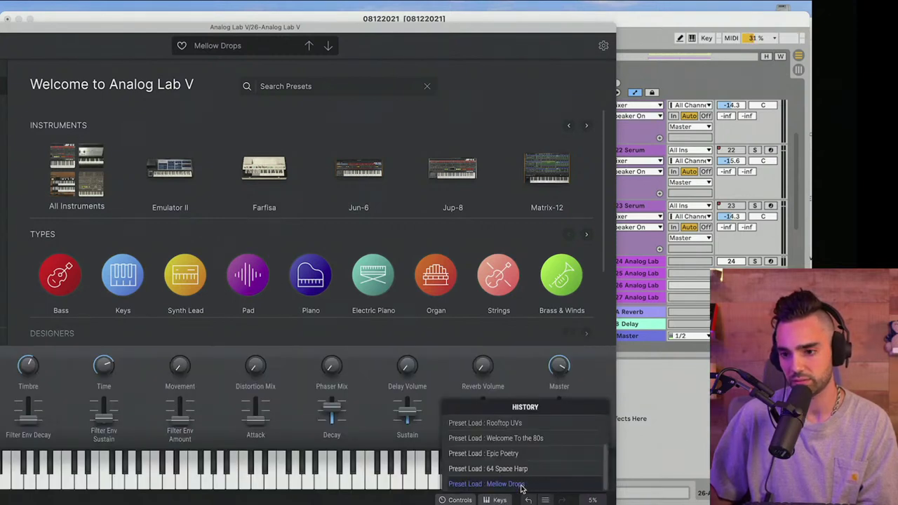
left_click(563, 502)
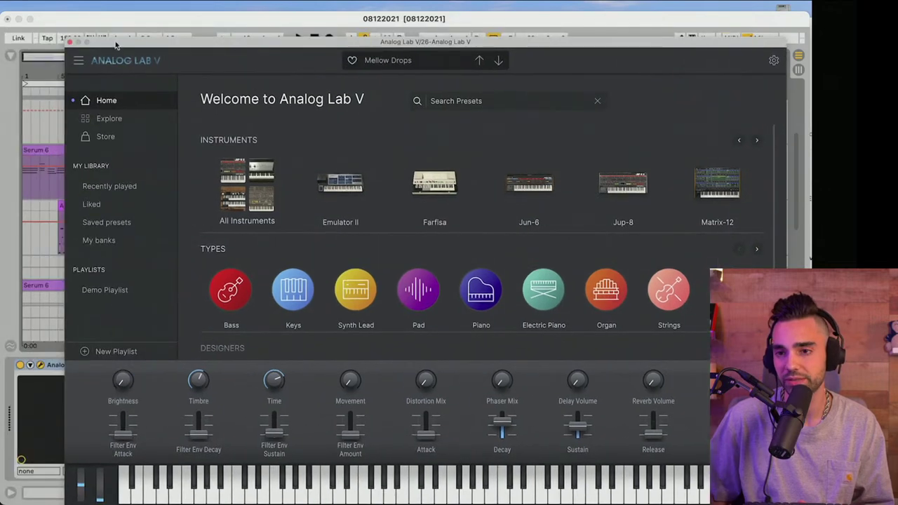
left_click(70, 43)
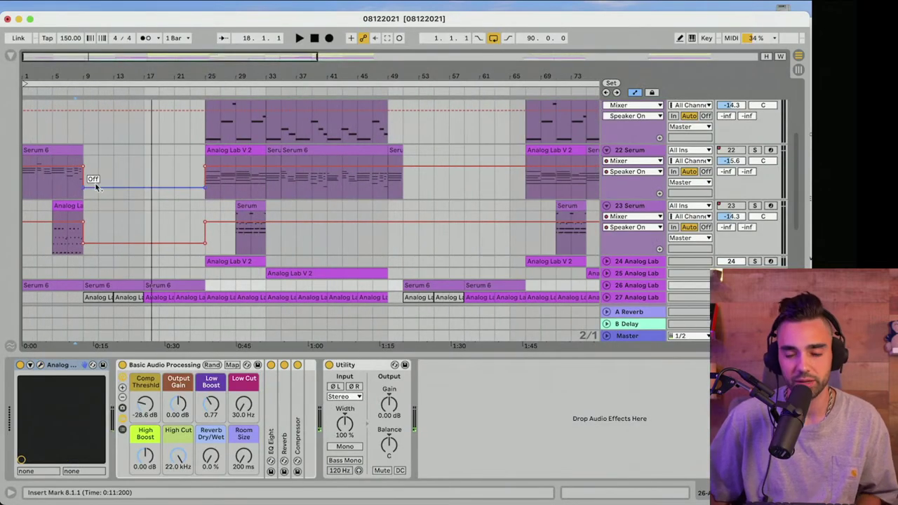
Play the arrangement from bar 49 and turn off the solo on the 26 Analog Lab track
scroll(94, 183, "down", 5)
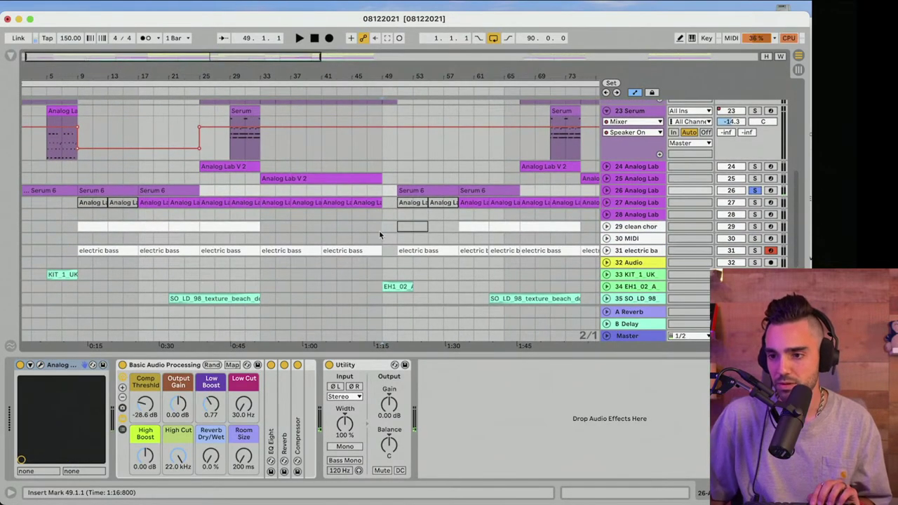
left_click(379, 230)
key("space")
scroll(380, 245, "up", 2)
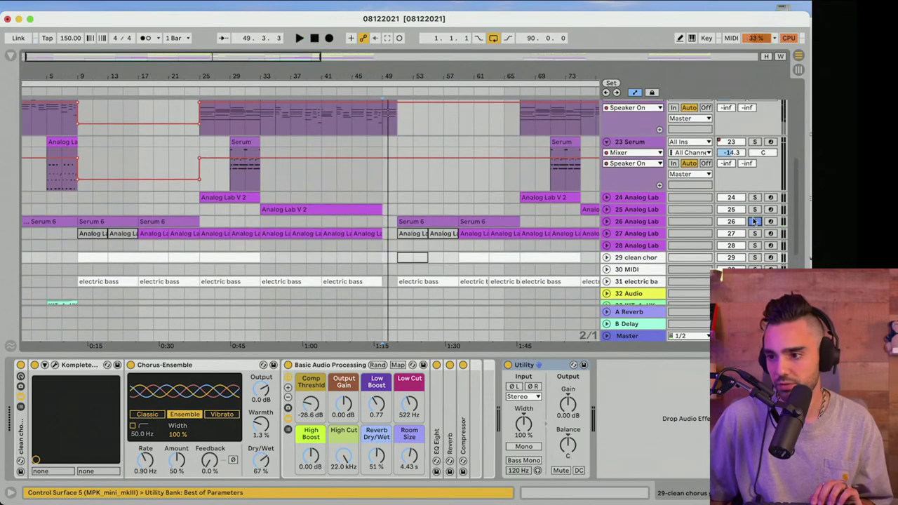
left_click(754, 221)
scroll(457, 234, "right", 3)
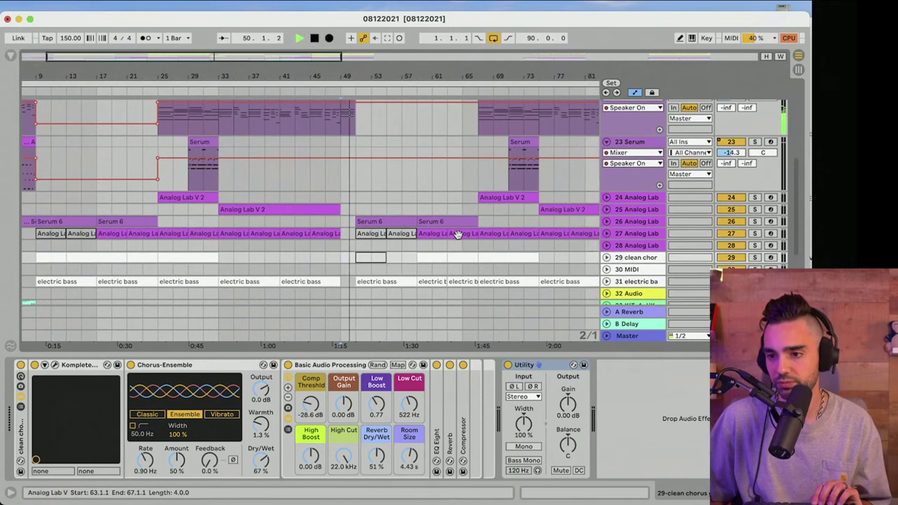
Stop playback and automate the 22 Serum track's Speaker On to off from bar 51 to bar 67
scroll(458, 234, "right", 2)
scroll(458, 234, "up", 4)
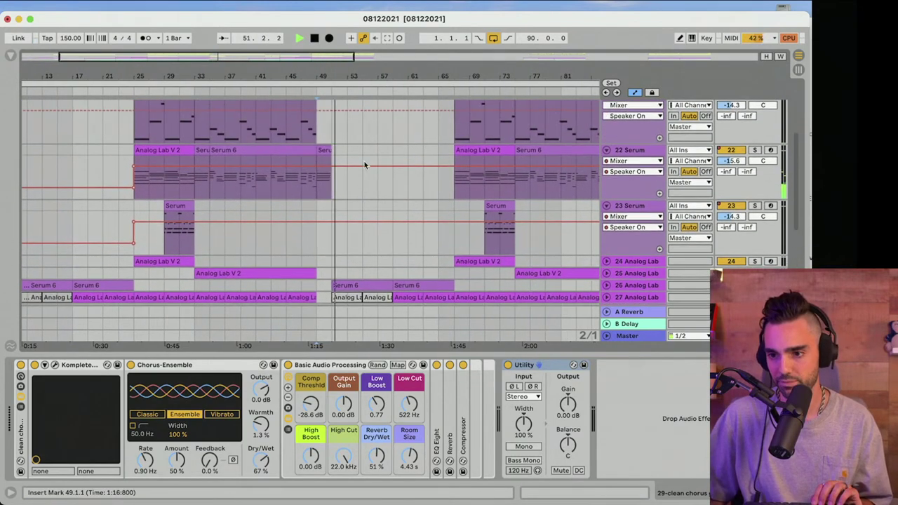
key("space")
left_click_drag(334, 191, 433, 172)
scroll(591, 241, "down", 2)
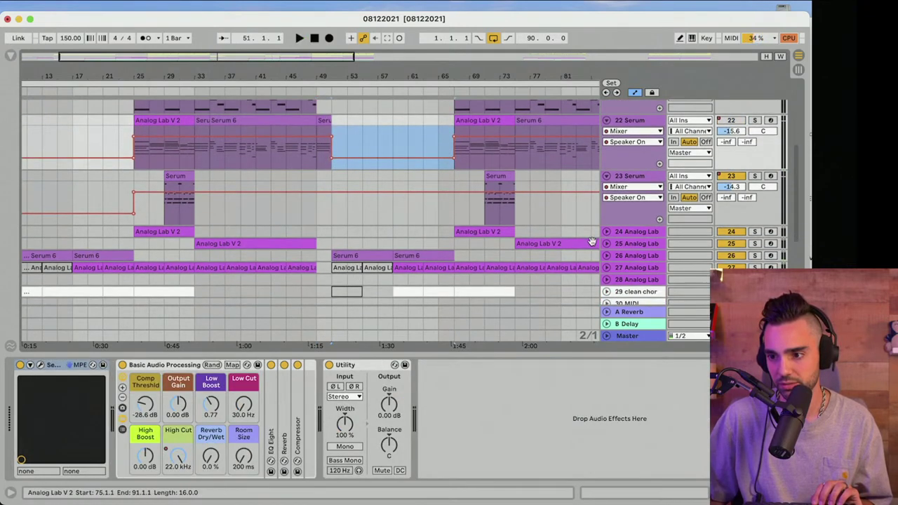
Expand the 25 Analog Lab track, show its Speaker On automation and set it to off from bar 51 to bar 67
left_click(606, 243)
right_click(732, 244)
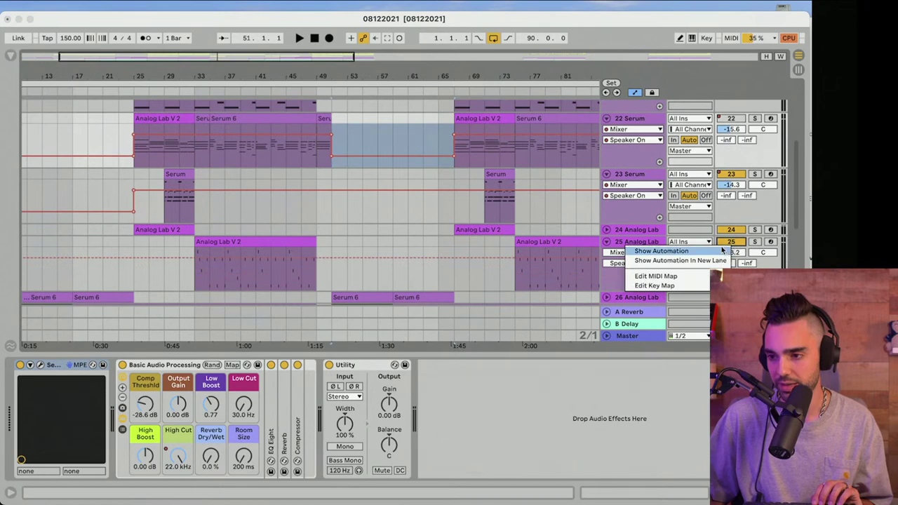
left_click(722, 251)
left_click_drag(333, 272, 457, 263)
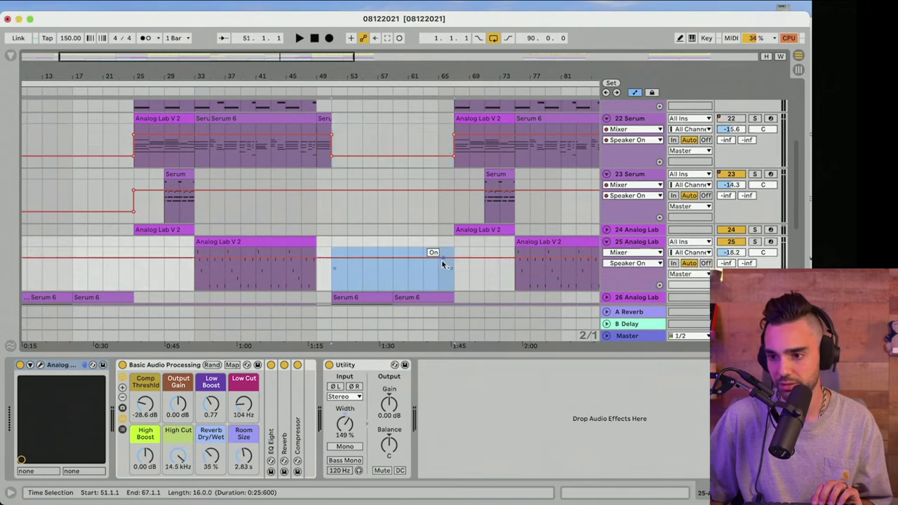
Expand the 27 Analog Lab track and automate its Speaker On to off from bar 51 to bar 59
scroll(411, 267, "down", 5)
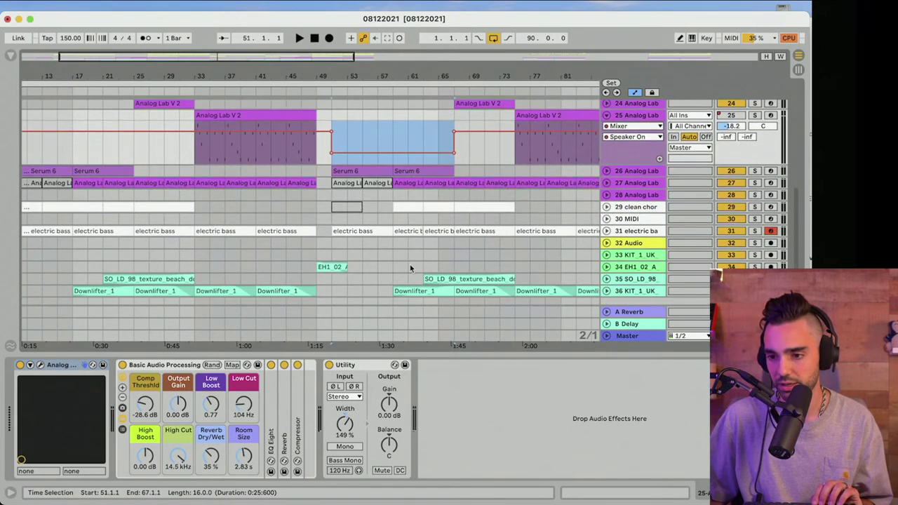
left_click(607, 183)
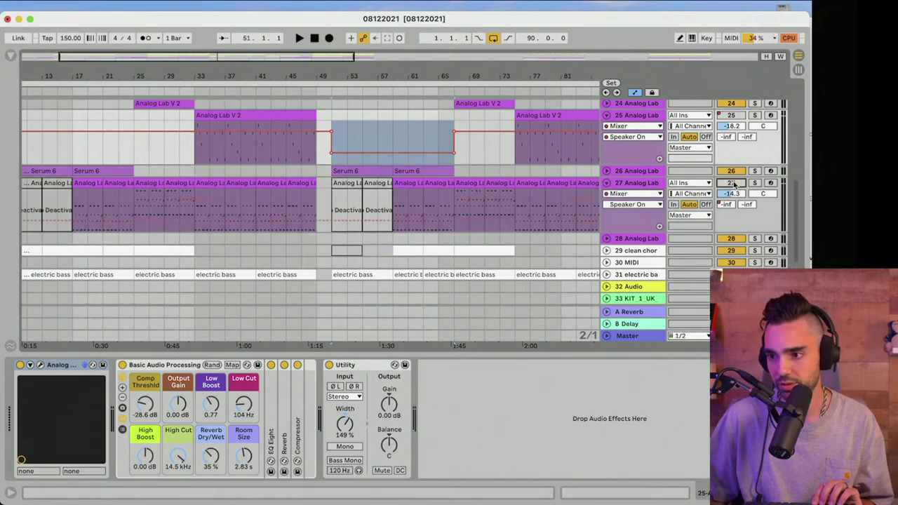
left_click_drag(334, 209, 382, 208)
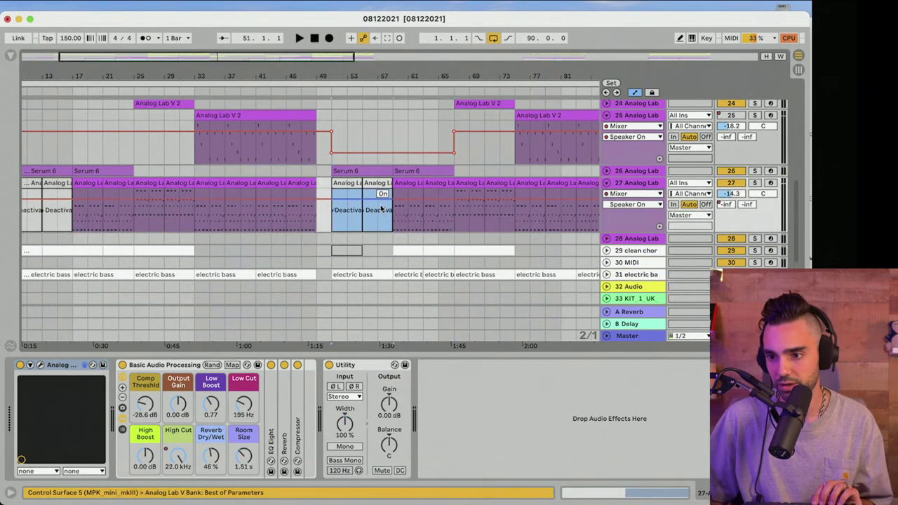
scroll(382, 210, "down", 3)
Automate the 21 Serum track's Speaker On to off from bar 51 to bar 67
scroll(379, 225, "up", 10)
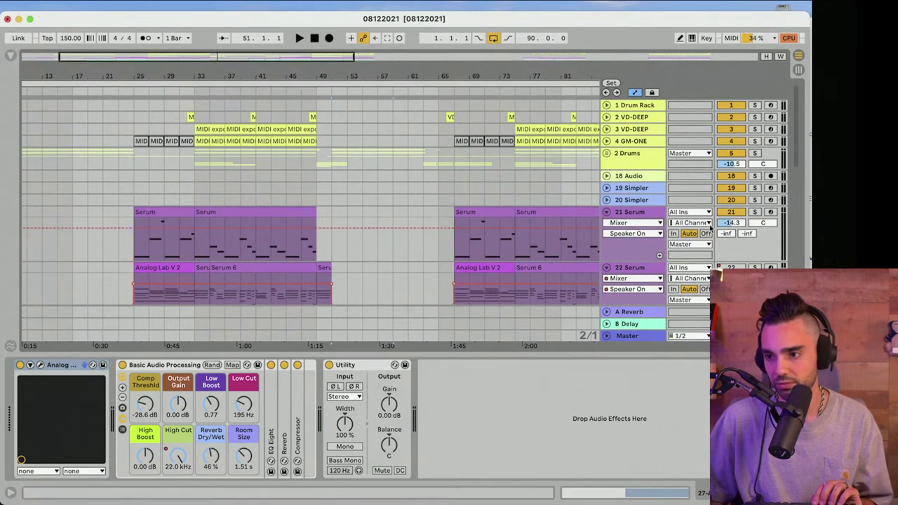
left_click_drag(330, 250, 452, 241)
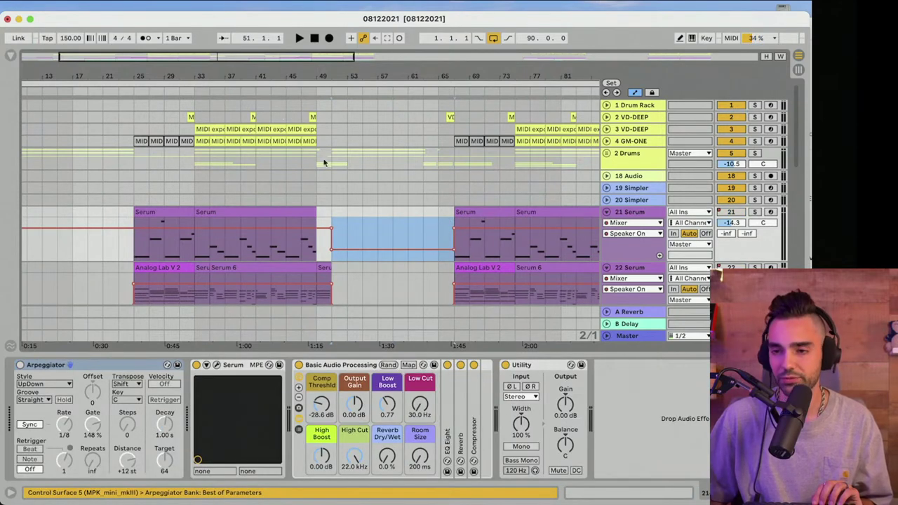
Hide the device view and play the whole arrangement from bar 1
key("super+alt+l")
left_click_drag(185, 68, 328, 17)
left_click(315, 38)
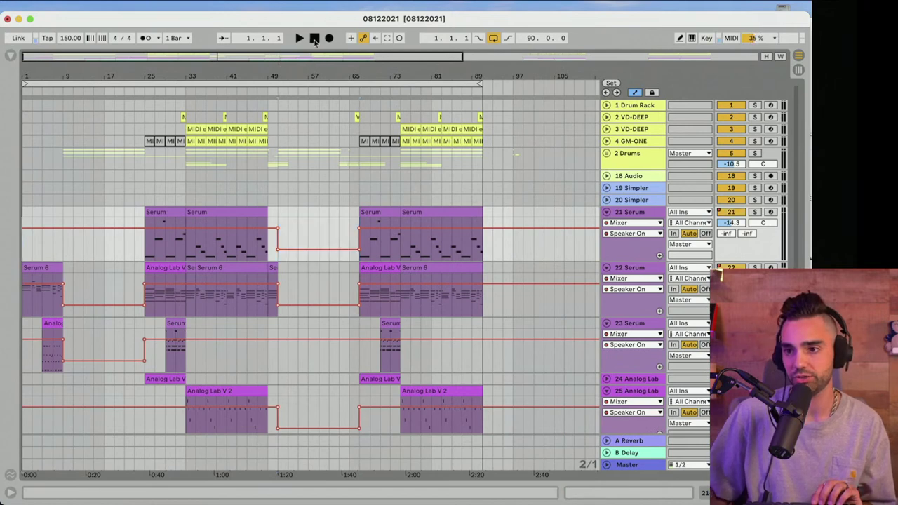
left_click(298, 38)
scroll(303, 227, "down", 10)
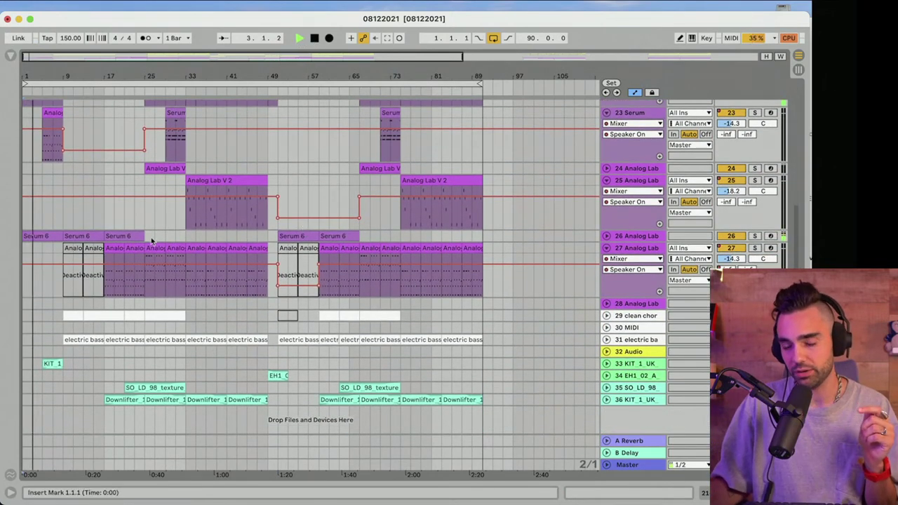
Inspect the Master track's effects, opening and closing the J37 Stereo plug-in window, and make the main window full screen
left_click_drag(34, 77, 34, 113)
double_click(619, 465)
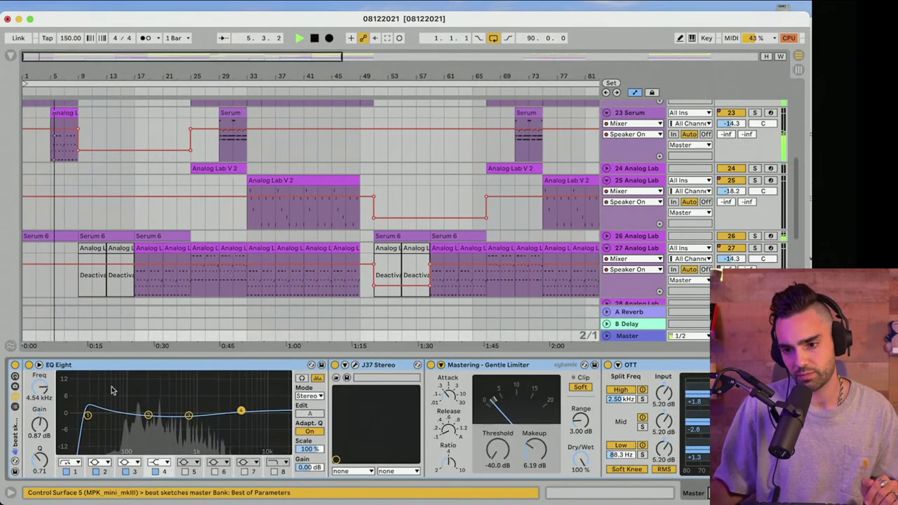
left_click(355, 366)
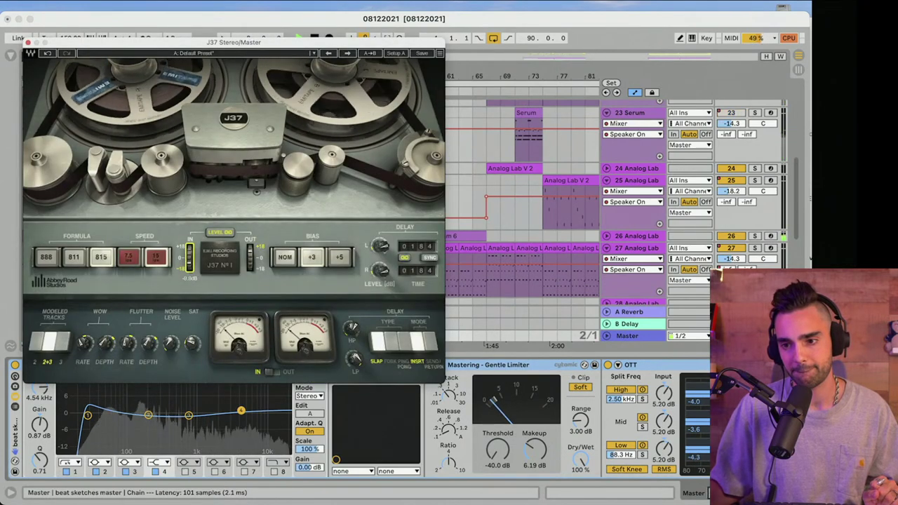
left_click(29, 43)
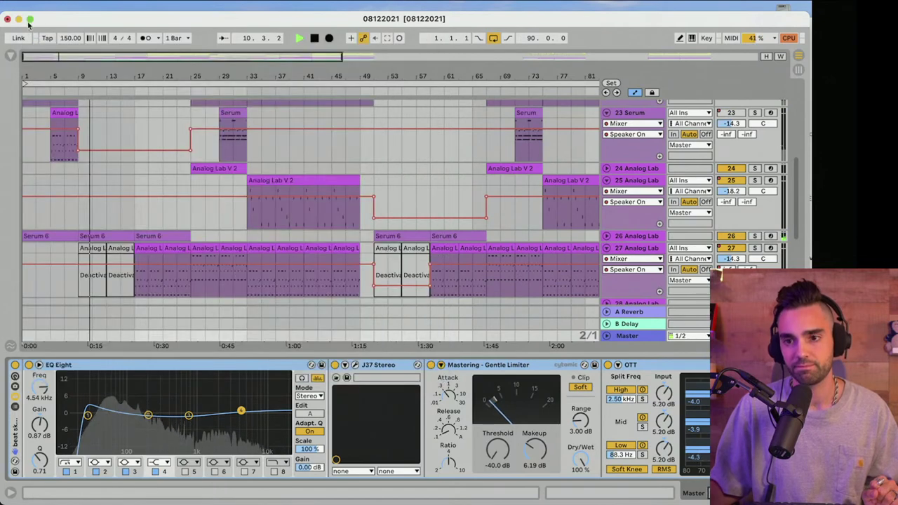
left_click(30, 19)
Unfold the 2 Drums group, set the kick track's volume to -13.8 dB and the group's volume to -11.4 dB
scroll(394, 237, "up", 5)
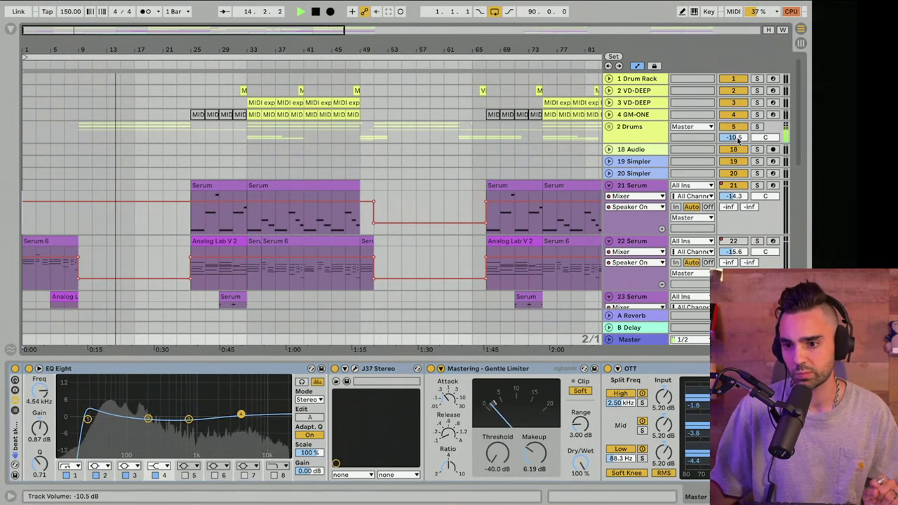
left_click(667, 137)
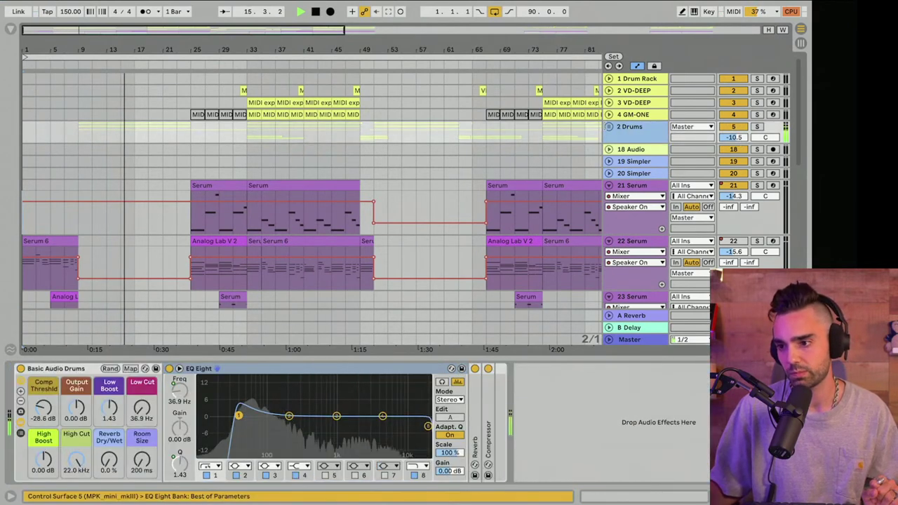
left_click(609, 126)
left_click(734, 196)
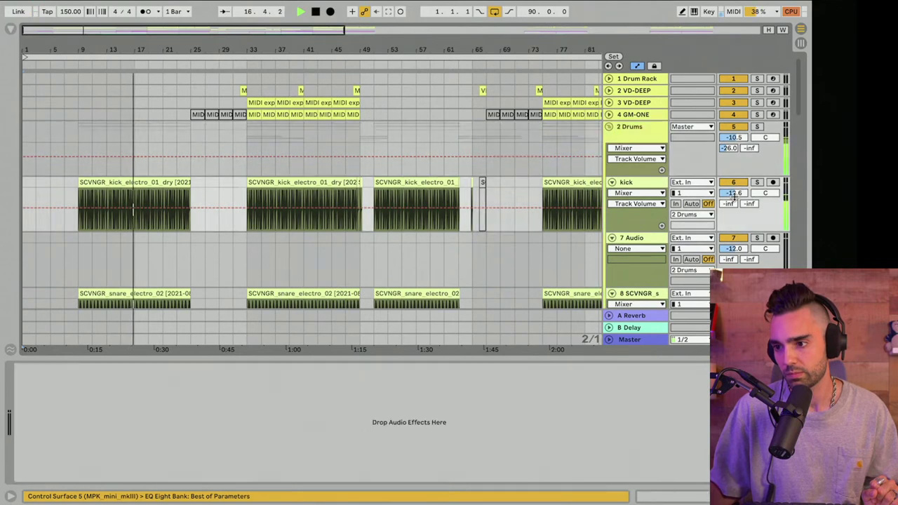
left_click_drag(733, 192, 733, 193)
left_click_drag(733, 138, 736, 141)
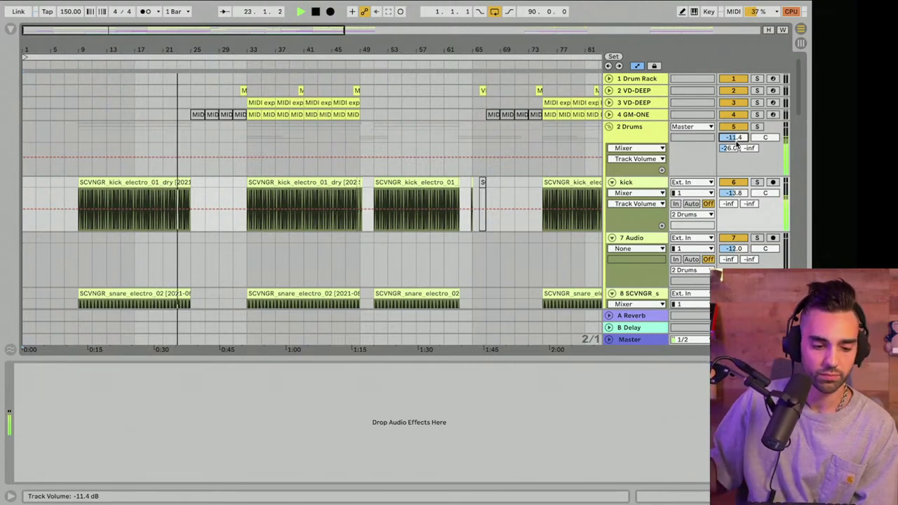
Hide the device view, fit the full song length in the arrangement and hide the automation lanes
scroll(498, 155, "down", 5)
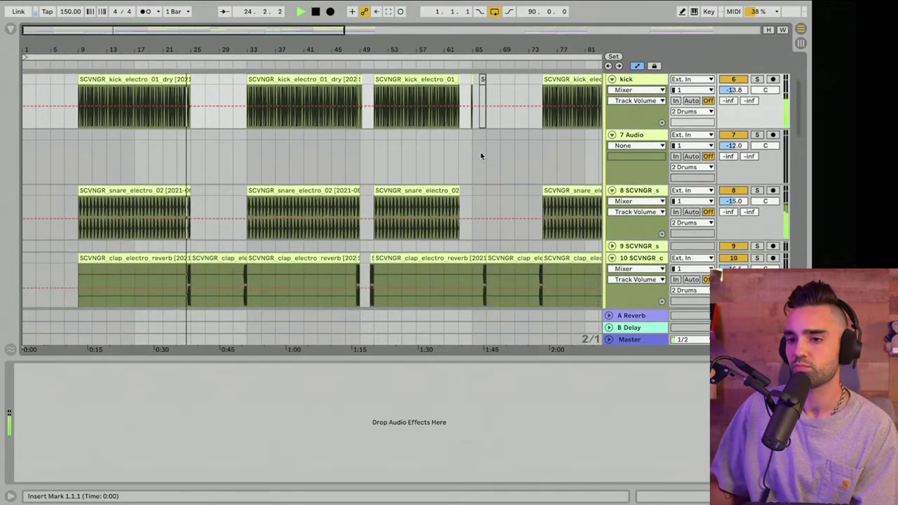
left_click(801, 496)
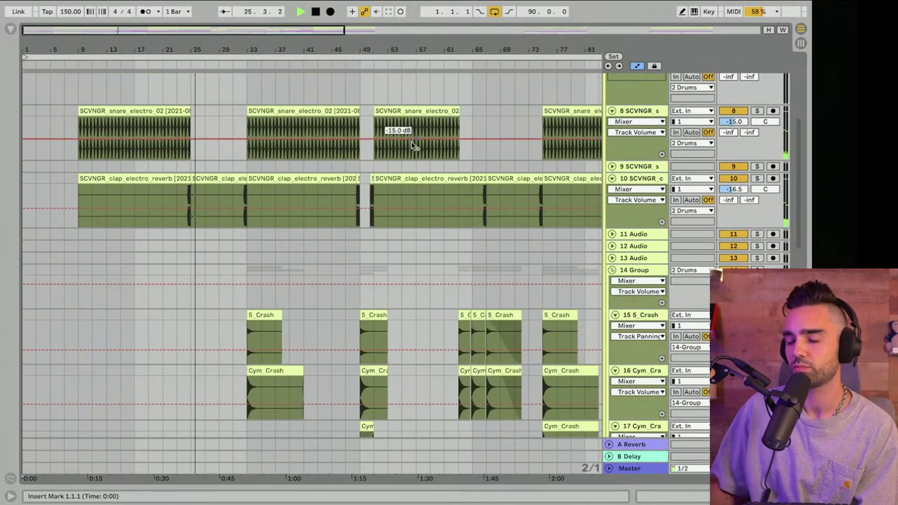
left_click_drag(296, 50, 296, 34)
scroll(155, 191, "down", 10)
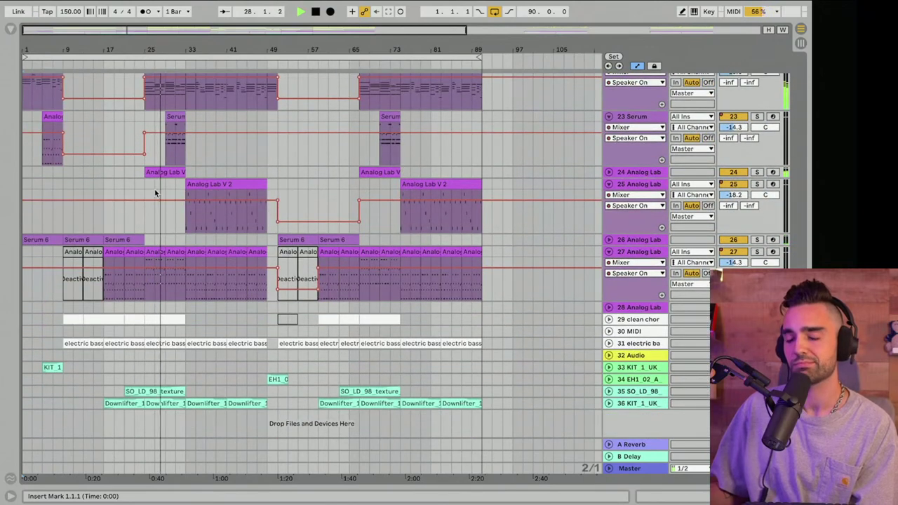
scroll(156, 193, "up", 2)
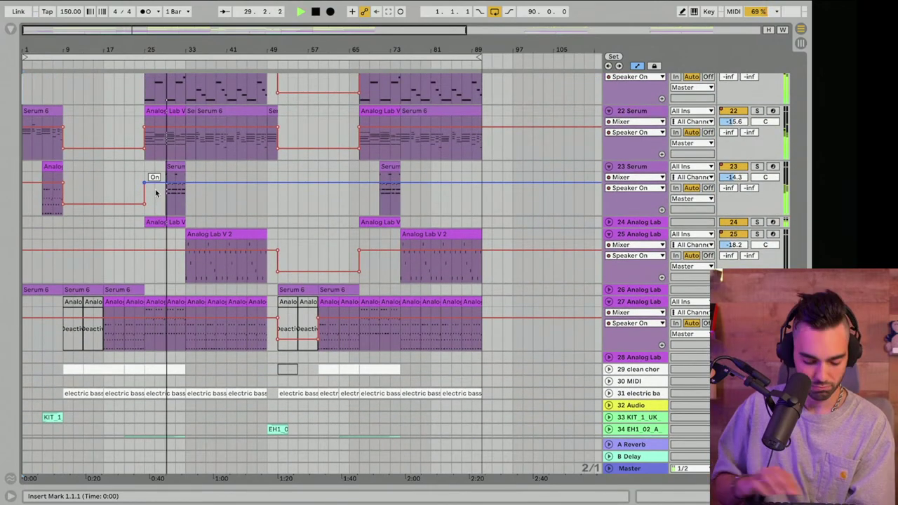
key("a")
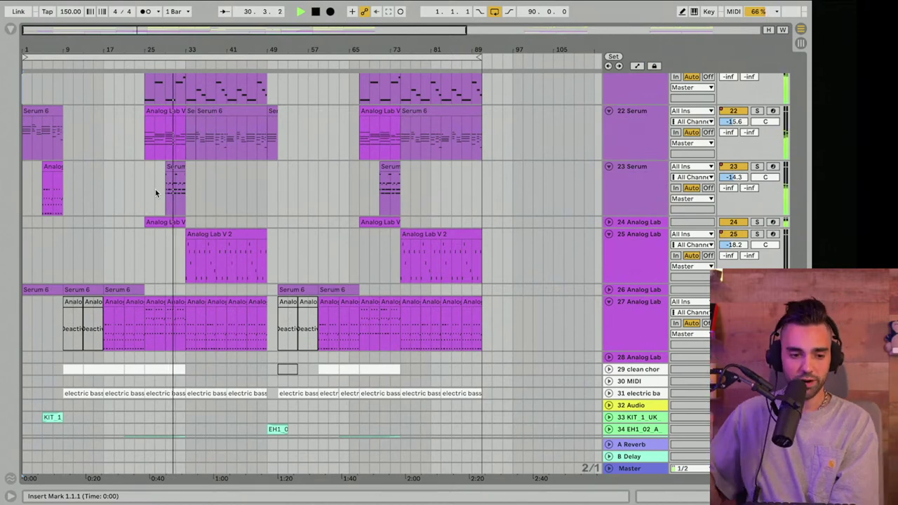
Listen through the arrangement while reviewing the crash, Serum and Analog Lab tracks, and stop playback and return to bar 1
scroll(155, 191, "up", 1)
scroll(155, 193, "up", 10)
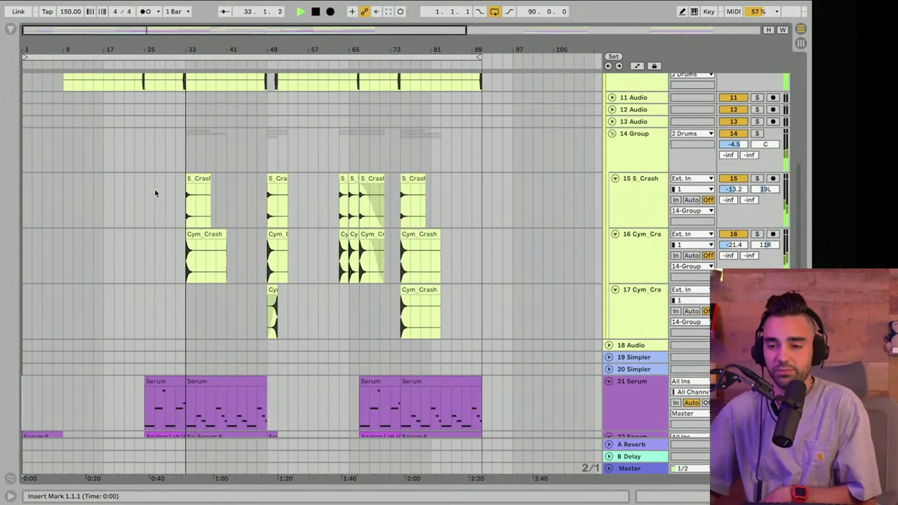
scroll(155, 188, "down", 2)
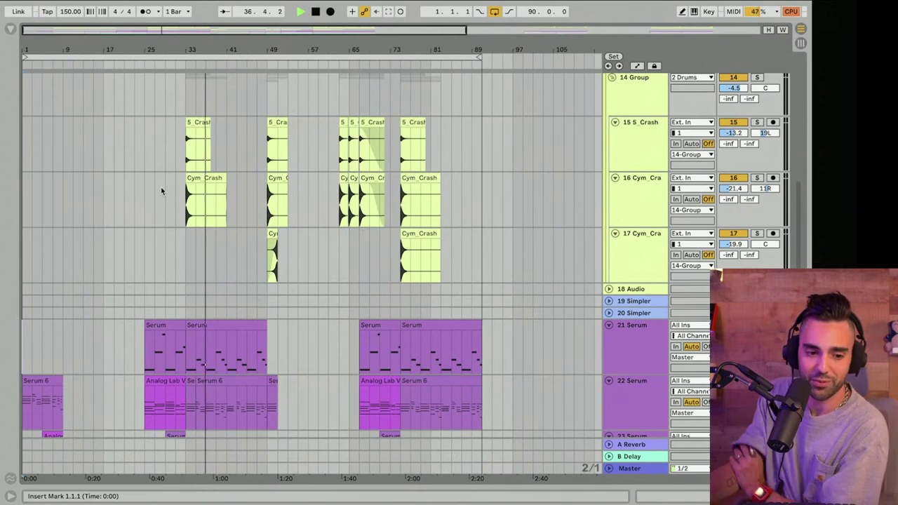
scroll(161, 187, "down", 6)
scroll(161, 187, "down", 1)
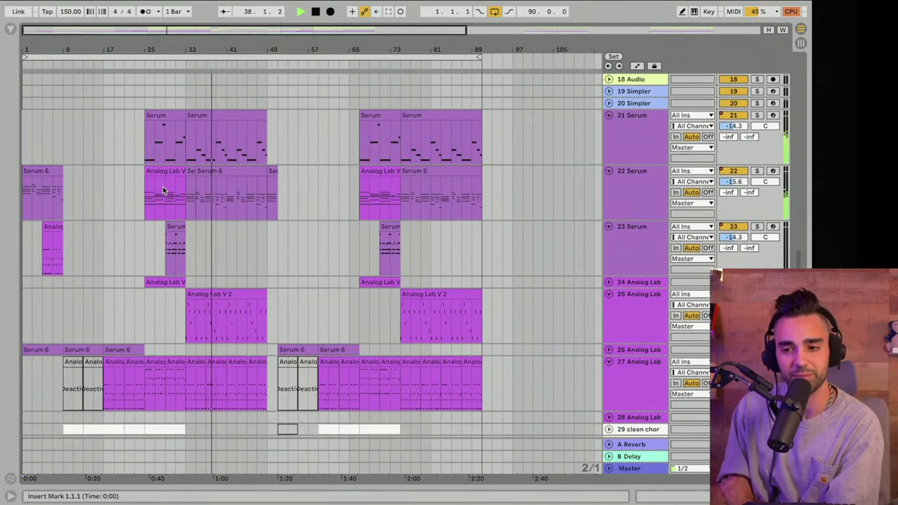
scroll(162, 185, "down", 4)
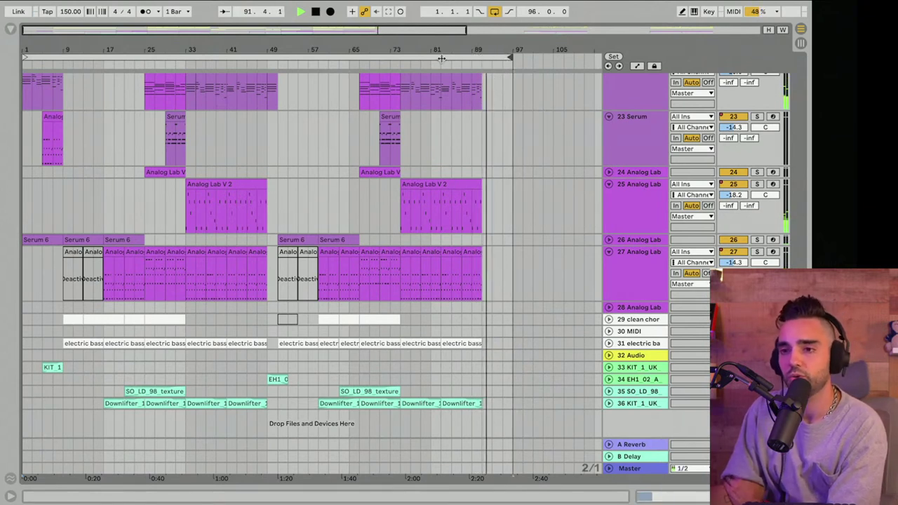
left_click(315, 11)
left_click(316, 11)
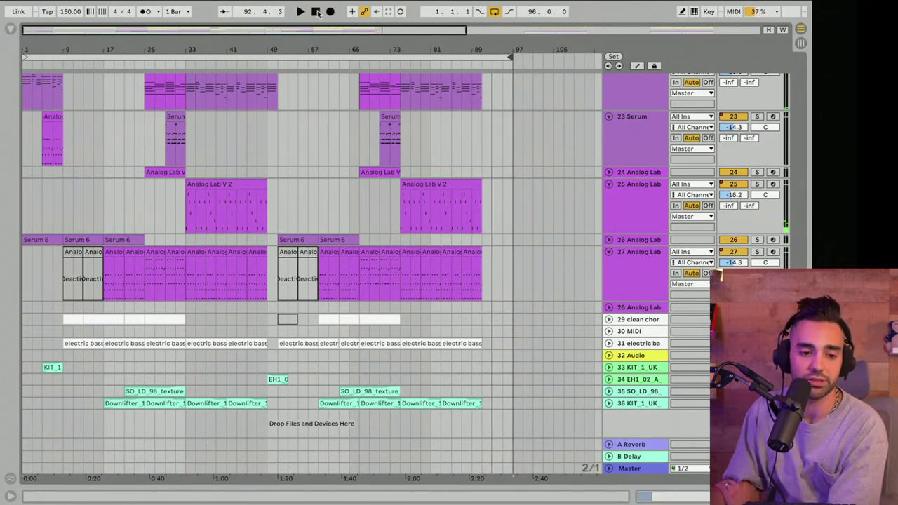
scroll(324, 153, "up", 3)
scroll(324, 152, "up", 1)
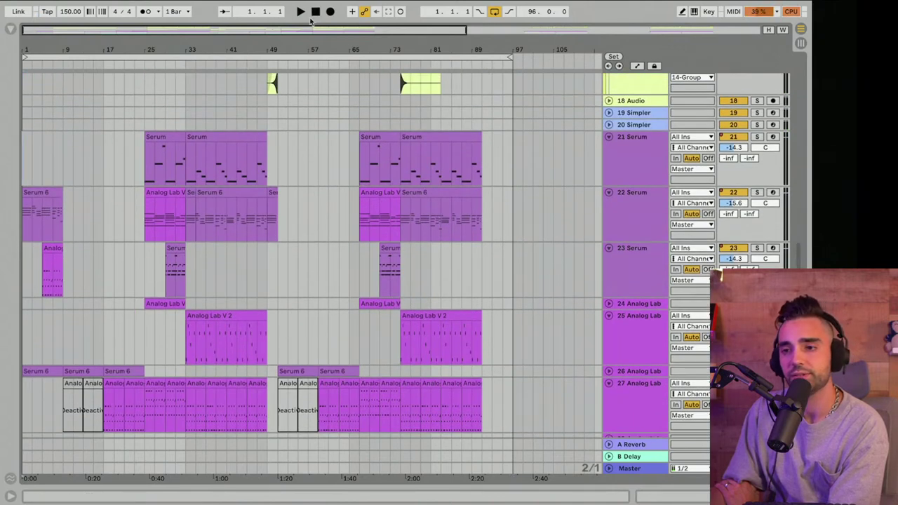